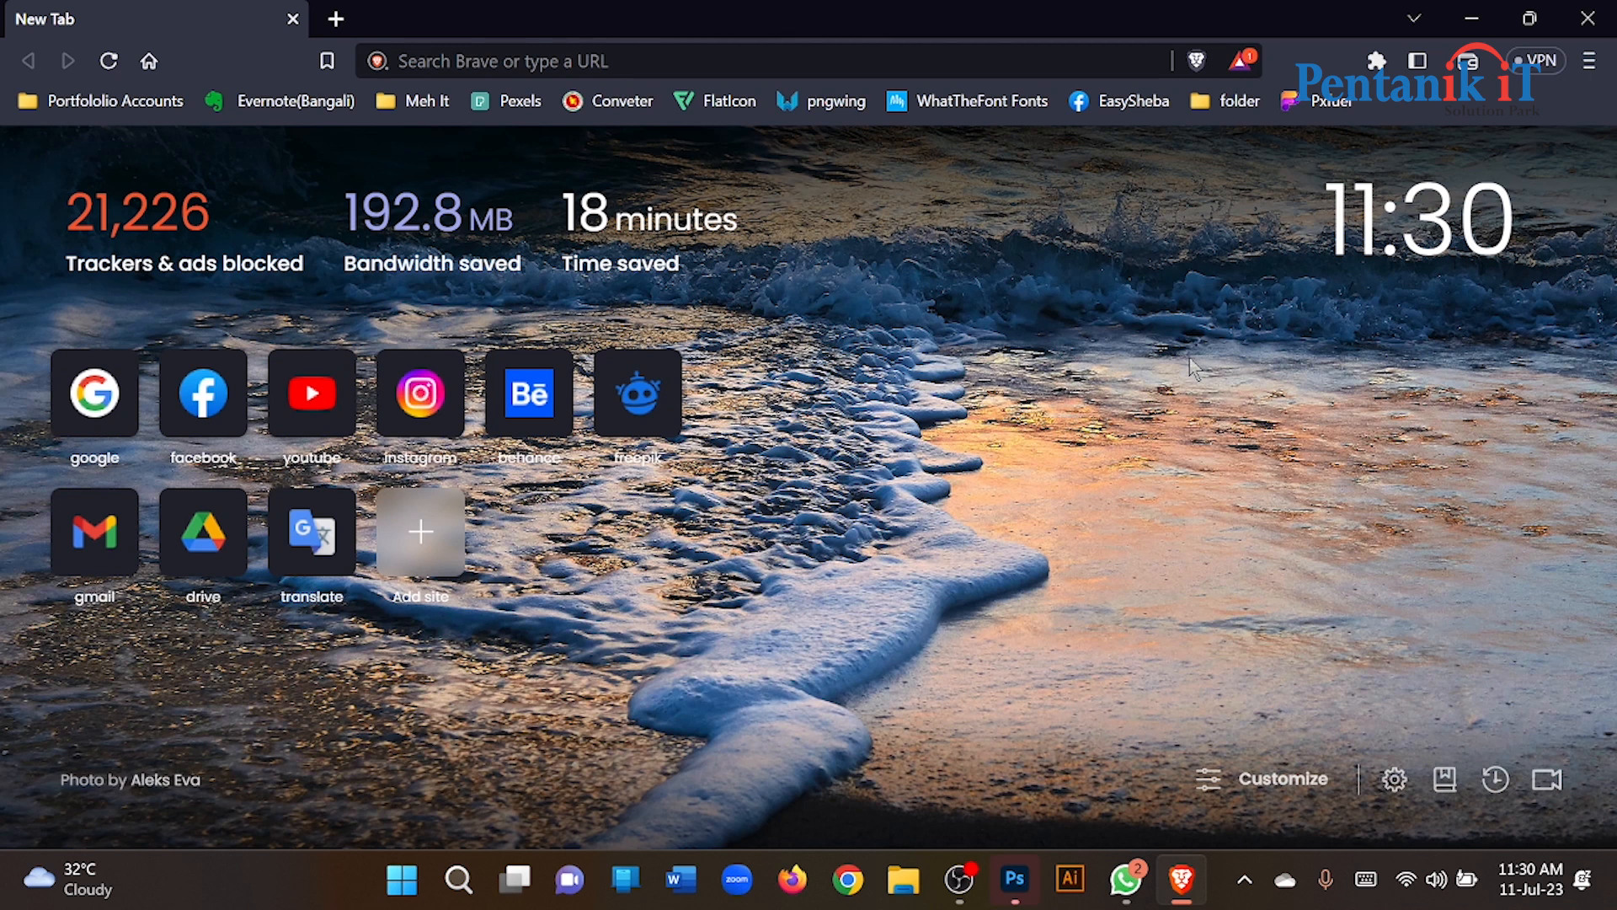
# Open the Pexels website from the saved bookmarks and add a second blank browser tab, keeping the Pexels page in view.
pyautogui.click(1015, 880)
pyautogui.click(1015, 880)
pyautogui.click(498, 101)
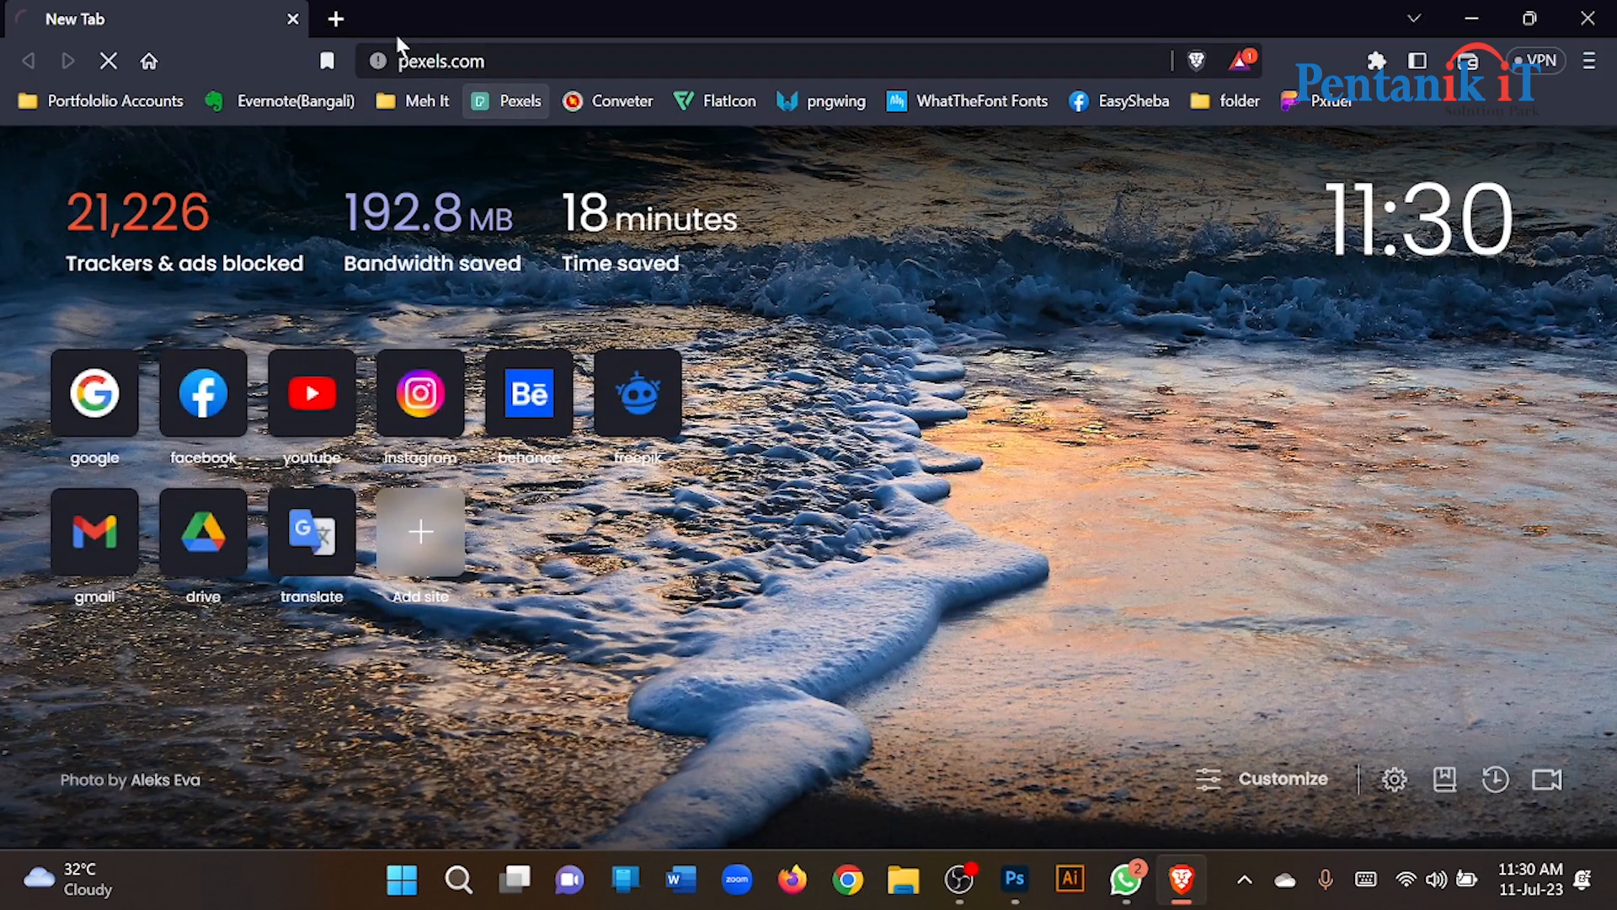
pyautogui.click(336, 19)
pyautogui.click(118, 12)
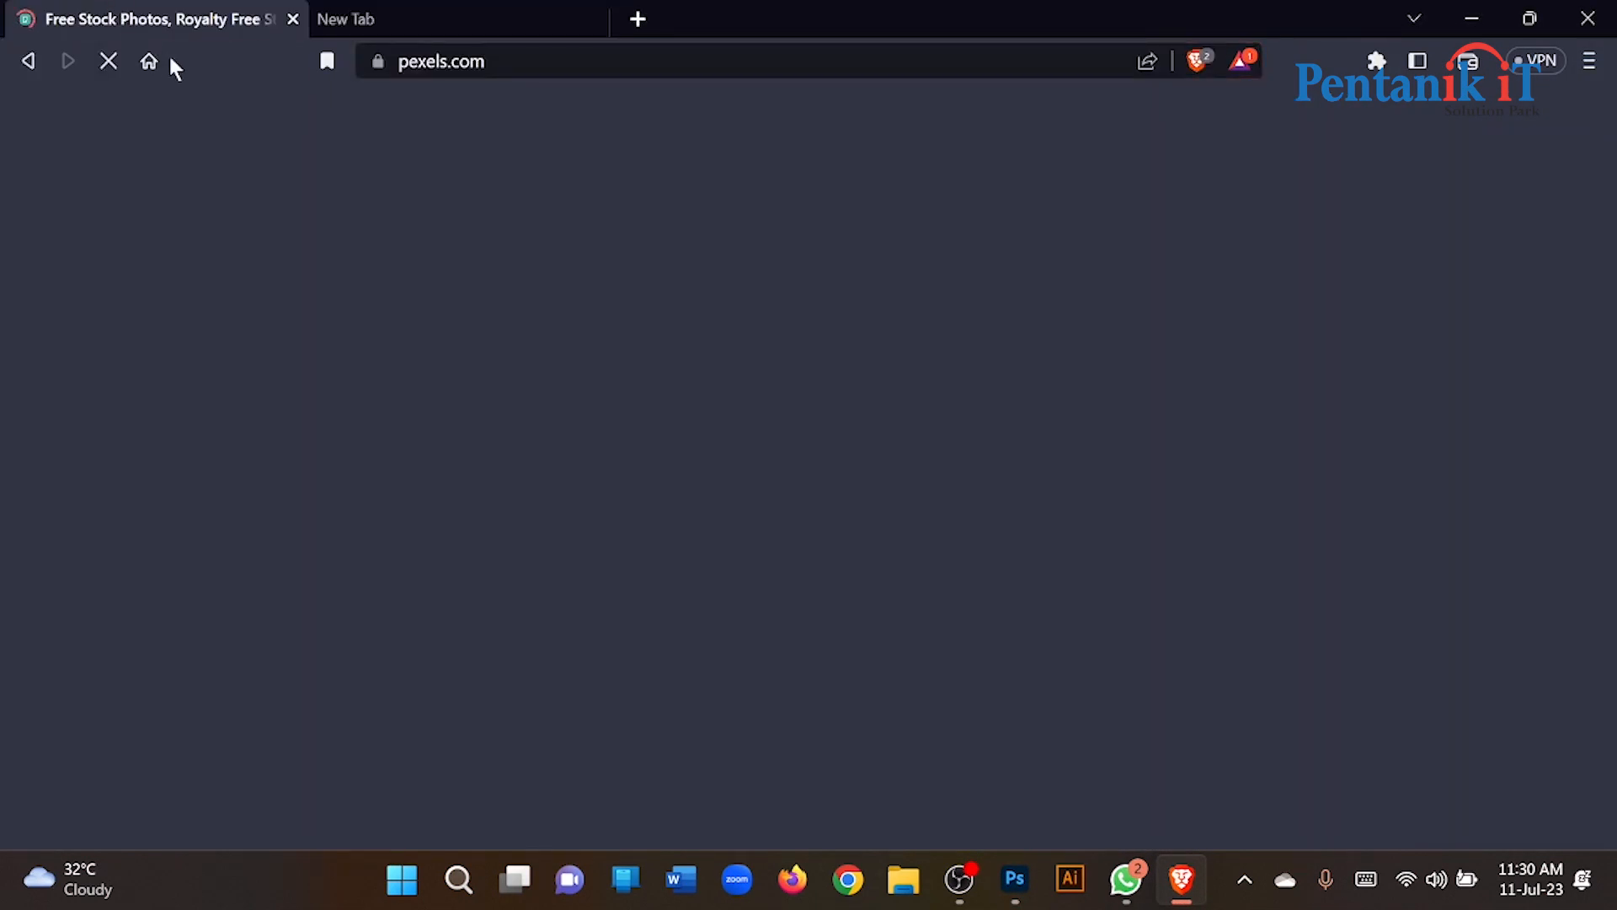
# Look through the free stock photos on the Pexels home page.
pyautogui.scroll(-3, 725, 296)
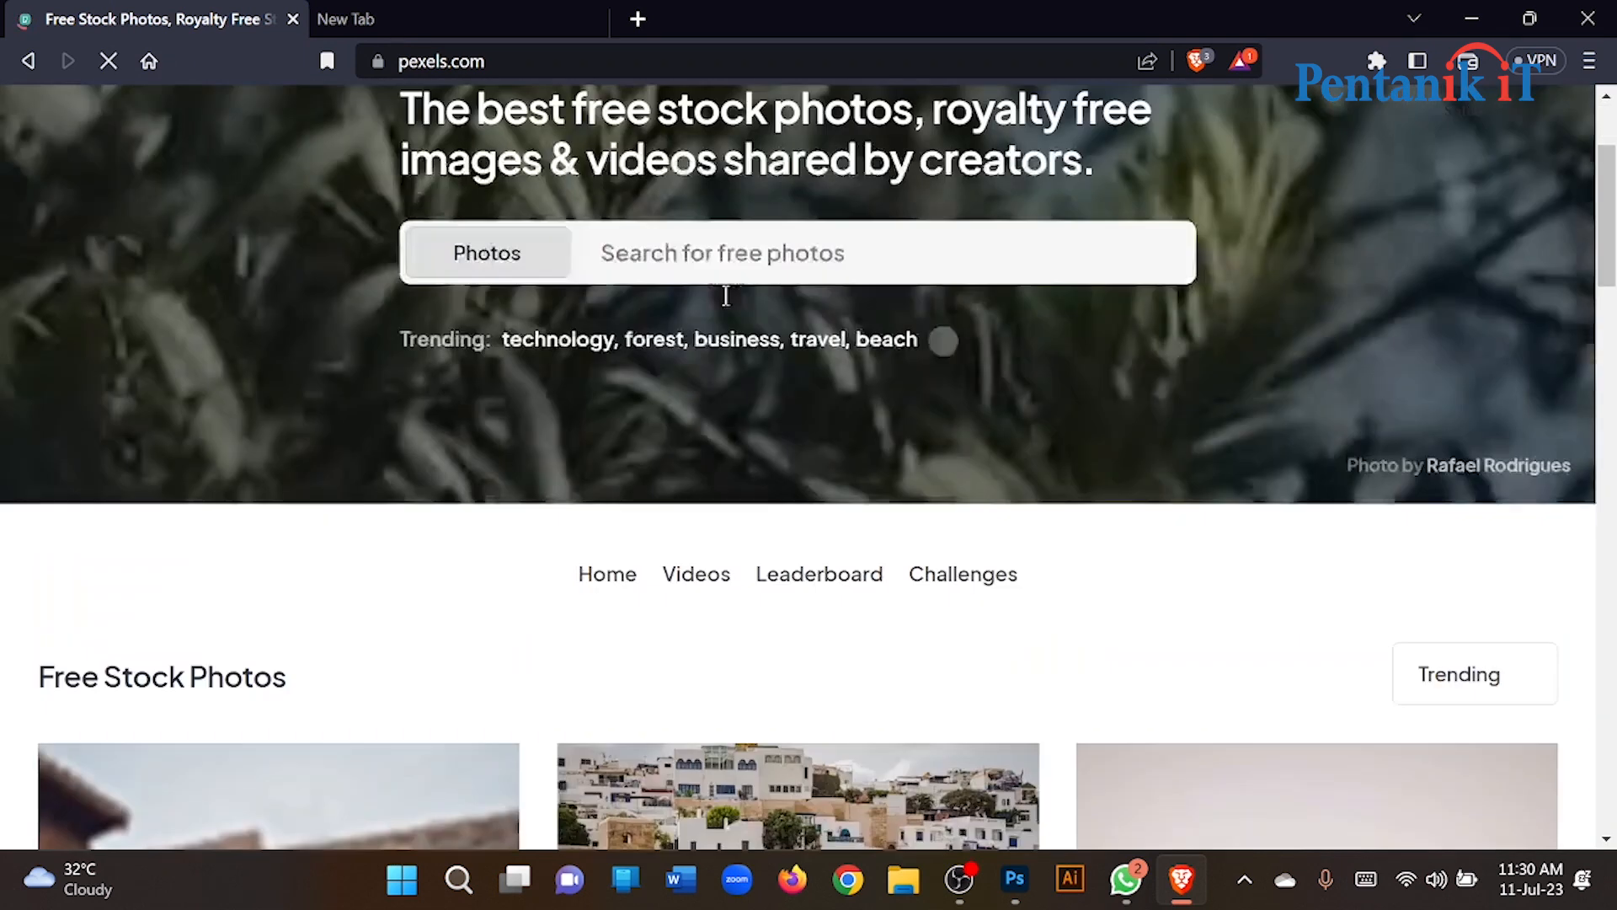
pyautogui.scroll(-10, 725, 296)
pyautogui.scroll(-12, 726, 313)
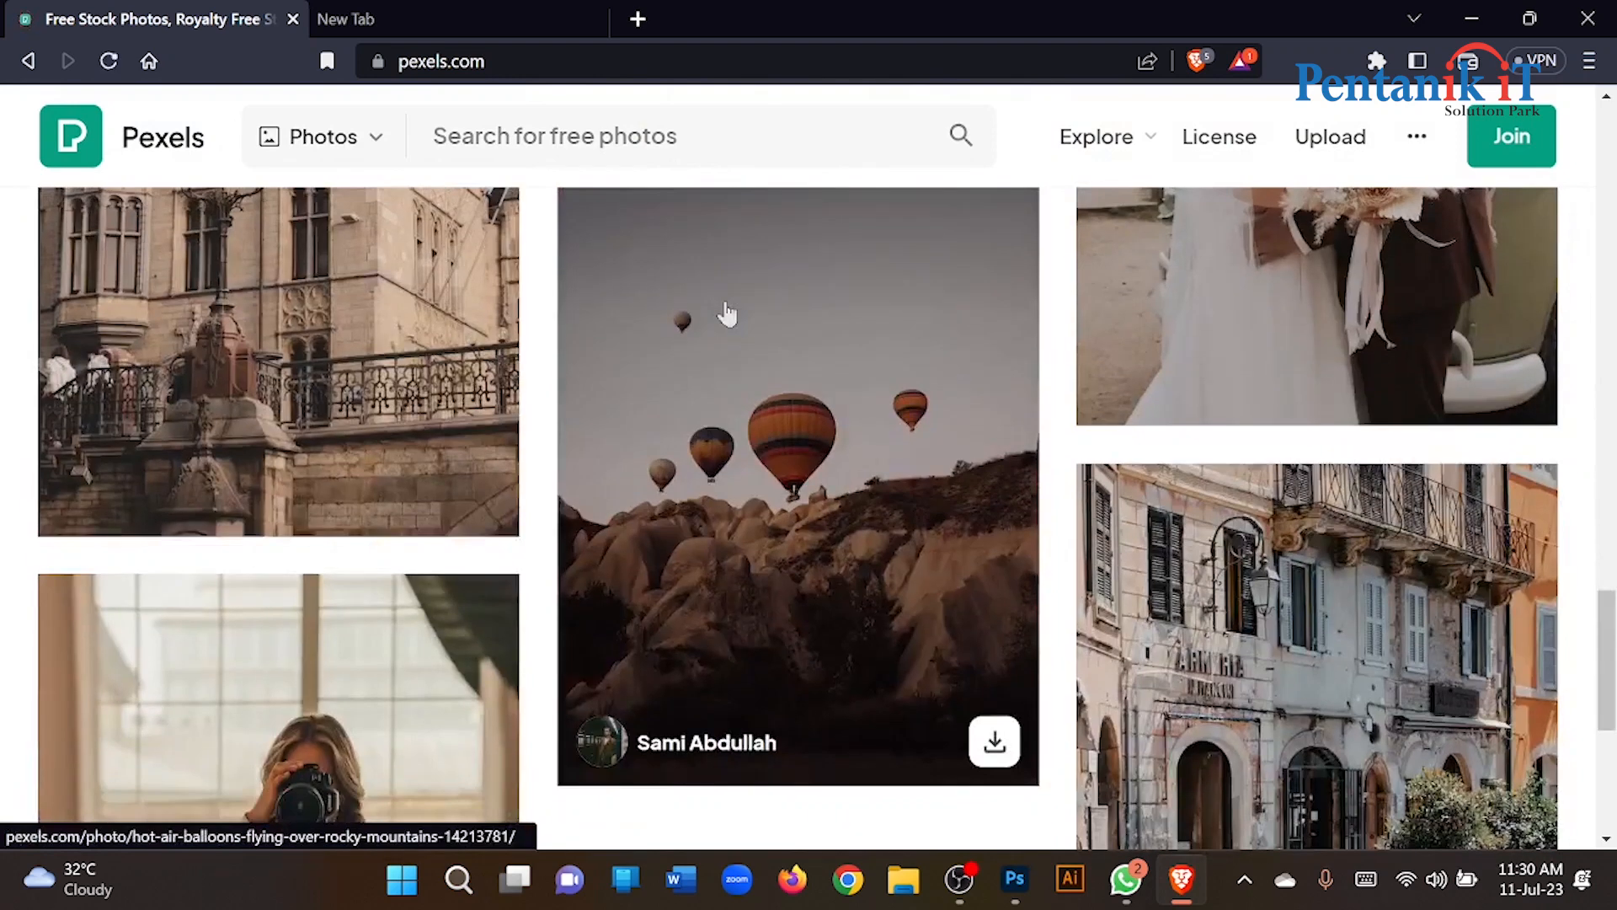
pyautogui.scroll(-5, 726, 314)
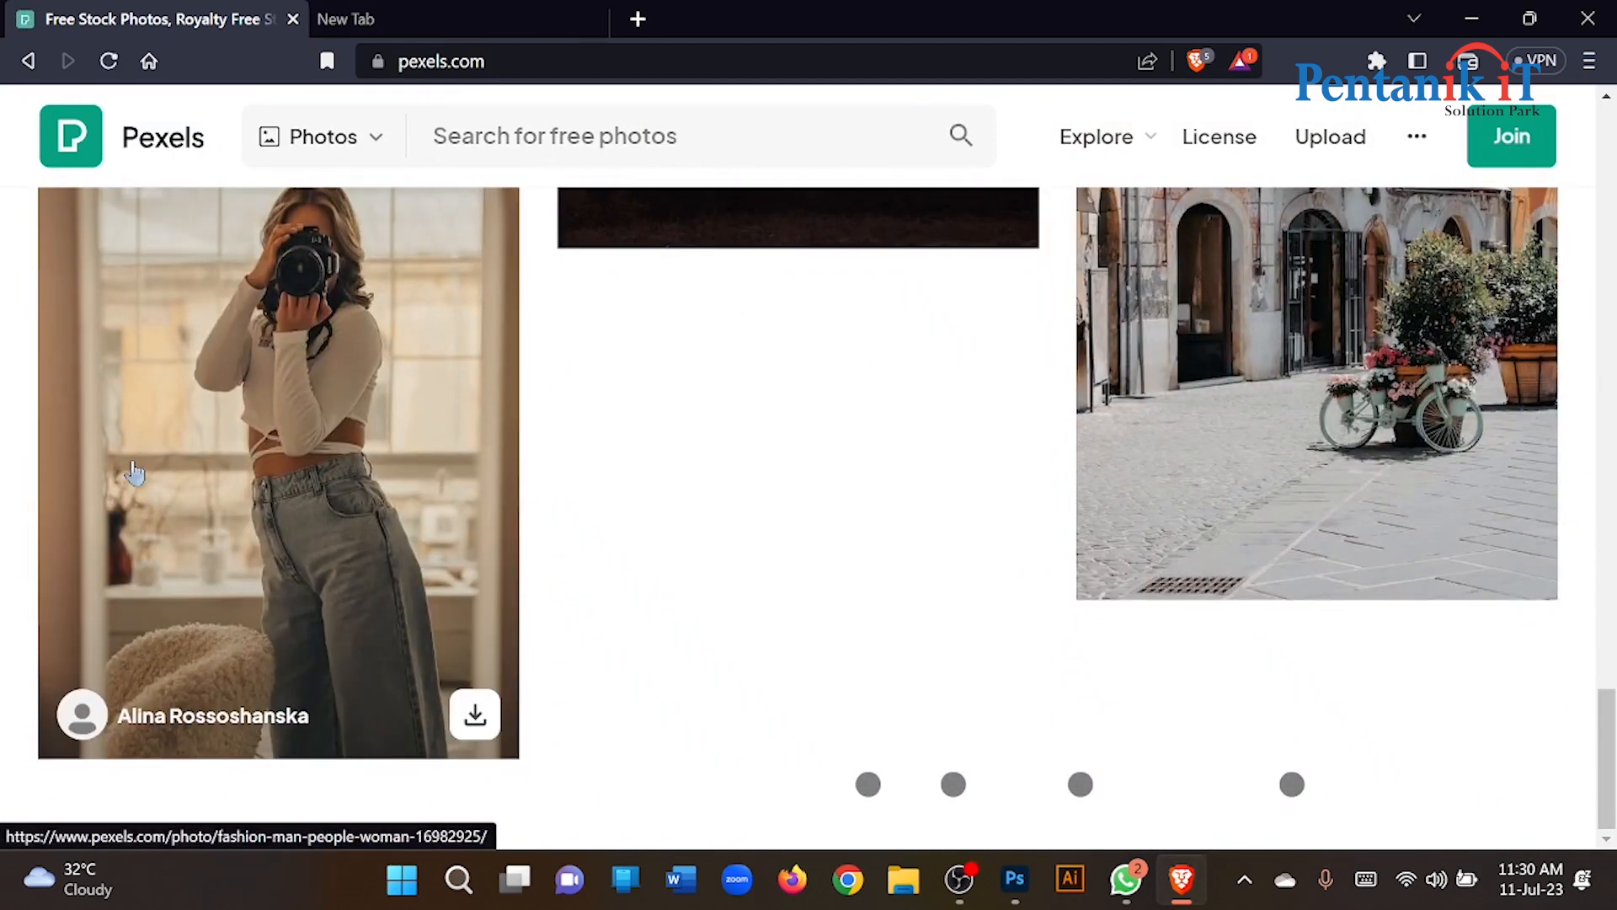
pyautogui.scroll(5, 220, 473)
pyautogui.scroll(-5, 220, 473)
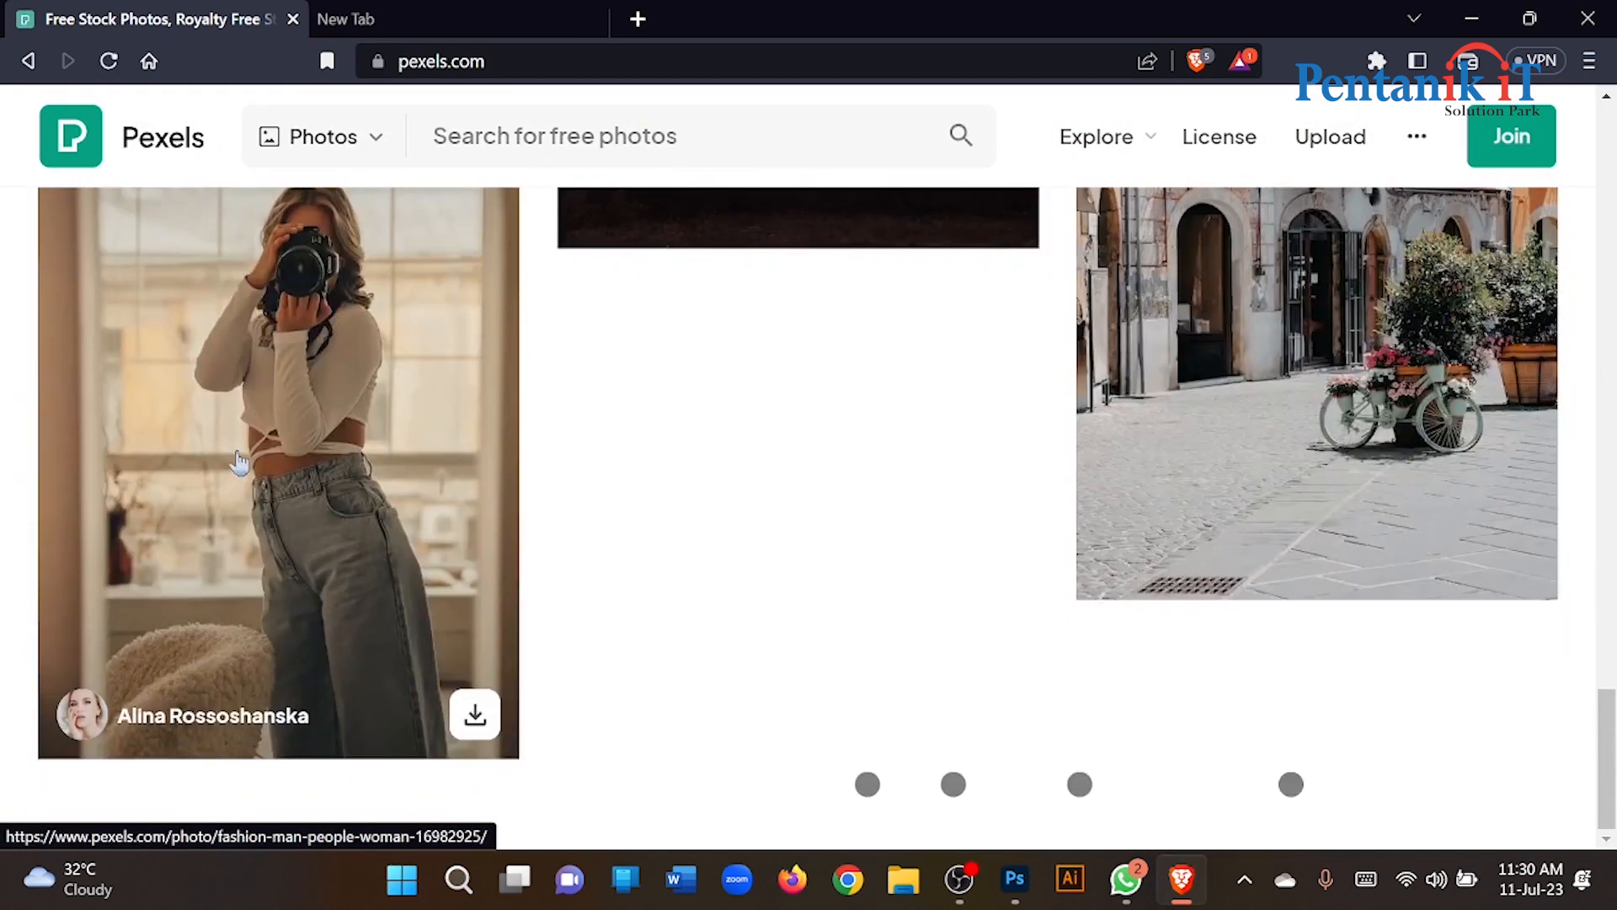
pyautogui.scroll(1, 876, 402)
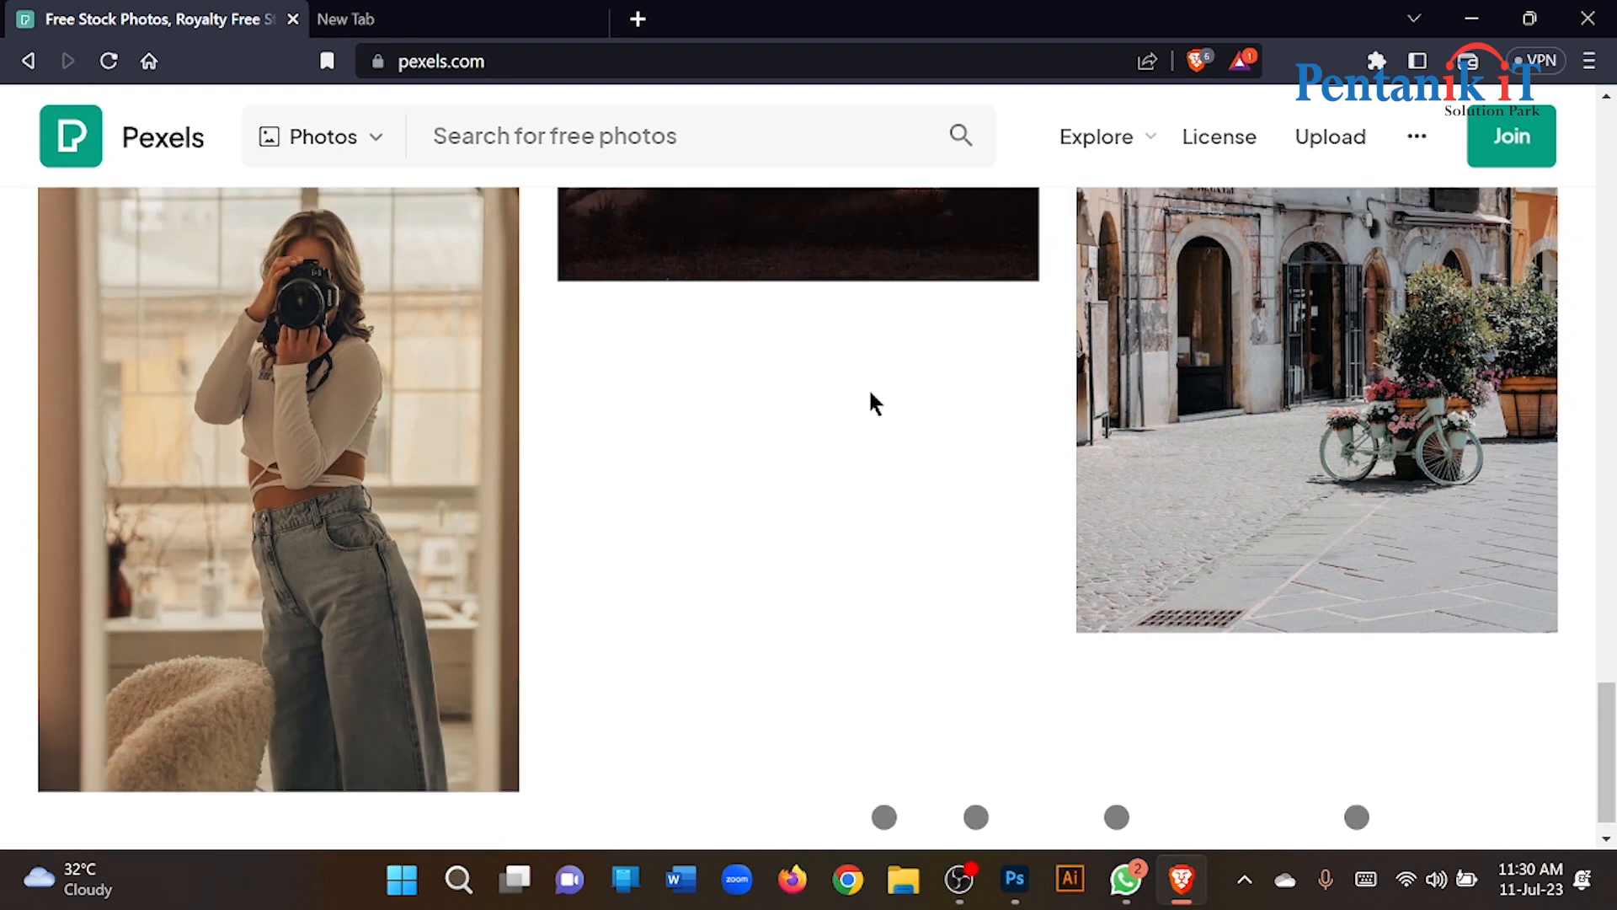
pyautogui.scroll(2, 876, 403)
# Search Pexels photos for "model pictures".
pyautogui.click(559, 118)
pyautogui.write('mode')
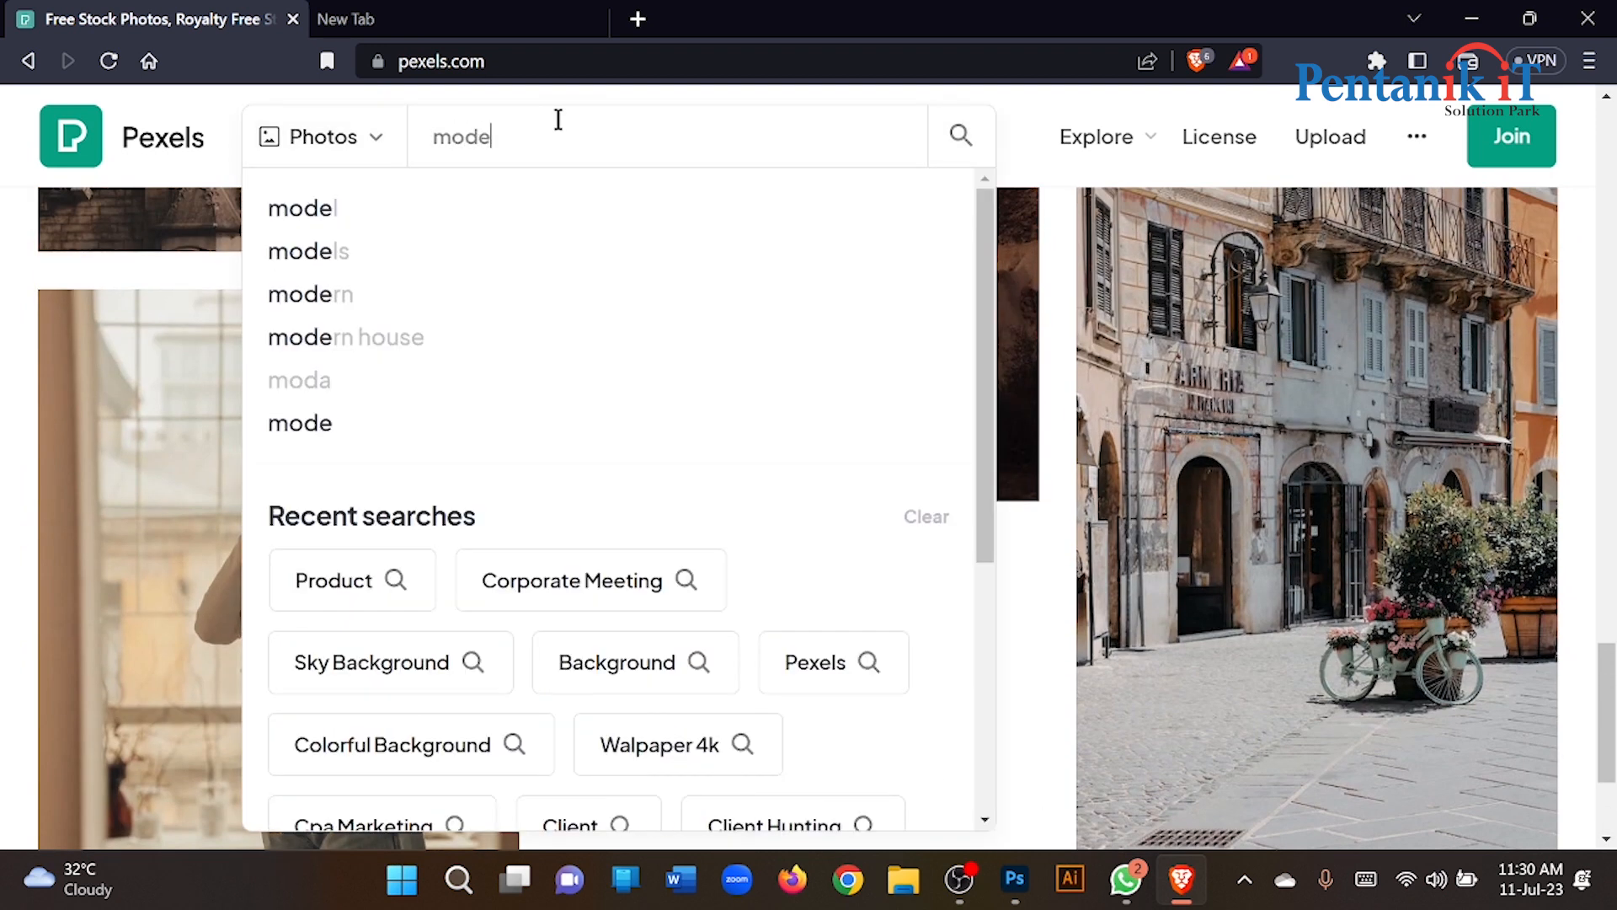
pyautogui.write('l pictures')
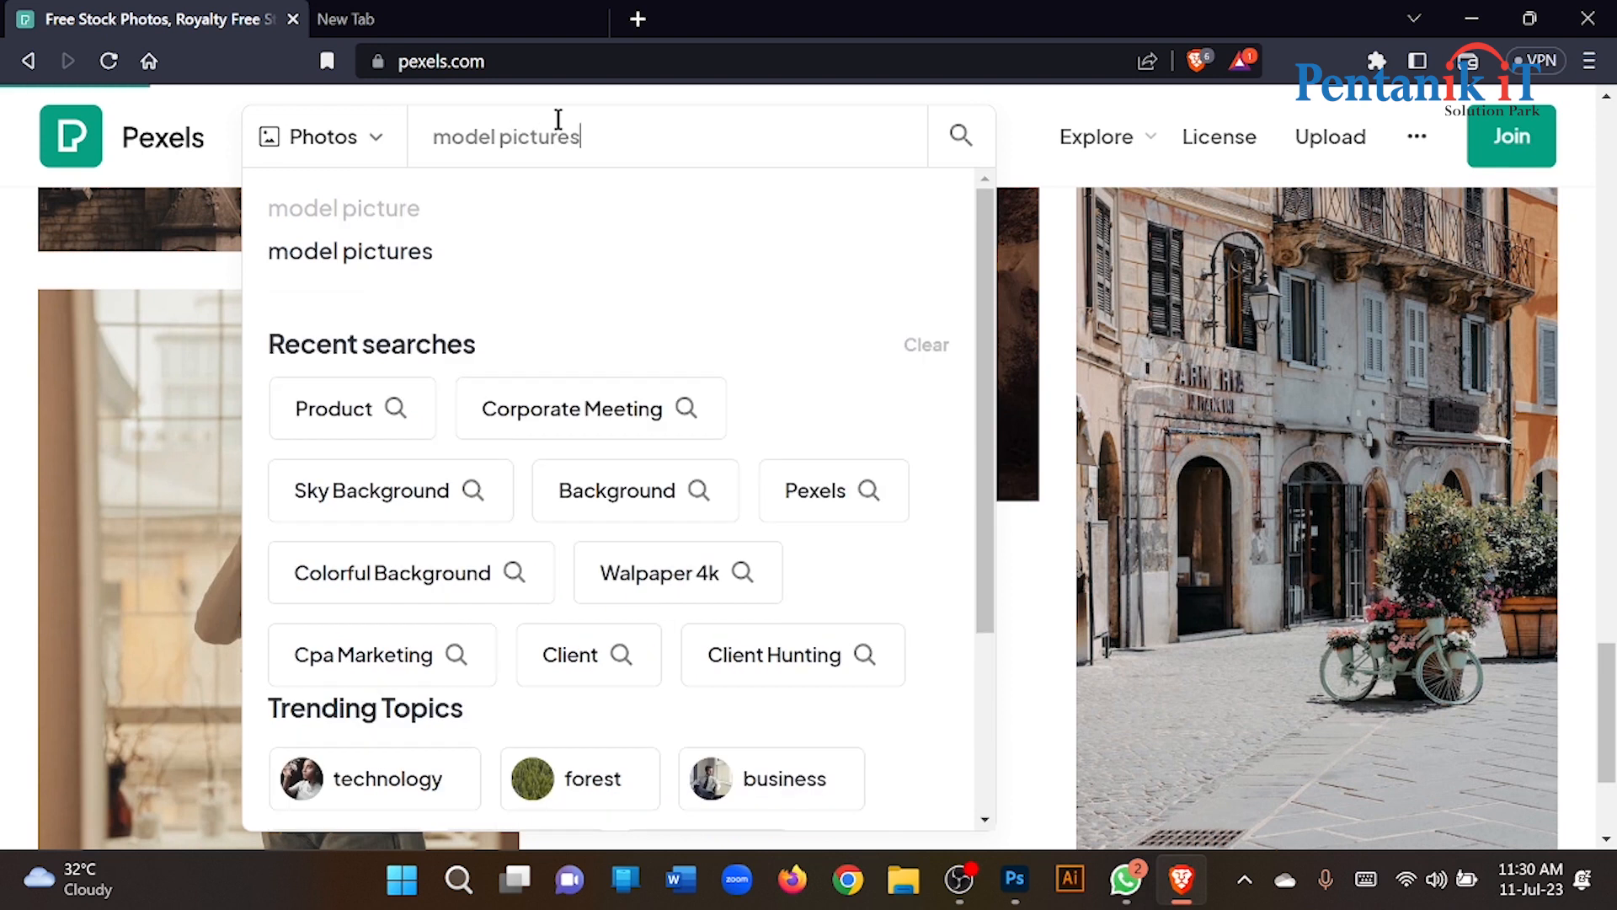
pyautogui.press('Return')
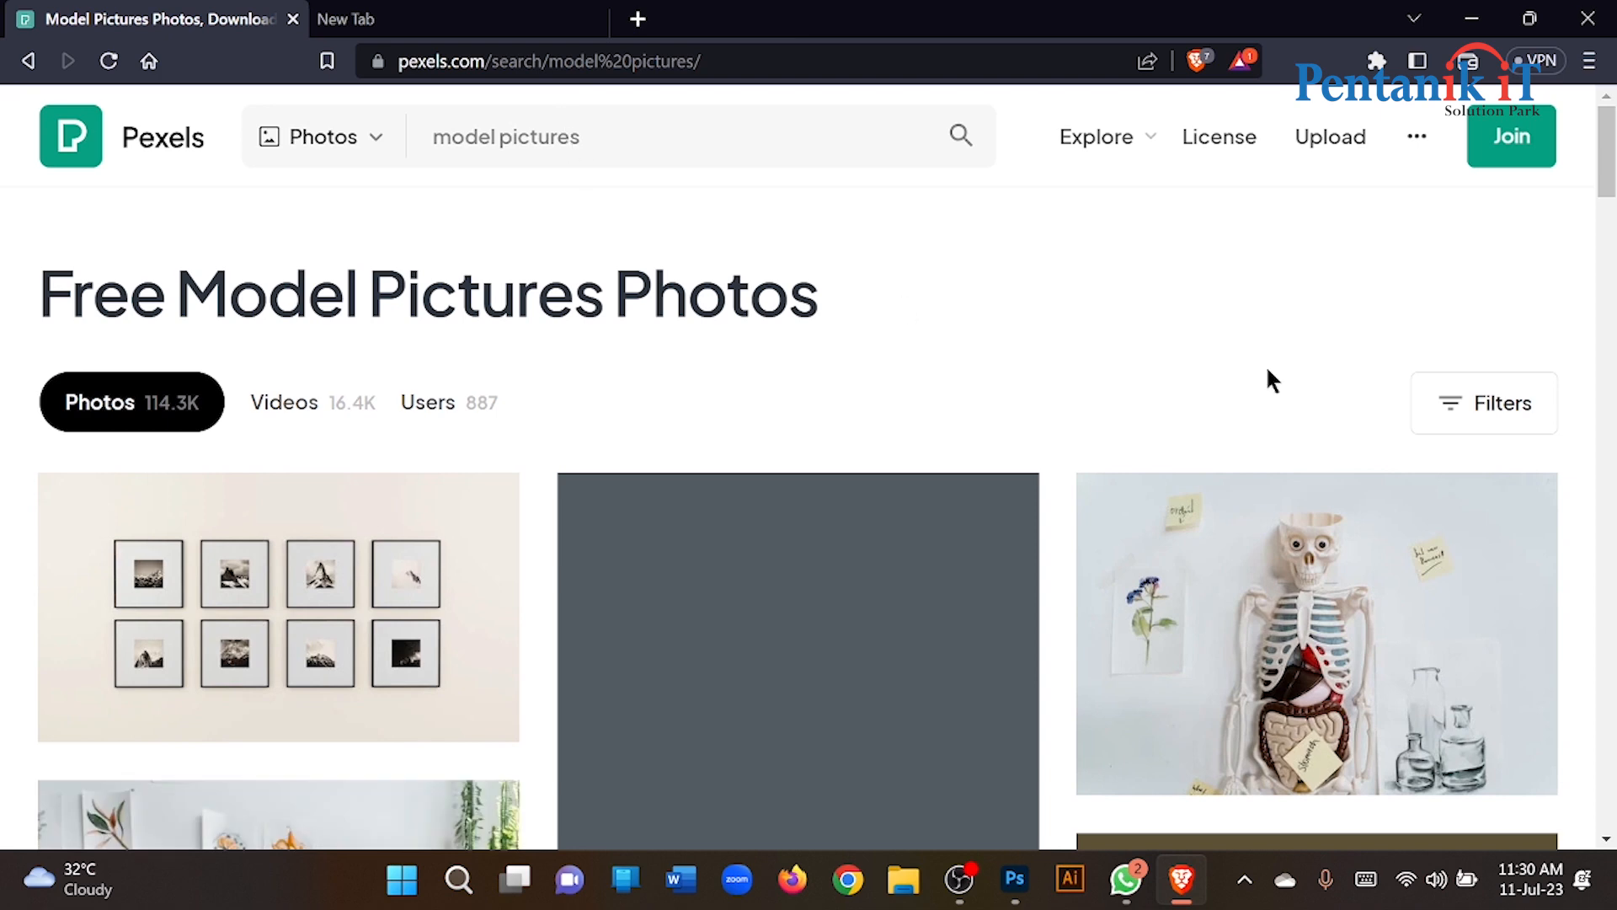
# Browse the model picture search results for a suitable portrait photo.
pyautogui.scroll(-10, 1105, 347)
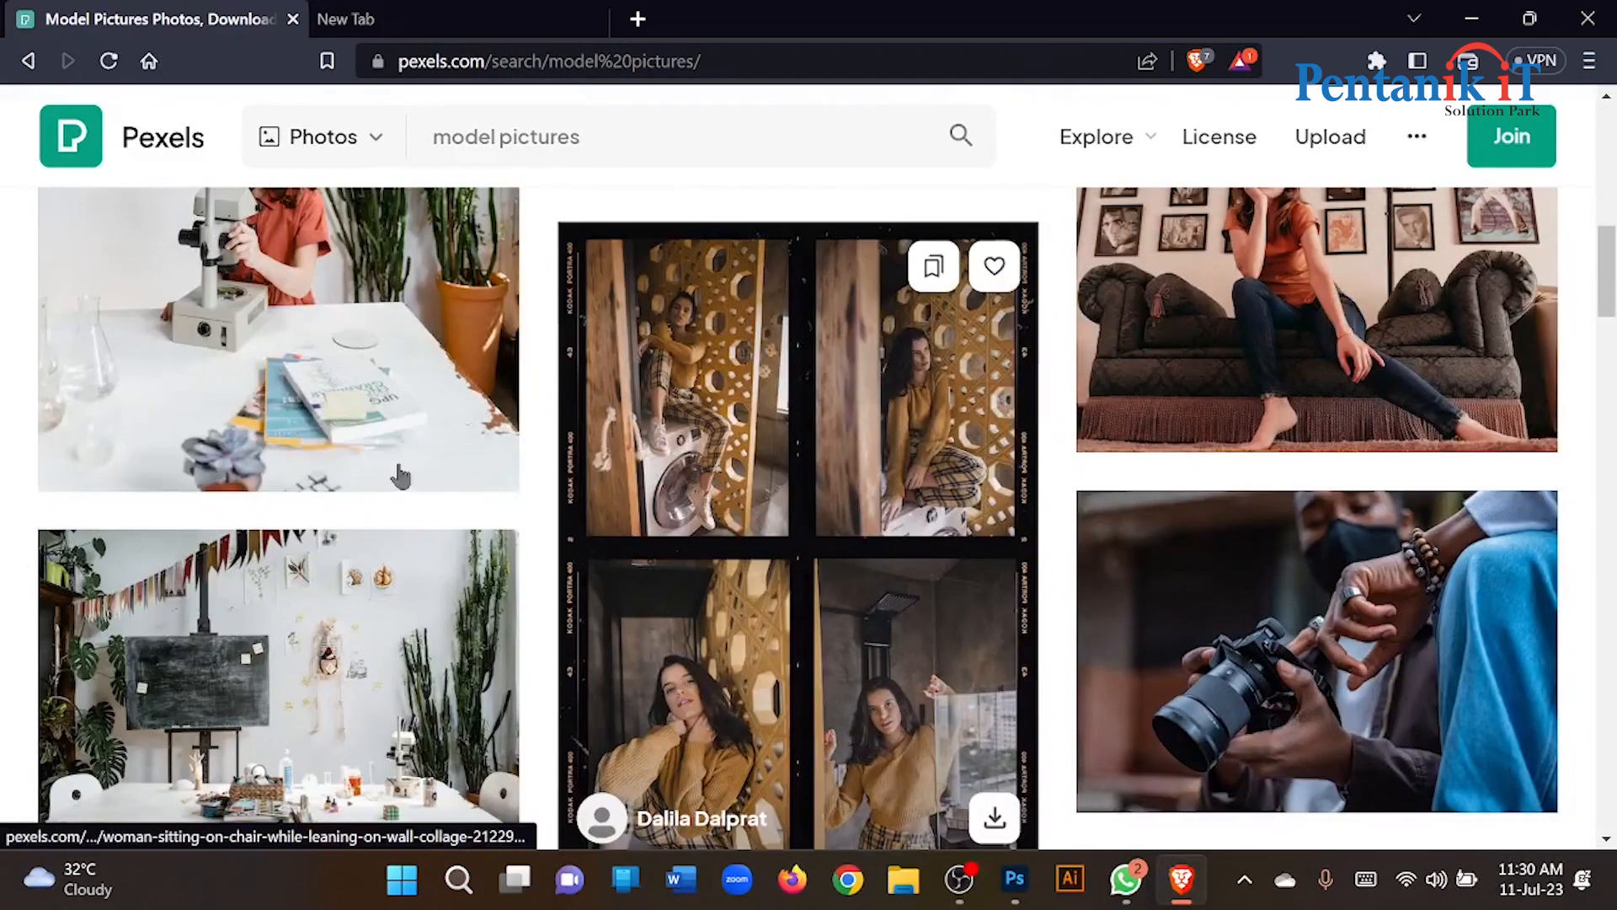
pyautogui.scroll(-2, 715, 476)
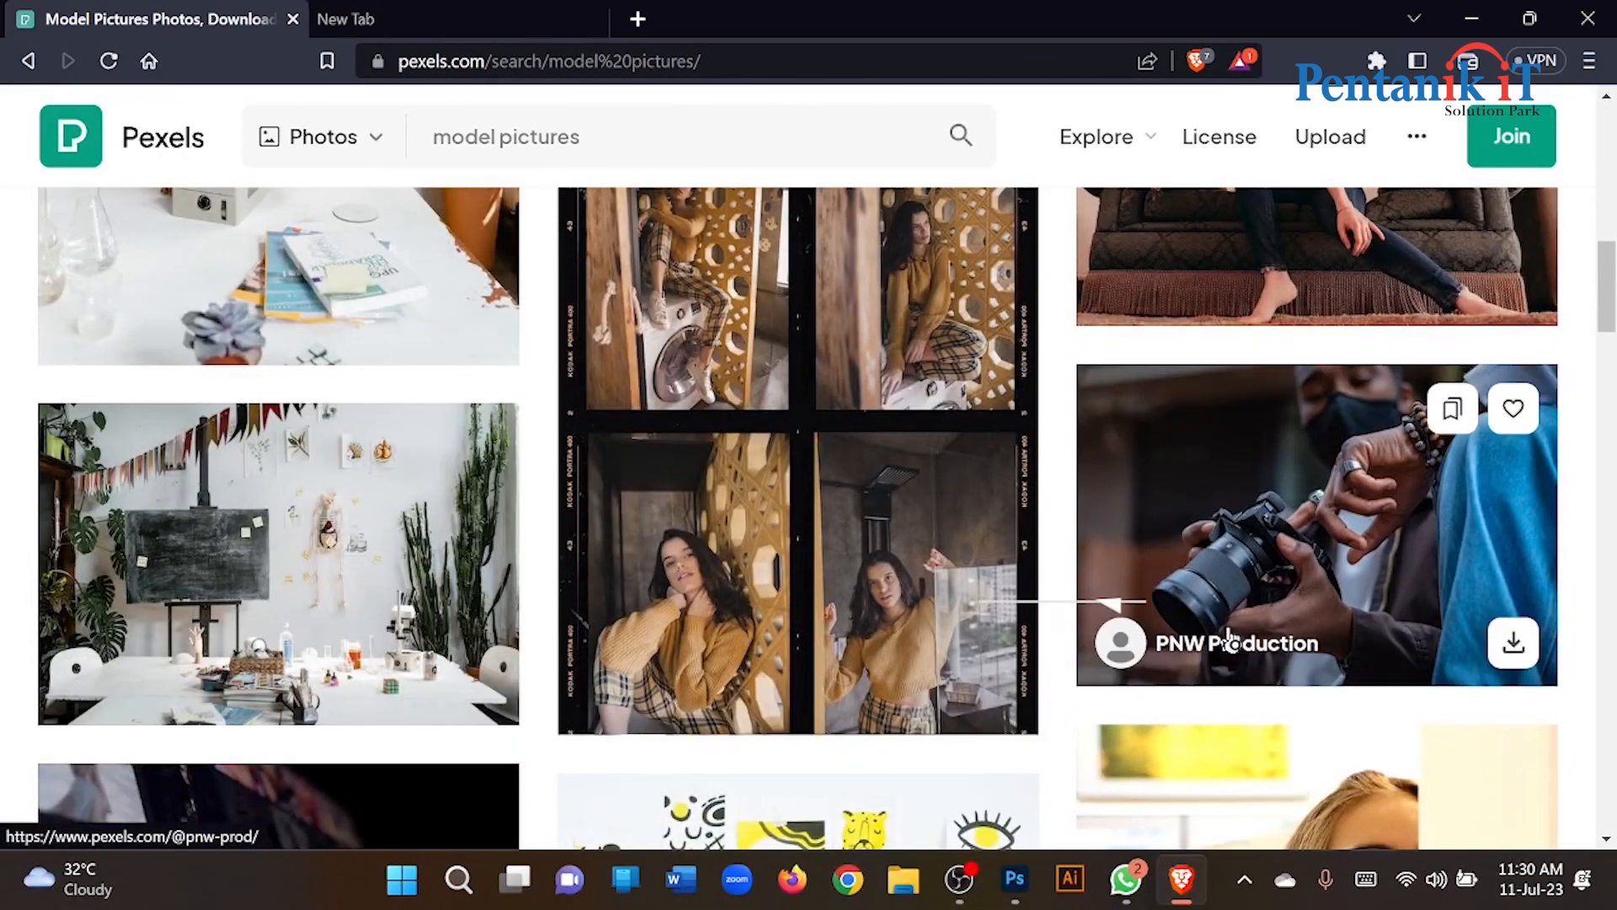
pyautogui.scroll(-4, 902, 679)
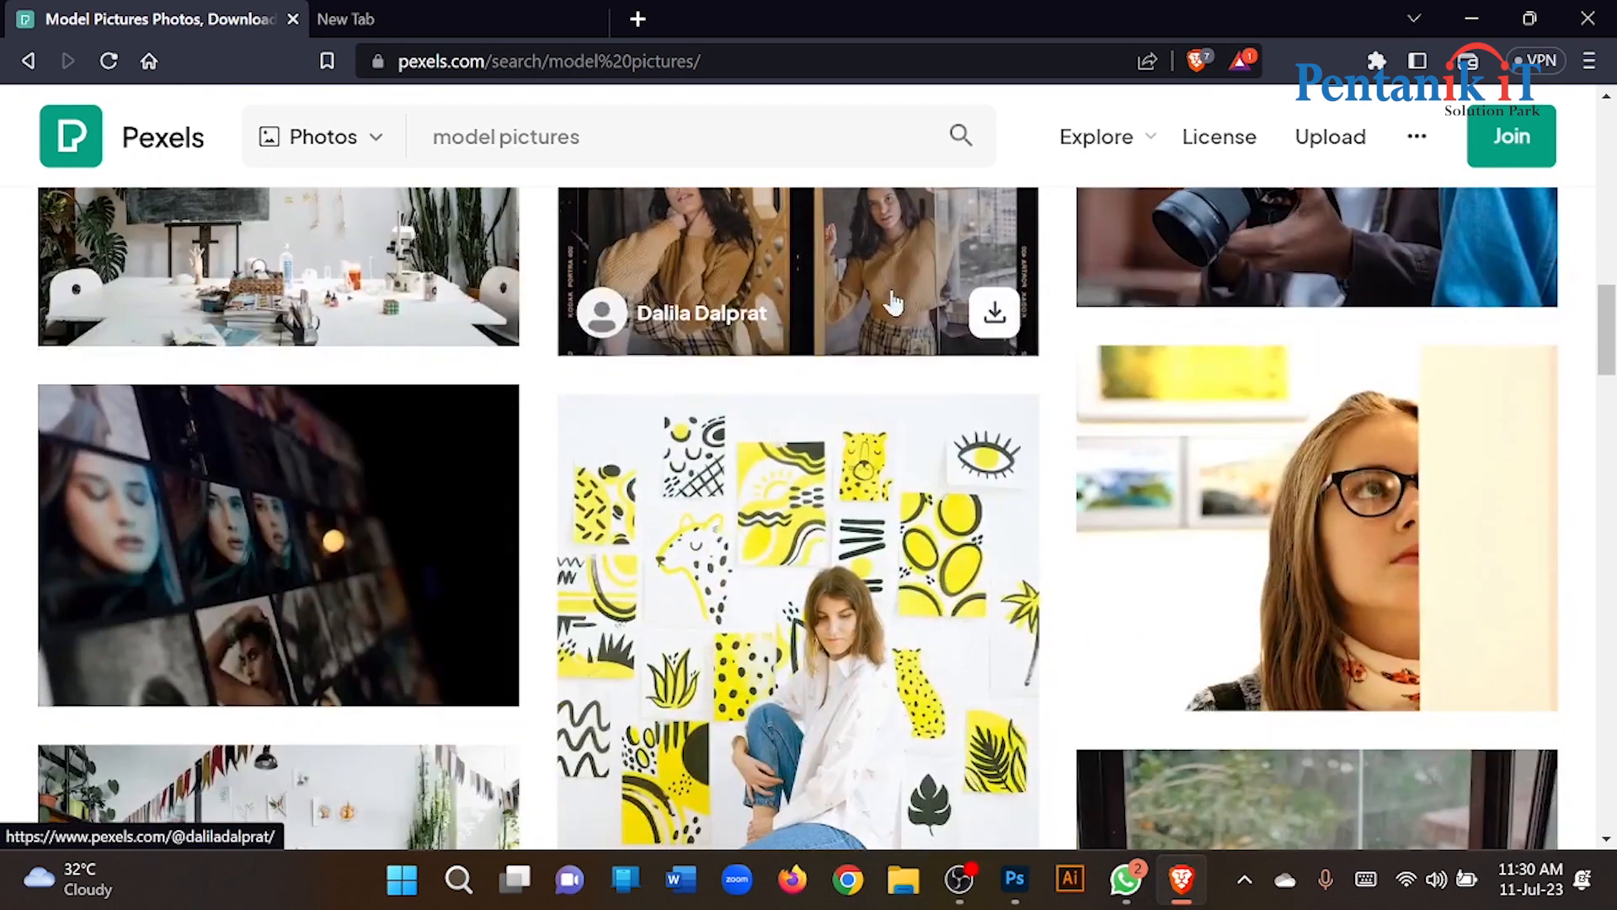
pyautogui.scroll(-3, 893, 303)
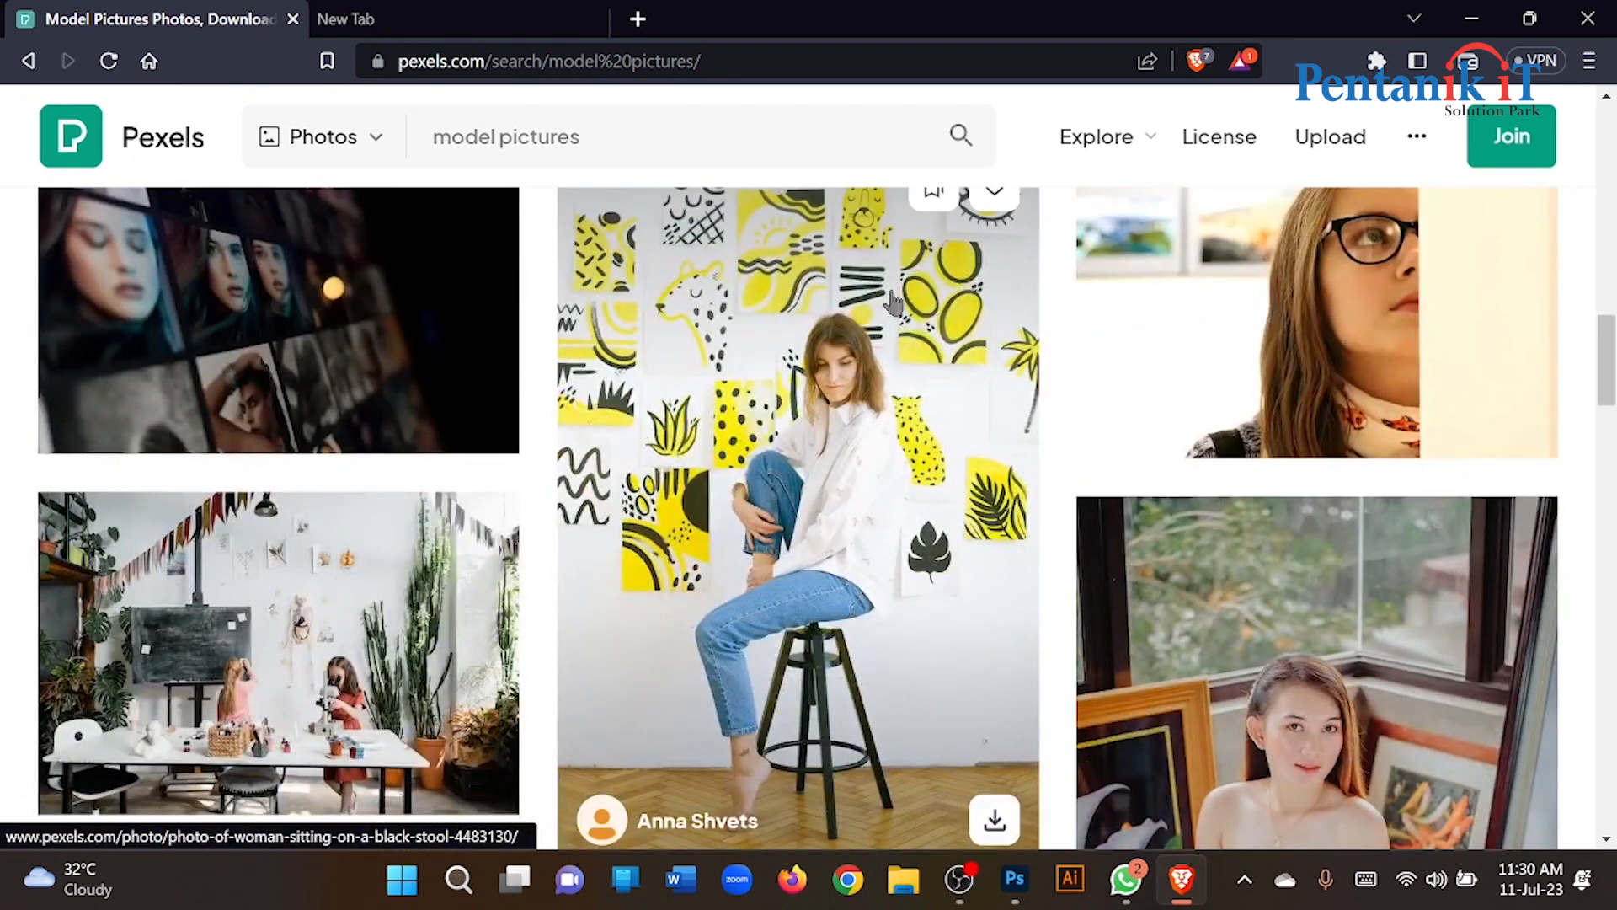
pyautogui.scroll(-8, 893, 304)
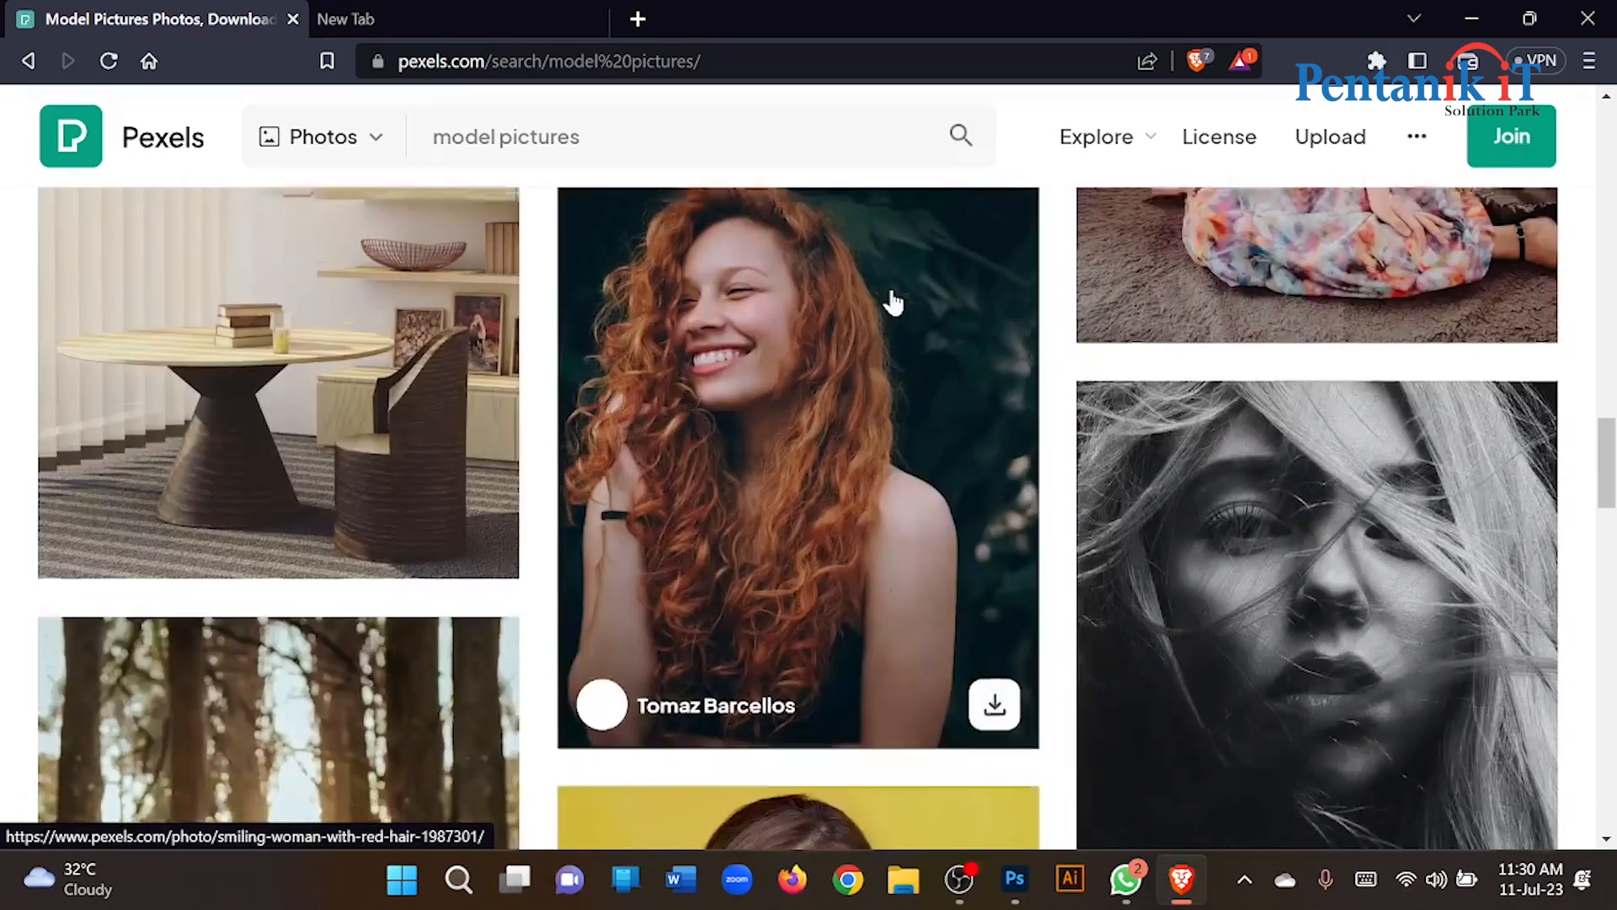
pyautogui.scroll(5, 893, 303)
pyautogui.scroll(-12, 893, 304)
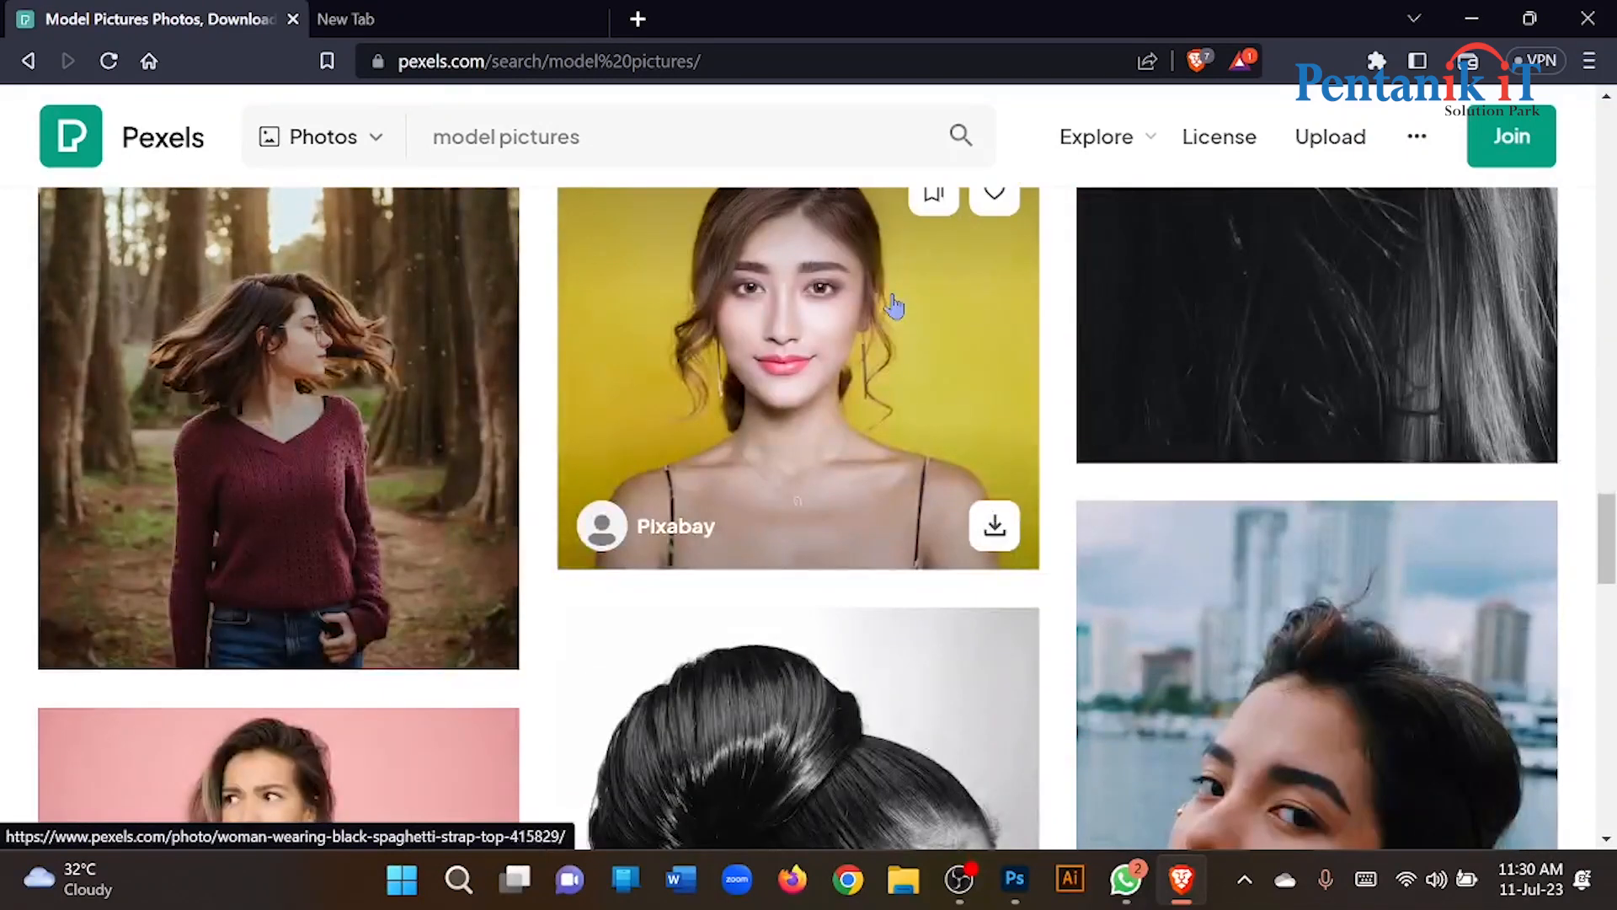
pyautogui.scroll(-20, 892, 305)
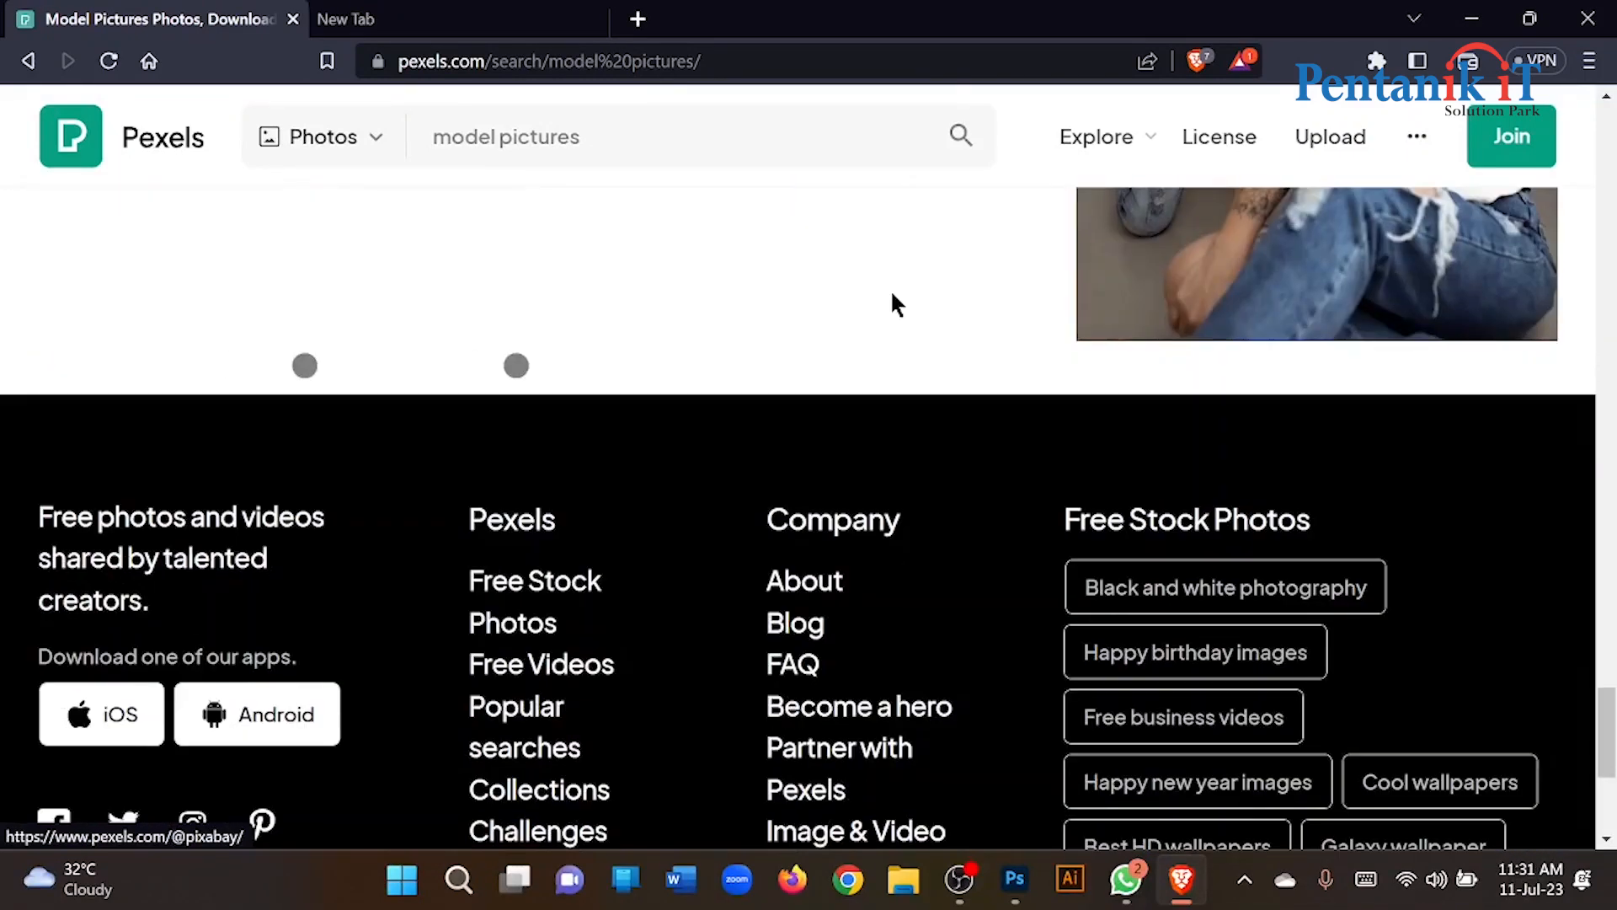
pyautogui.scroll(-6, 893, 305)
pyautogui.scroll(15, 893, 305)
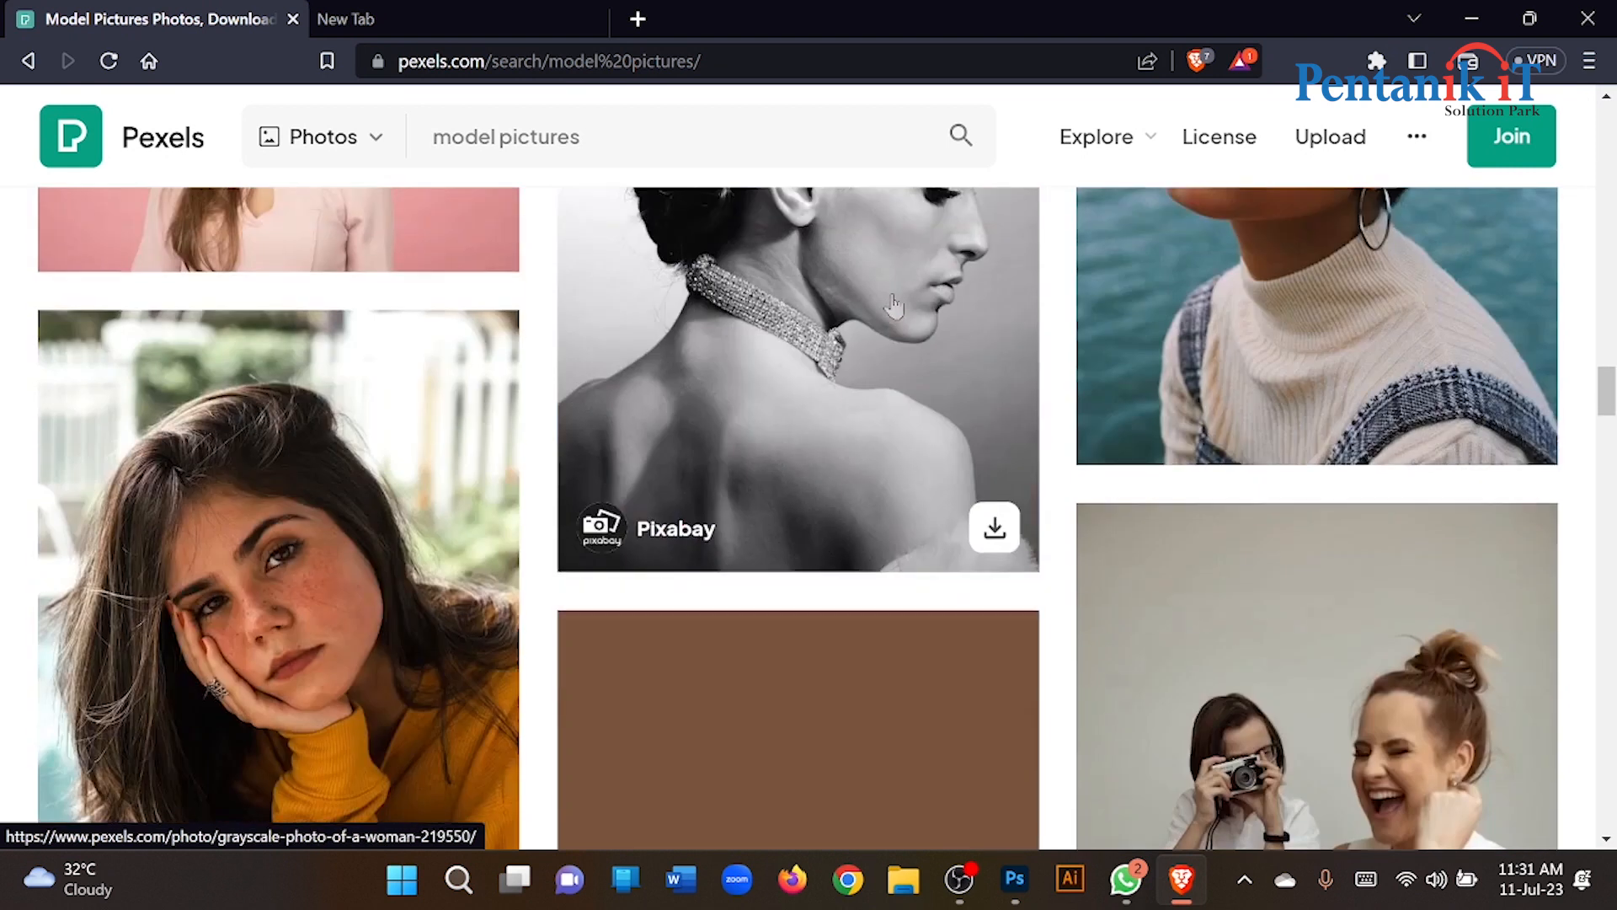
# Download the photo of the woman in a yellow sweater resting her head on her hand to the Downloads folder as a JPEG.
pyautogui.scroll(-4, 893, 304)
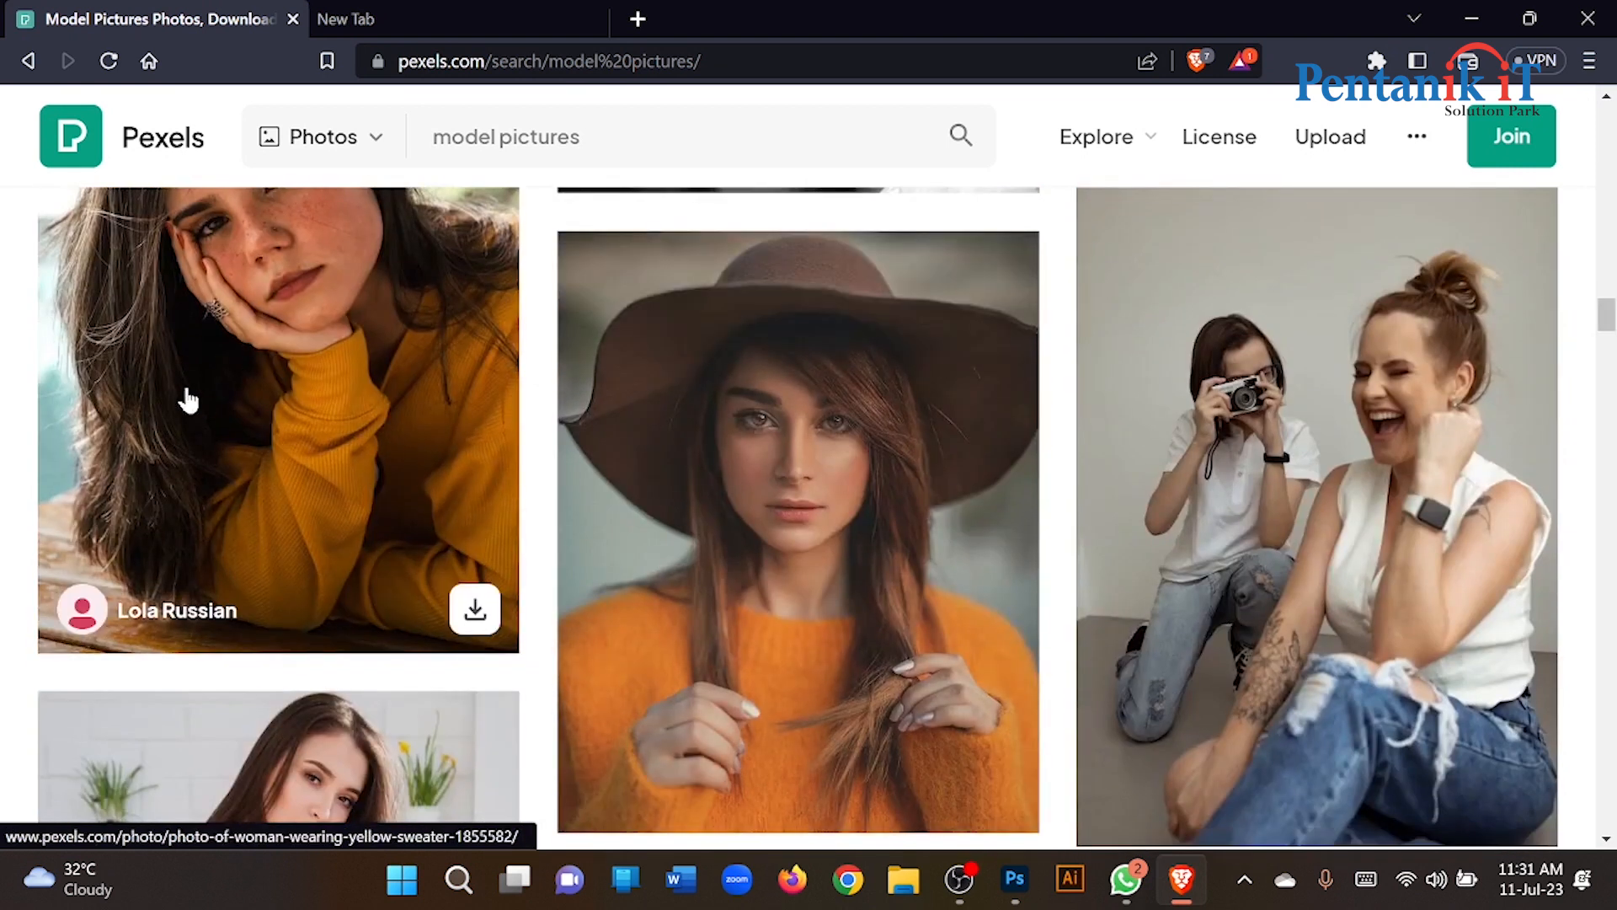
pyautogui.scroll(2, 238, 379)
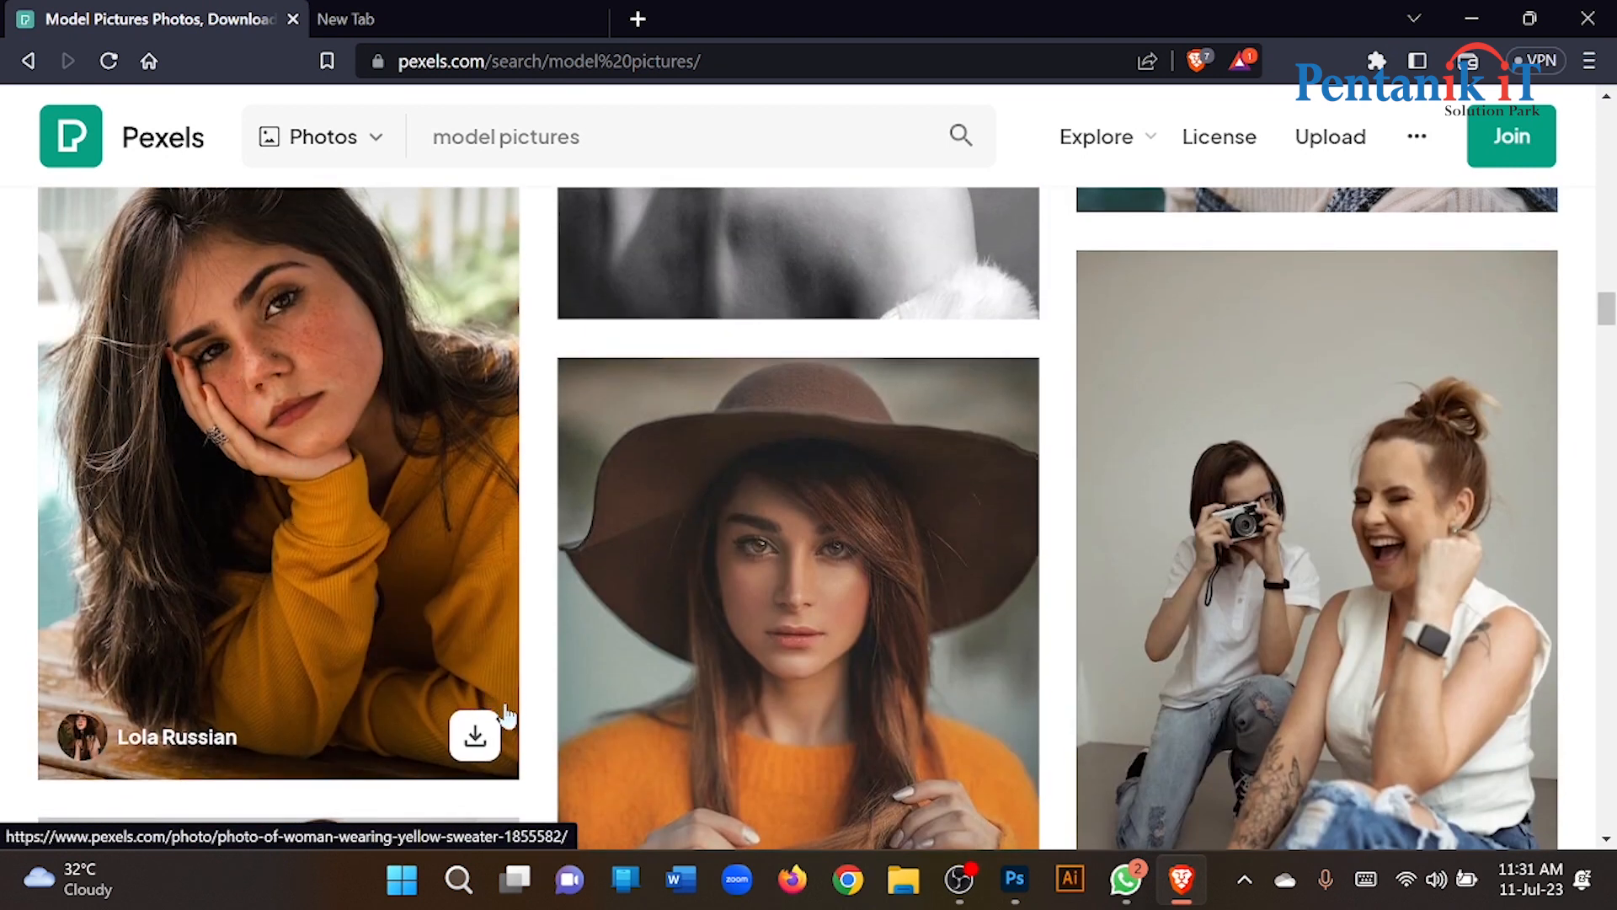
pyautogui.click(471, 735)
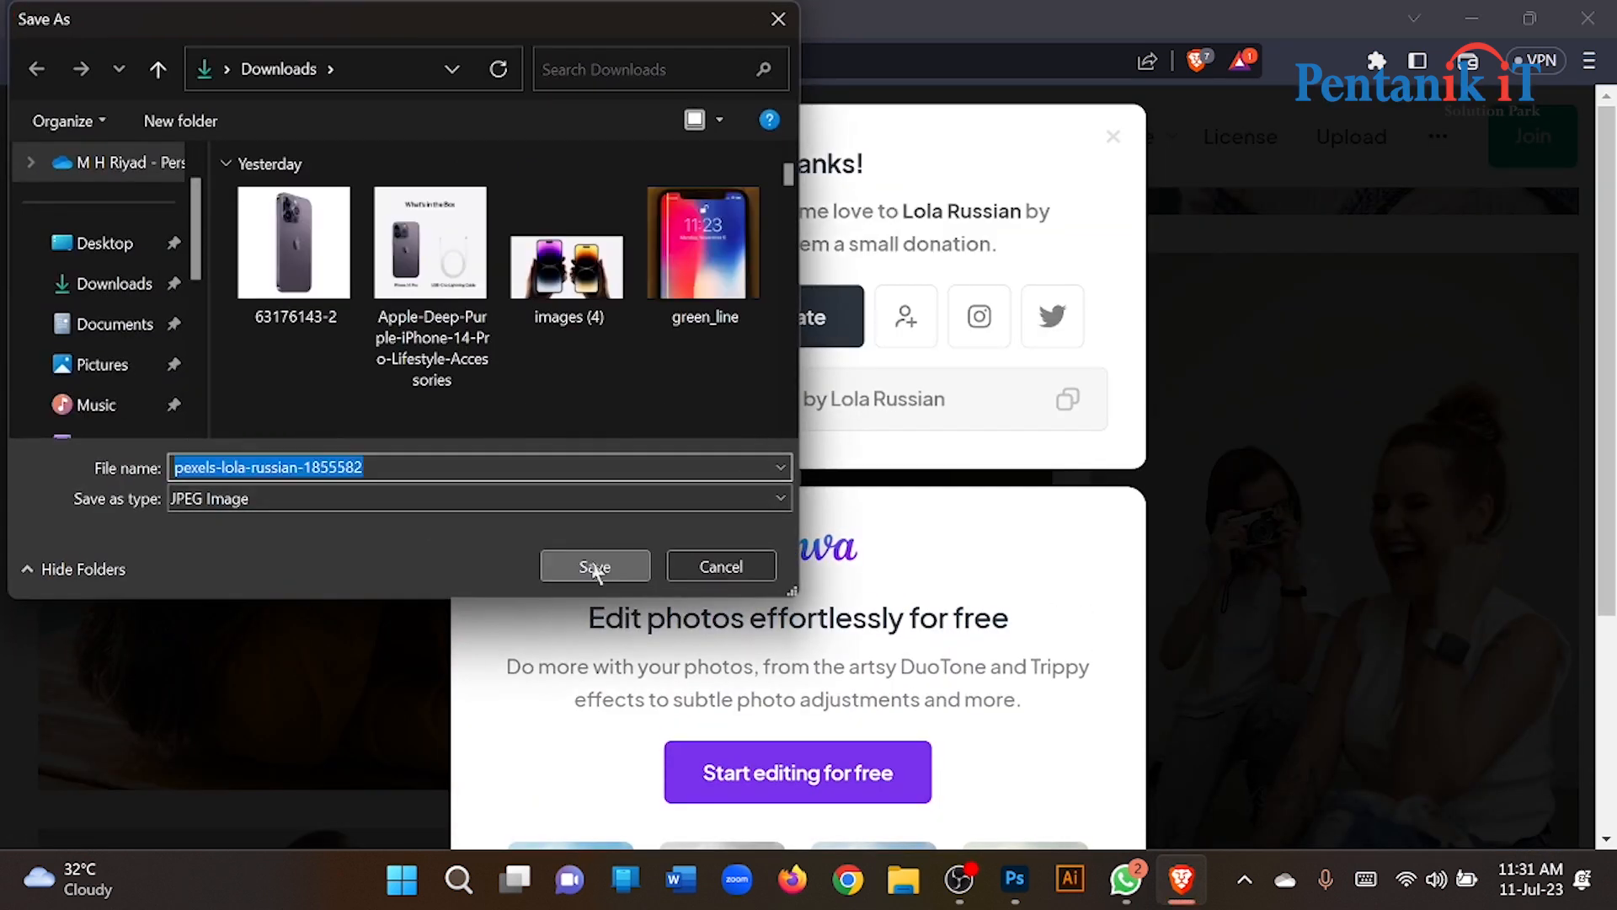
pyautogui.click(594, 566)
# Examine more of the model picture results to find a second photo to download.
pyautogui.scroll(-8, 325, 553)
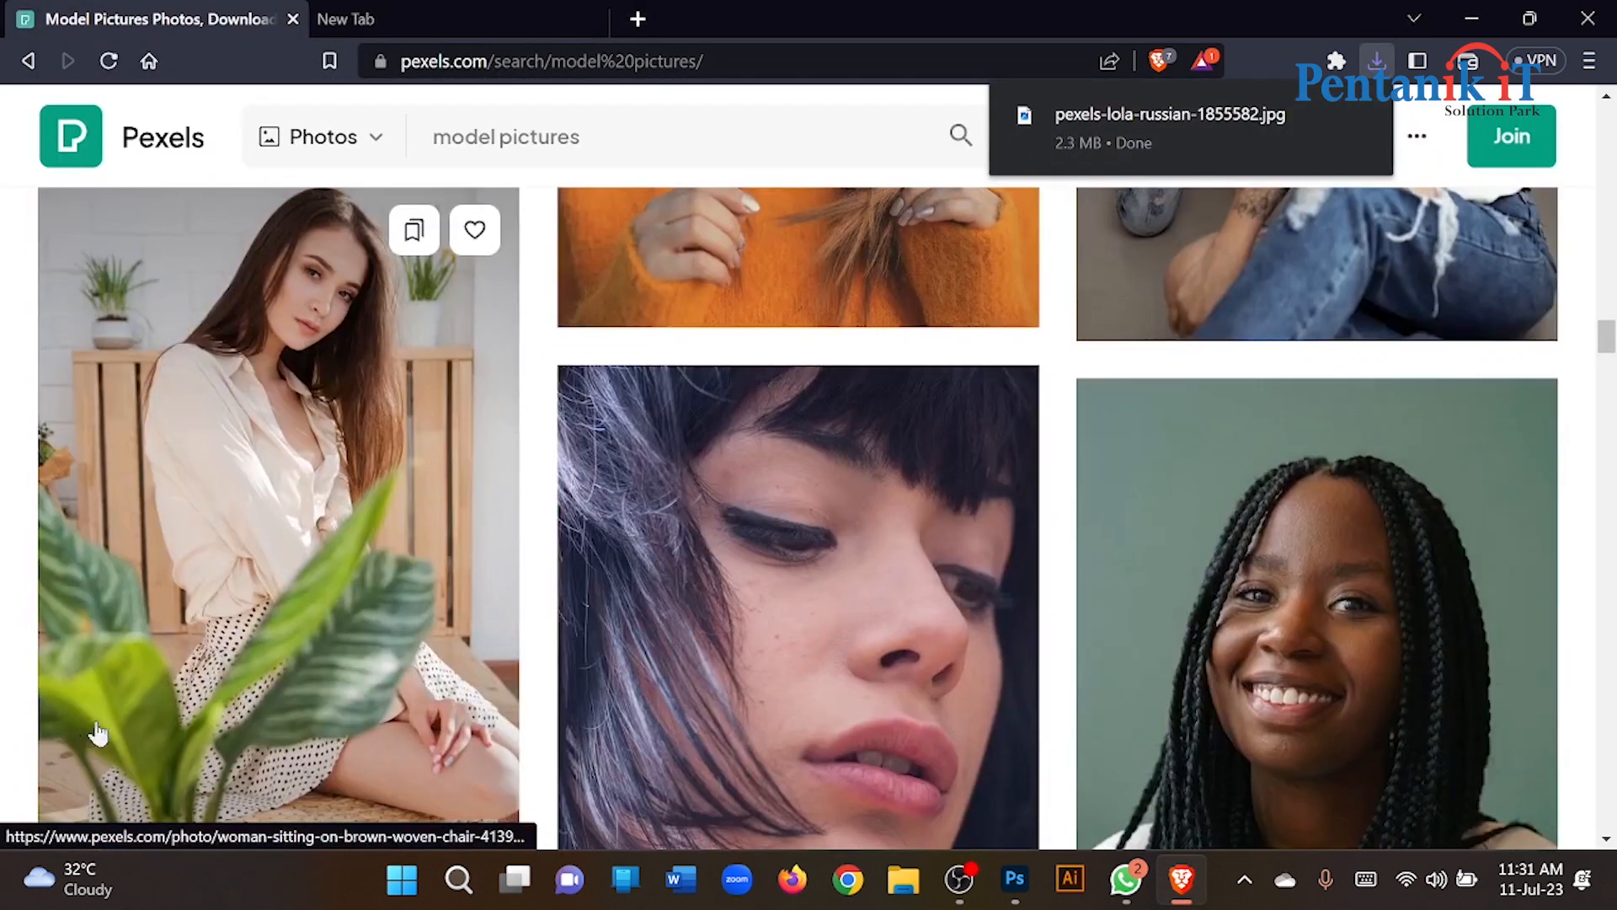
pyautogui.scroll(-2, 2, 376)
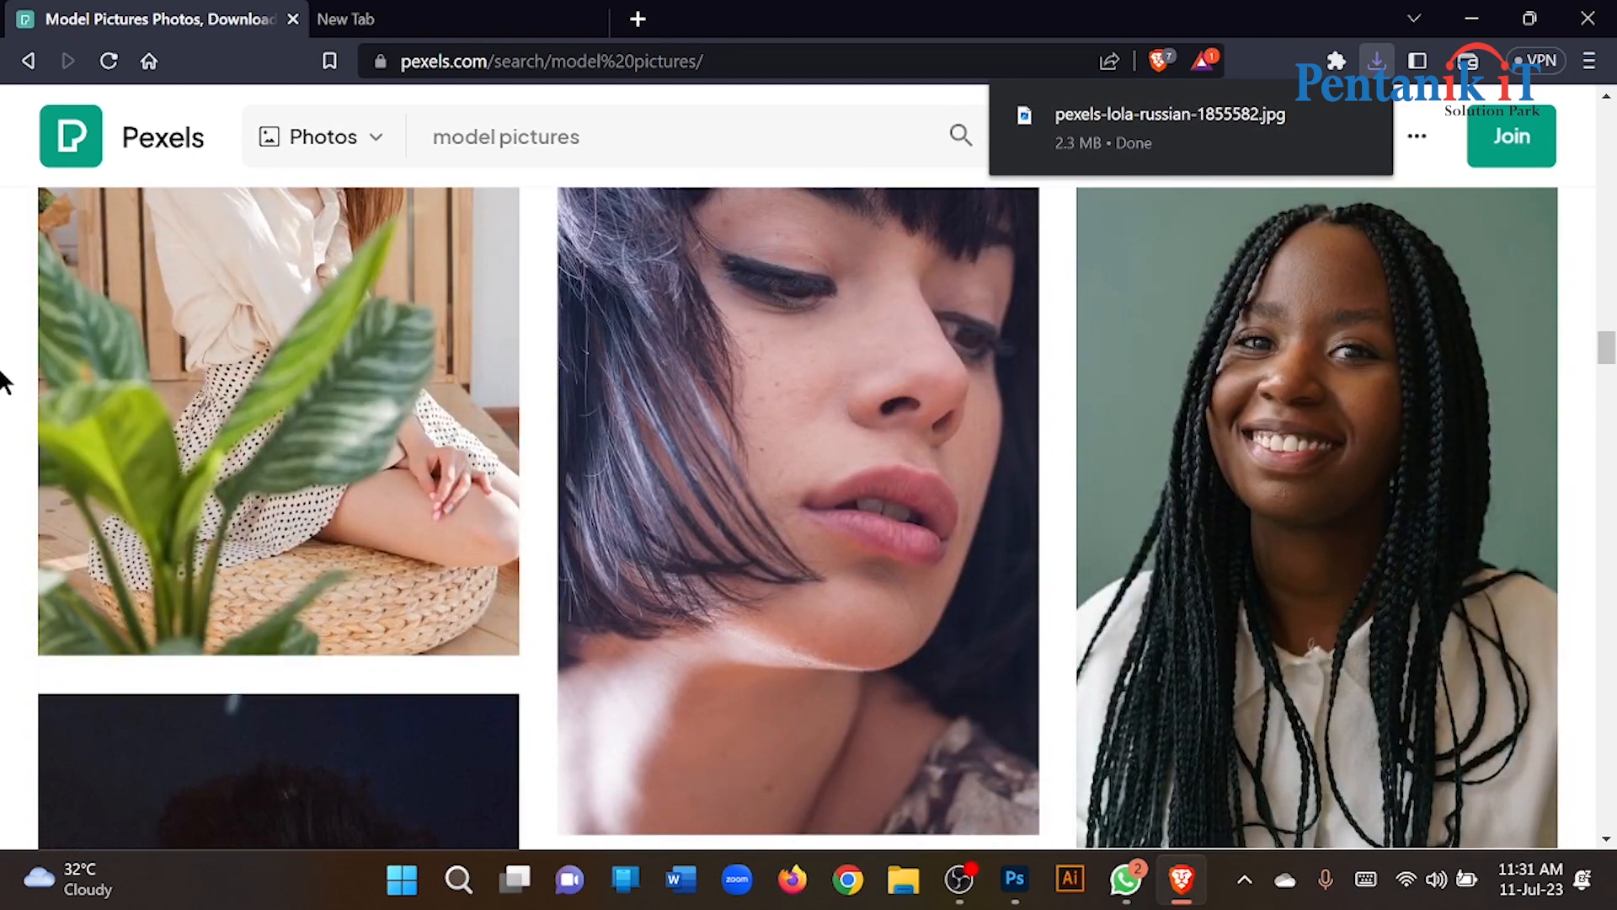
pyautogui.scroll(-6, 2, 380)
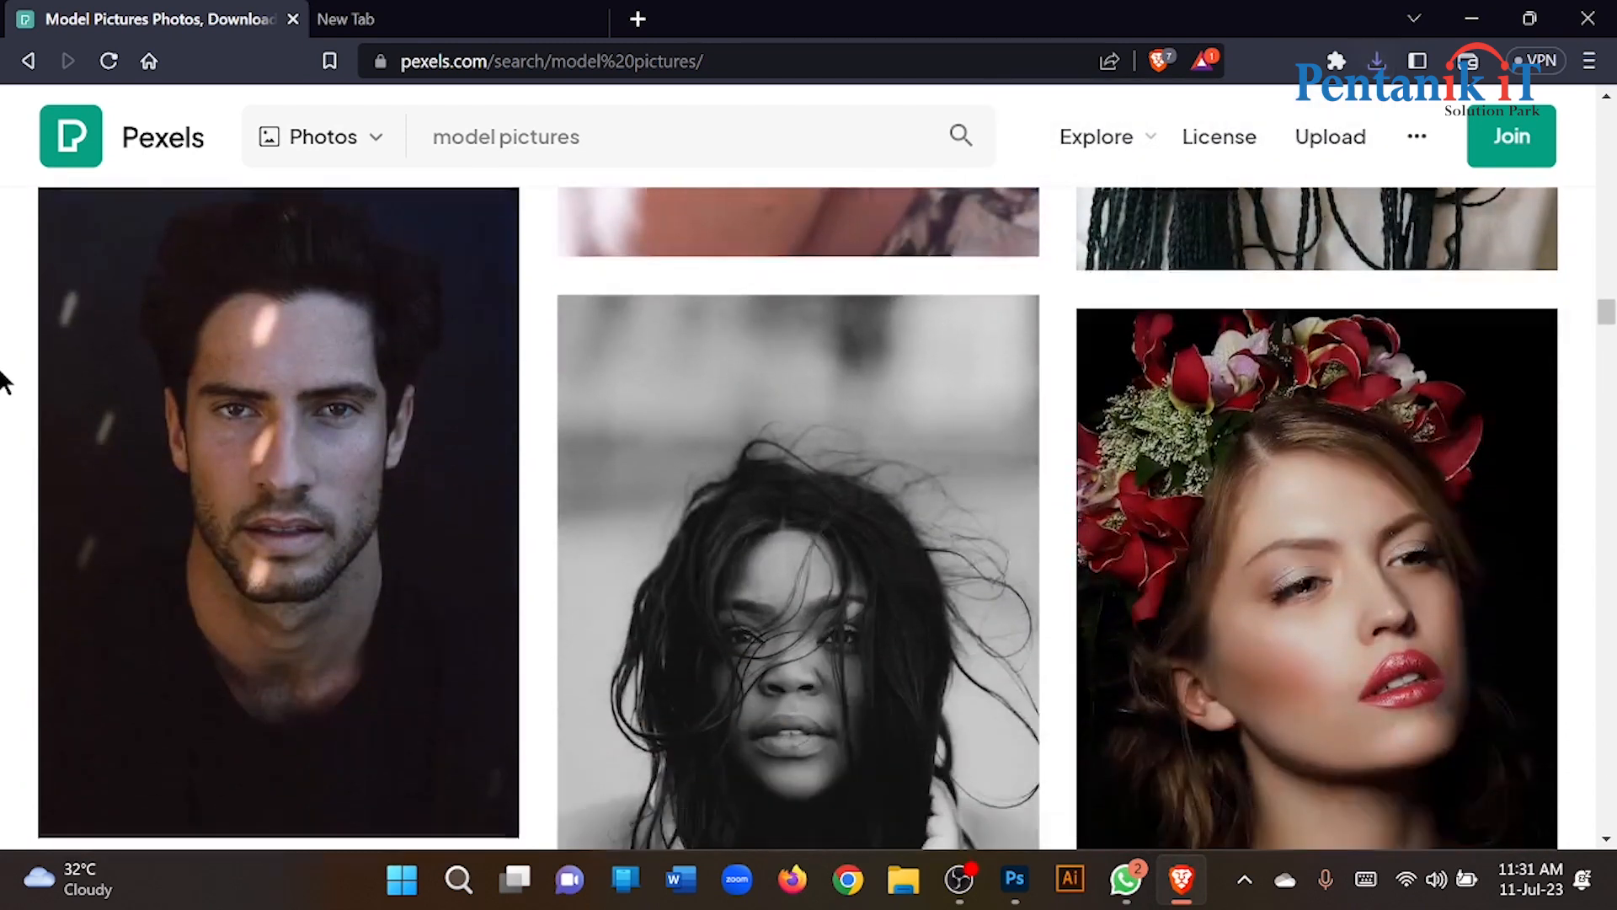
pyautogui.scroll(-20, 2, 381)
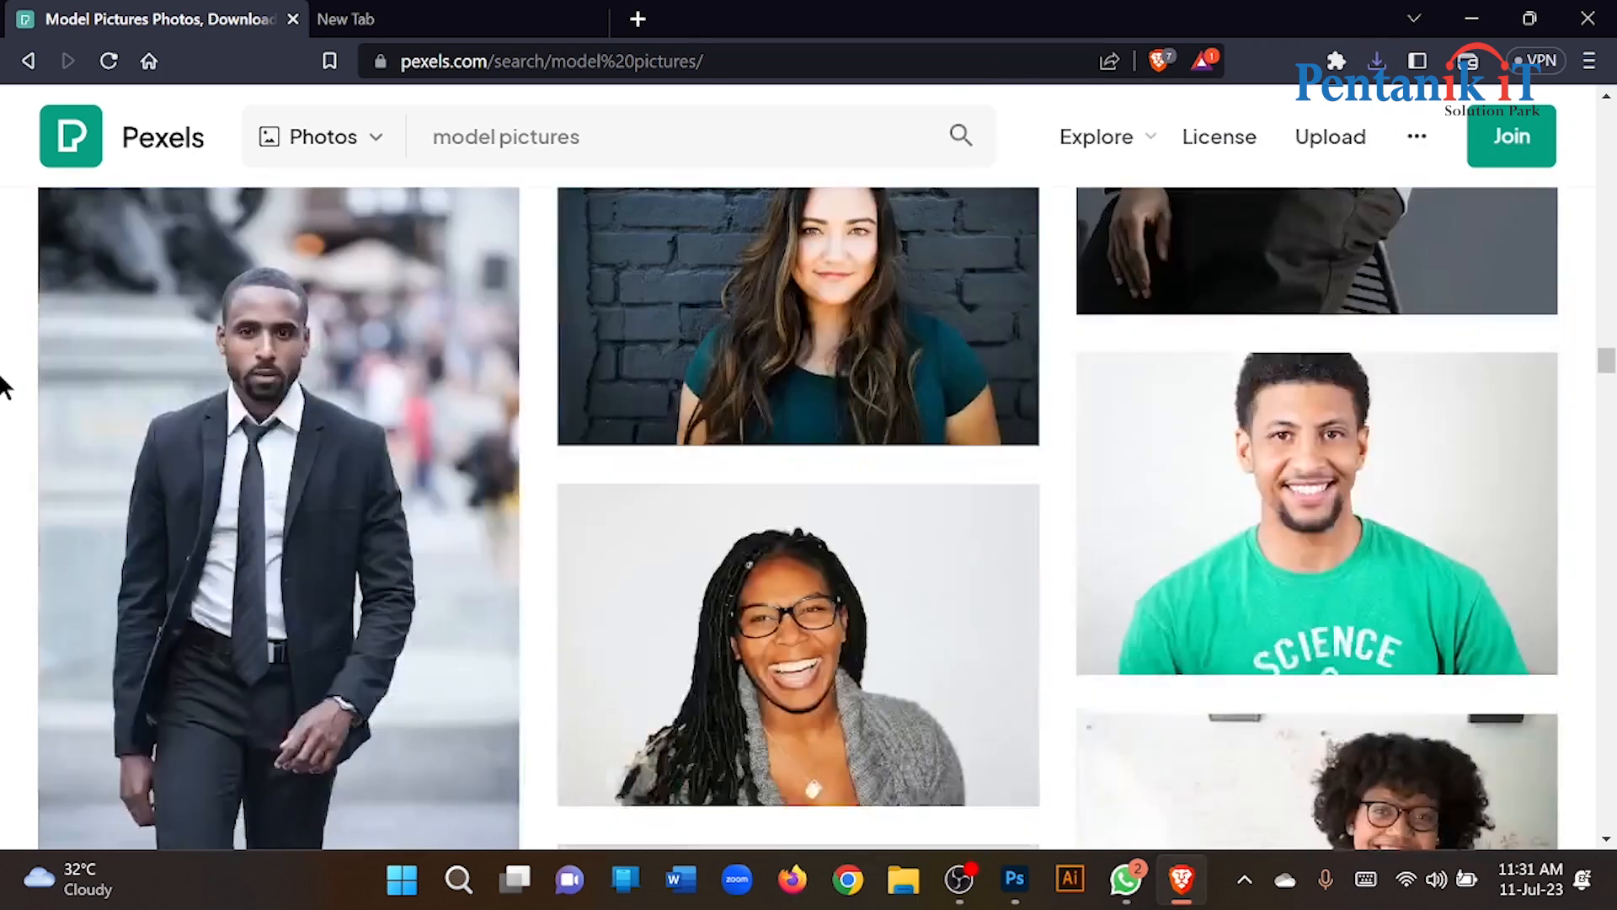
pyautogui.scroll(-15, 24, 407)
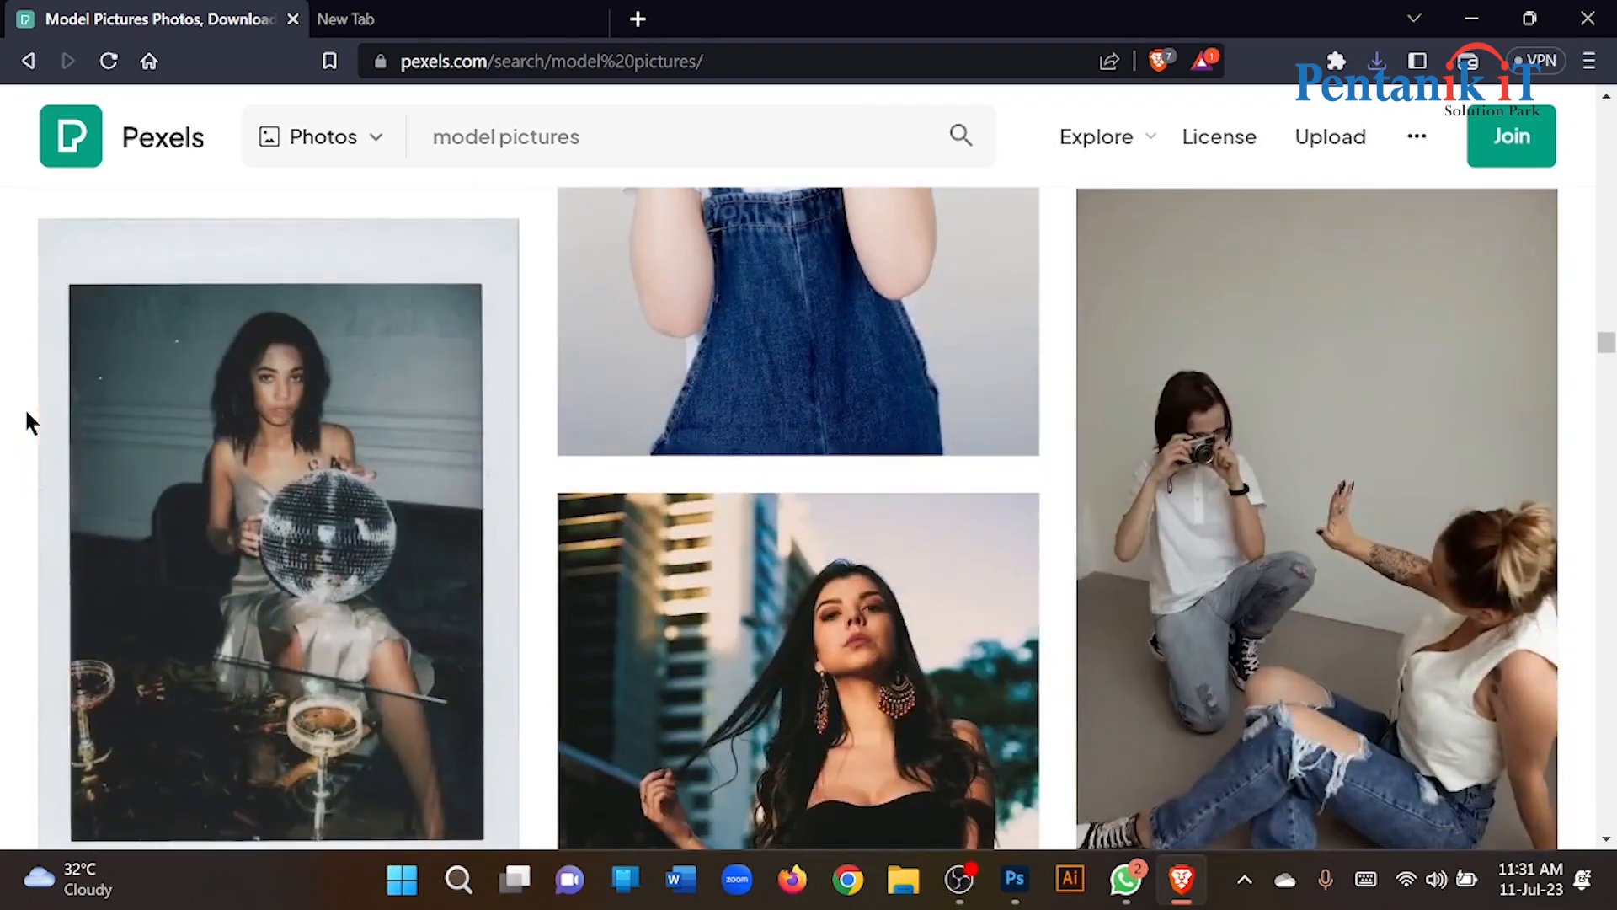
pyautogui.scroll(-7, 25, 415)
pyautogui.scroll(-10, 19, 414)
pyautogui.scroll(-20, 20, 415)
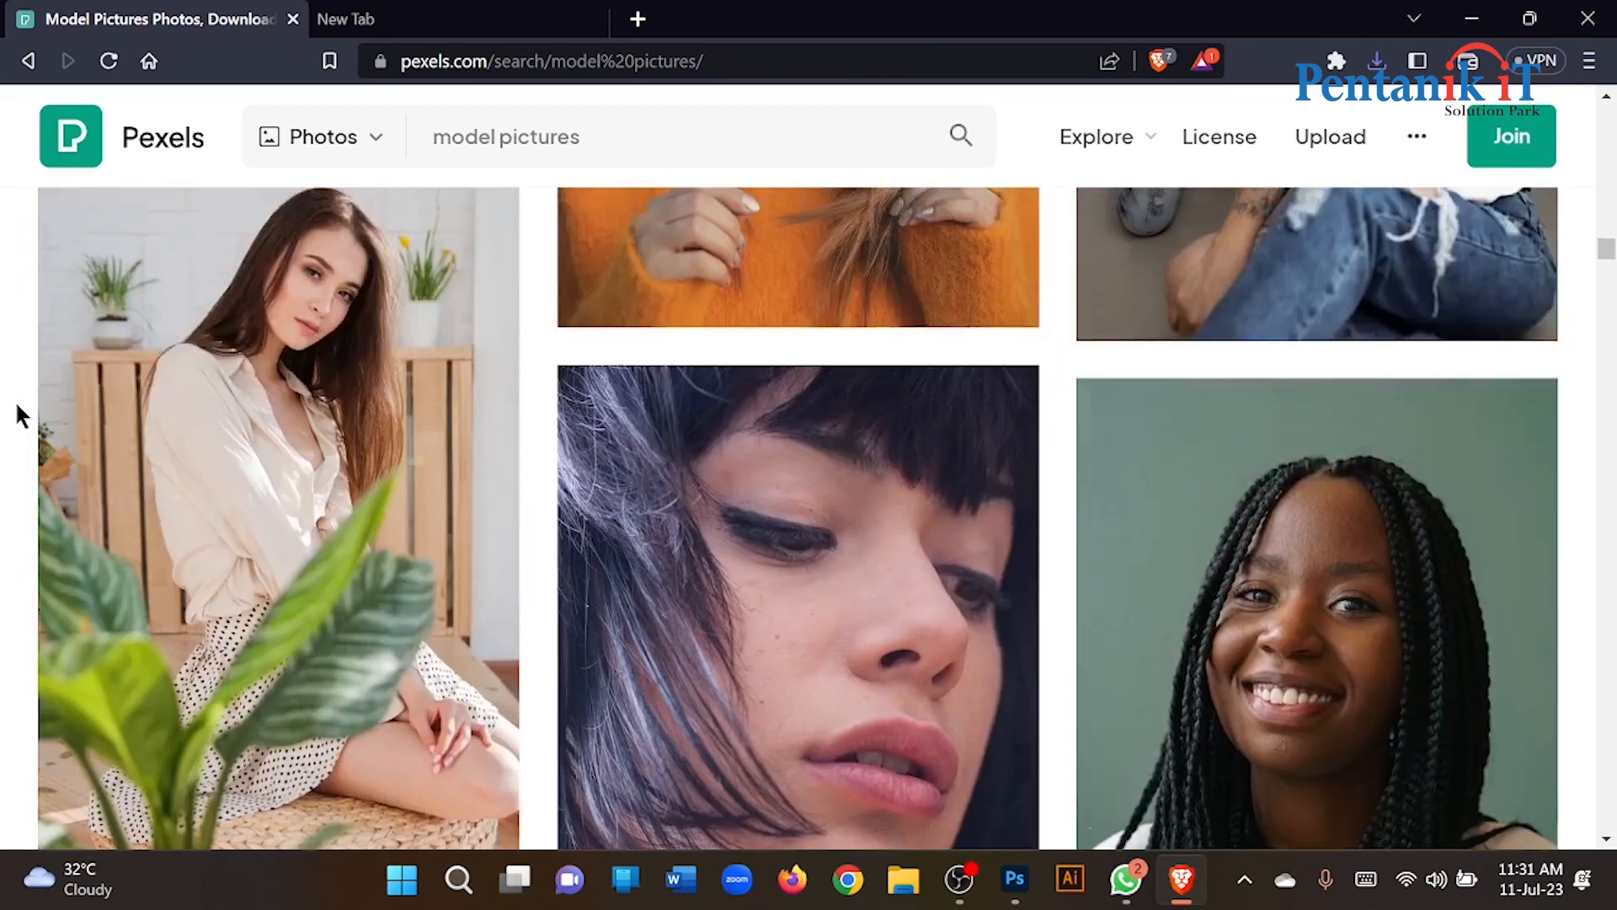
pyautogui.scroll(-15, 18, 414)
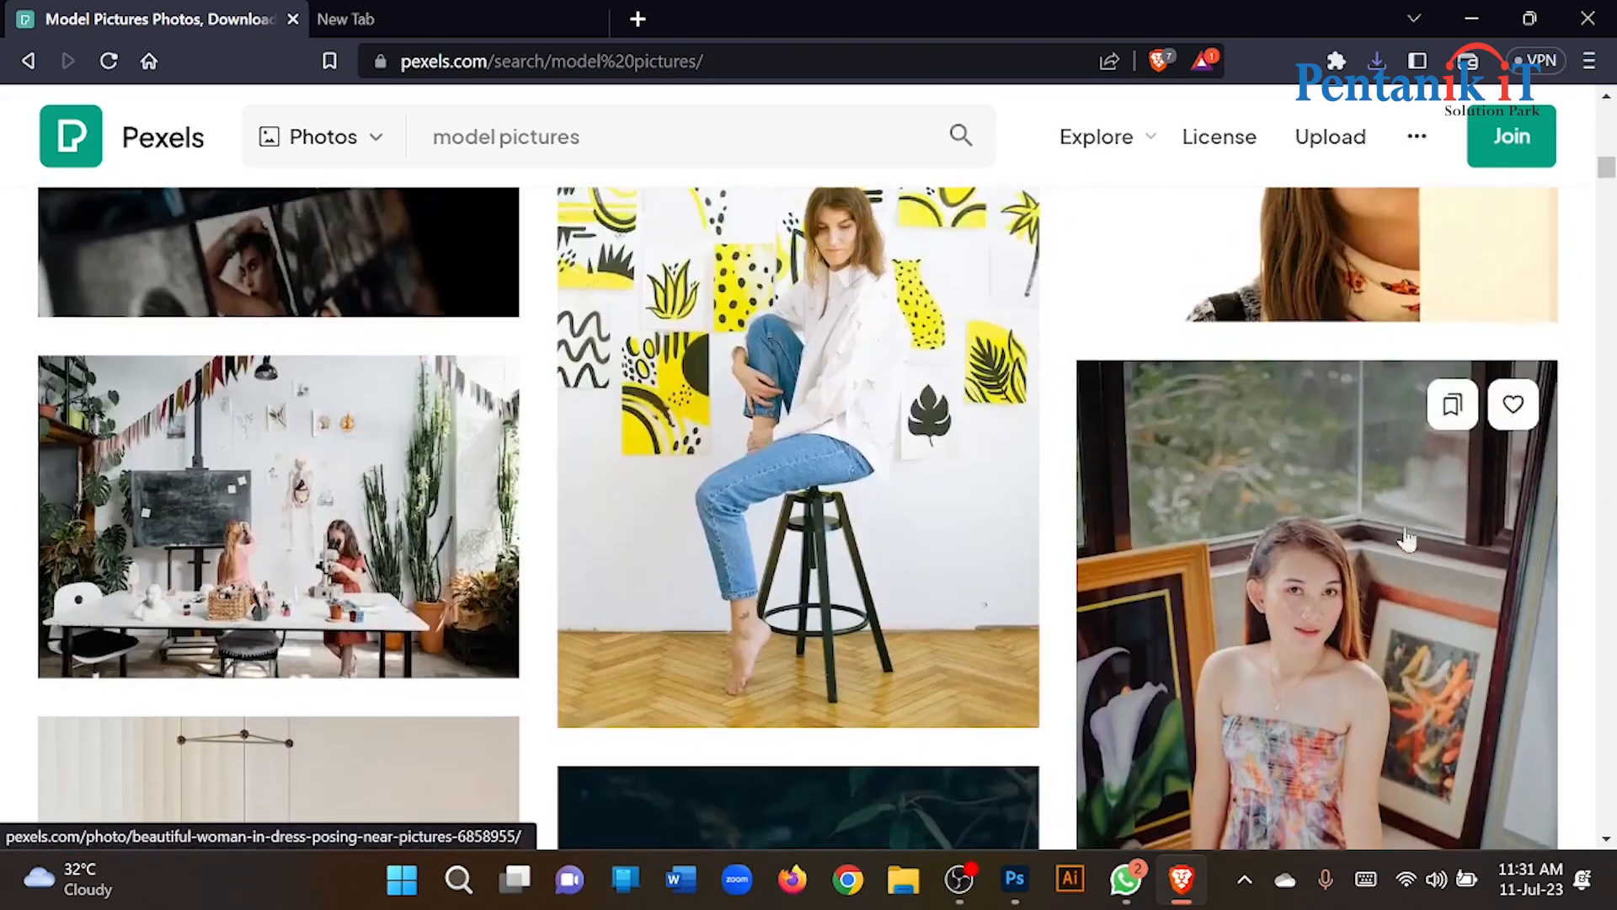
pyautogui.scroll(-3, 1474, 674)
pyautogui.click(1514, 796)
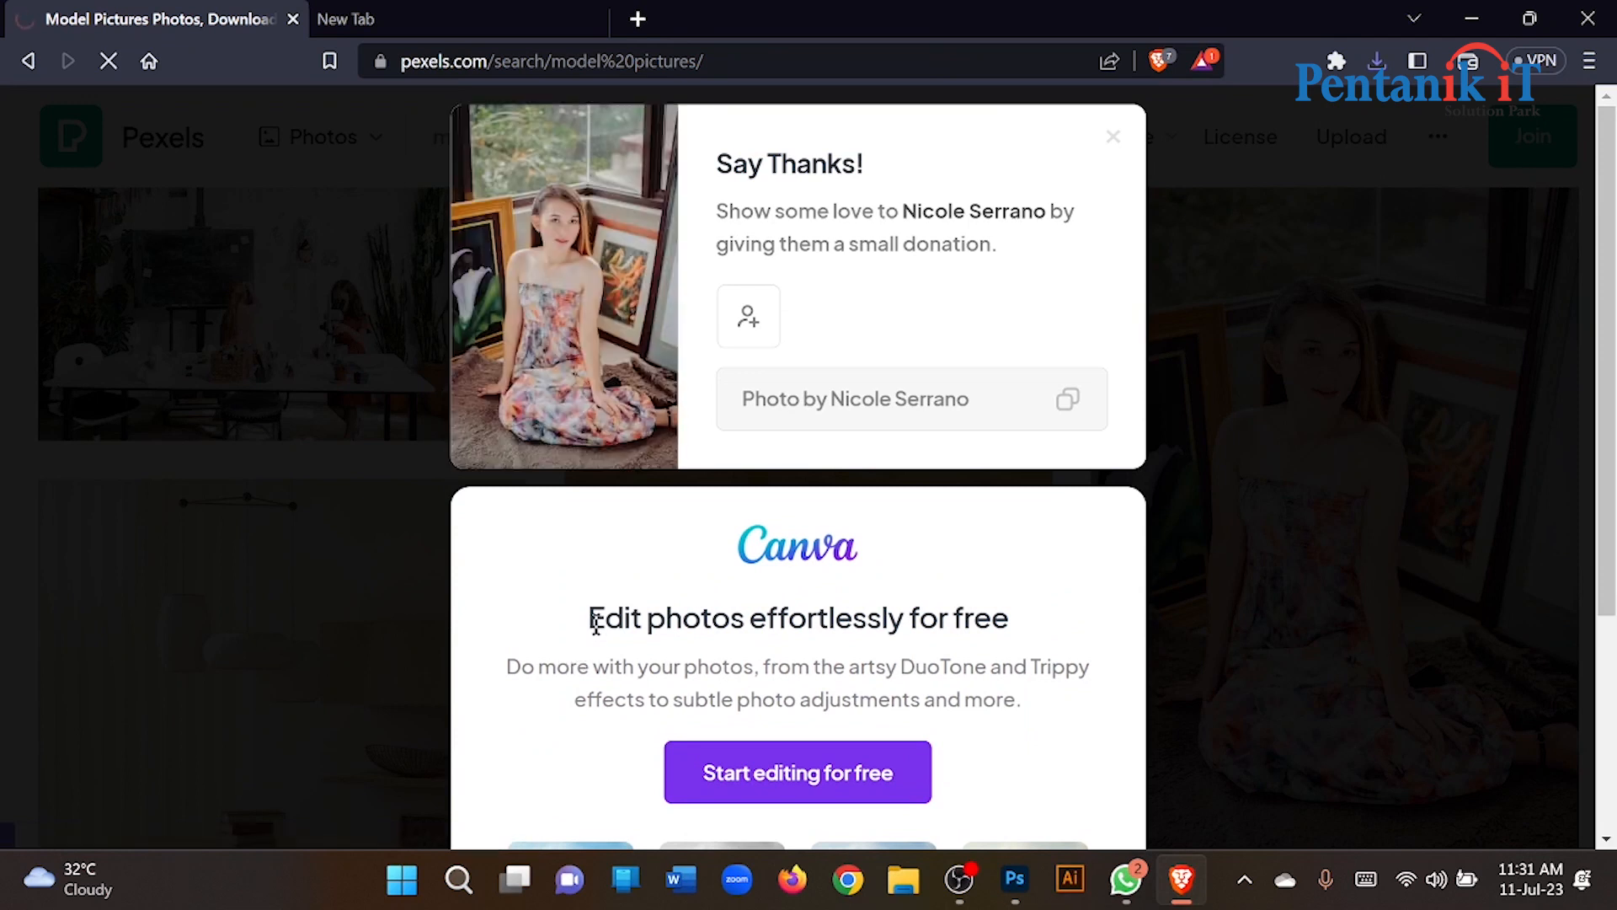
pyautogui.click(1436, 411)
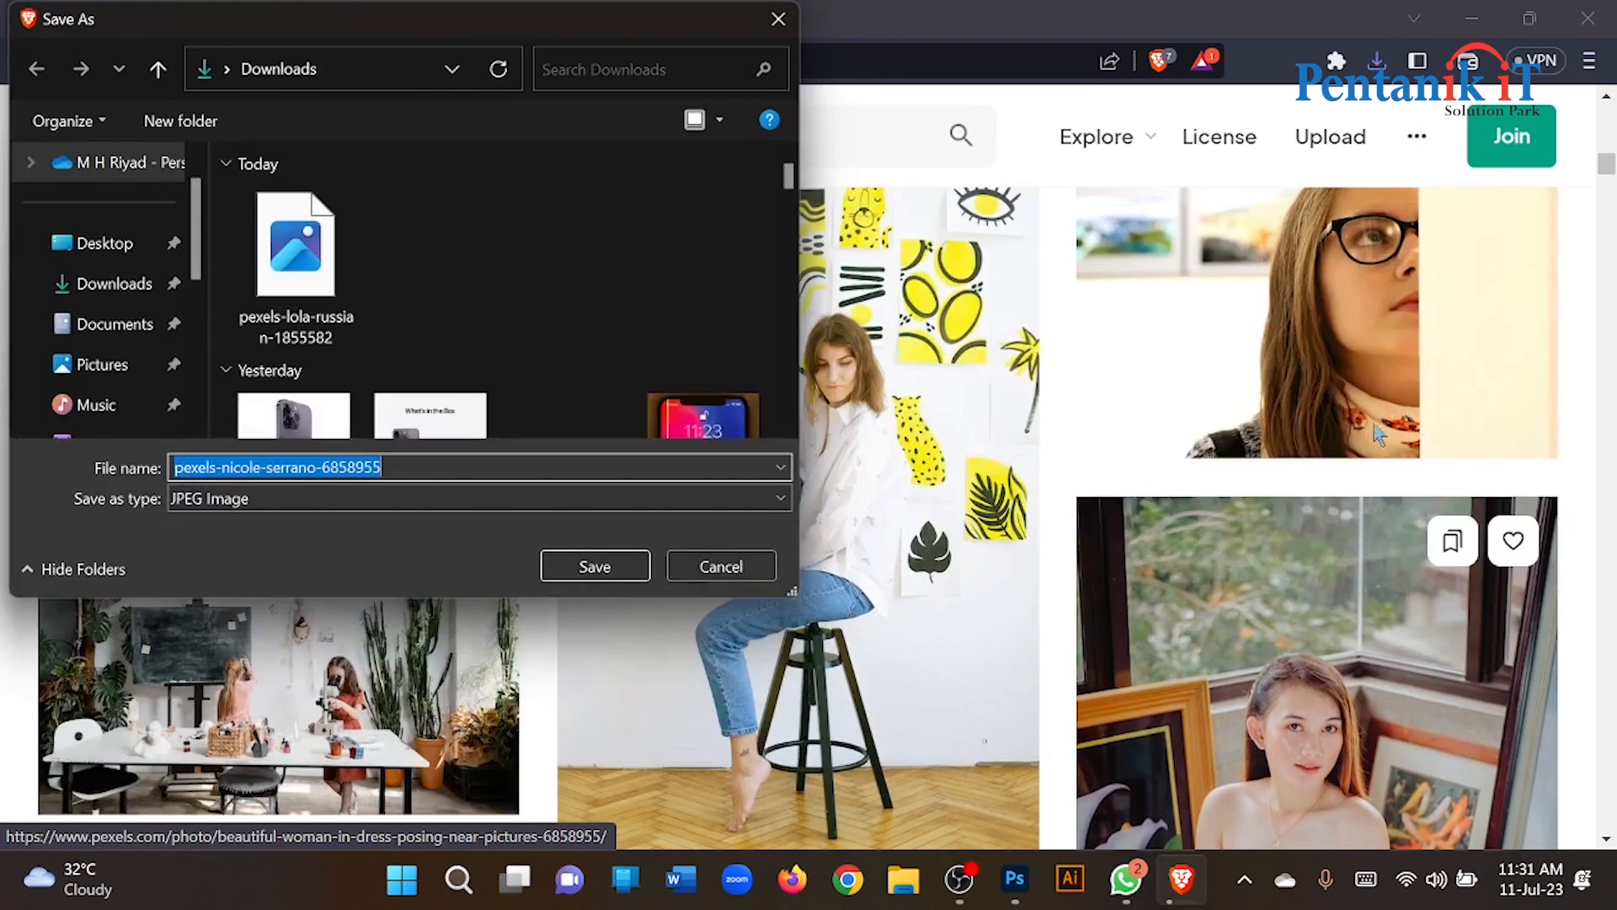
pyautogui.click(739, 571)
# Look further down the model picture results for another suitable photo.
pyautogui.scroll(-10, 1047, 523)
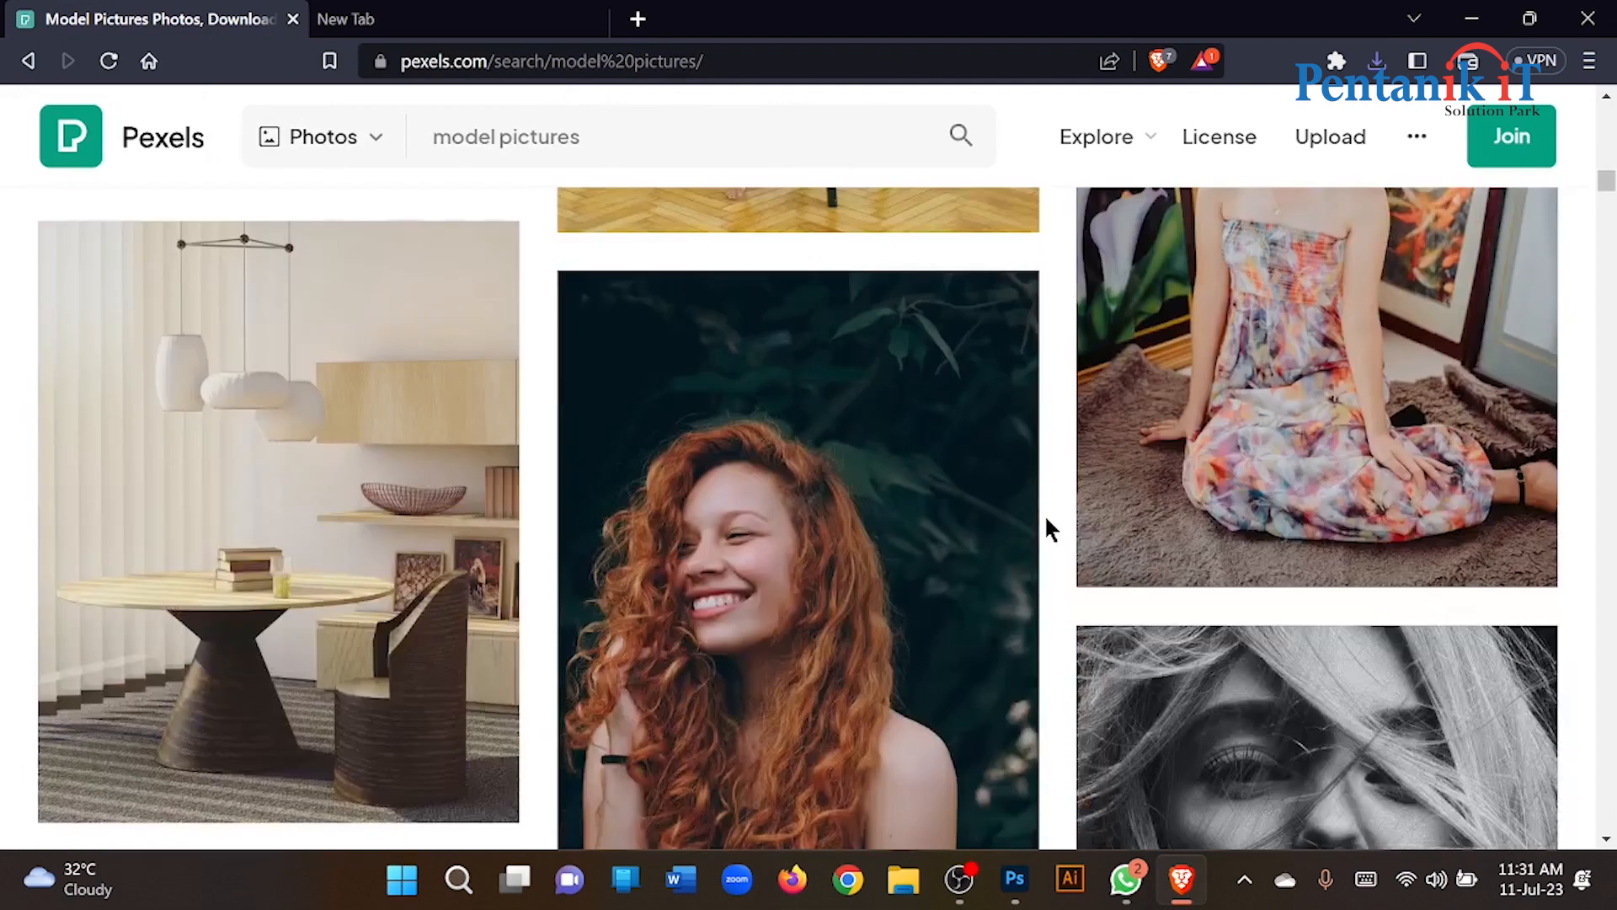
pyautogui.scroll(-15, 1046, 519)
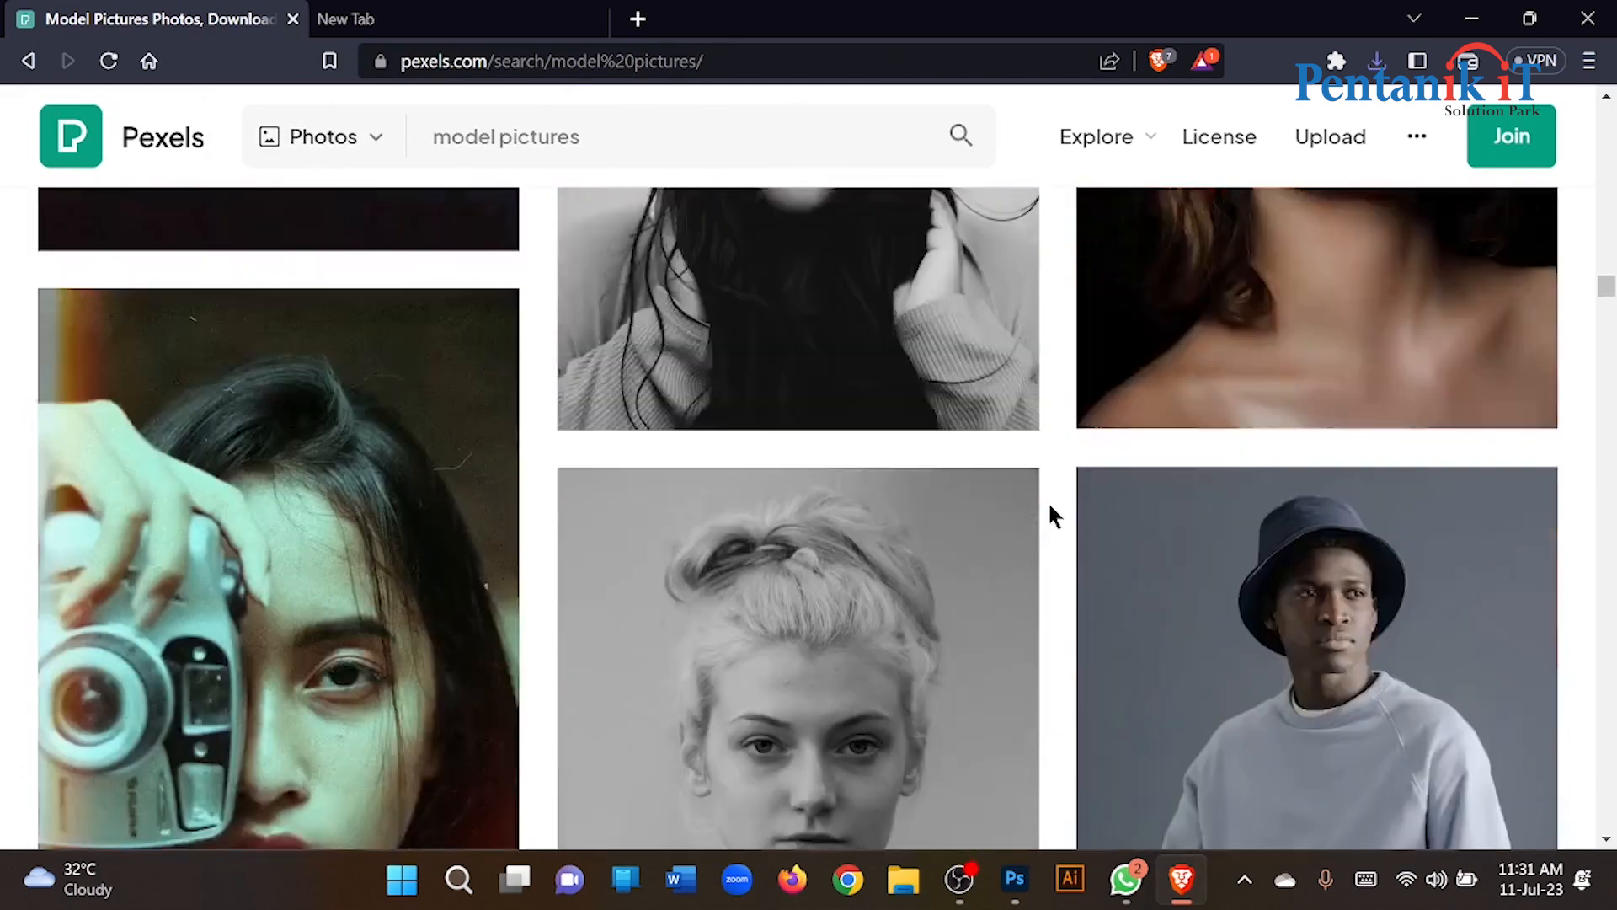
pyautogui.scroll(-15, 1050, 507)
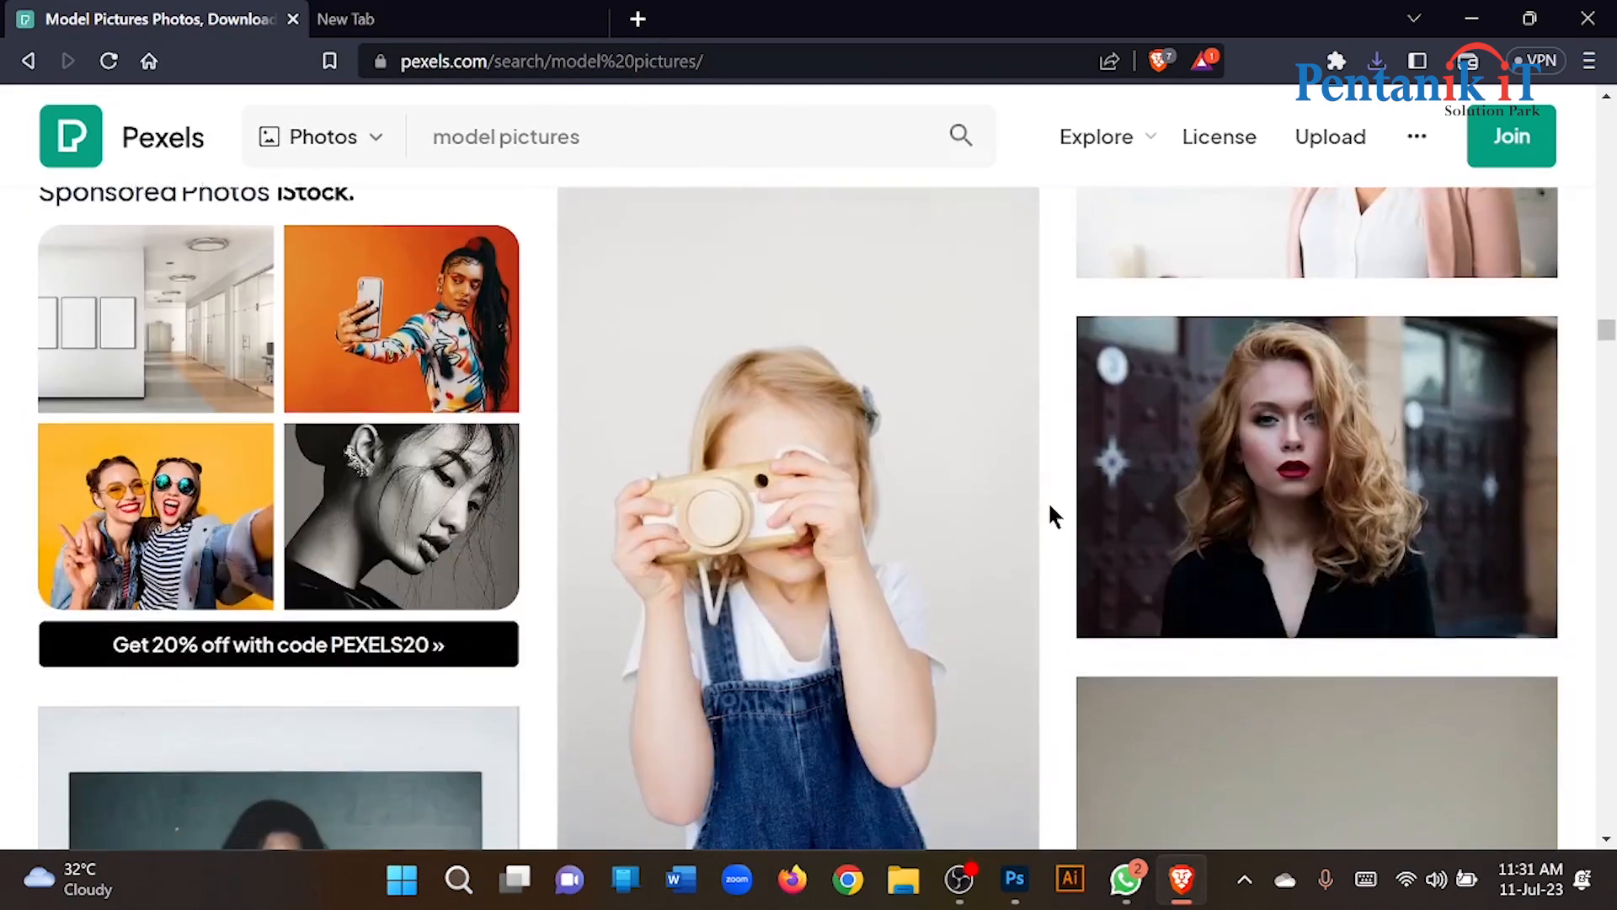
pyautogui.scroll(-15, 1050, 515)
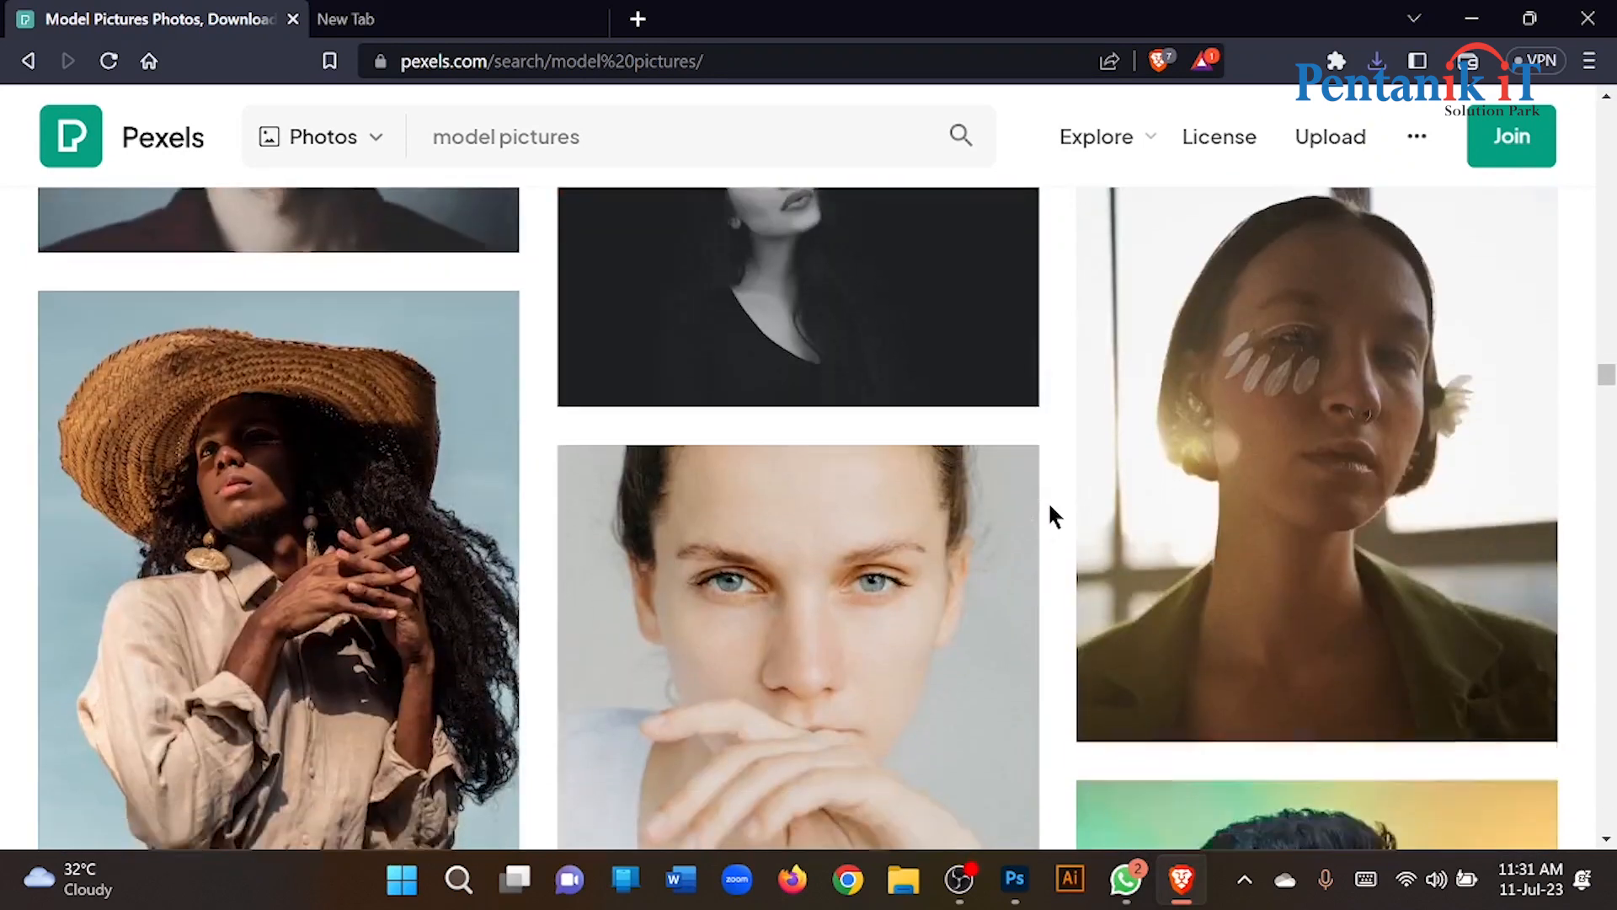
pyautogui.scroll(-12, 1053, 516)
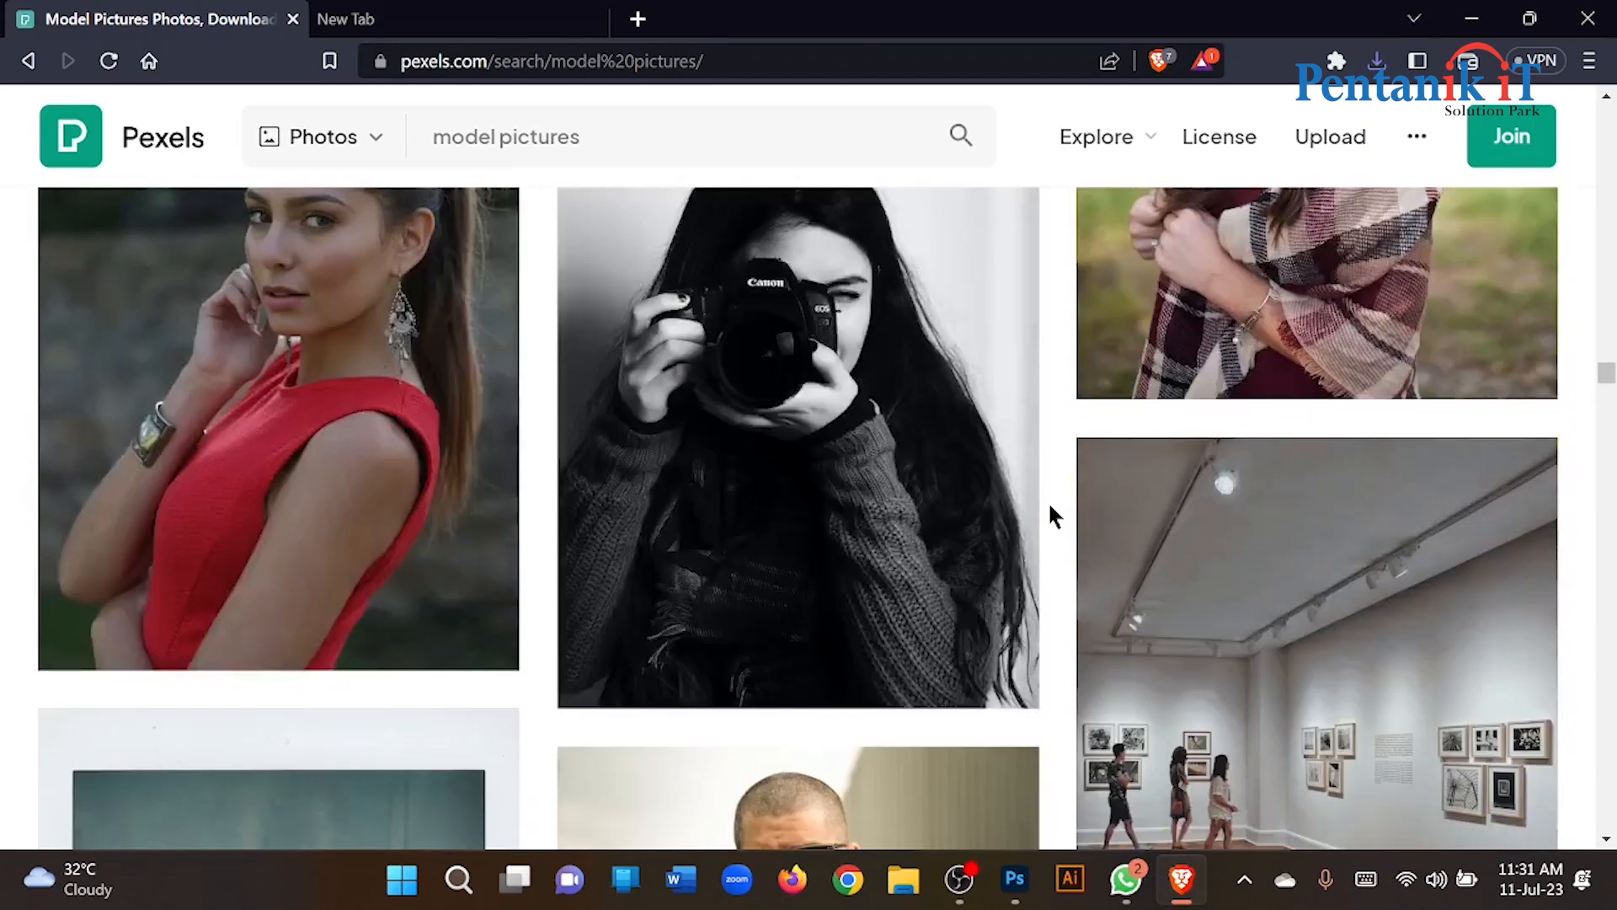
pyautogui.scroll(-5, 559, 271)
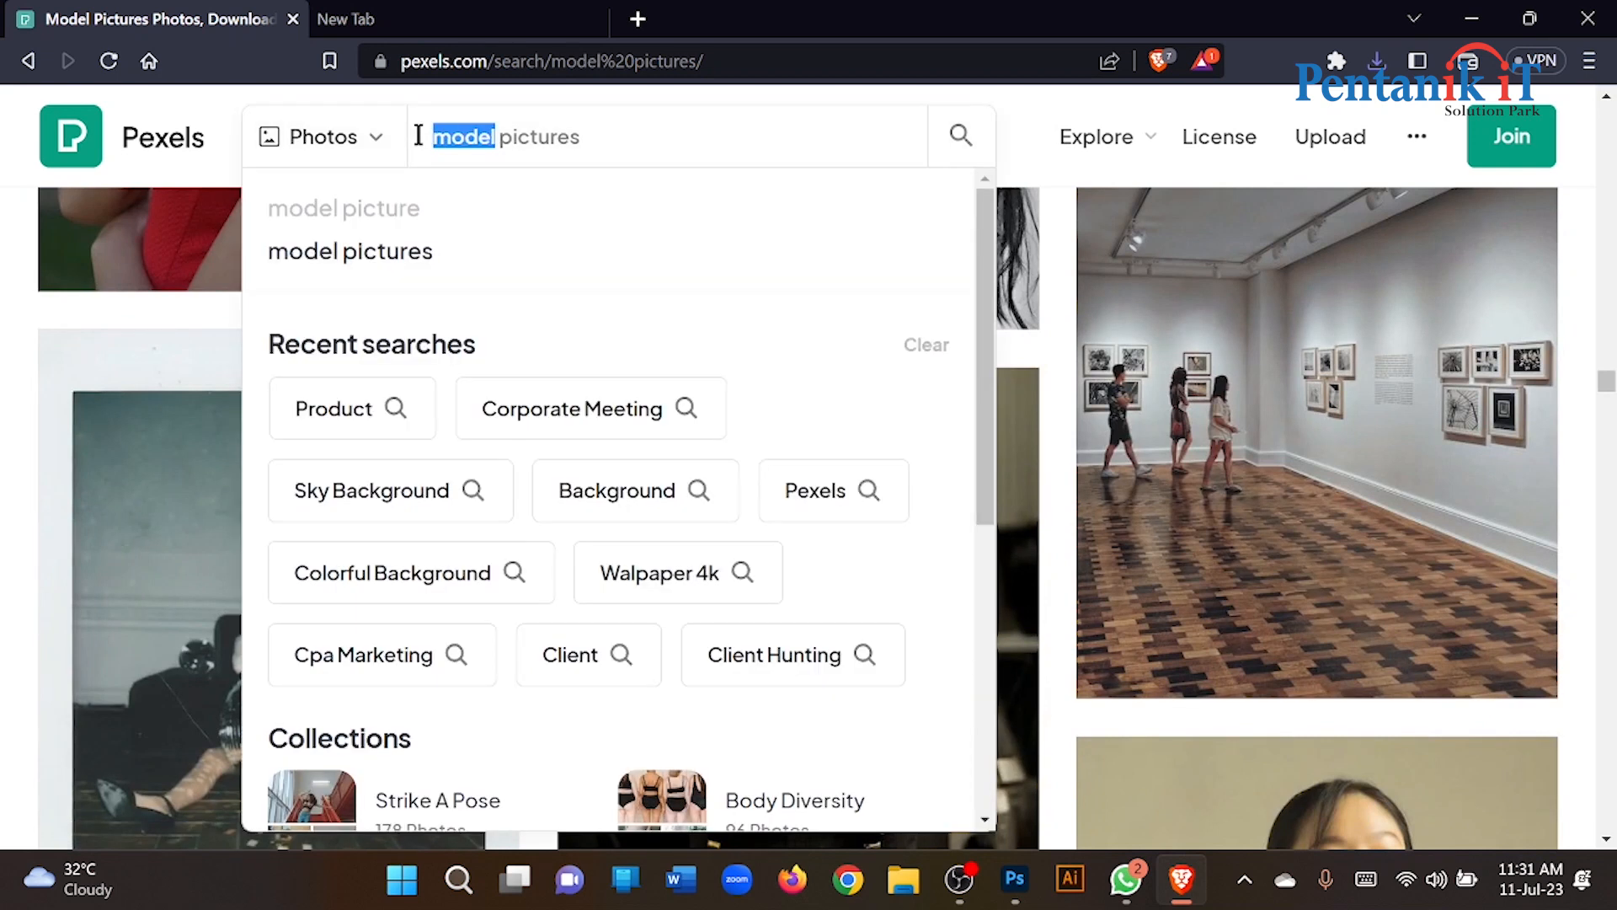
# Change the Pexels photo search to "colorfull dress pictures" and run it.
pyautogui.write('colorful')
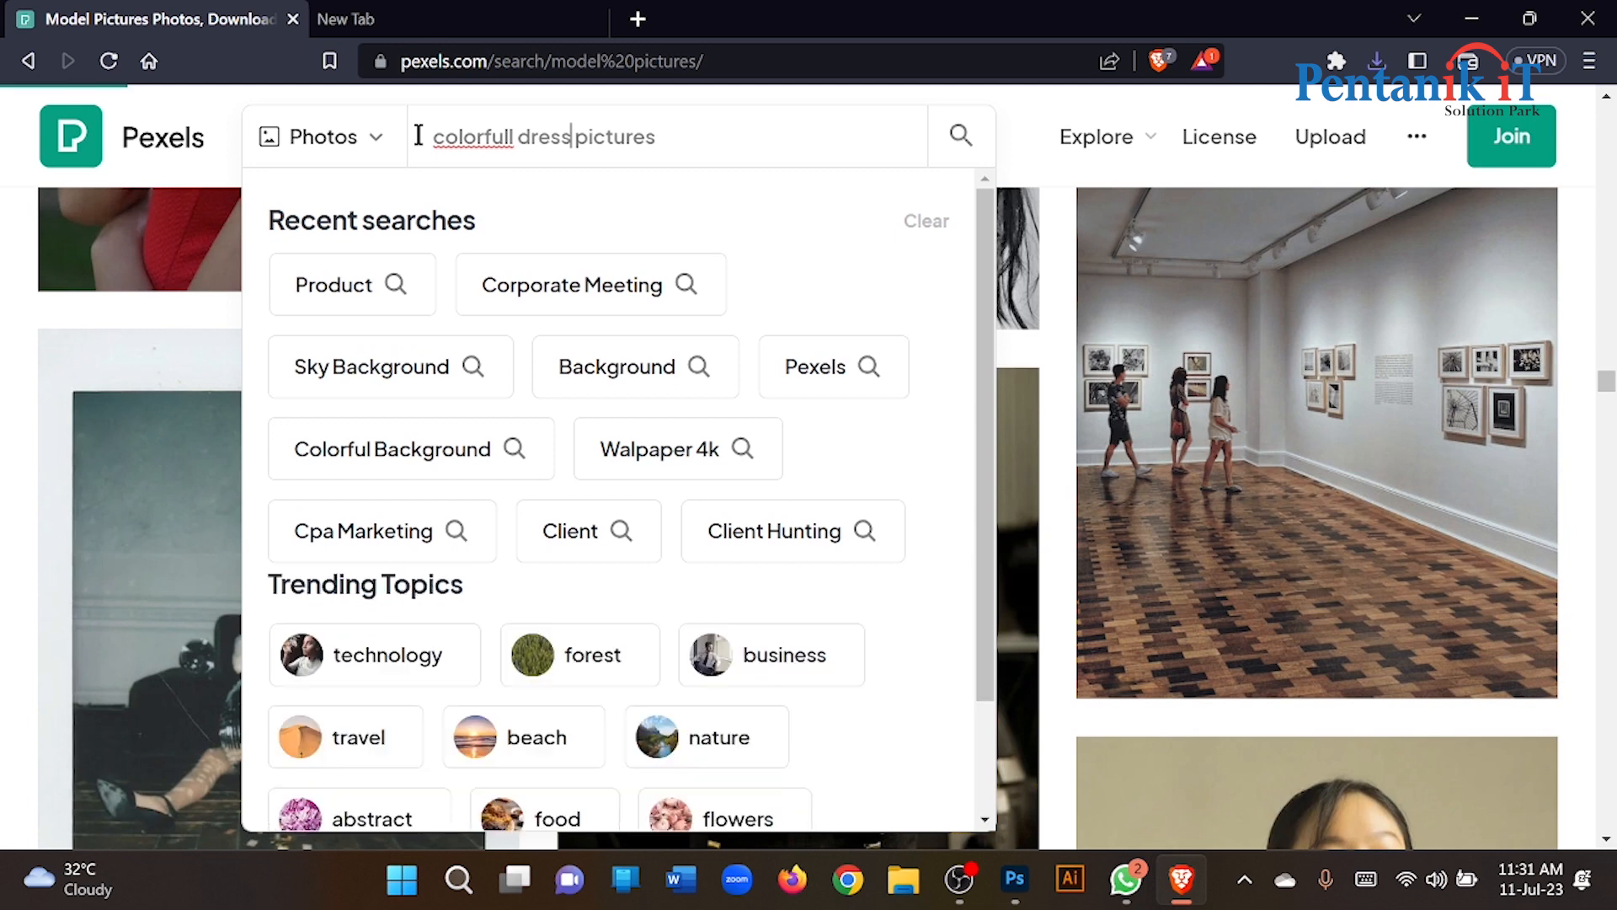
pyautogui.write('l dress')
pyautogui.press('Return')
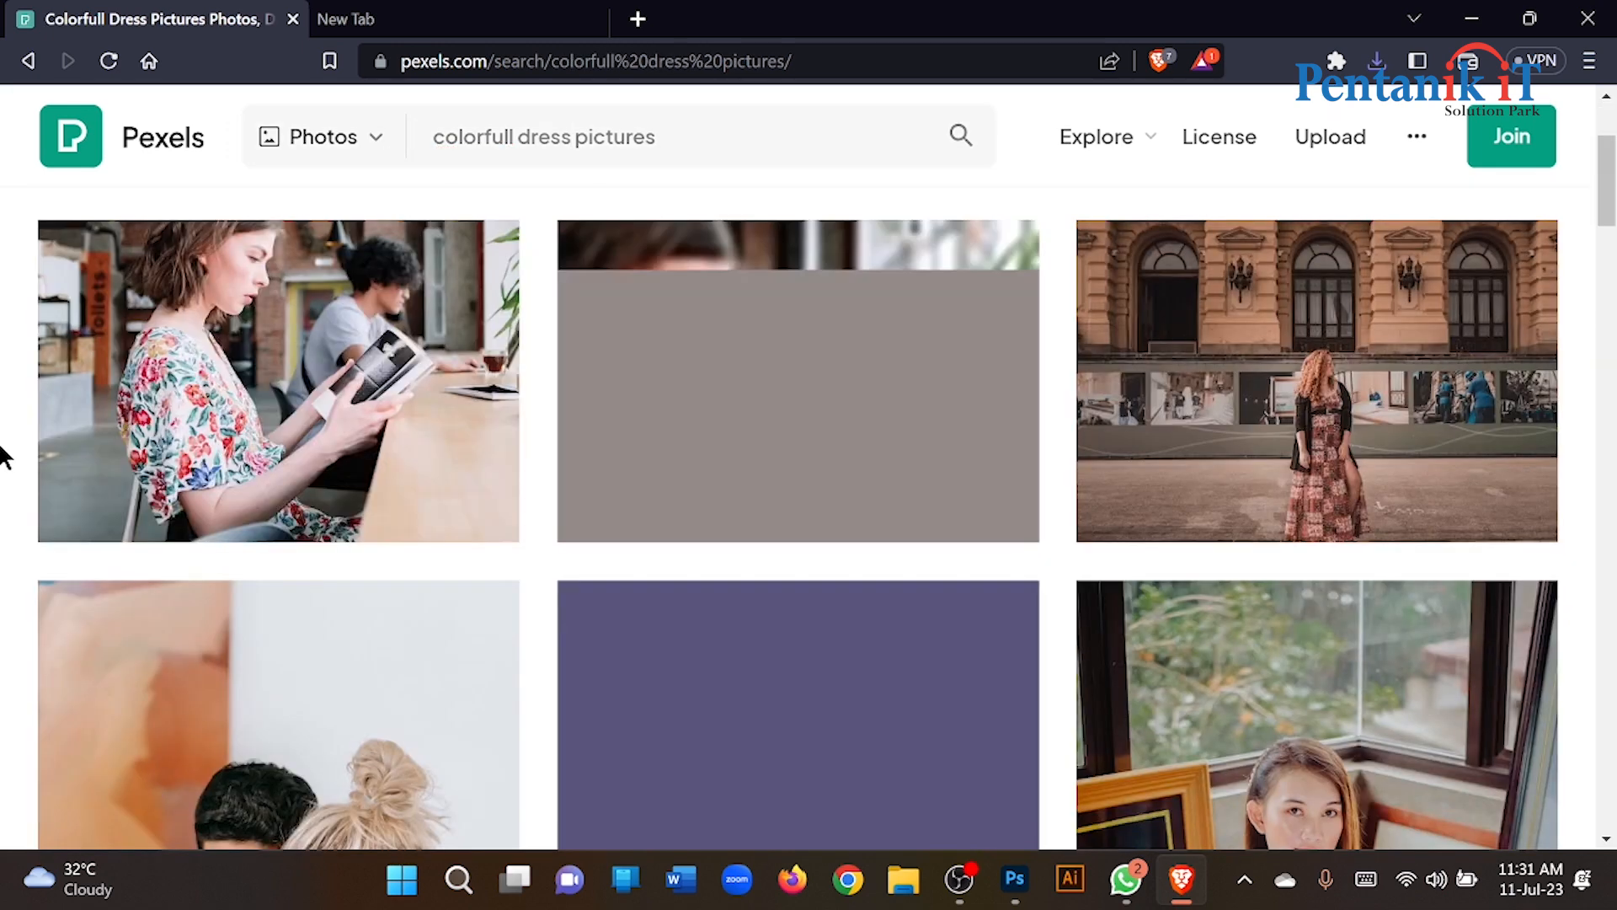
# Browse the colorful dress search results for a suitable model photo.
pyautogui.scroll(-5, 3, 456)
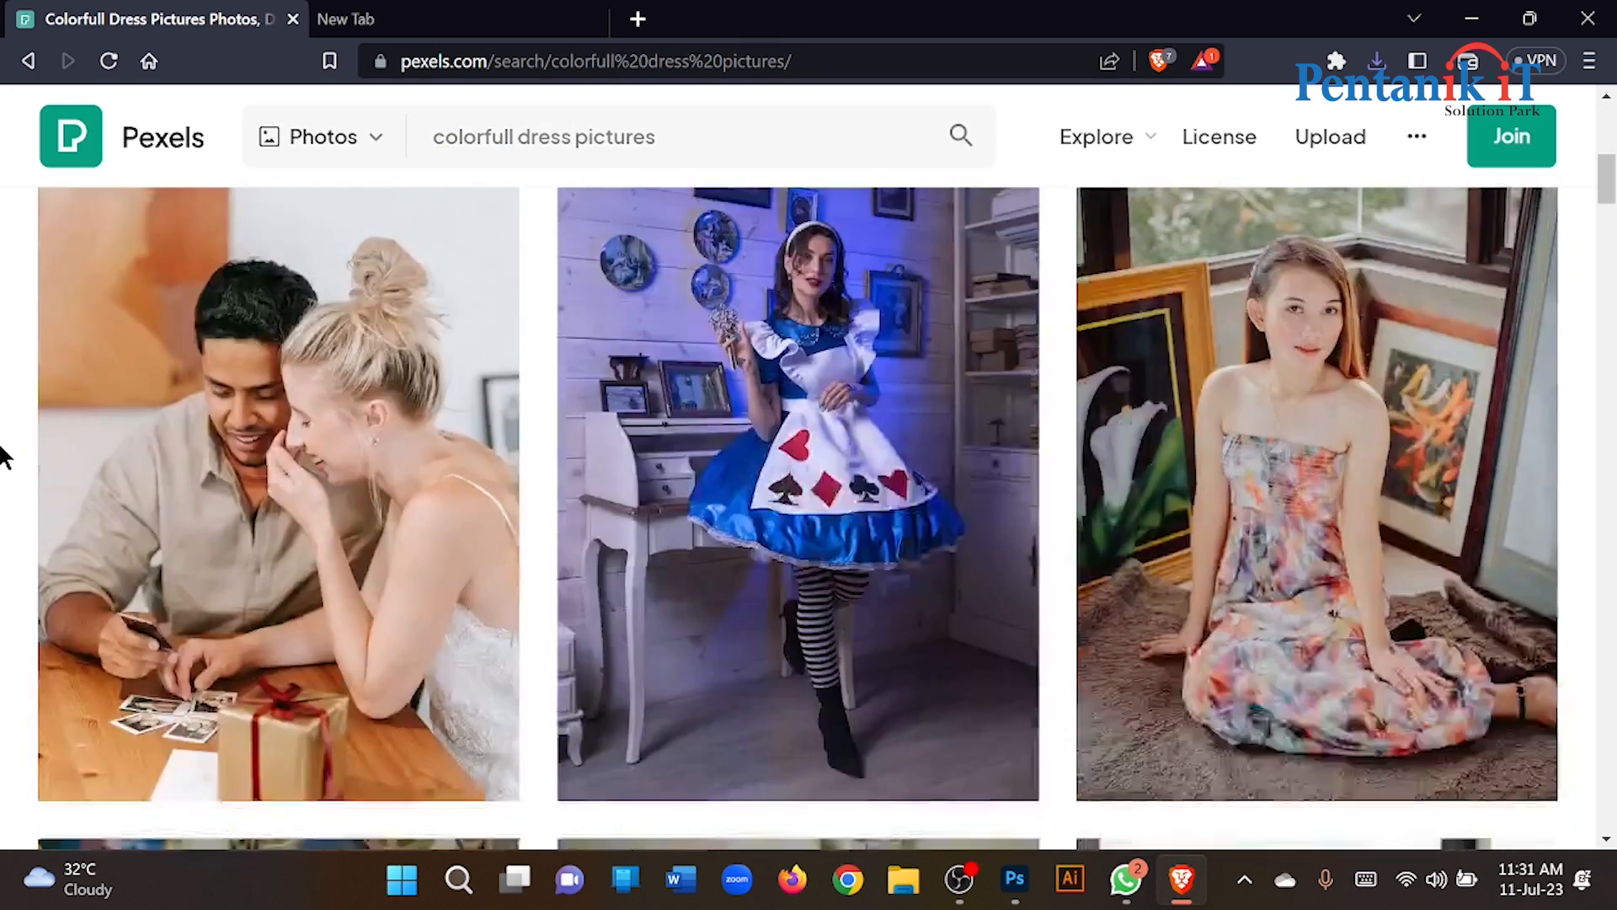
pyautogui.scroll(-5, 3, 456)
pyautogui.scroll(-5, 3, 456)
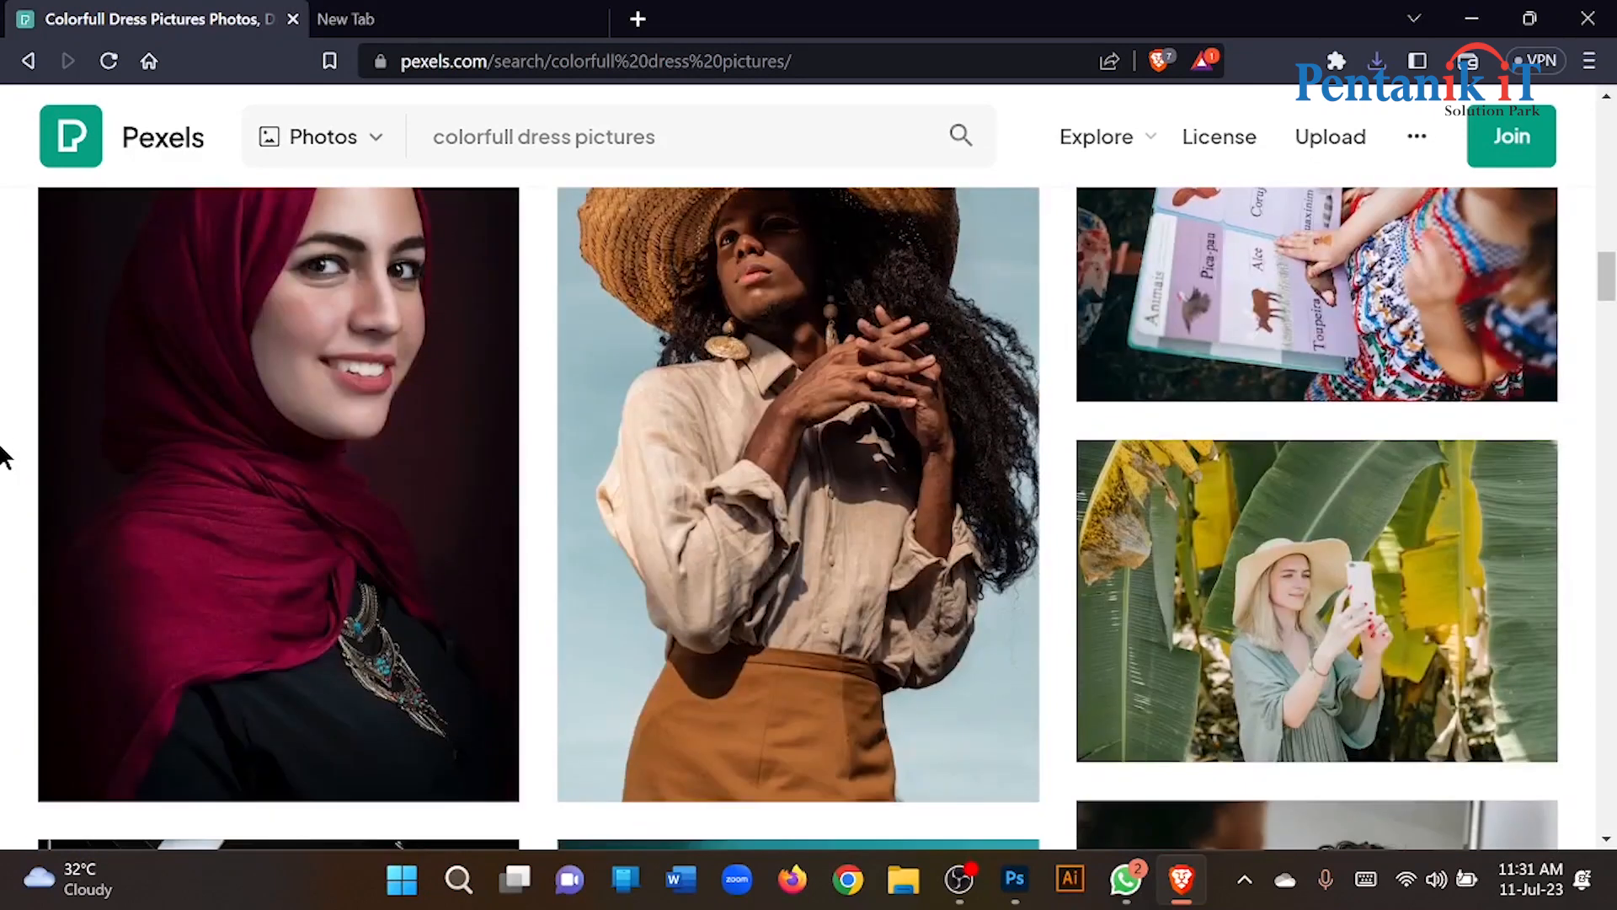
pyautogui.scroll(5, 2, 456)
pyautogui.scroll(-10, 3, 456)
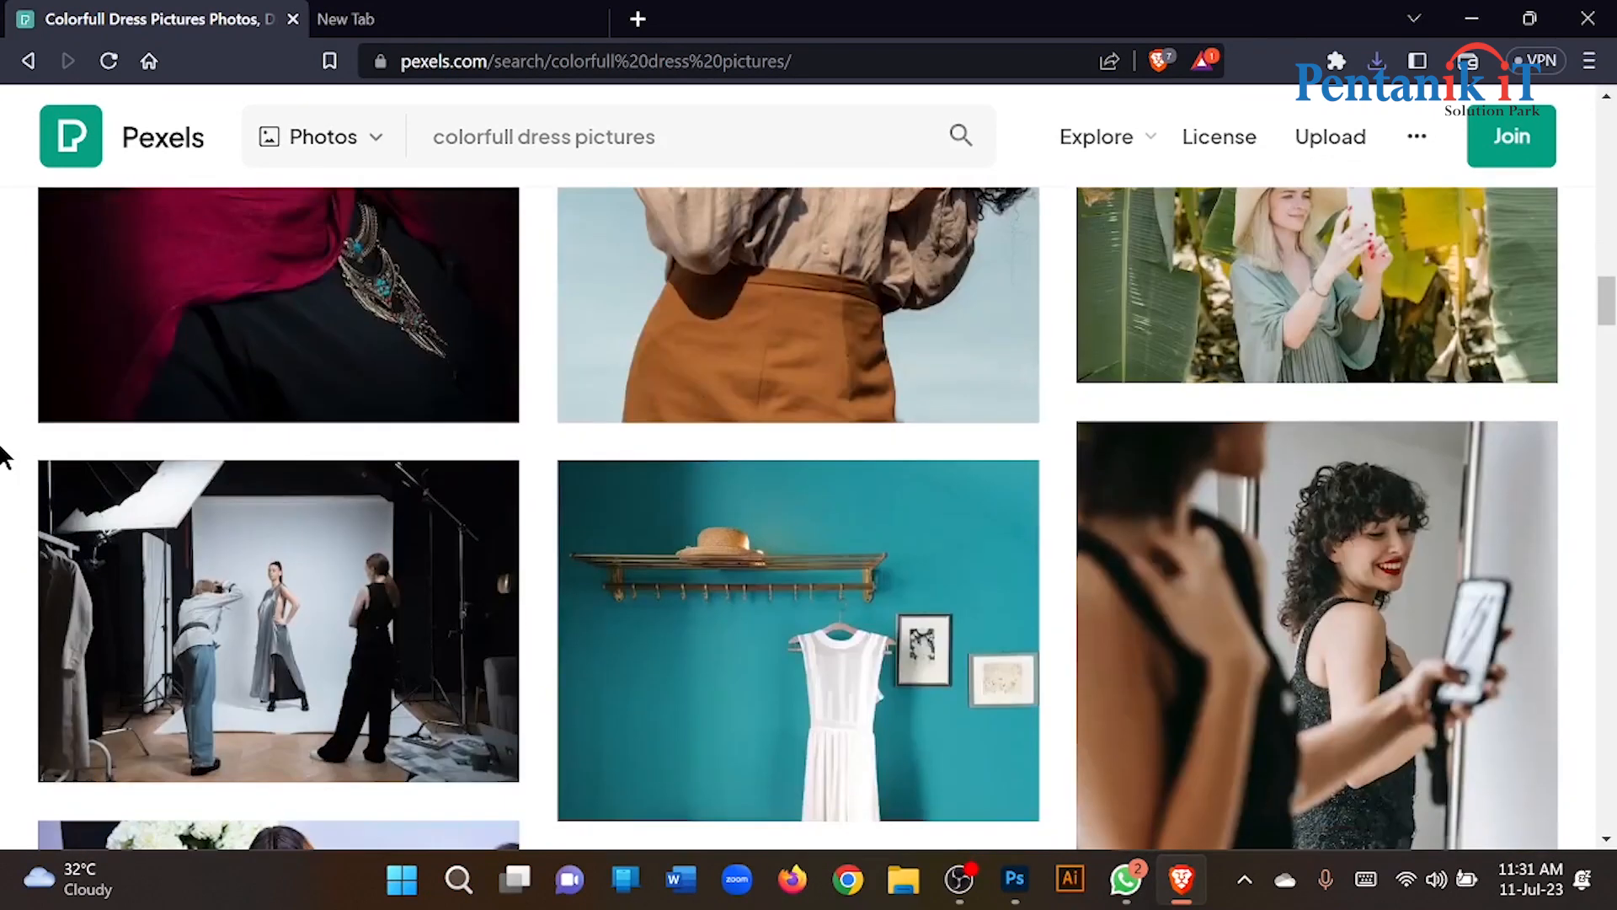
pyautogui.scroll(-5, 3, 455)
pyautogui.scroll(-5, 3, 456)
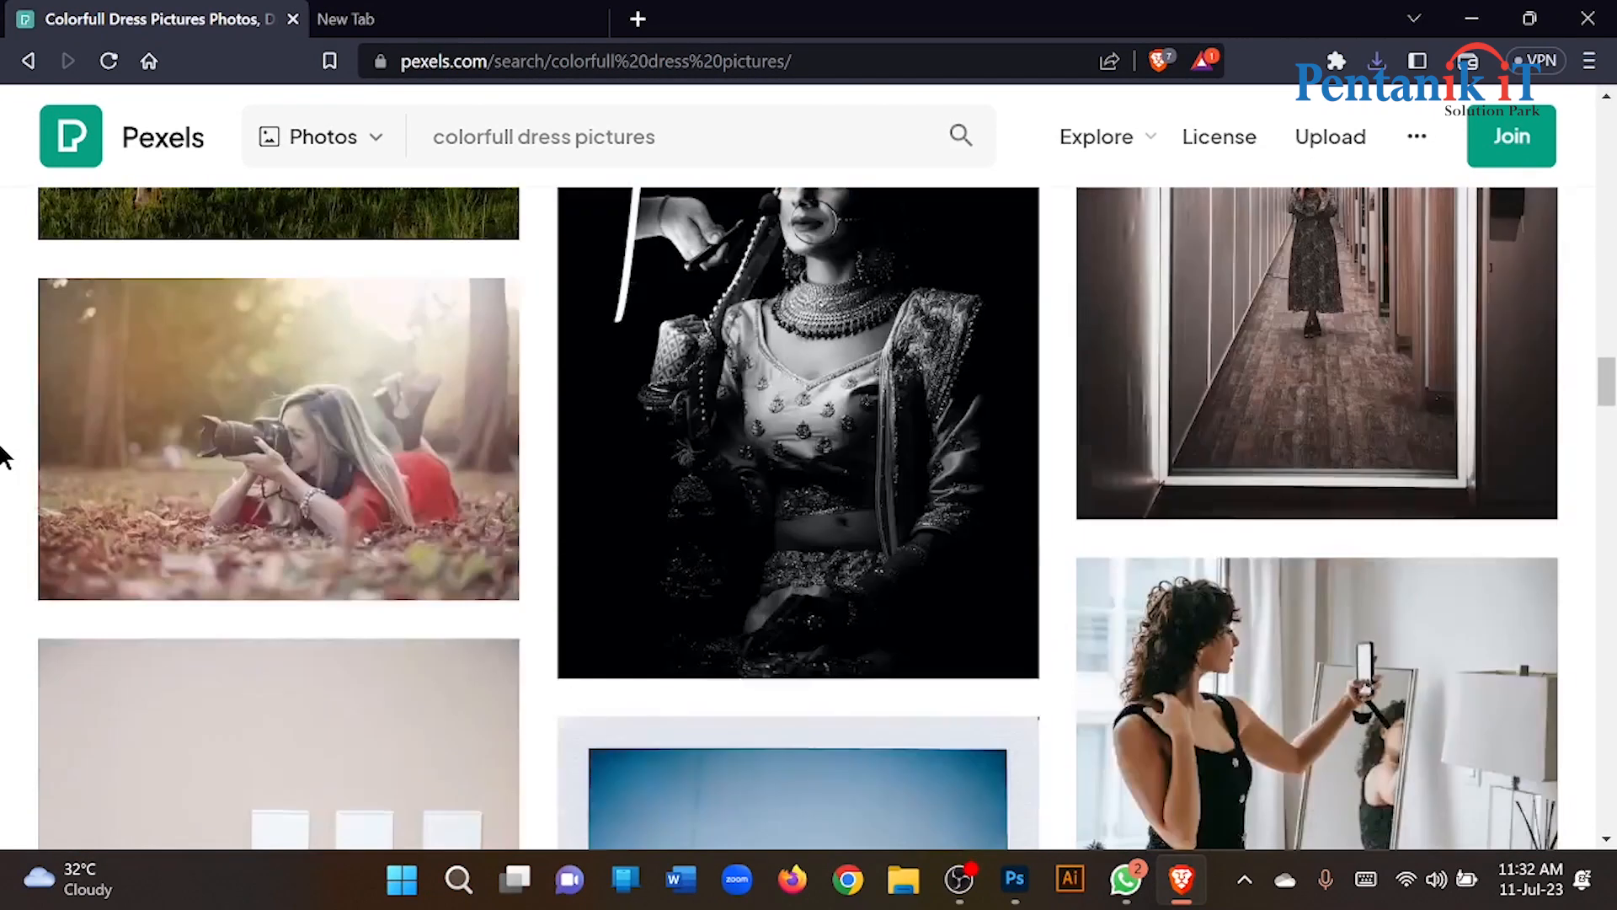
pyautogui.scroll(-15, 2, 455)
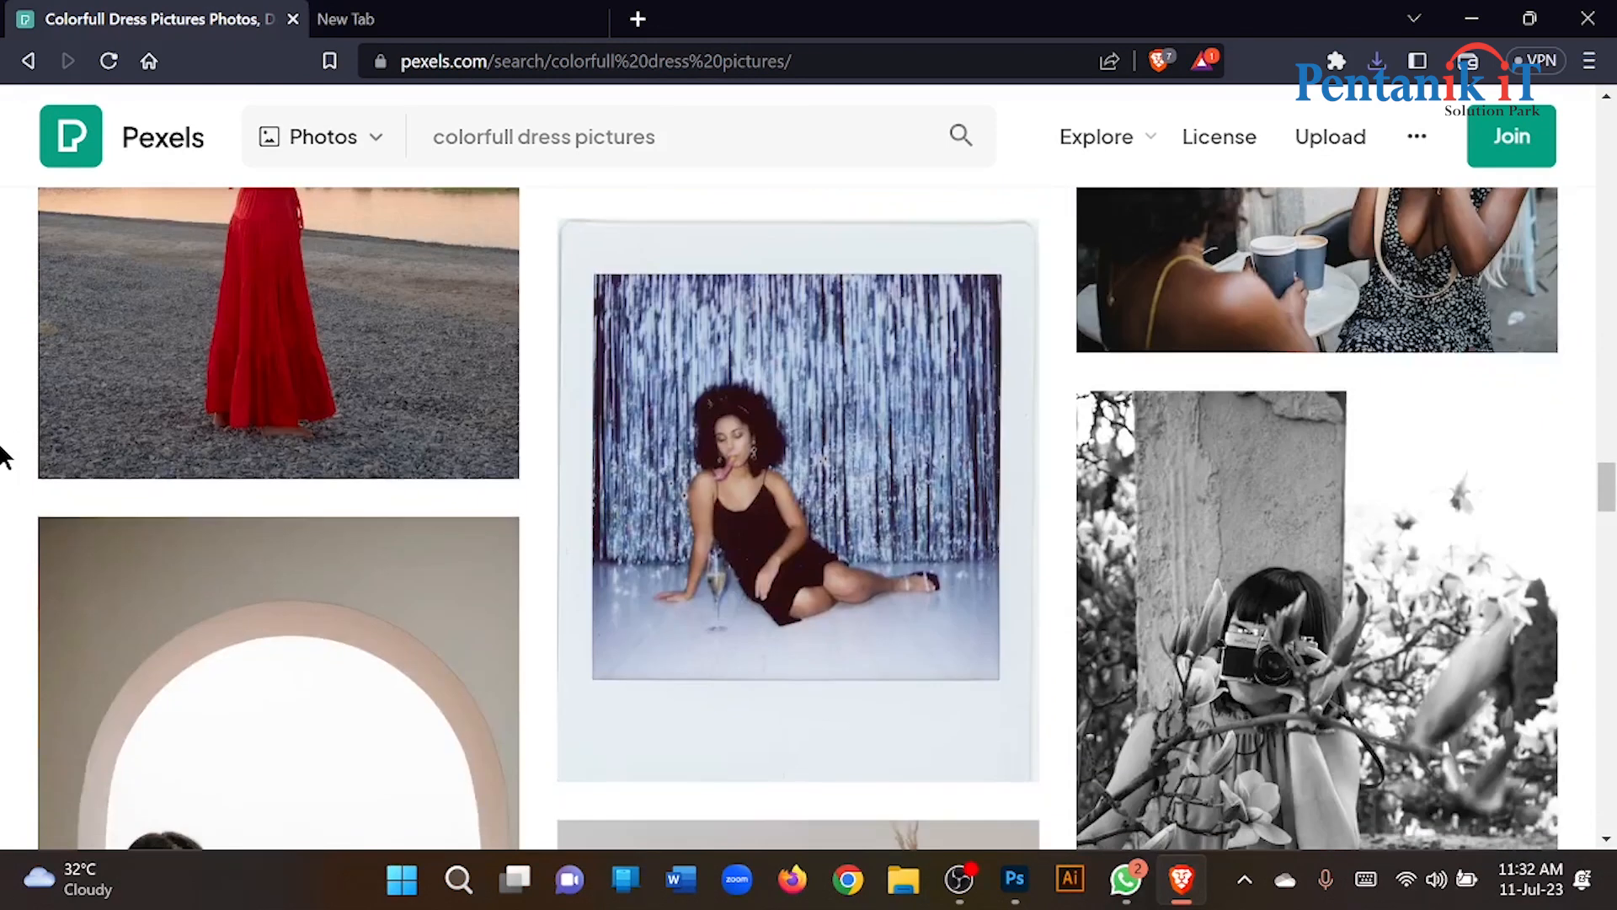
pyautogui.scroll(-15, 2, 455)
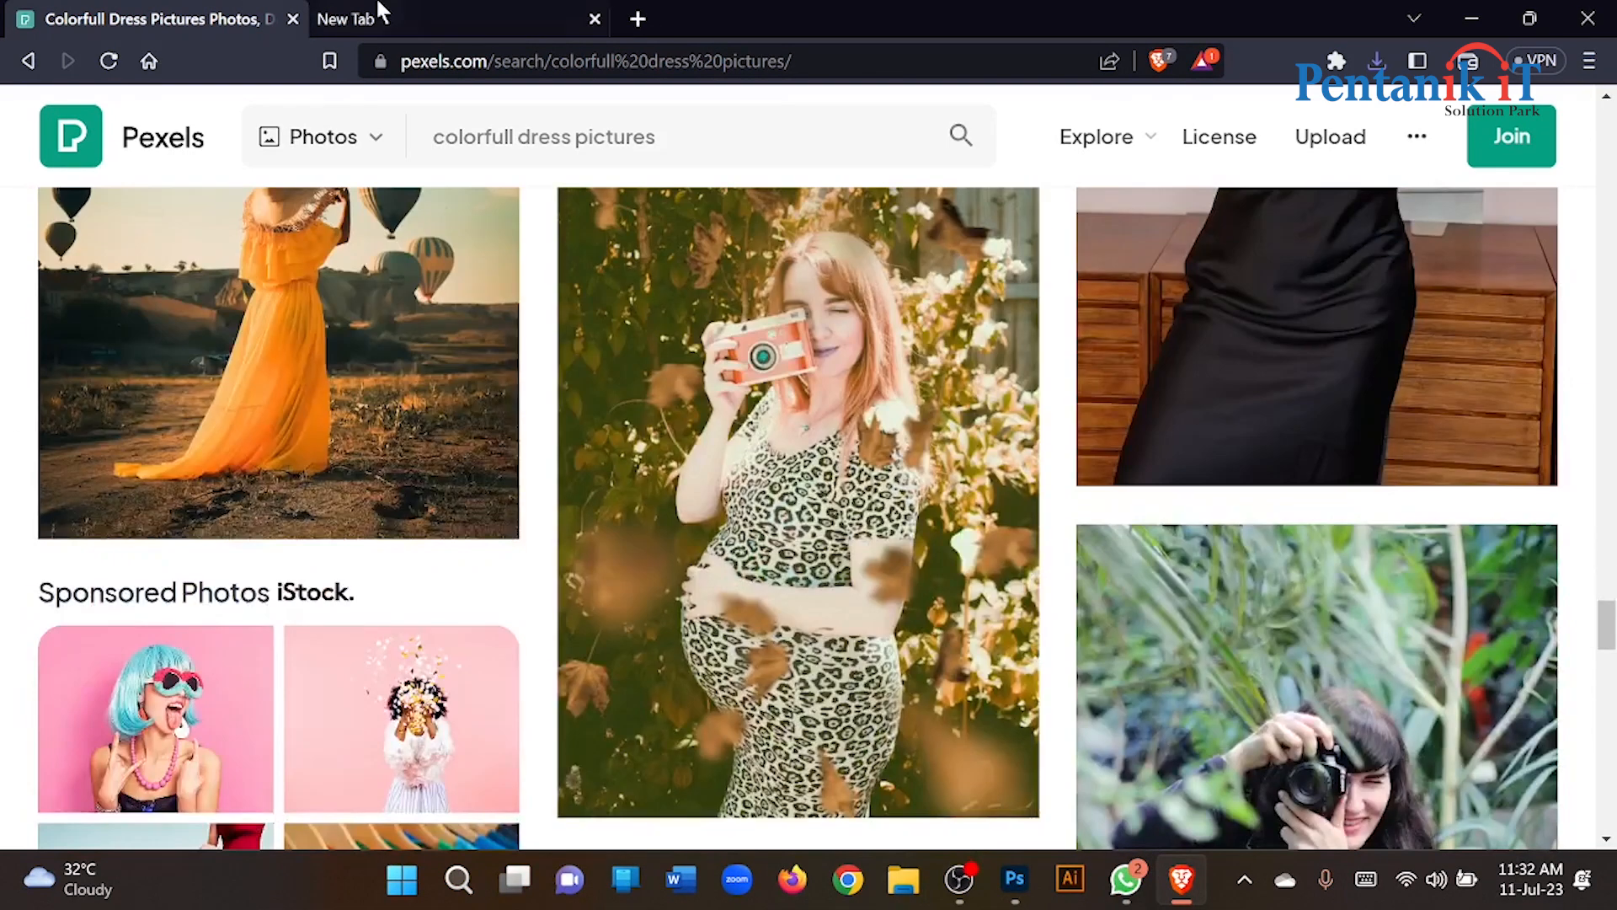
# Open Google in the other browser tab, search for "model images" and show the image results.
pyautogui.click(407, 22)
pyautogui.click(99, 403)
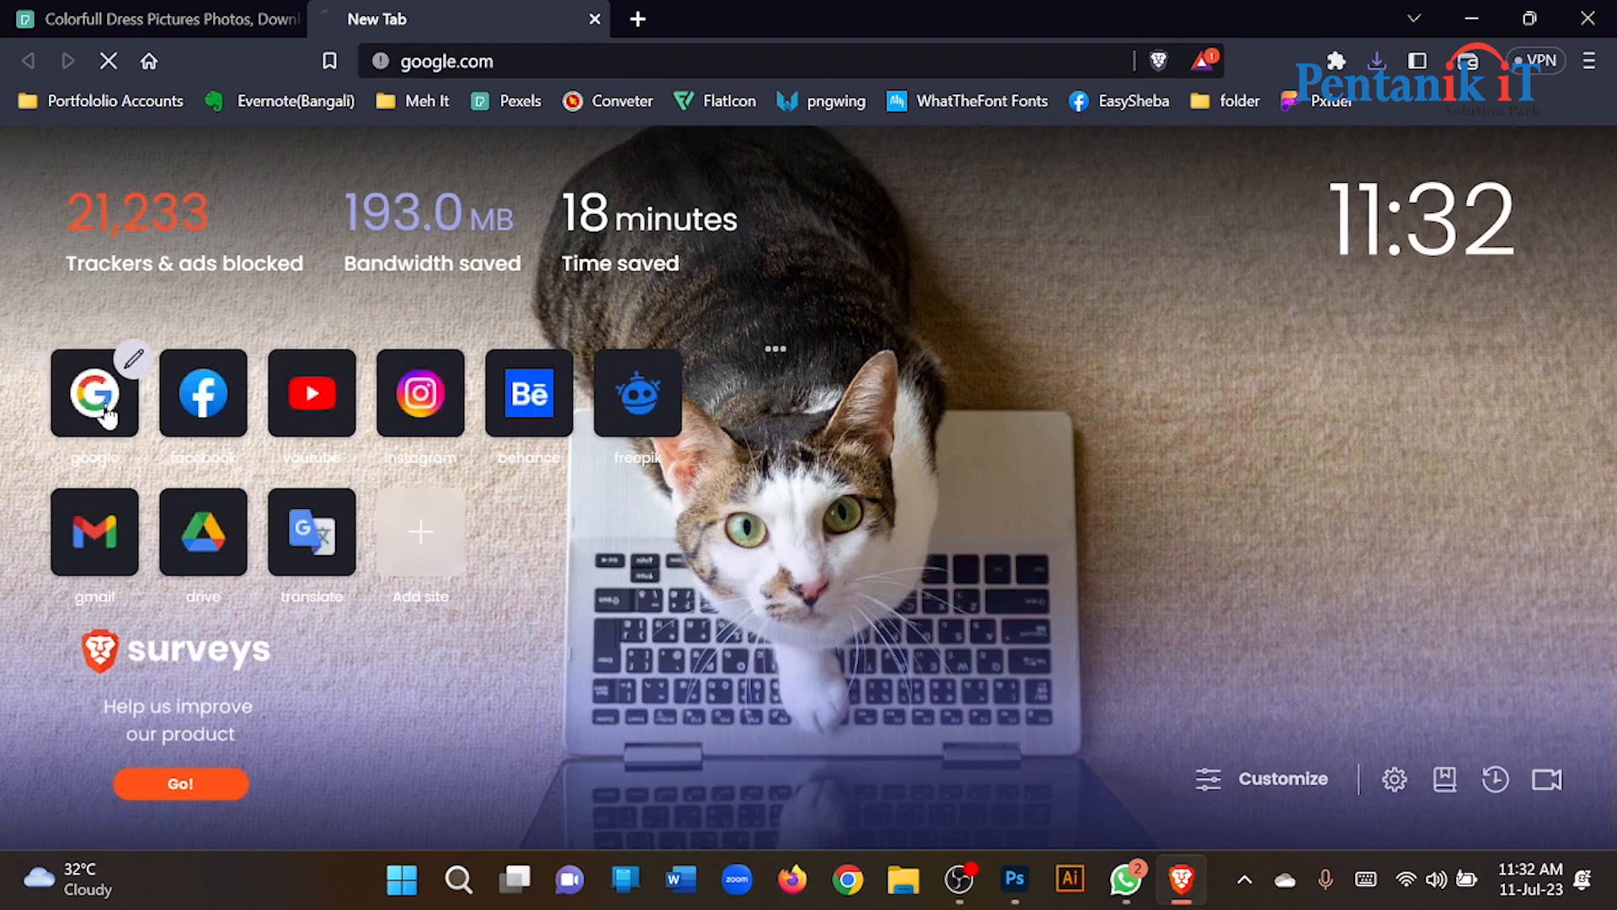
pyautogui.click(712, 335)
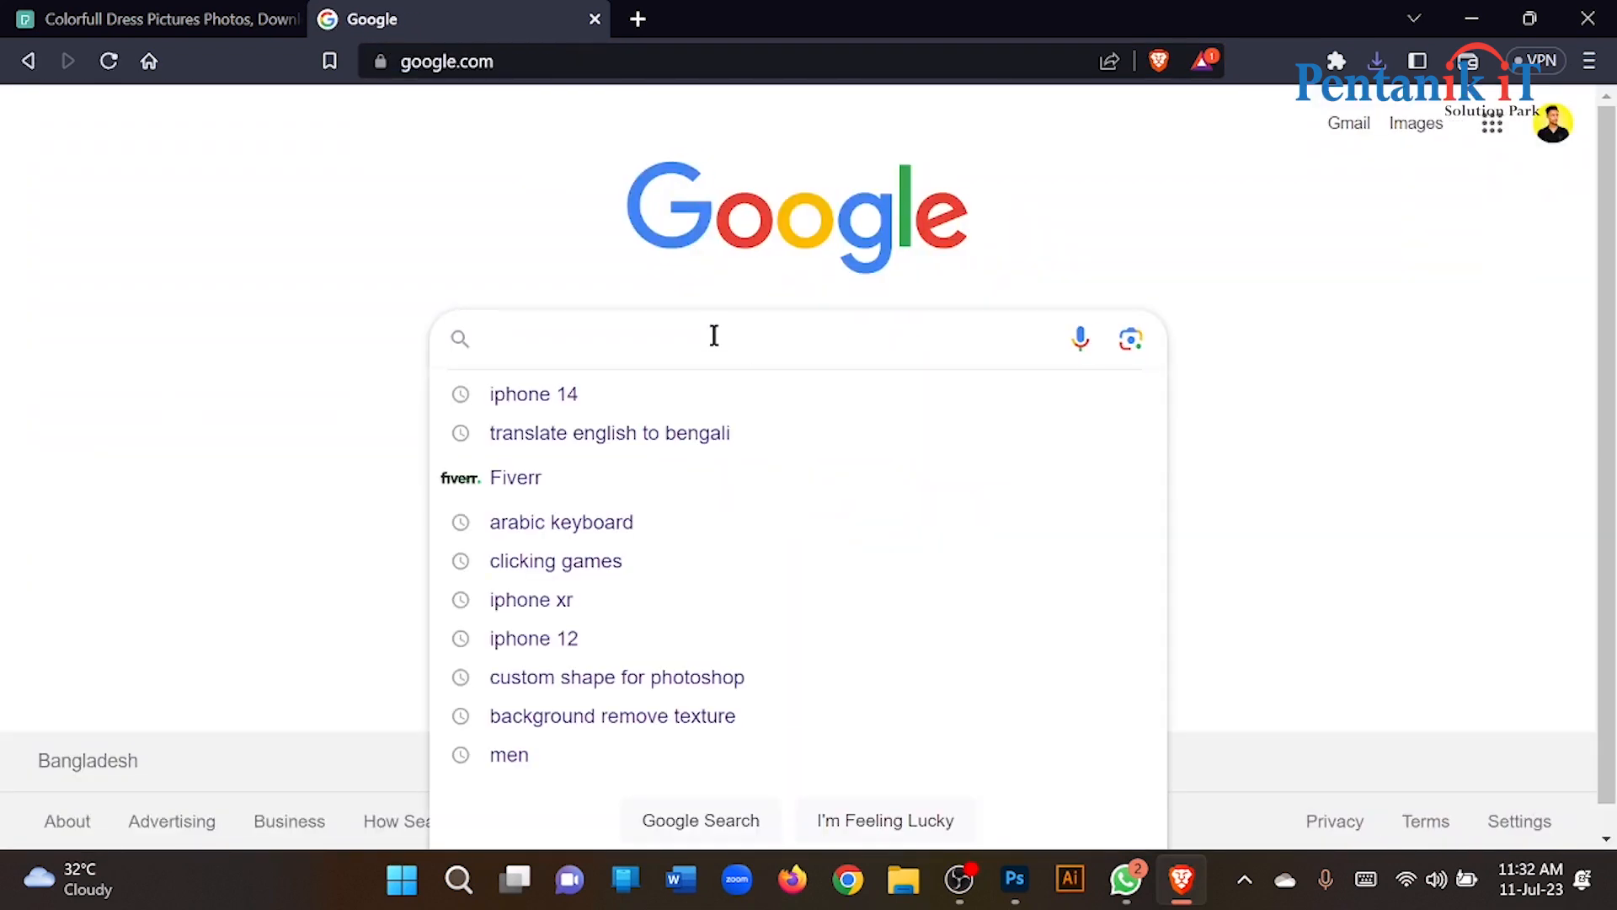
pyautogui.write('model images')
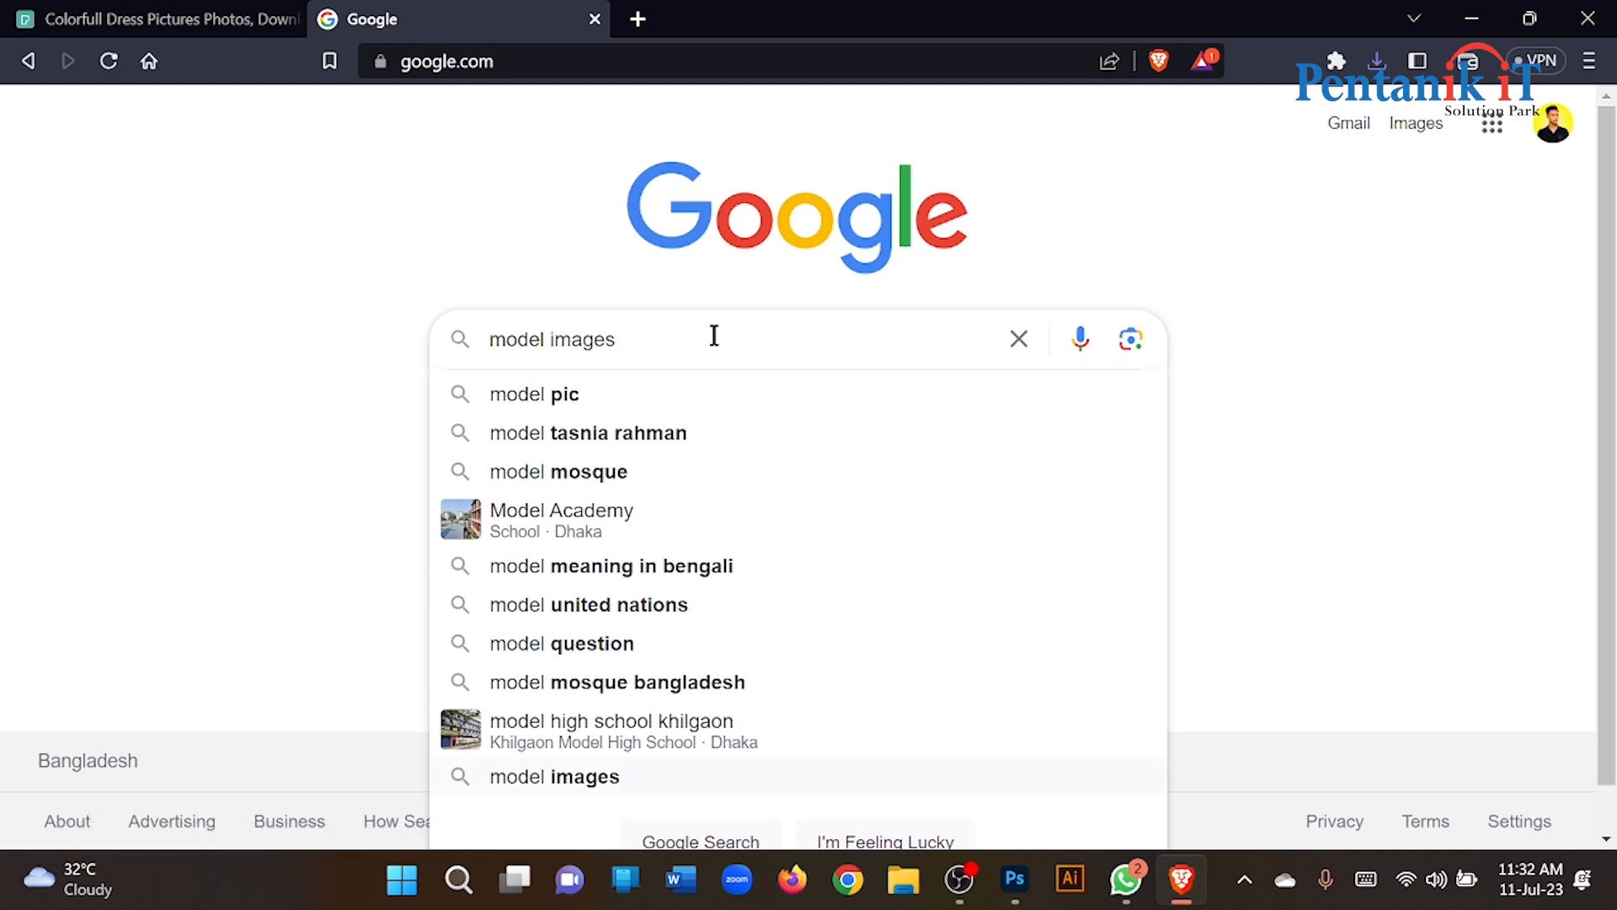
pyautogui.press('Return')
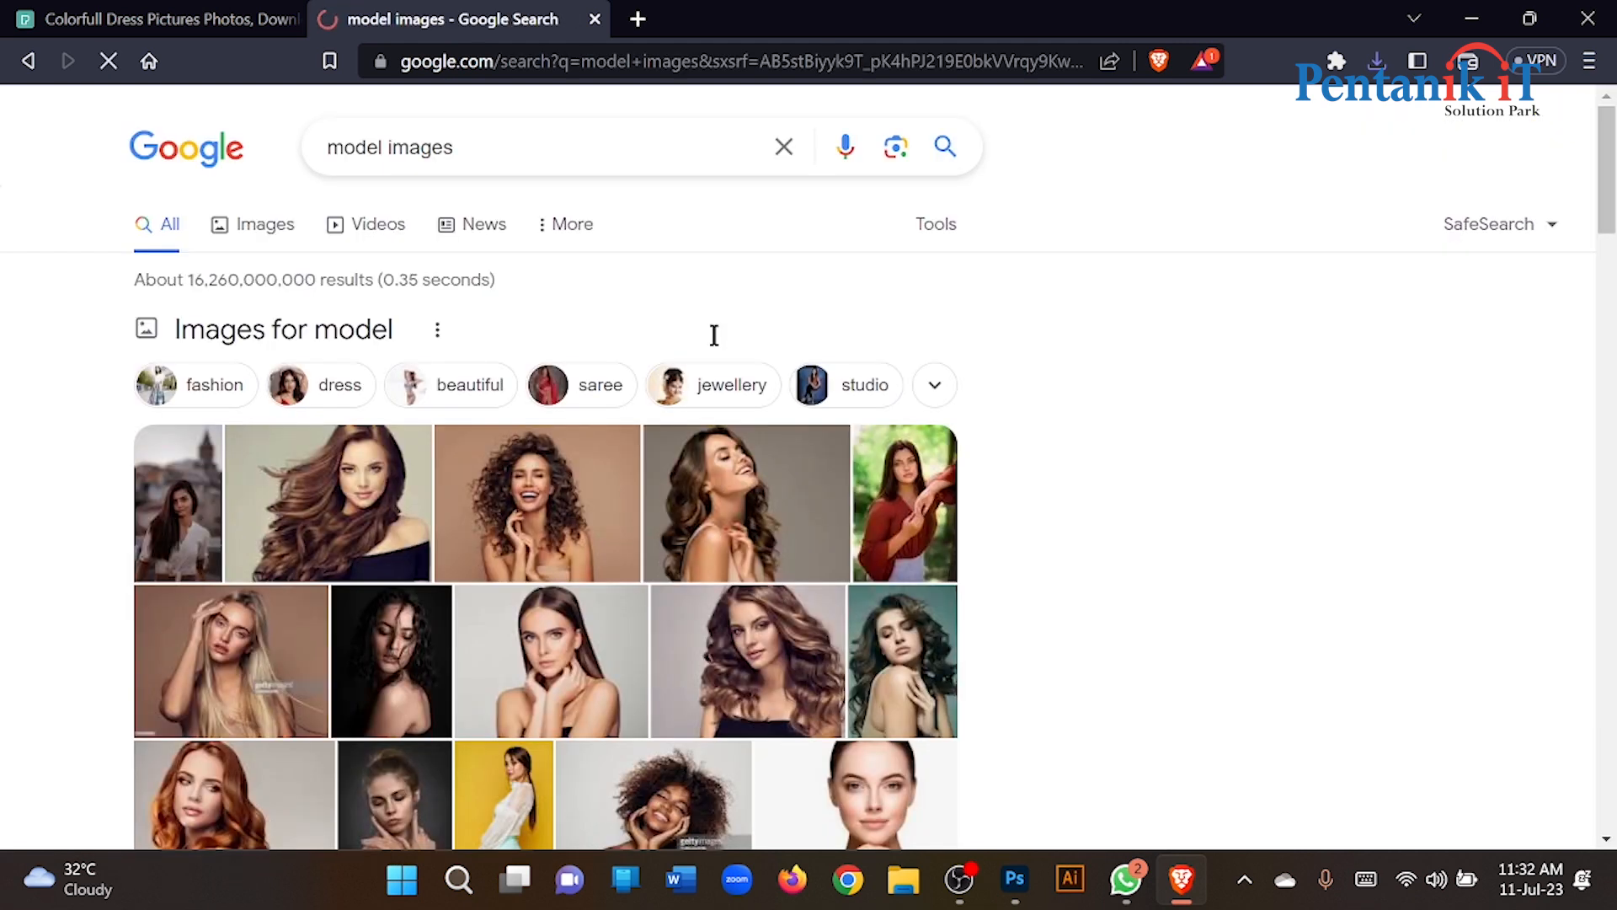
pyautogui.click(268, 224)
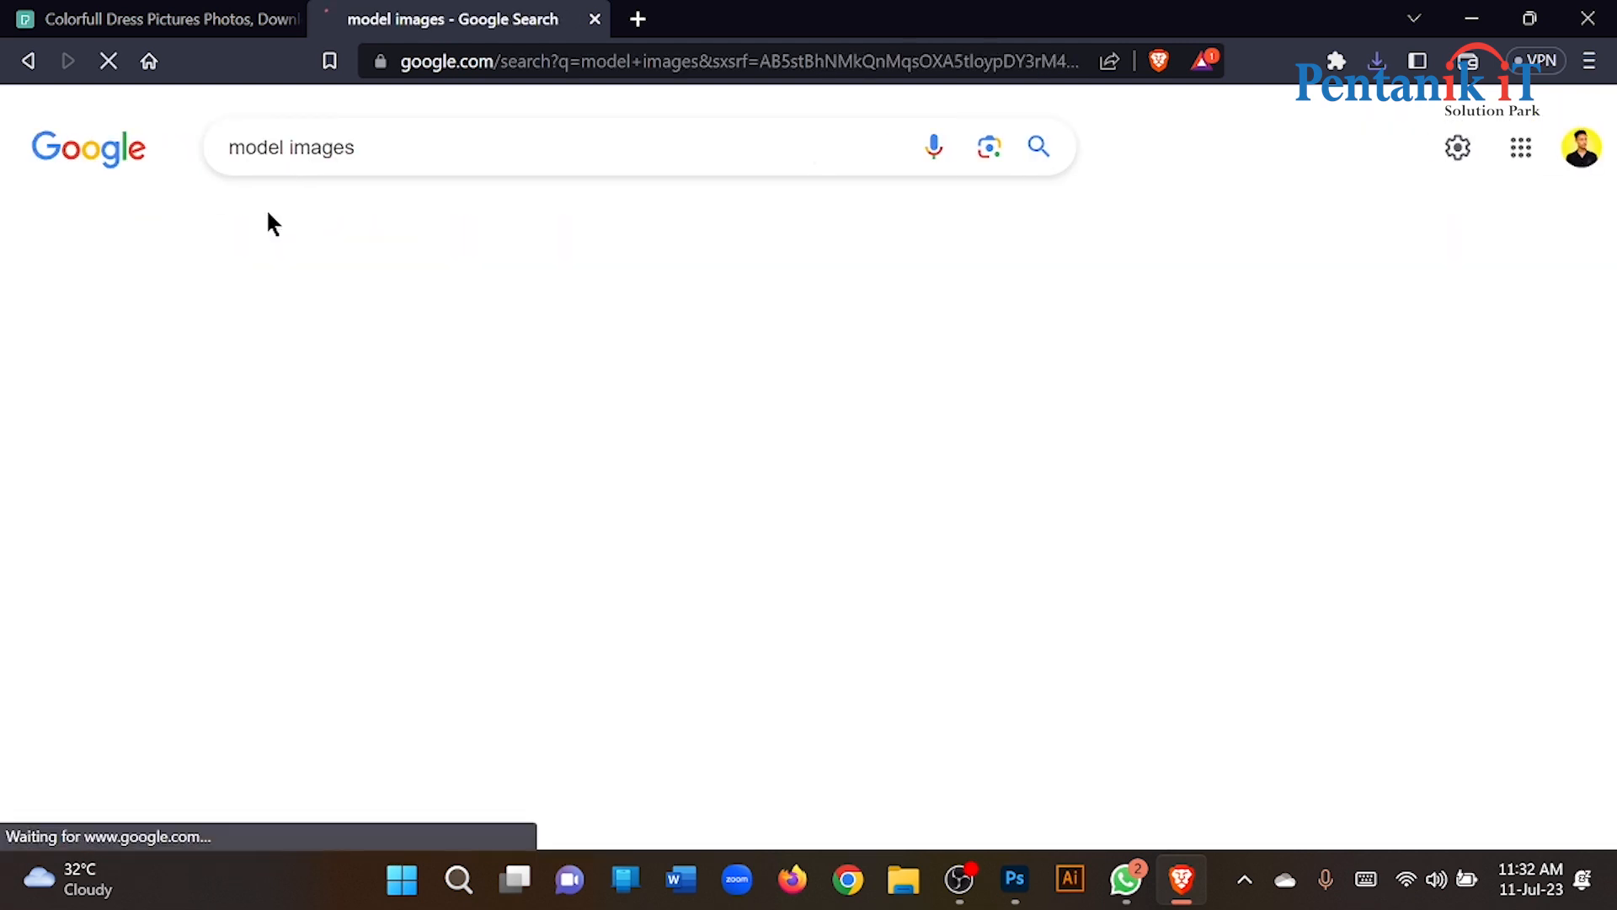
# Refine the Google image search to "man model images".
pyautogui.click(235, 154)
pyautogui.write('man')
pyautogui.press('Return')
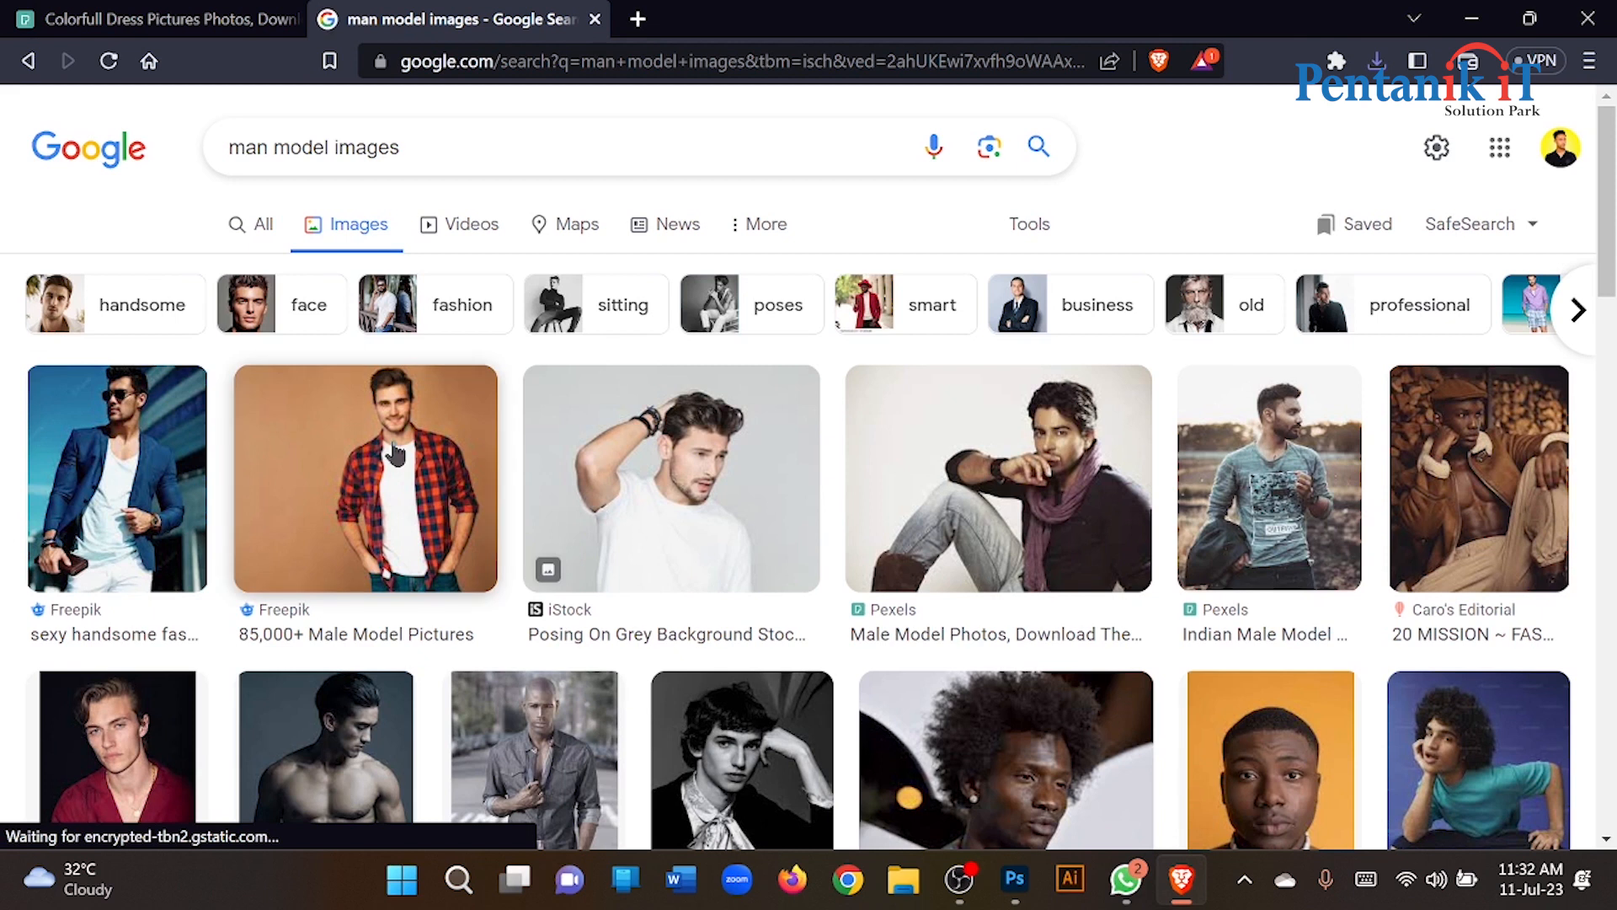
# Preview the Freepik photo of the man in a red checkered shirt on a brown background and look through the related images.
pyautogui.click(395, 453)
pyautogui.scroll(-2, 1295, 389)
pyautogui.scroll(-10, 1295, 388)
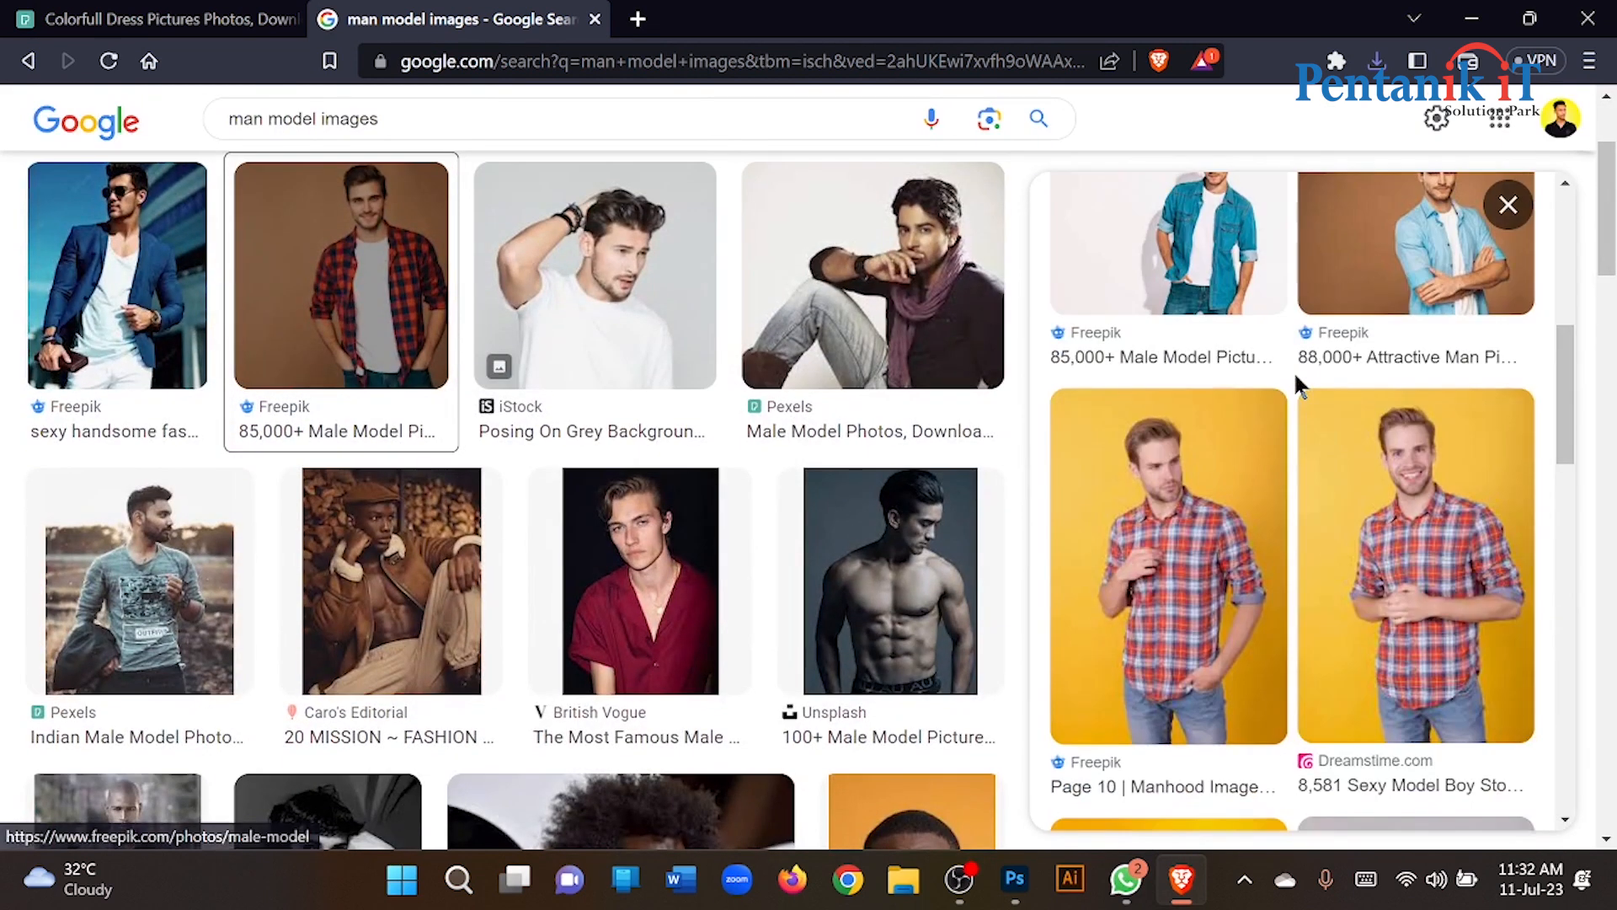
pyautogui.scroll(-8, 1295, 388)
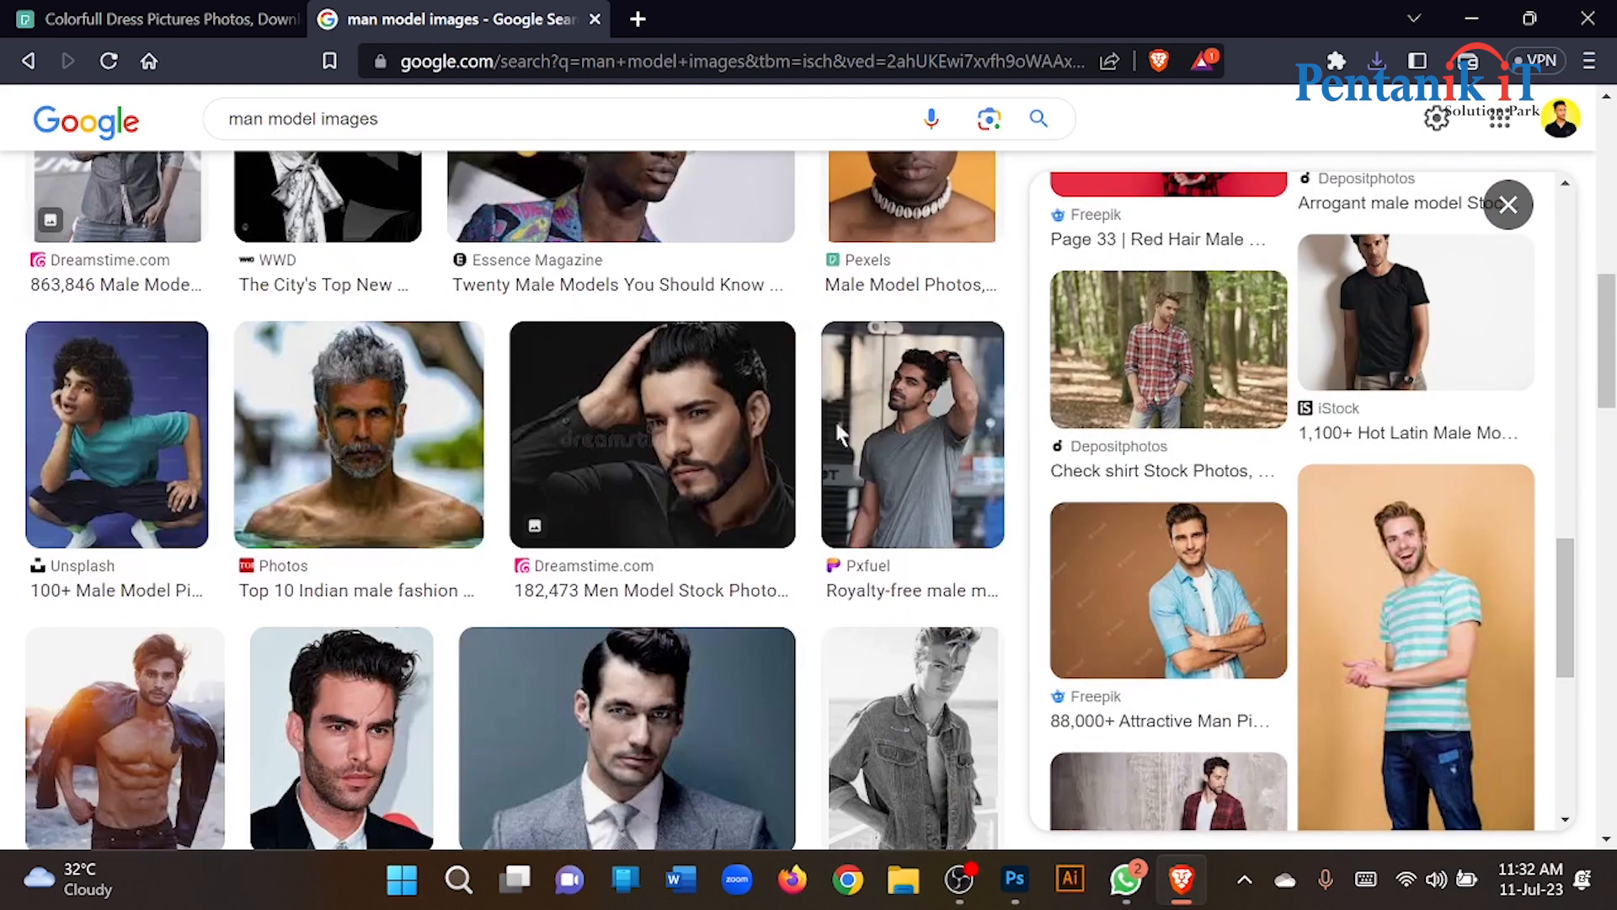
pyautogui.click(1204, 438)
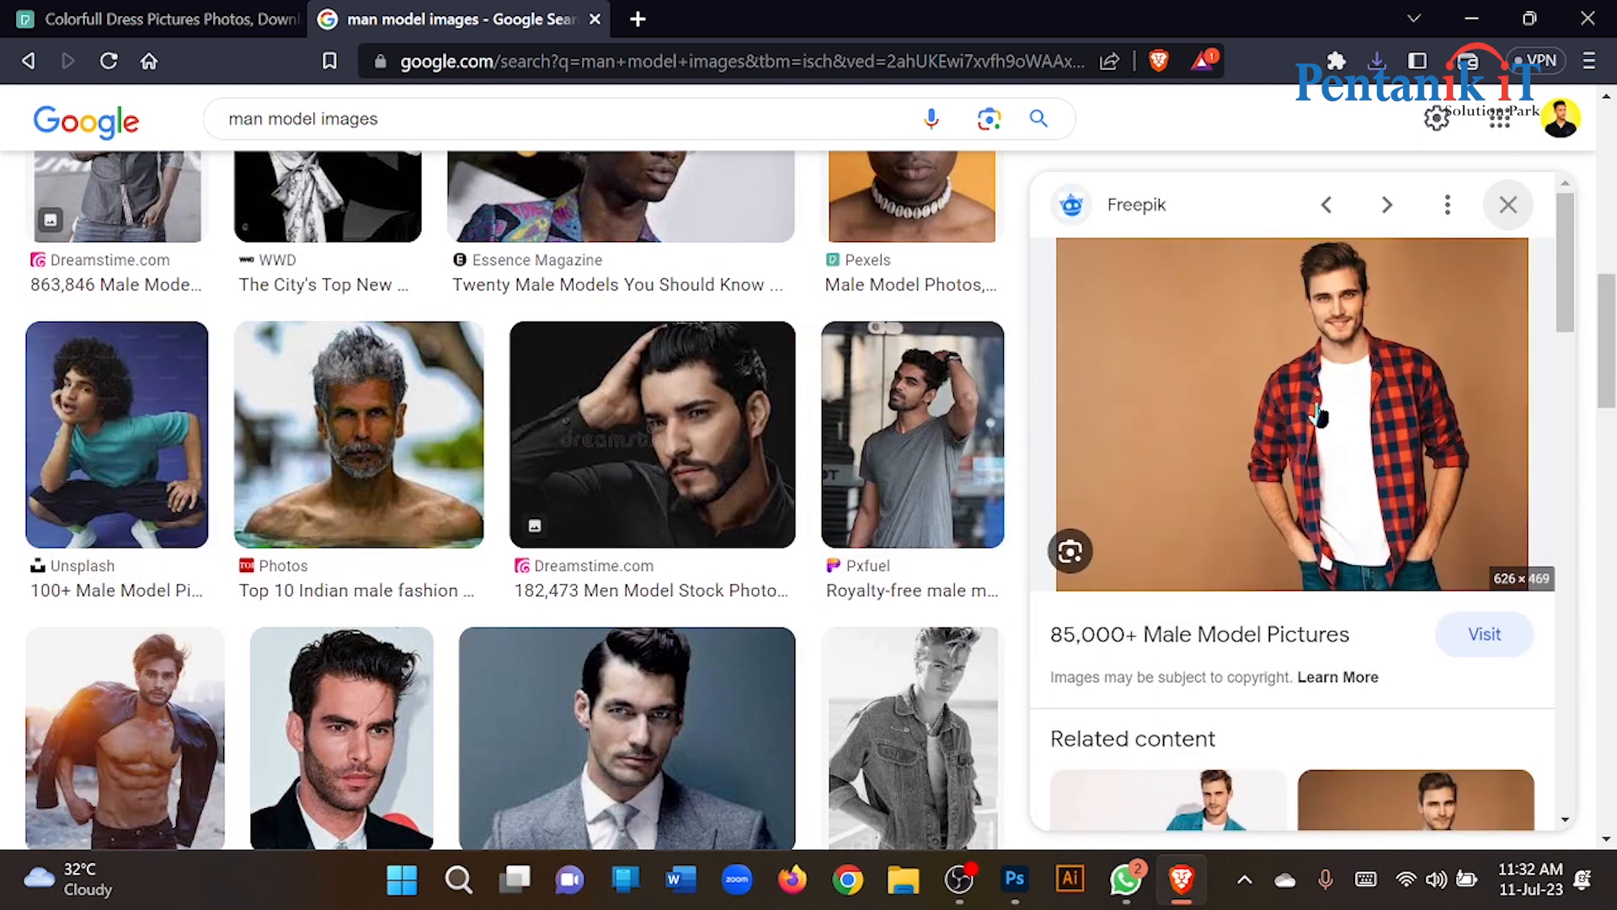
pyautogui.rightClick(1331, 383)
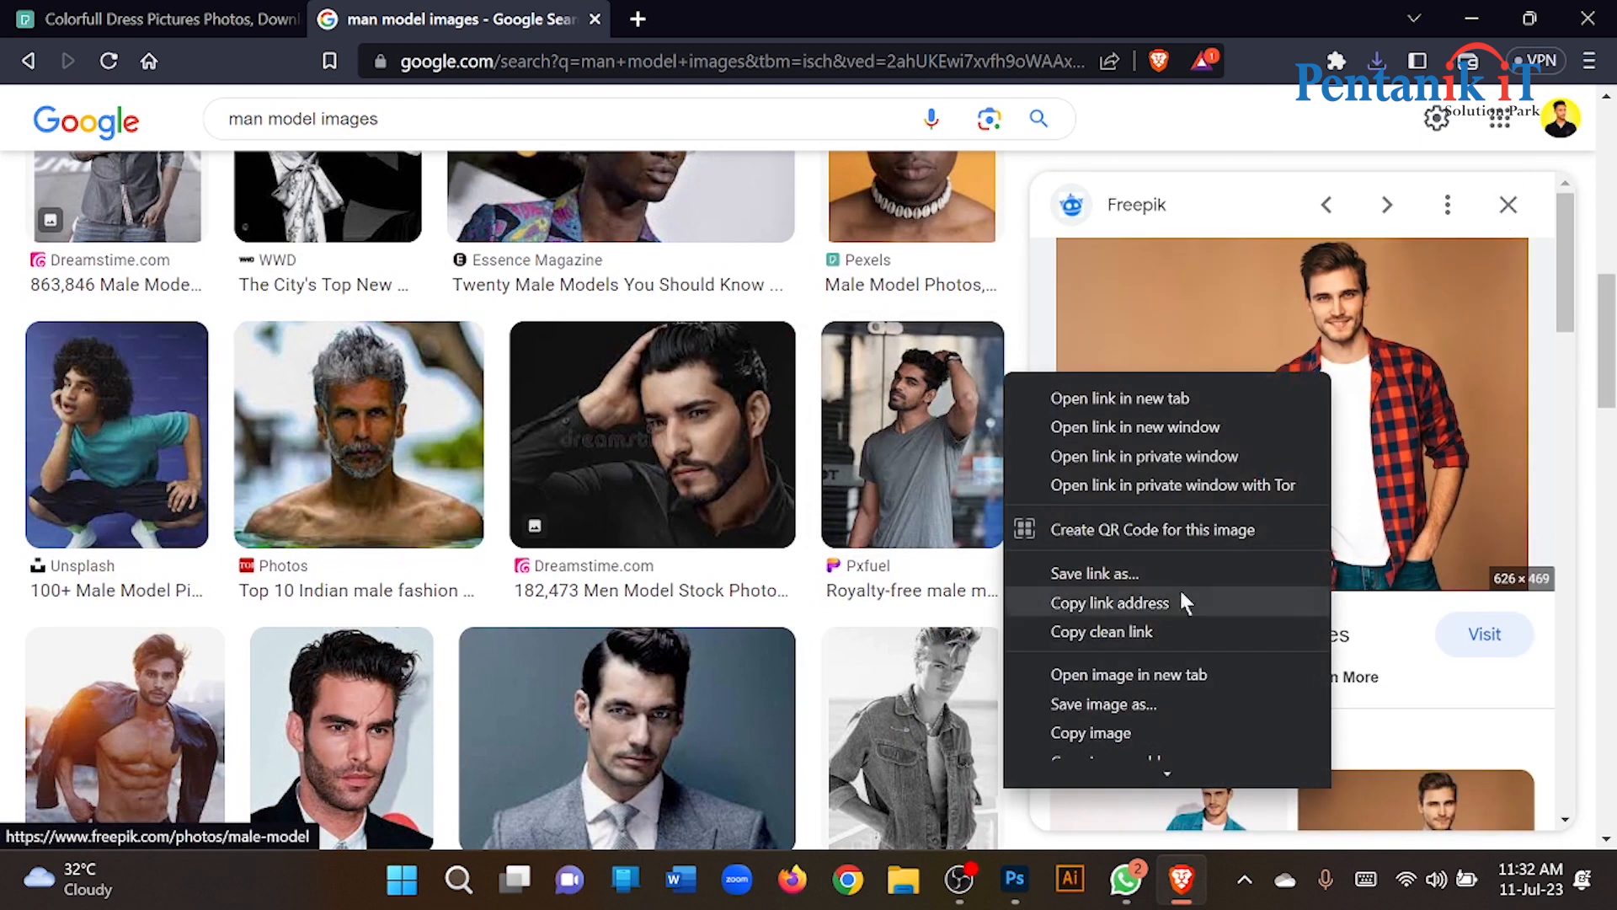
pyautogui.click(1123, 696)
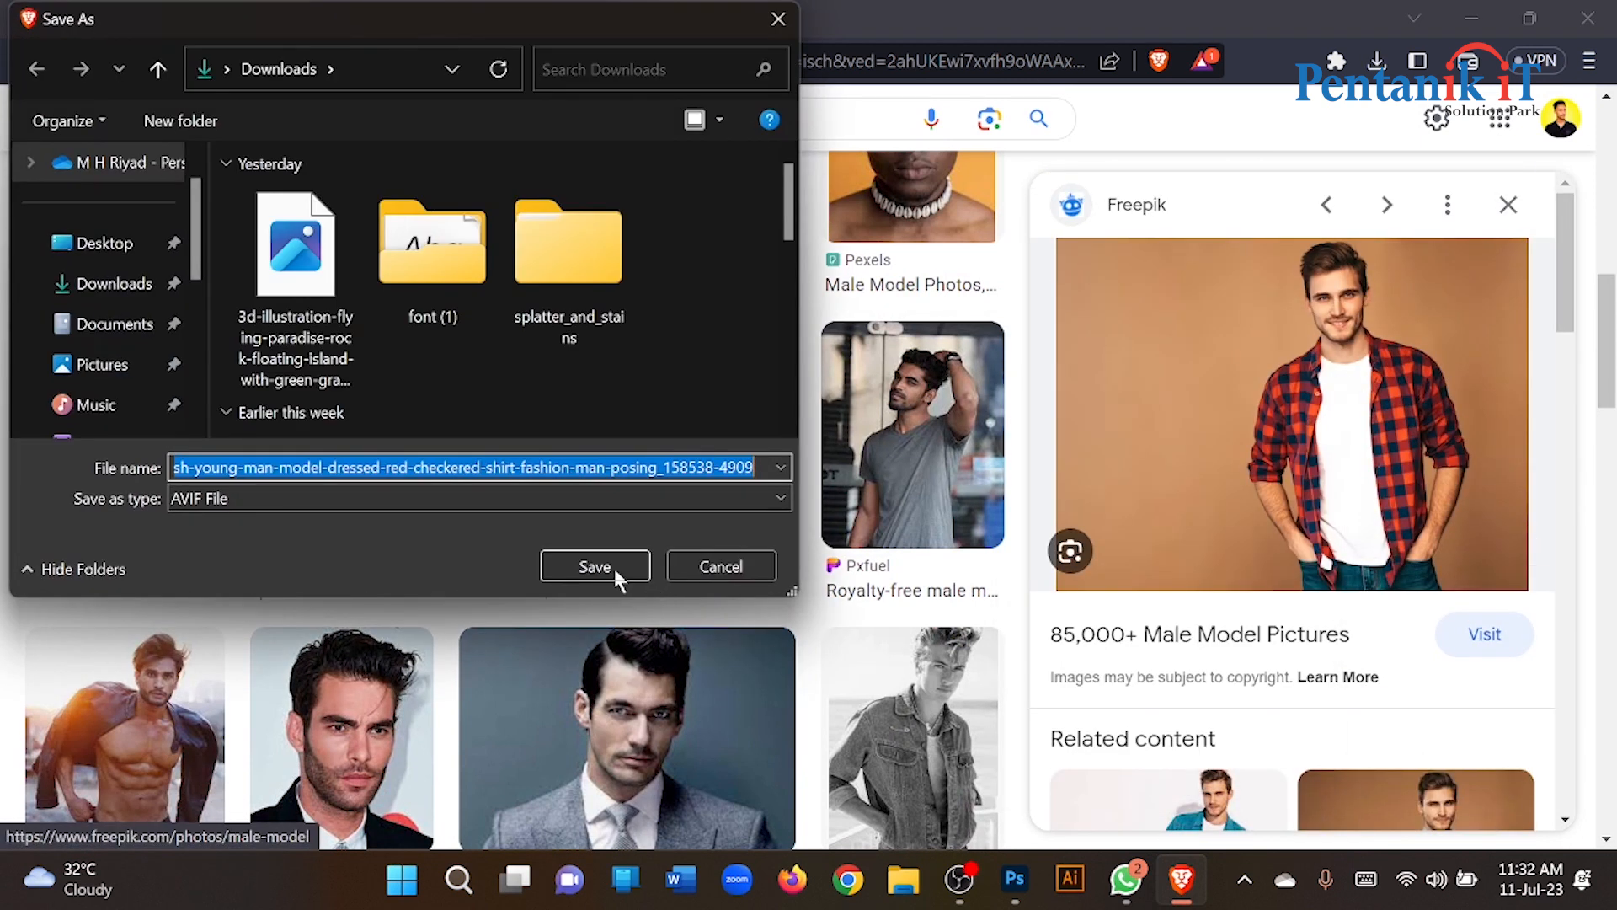
pyautogui.click(762, 576)
# Open the related photo of the man in a checkered shirt on a red background and examine it with its related images.
pyautogui.scroll(-5, 1480, 419)
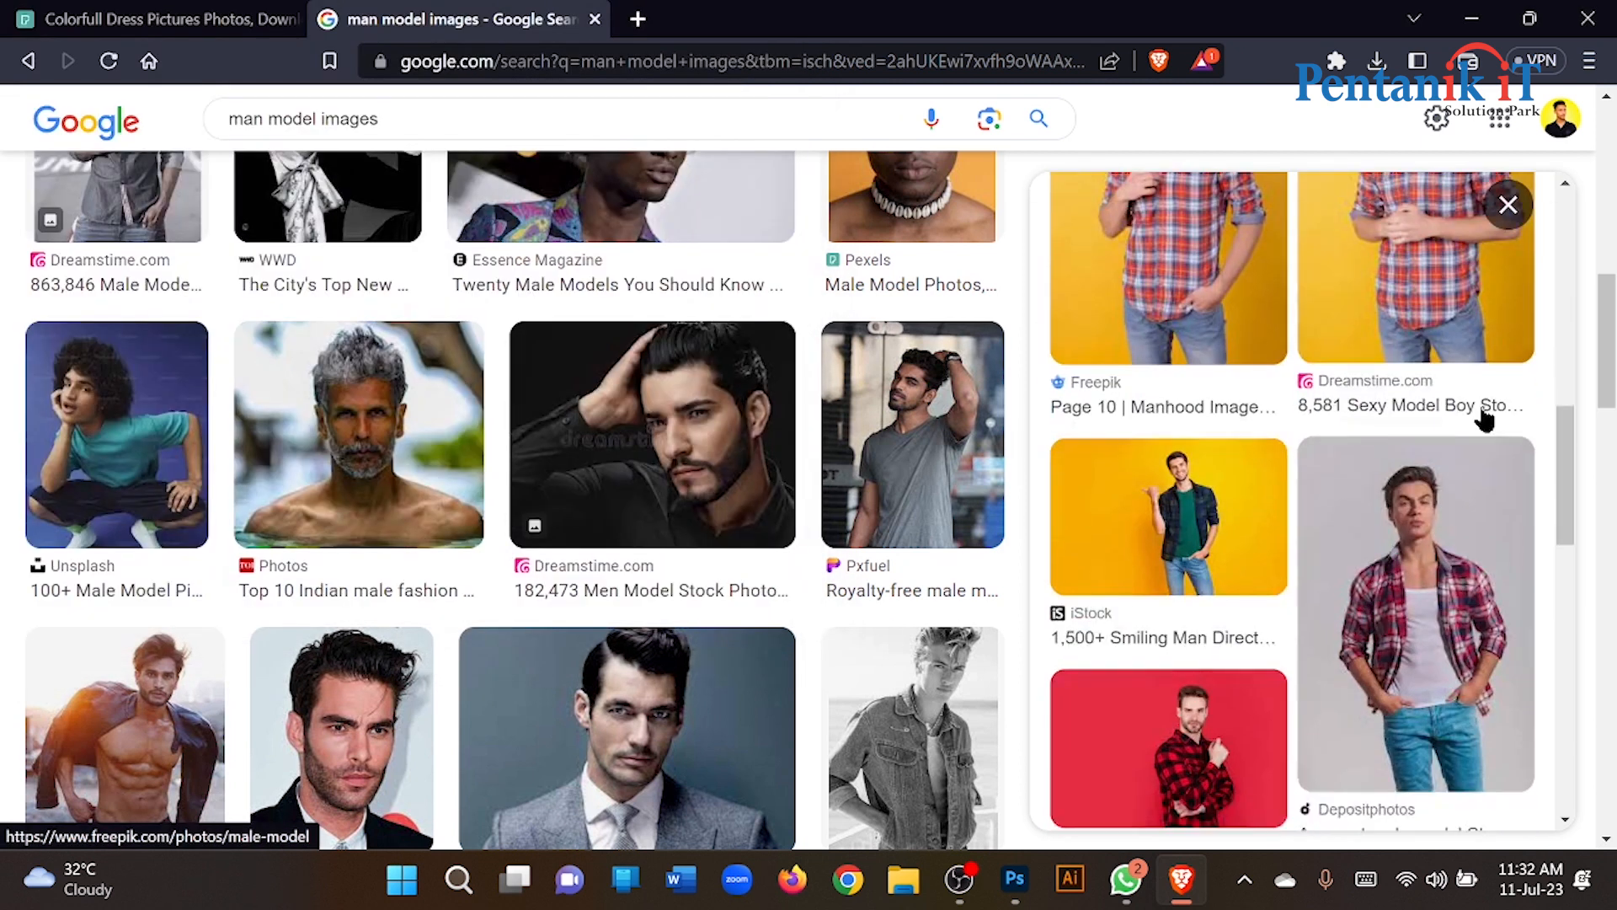
pyautogui.click(1238, 776)
pyautogui.scroll(-3, 1348, 410)
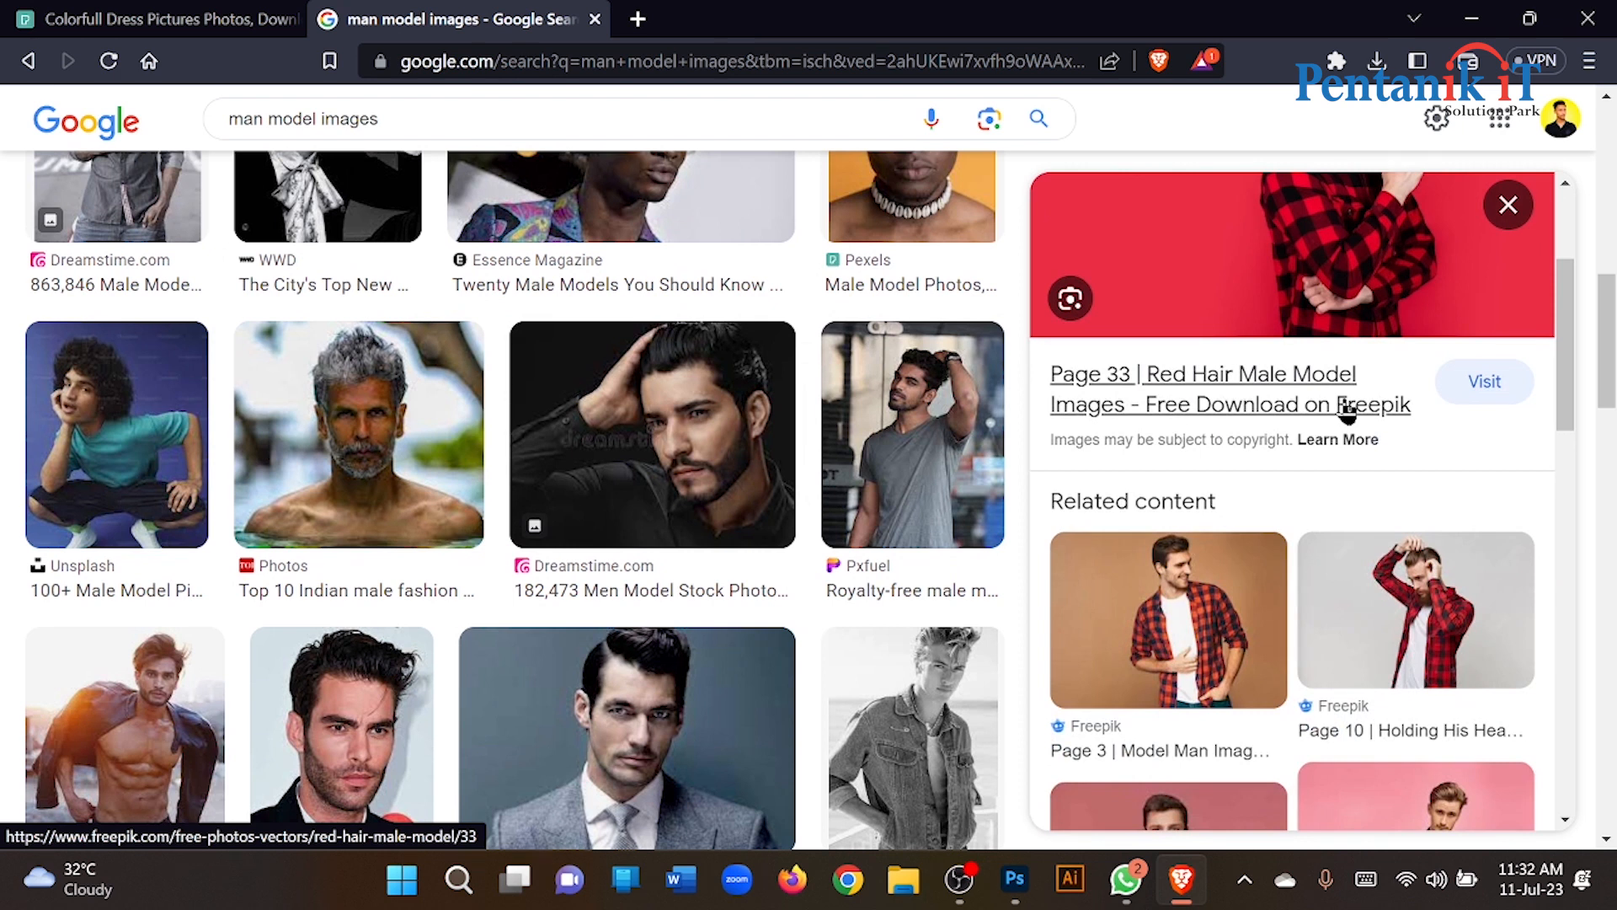
pyautogui.scroll(-5, 1347, 410)
pyautogui.scroll(8, 1348, 410)
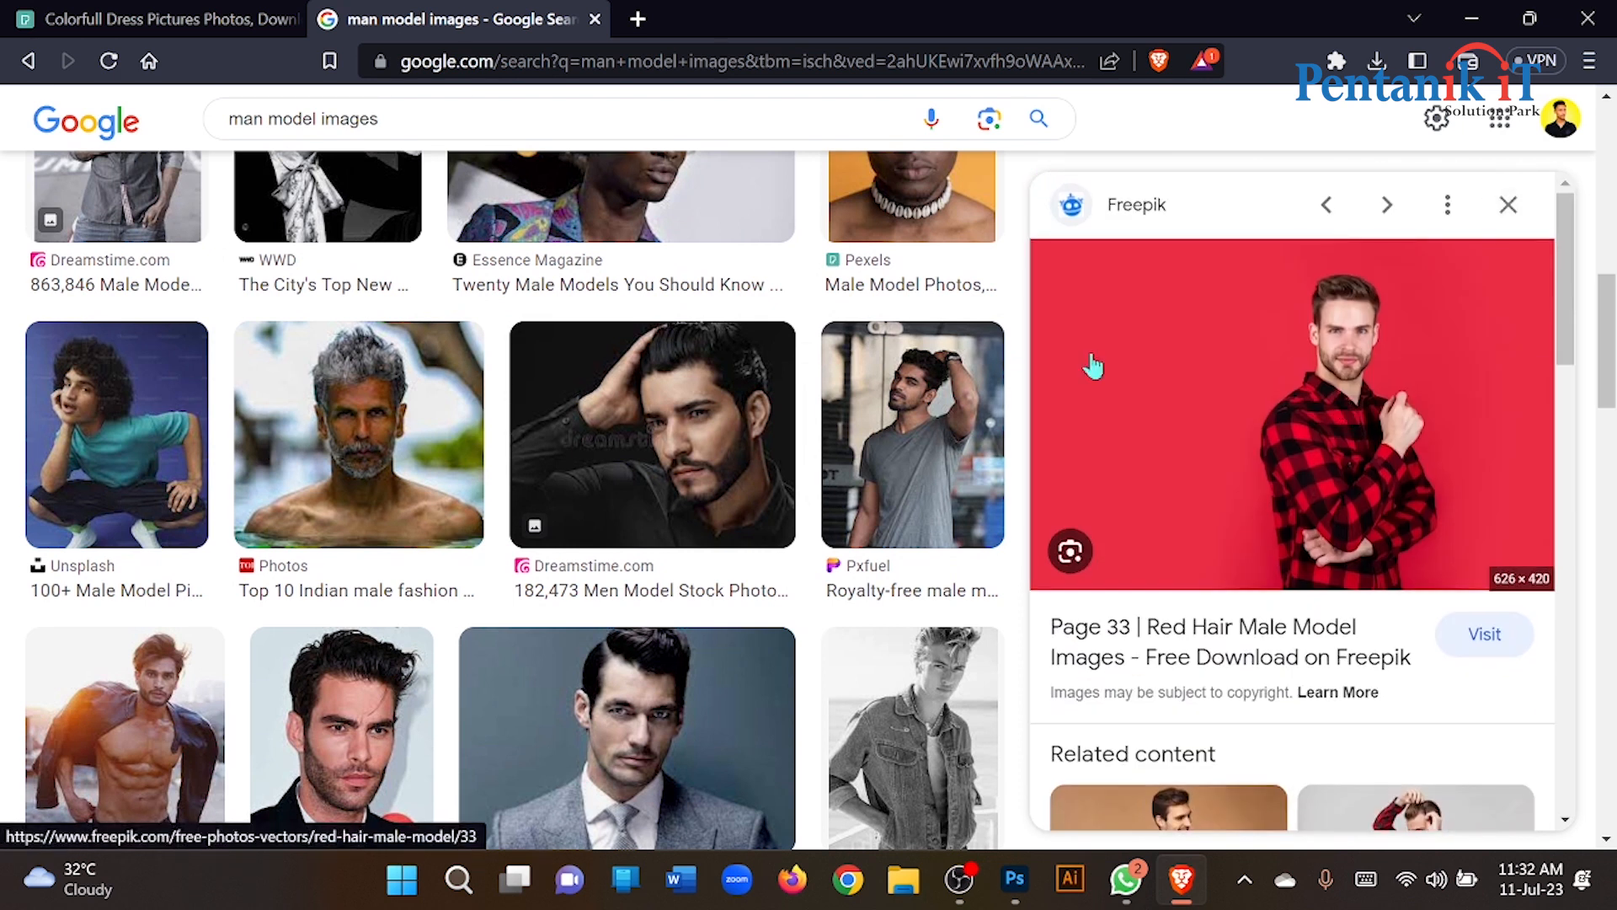
# Return to the photo of the man on the brown background and copy the image to the clipboard.
pyautogui.click(27, 60)
pyautogui.rightClick(1334, 362)
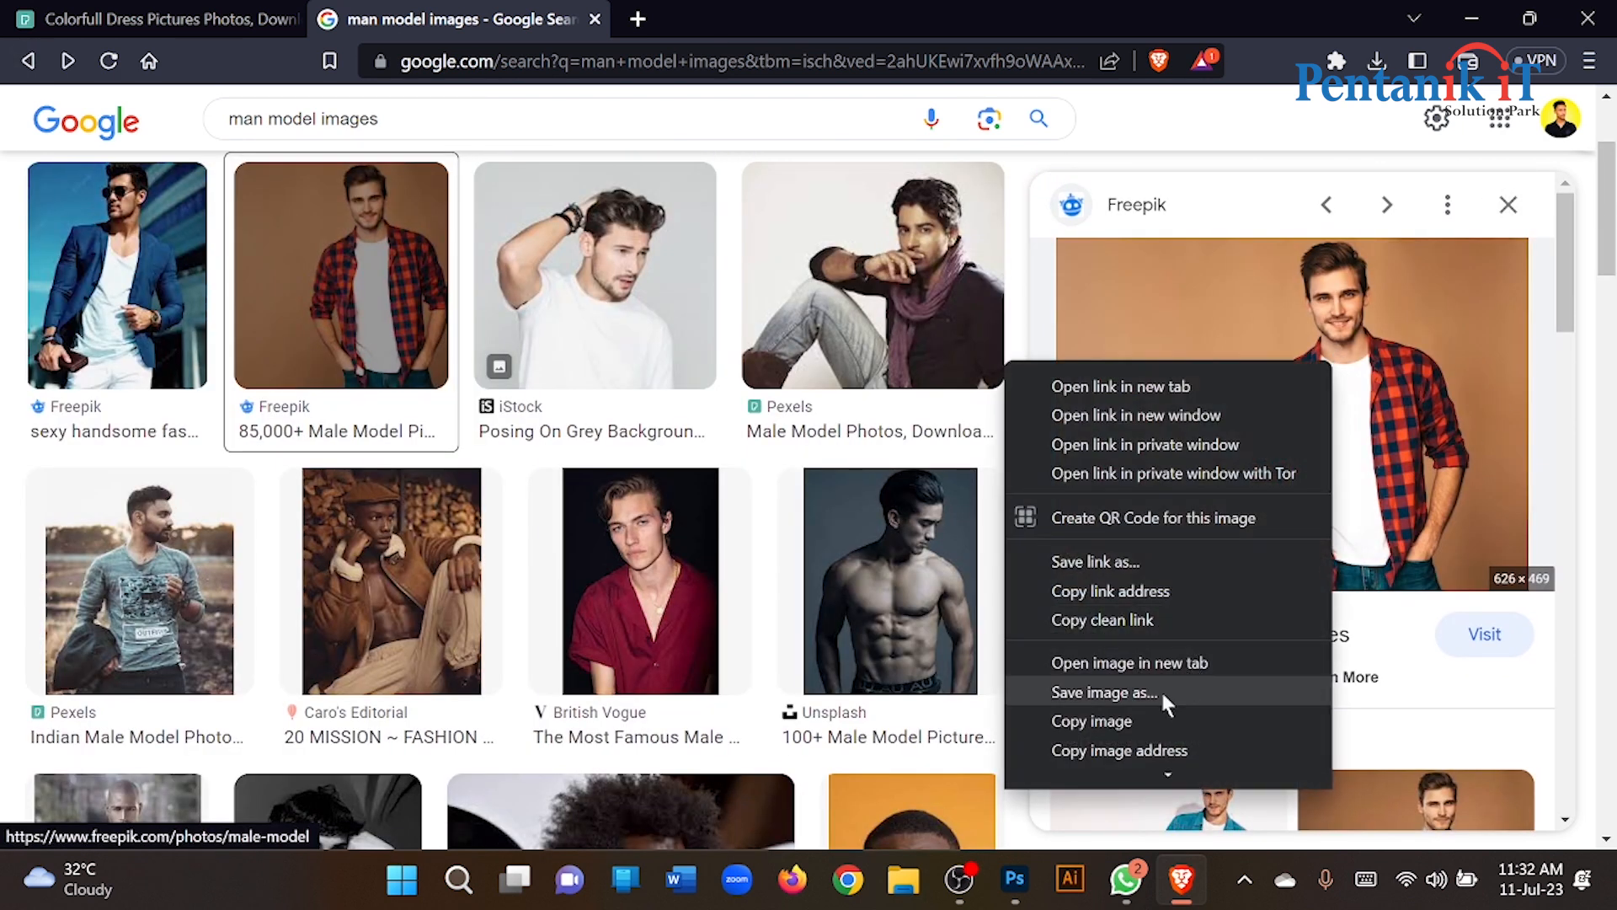
pyautogui.click(1113, 724)
# Switch to Photoshop and create a new 1280 x 720 px document at 72 ppi from the recent custom preset.
pyautogui.click(1036, 869)
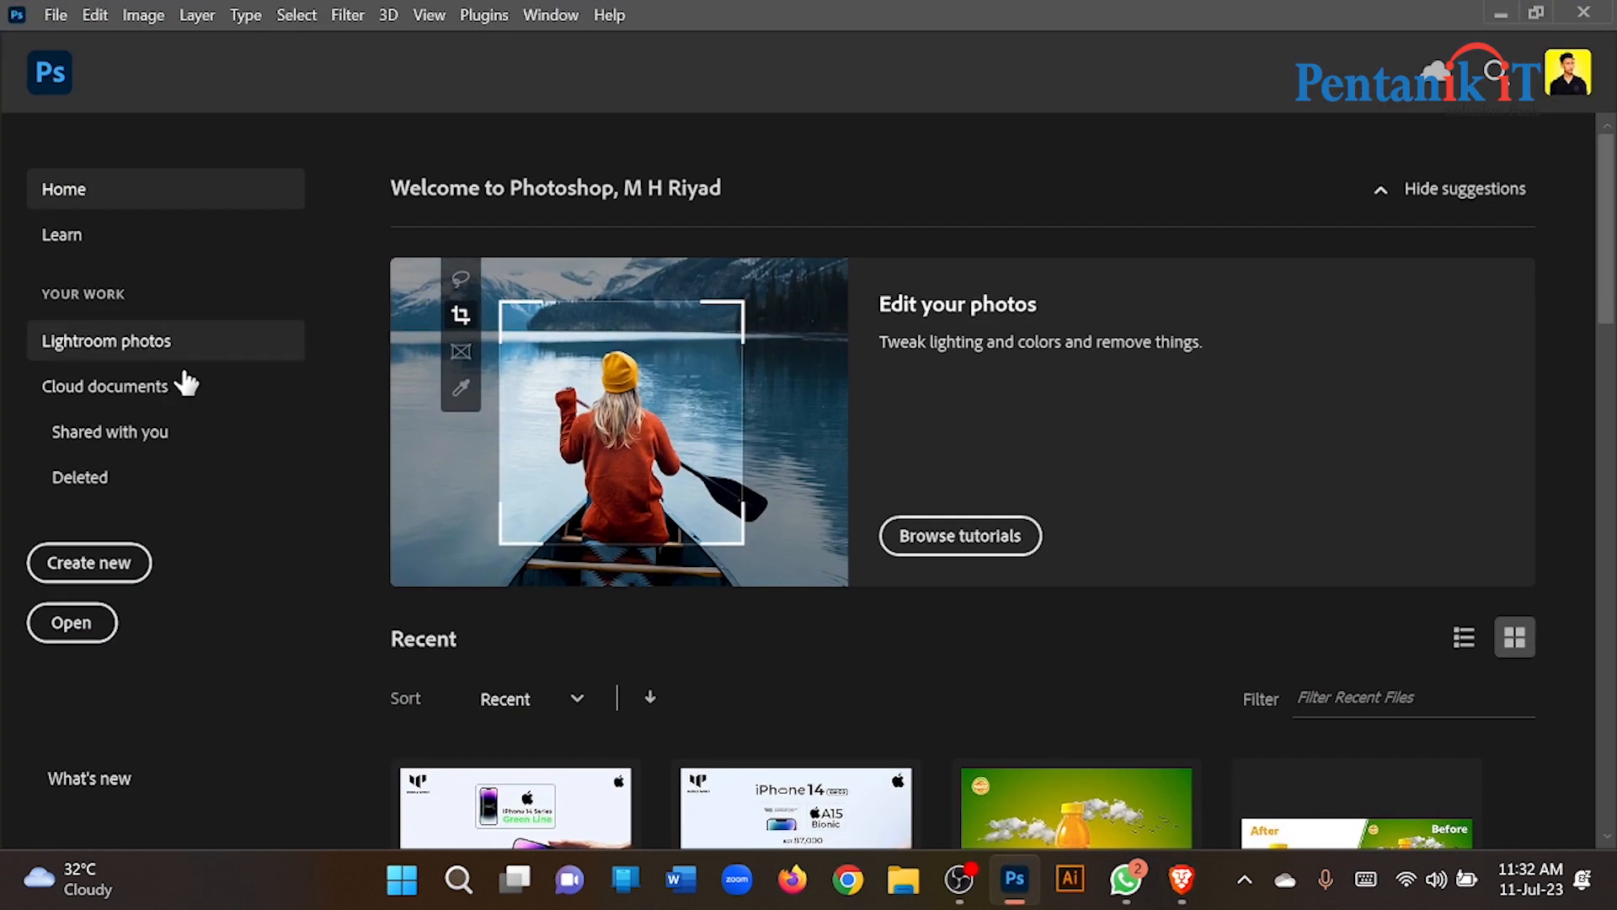
pyautogui.click(115, 568)
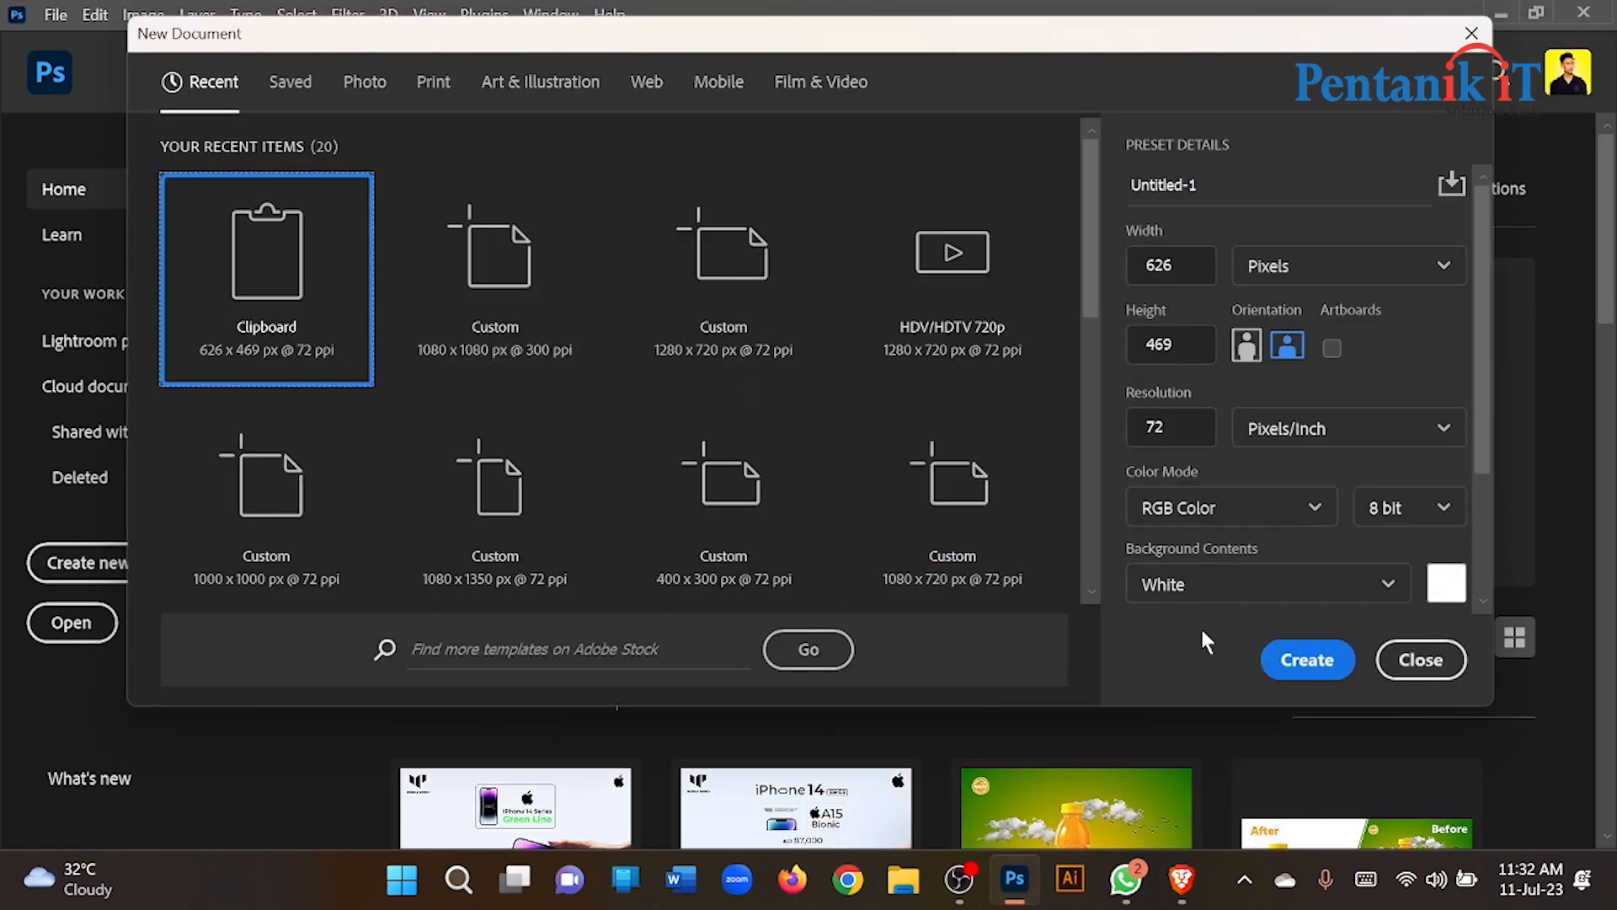
pyautogui.click(711, 352)
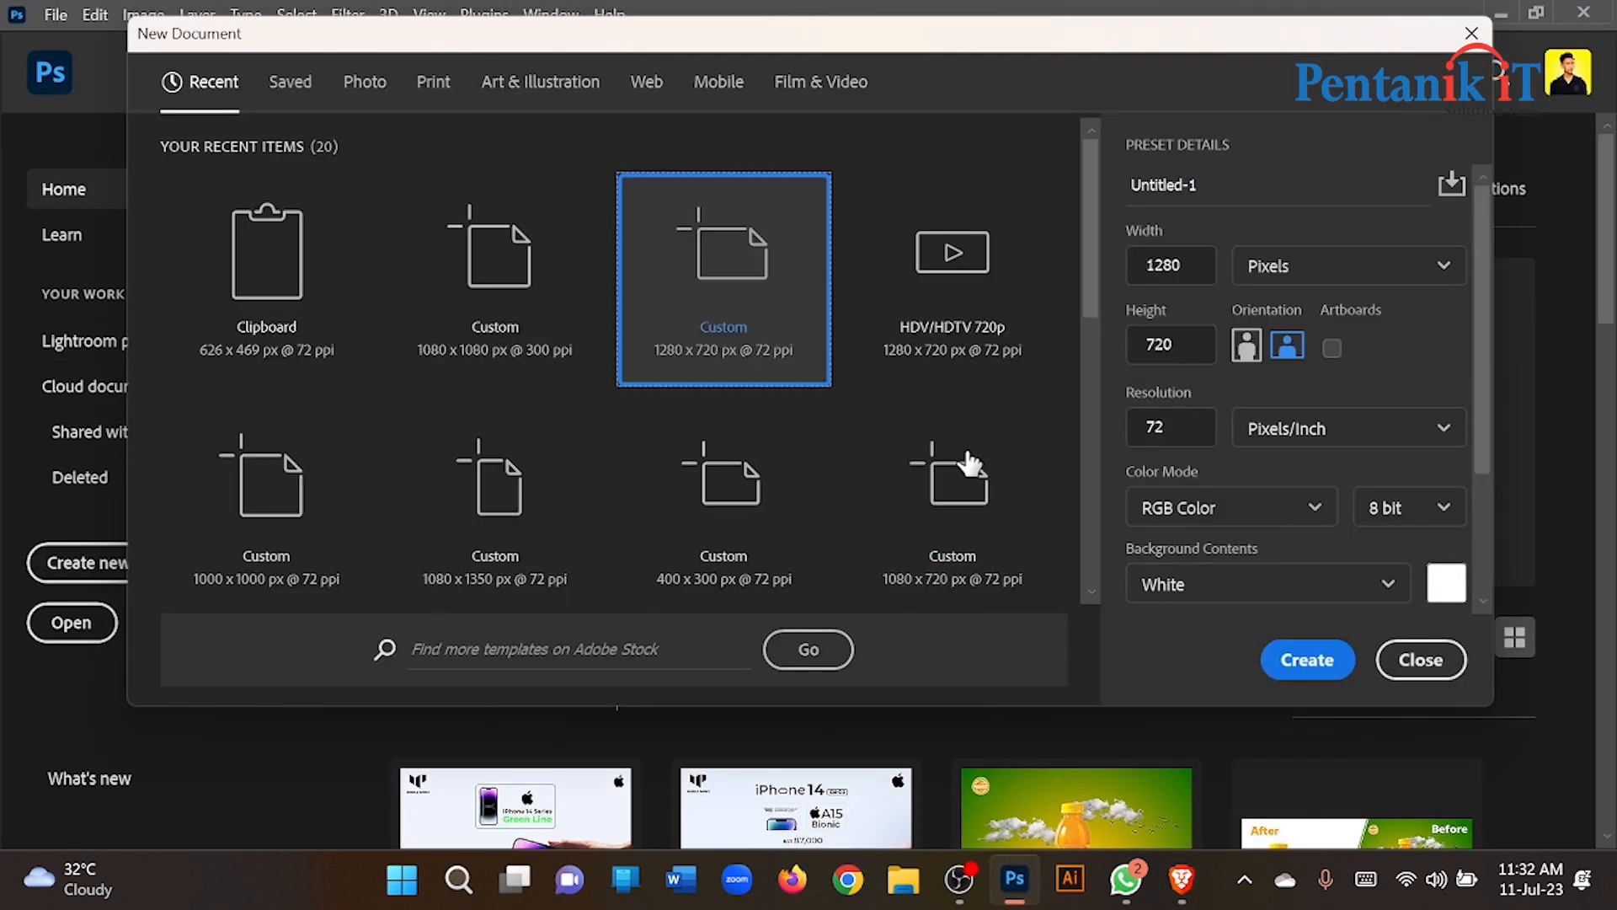
pyautogui.click(1276, 657)
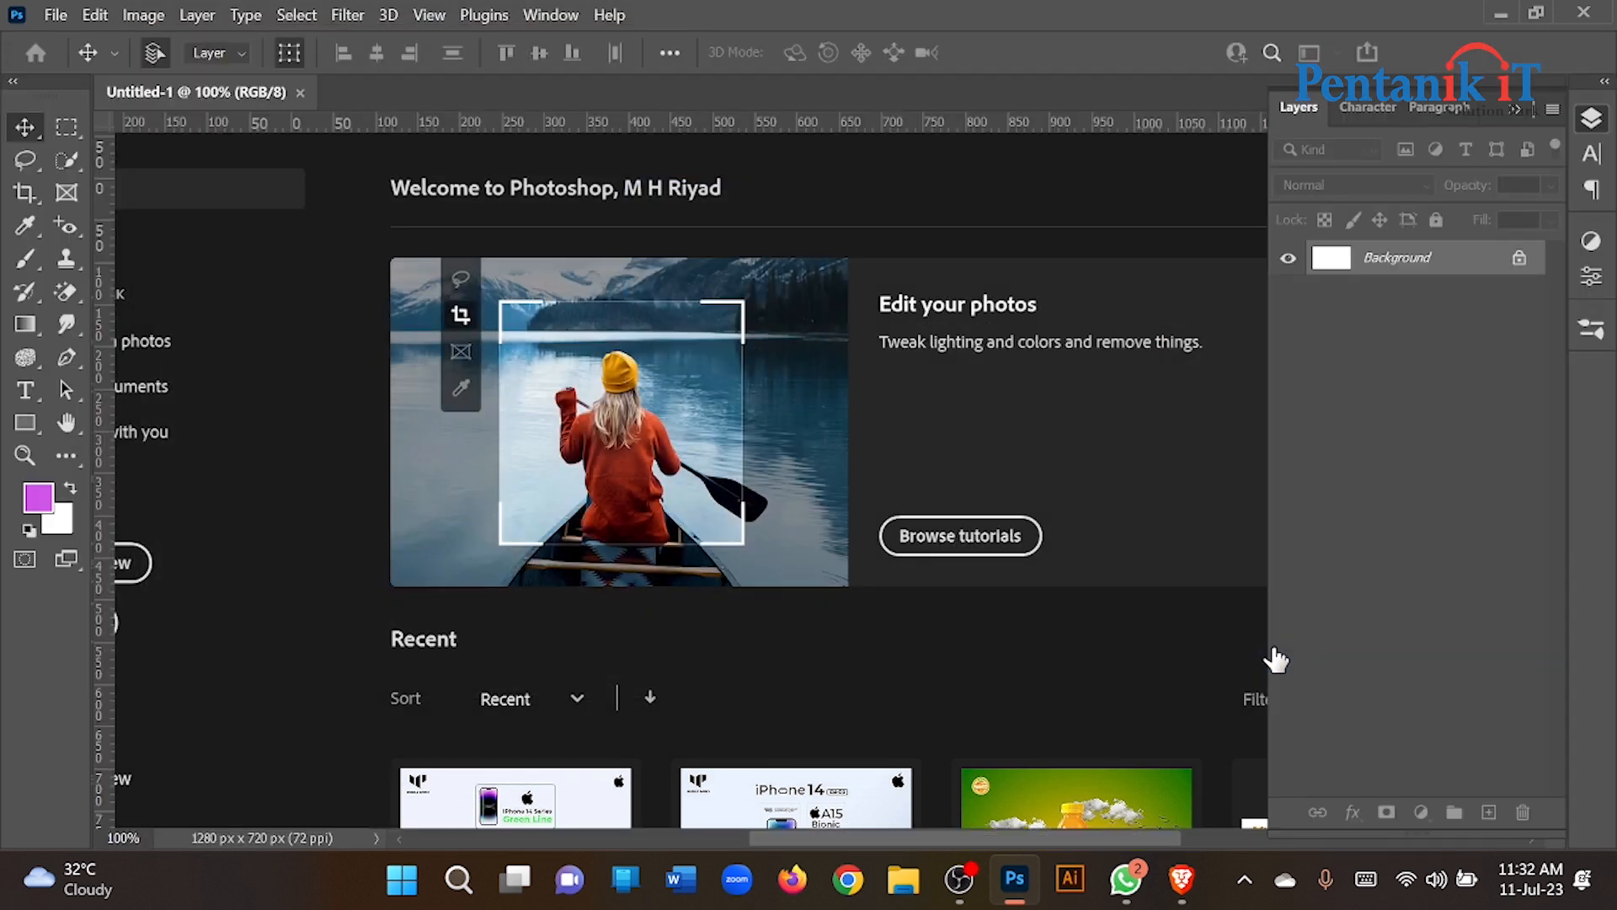
# Paste the copied photo of the man into the new document and scale it to 153.52% so it fills the canvas height.
pyautogui.hotkey('ctrl', 'v')
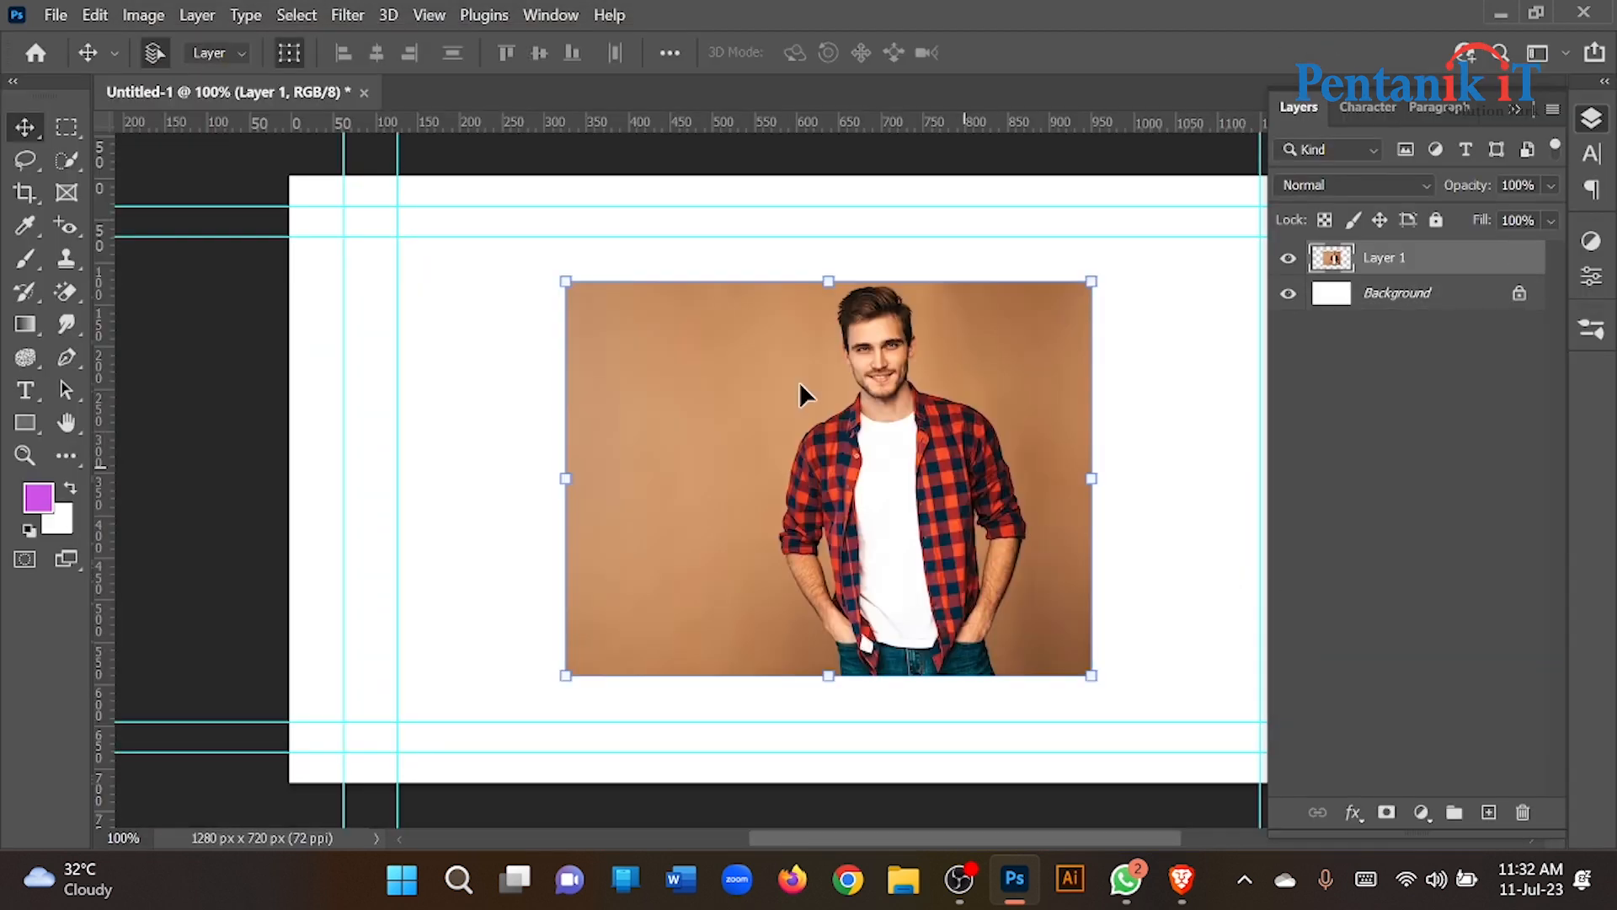
pyautogui.moveTo(828, 281); pyautogui.dragTo(829, 176)
pyautogui.moveTo(828, 675); pyautogui.dragTo(845, 745)
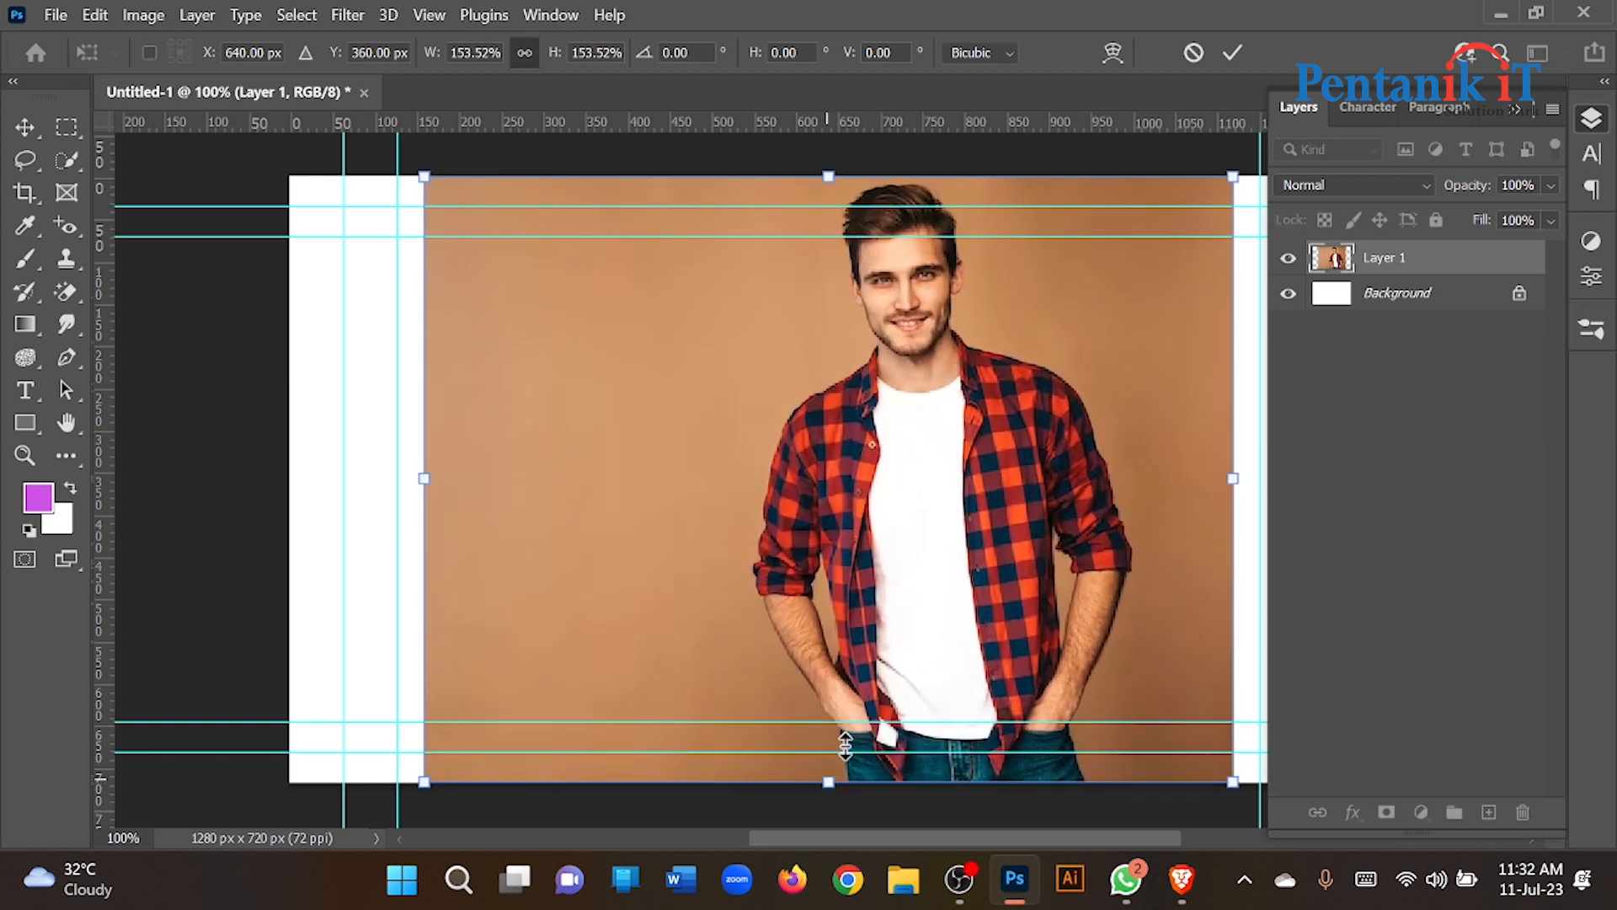
pyautogui.click(1234, 50)
pyautogui.hscroll(4, 770, 289)
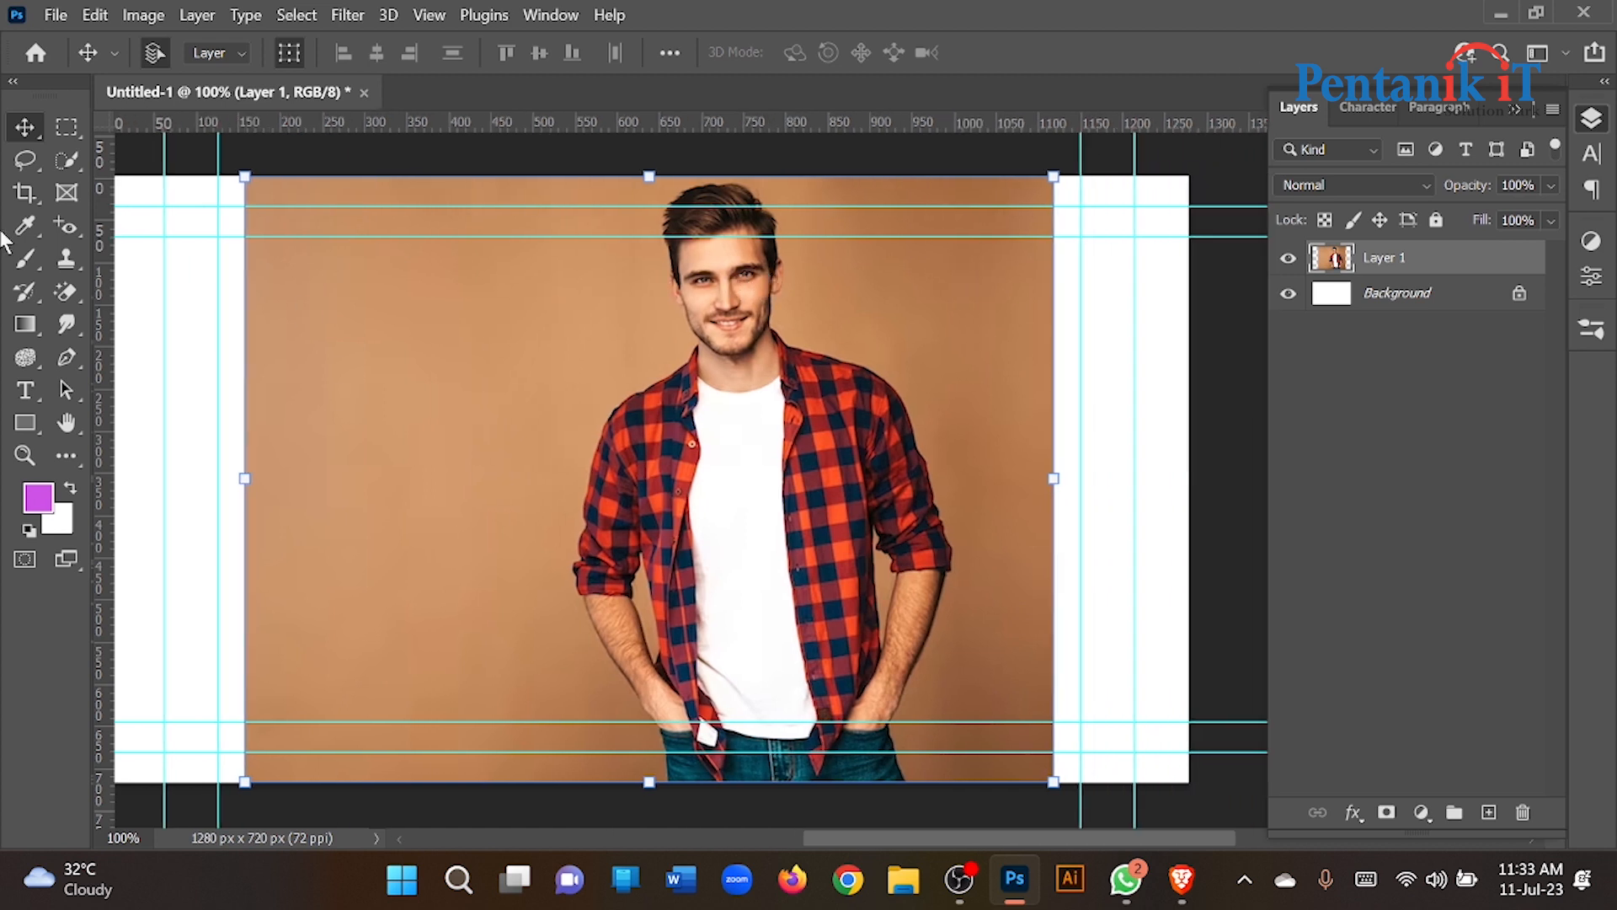
# Crop the white strips off both sides of the canvas so it matches the photo, 962 x 720 px.
pyautogui.click(25, 193)
pyautogui.scroll(-1, 366, 391)
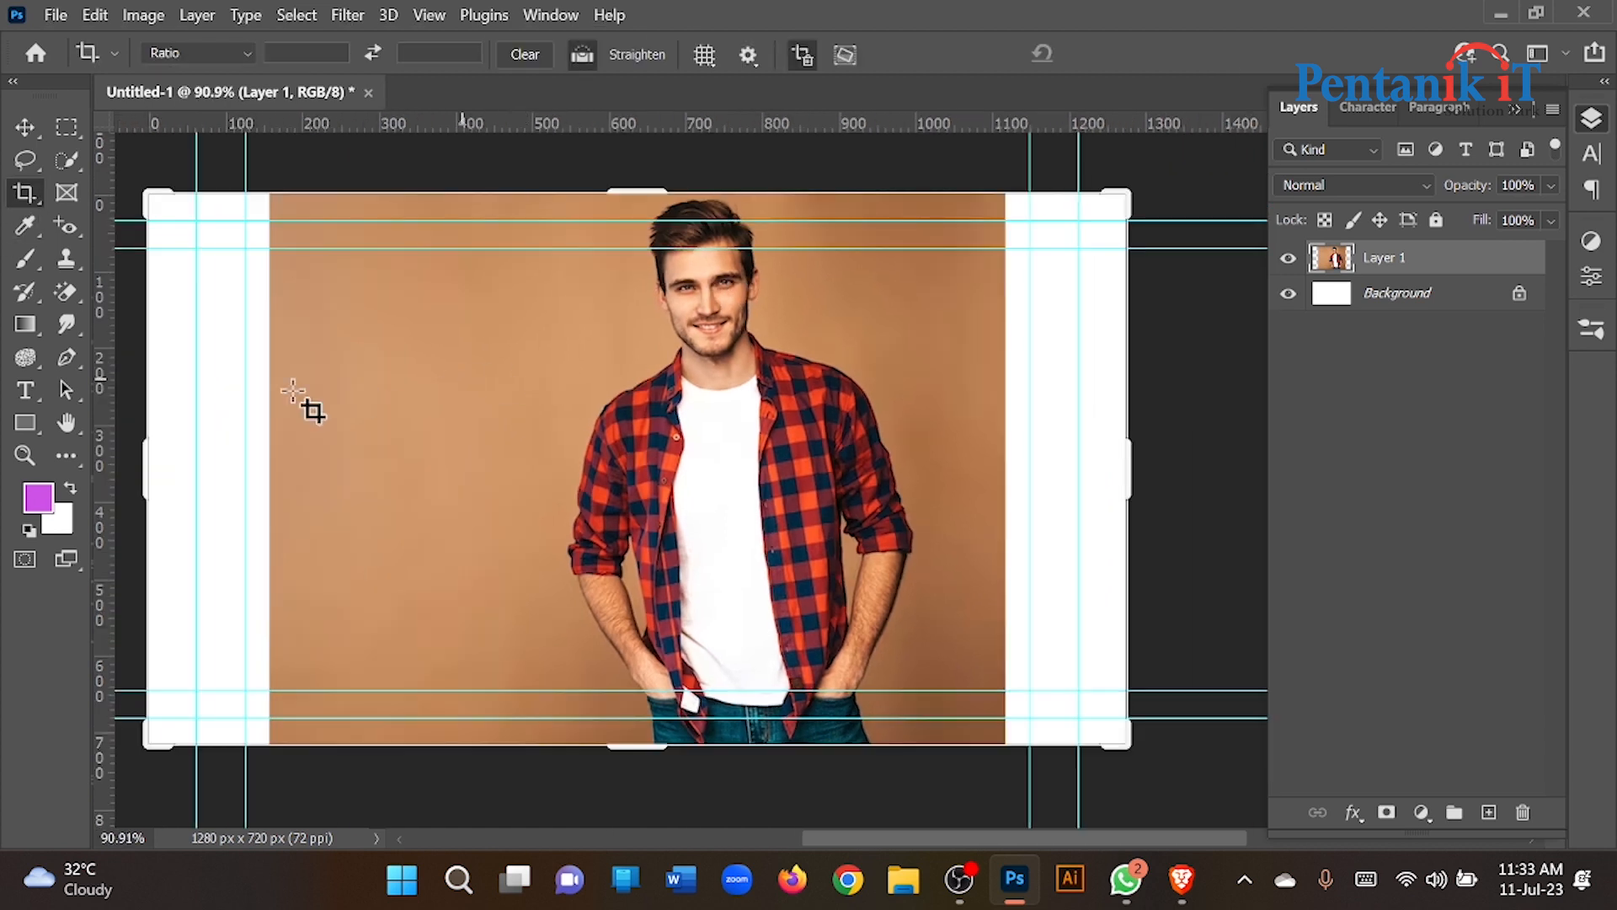
pyautogui.moveTo(141, 468); pyautogui.dragTo(206, 462)
pyautogui.moveTo(1061, 459); pyautogui.dragTo(1009, 473)
pyautogui.click(1130, 53)
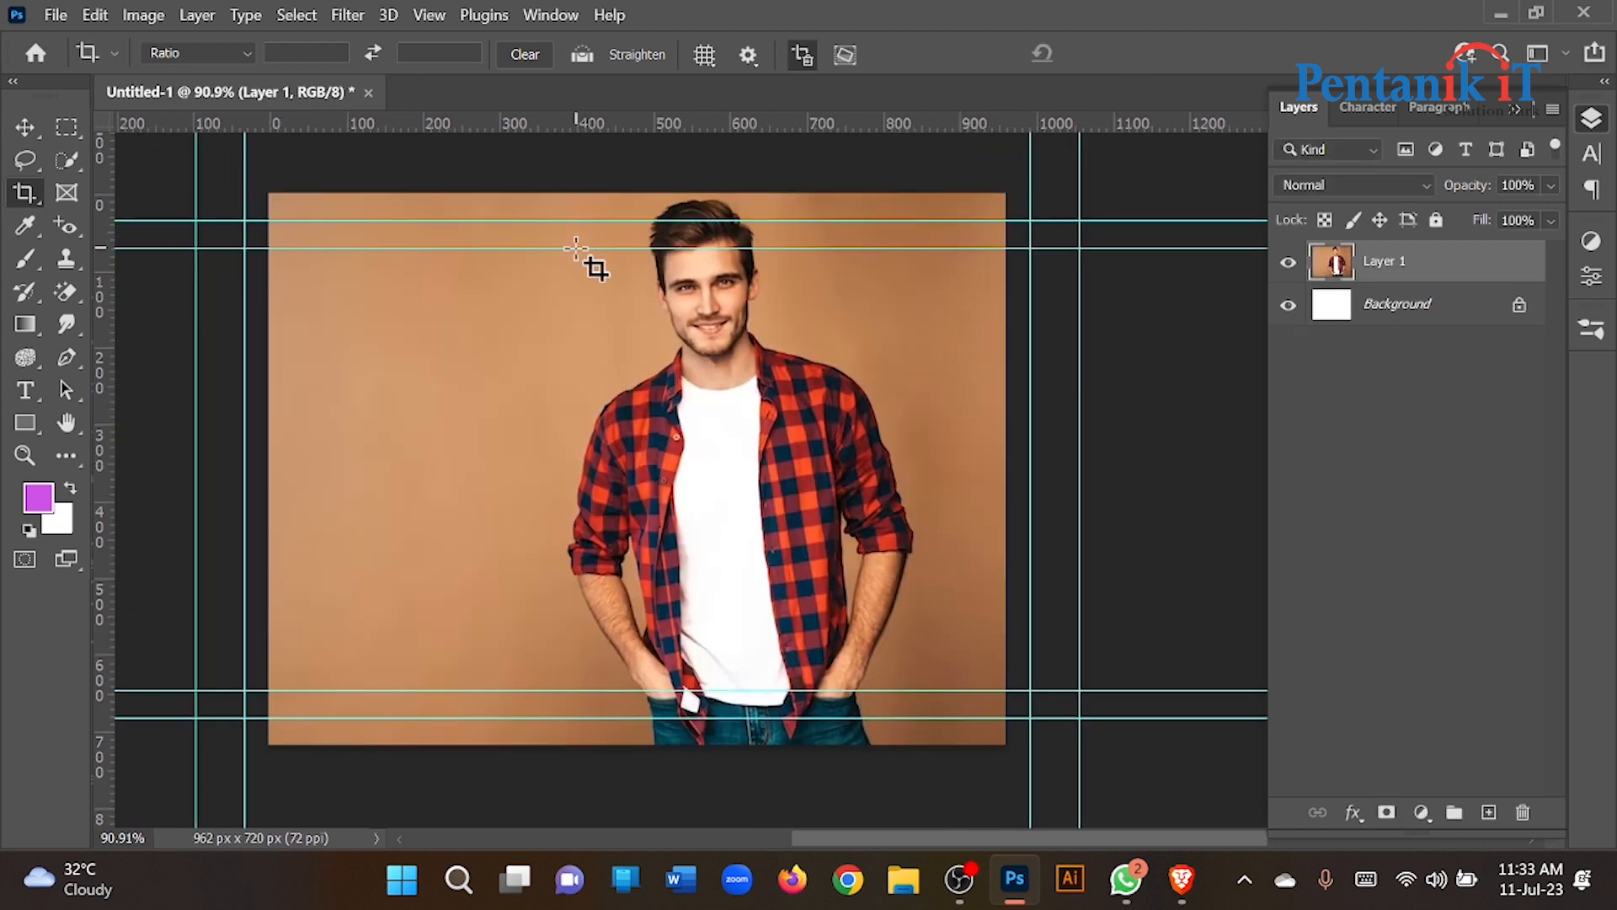
# Remove the horizontal guides crossing the photo.
pyautogui.click(24, 126)
pyautogui.moveTo(605, 222); pyautogui.dragTo(676, 66)
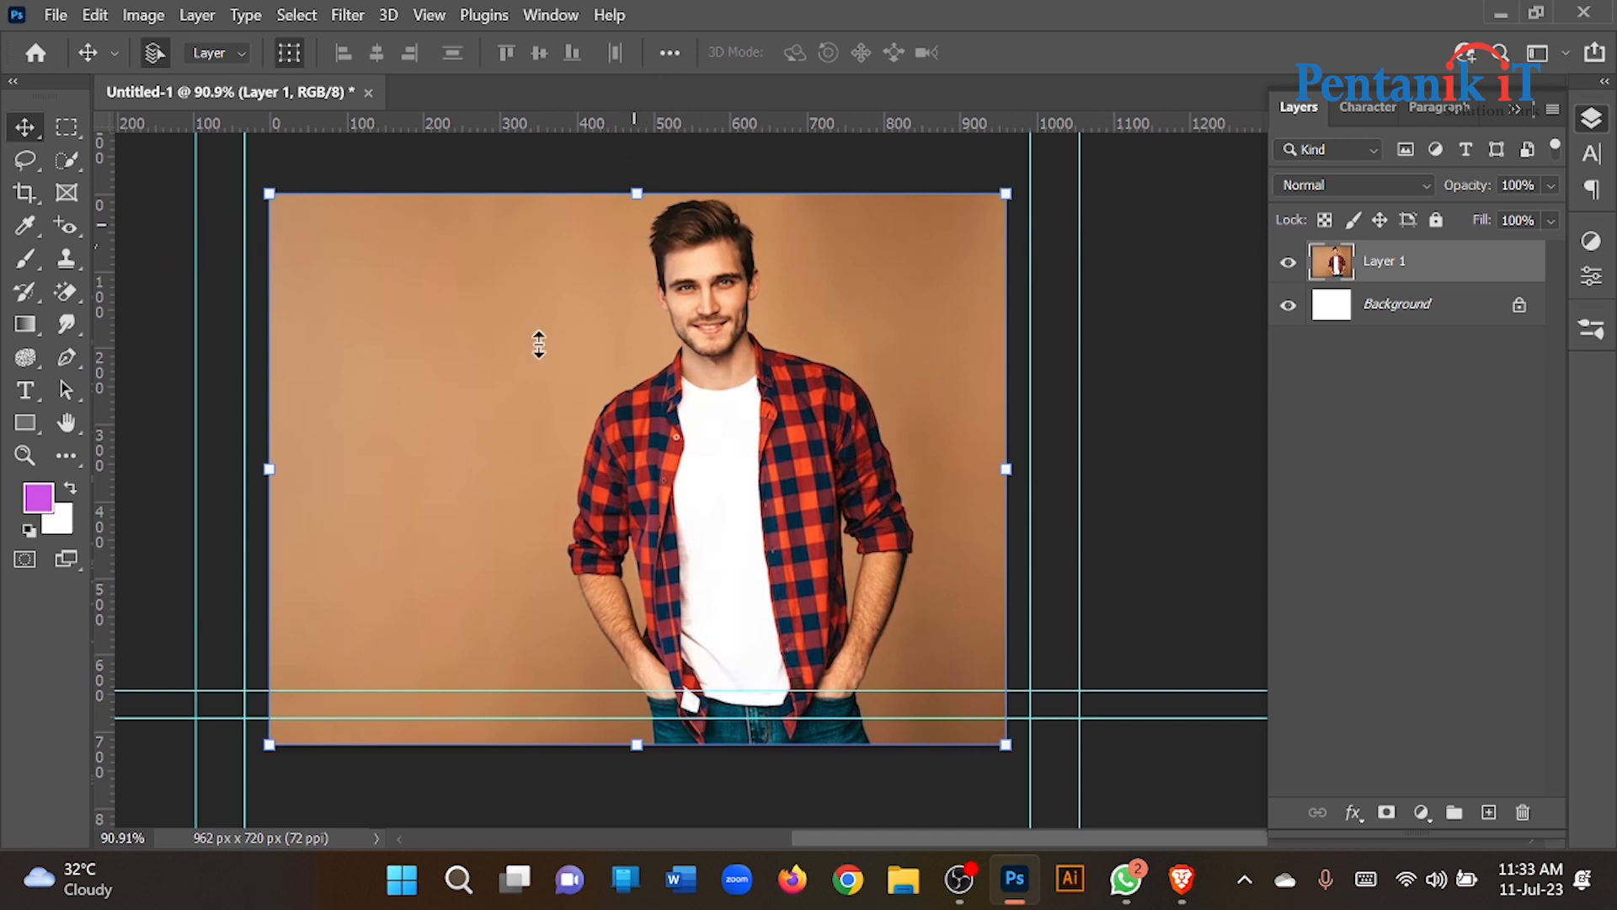
pyautogui.moveTo(495, 694); pyautogui.dragTo(532, 56)
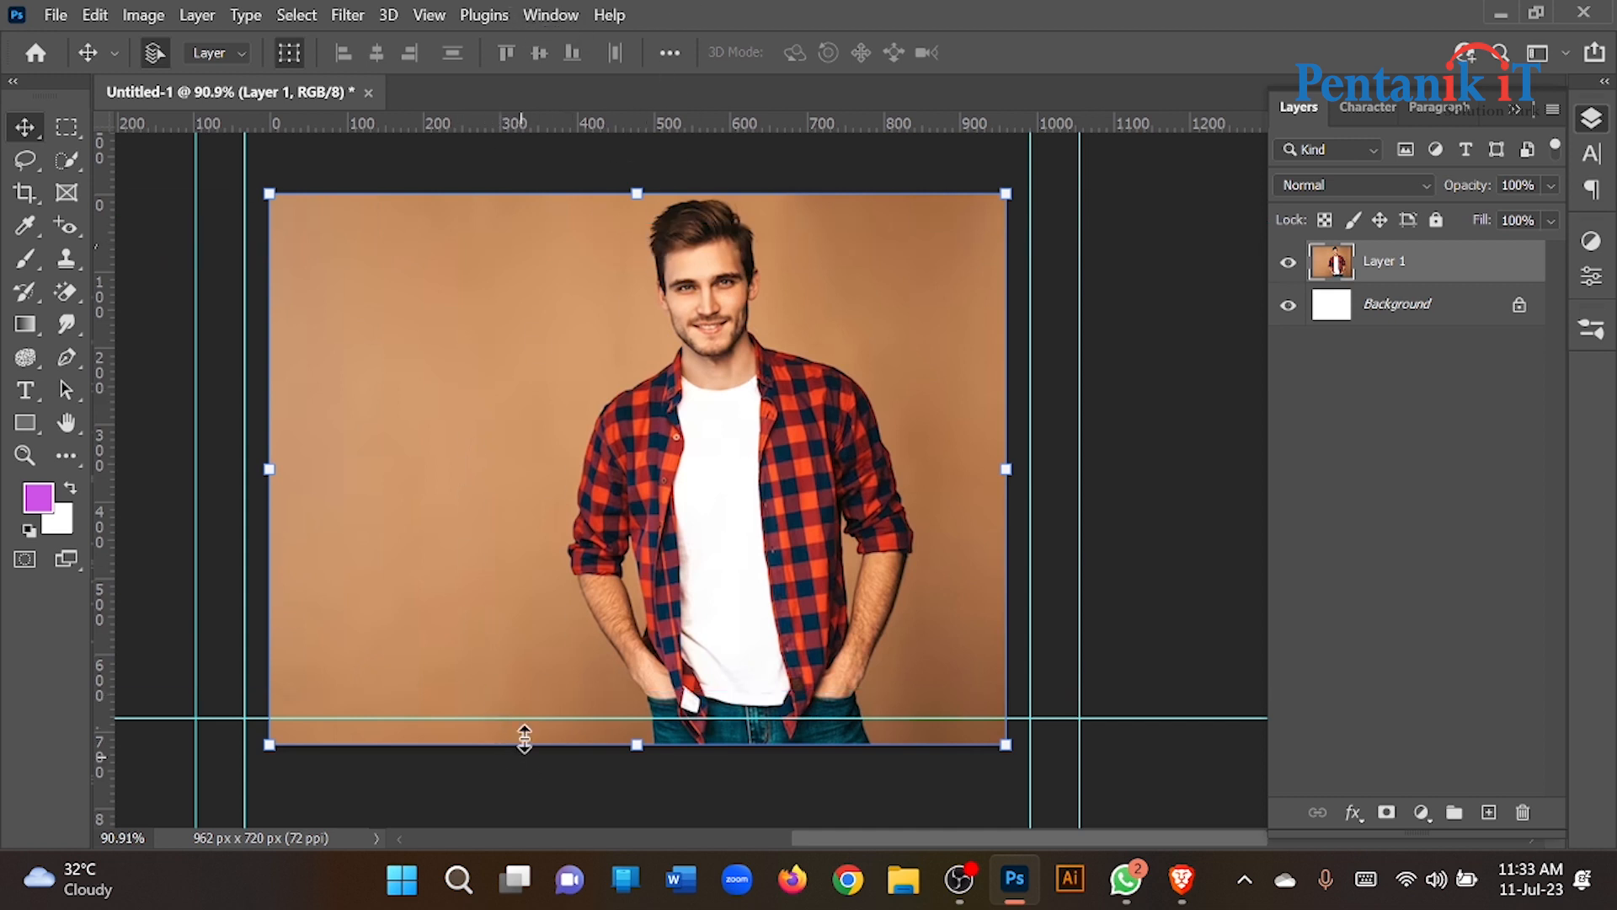
pyautogui.moveTo(523, 720); pyautogui.dragTo(554, 49)
# Cancel the accidental rotation of the photo and remove all vertical guides from the document.
pyautogui.moveTo(243, 475); pyautogui.dragTo(423, 452)
pyautogui.moveTo(371, 447); pyautogui.dragTo(25, 401)
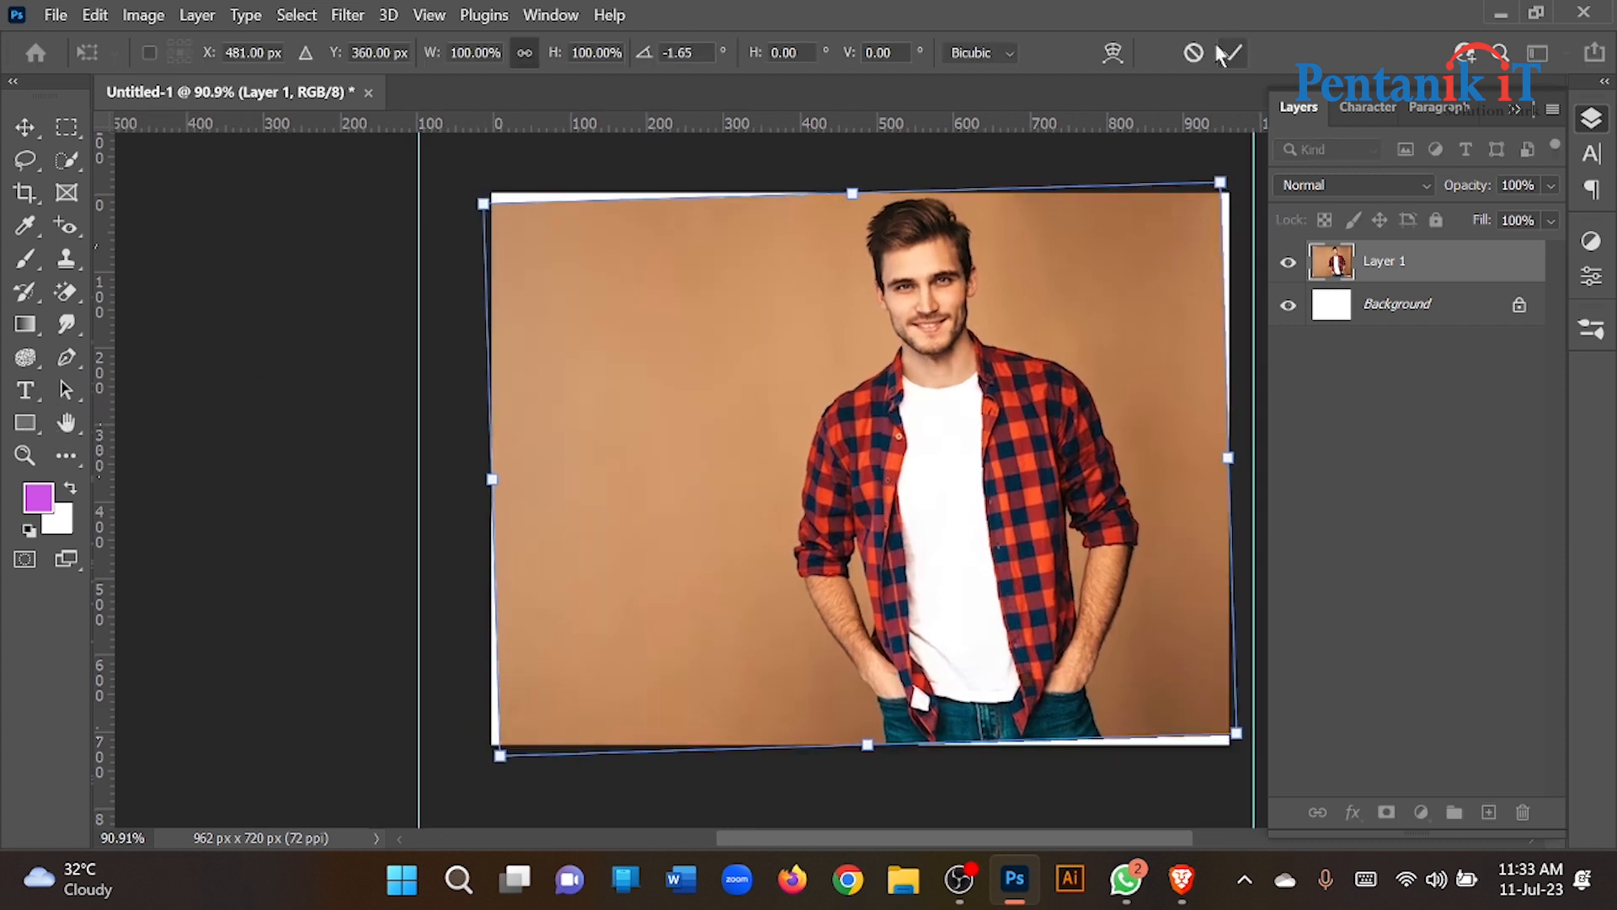
pyautogui.click(1193, 52)
pyautogui.moveTo(1159, 256); pyautogui.dragTo(922, 260)
pyautogui.click(973, 318)
pyautogui.moveTo(961, 311); pyautogui.dragTo(115, 278)
pyautogui.moveTo(1010, 300); pyautogui.dragTo(8, 286)
pyautogui.click(408, 263)
pyautogui.moveTo(346, 269); pyautogui.dragTo(524, 276)
pyautogui.click(480, 296)
pyautogui.moveTo(494, 290); pyautogui.dragTo(90, 288)
pyautogui.moveTo(324, 290); pyautogui.dragTo(148, 277)
pyautogui.click(663, 276)
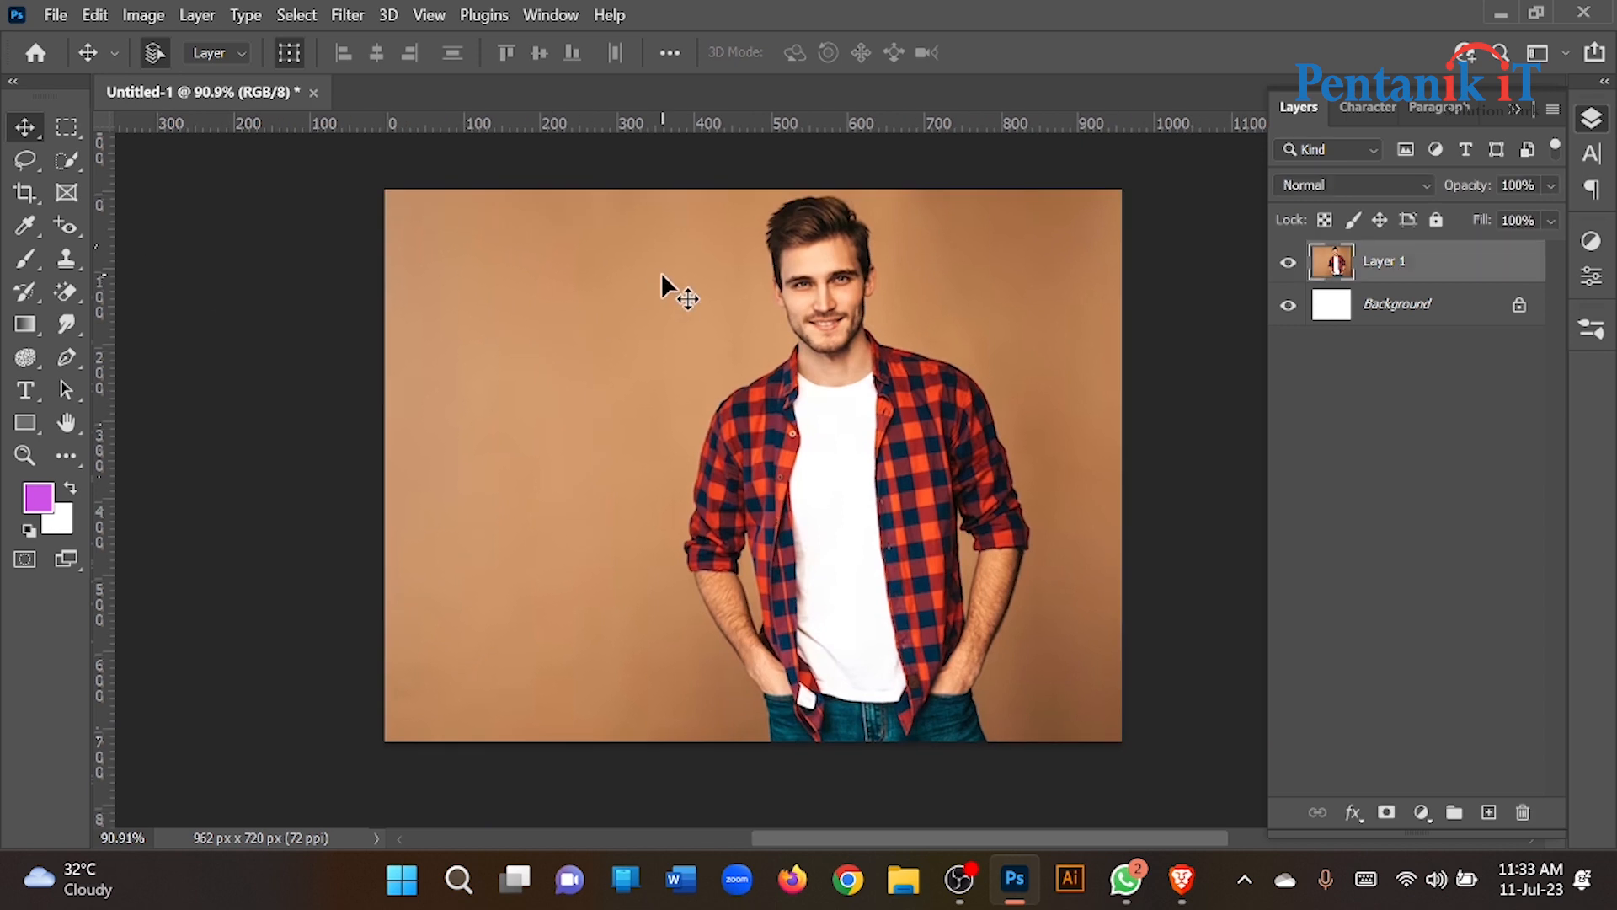
# Examine the cropped photo of the man up close and as a whole.
pyautogui.scroll(-3, 733, 337)
pyautogui.scroll(3, 733, 375)
pyautogui.scroll(3, 841, 317)
pyautogui.scroll(-1, 600, 320)
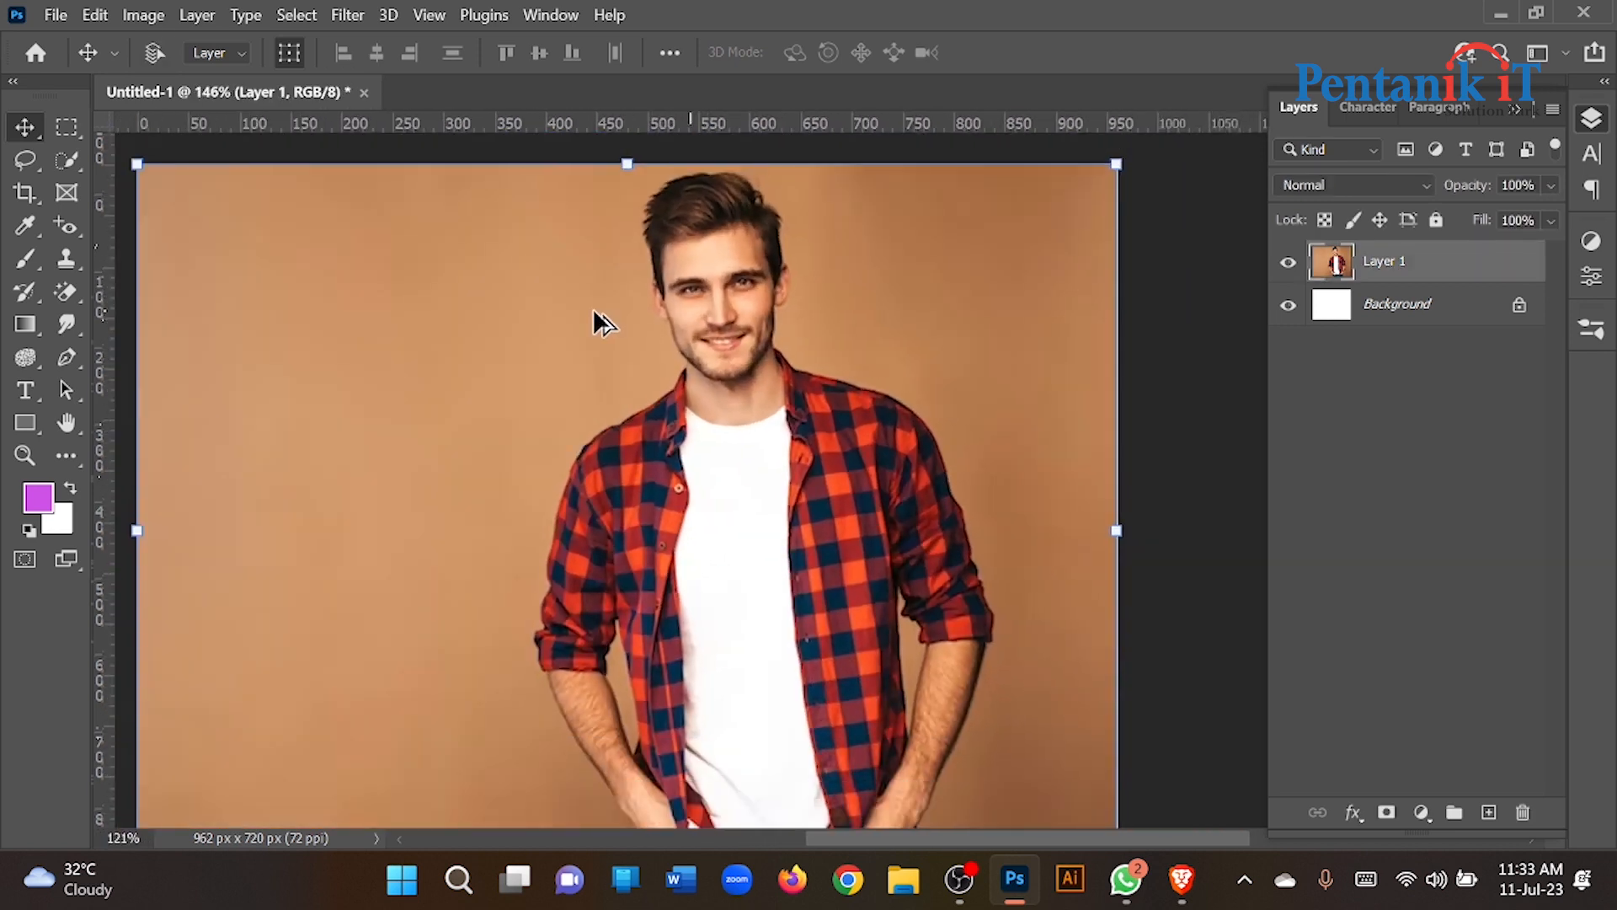
pyautogui.scroll(-1, 715, 217)
pyautogui.scroll(4, 758, 289)
pyautogui.scroll(-1, 762, 296)
pyautogui.scroll(-4, 762, 297)
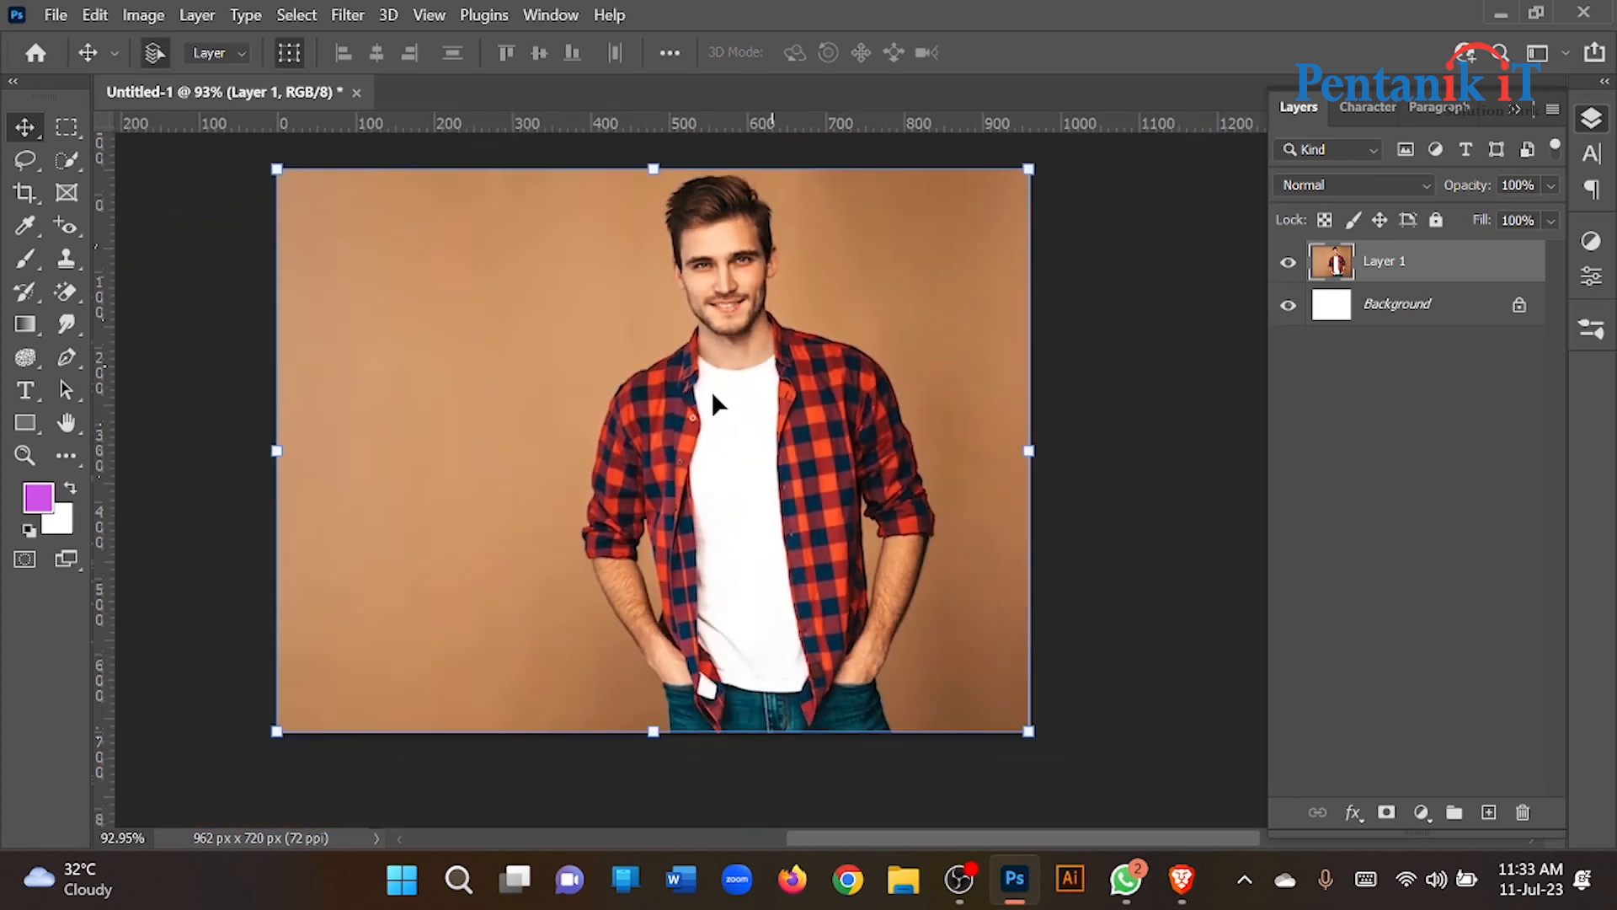
# Open the photo layer in the Camera Raw Filter and reposition its window so the edit settings are in view.
pyautogui.click(347, 16)
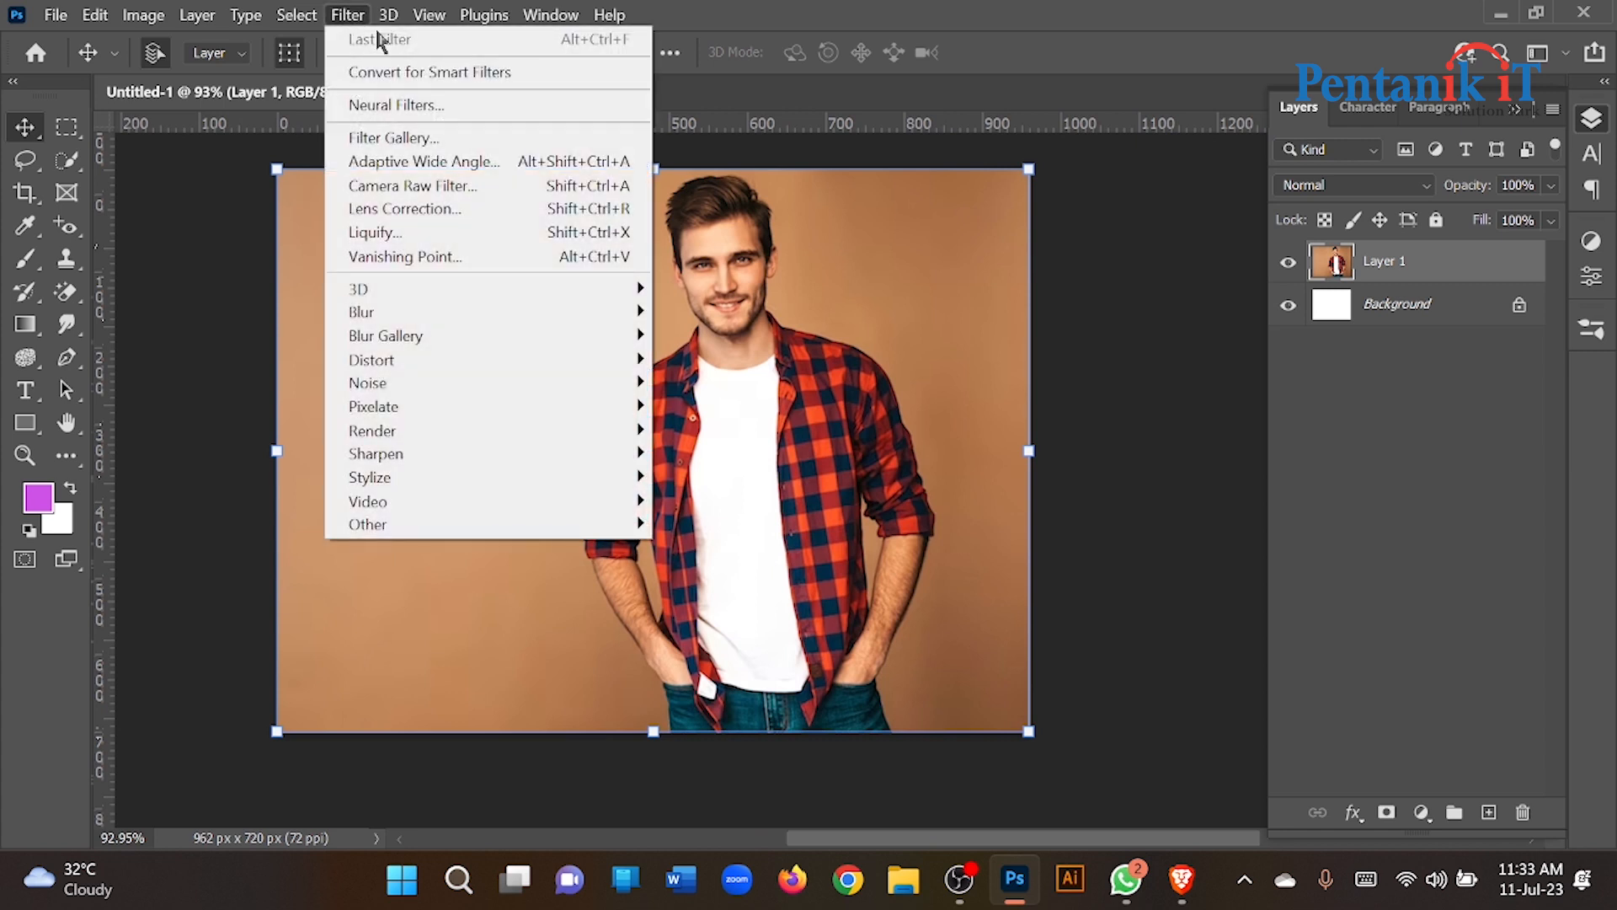
pyautogui.click(470, 185)
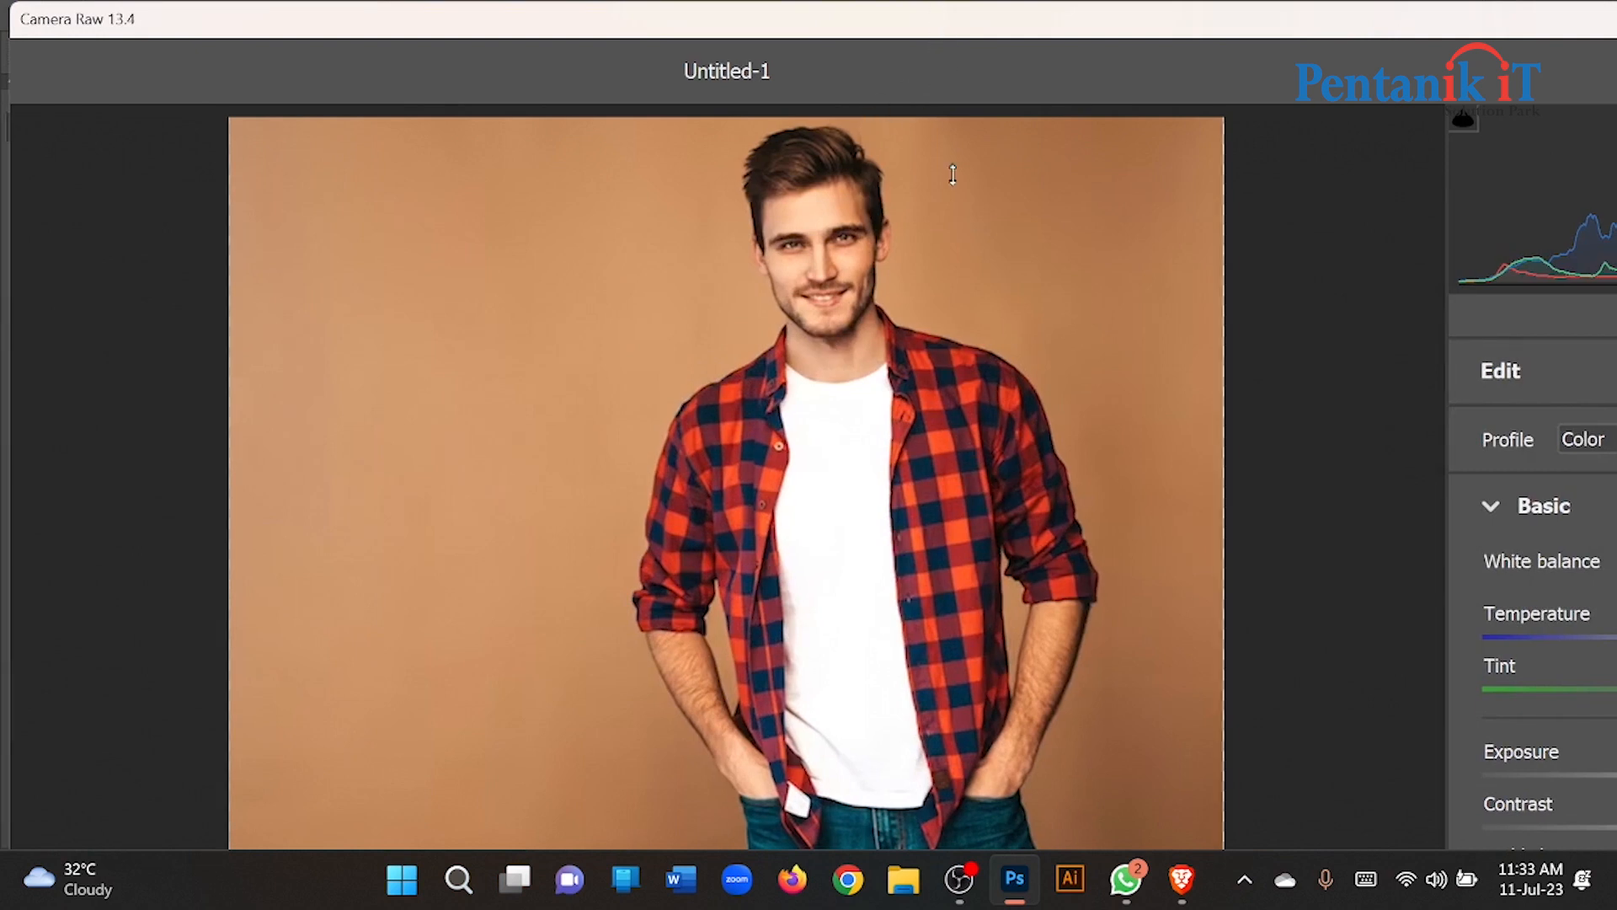
pyautogui.moveTo(1173, 33); pyautogui.dragTo(826, 27)
# Look through the Basic adjustments, from profile and white balance to exposure, blacks, texture and vibrance.
pyautogui.scroll(-4, 1374, 562)
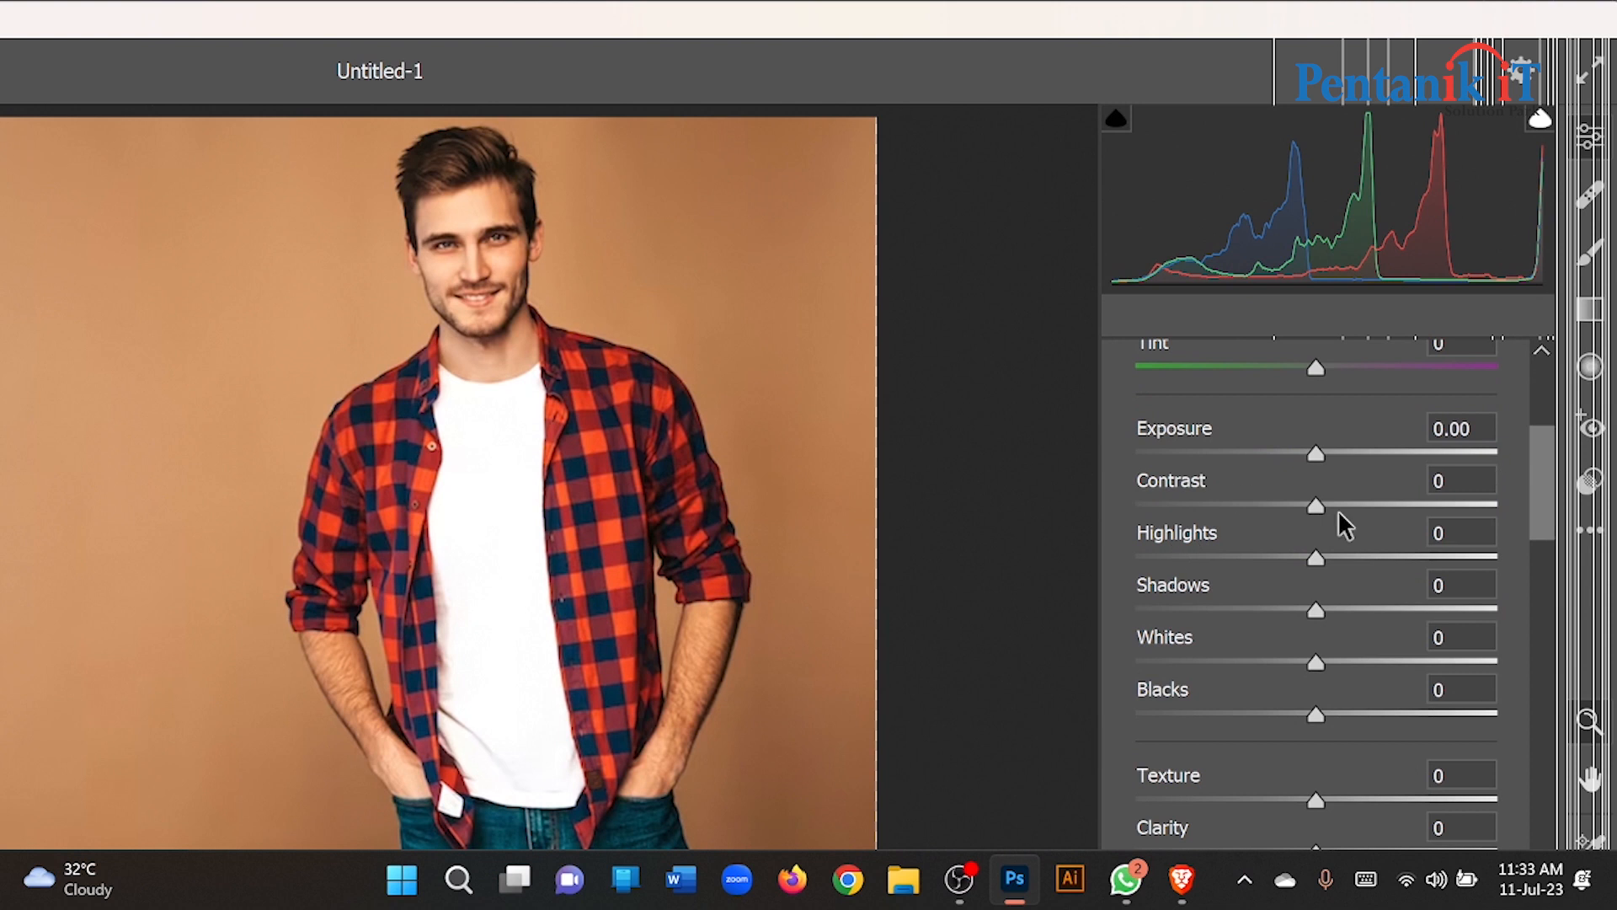
pyautogui.scroll(4, 1390, 552)
pyautogui.scroll(-6, 1393, 549)
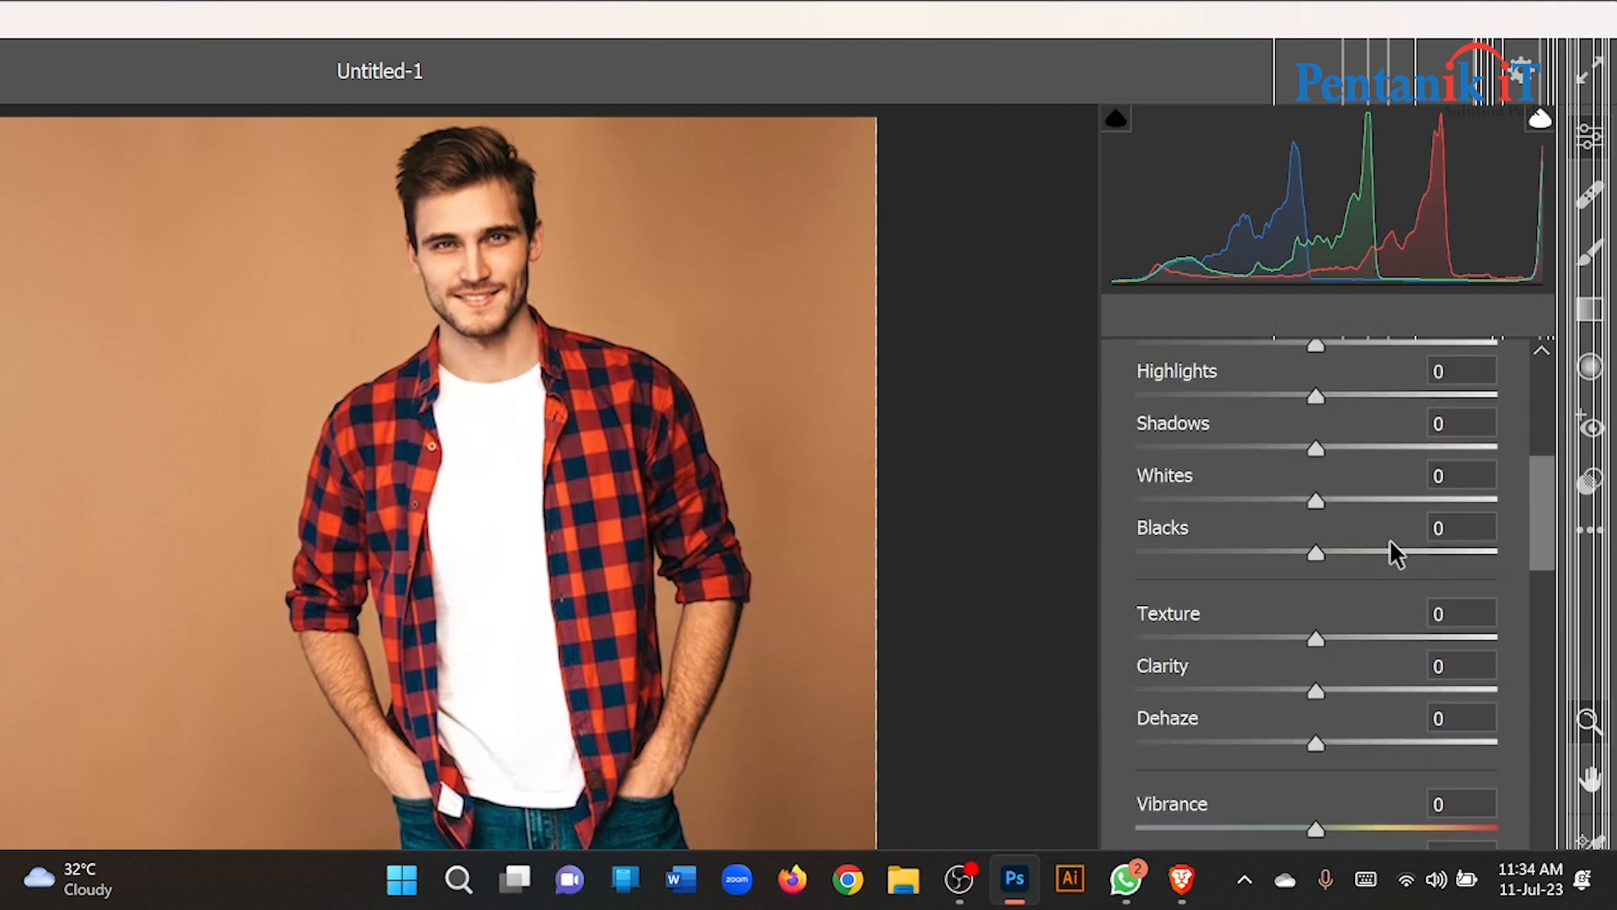
pyautogui.scroll(-4, 1391, 551)
pyautogui.scroll(7, 1394, 552)
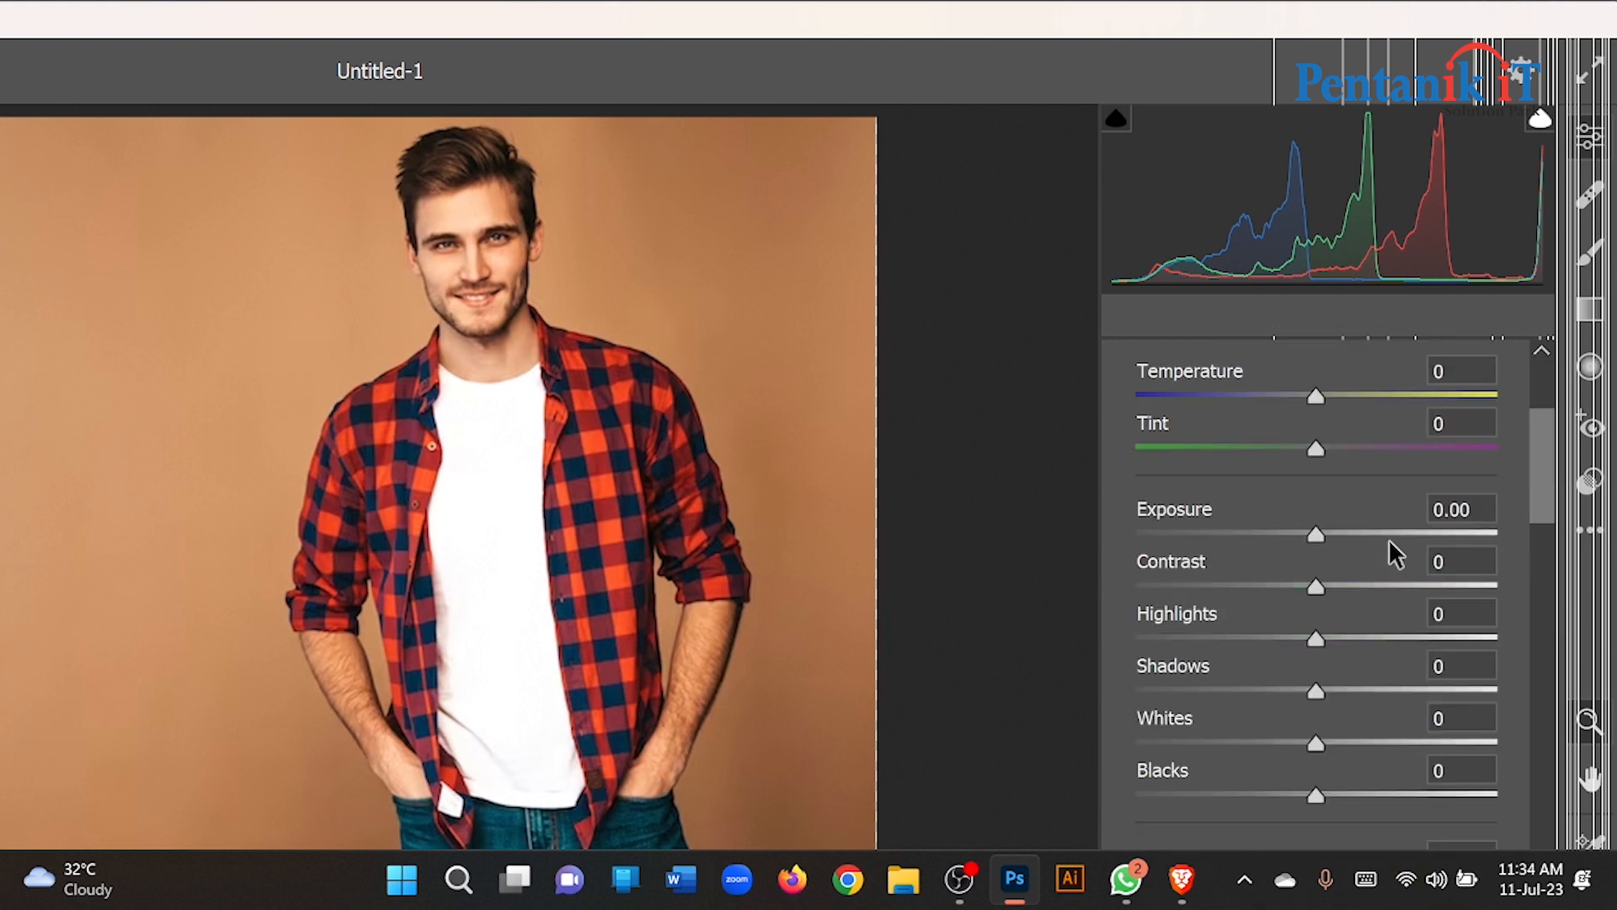
pyautogui.scroll(-1, 1390, 552)
pyautogui.scroll(1, 1336, 553)
pyautogui.scroll(3, 1419, 519)
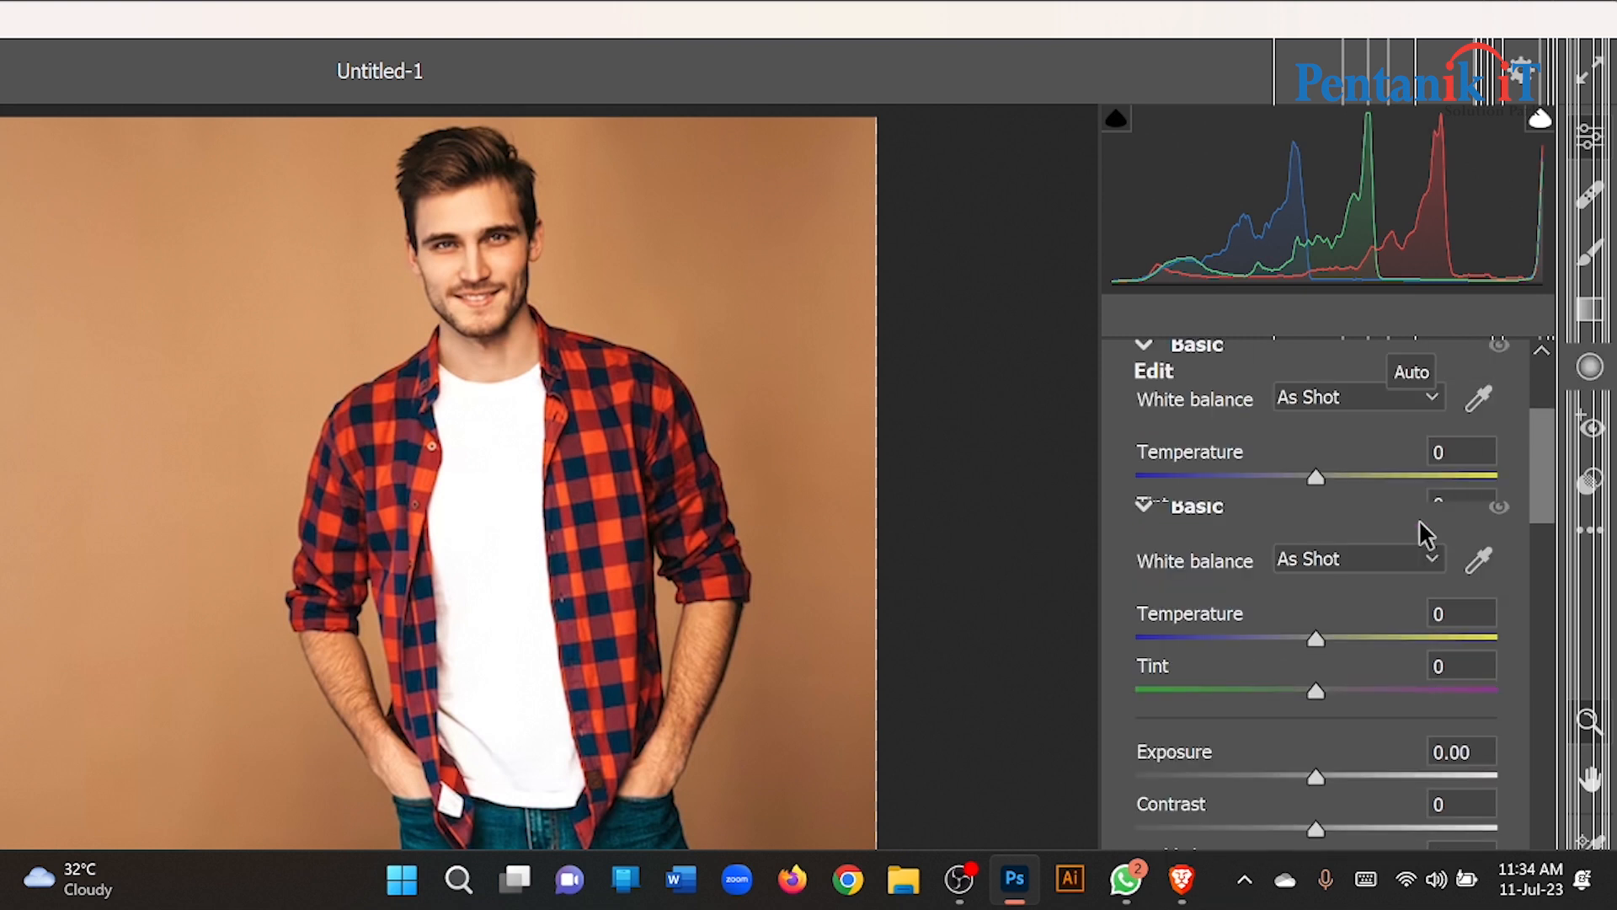
pyautogui.scroll(-3, 1382, 522)
pyautogui.scroll(2, 1373, 522)
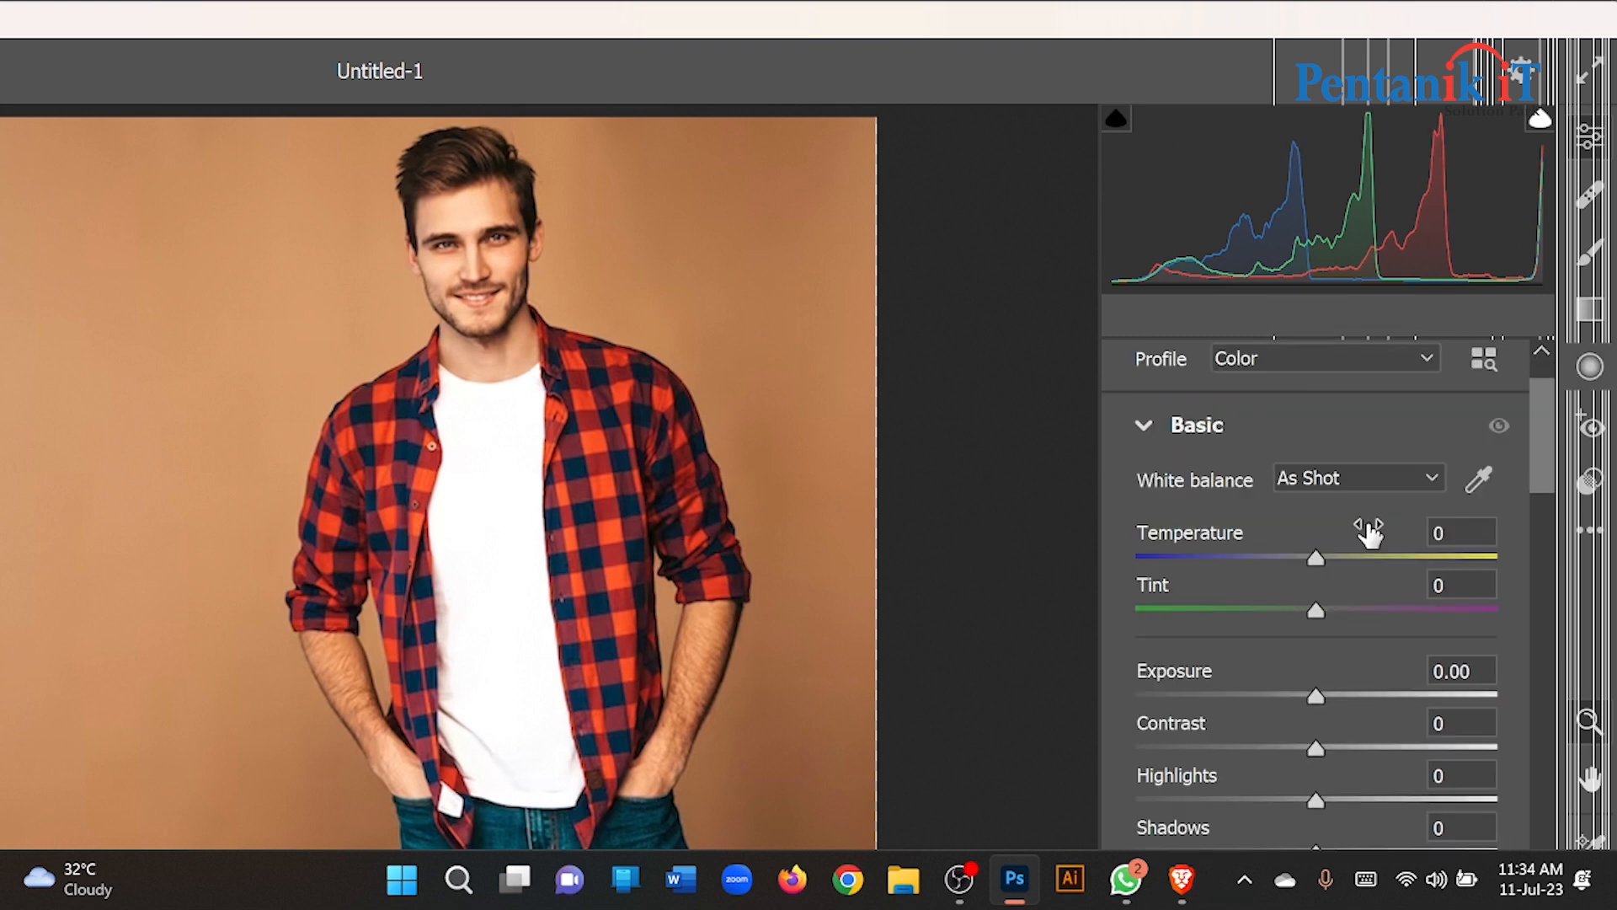
pyautogui.scroll(1, 1276, 510)
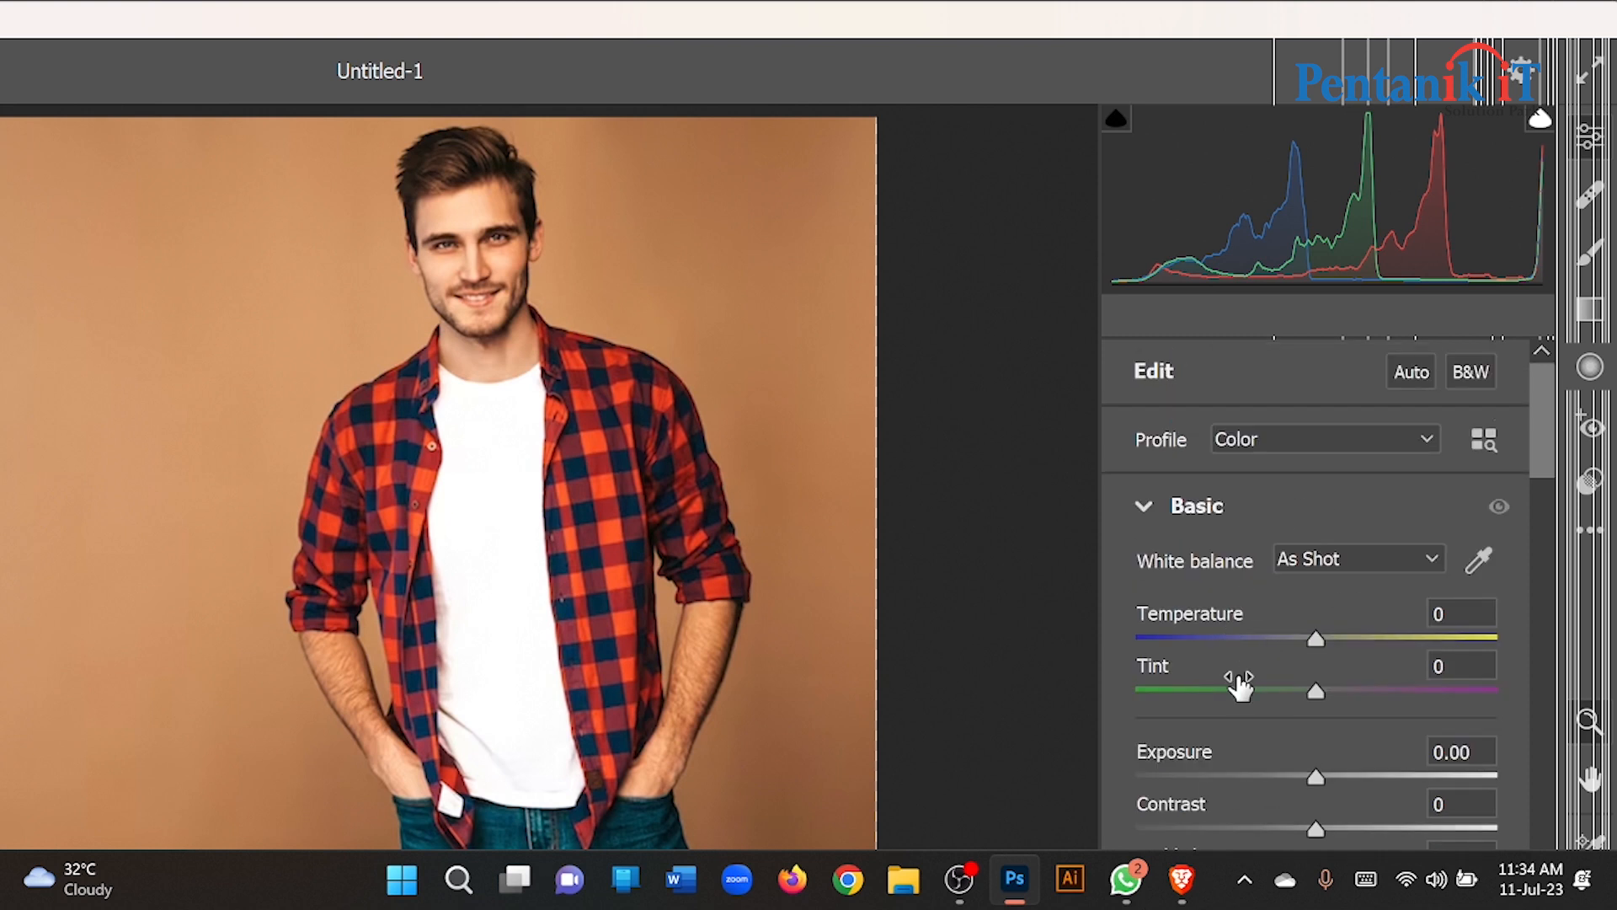
# Try the Monochrome profile on the photo and switch the profile back to Color.
pyautogui.click(1373, 435)
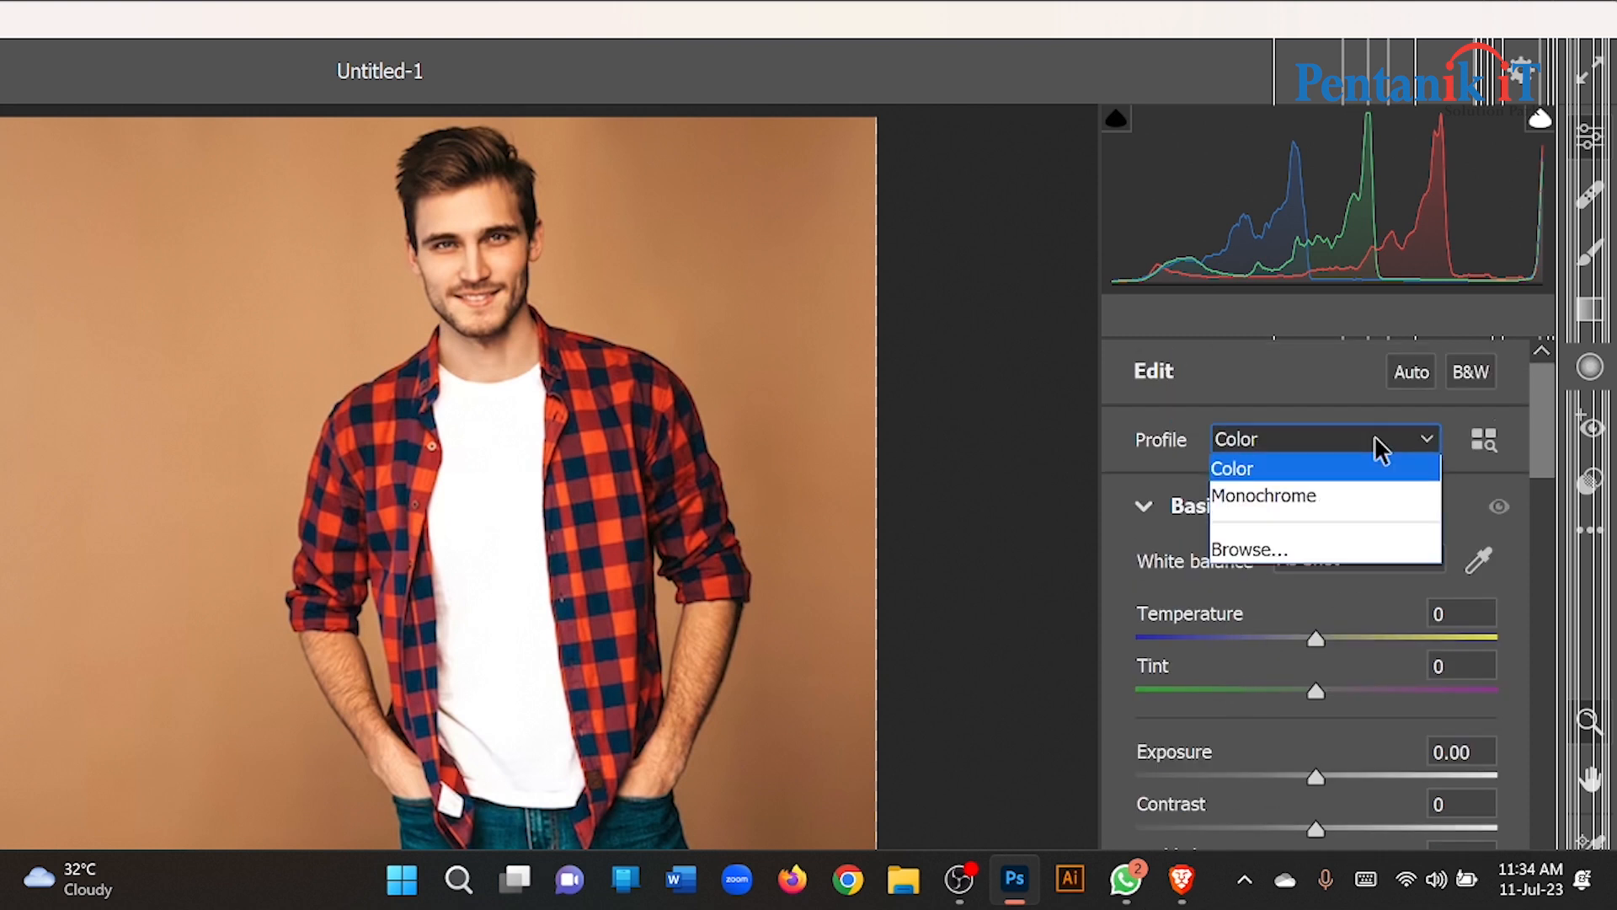
pyautogui.click(1326, 388)
pyautogui.scroll(-2, 1321, 442)
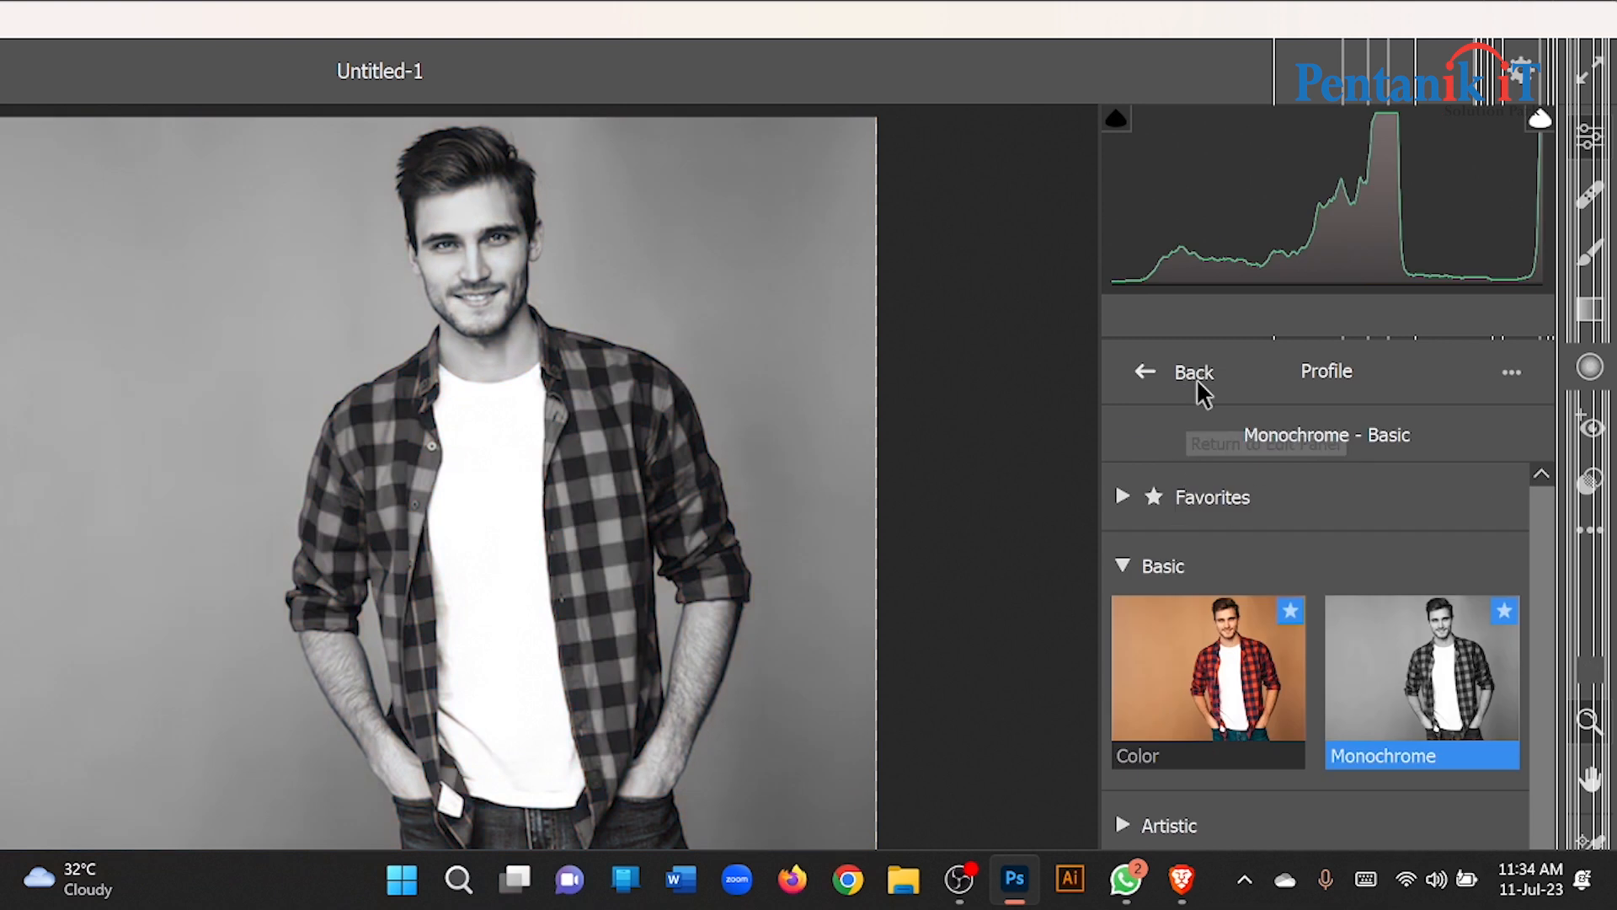
pyautogui.click(1142, 376)
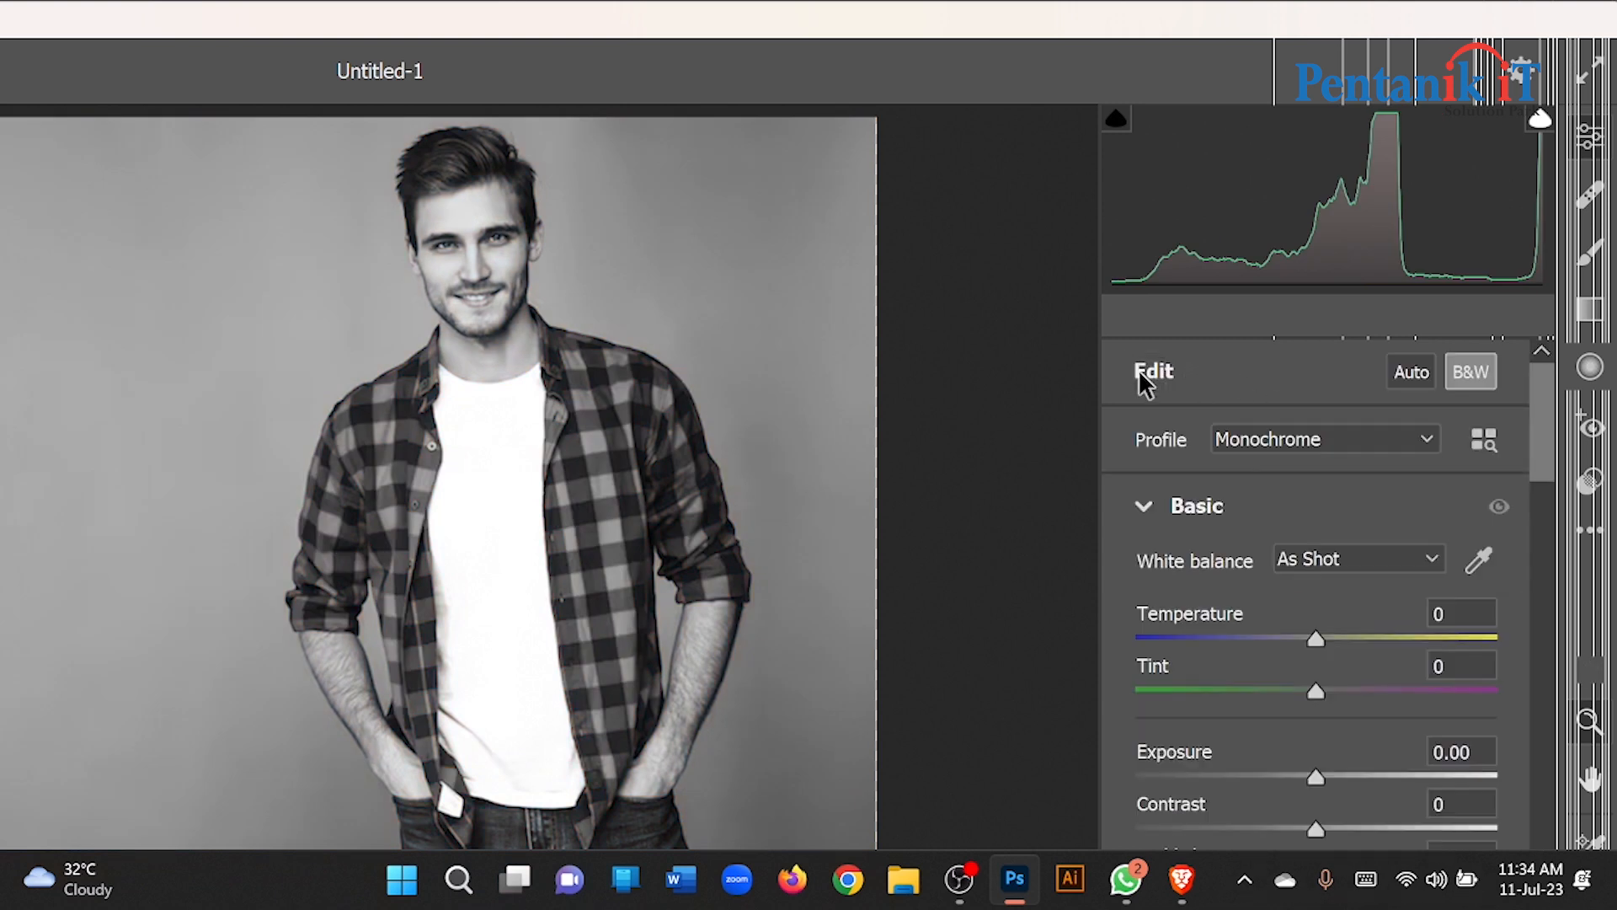
pyautogui.click(1315, 448)
pyautogui.click(1287, 463)
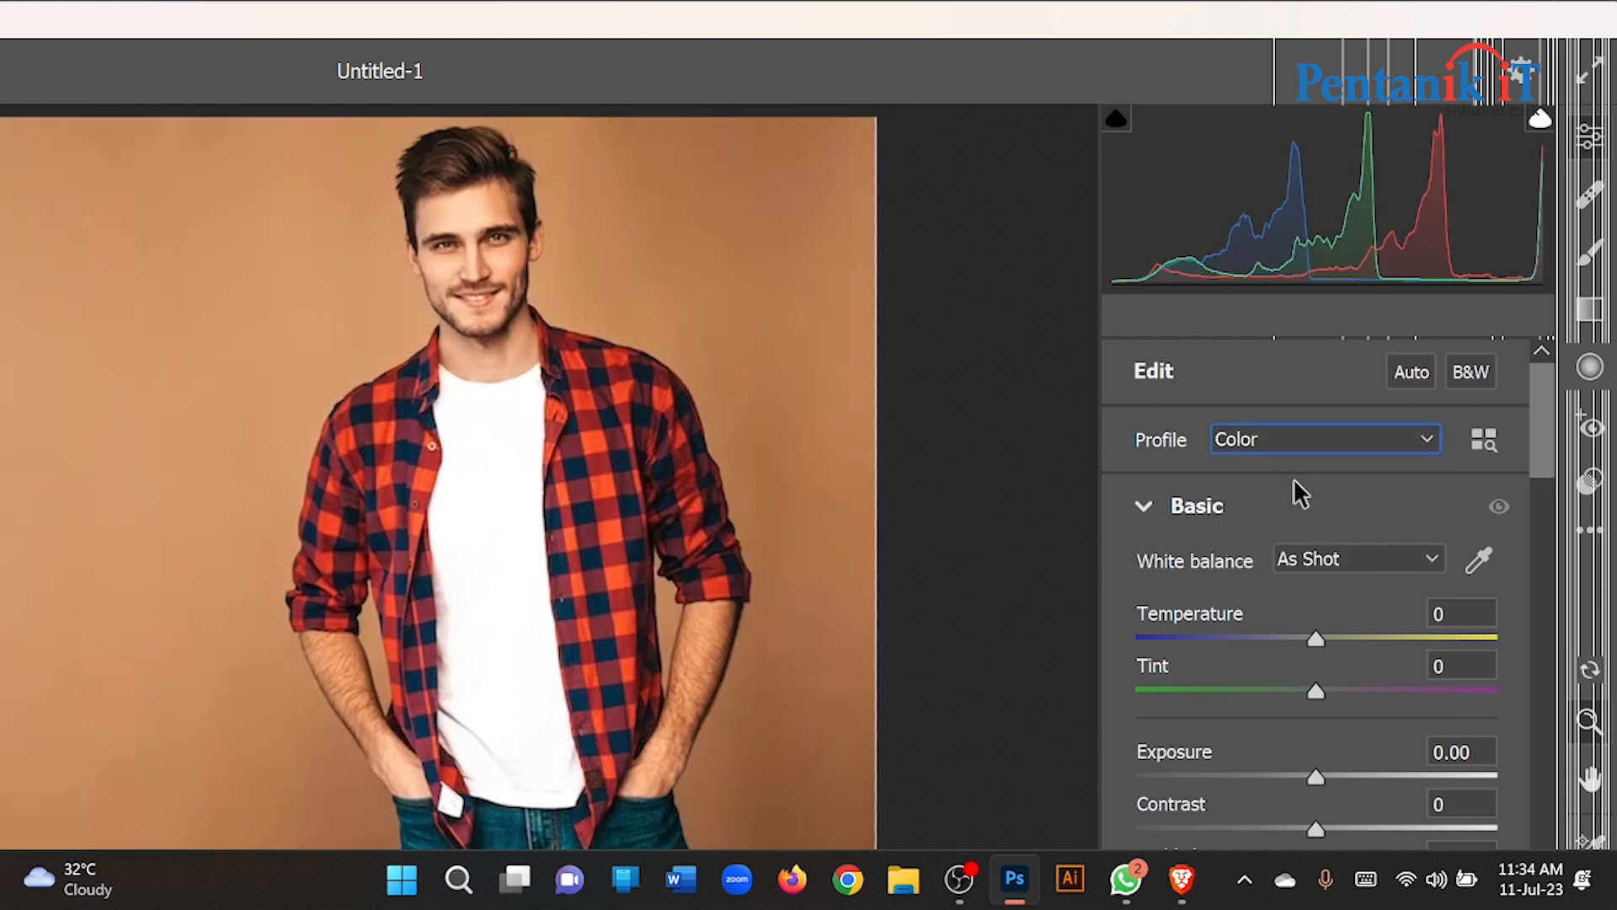
# Collapse the Basic adjustments and look through the Color Mixer's HSL hue and saturation settings.
pyautogui.click(1143, 506)
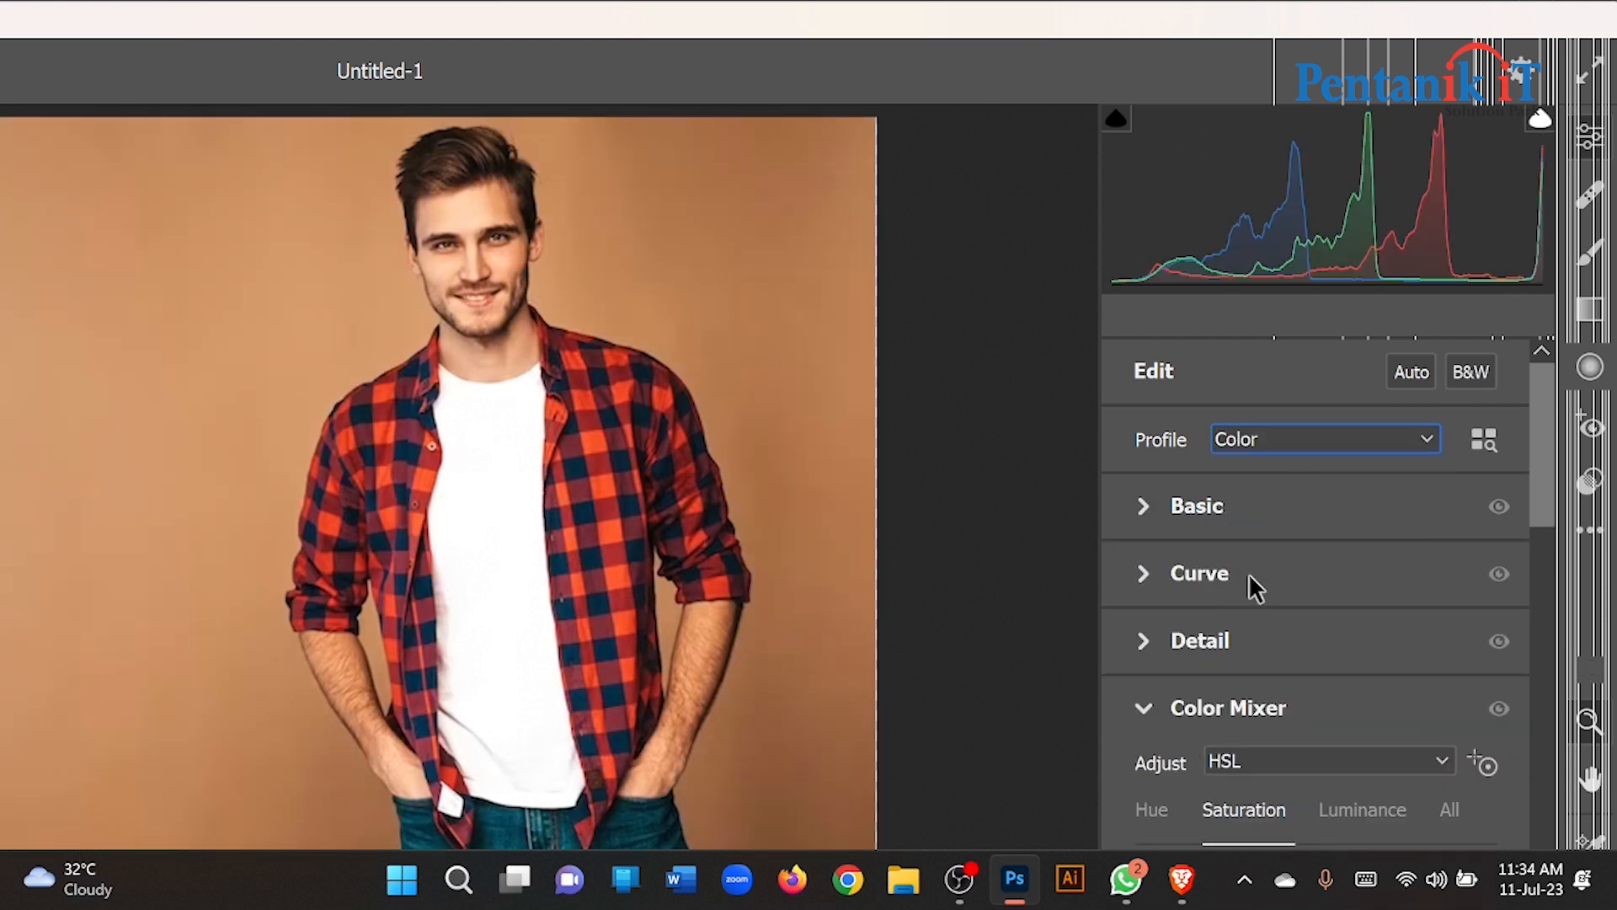
pyautogui.scroll(-3, 1221, 577)
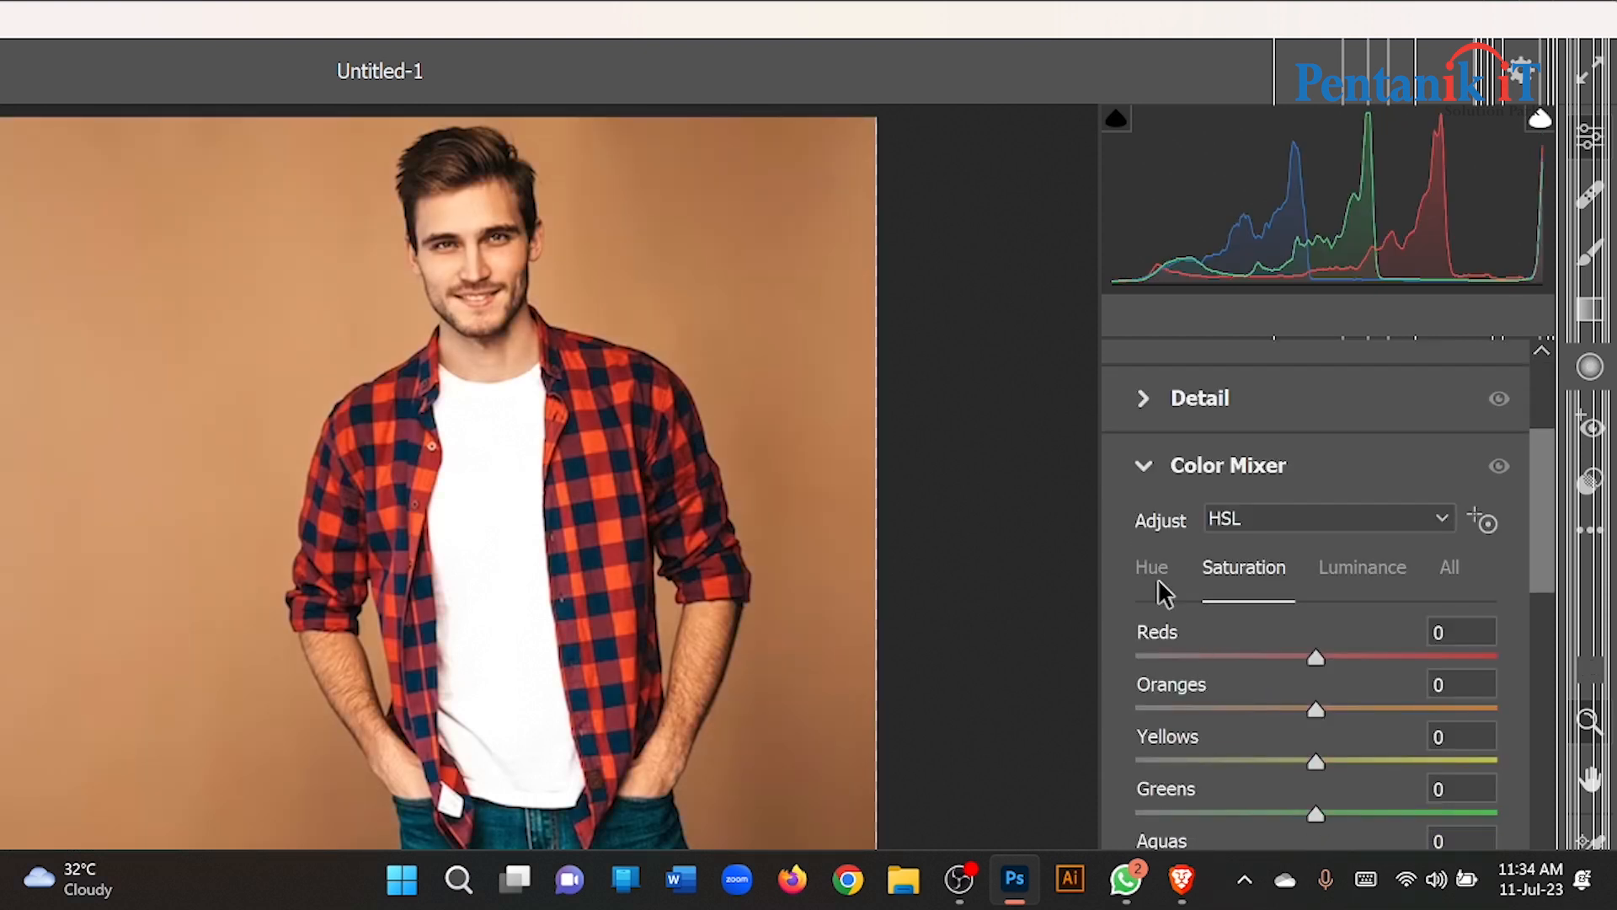
pyautogui.scroll(-2, 1158, 578)
pyautogui.click(1148, 406)
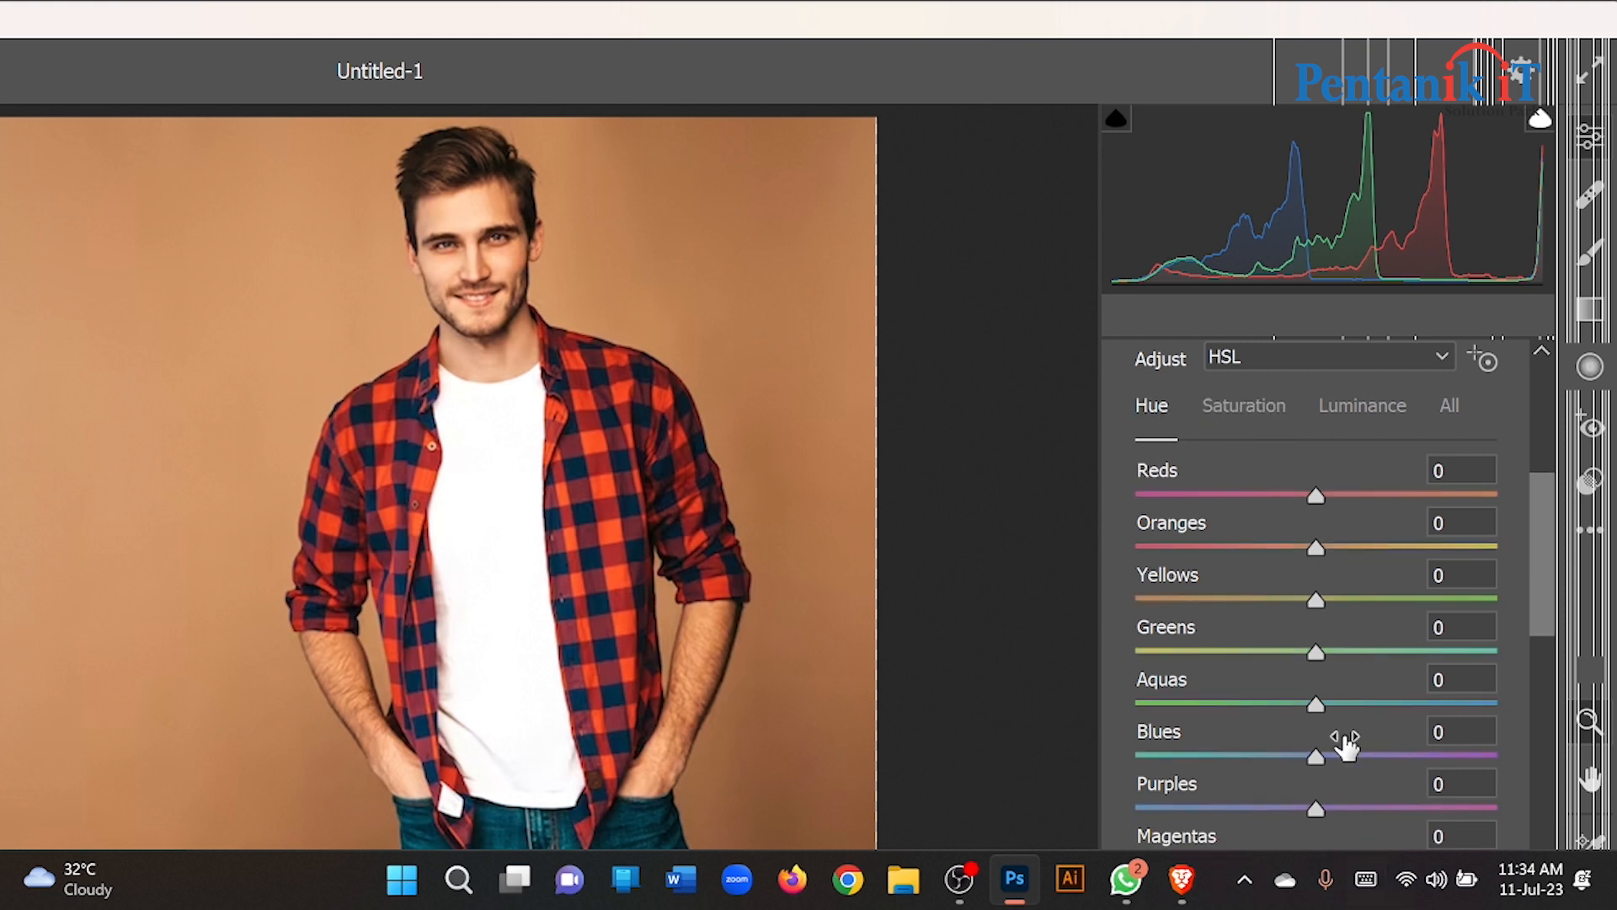
pyautogui.click(1260, 407)
pyautogui.scroll(-4, 1213, 589)
pyautogui.scroll(5, 1289, 674)
pyautogui.scroll(4, 1318, 589)
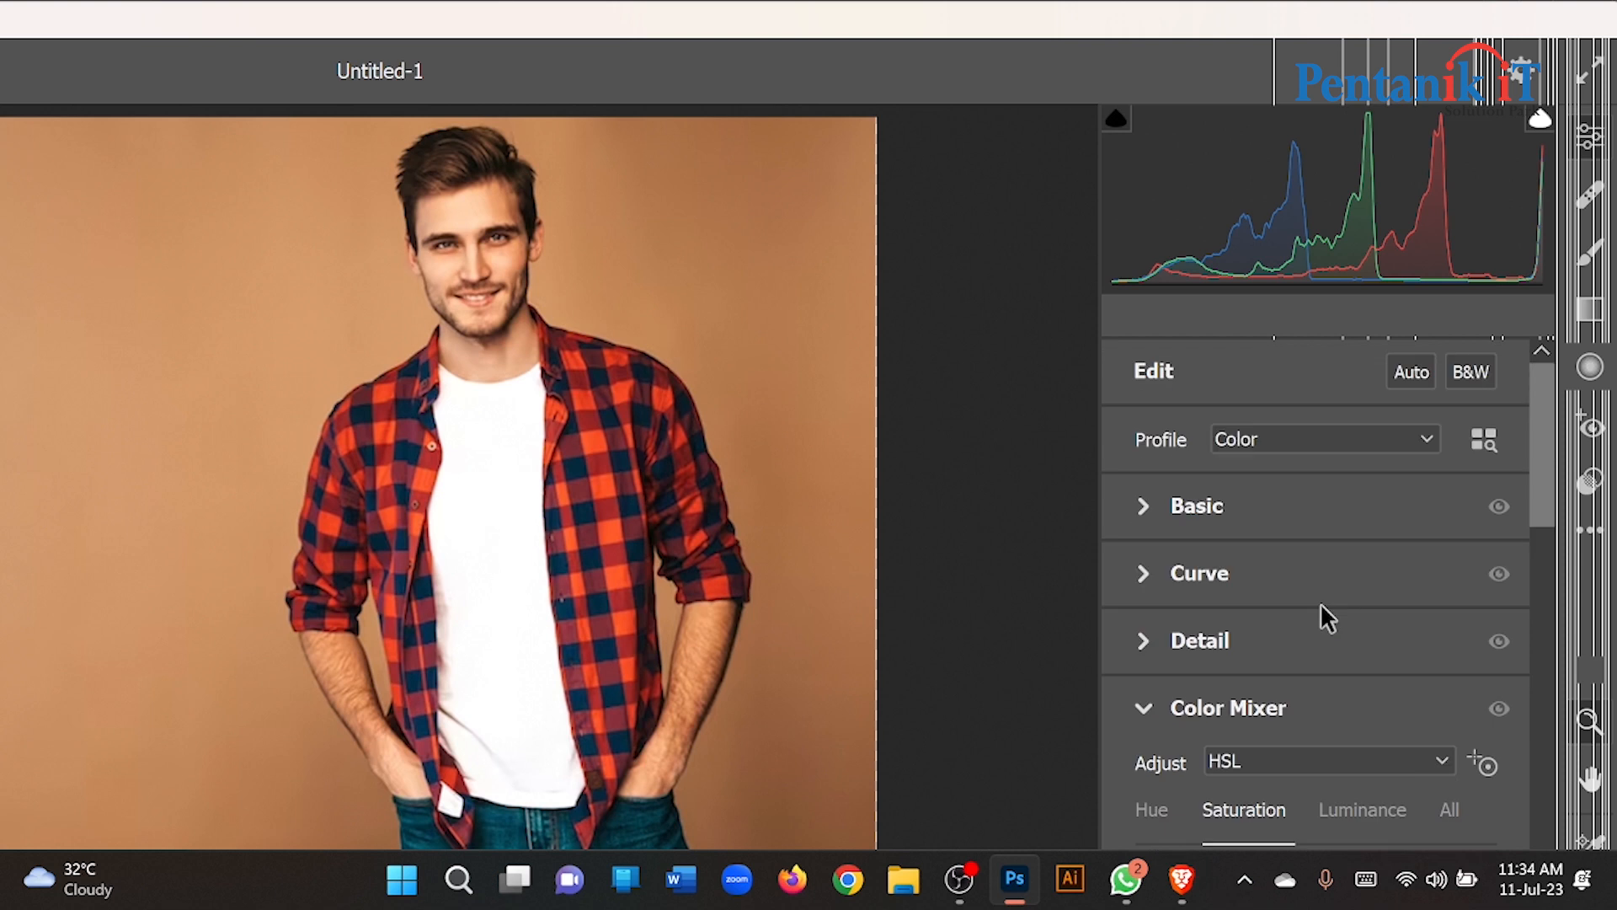
# In the Basic adjustments, raise exposure and shadows slightly, set saturation to +15 and lower the blacks a little.
pyautogui.click(1138, 509)
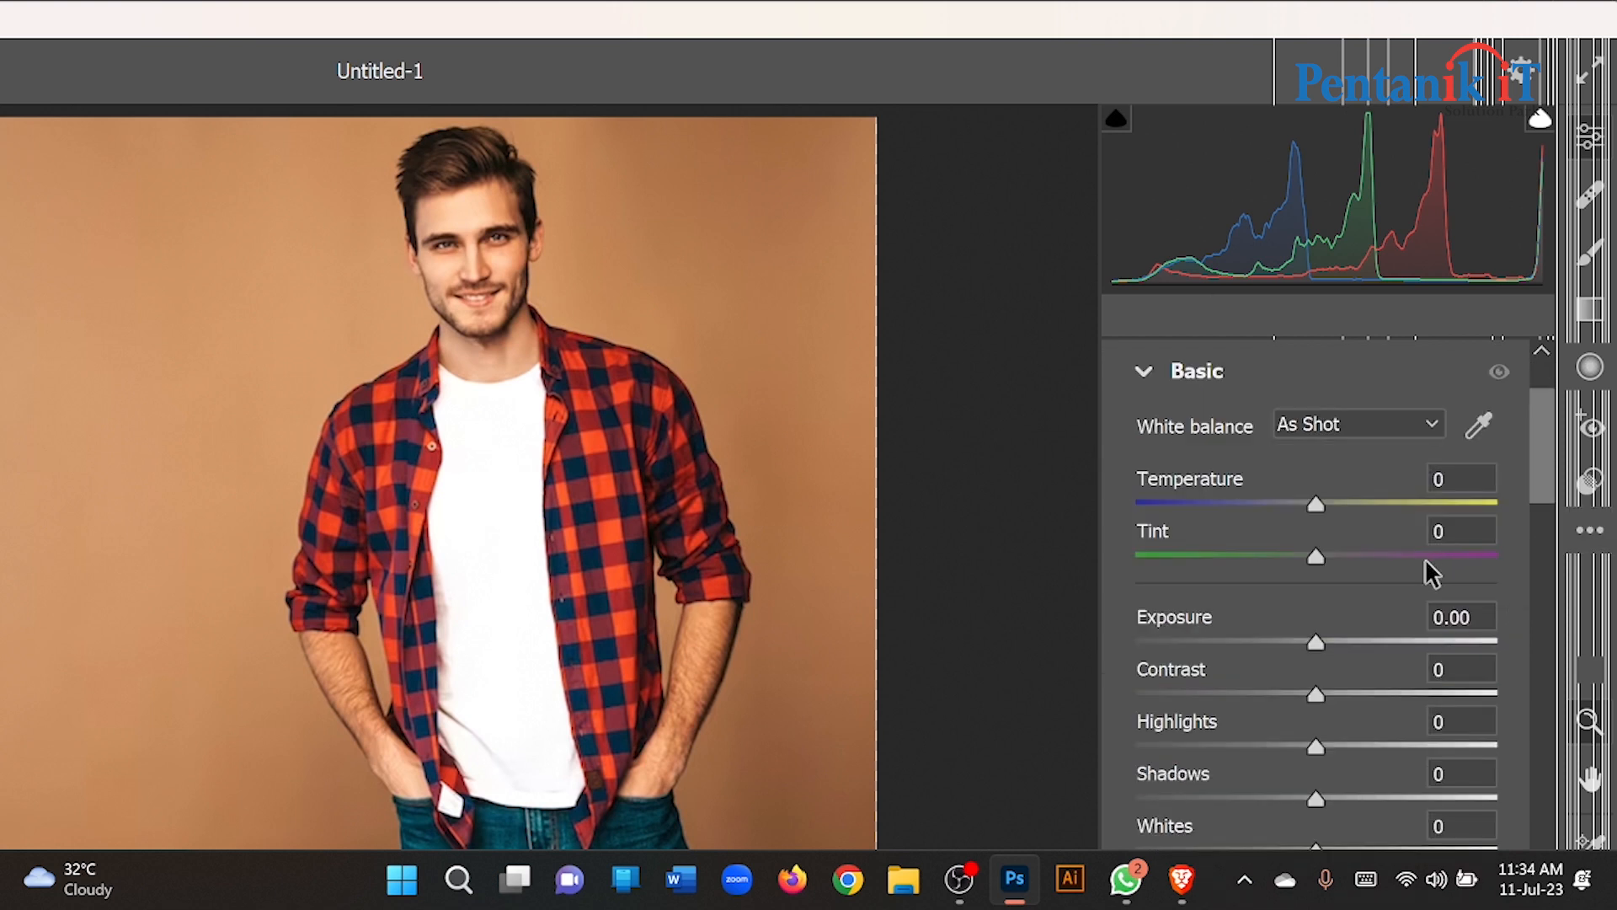
pyautogui.scroll(-2, 1420, 564)
pyautogui.moveTo(1322, 484); pyautogui.dragTo(1331, 480)
pyautogui.scroll(-1, 1345, 523)
pyautogui.moveTo(1312, 556); pyautogui.dragTo(1349, 556)
pyautogui.scroll(-3, 1329, 584)
pyautogui.moveTo(1318, 745)
pyautogui.mouseDown()
pyautogui.moveTo(1356, 745)
pyautogui.moveTo(1339, 741)
pyautogui.mouseUp()
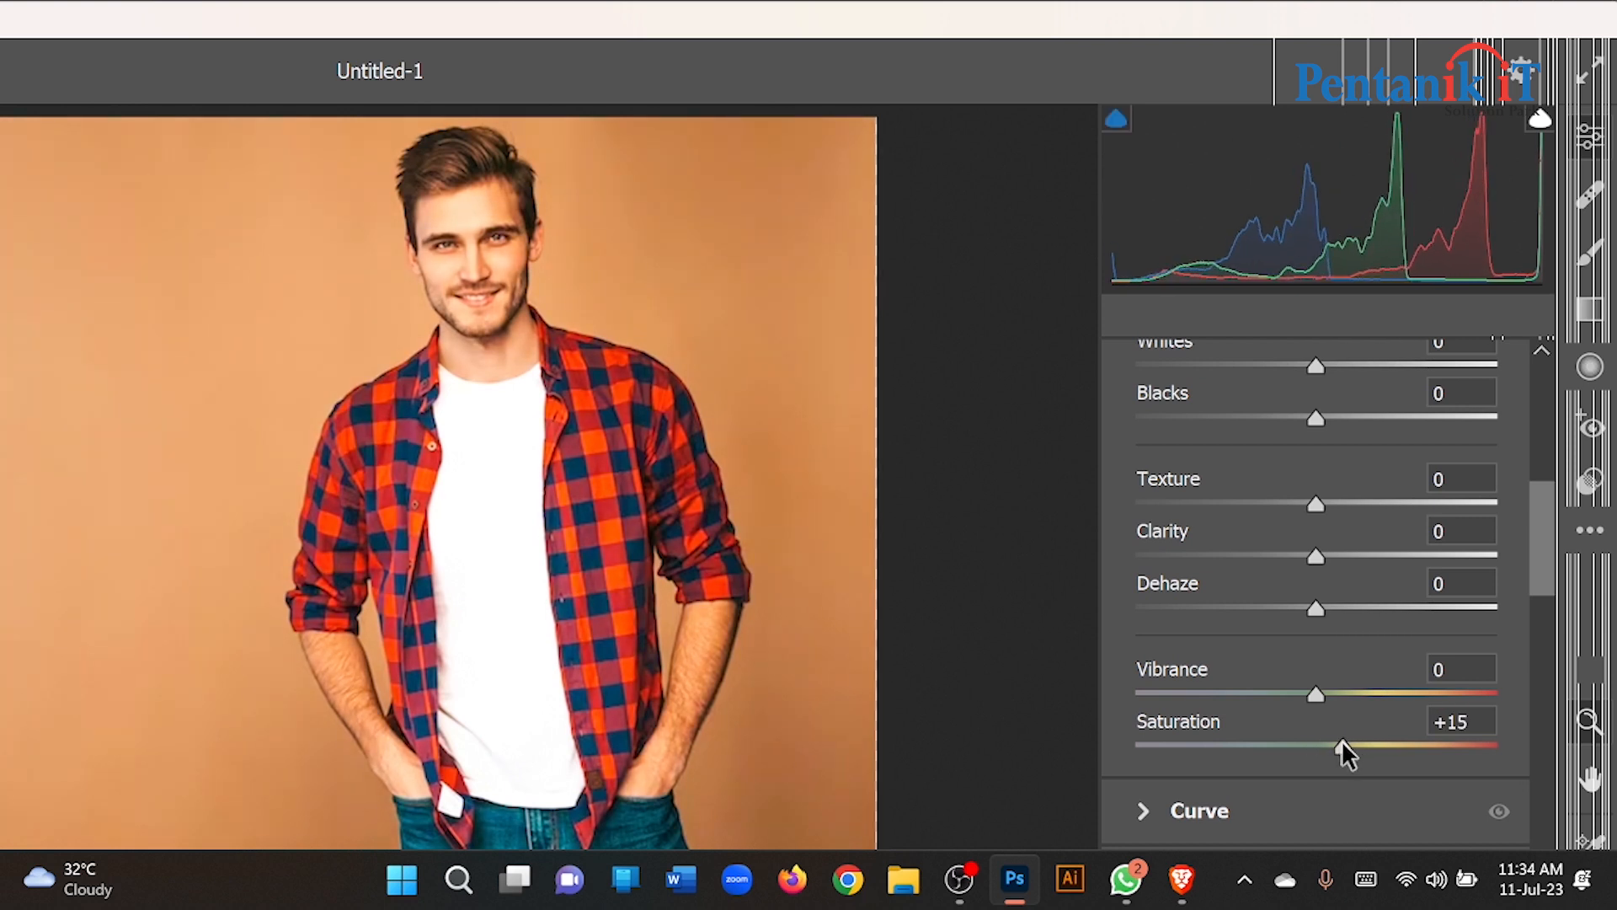
pyautogui.scroll(1, 1336, 699)
pyautogui.moveTo(1311, 498)
pyautogui.mouseDown()
pyautogui.moveTo(1286, 497)
pyautogui.moveTo(1339, 497)
pyautogui.moveTo(1286, 495)
pyautogui.mouseUp()
# Adjust the reds in the Color Mixer, setting their luminance to -14.
pyautogui.scroll(-6, 1282, 505)
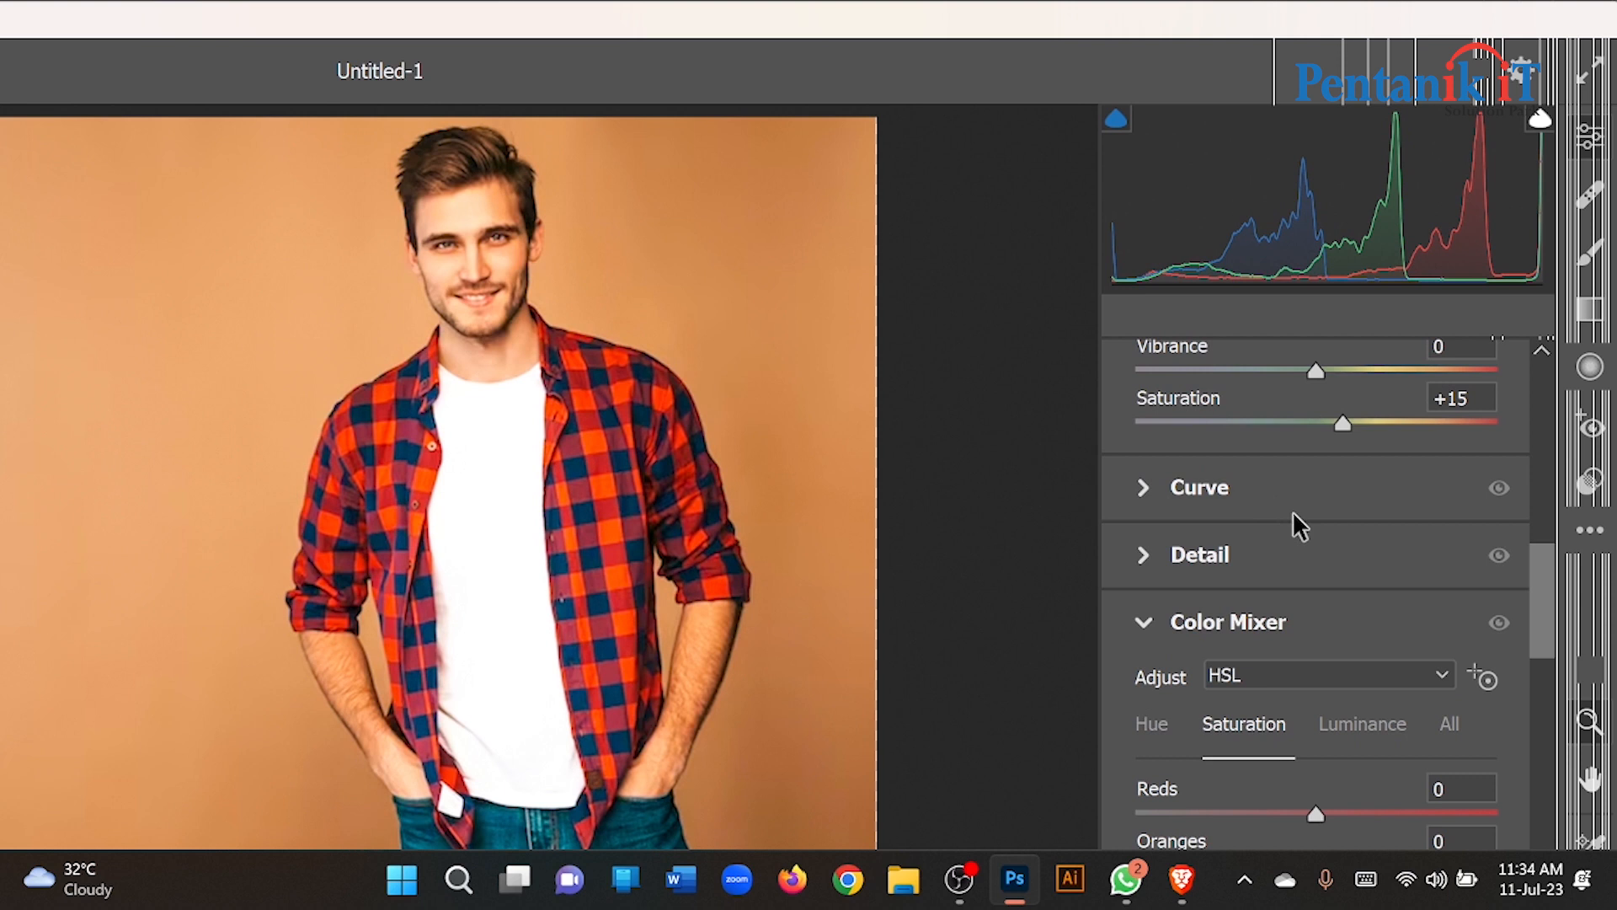
pyautogui.moveTo(1311, 569); pyautogui.dragTo(1347, 571)
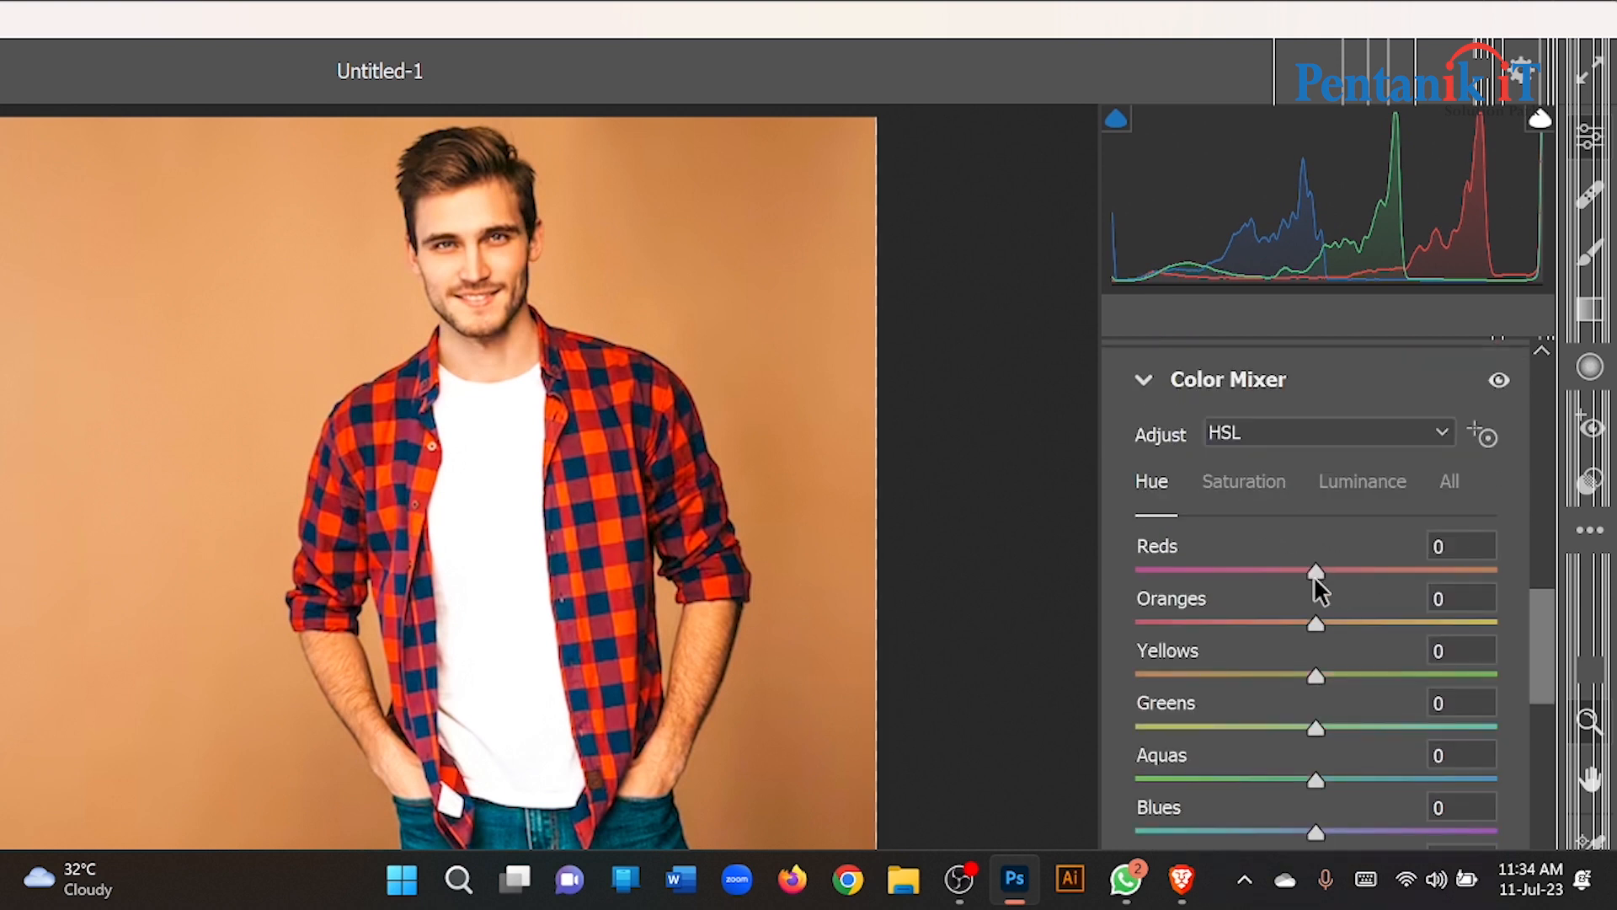
pyautogui.moveTo(1321, 573); pyautogui.dragTo(1287, 574)
pyautogui.click(1339, 494)
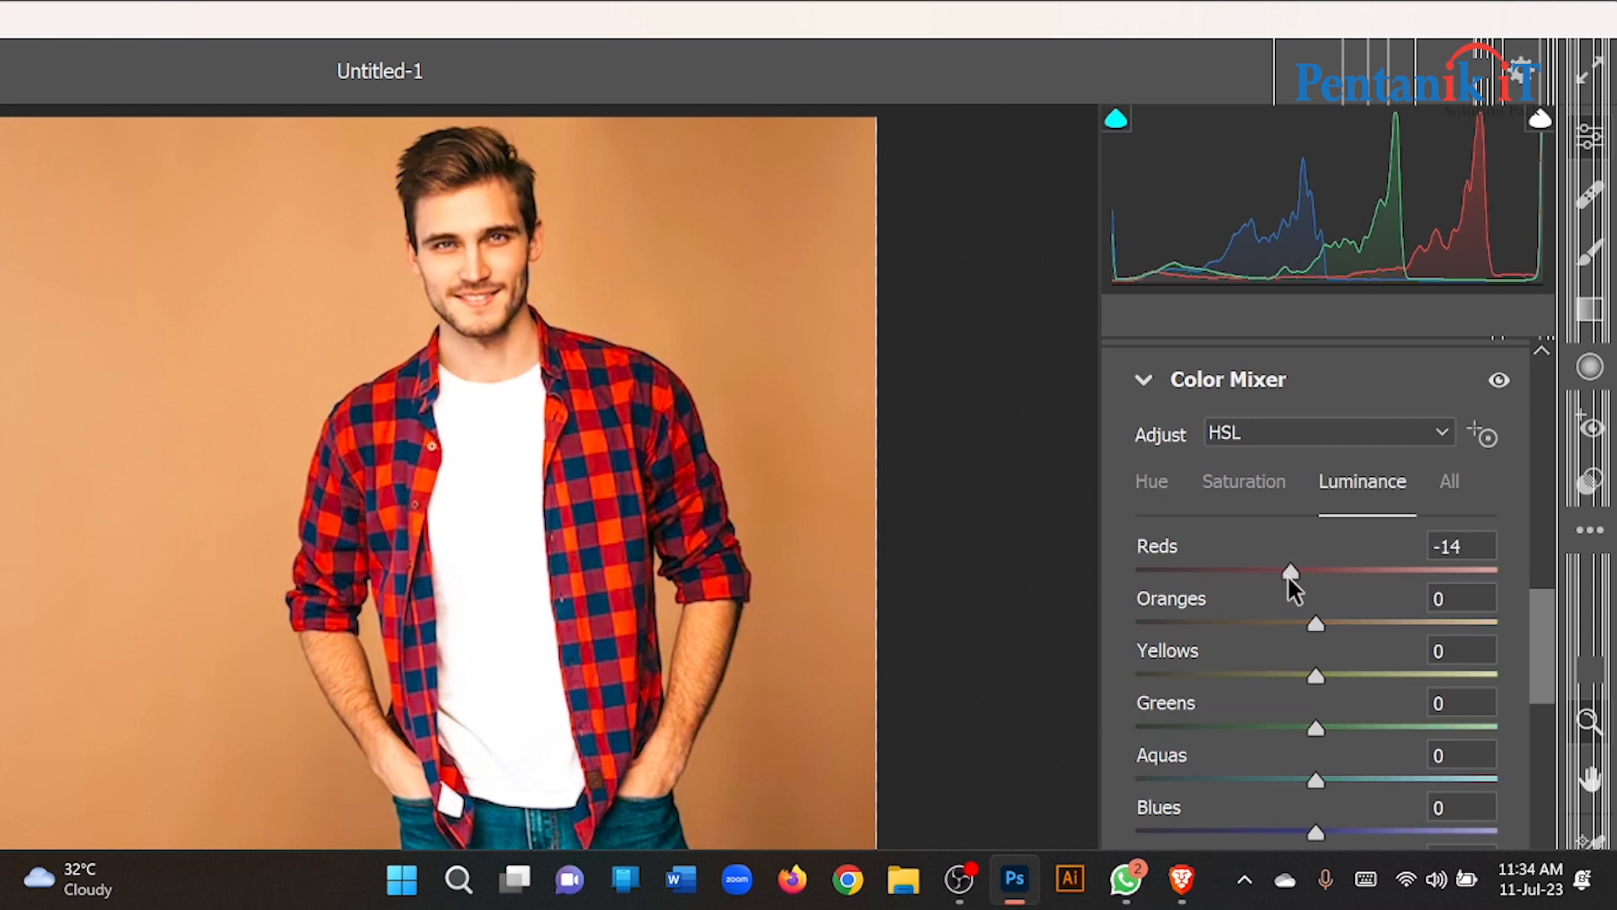
# Set the luminance of the oranges to -14 in the Color Mixer.
pyautogui.scroll(-5, 1287, 575)
pyautogui.scroll(-9, 1299, 563)
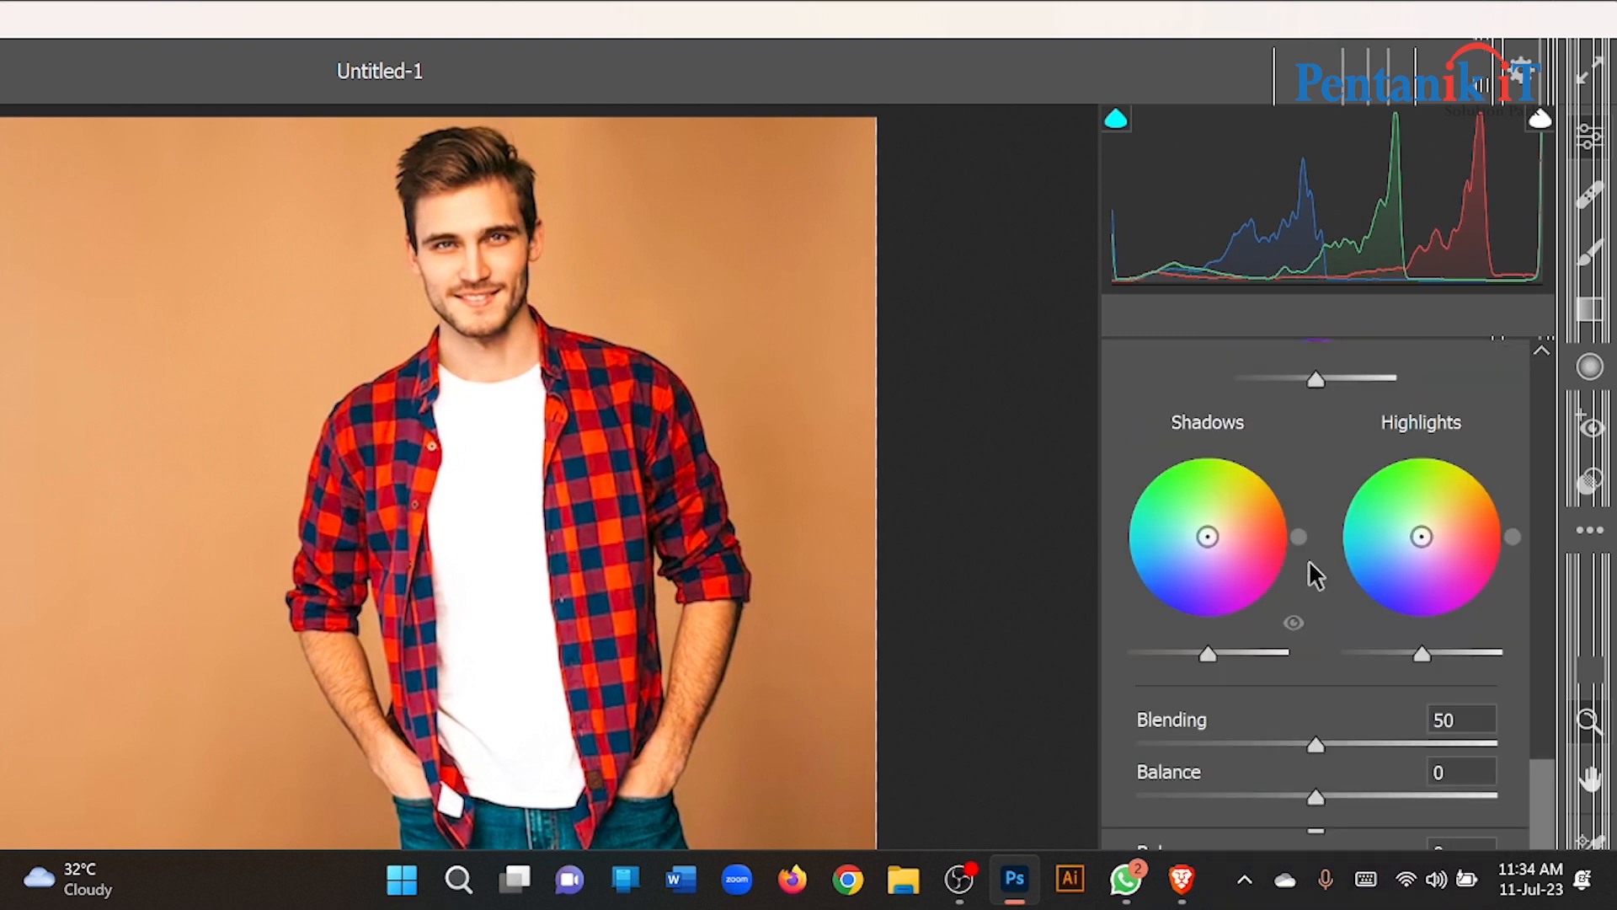
pyautogui.scroll(12, 1312, 574)
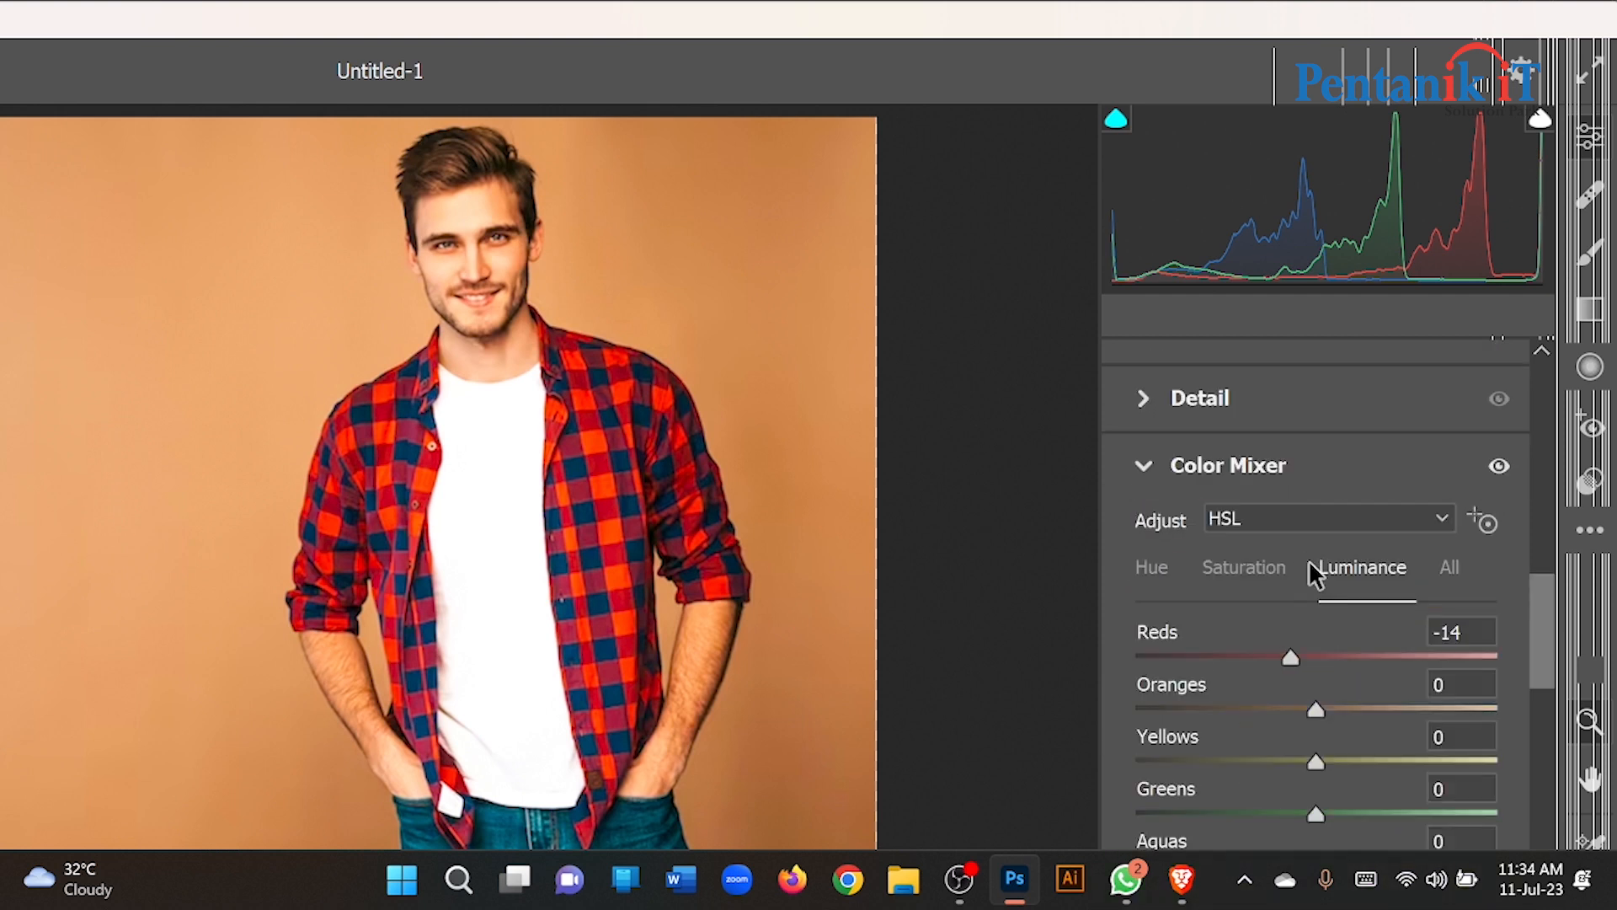
pyautogui.moveTo(1316, 546)
pyautogui.mouseDown()
pyautogui.moveTo(1340, 546)
pyautogui.moveTo(1289, 546)
pyautogui.mouseUp()
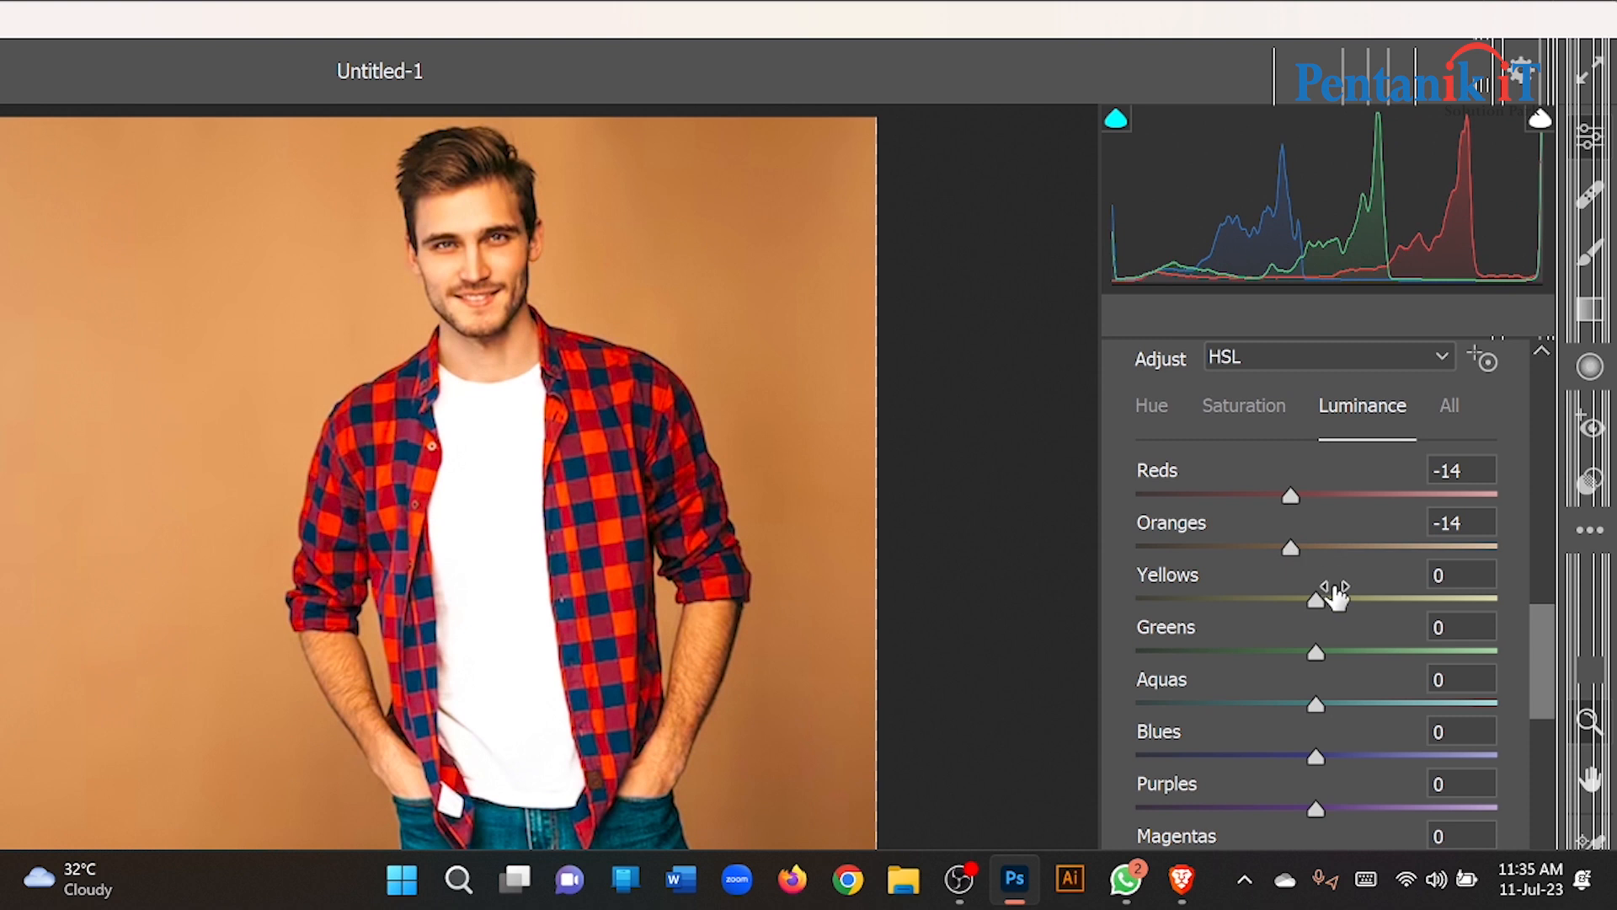
# In the Color Mixer, set the luminance of the yellows to -11 and slightly lower the saturation of the oranges.
pyautogui.moveTo(1322, 600)
pyautogui.mouseDown()
pyautogui.moveTo(1344, 598)
pyautogui.moveTo(1297, 598)
pyautogui.mouseUp()
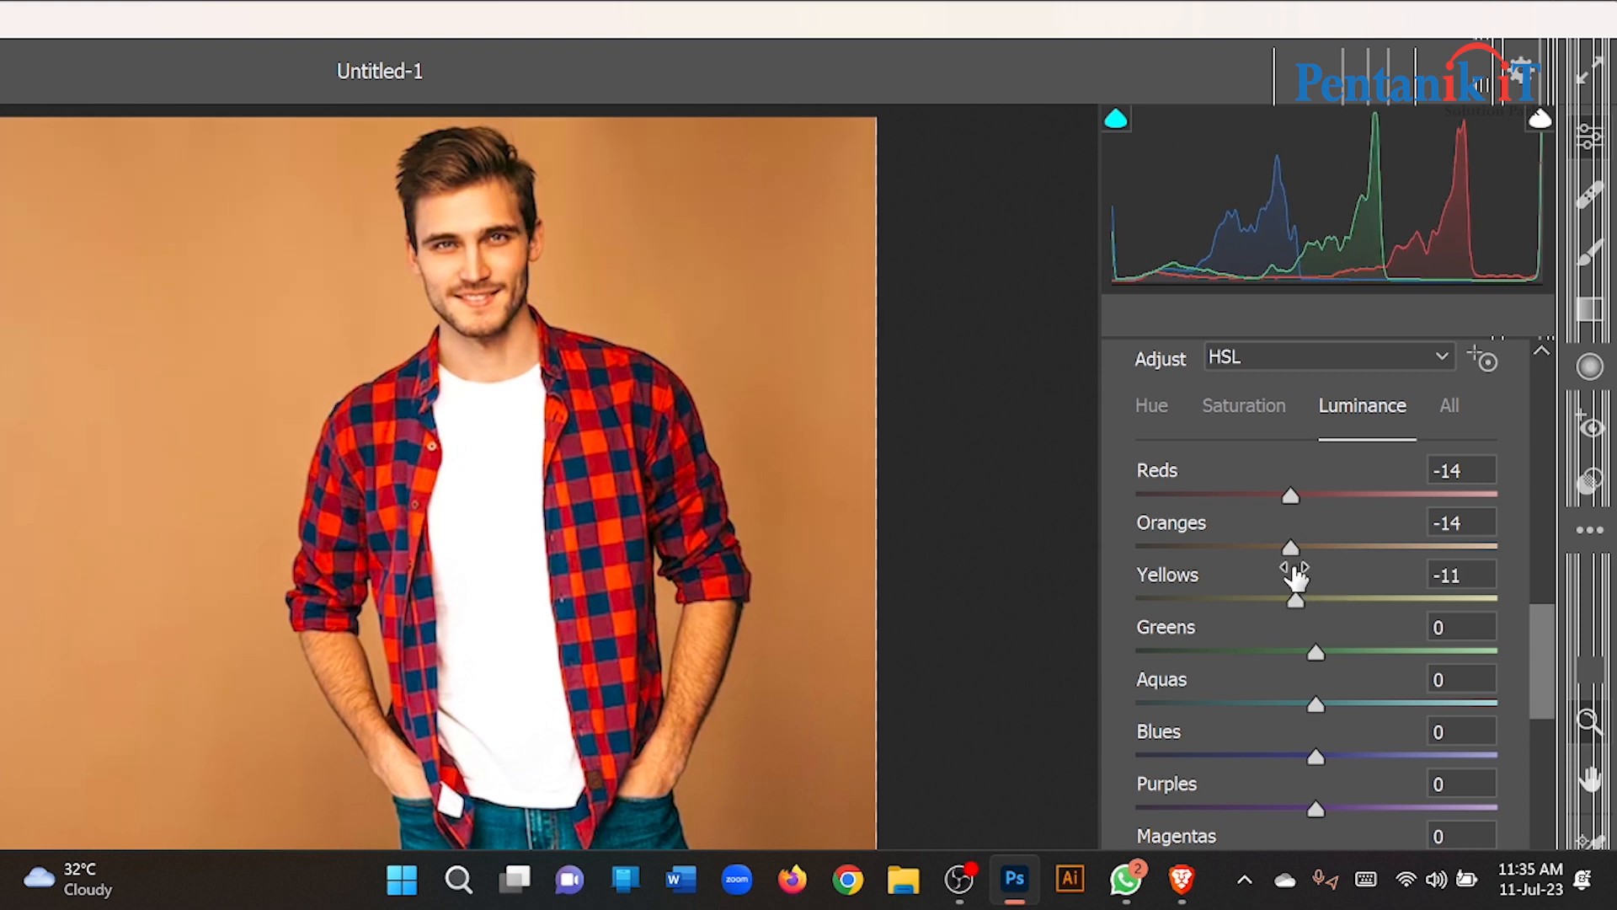
pyautogui.click(1249, 404)
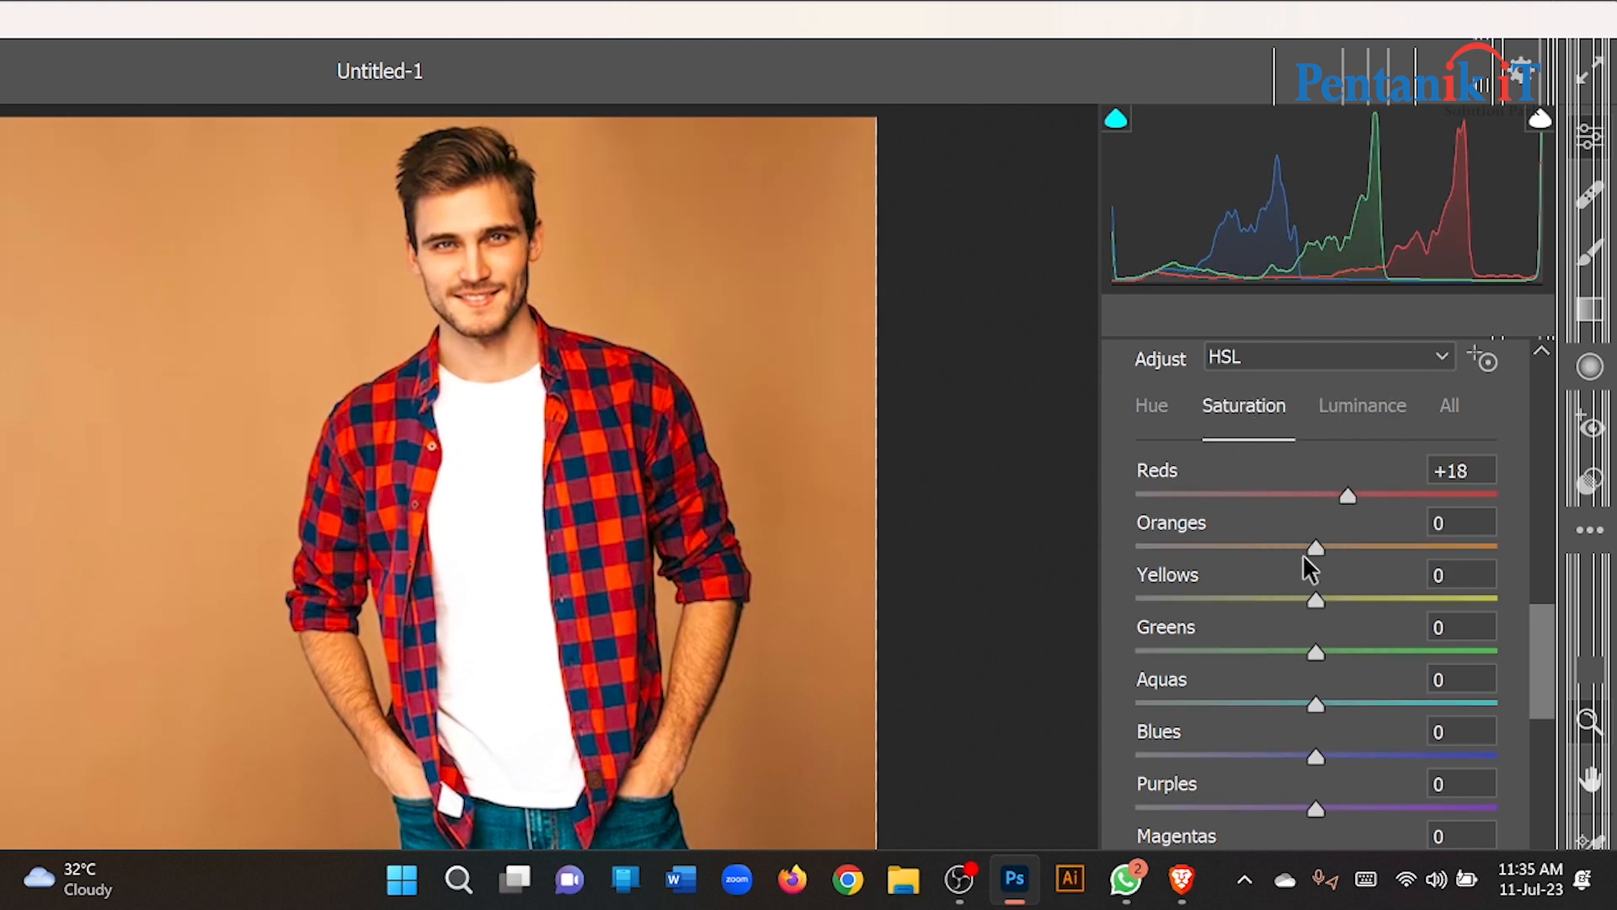
pyautogui.moveTo(1308, 550)
pyautogui.mouseDown()
pyautogui.moveTo(1258, 550)
pyautogui.moveTo(1286, 547)
pyautogui.mouseUp()
pyautogui.scroll(-5, 1348, 539)
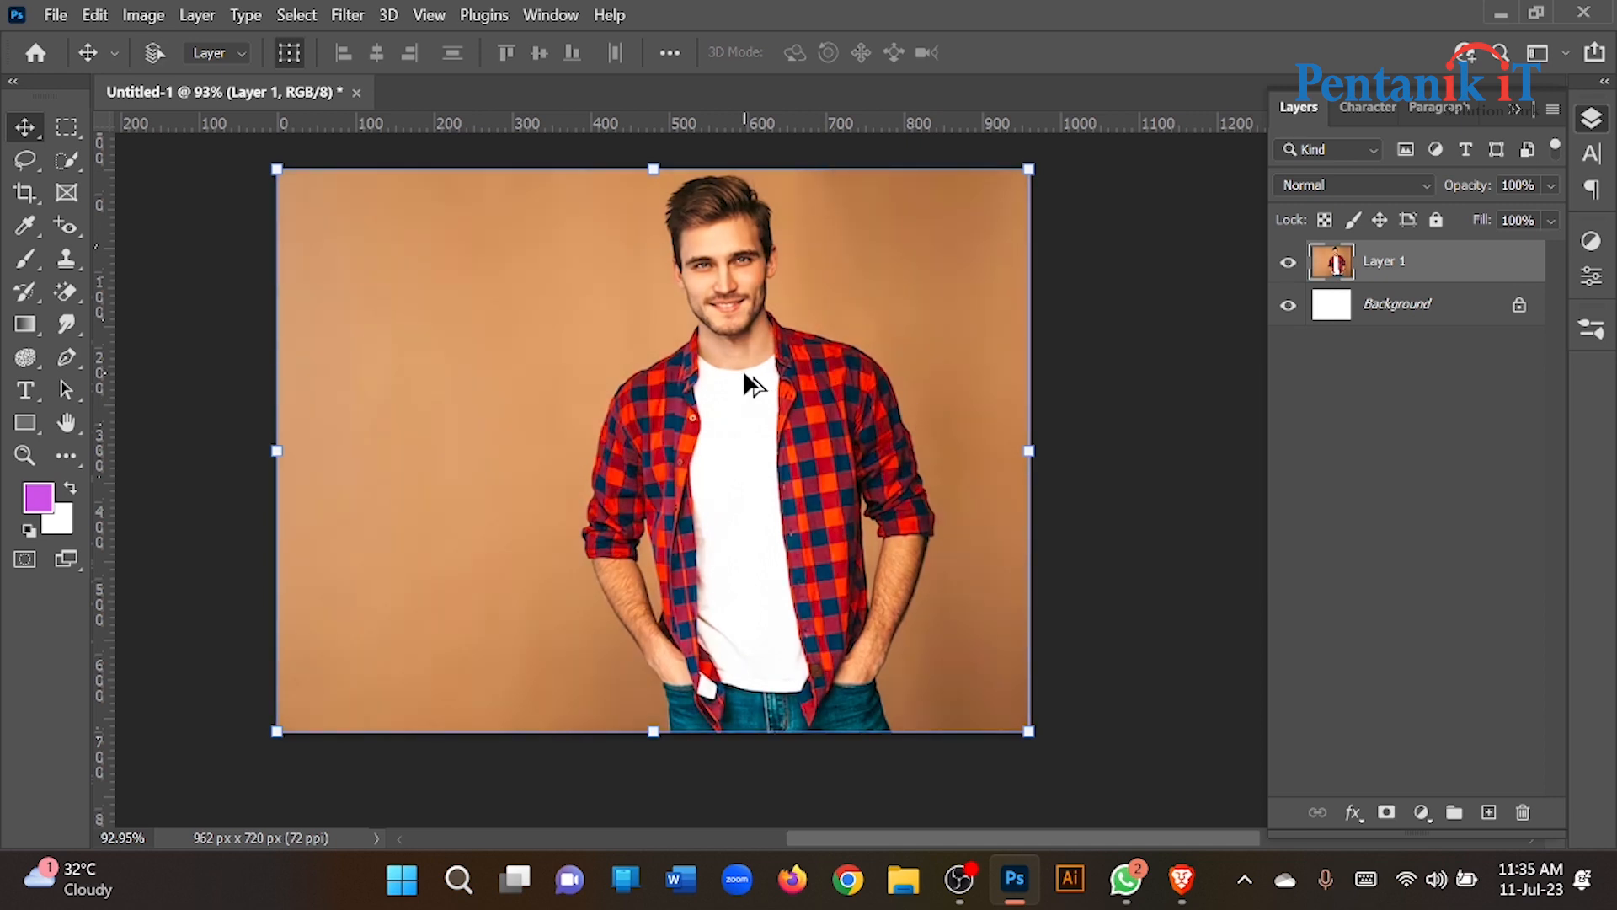
# Inspect the color-corrected model photo up close and delete its layer from the document.
pyautogui.hscroll(1, 744, 375)
pyautogui.scroll(3, 751, 390)
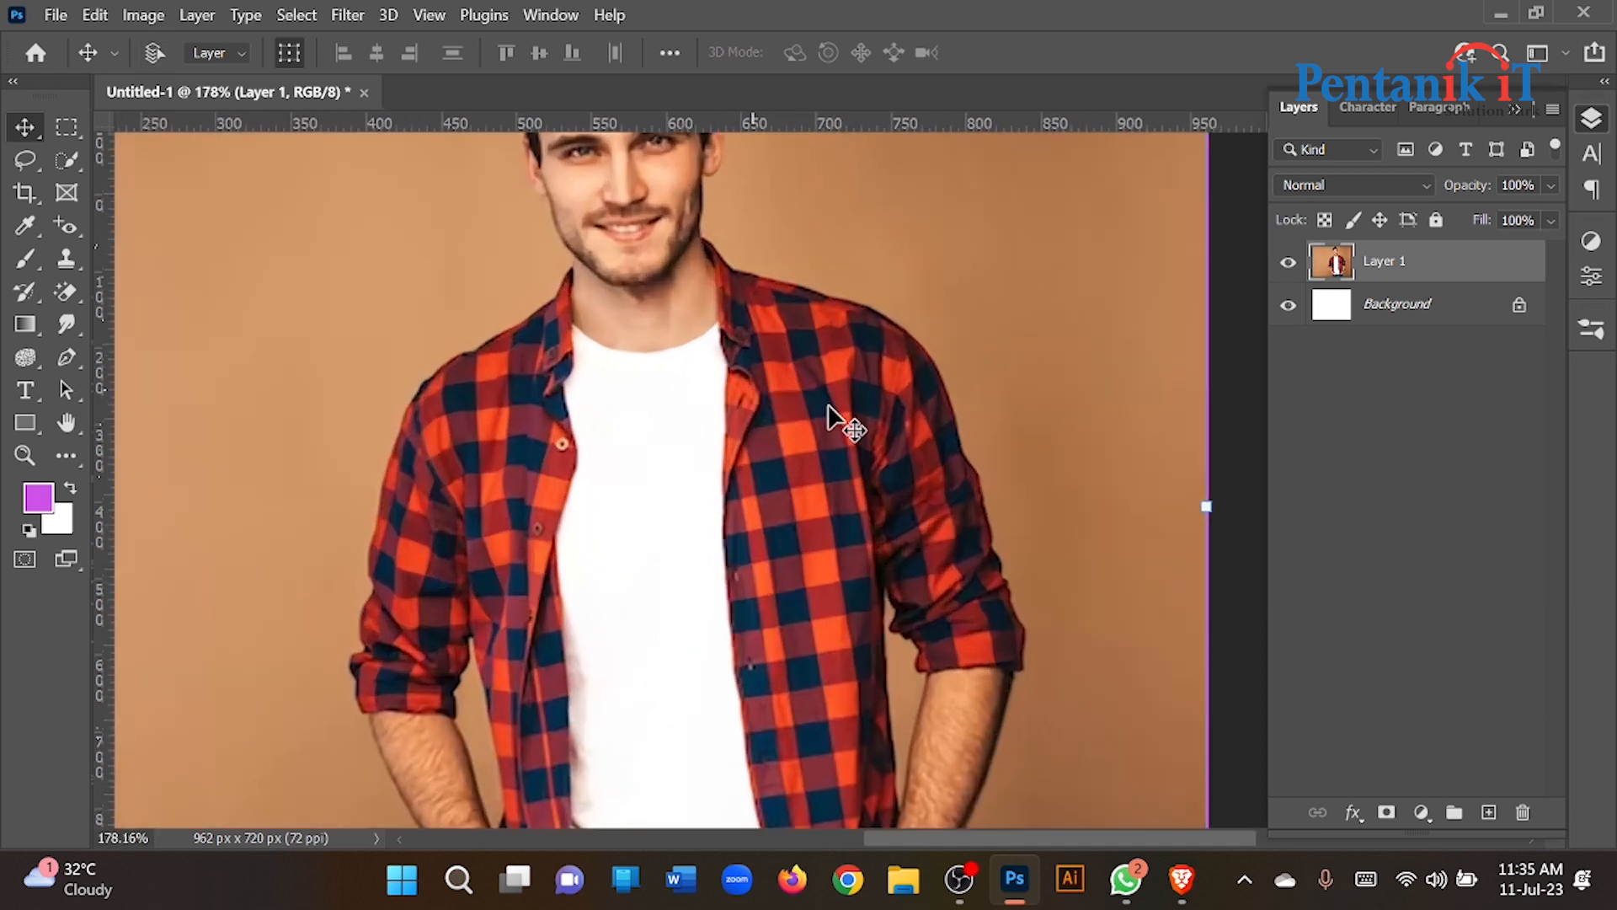
pyautogui.hscroll(-2, 643, 407)
pyautogui.scroll(-3, 760, 431)
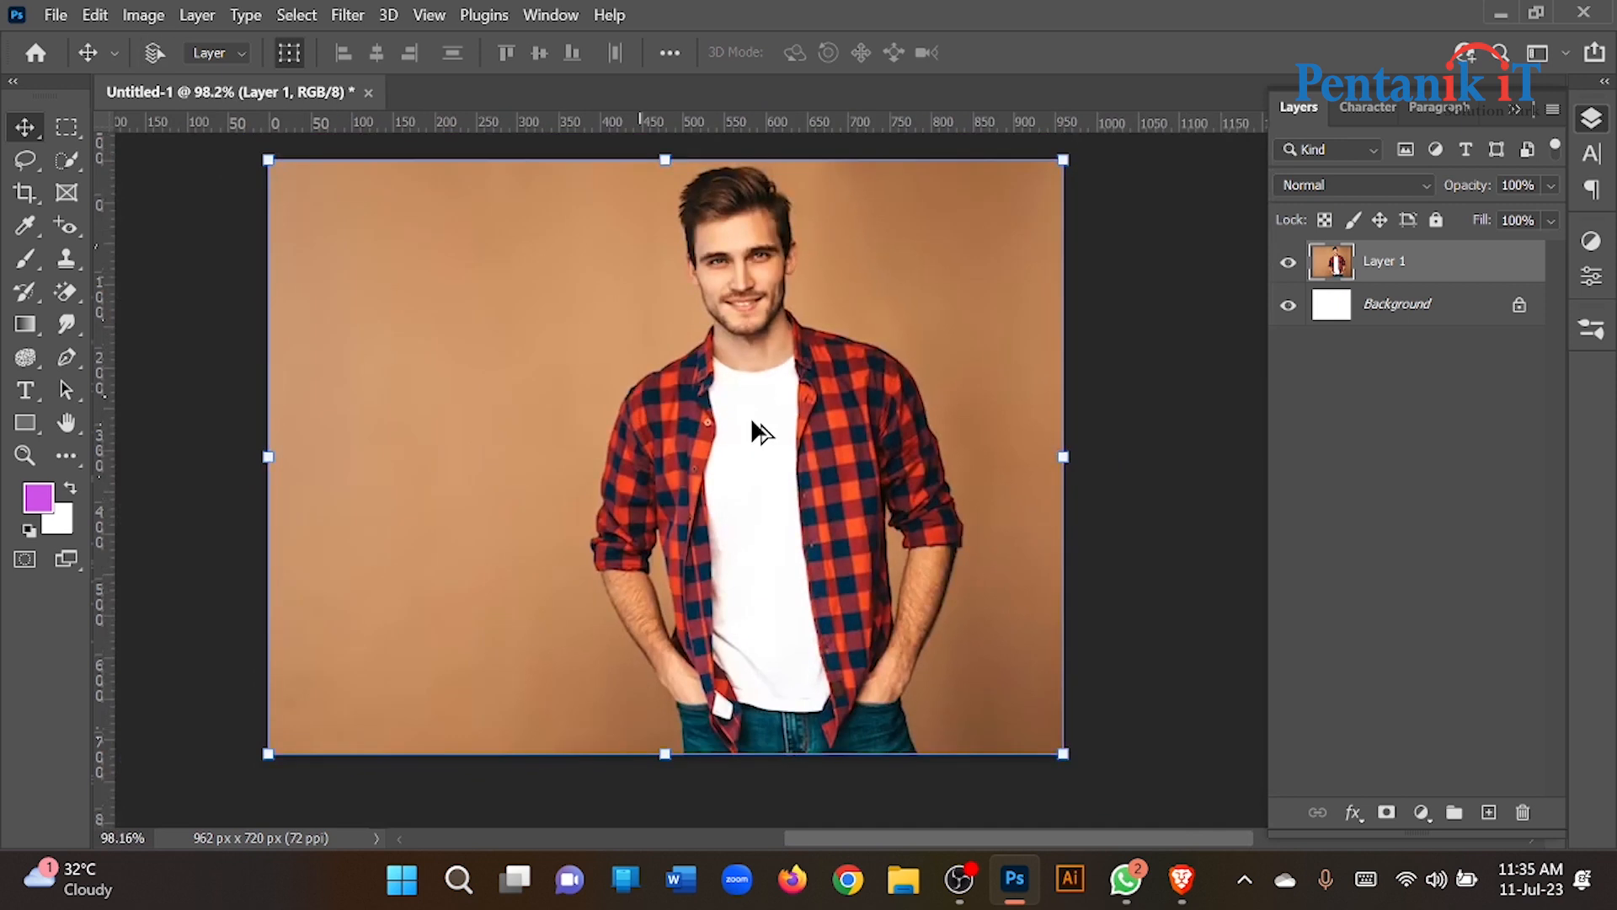
pyautogui.hscroll(2, 758, 431)
pyautogui.press('Delete')
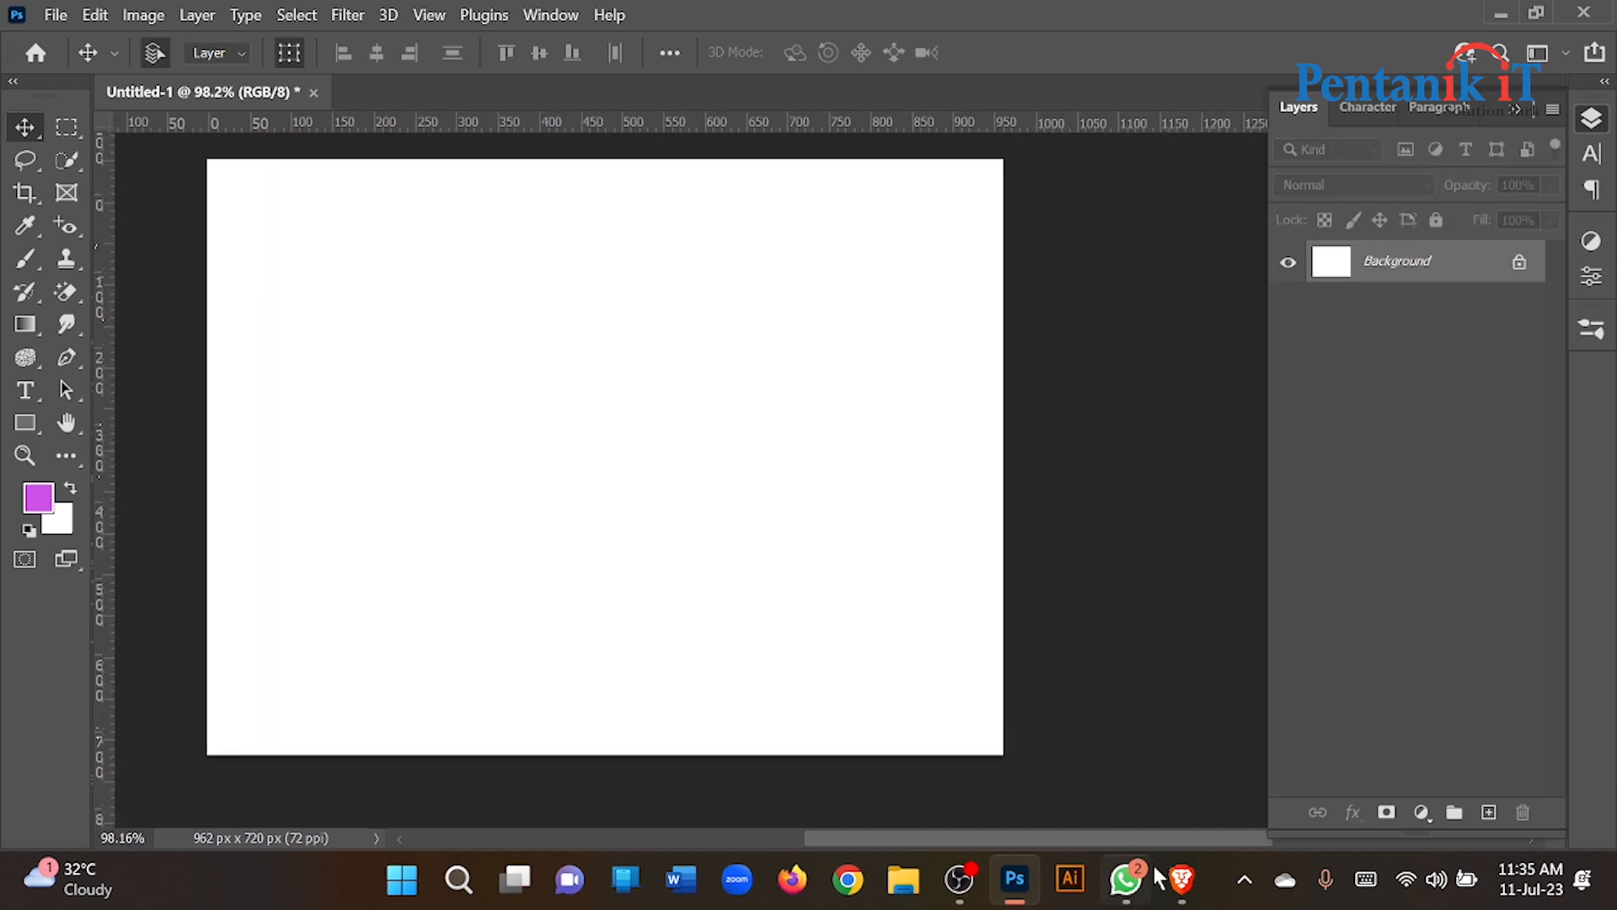
# Switch to the Brave browser and search Google Images for "car".
pyautogui.click(1175, 880)
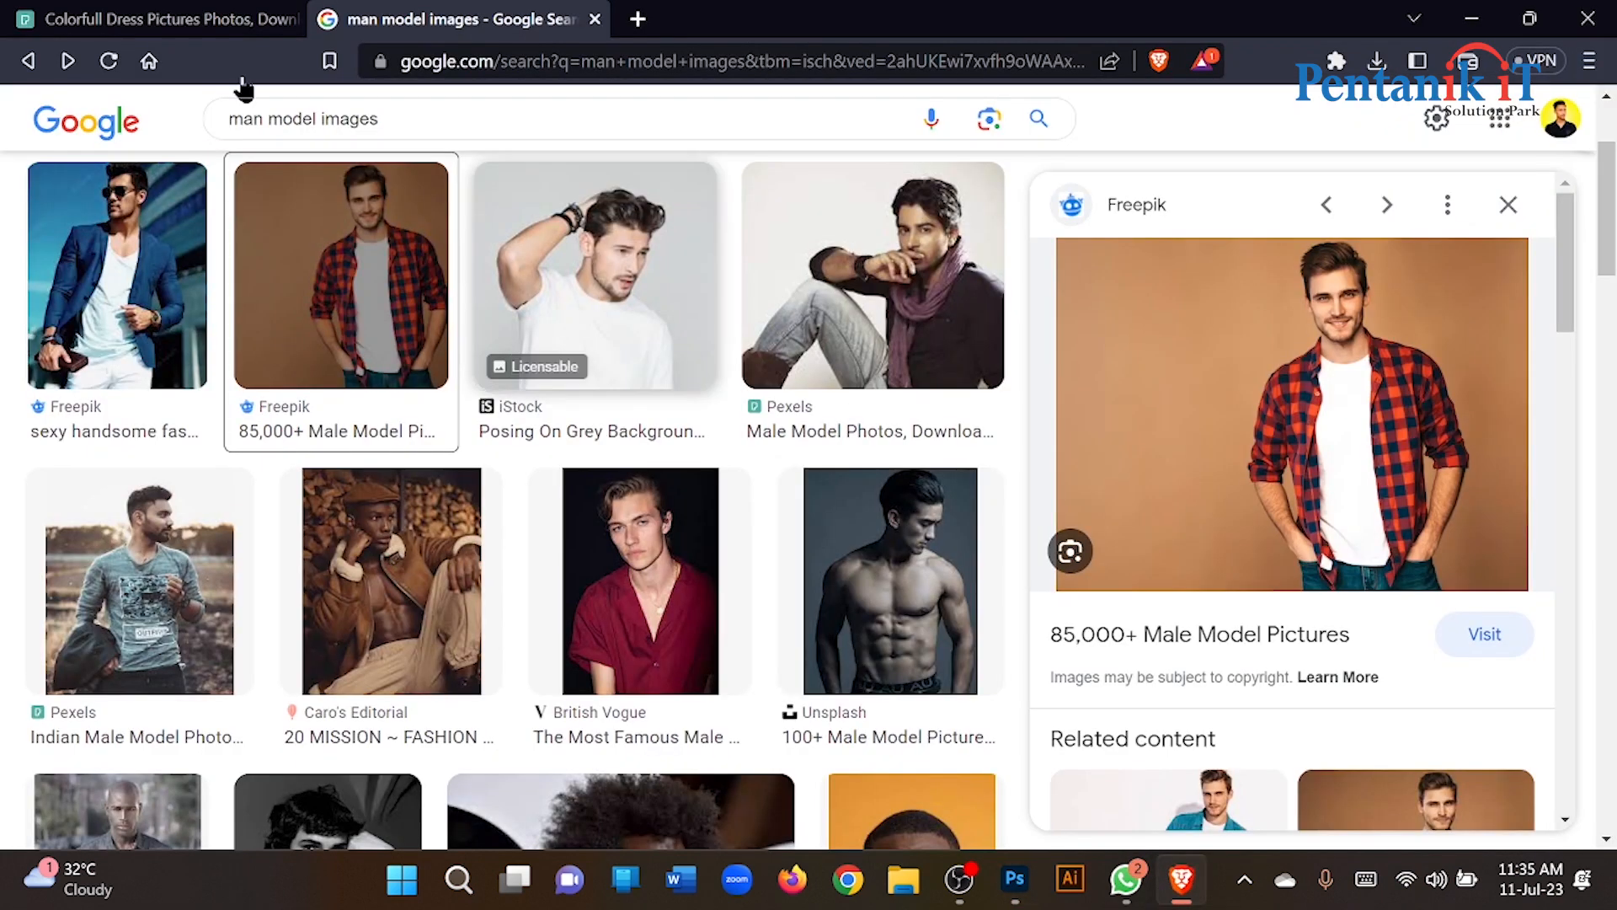
pyautogui.tripleClick(307, 123)
pyautogui.write('car')
pyautogui.press('Return')
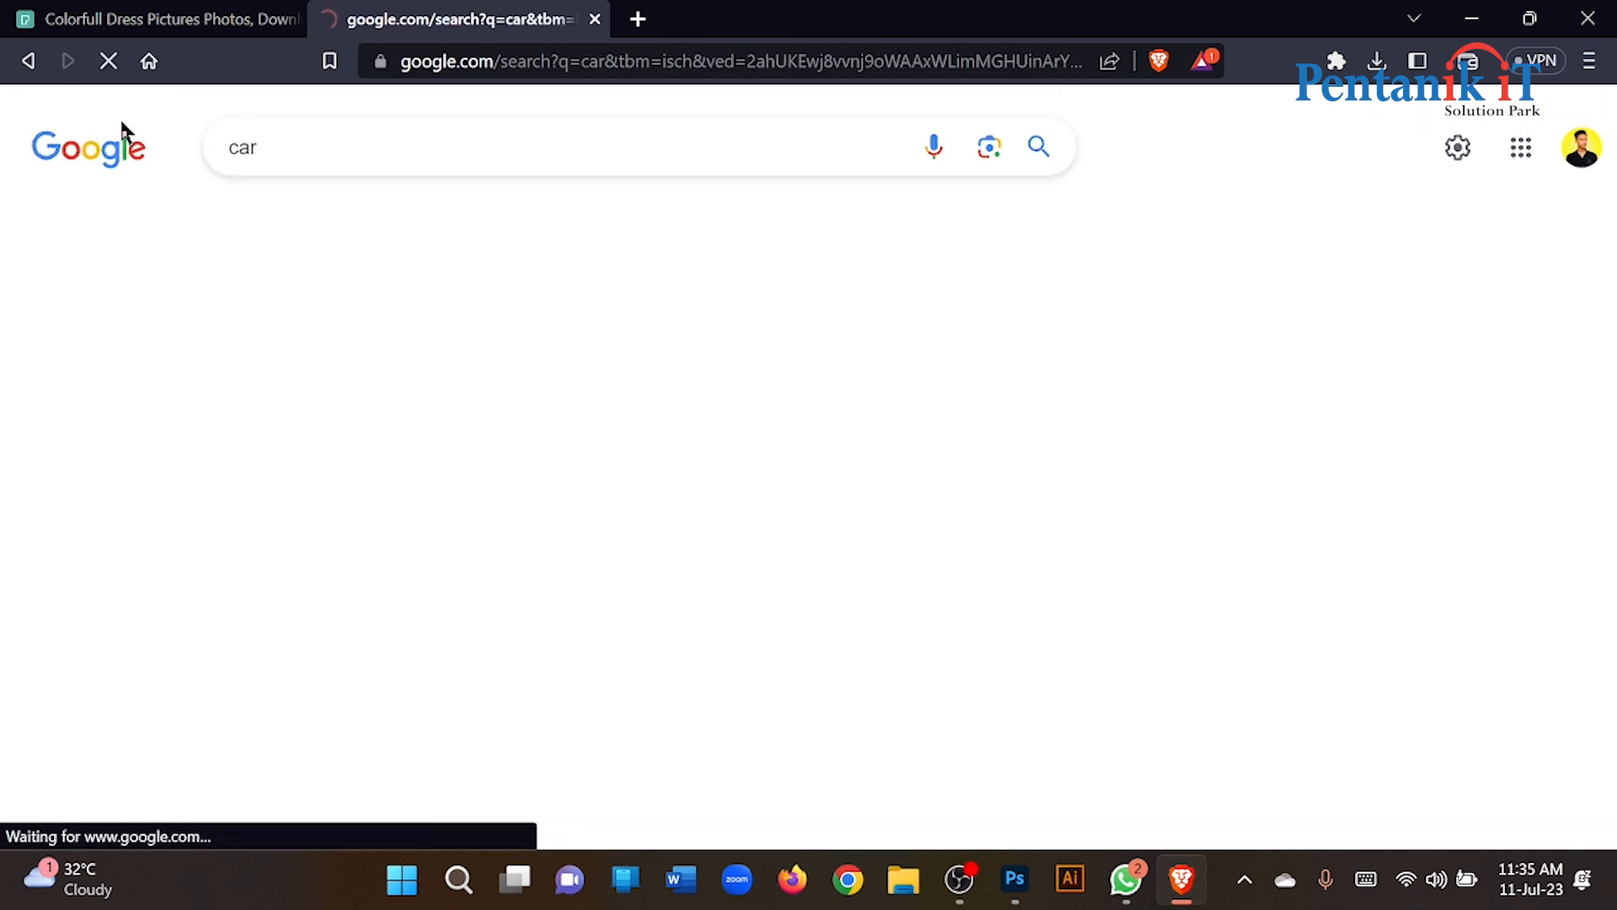
# Browse the related Lamborghini pictures and copy the Auto Deals Japan image of the red Lamborghini Veneno.
pyautogui.click(552, 464)
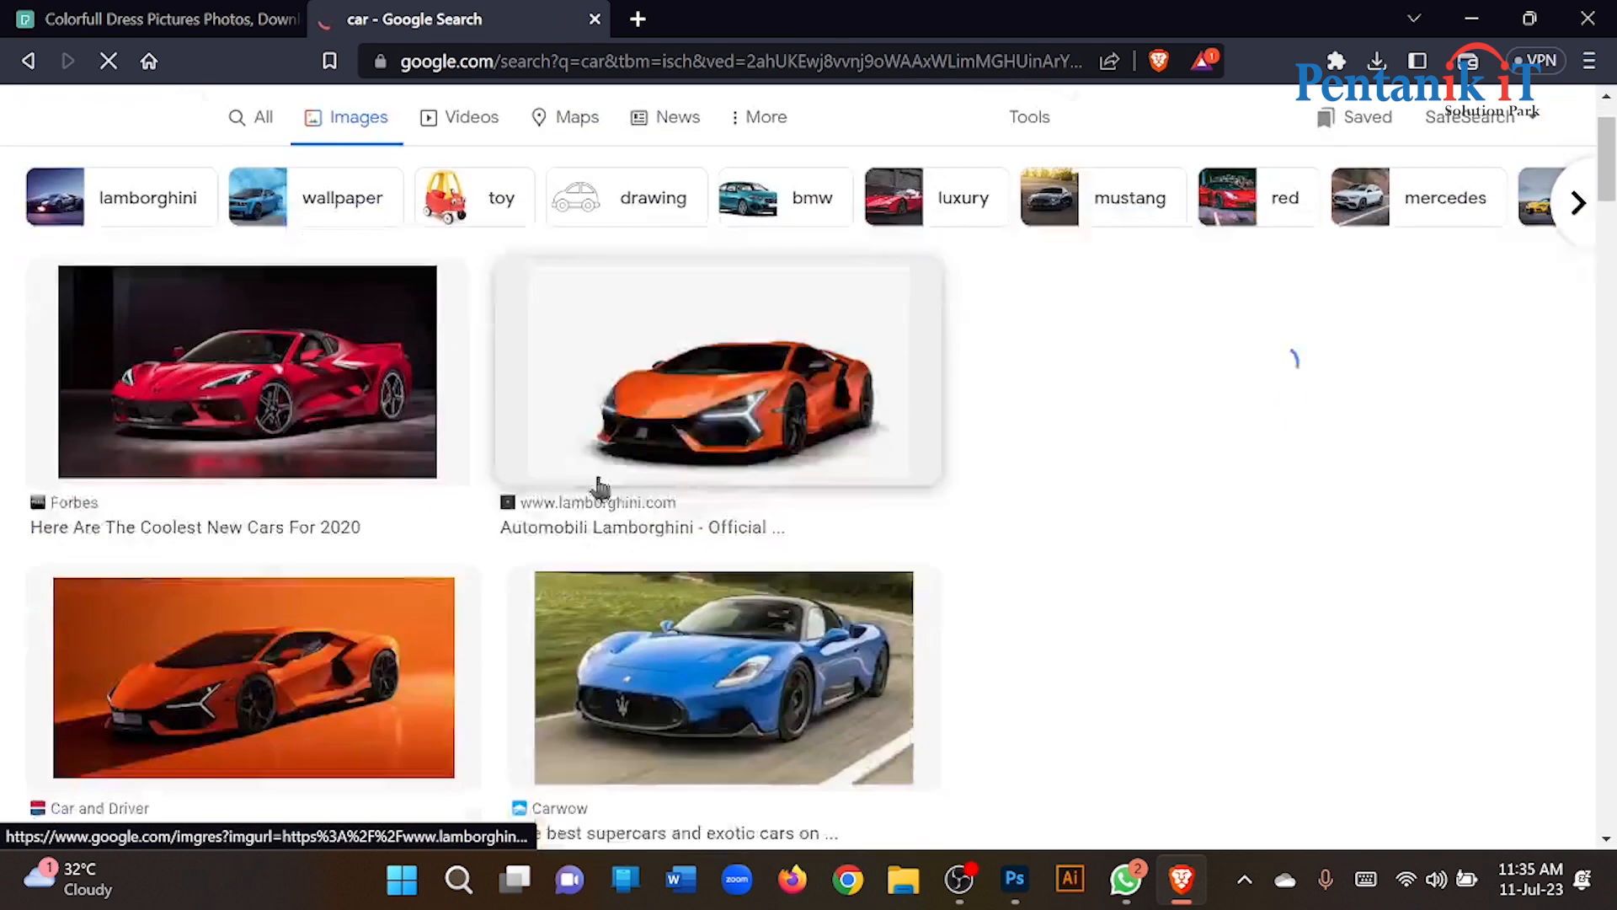
pyautogui.scroll(-5, 1230, 433)
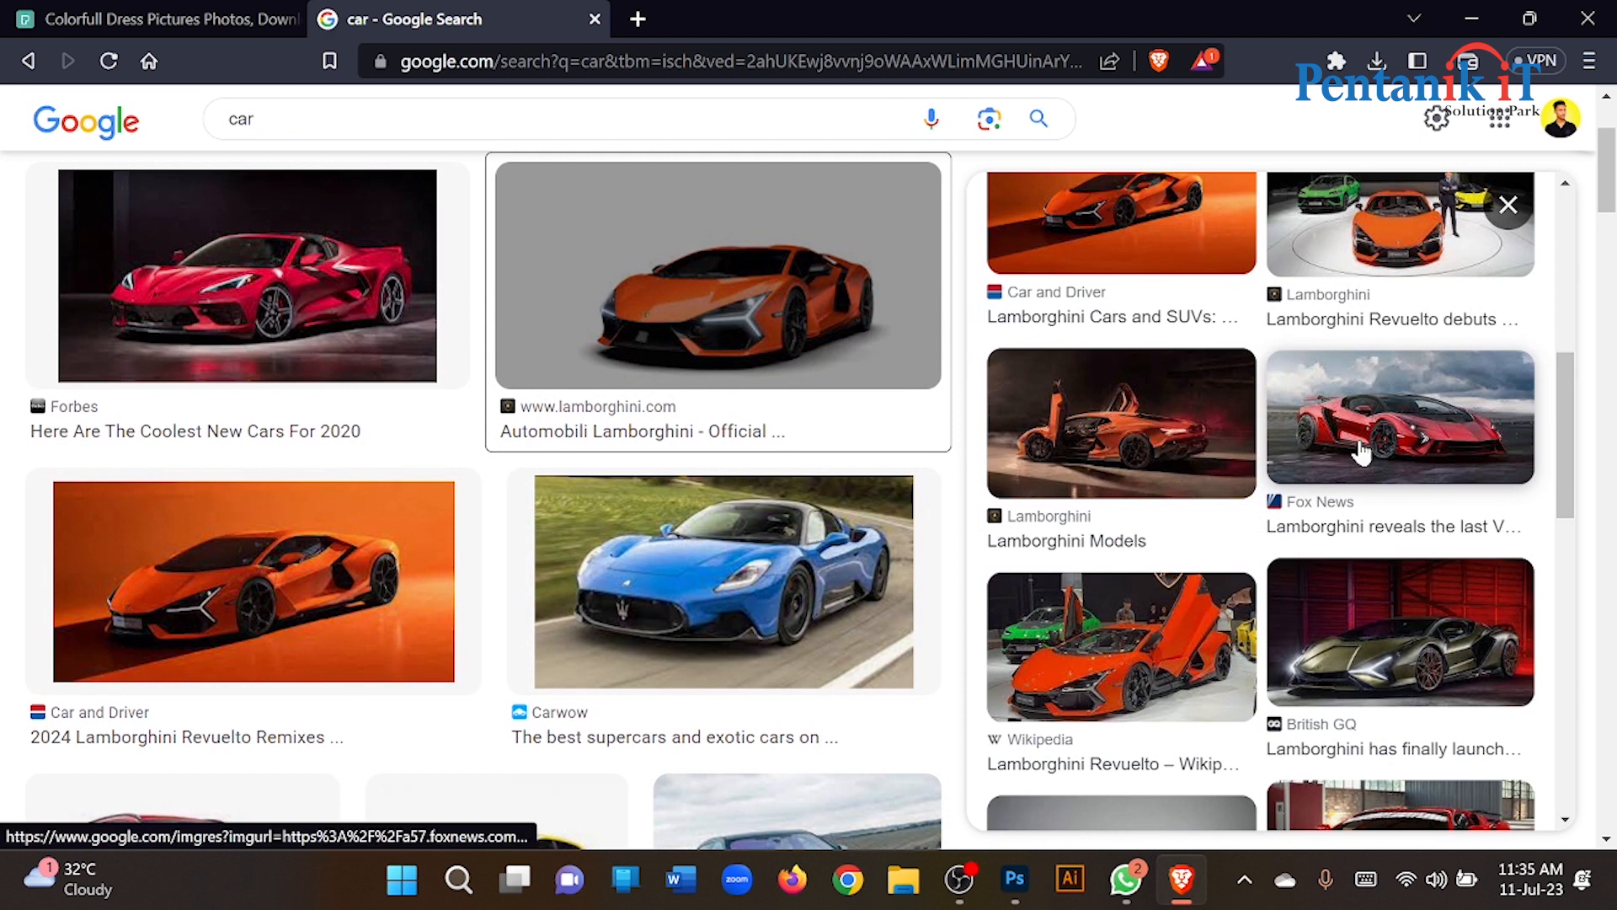
pyautogui.click(1362, 452)
pyautogui.scroll(-5, 1200, 433)
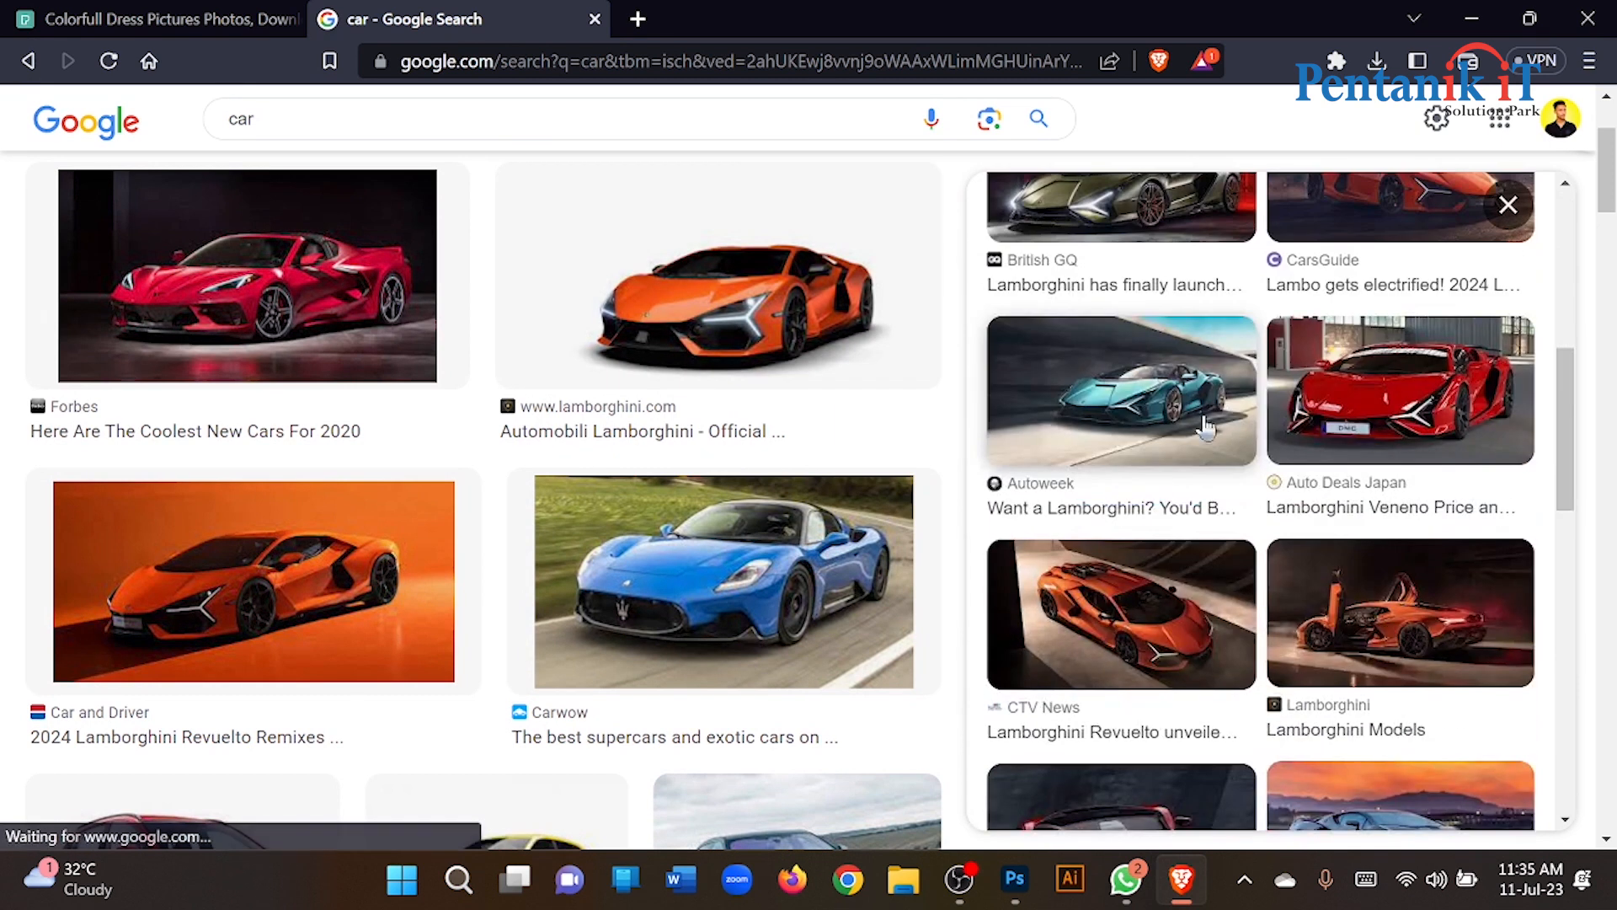
pyautogui.click(1375, 389)
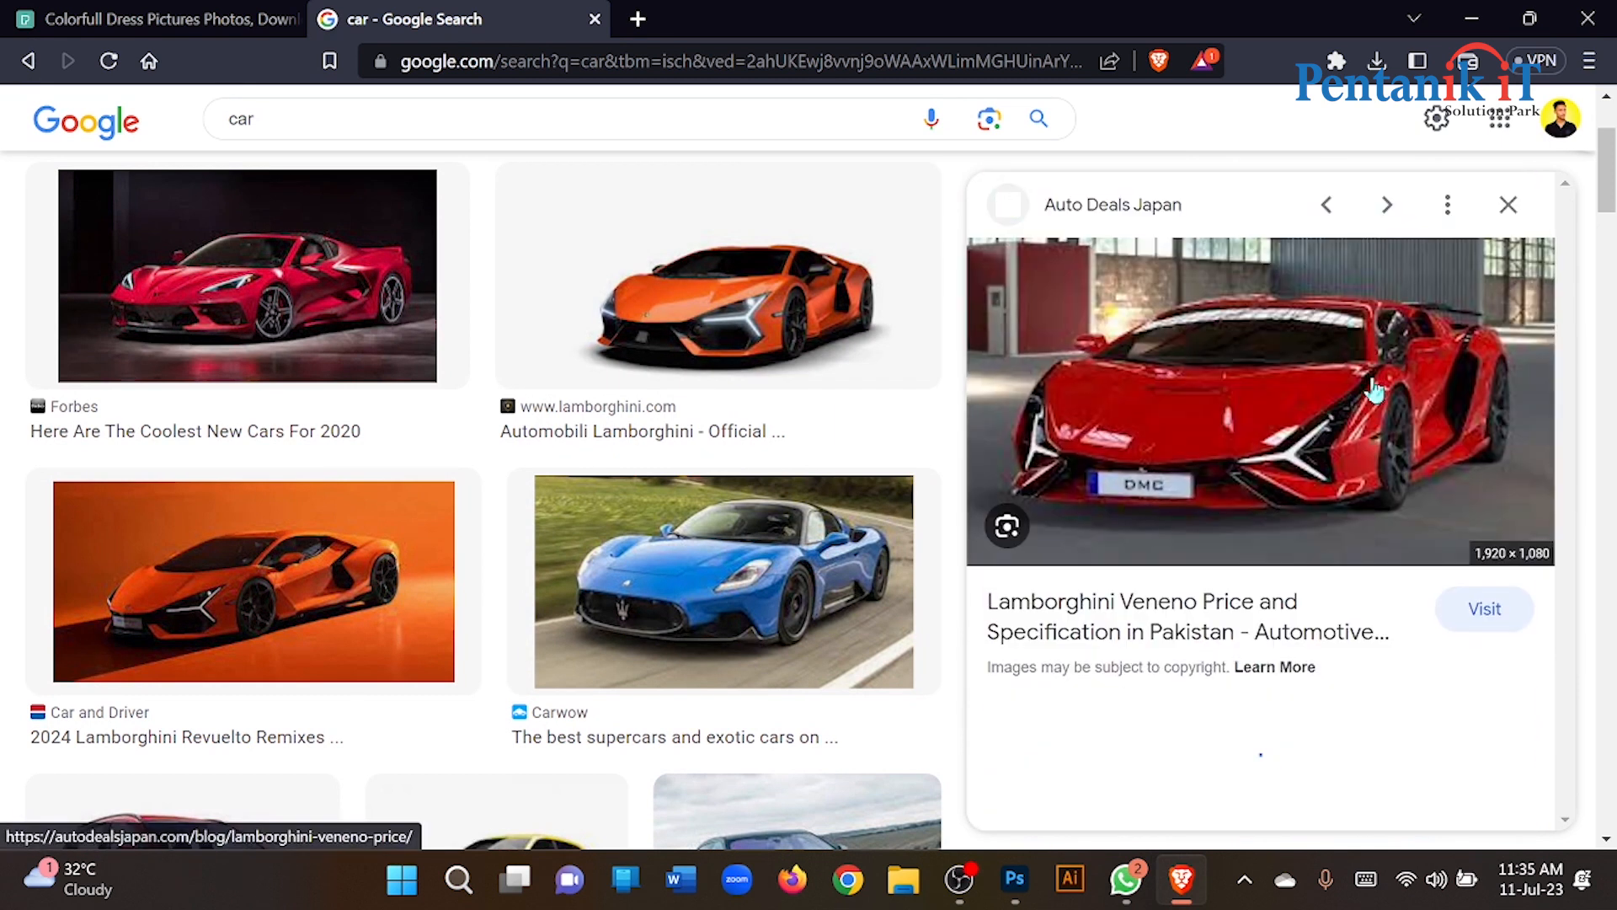
pyautogui.rightClick(1211, 348)
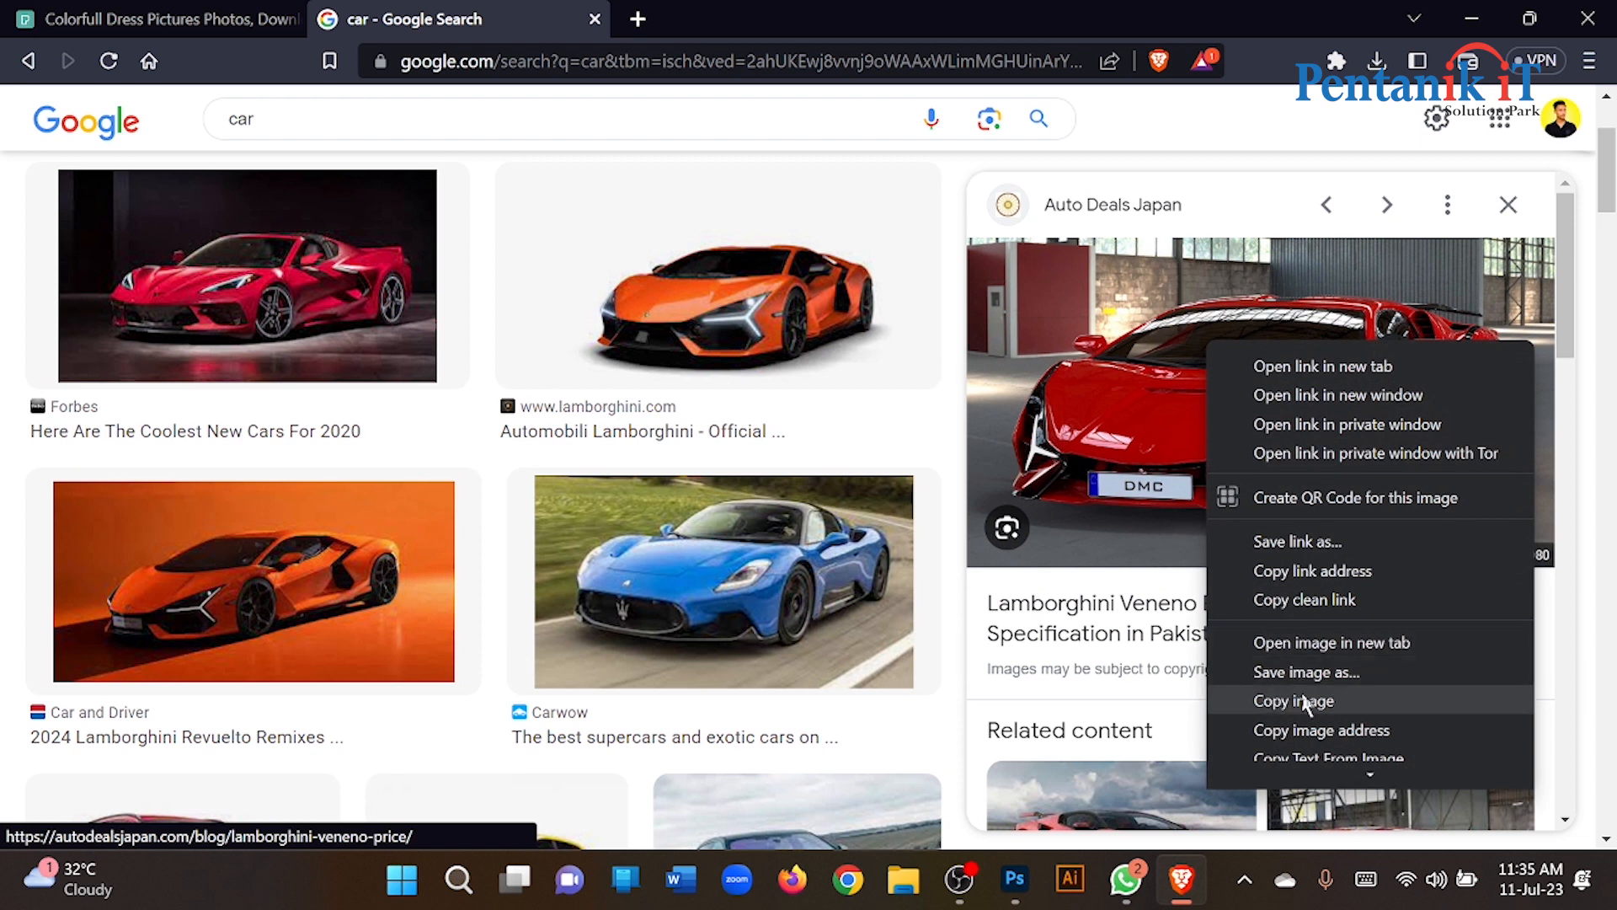
pyautogui.click(1261, 699)
# Paste the car image into the Photoshop document, scale it to about 50.1% and position it across the canvas width.
pyautogui.click(1015, 880)
pyautogui.hotkey('ctrl', 'v')
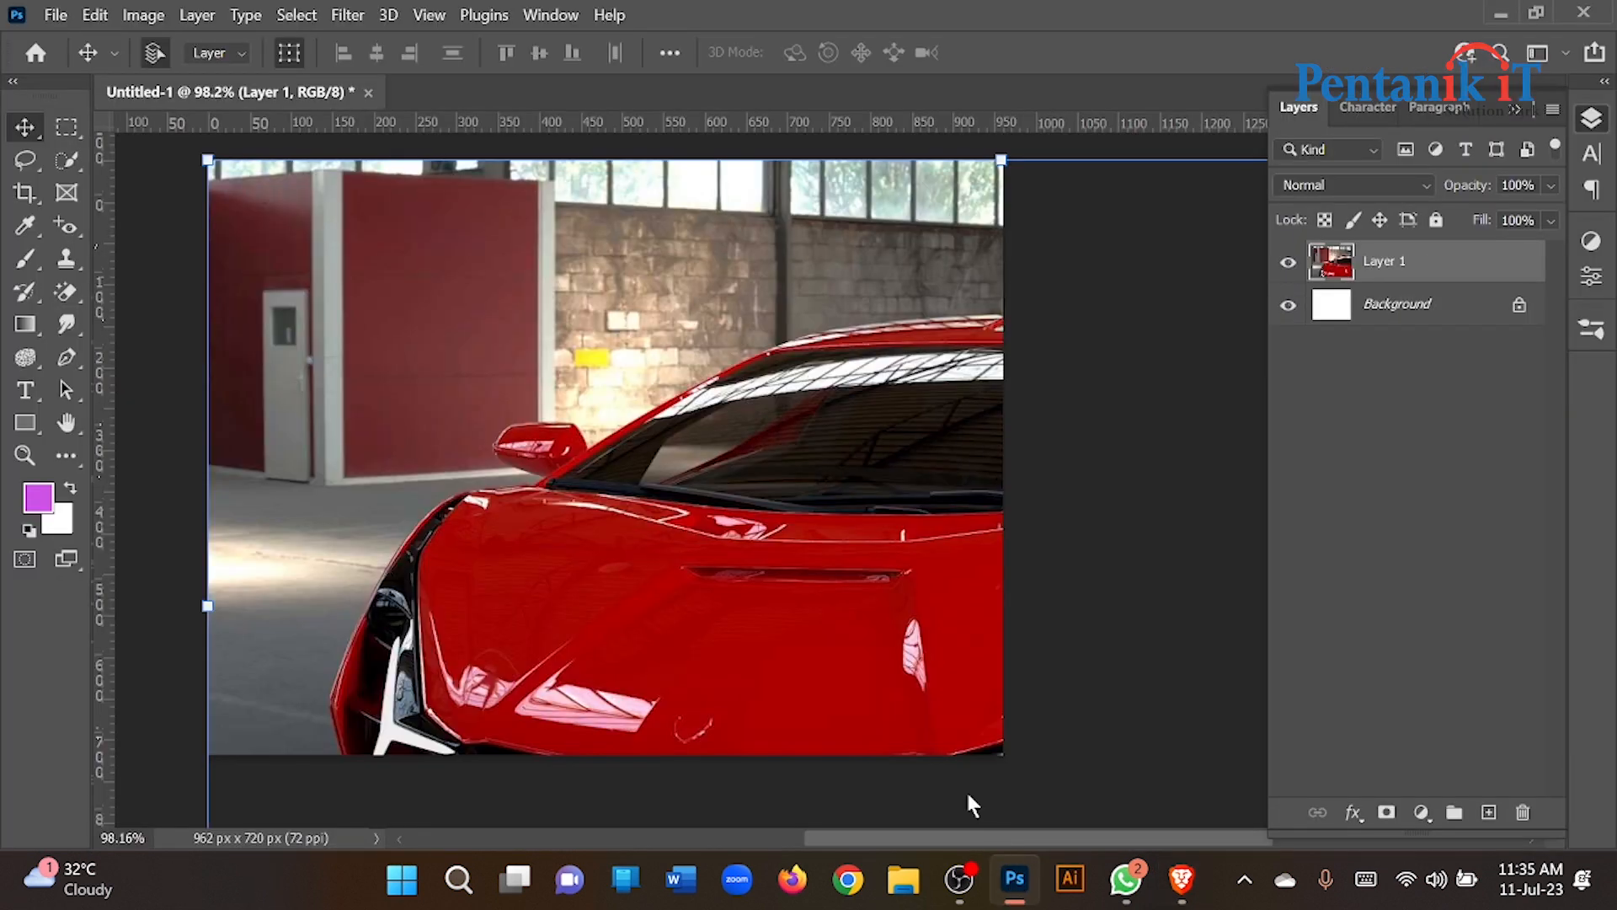
pyautogui.scroll(-3, 1165, 606)
pyautogui.hotkey('ctrl', 't')
pyautogui.moveTo(1064, 448); pyautogui.dragTo(808, 427)
pyautogui.scroll(3, 687, 455)
pyautogui.moveTo(684, 472); pyautogui.dragTo(675, 400)
pyautogui.scroll(5, 716, 387)
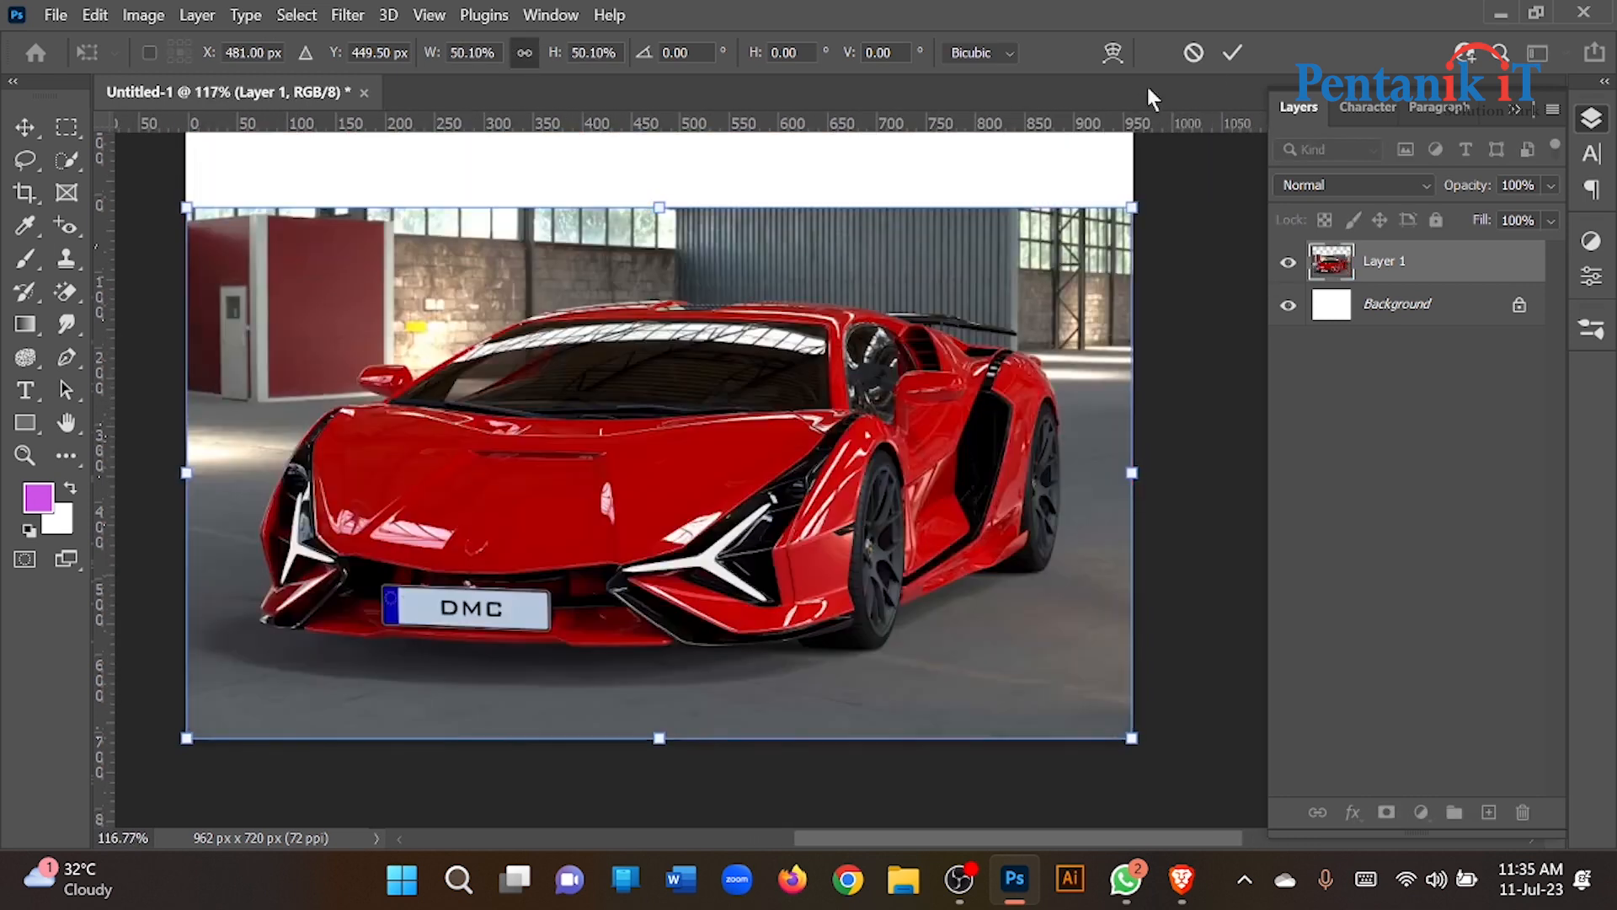
pyautogui.click(1232, 52)
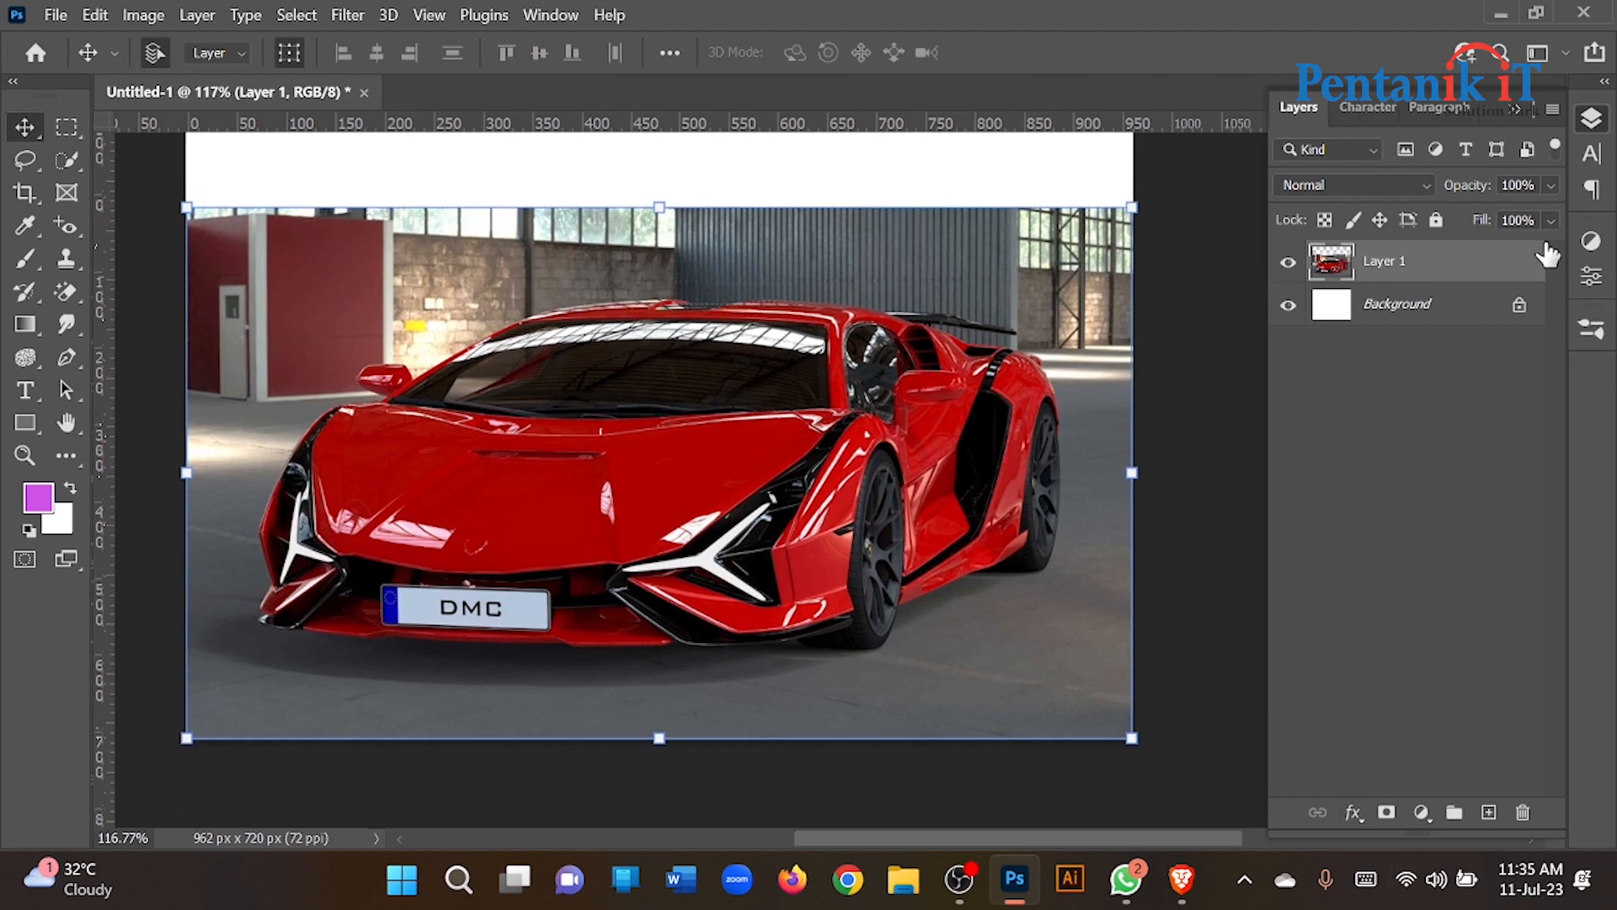
# Show the Adjustments and add a Brightness/Contrast adjustment layer above the car image.
pyautogui.click(1591, 241)
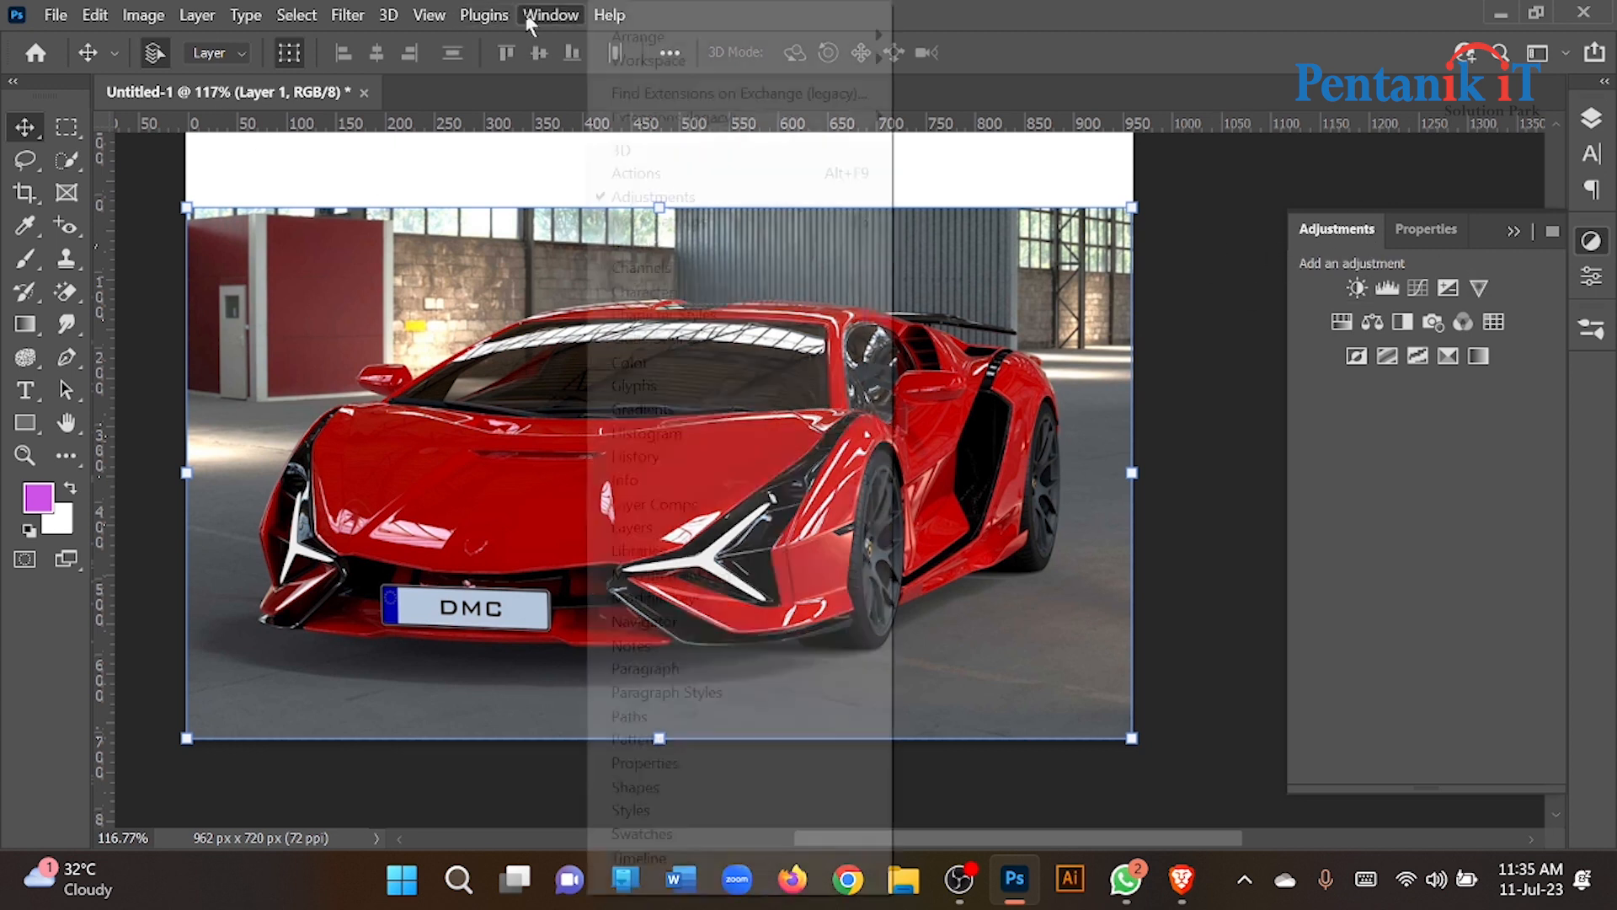
pyautogui.click(538, 13)
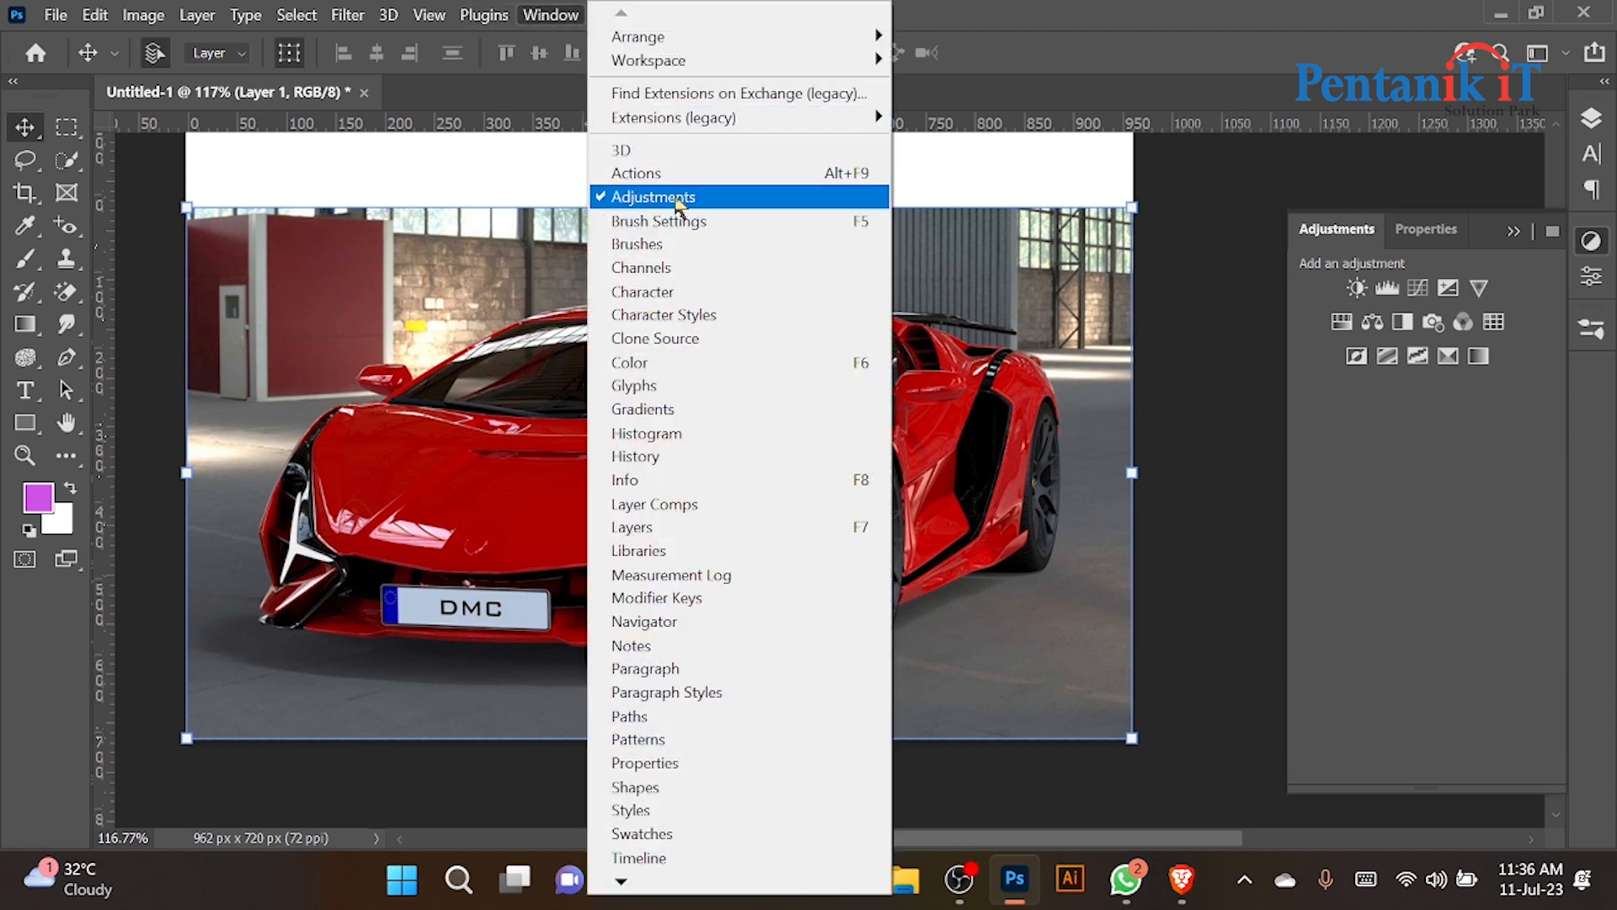
pyautogui.click(1460, 471)
pyautogui.click(1355, 287)
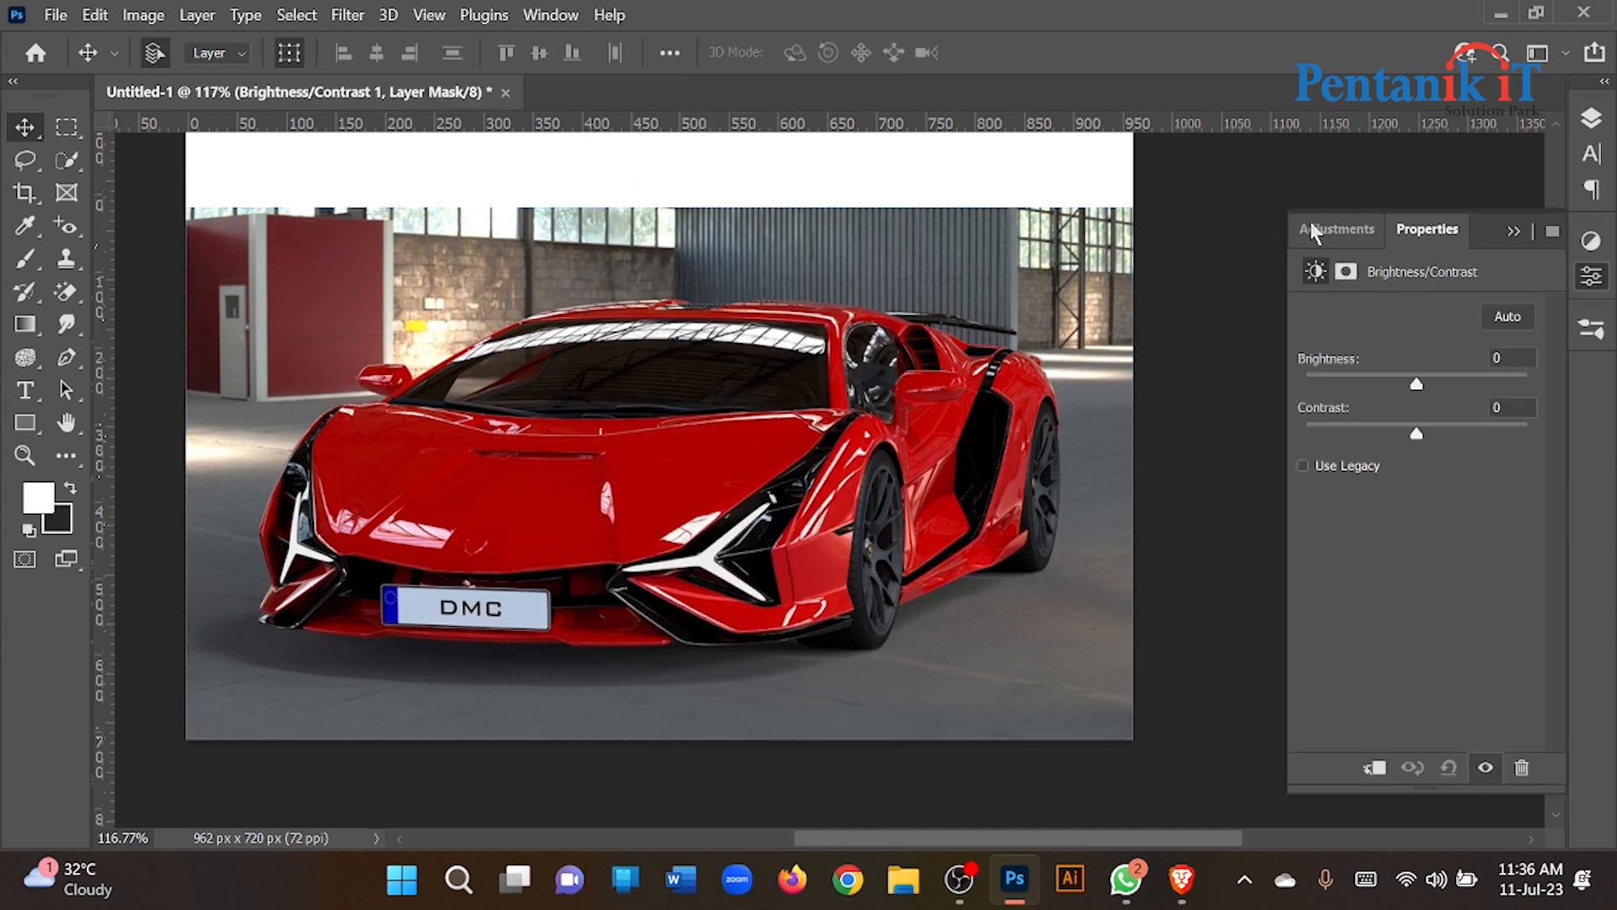
# Add a Levels adjustment layer with the midtone input level at 1.45 to brighten the car image.
pyautogui.click(1334, 229)
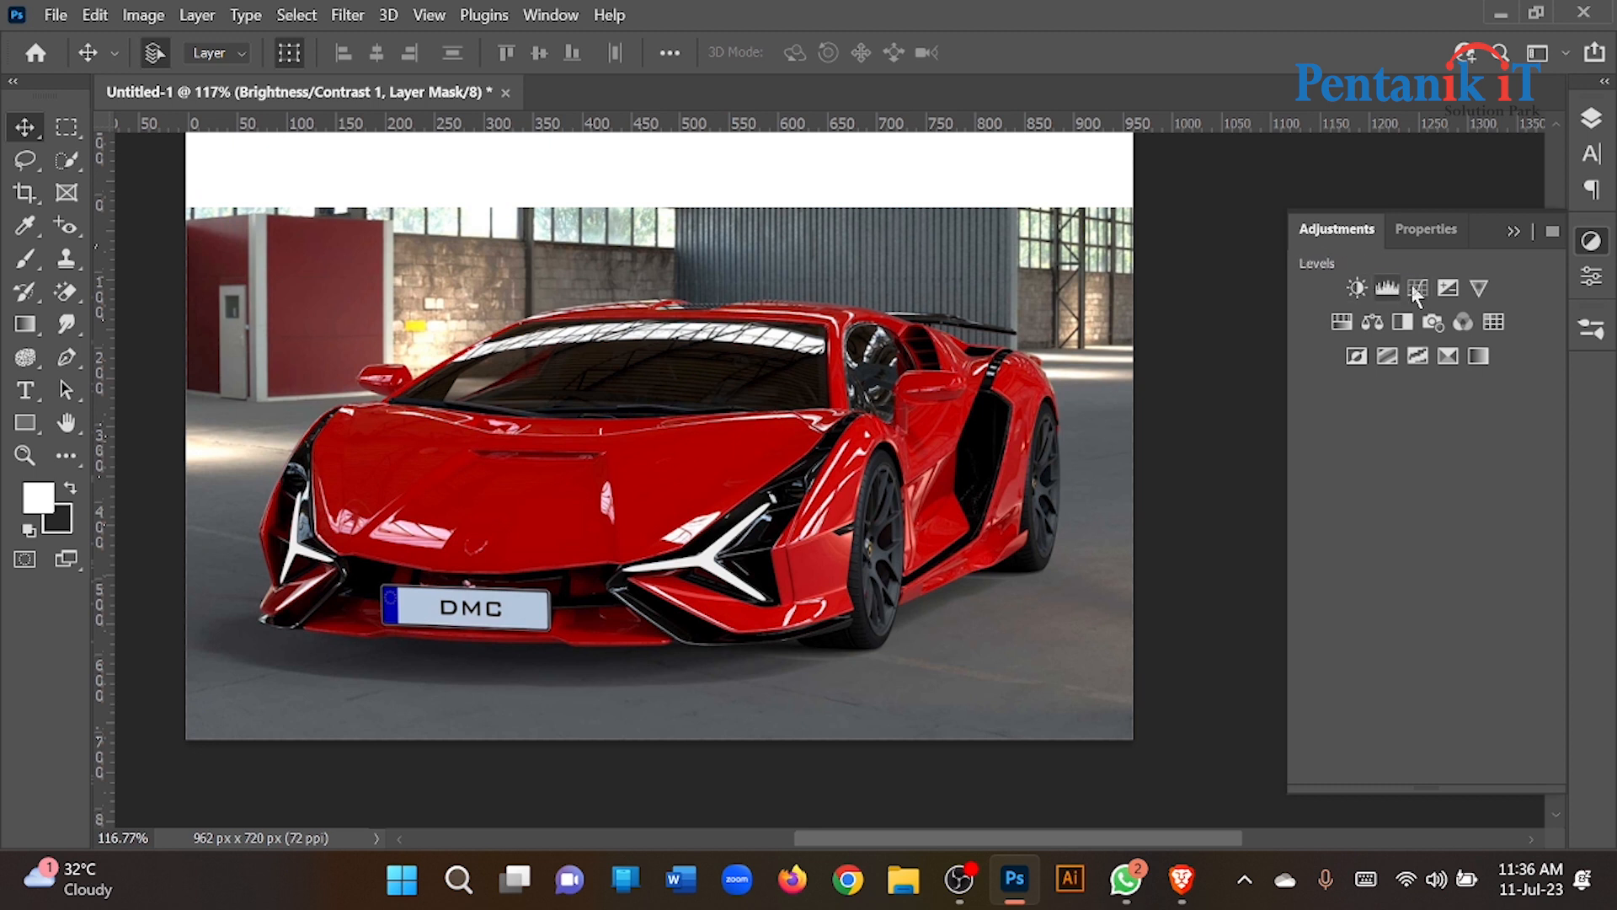
pyautogui.click(1382, 289)
pyautogui.click(1384, 291)
pyautogui.moveTo(1441, 499); pyautogui.dragTo(1410, 497)
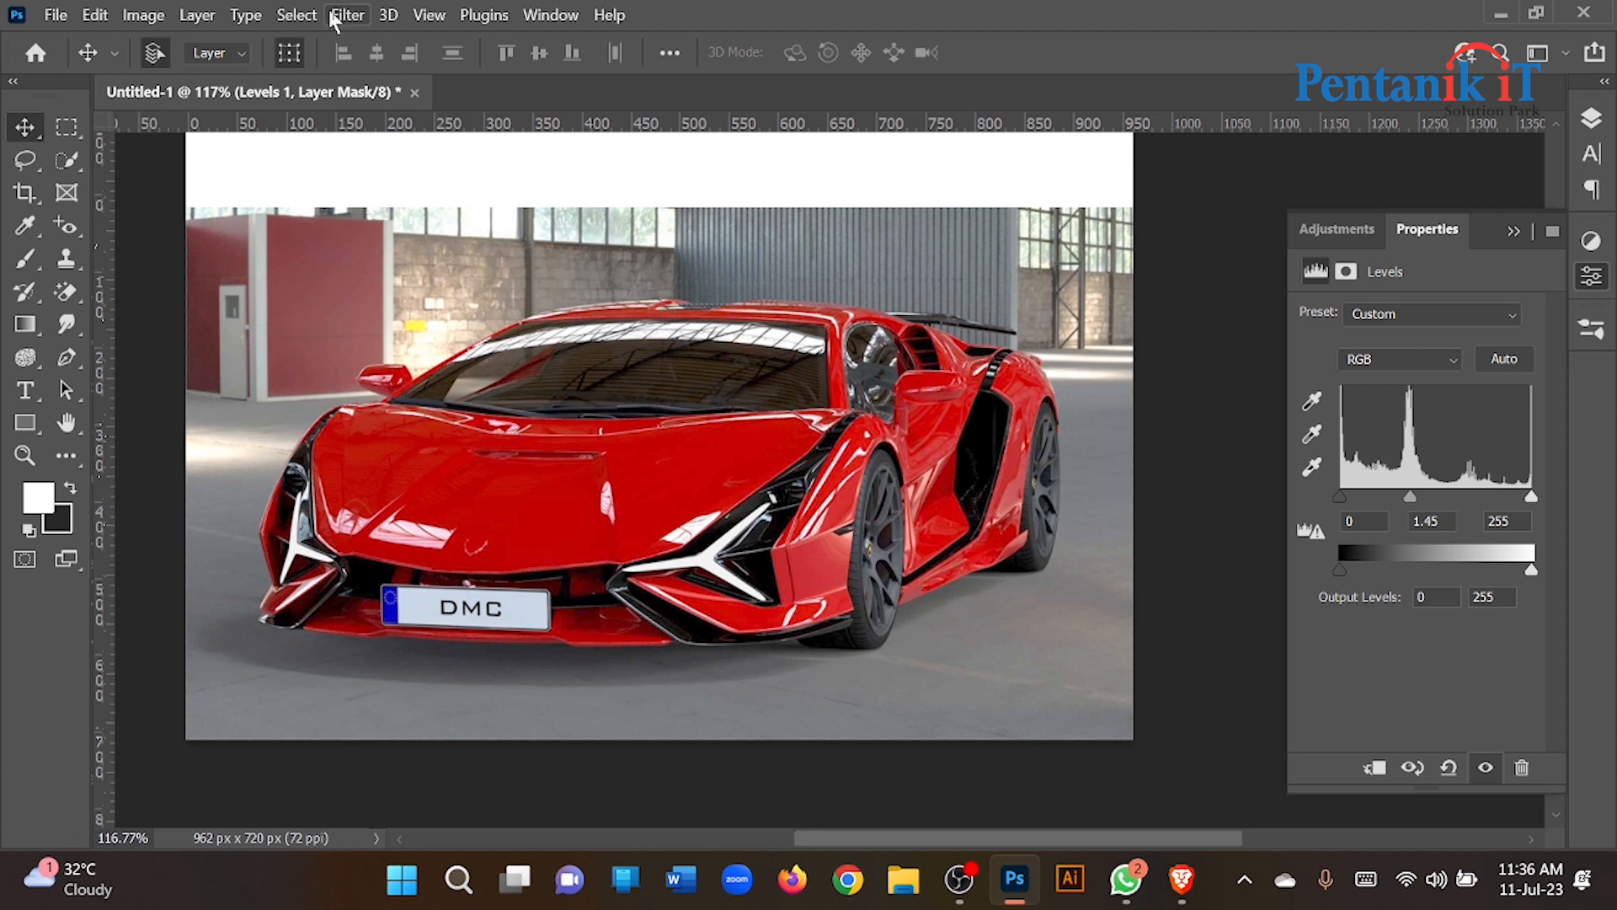
pyautogui.click(349, 17)
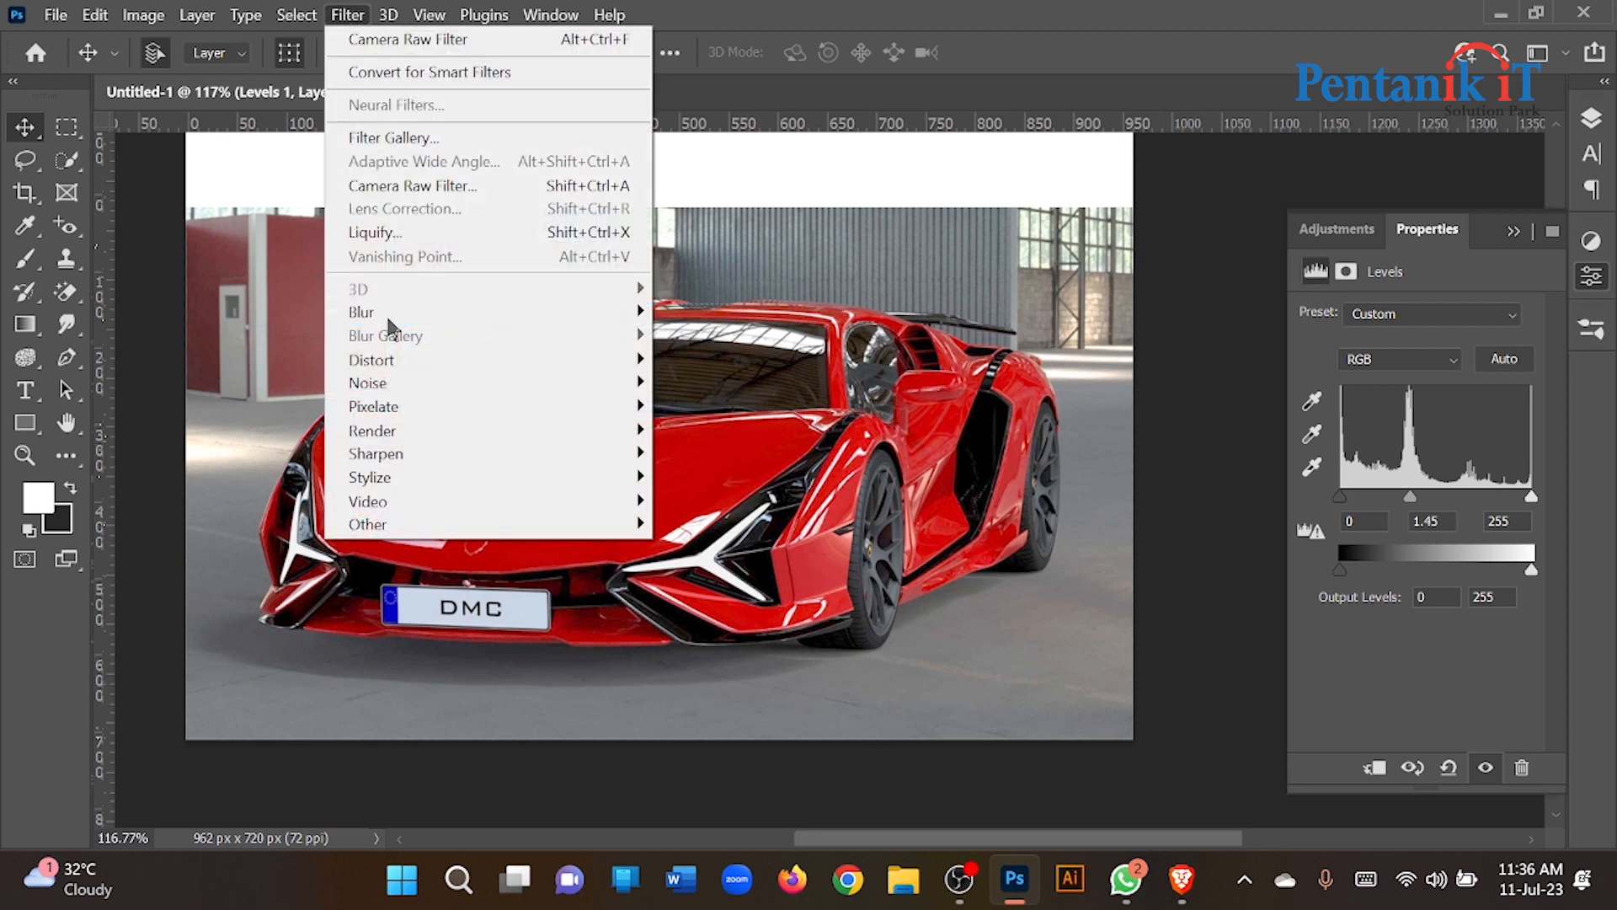
pyautogui.click(390, 190)
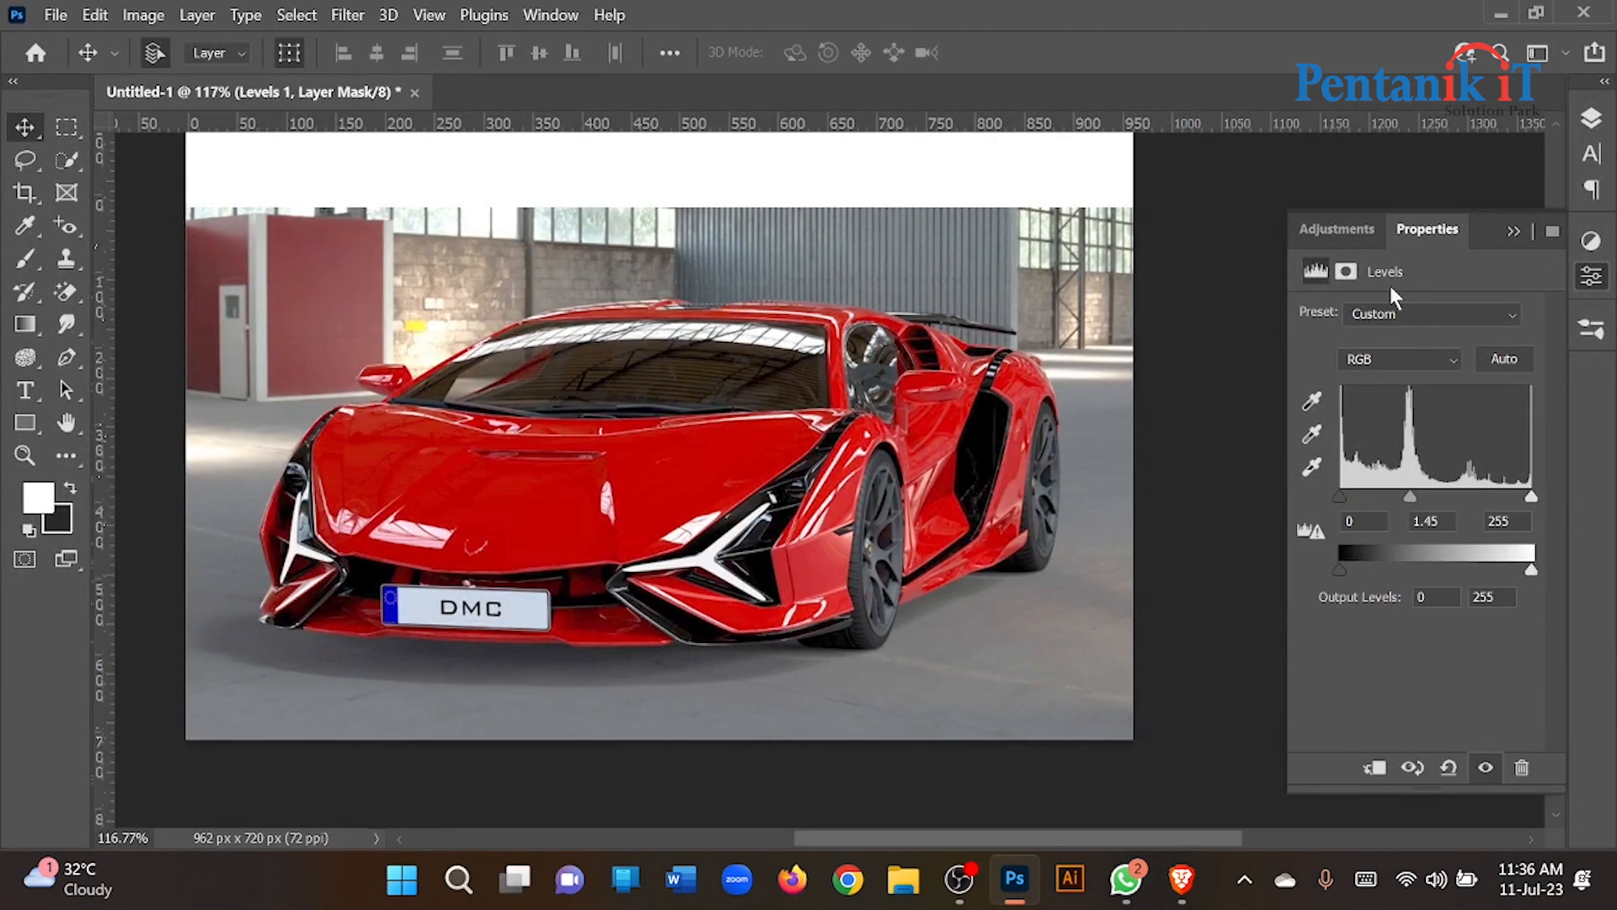
# Add Hue/Saturation and Color Balance adjustment layers, trying the midtones' cyan-red balance at -25 and resetting it to 0.
pyautogui.click(1310, 242)
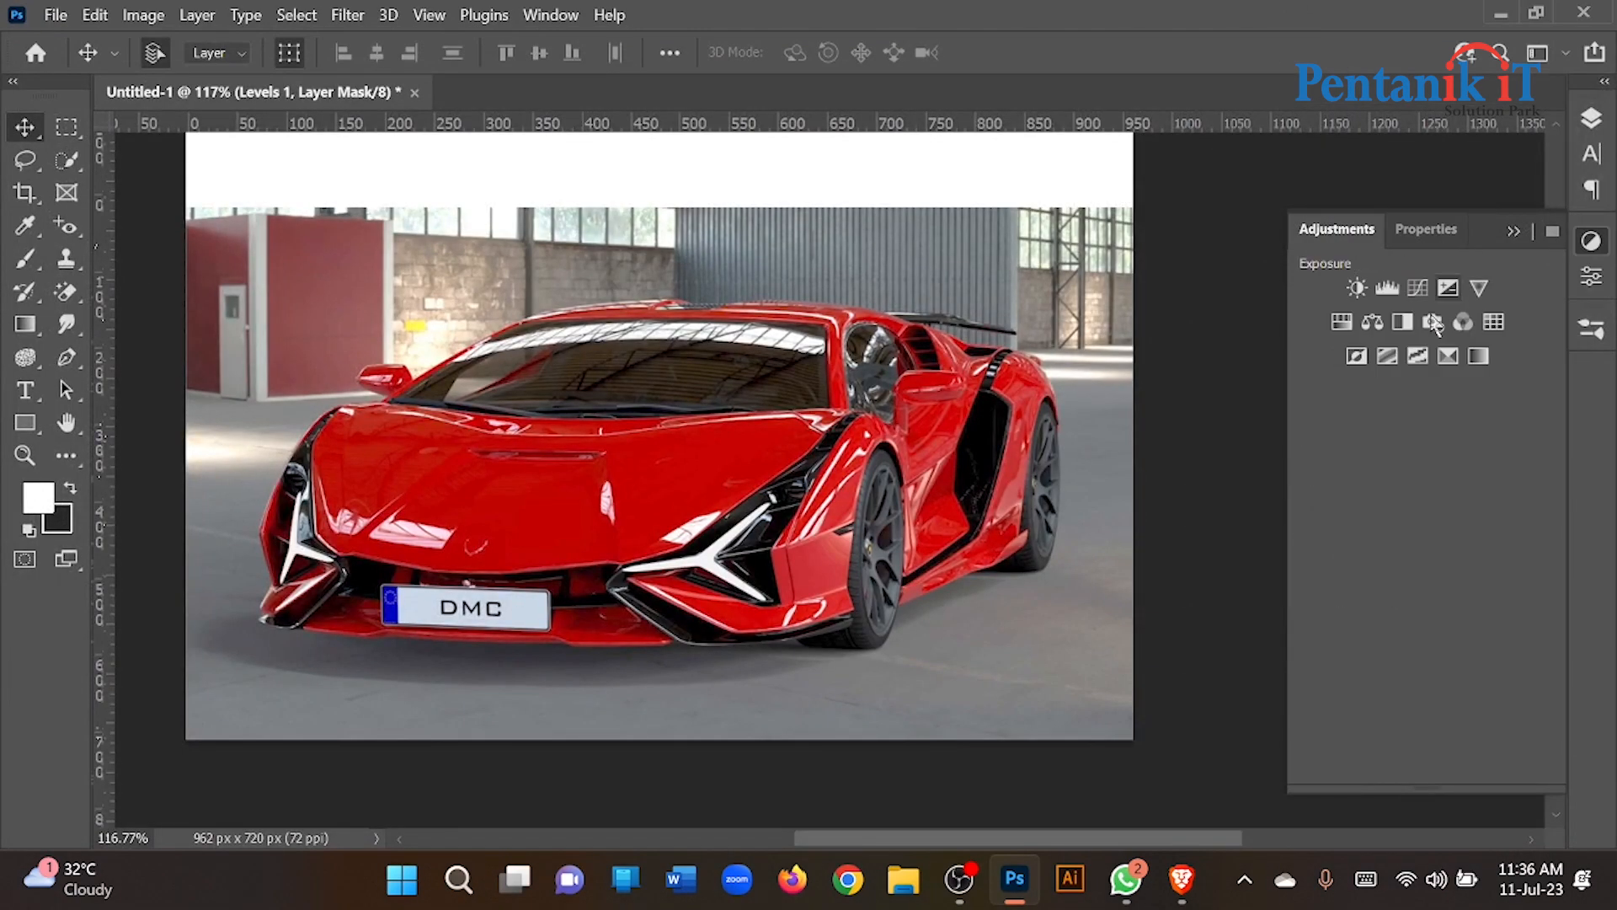
pyautogui.click(1342, 323)
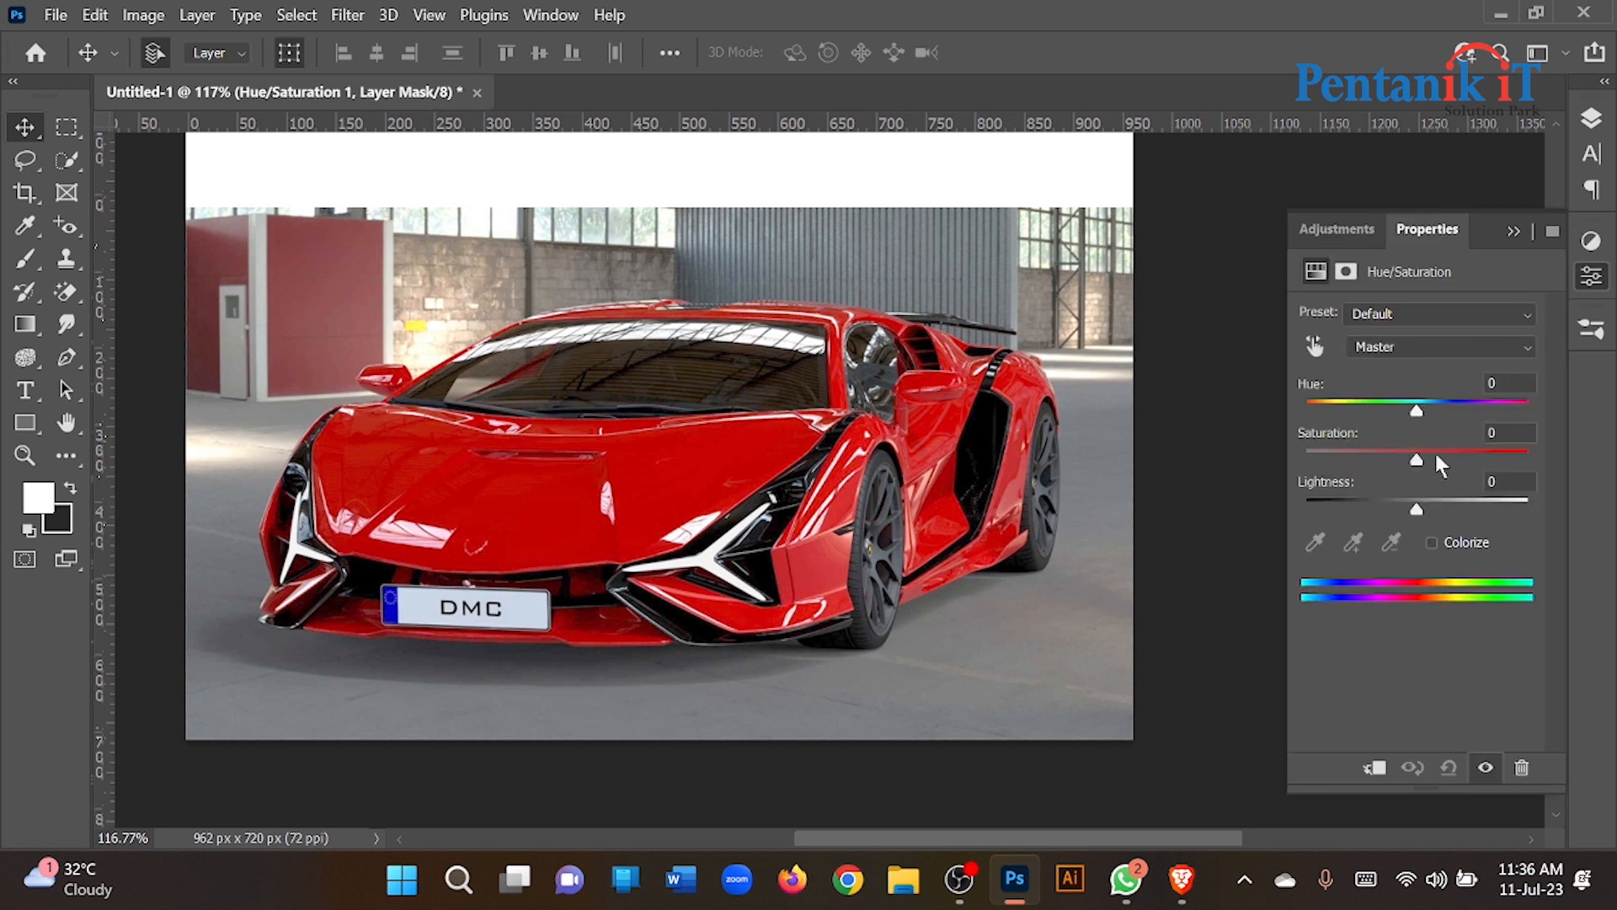
pyautogui.click(1336, 229)
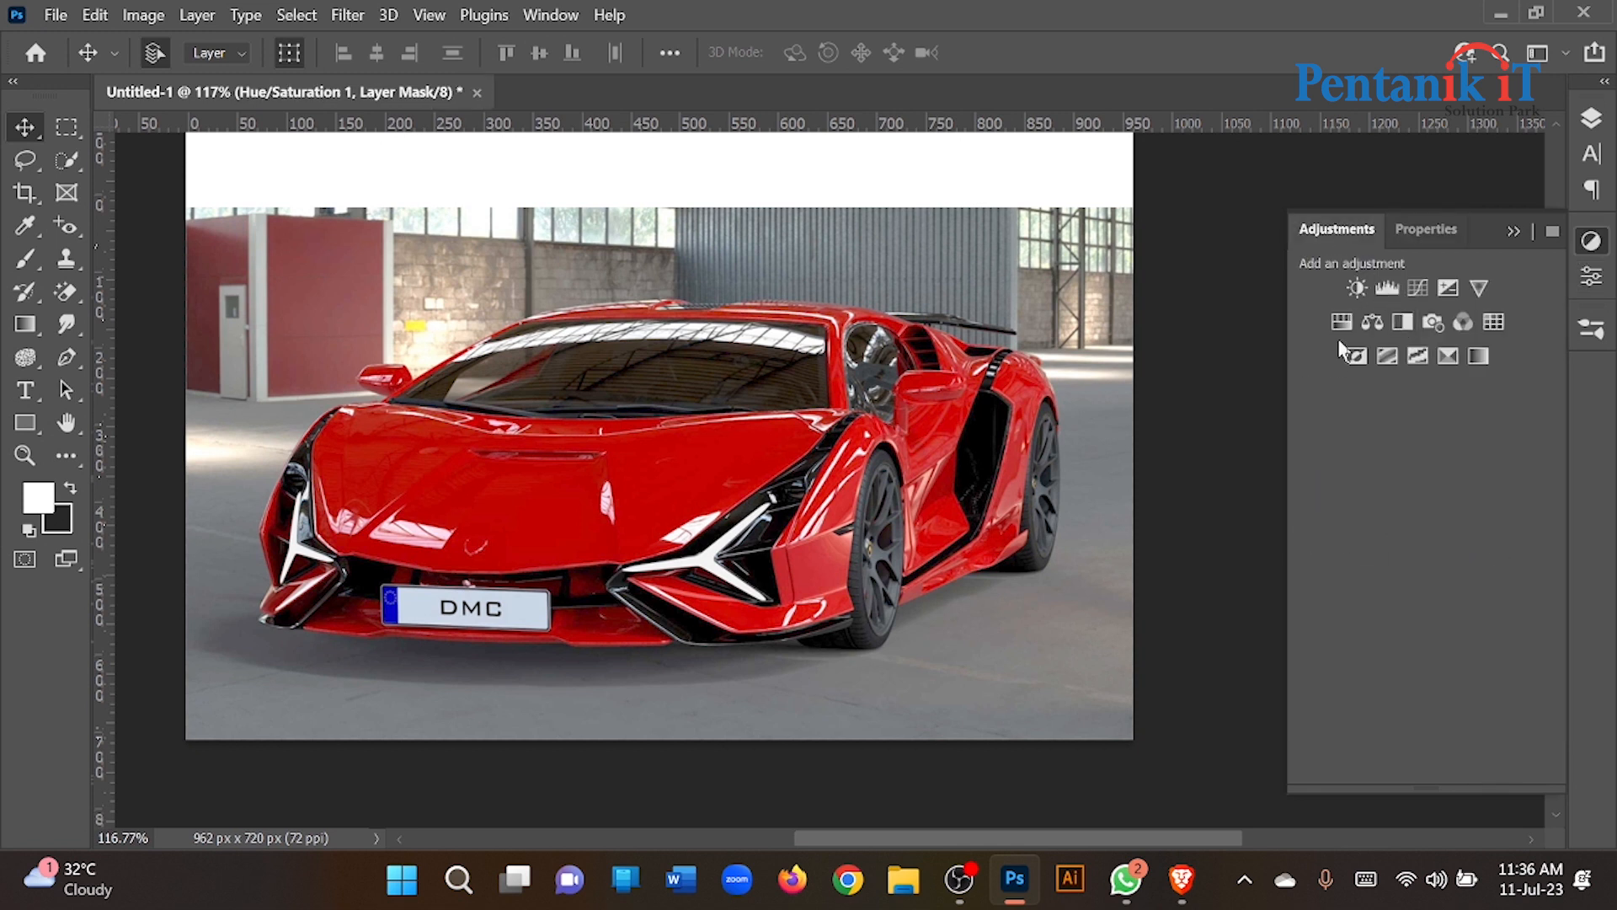
pyautogui.click(1372, 321)
pyautogui.moveTo(1390, 369)
pyautogui.mouseDown()
pyautogui.moveTo(1347, 372)
pyautogui.moveTo(1449, 375)
pyautogui.moveTo(1378, 394)
pyautogui.mouseUp()
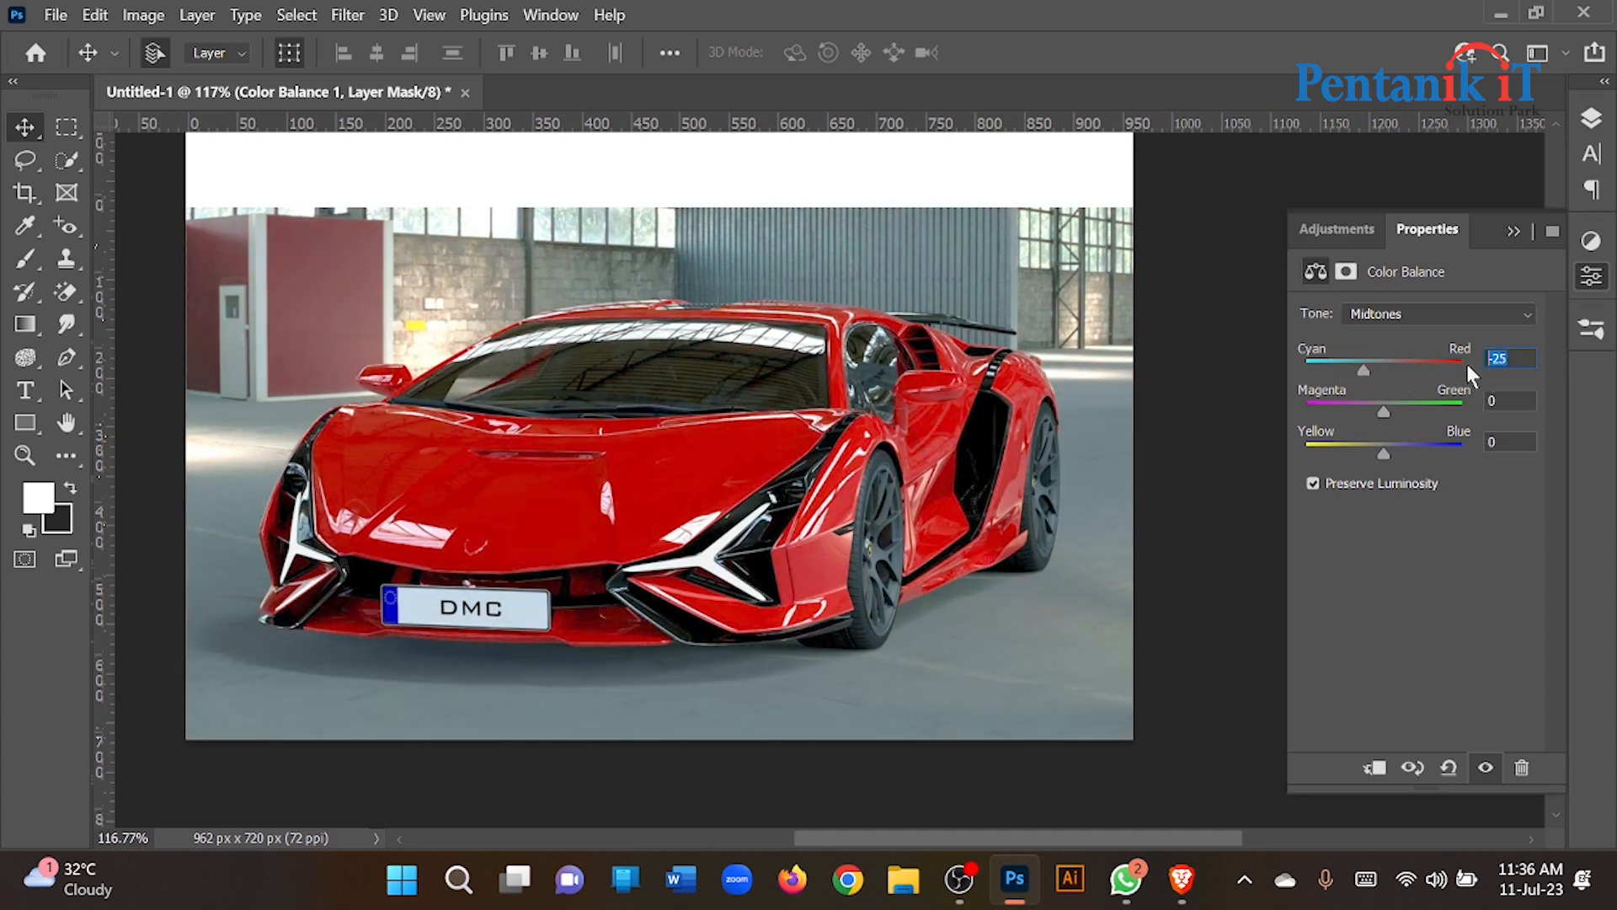
pyautogui.write('0')
# Delete the Color Balance, Hue/Saturation, Levels and Brightness/Contrast adjustment layers.
pyautogui.click(1592, 120)
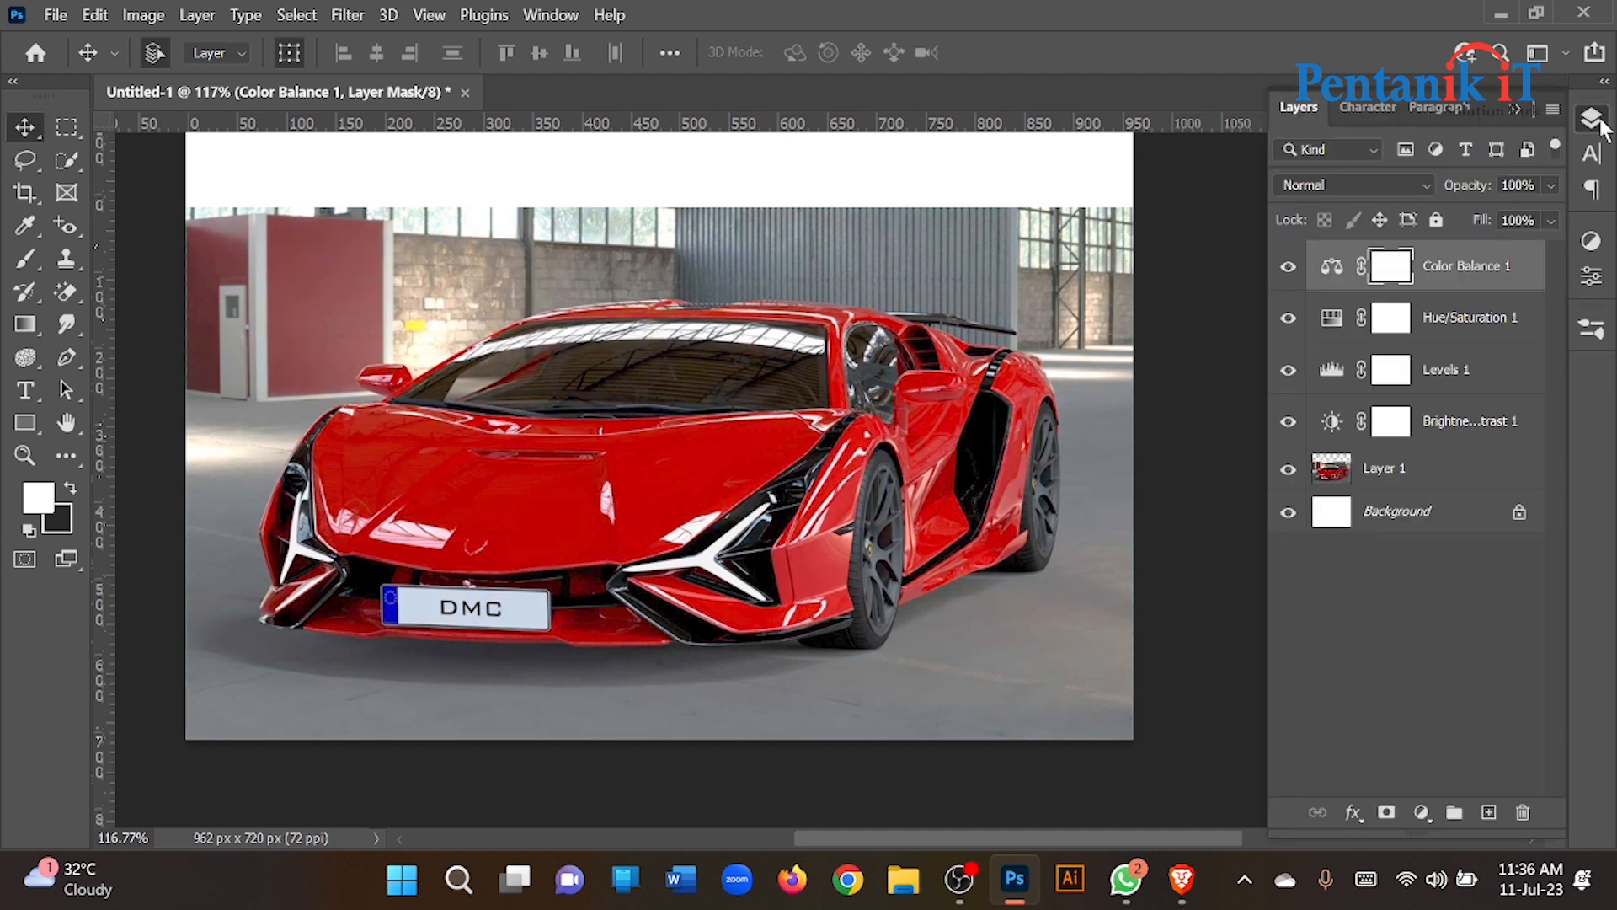
pyautogui.keyDown('shift'); pyautogui.click(1432, 442); pyautogui.keyUp('shift')
pyautogui.press('Delete')
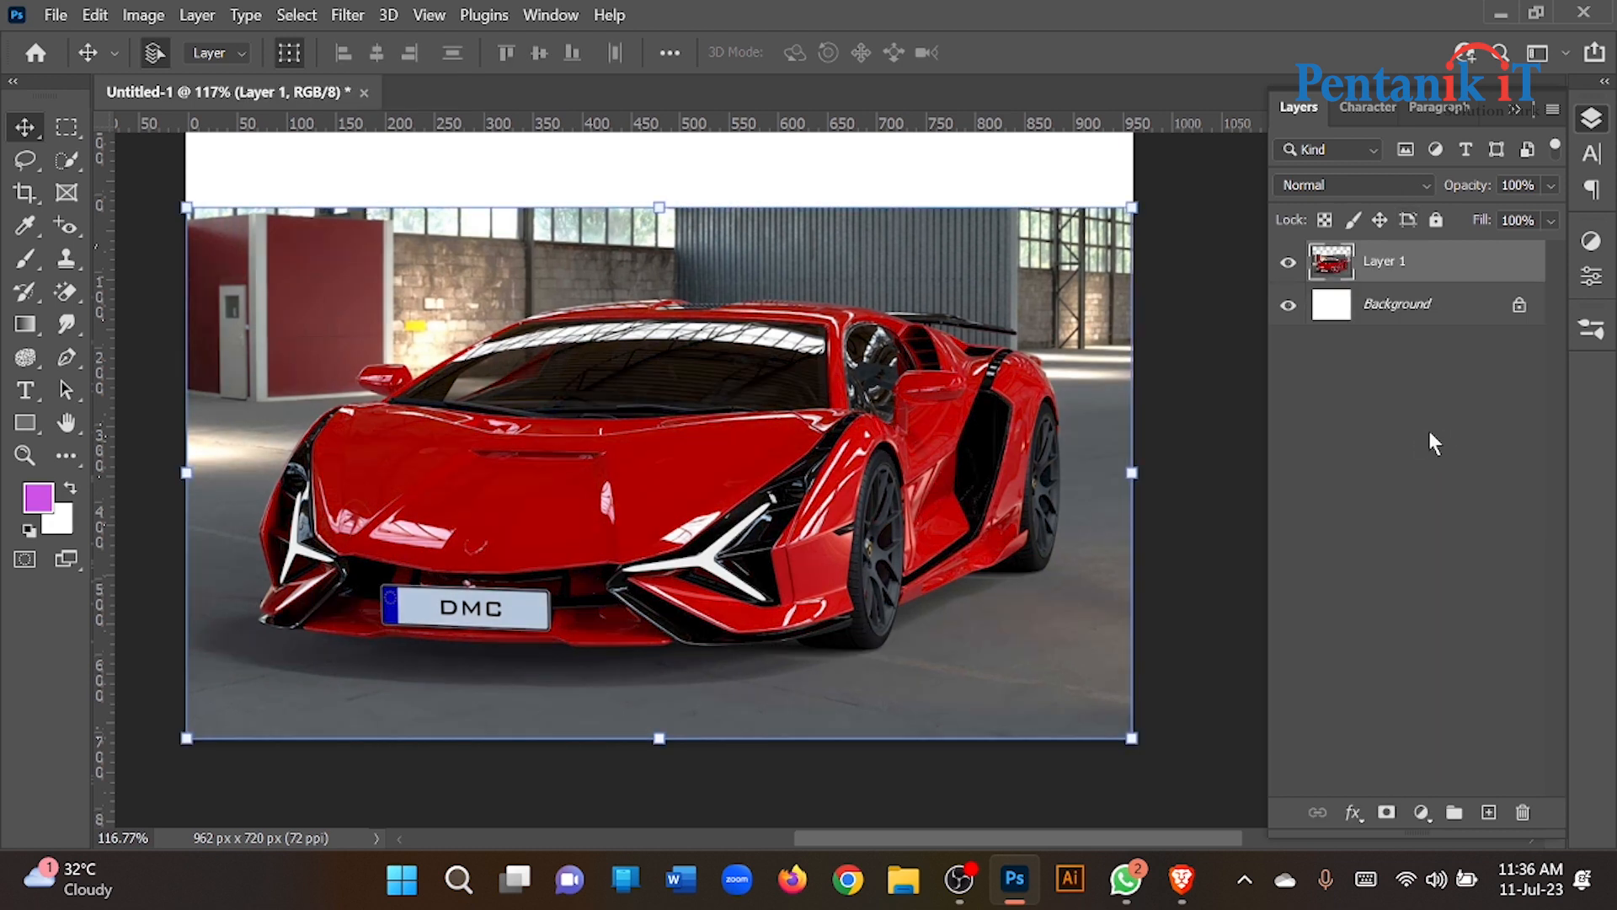
pyautogui.click(348, 15)
pyautogui.click(159, 274)
pyautogui.hotkey('ctrl', 't')
pyautogui.click(1234, 53)
pyautogui.click(156, 282)
# Select the car image's layer and look at the Quick Selection tool and the Lasso tool variants.
pyautogui.click(67, 160)
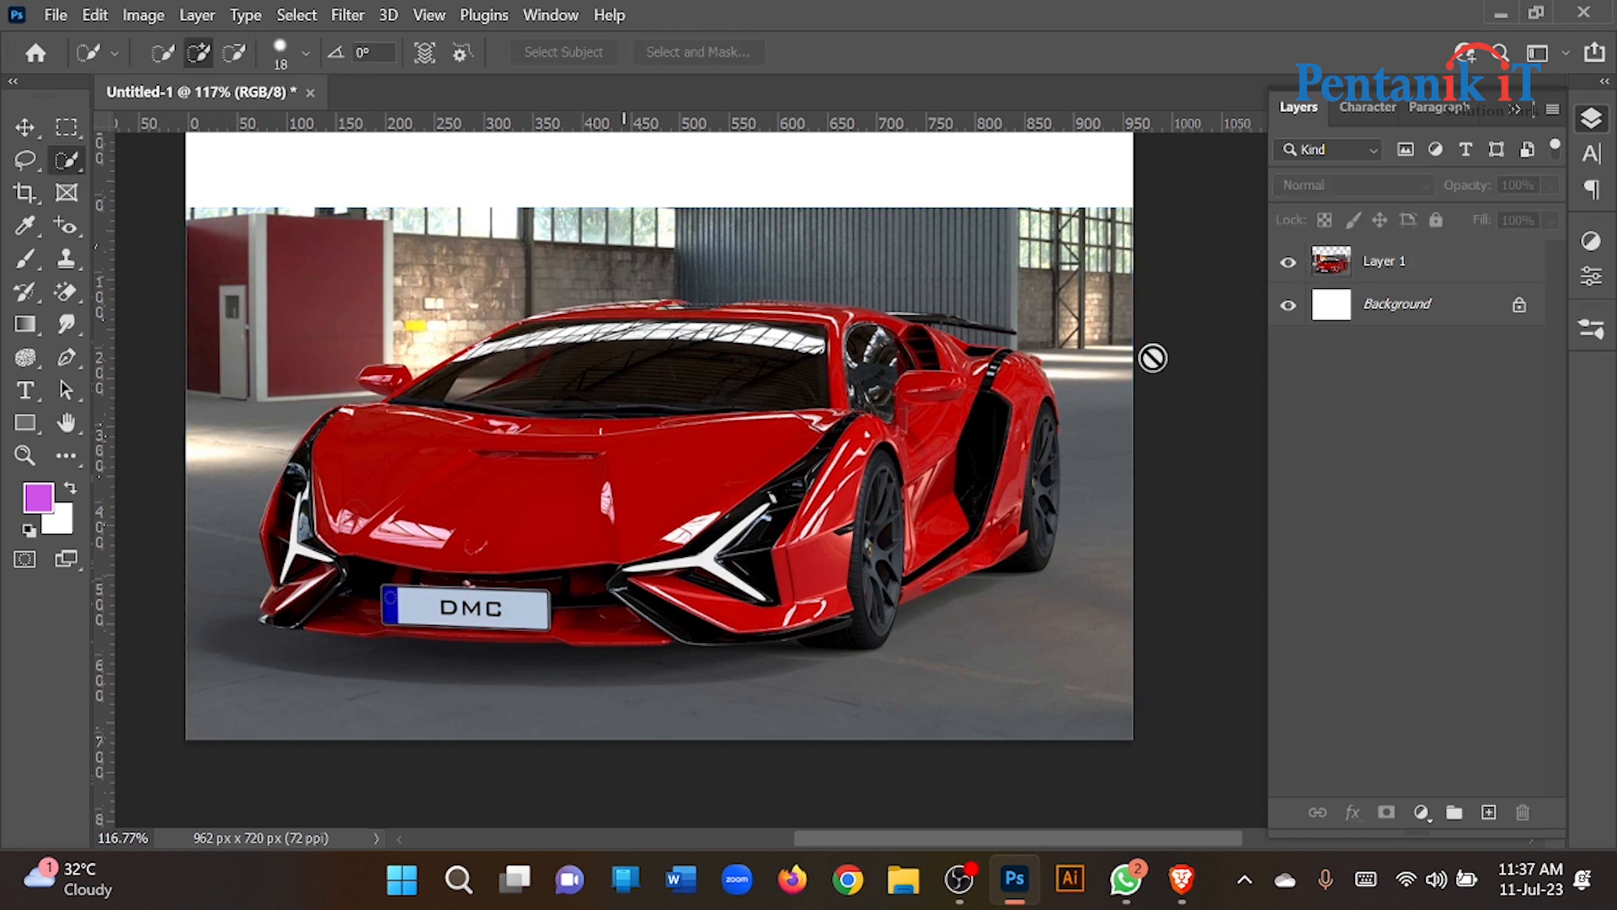
pyautogui.click(1415, 262)
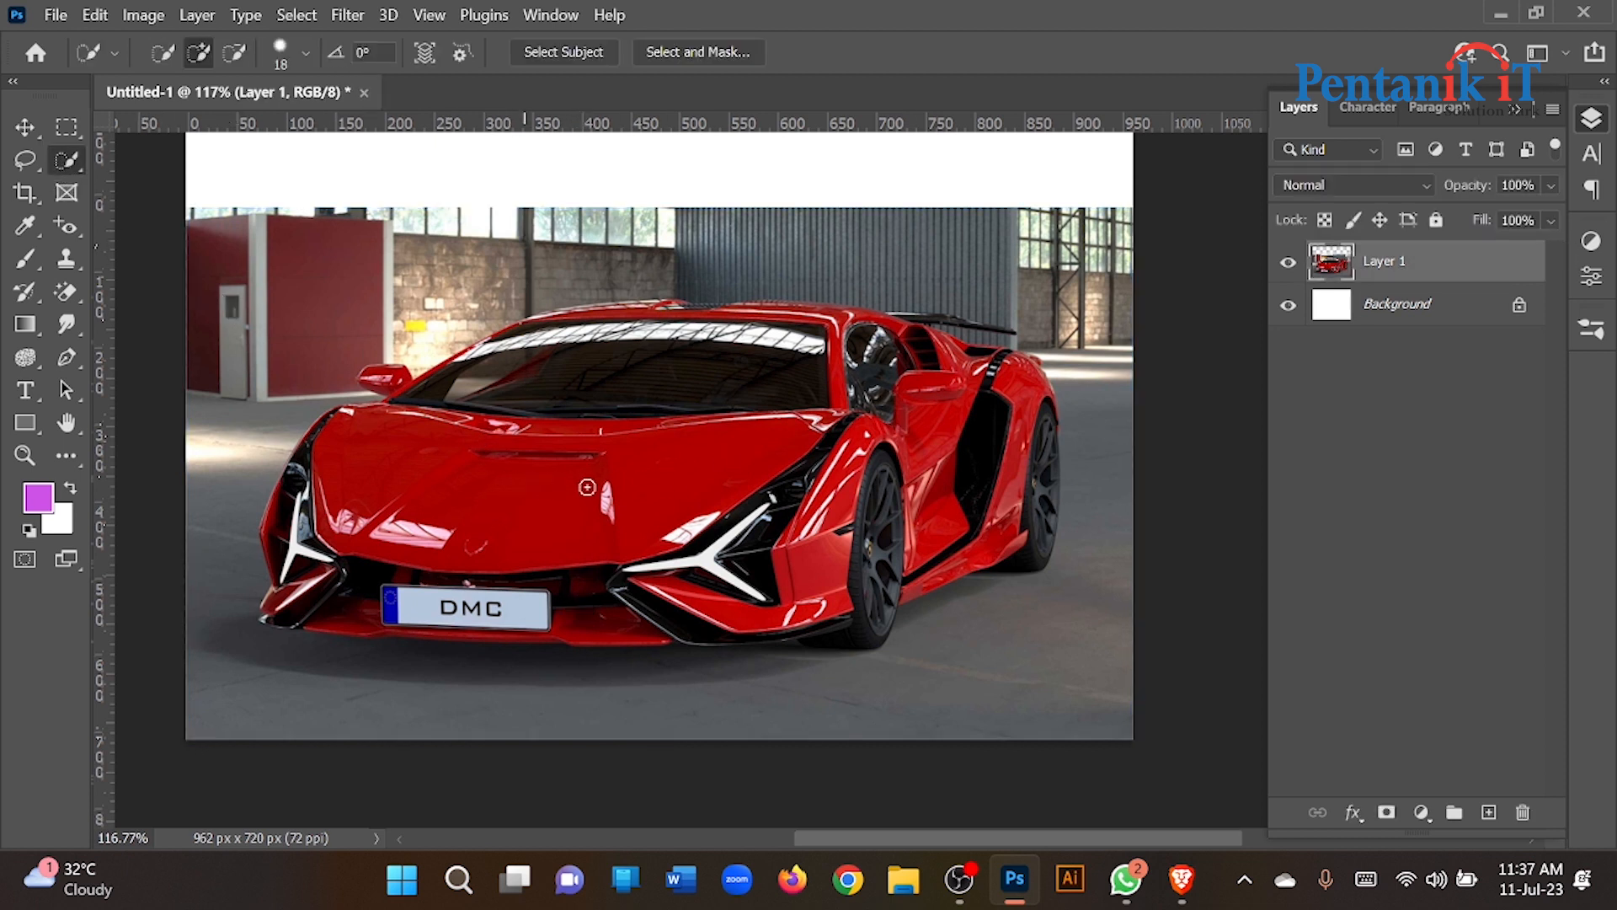
pyautogui.press('super')
pyautogui.press('super')
pyautogui.click(25, 160)
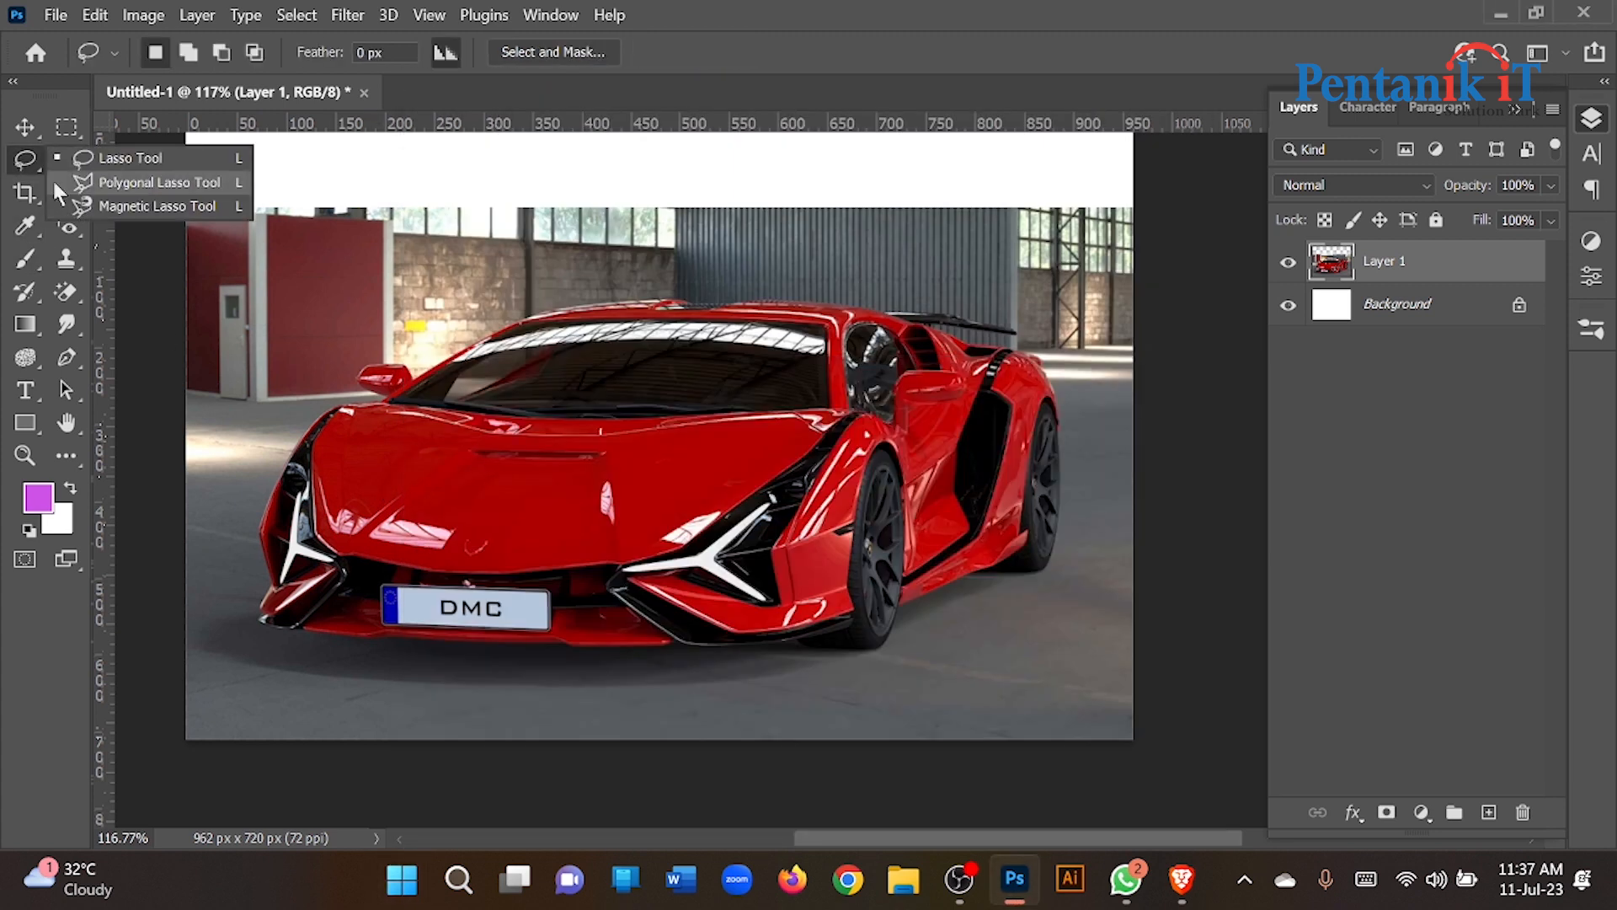
pyautogui.click(28, 195)
# Try selecting the car's red hood with the Magic Wand tool and deselect it.
pyautogui.click(67, 160)
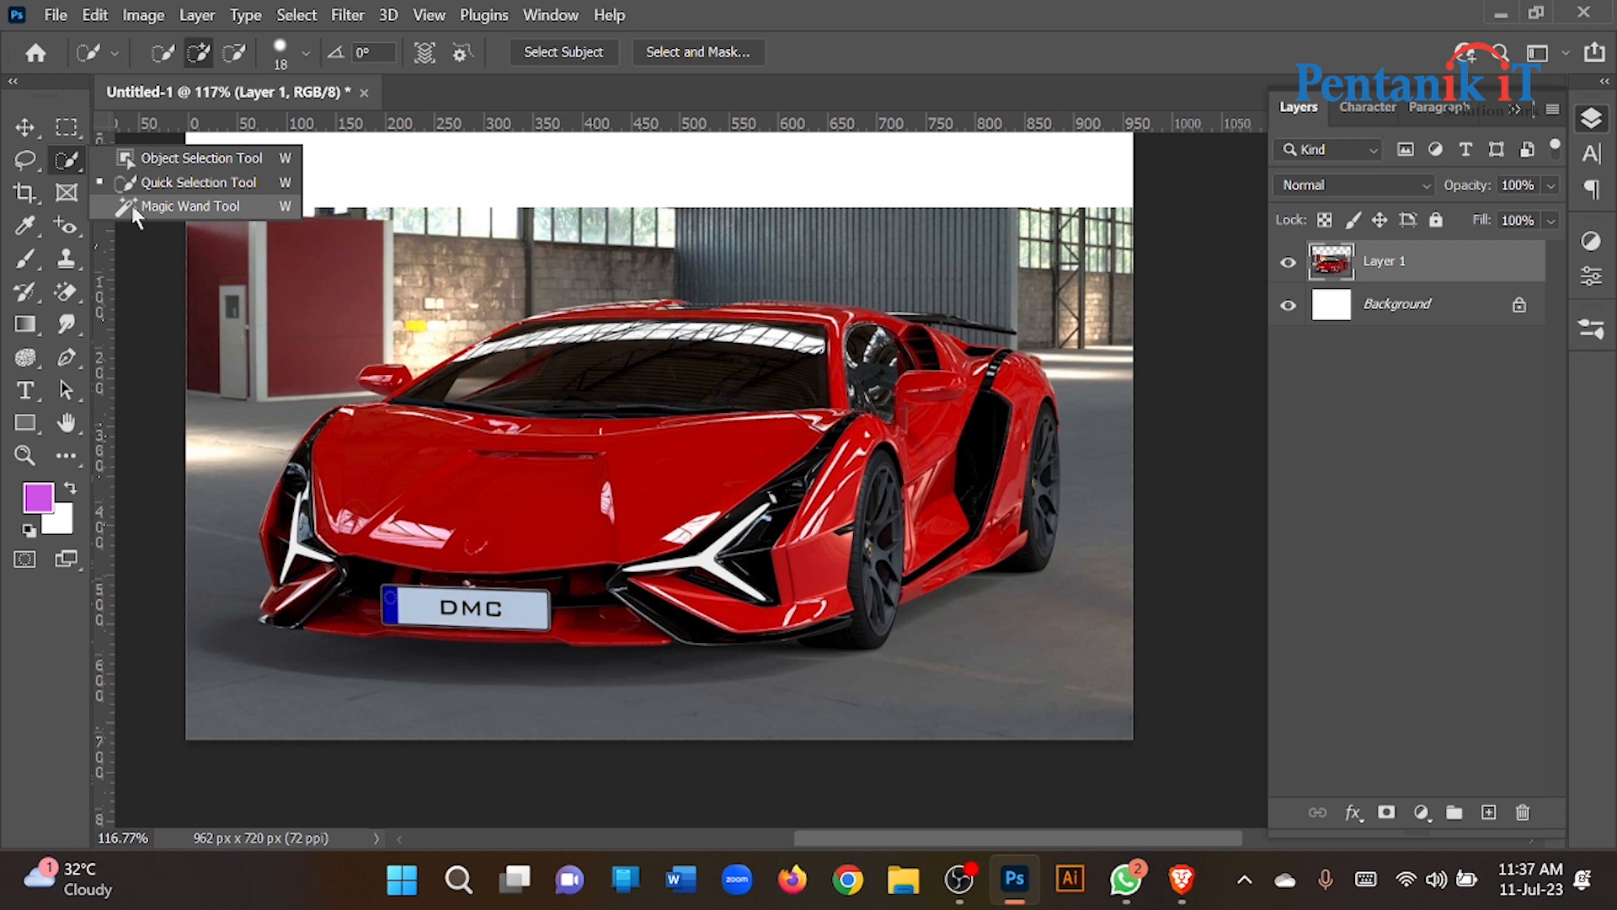
pyautogui.click(131, 205)
pyautogui.click(648, 500)
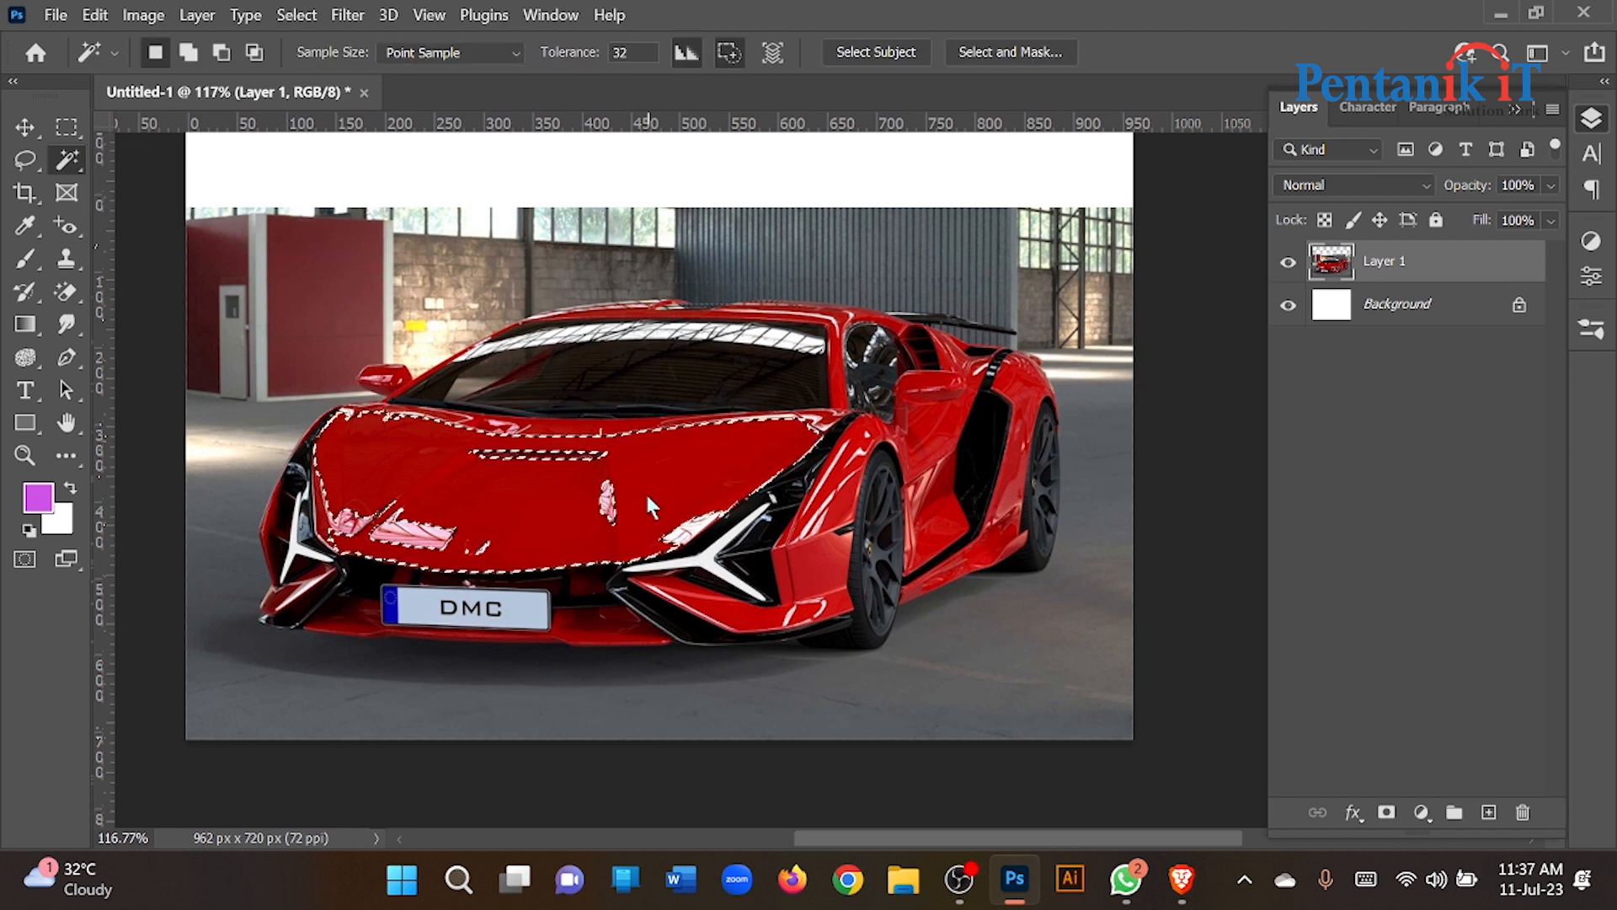
pyautogui.hotkey('ctrl', 'd')
# Try selecting the car with the Quick Selection tool at a brush size of 125 and deselect it.
pyautogui.click(81, 162)
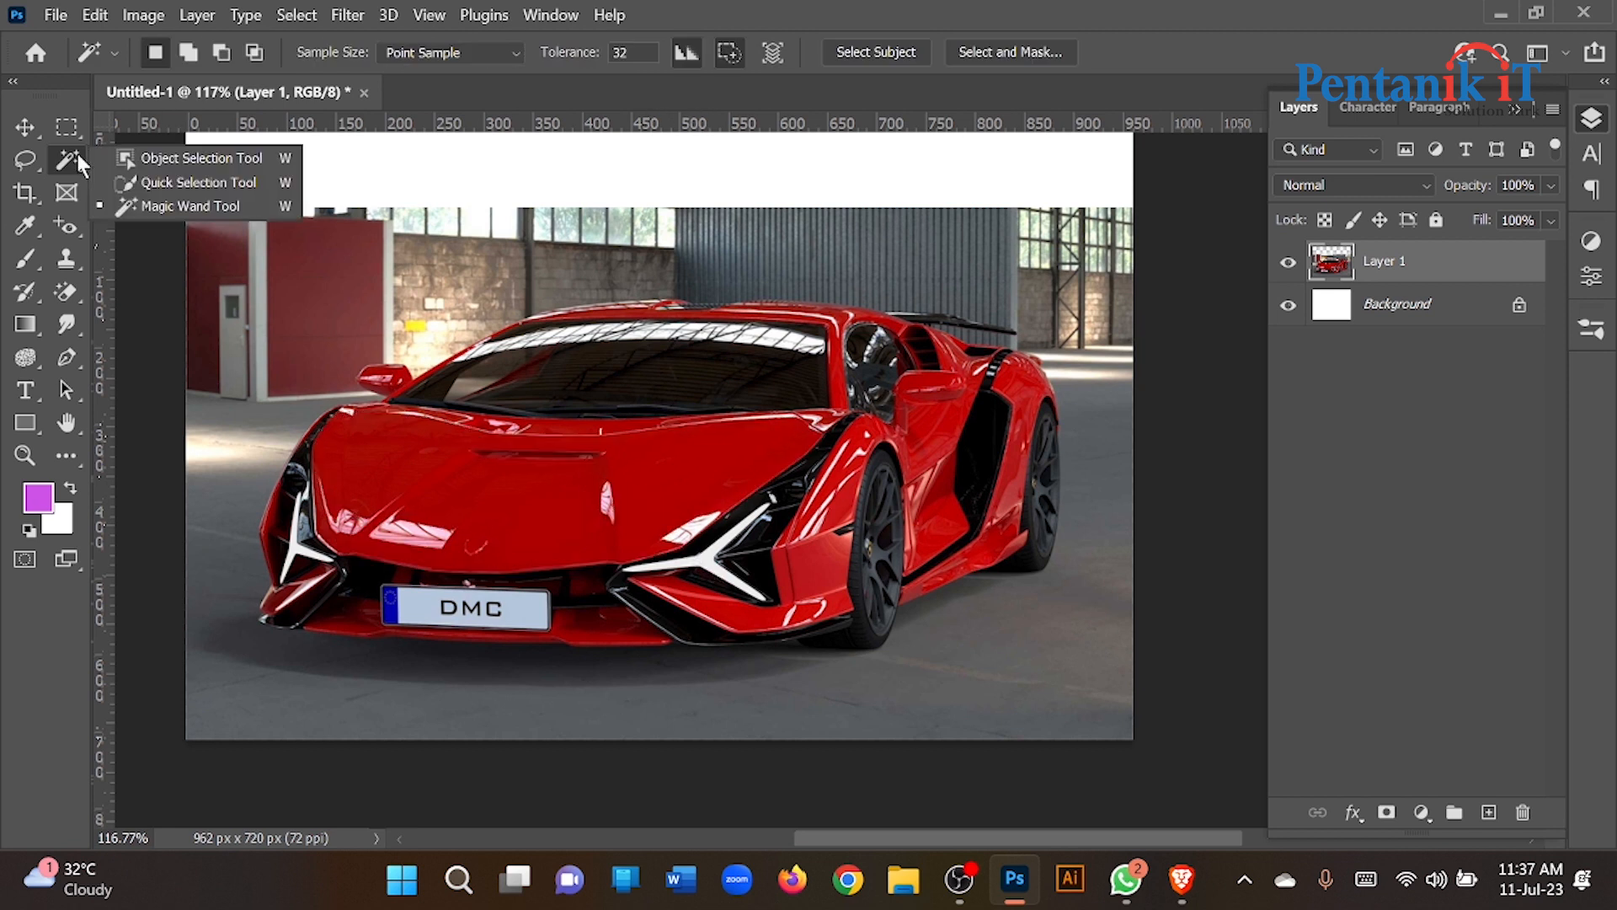
pyautogui.click(131, 182)
pyautogui.keyDown('alt'); pyautogui.rightClick(671, 427); pyautogui.keyUp('alt')
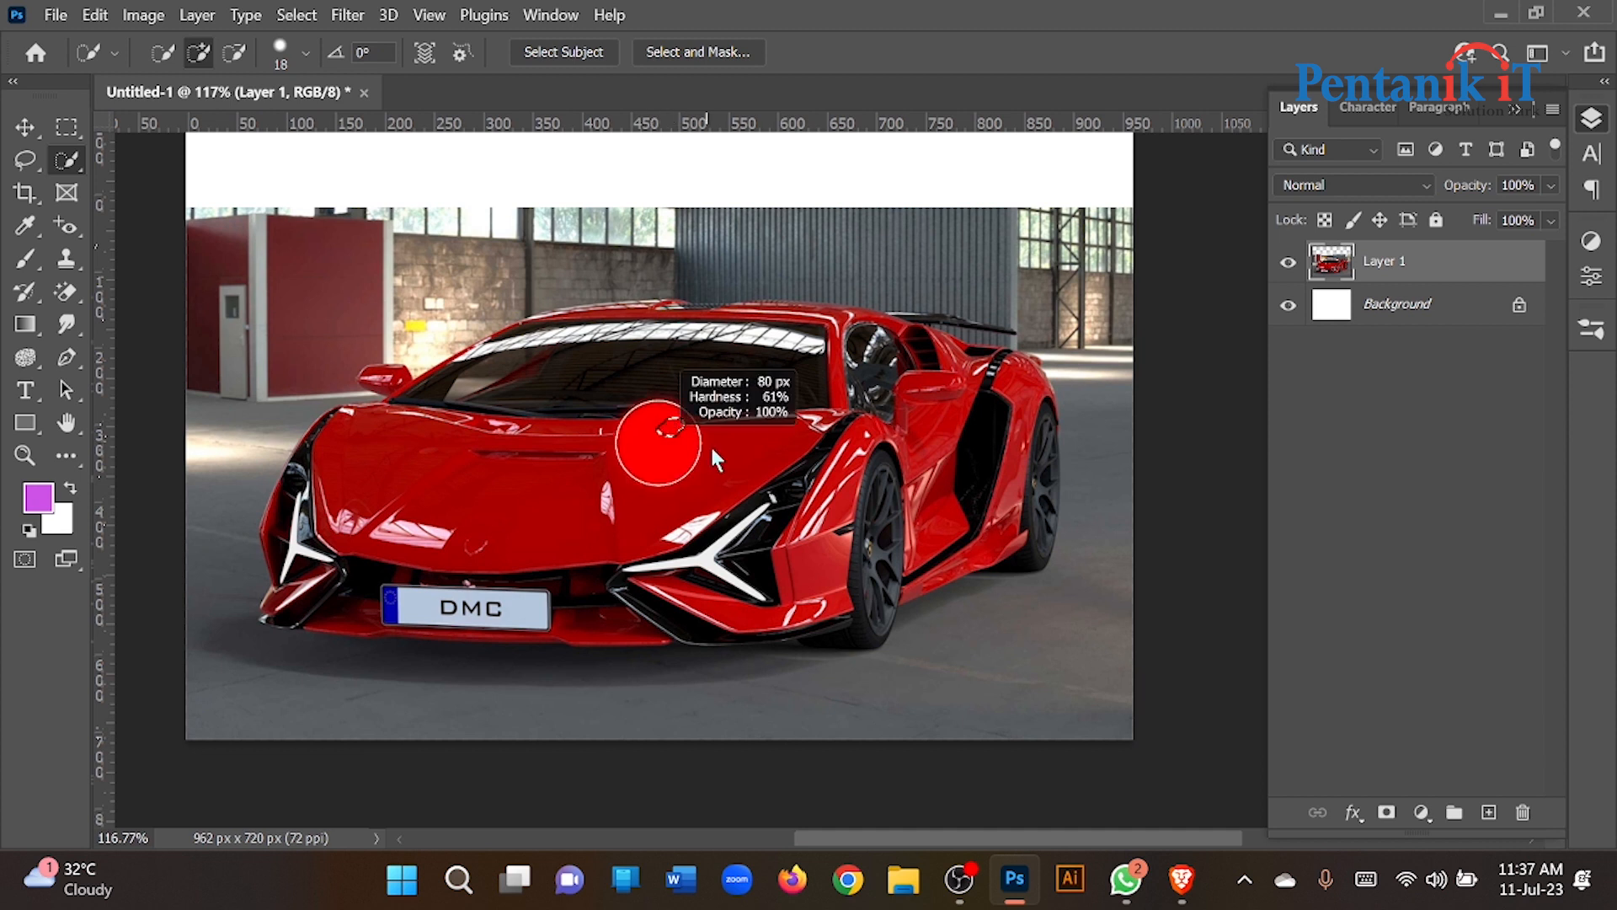
pyautogui.moveTo(660, 433)
pyautogui.mouseDown()
pyautogui.moveTo(498, 469)
pyautogui.moveTo(531, 410)
pyautogui.moveTo(766, 371)
pyautogui.moveTo(978, 463)
pyautogui.moveTo(985, 516)
pyautogui.moveTo(674, 539)
pyautogui.moveTo(330, 514)
pyautogui.moveTo(354, 557)
pyautogui.moveTo(312, 543)
pyautogui.moveTo(341, 548)
pyautogui.mouseUp()
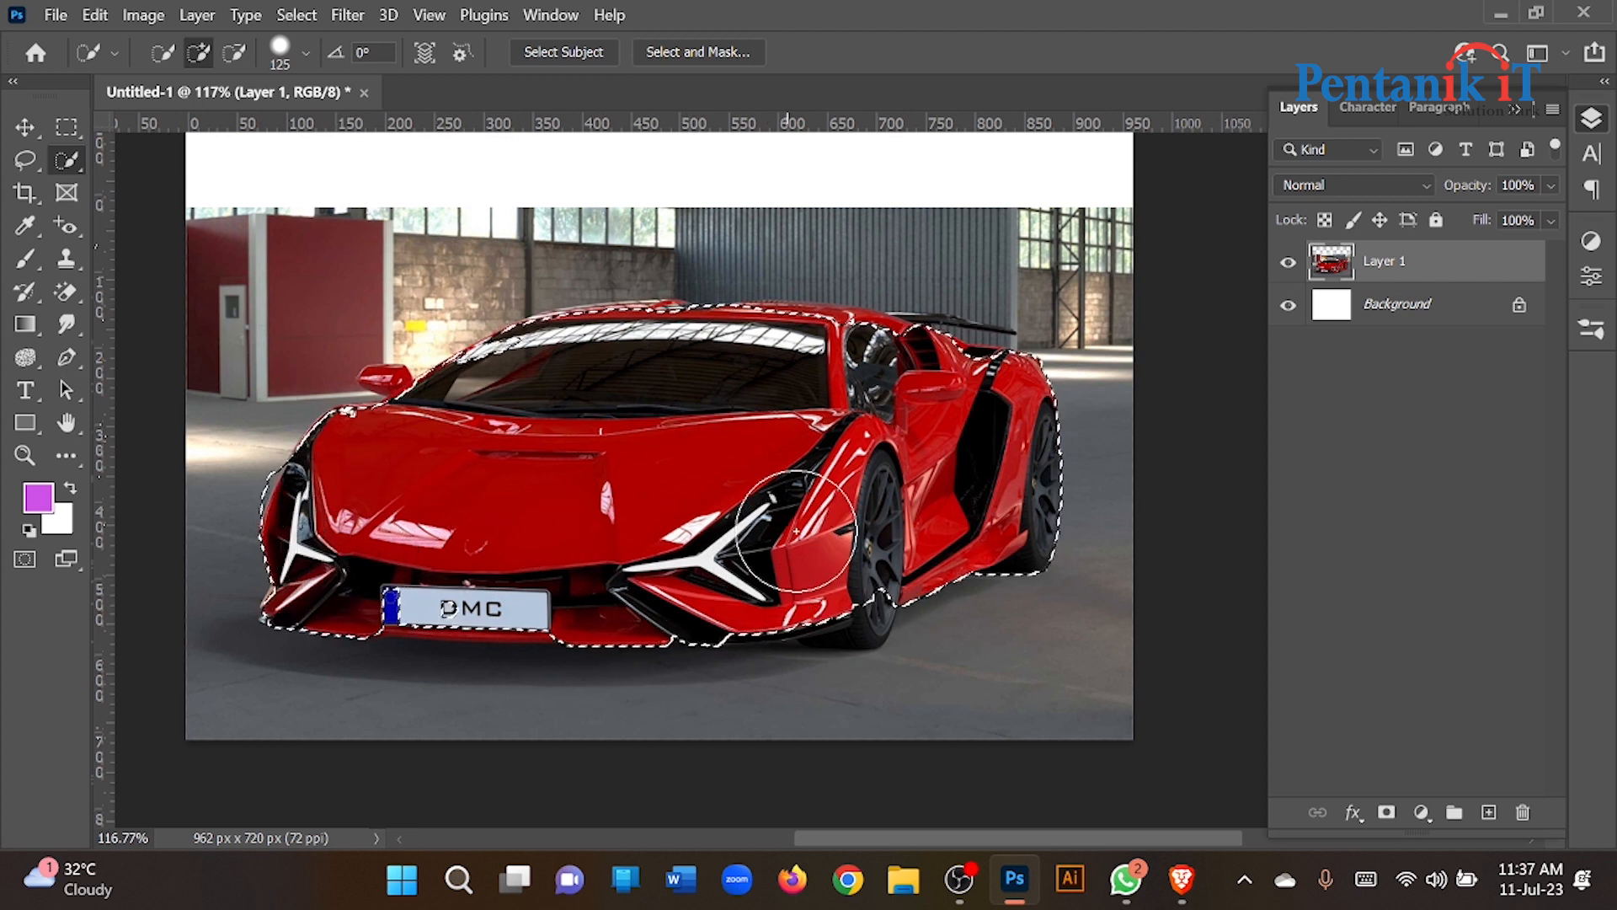
pyautogui.moveTo(769, 361); pyautogui.dragTo(750, 362)
pyautogui.hotkey('ctrl', 'd')
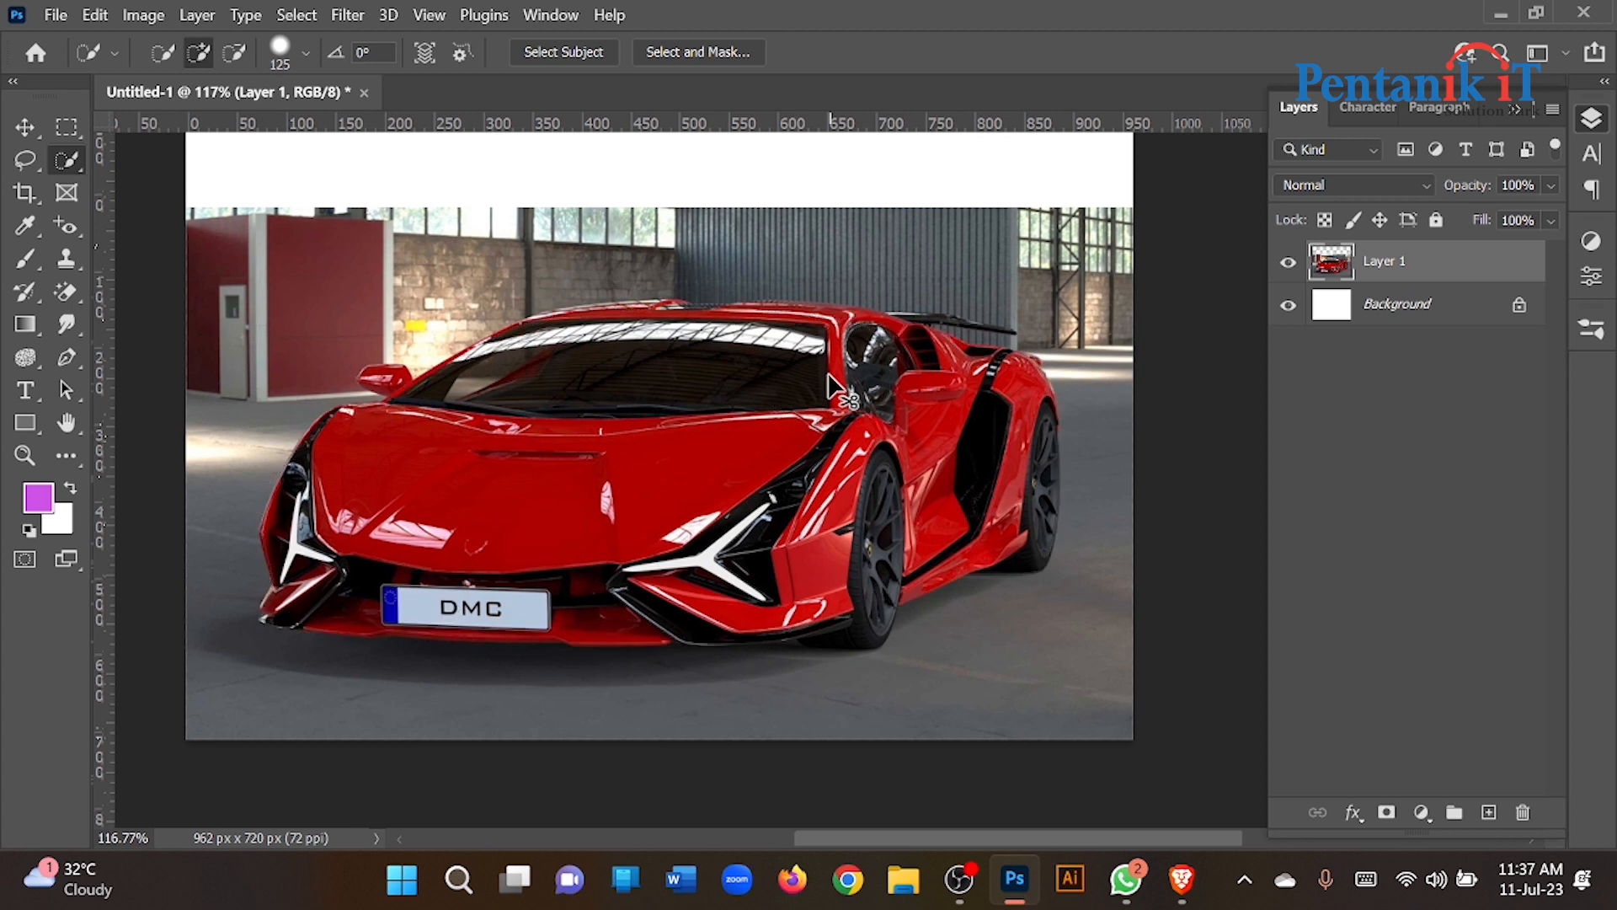
# Select the car automatically as the subject and add a Color Balance adjustment layer masked to it.
pyautogui.click(25, 126)
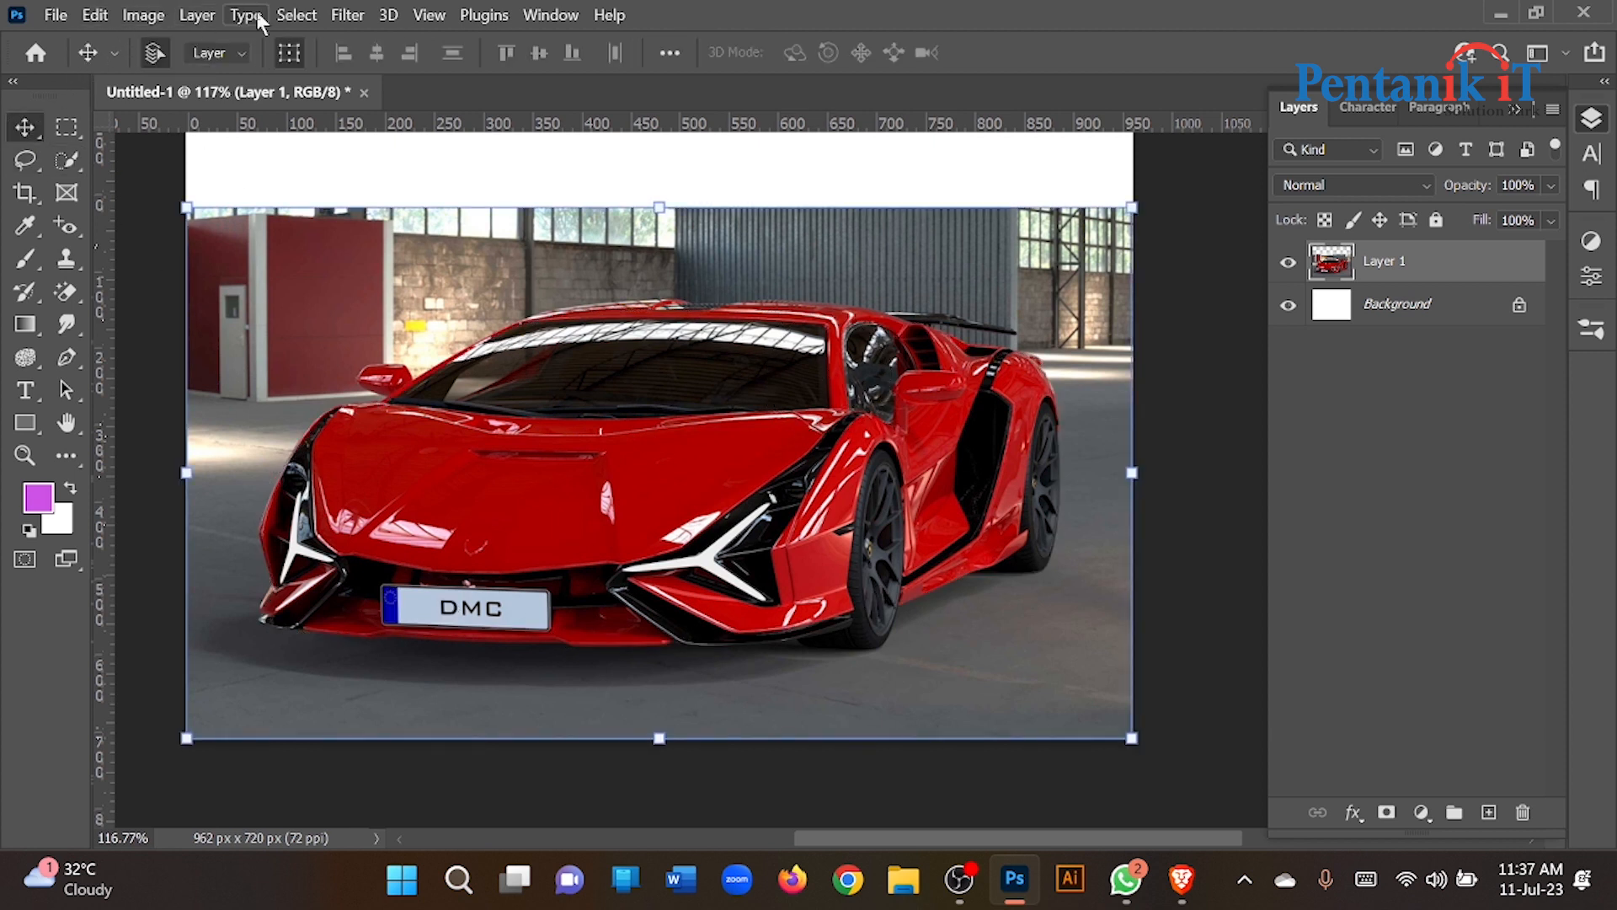
pyautogui.click(297, 15)
pyautogui.click(330, 295)
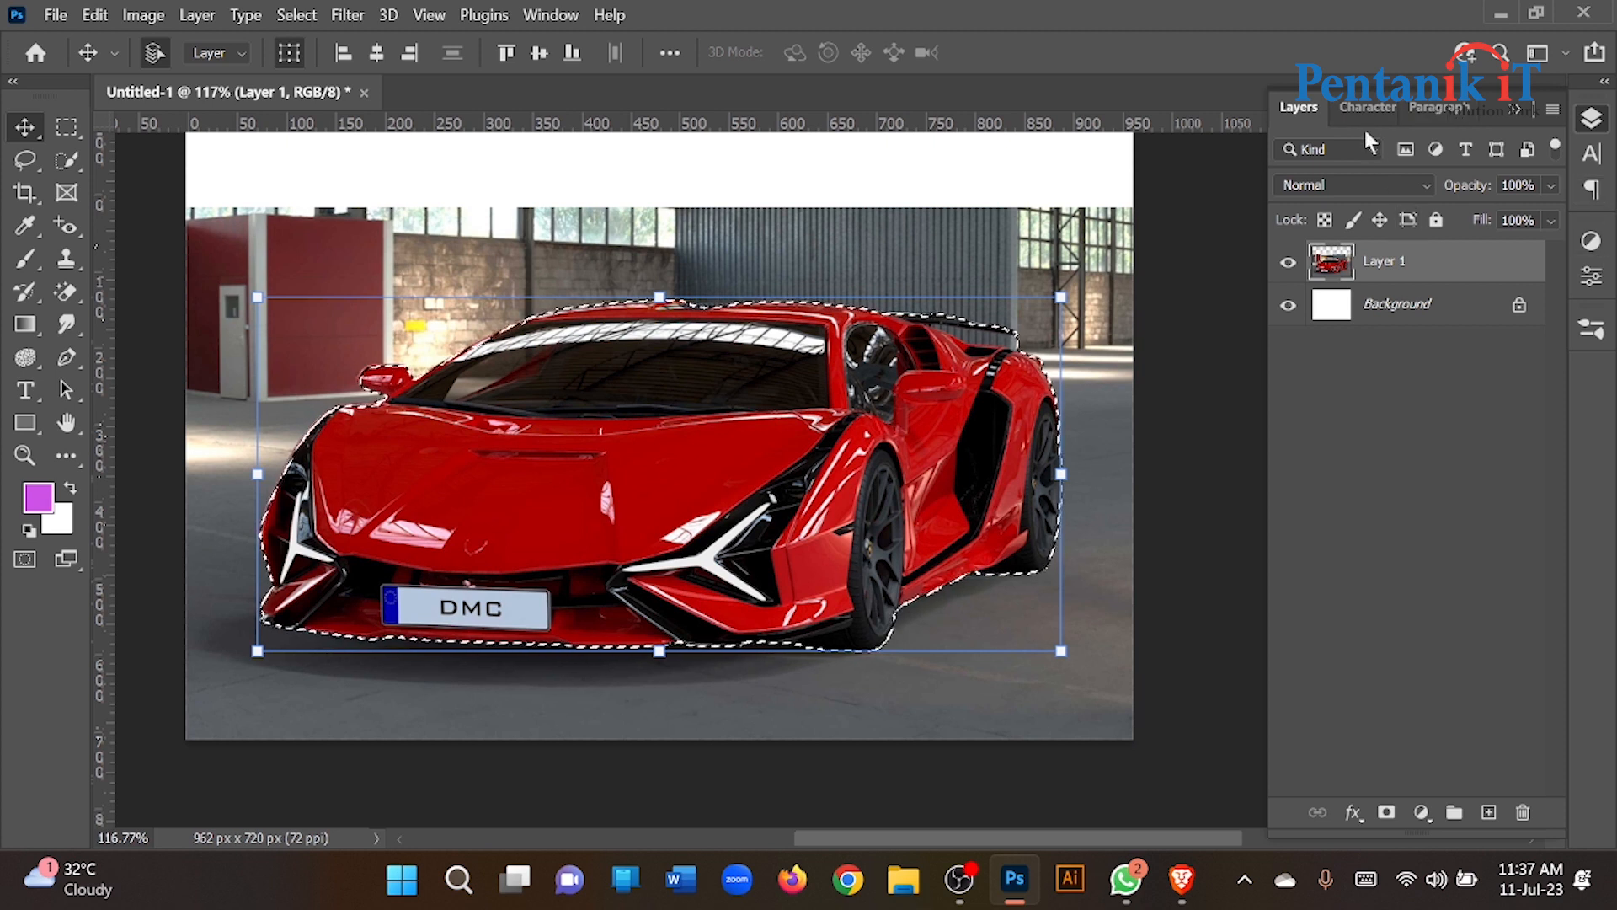
pyautogui.click(1591, 242)
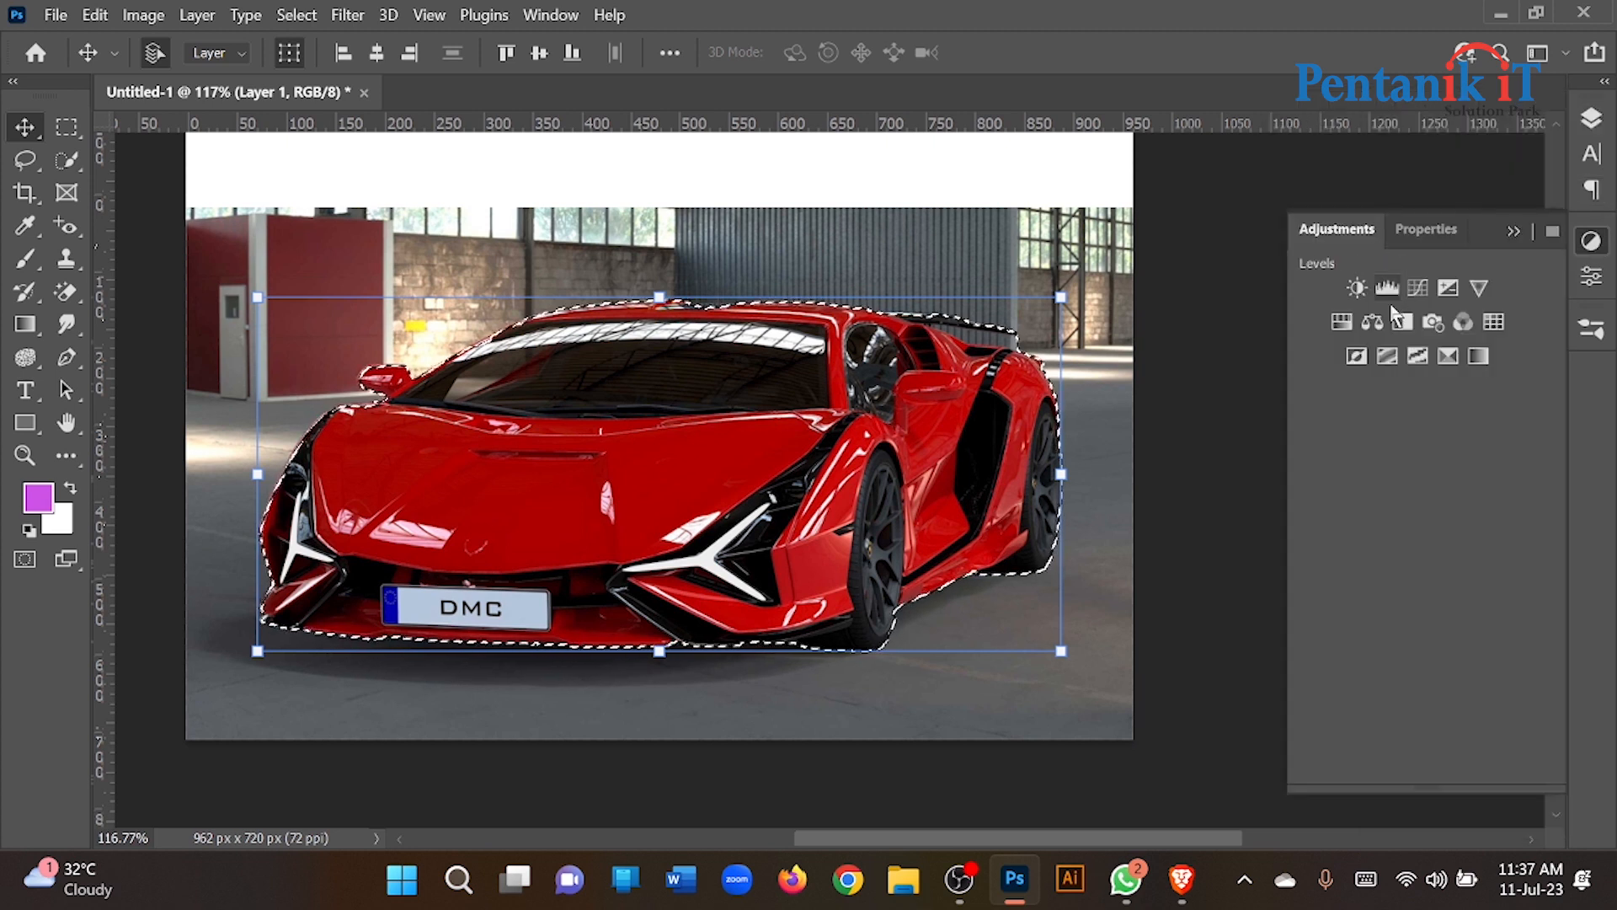
pyautogui.click(1358, 316)
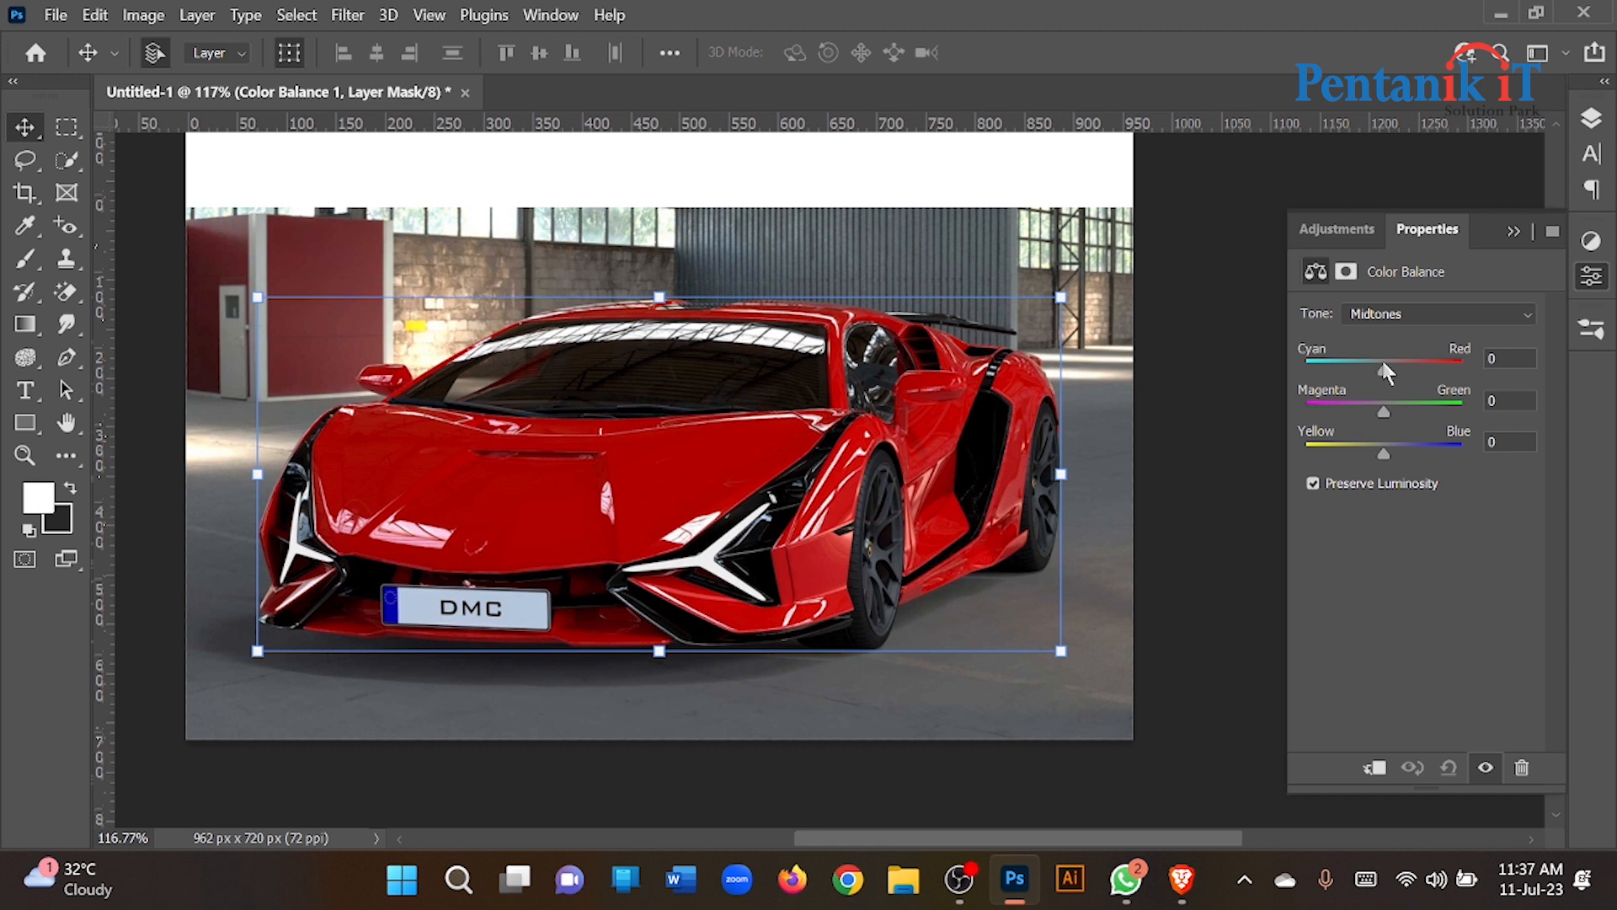
# Add a Hue/Saturation adjustment layer, trying a master hue of -34 and resetting it to 0.
pyautogui.click(1338, 229)
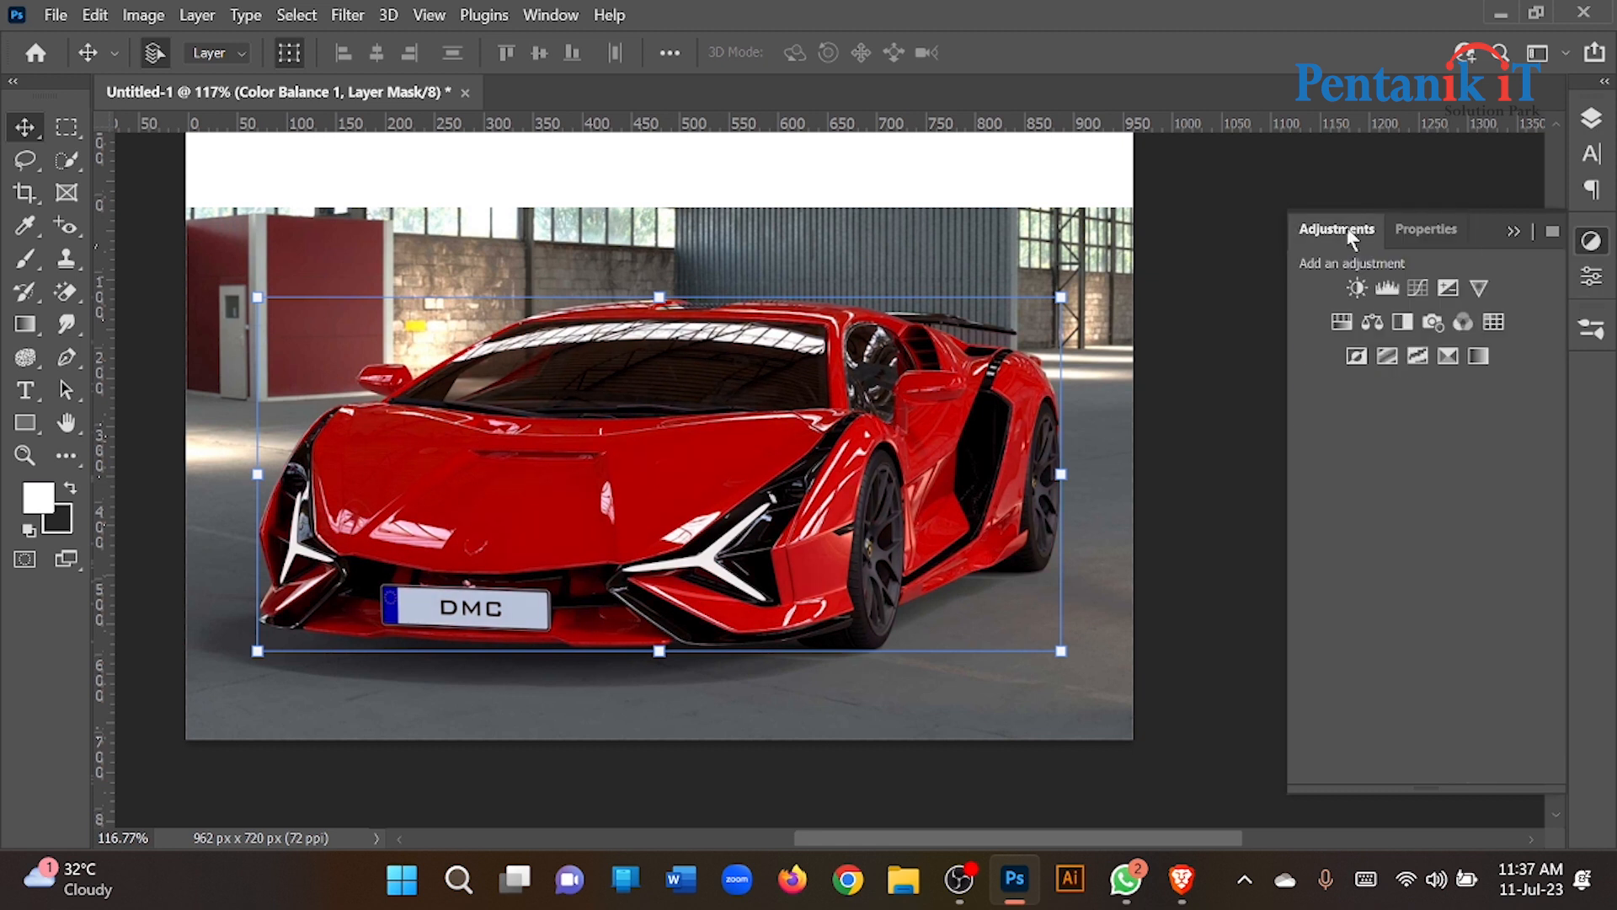
pyautogui.click(1343, 322)
pyautogui.moveTo(1415, 410); pyautogui.dragTo(1380, 408)
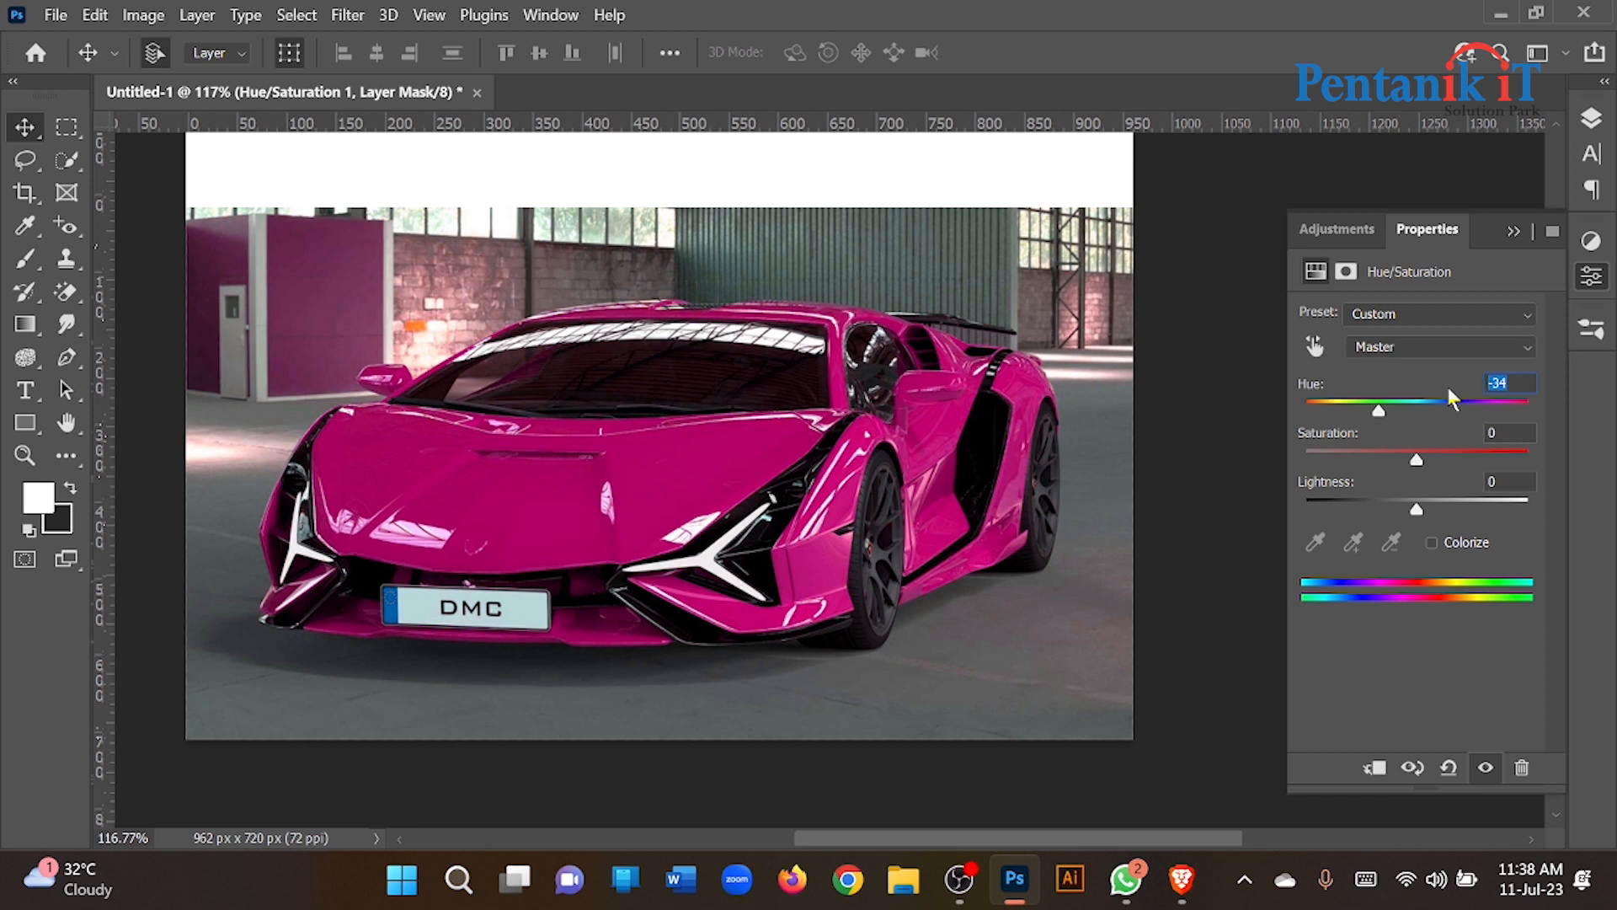
pyautogui.write('0')
pyautogui.press('Tab')
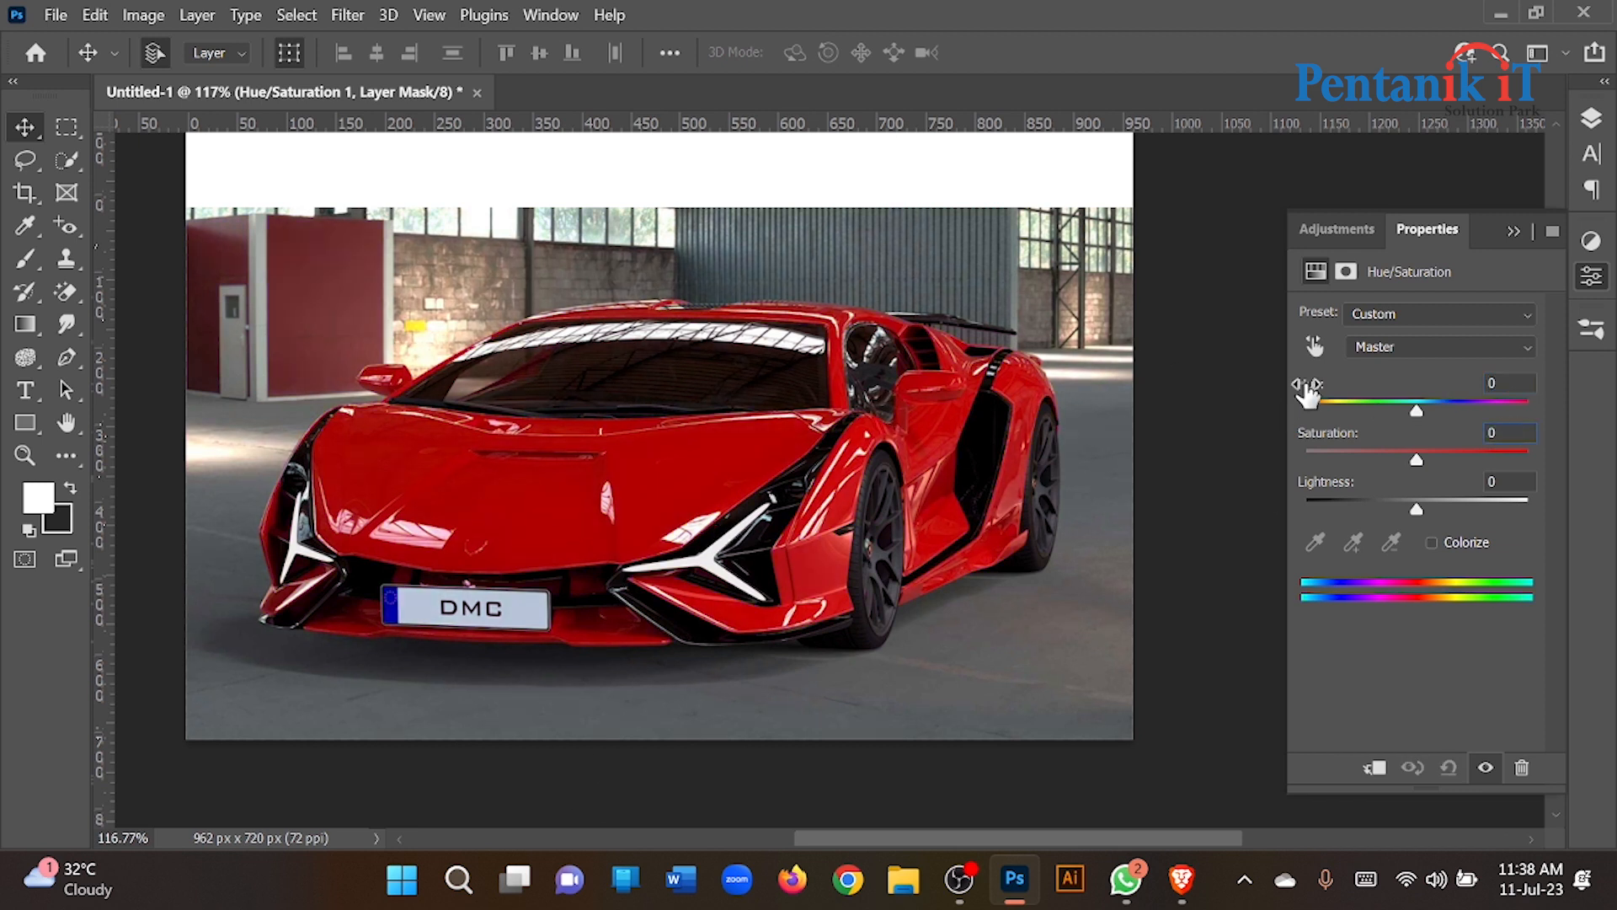
# Recolor the car purple in the Hue/Saturation adjustment, setting the hue of the Reds to -14.
pyautogui.moveTo(1418, 417)
pyautogui.mouseDown()
pyautogui.moveTo(1450, 417)
pyautogui.moveTo(1474, 468)
pyautogui.moveTo(1244, 466)
pyautogui.moveTo(1392, 445)
pyautogui.moveTo(1467, 455)
pyautogui.moveTo(1361, 404)
pyautogui.moveTo(1498, 415)
pyautogui.moveTo(1289, 396)
pyautogui.moveTo(1440, 417)
pyautogui.moveTo(1307, 416)
pyautogui.moveTo(1402, 425)
pyautogui.mouseUp()
pyautogui.click(1398, 346)
pyautogui.click(1404, 392)
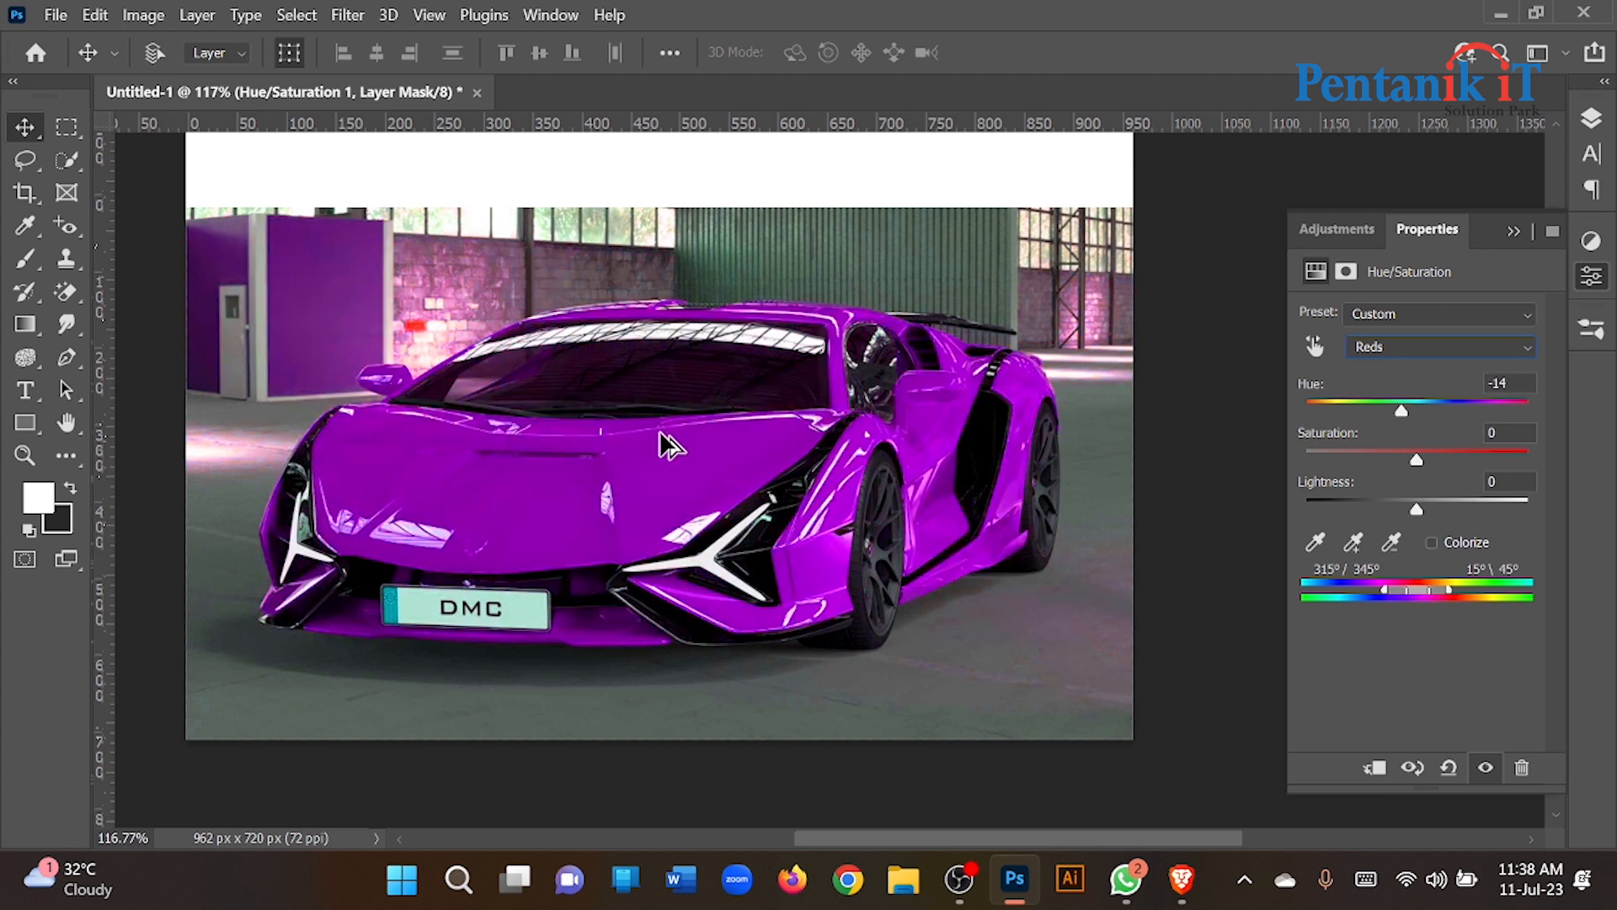
# Shift the Color Balance layer and delete the car image from the canvas.
pyautogui.click(510, 375)
pyautogui.scroll(-6, 512, 377)
pyautogui.moveTo(538, 387); pyautogui.dragTo(599, 406)
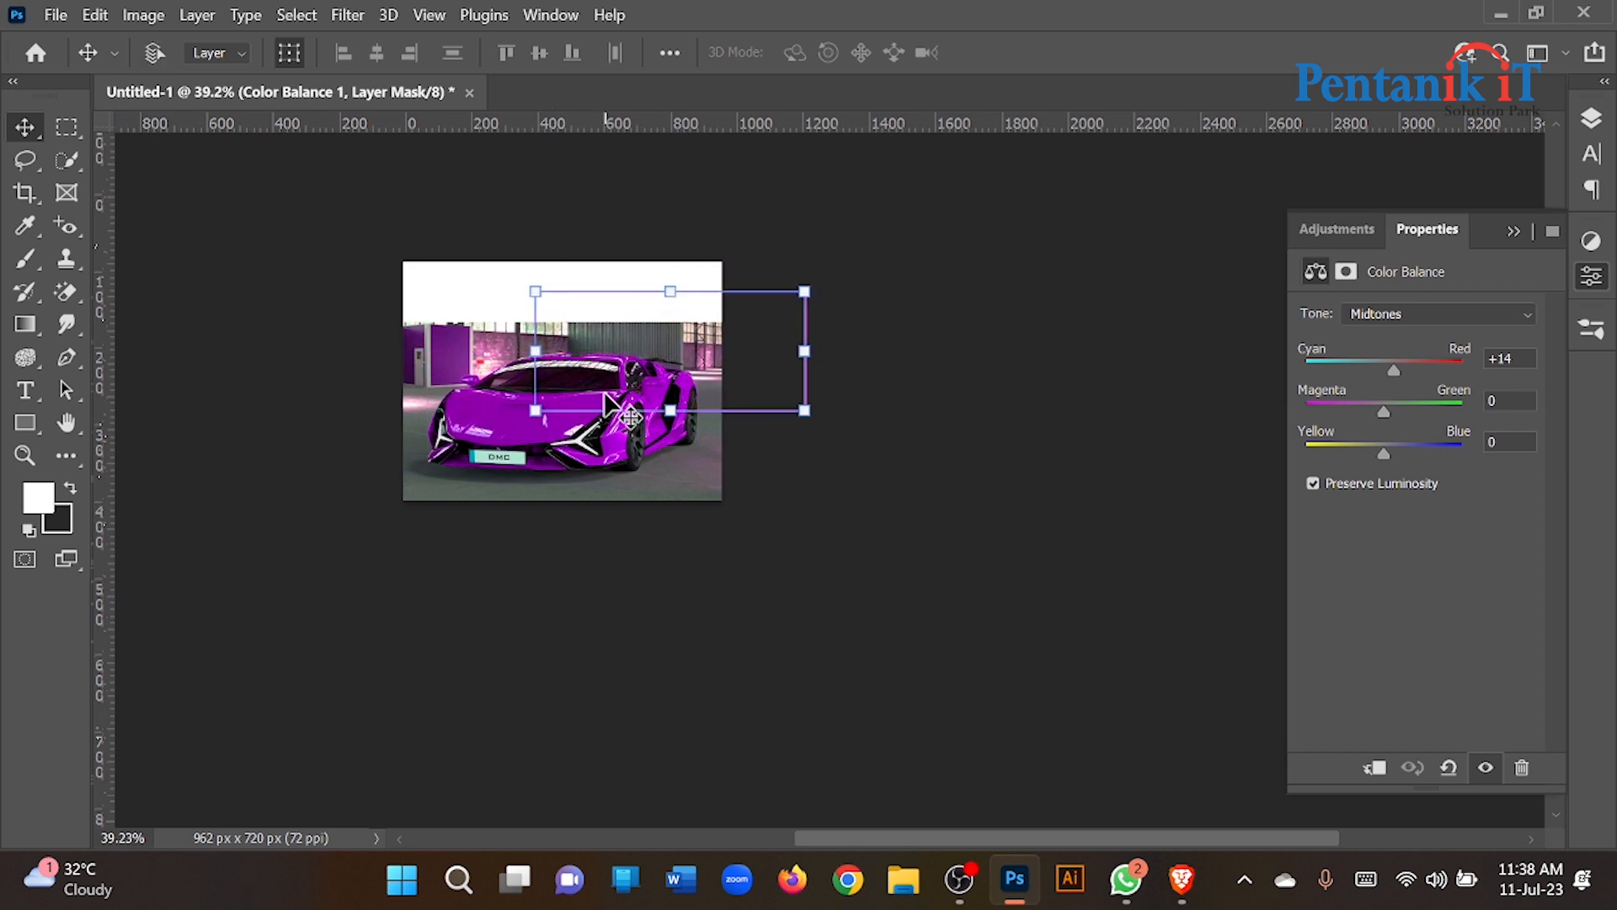
pyautogui.moveTo(934, 243); pyautogui.dragTo(221, 567)
pyautogui.press('Delete')
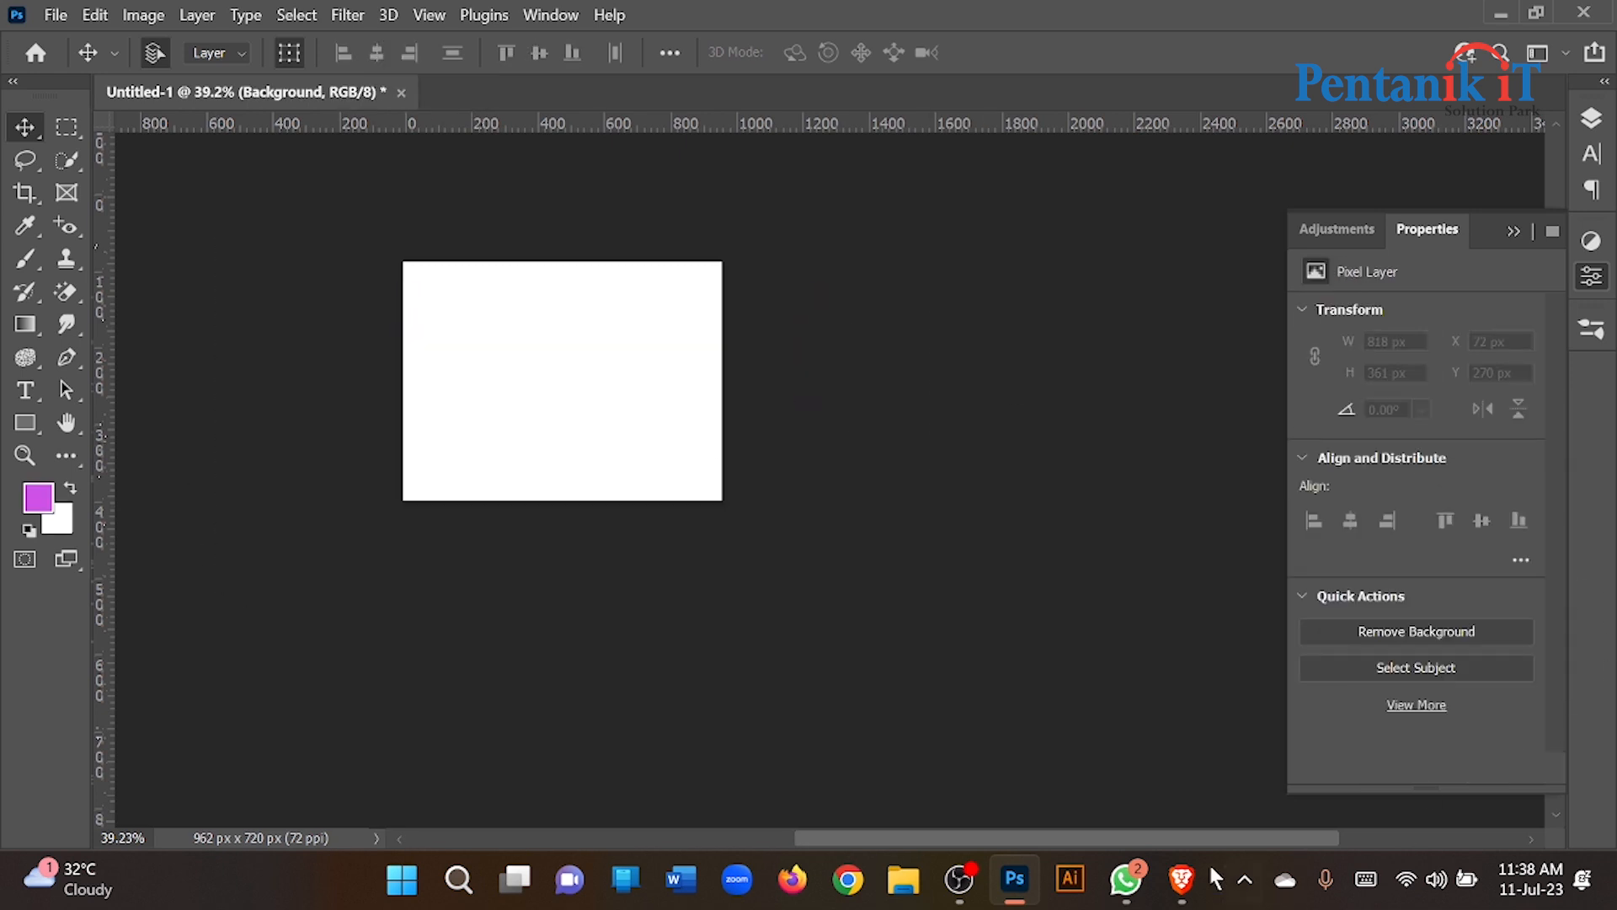
# Switch to the browser and search Google Images for "photo retouching".
pyautogui.click(1181, 878)
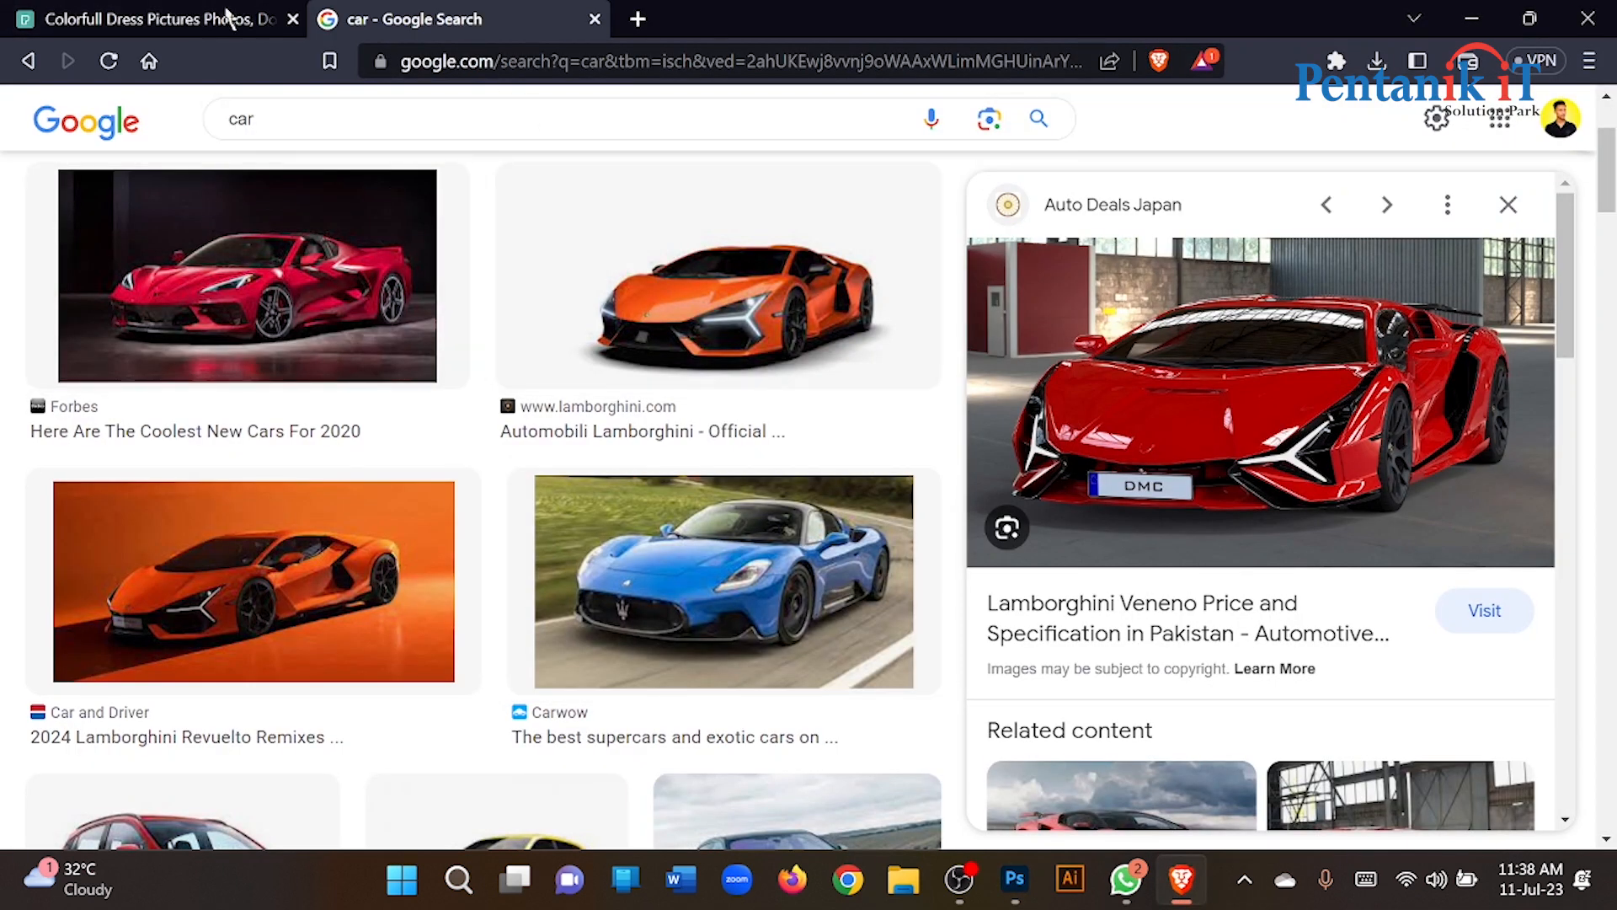
pyautogui.click(210, 17)
pyautogui.click(459, 21)
pyautogui.moveTo(491, 125); pyautogui.dragTo(208, 119)
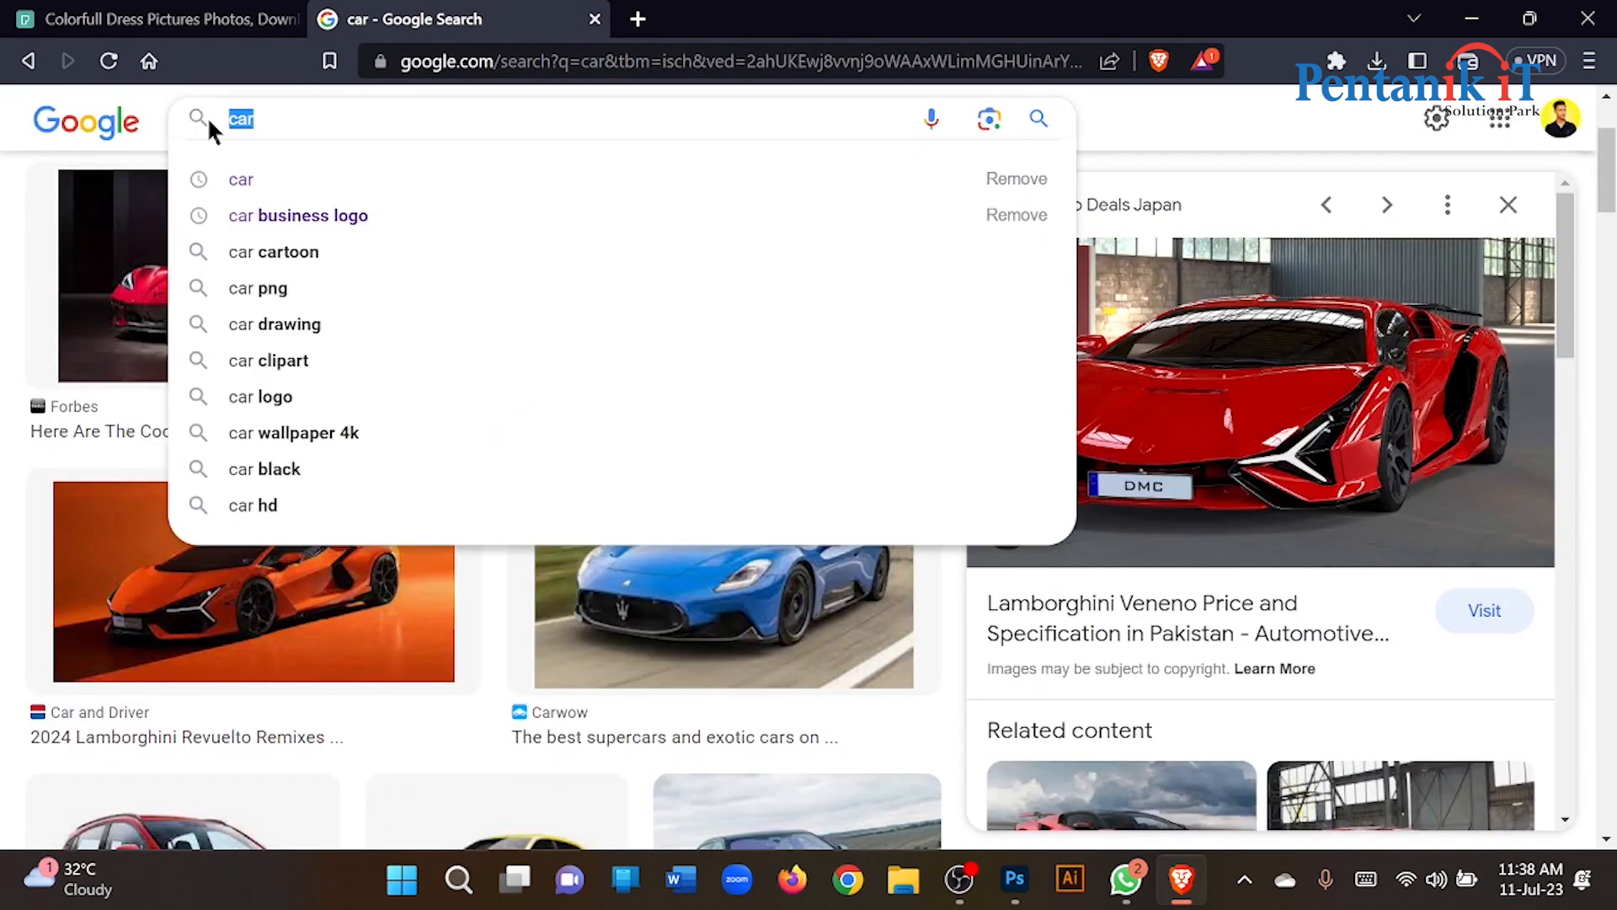
pyautogui.write('pht')
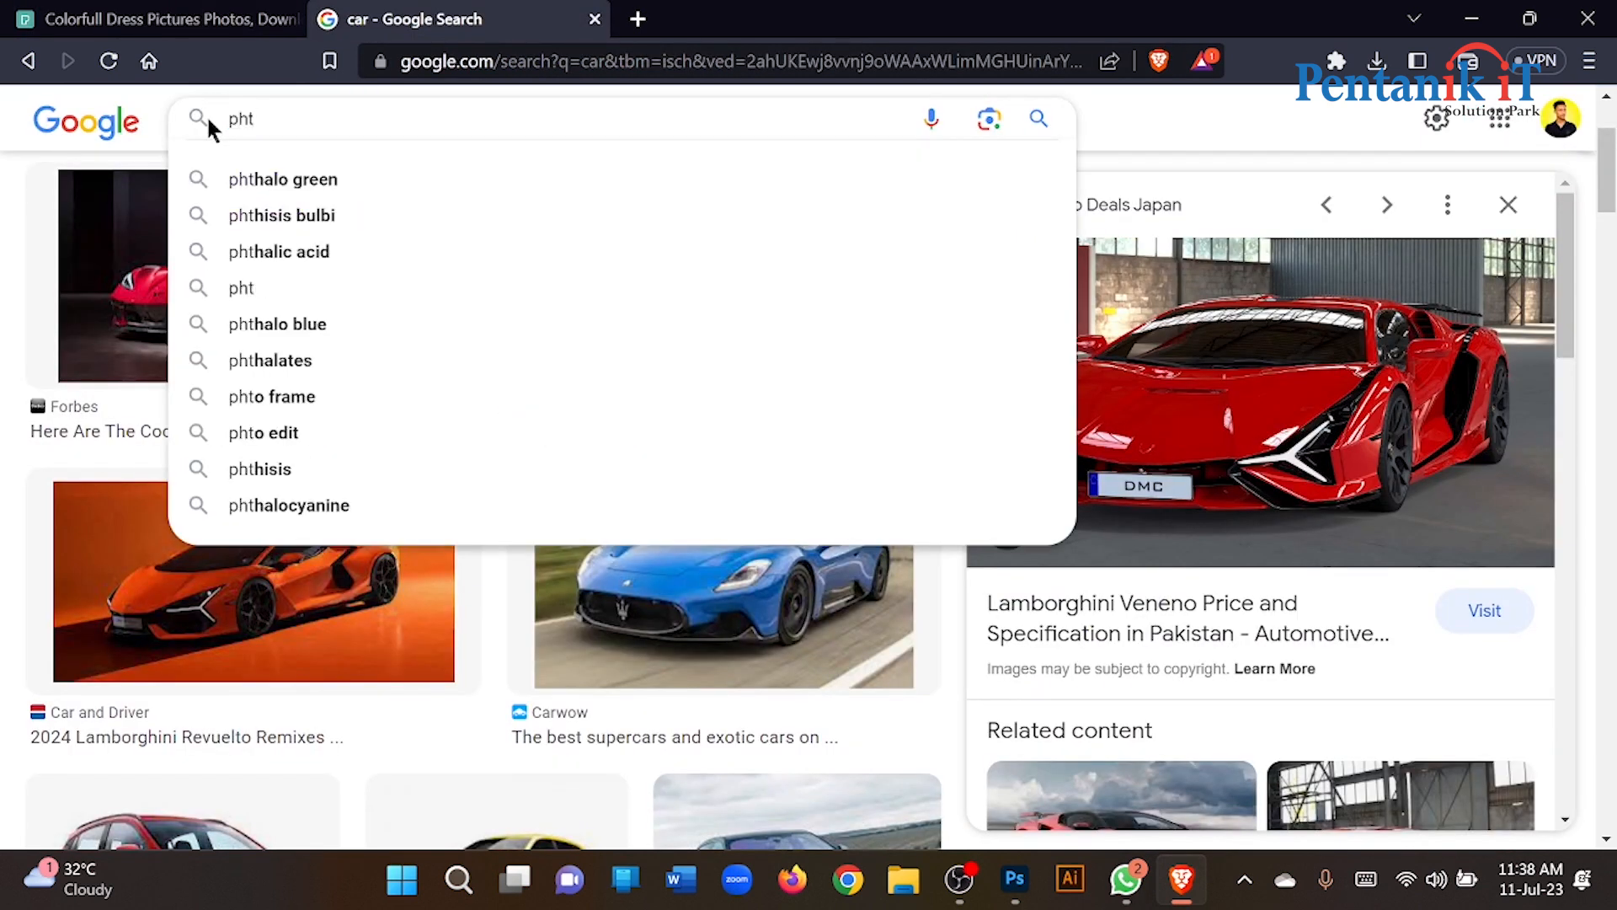
pyautogui.press('BackSpace')
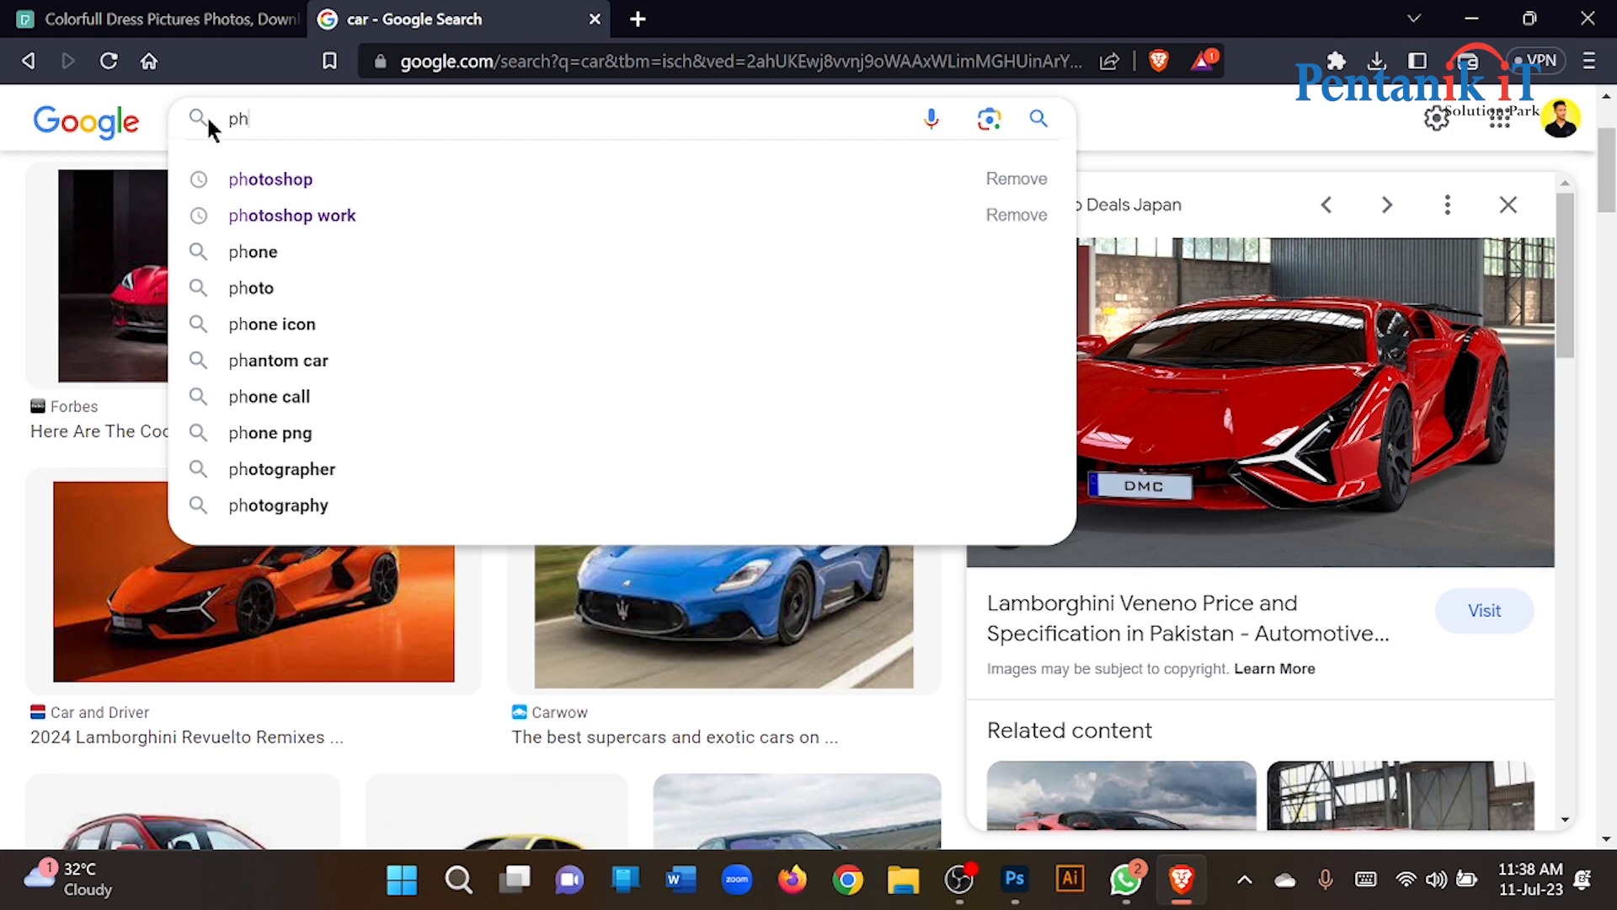
pyautogui.write('oy')
pyautogui.press('BackSpace')
pyautogui.write('to re')
pyautogui.press('Down')
pyautogui.press('Down')
pyautogui.press('Return')
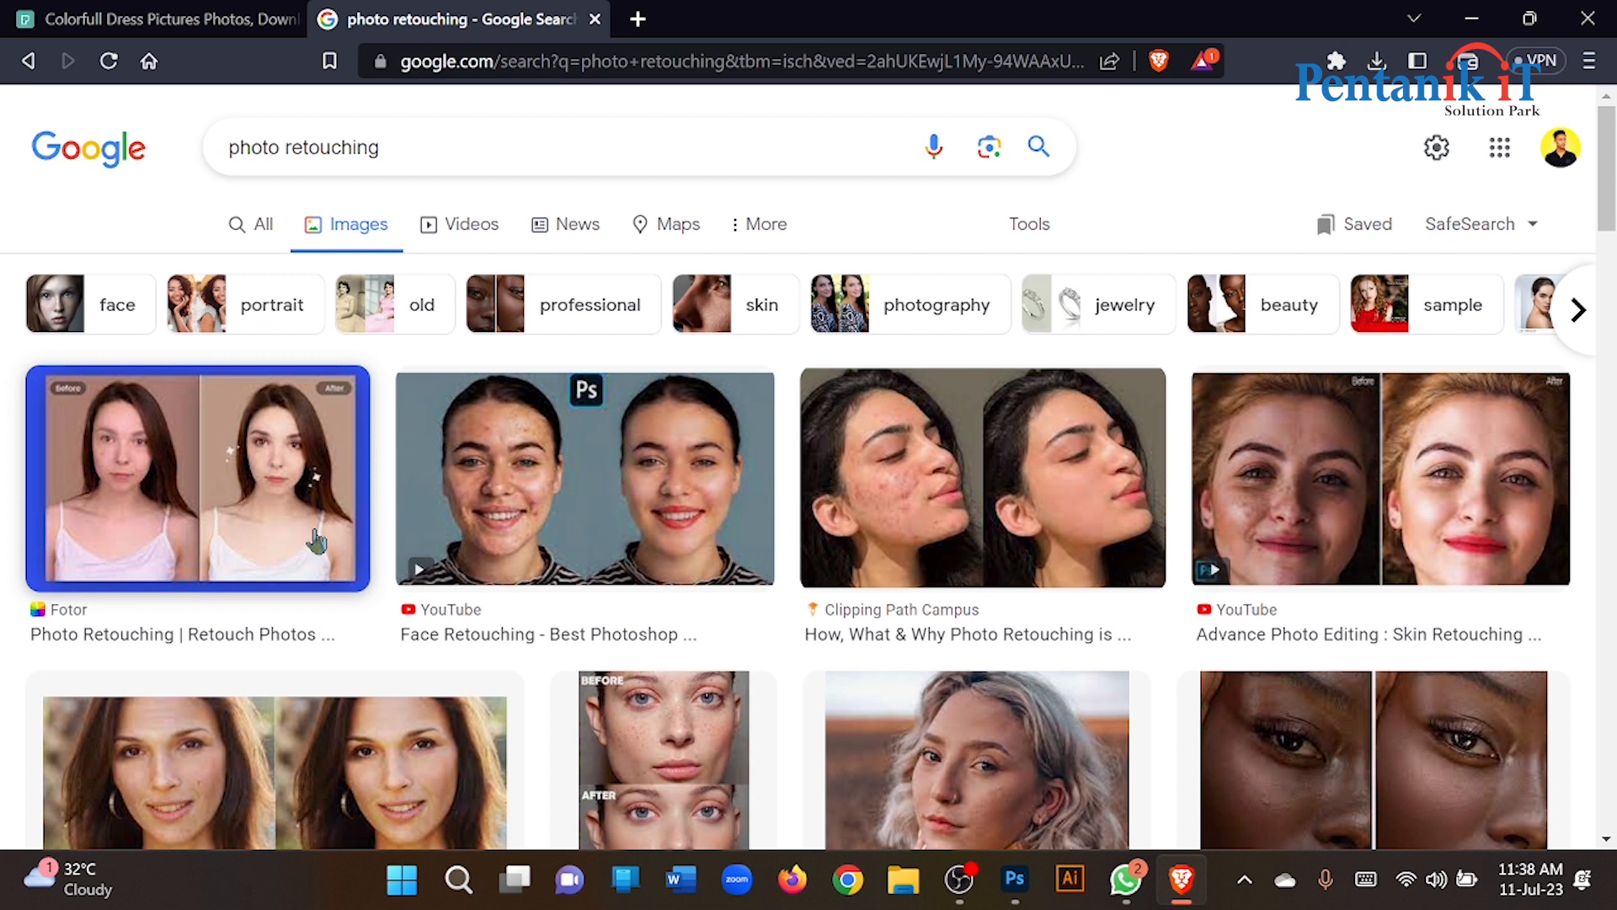
# Preview the Behance before/after model face retouching example and browse its related images.
pyautogui.scroll(-3, 316, 541)
pyautogui.click(739, 585)
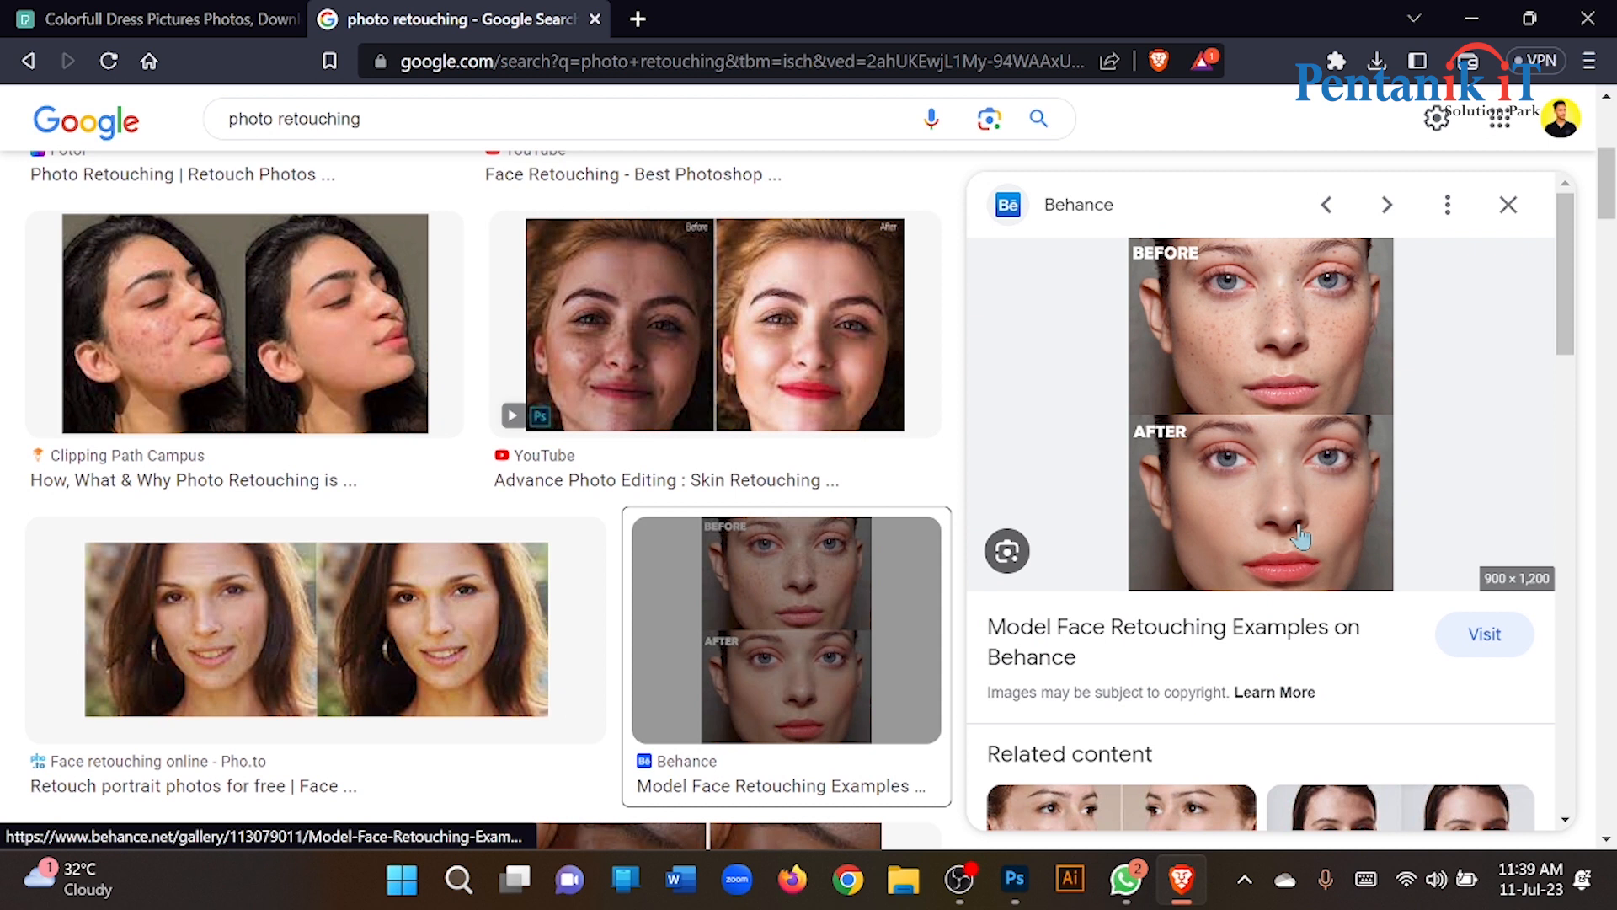
pyautogui.scroll(-9, 1314, 549)
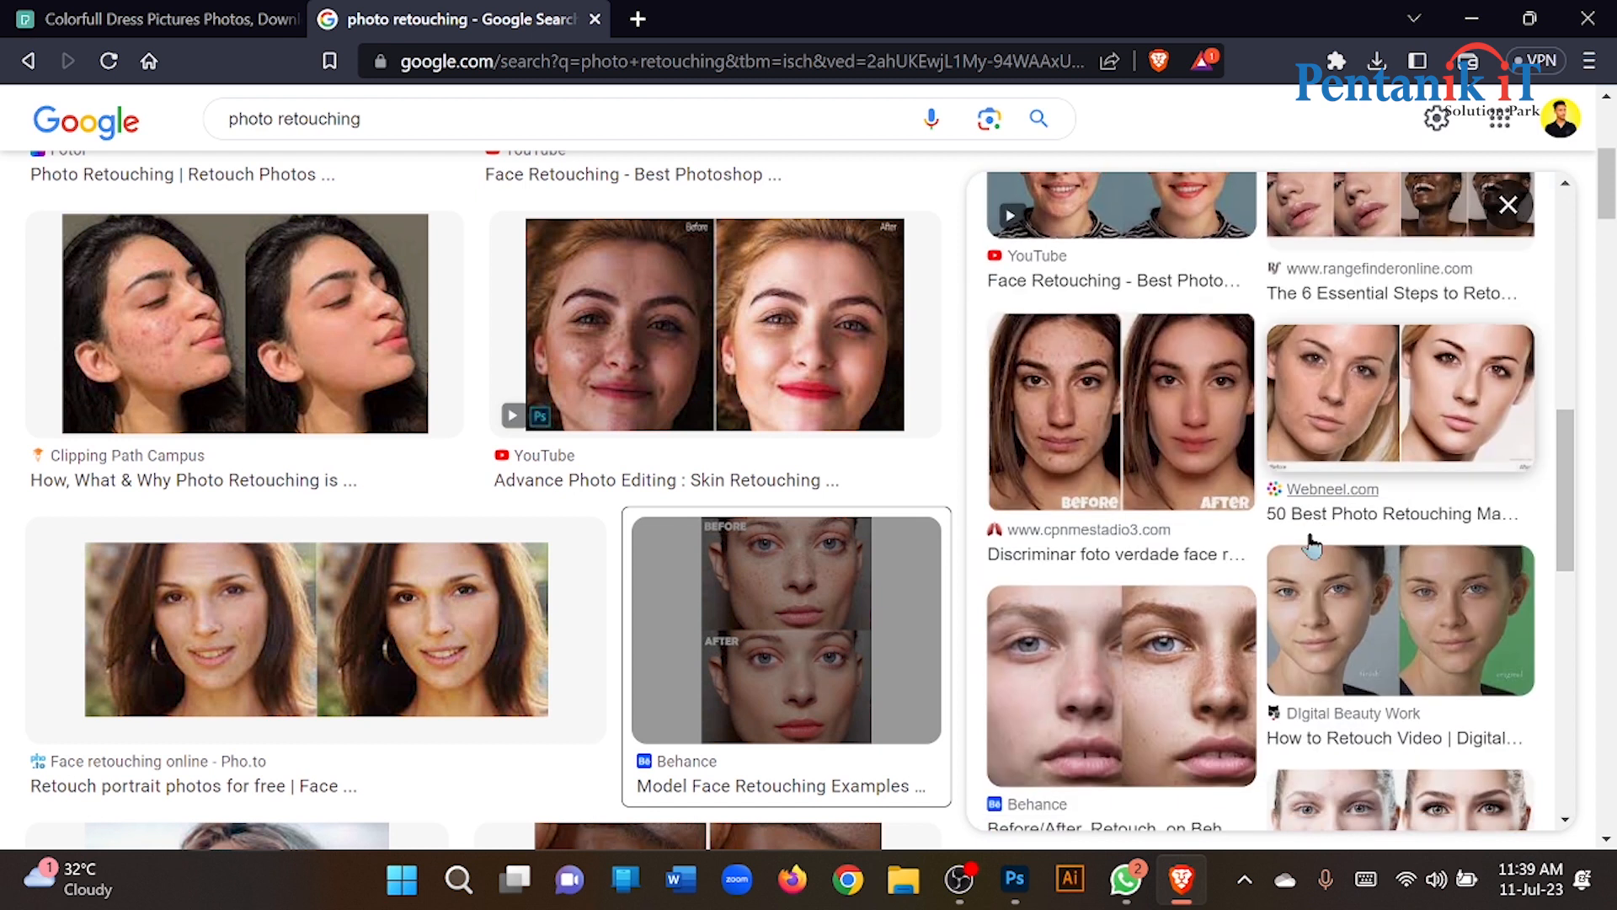
pyautogui.scroll(5, 1300, 552)
pyautogui.scroll(5, 813, 447)
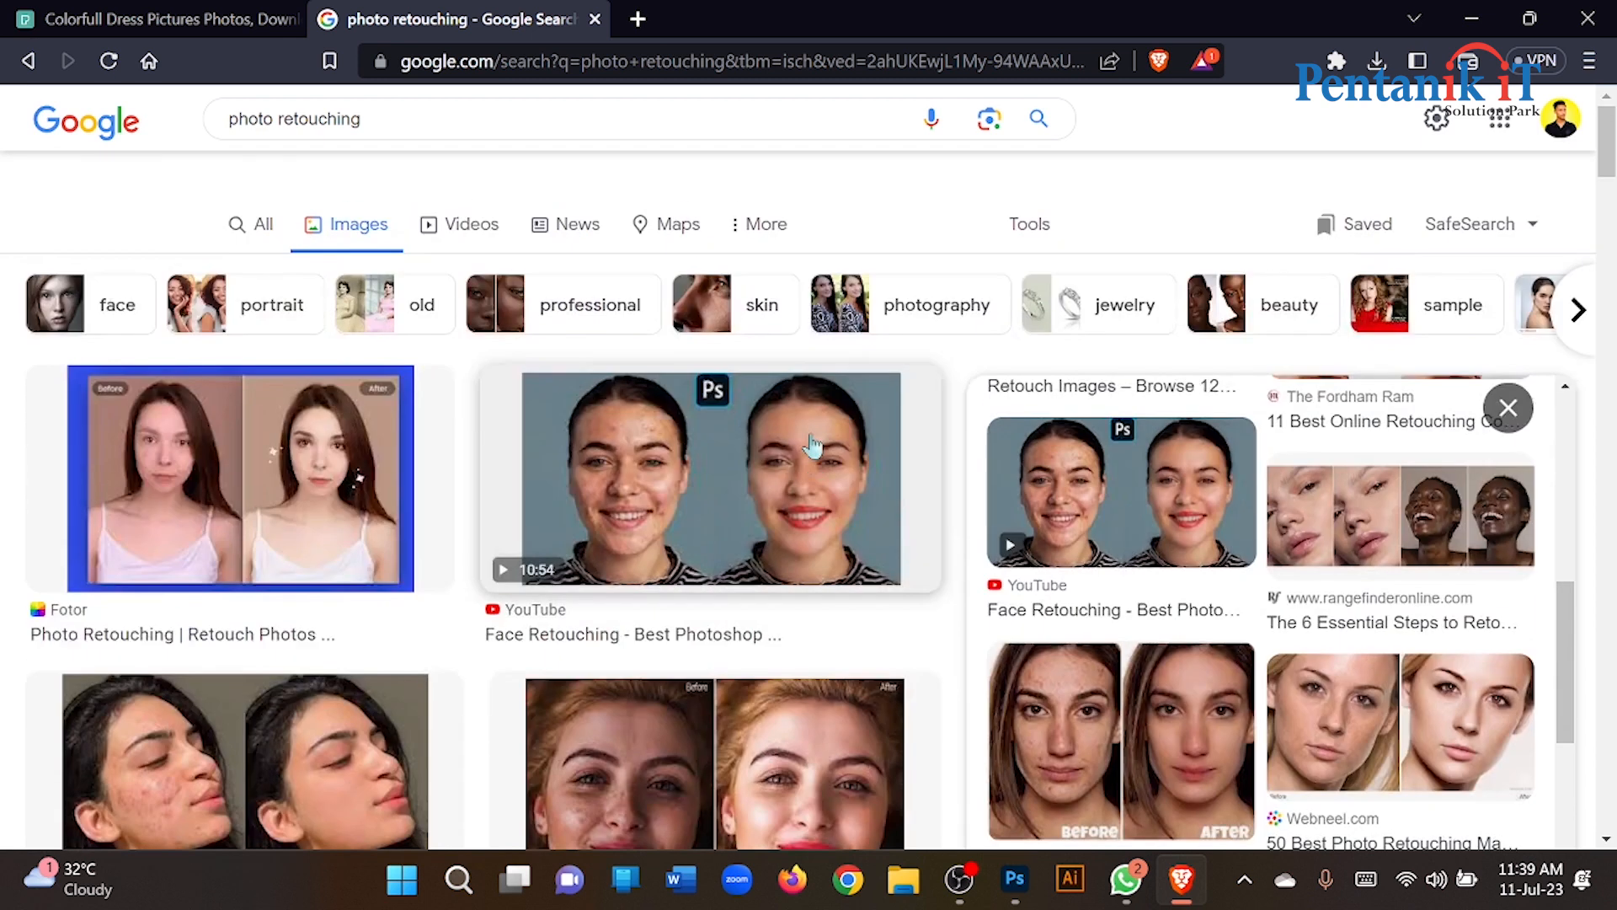
# Search Google Images for "photo" and look through the resulting pictures.
pyautogui.moveTo(465, 135); pyautogui.dragTo(128, 135)
pyautogui.write('photo')
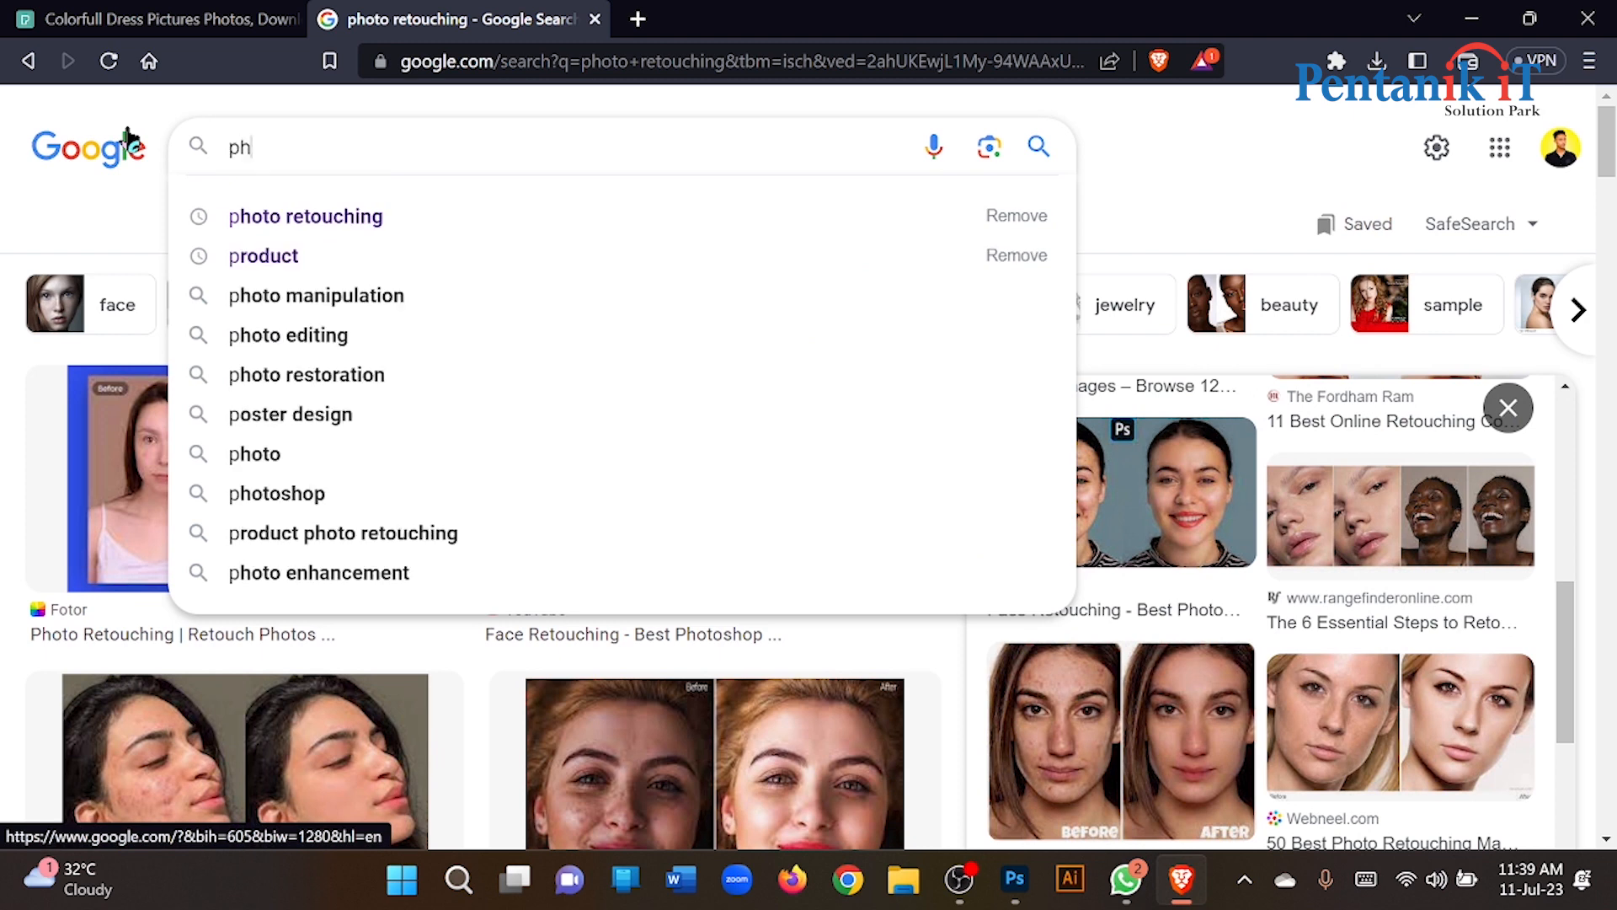
pyautogui.press('Return')
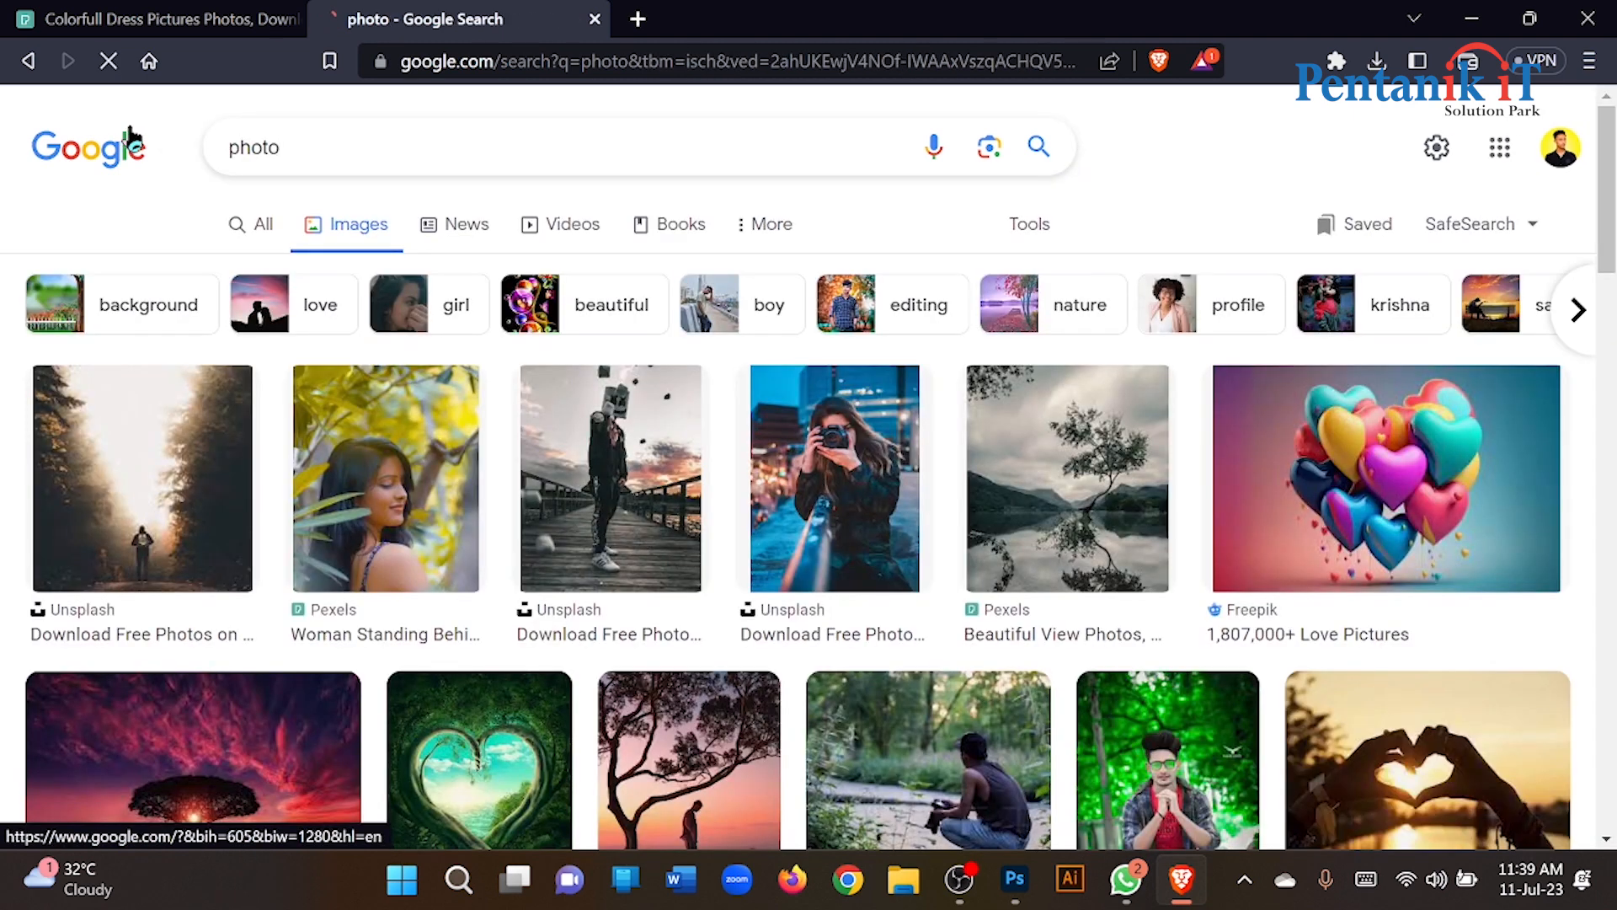
pyautogui.scroll(-10, 750, 434)
pyautogui.scroll(-7, 733, 429)
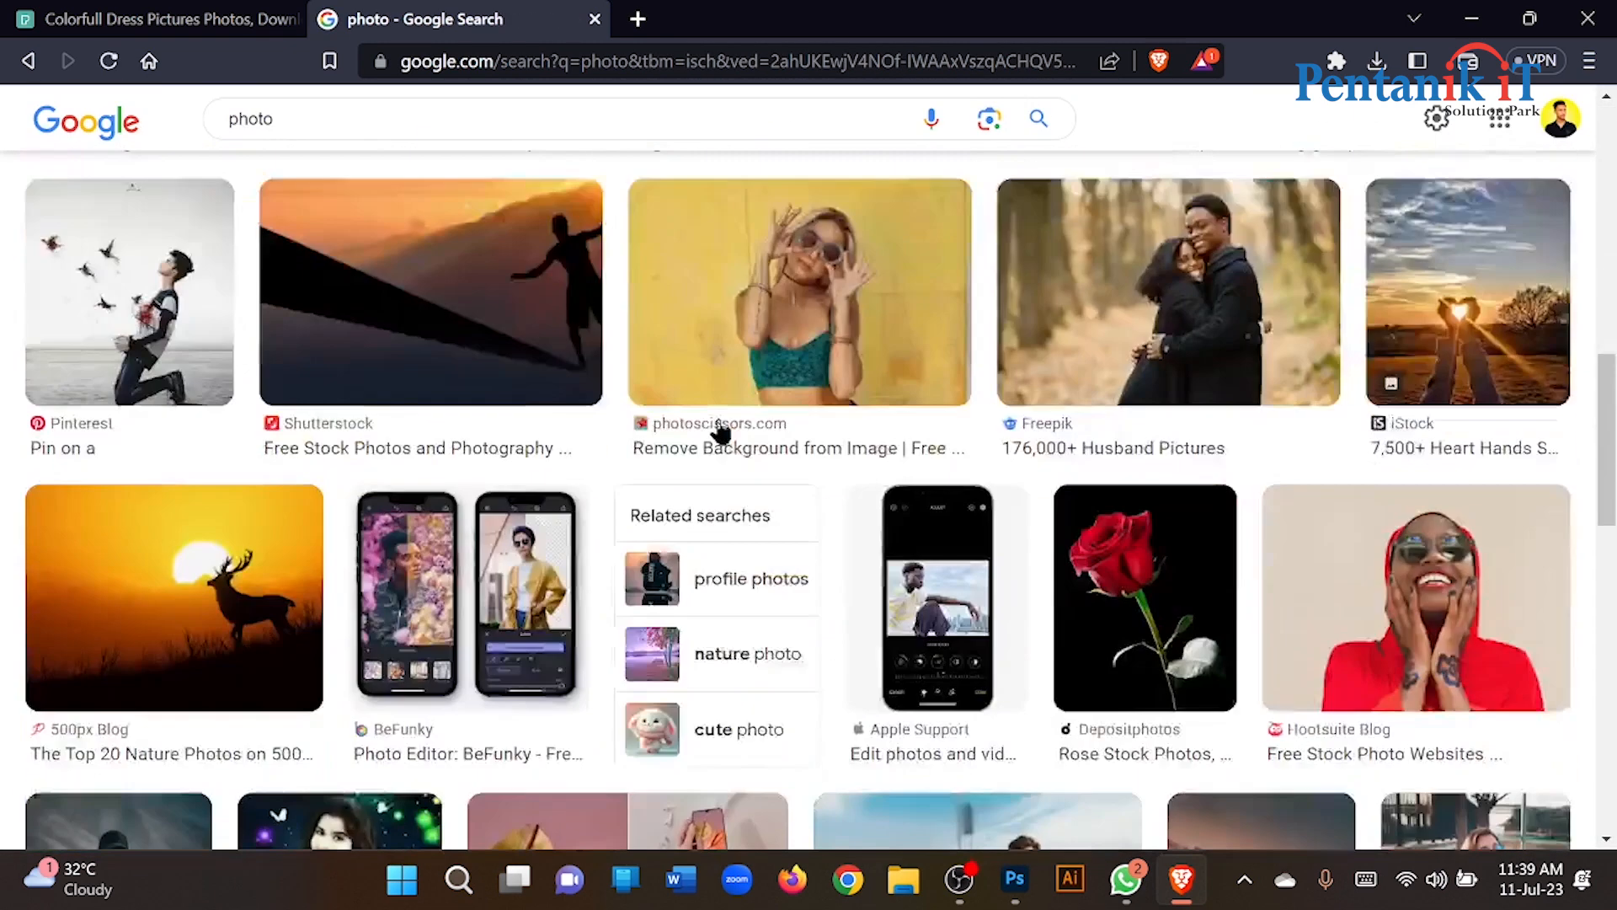
# Extend the image search to "photo bron" and look through the results.
pyautogui.click(433, 118)
pyautogui.write('bron')
pyautogui.press('Return')
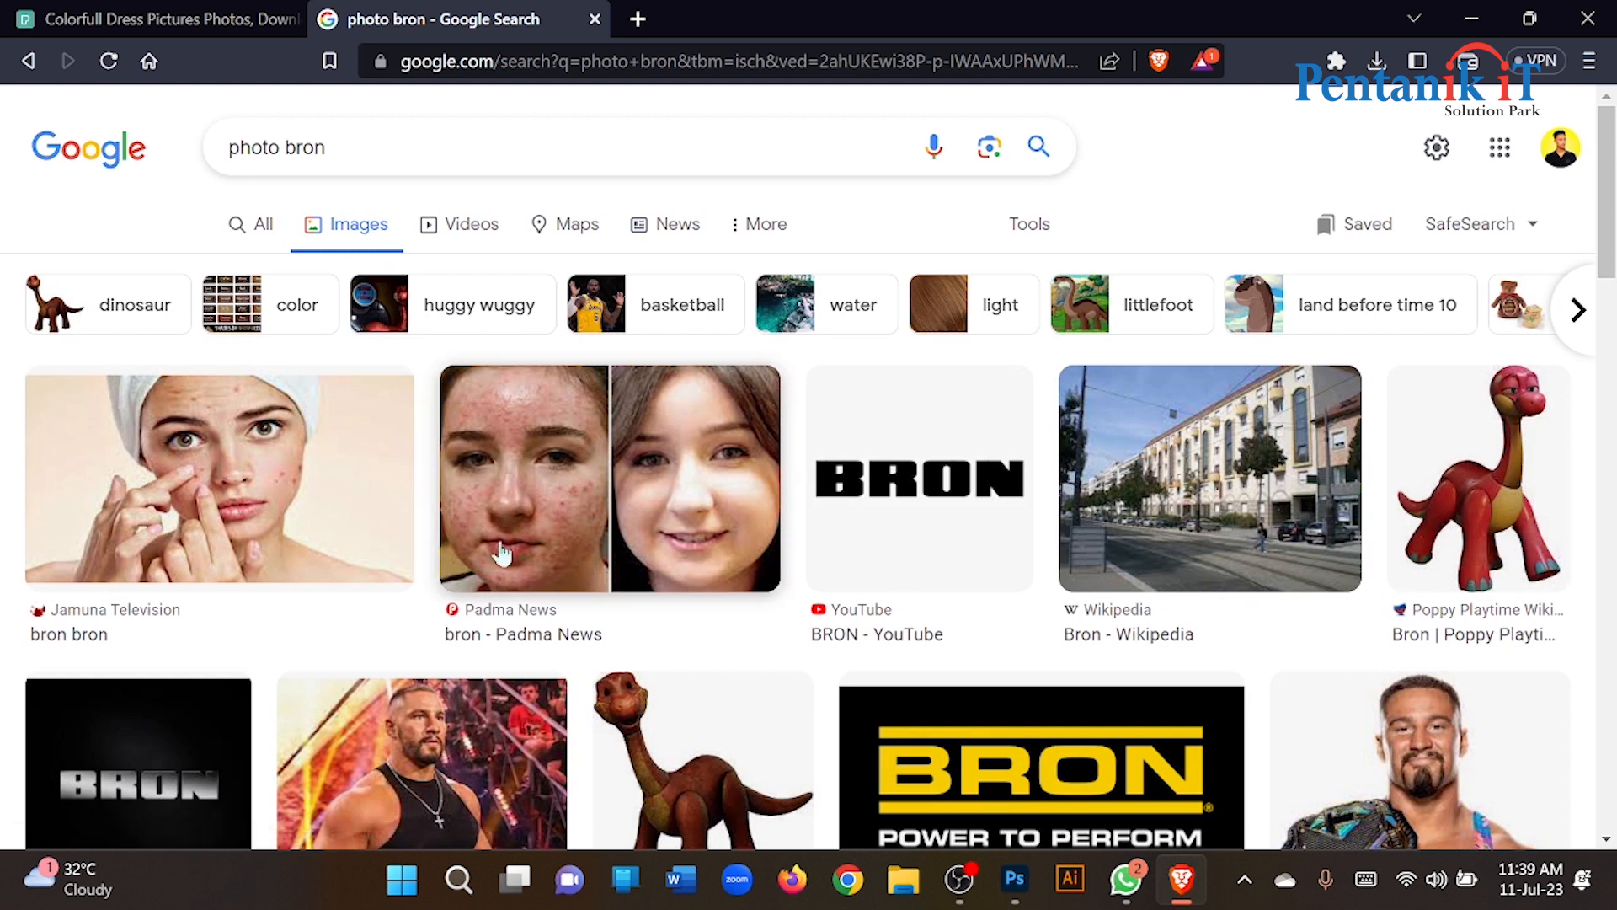
pyautogui.scroll(-9, 371, 518)
# Replace the image search with "bron face".
pyautogui.tripleClick(215, 119)
pyautogui.write('bron')
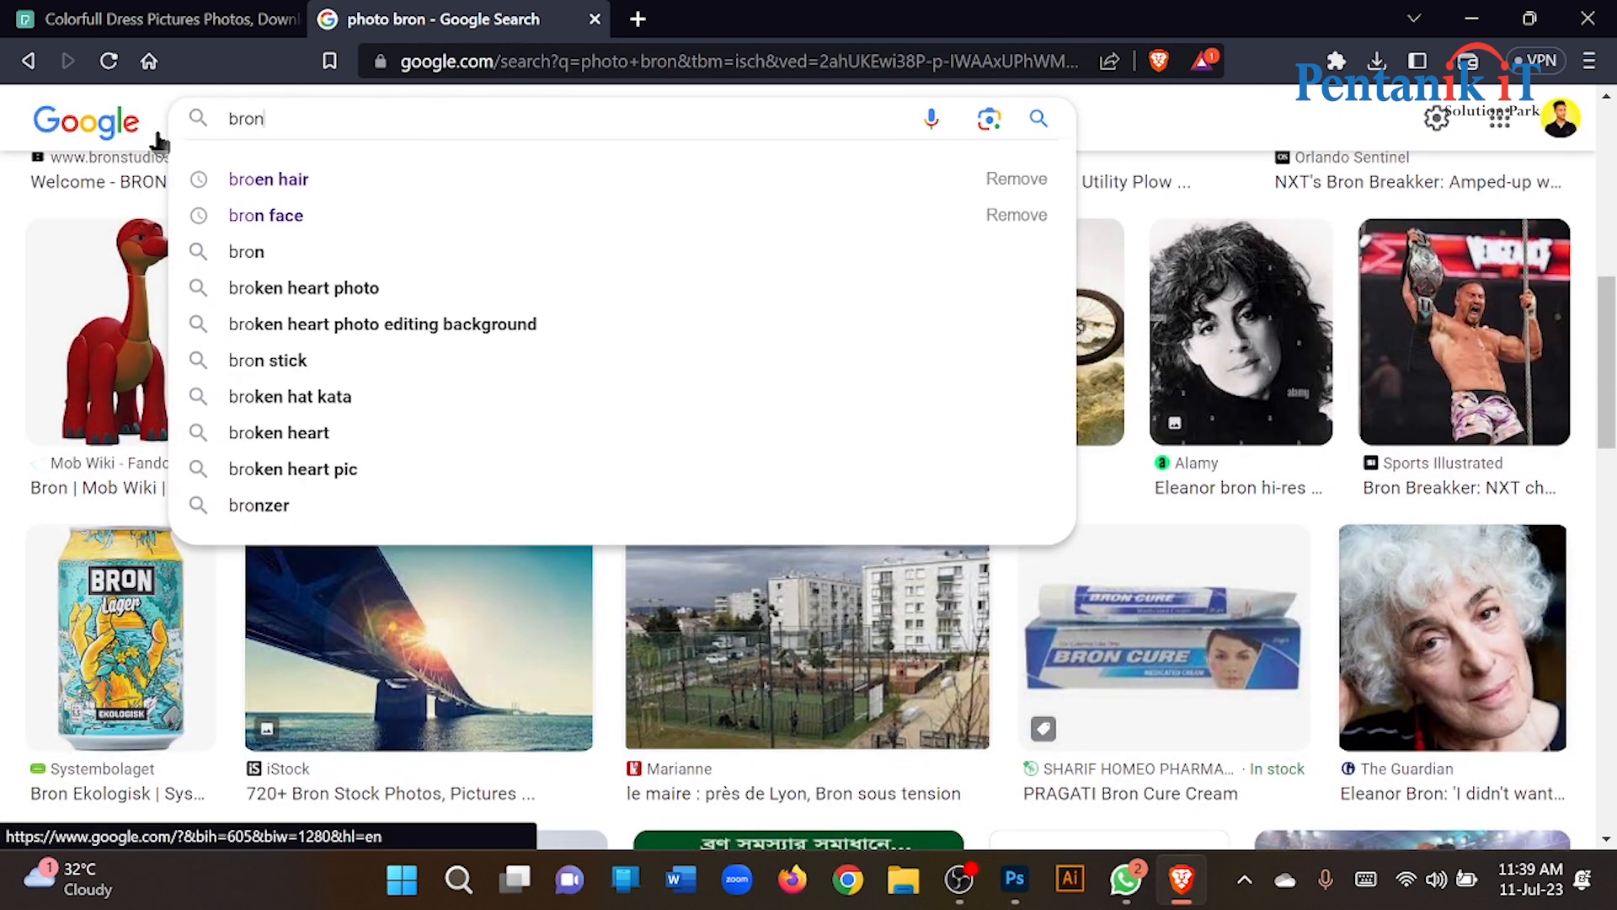
pyautogui.write(' face')
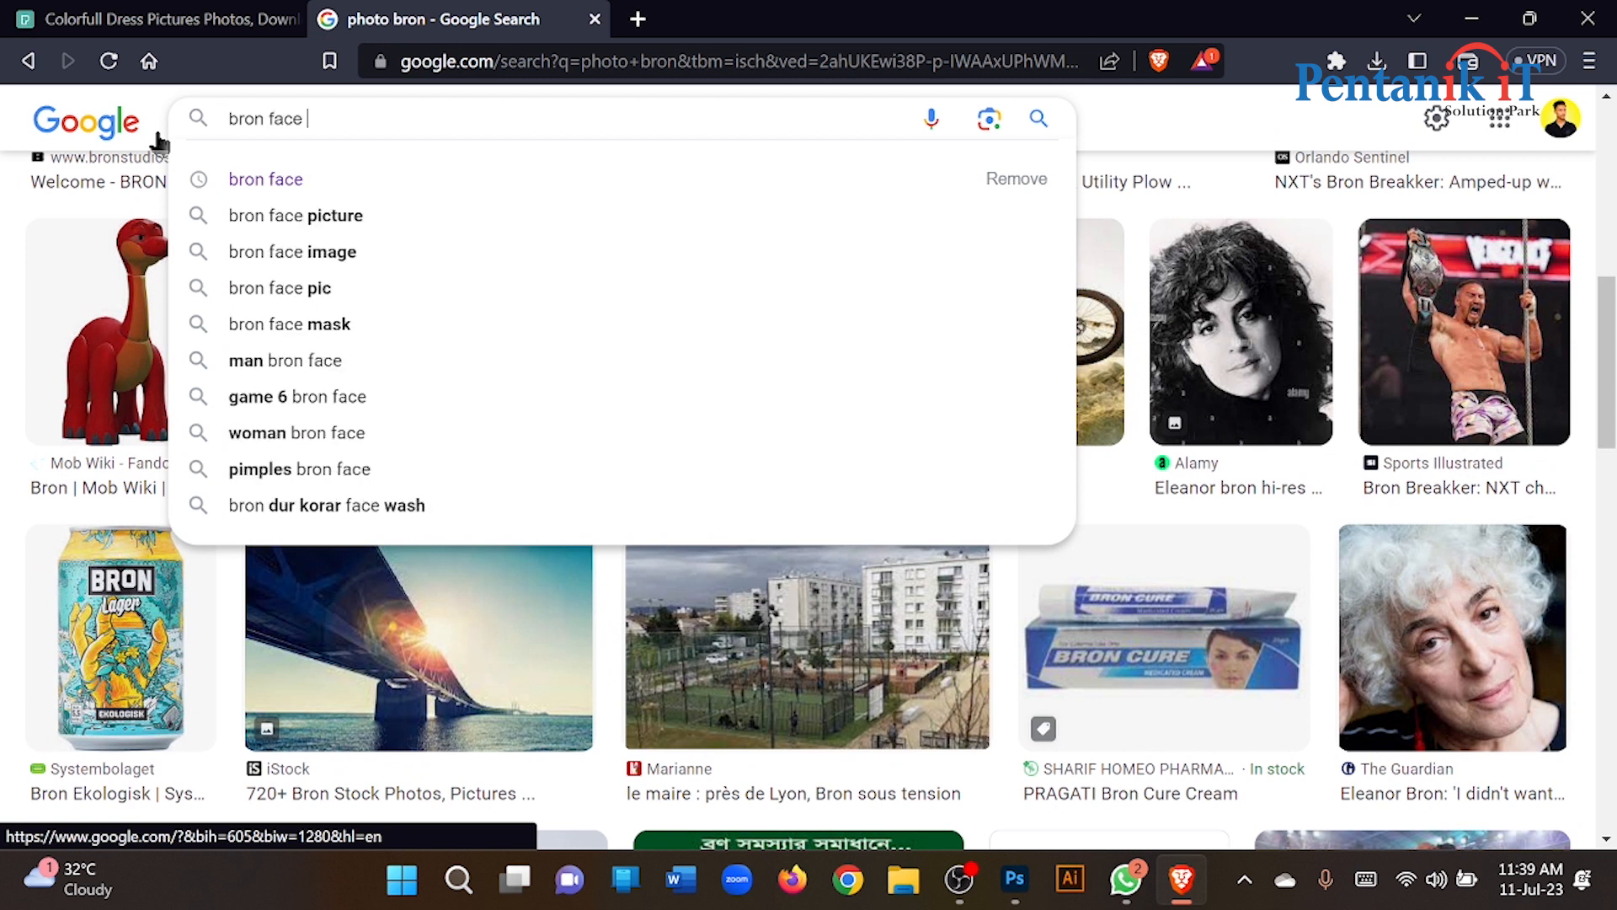
pyautogui.press('Return')
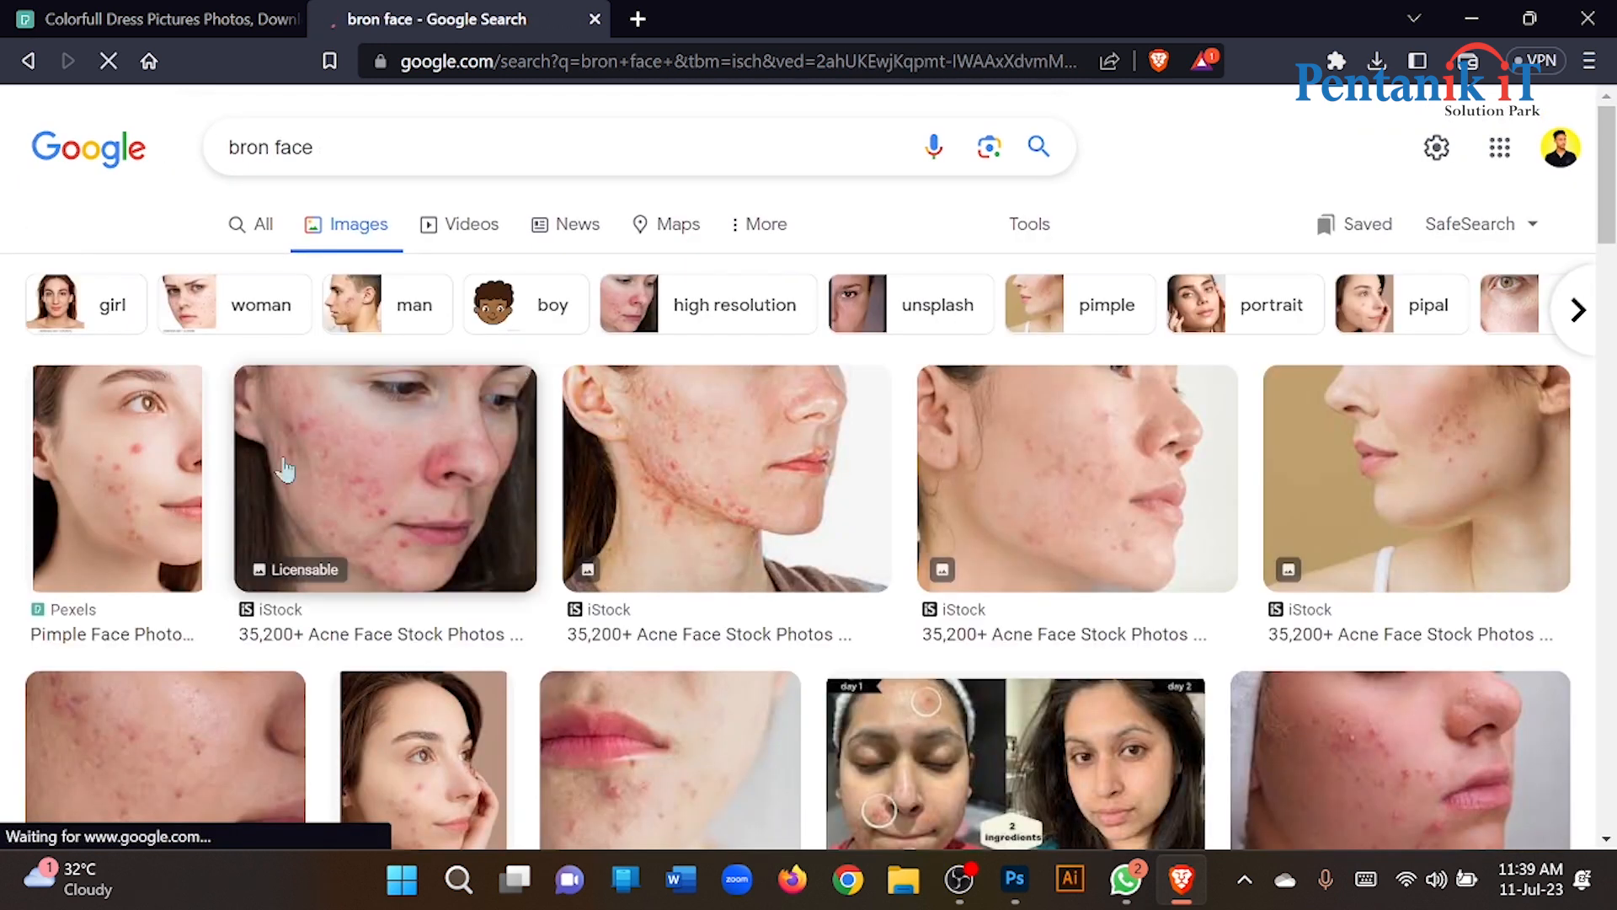
# Open the preview of the Pexels pimple face photo, copy the image and browse similar face photos.
pyautogui.scroll(-1, 90, 310)
pyautogui.click(90, 310)
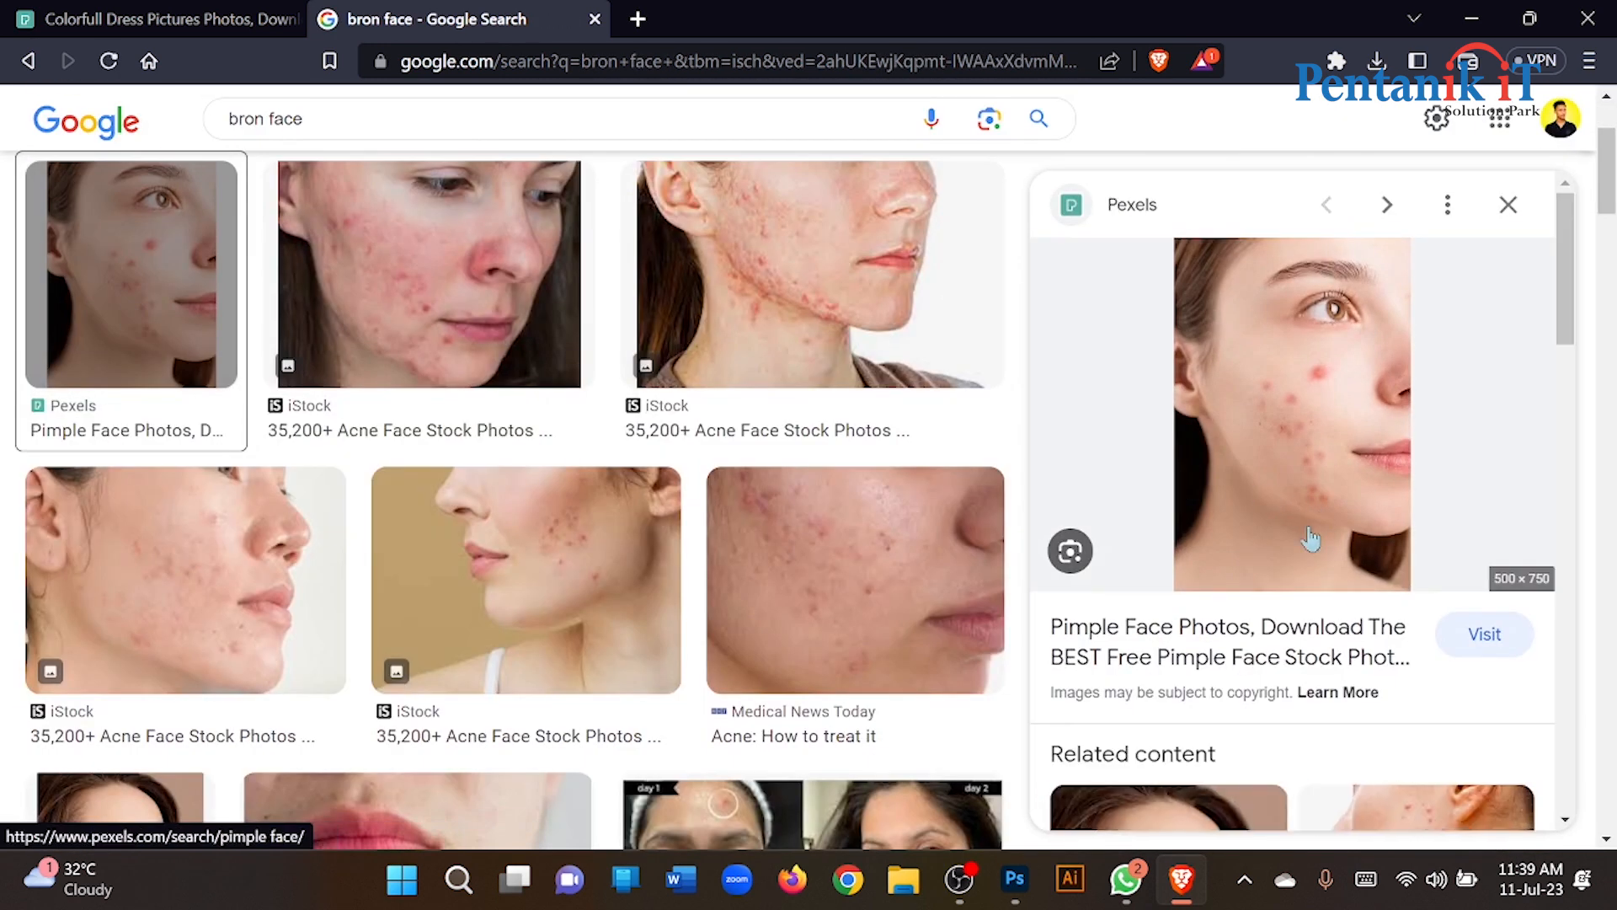
pyautogui.rightClick(1278, 390)
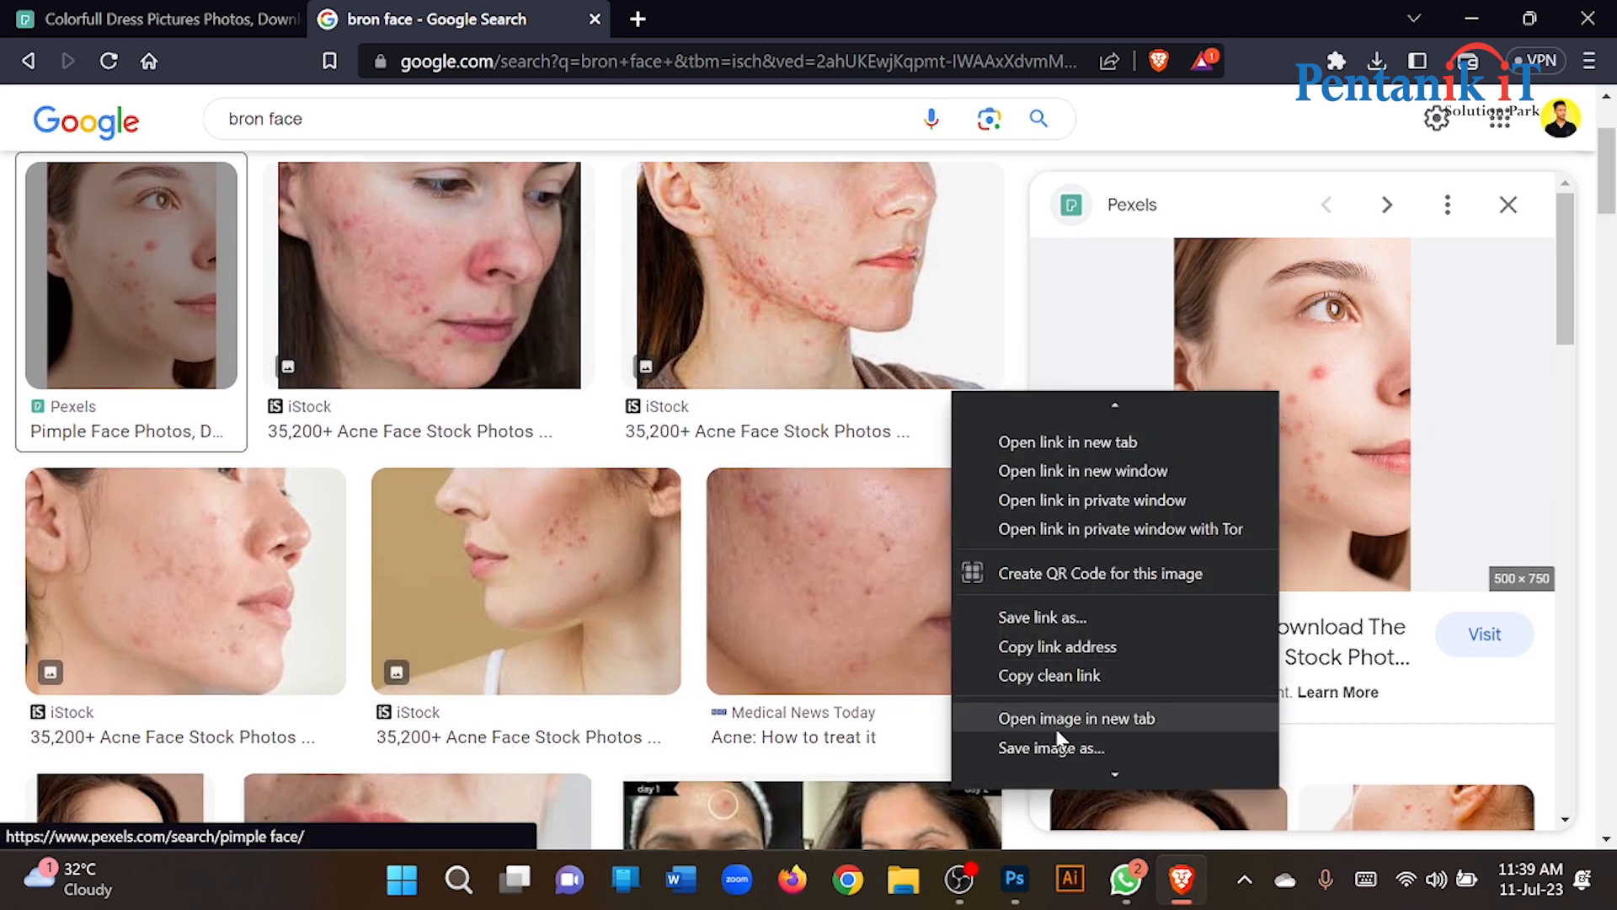
pyautogui.click(1076, 589)
pyautogui.scroll(-5, 1287, 486)
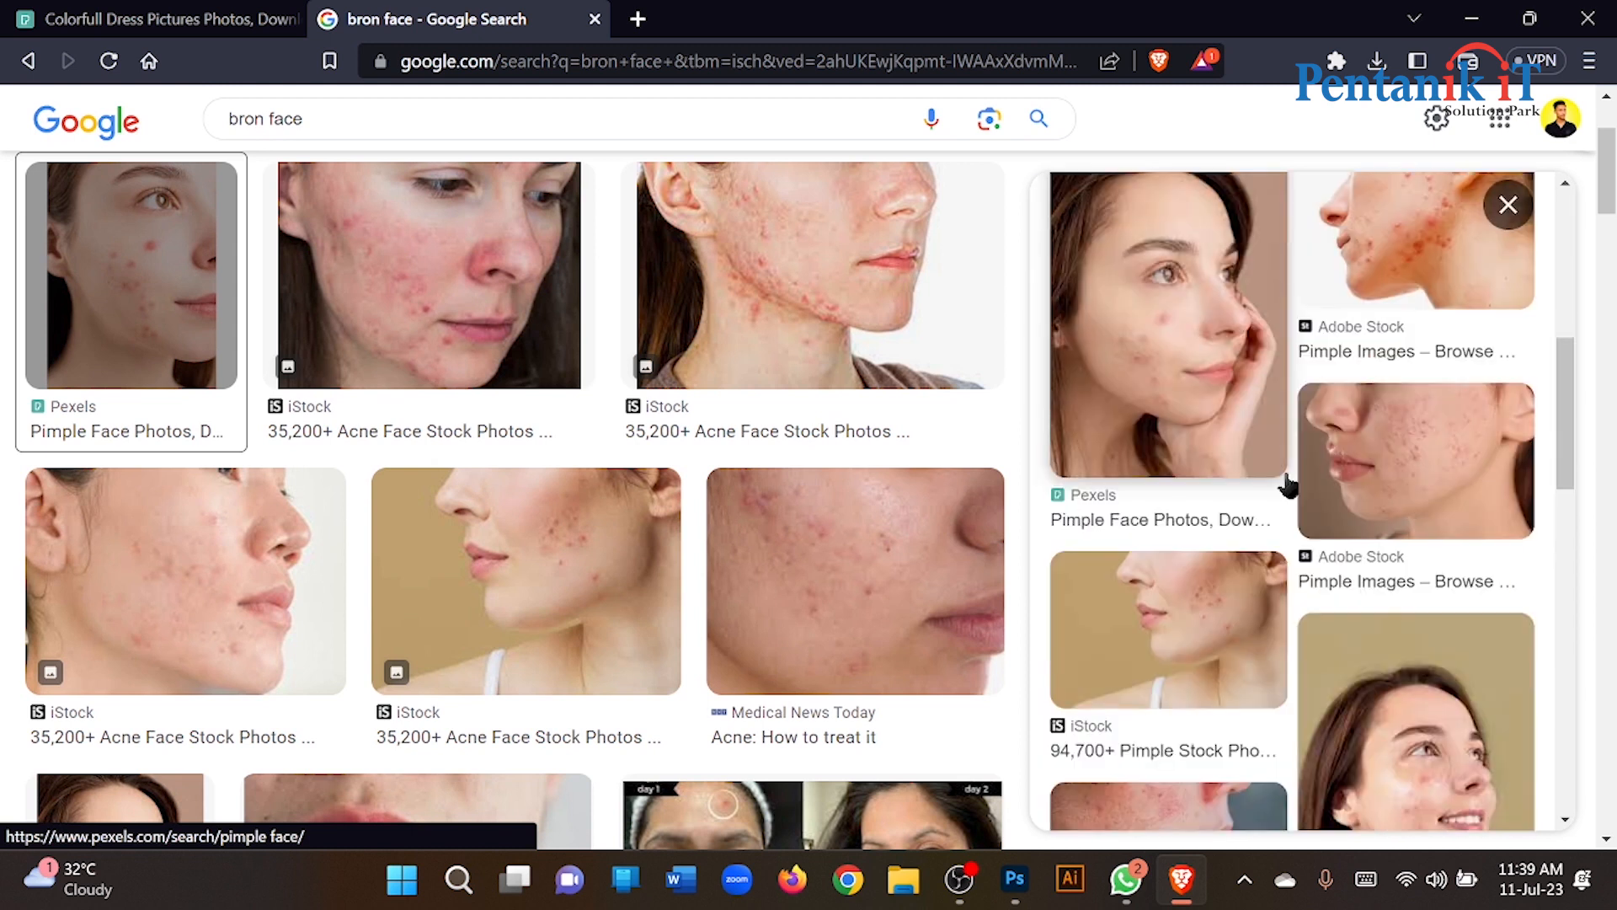
pyautogui.scroll(-6, 761, 517)
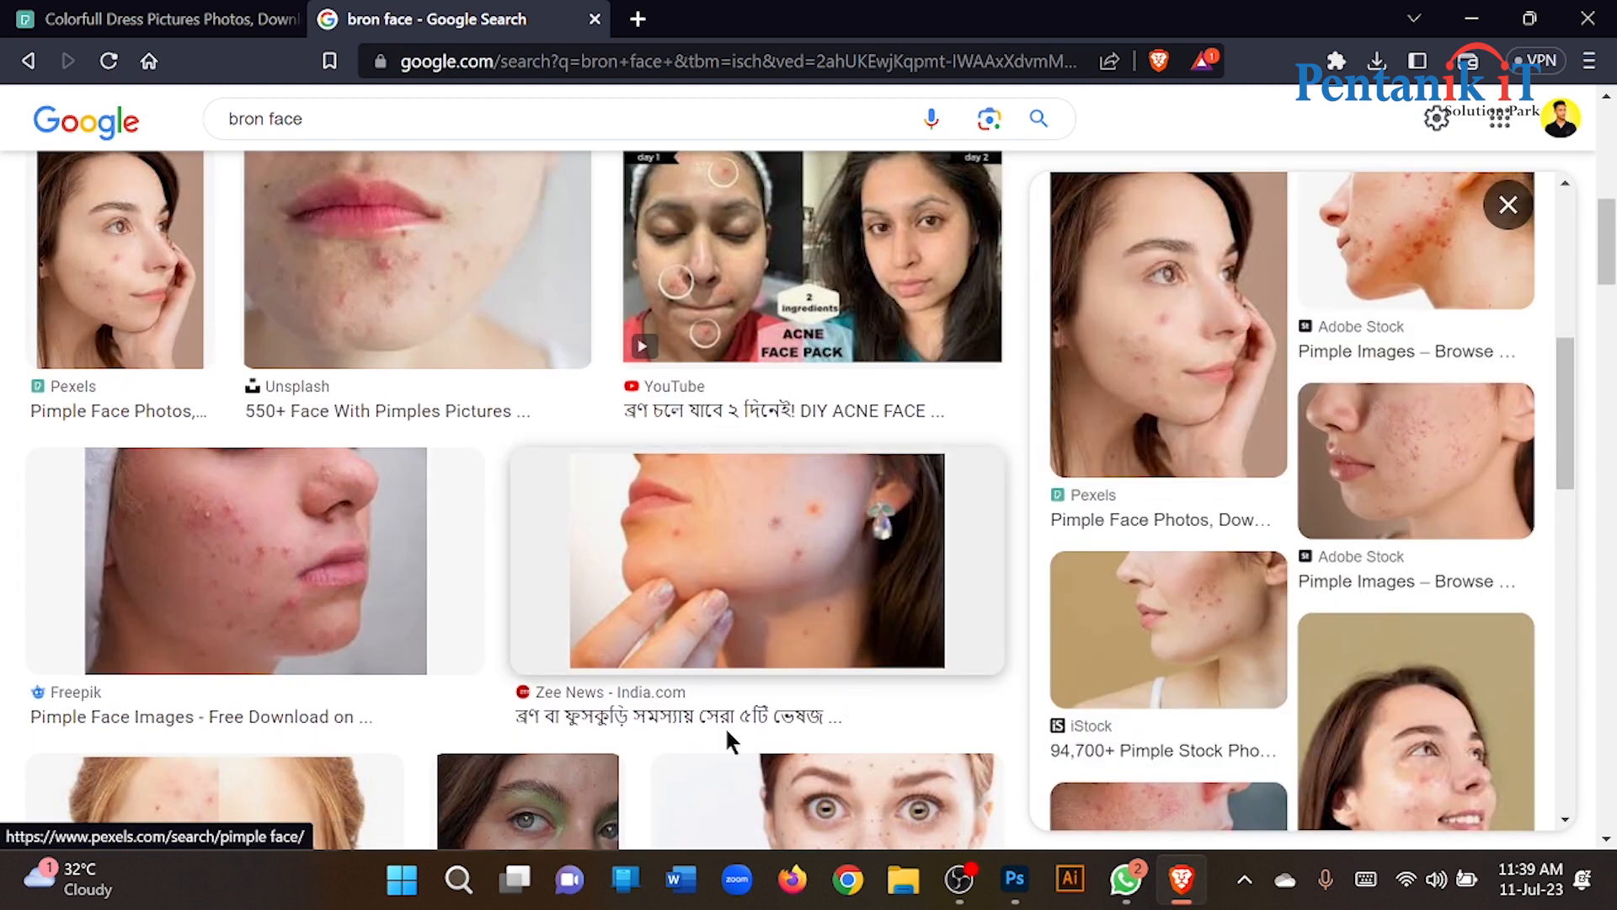
pyautogui.scroll(5, 1166, 456)
# Switch to Photoshop and place the copied pimple face photo on the canvas, centered horizontally and aligned to its upper edge.
pyautogui.click(1017, 891)
pyautogui.moveTo(842, 568); pyautogui.dragTo(508, 340)
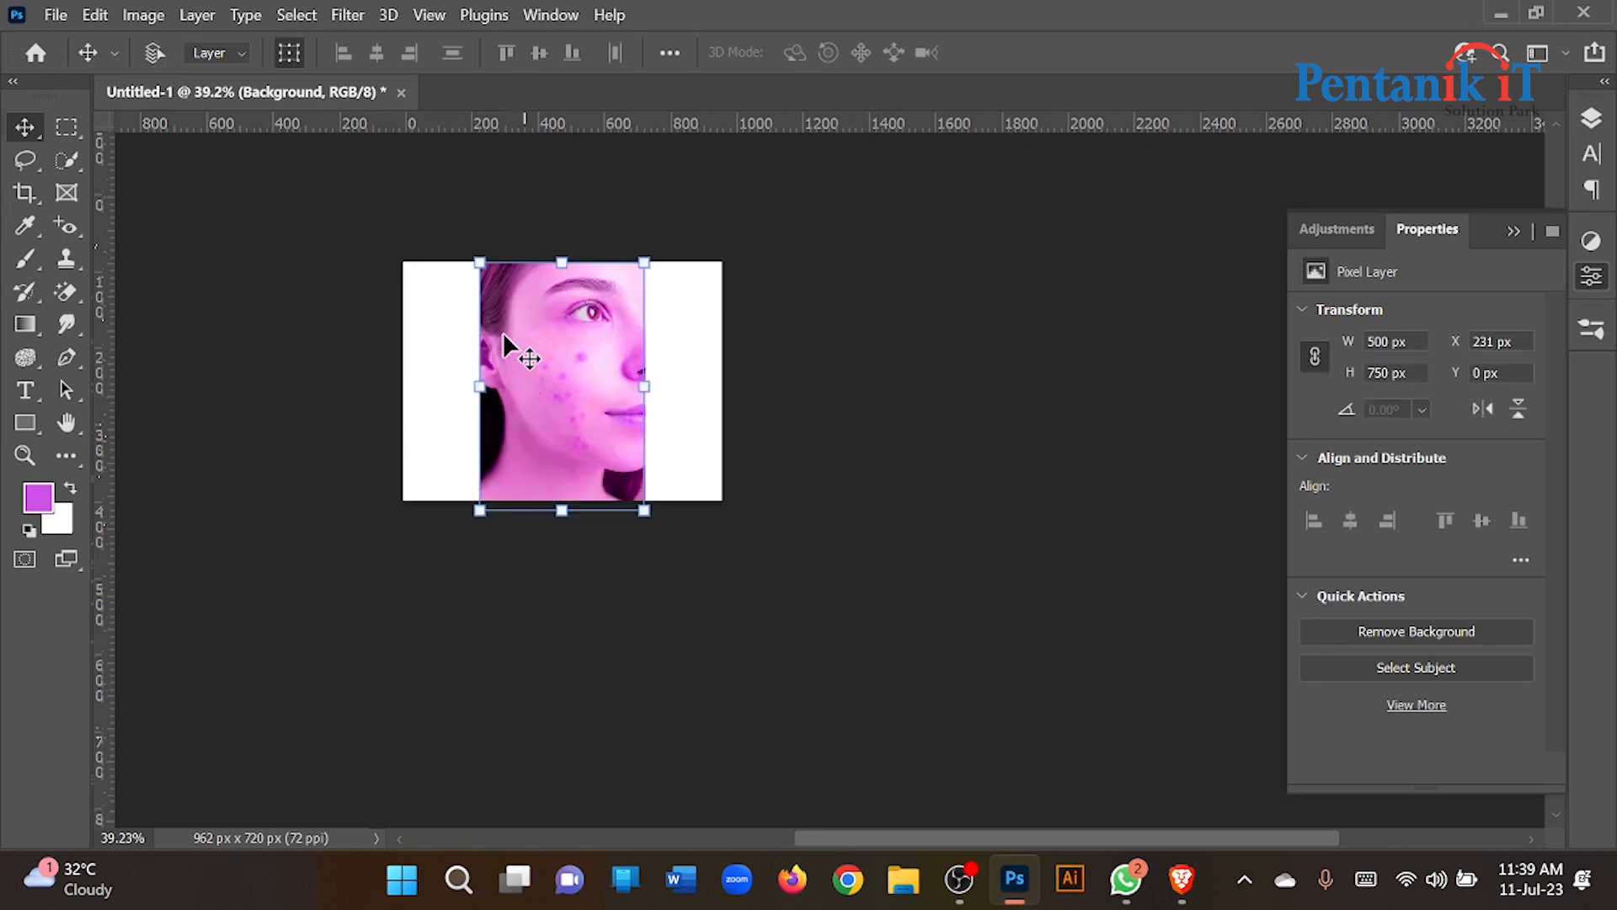
pyautogui.scroll(4, 536, 337)
pyautogui.scroll(1, 535, 337)
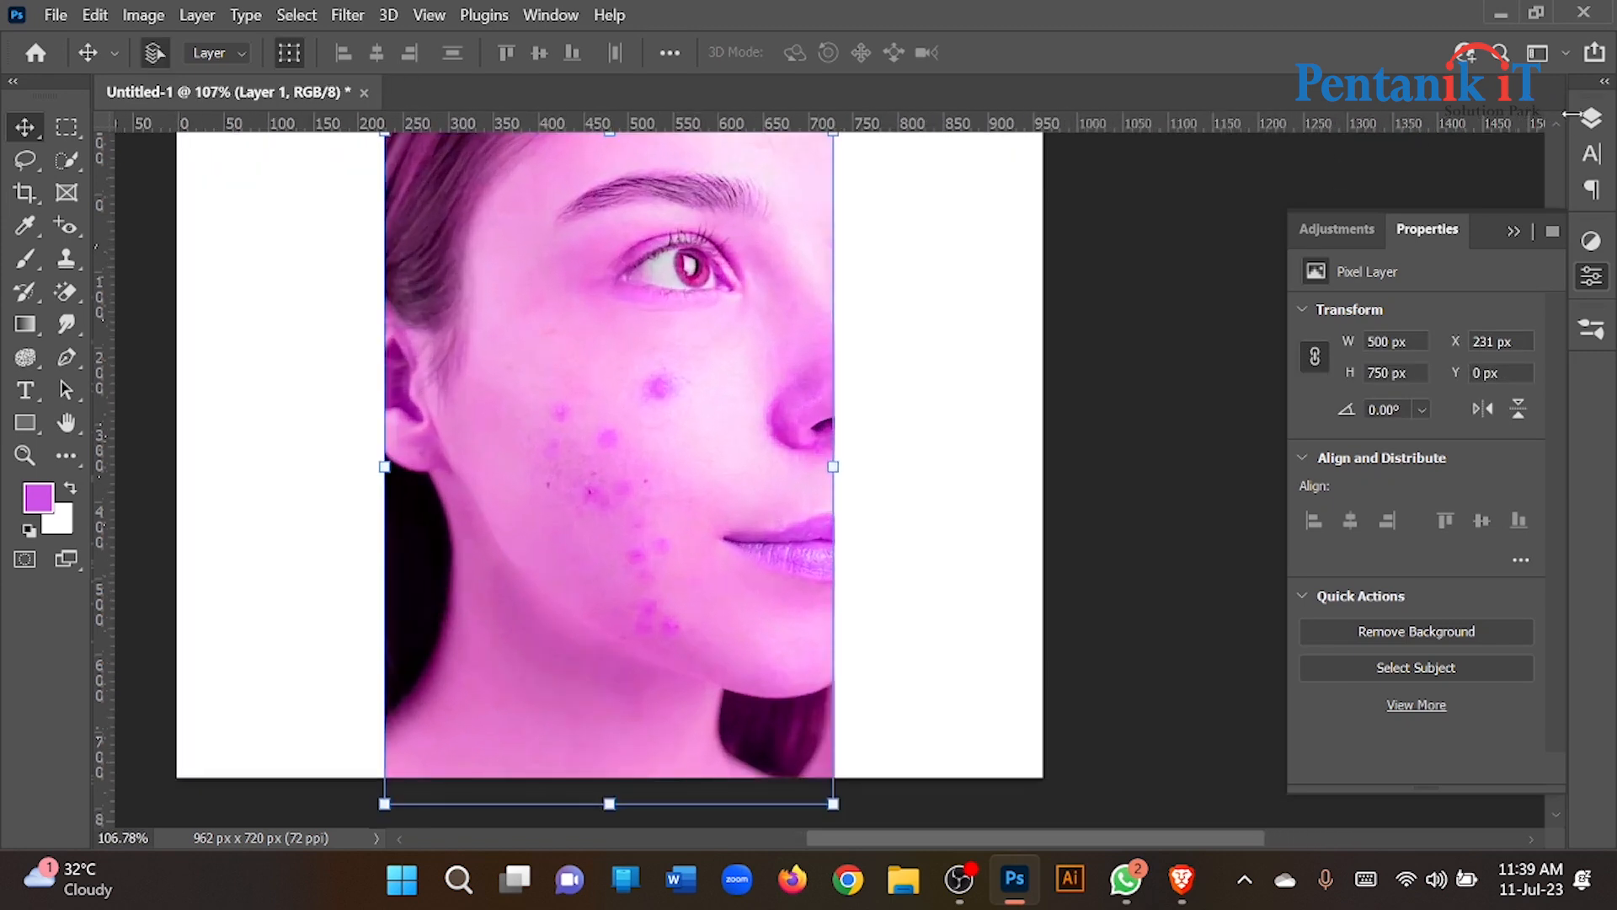
# Delete the Hue/Saturation adjustment layer above the face photo.
pyautogui.click(1591, 120)
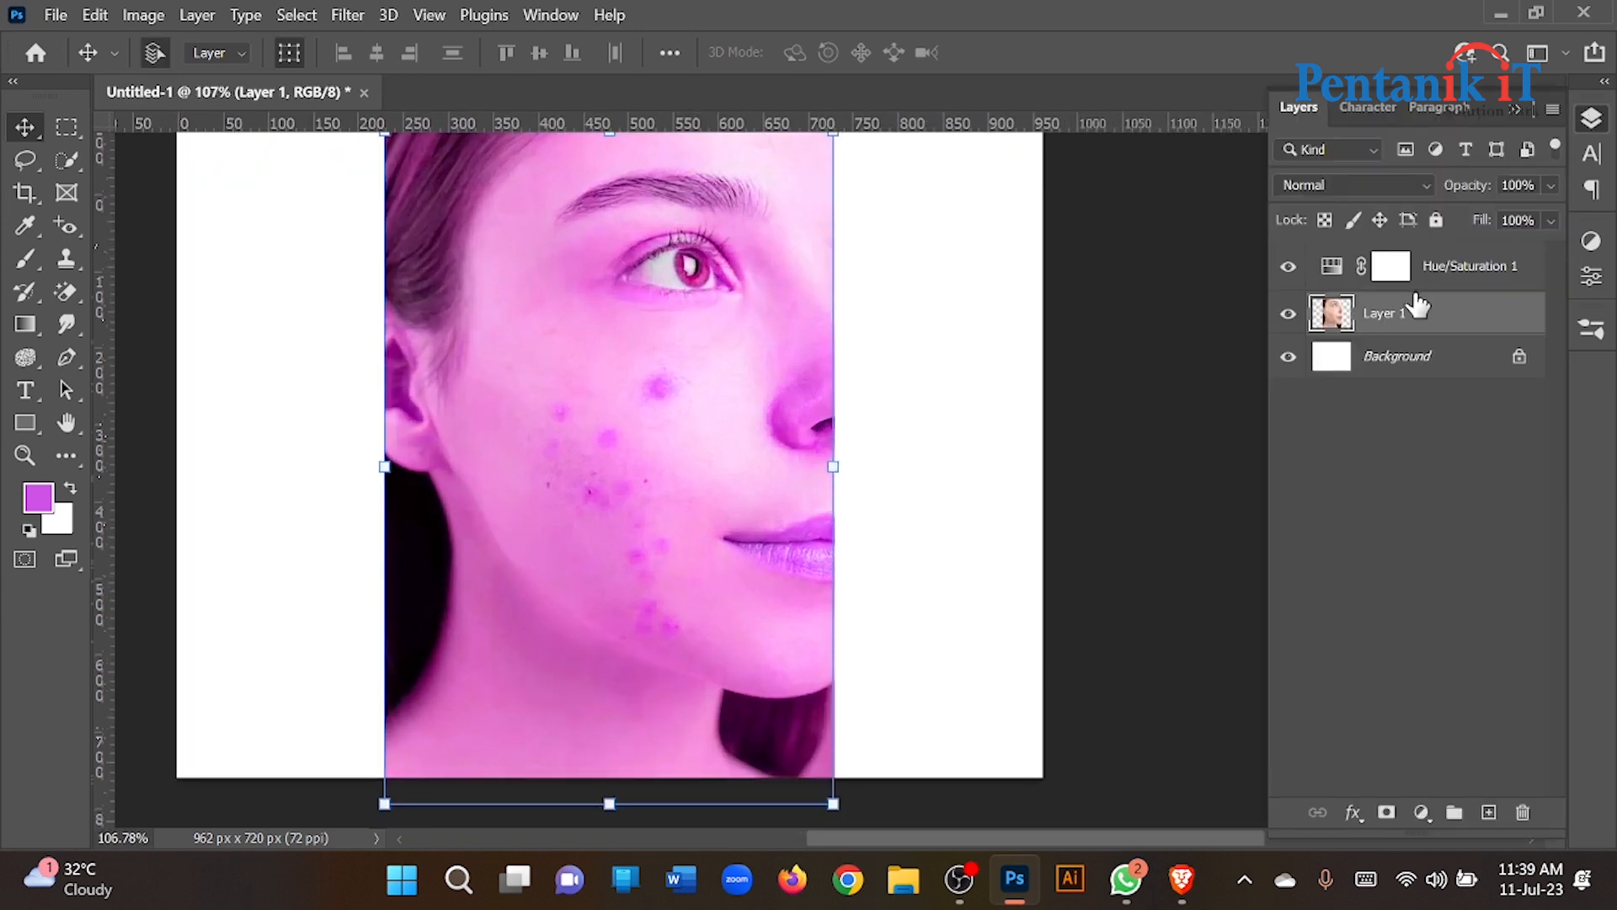
pyautogui.click(1485, 284)
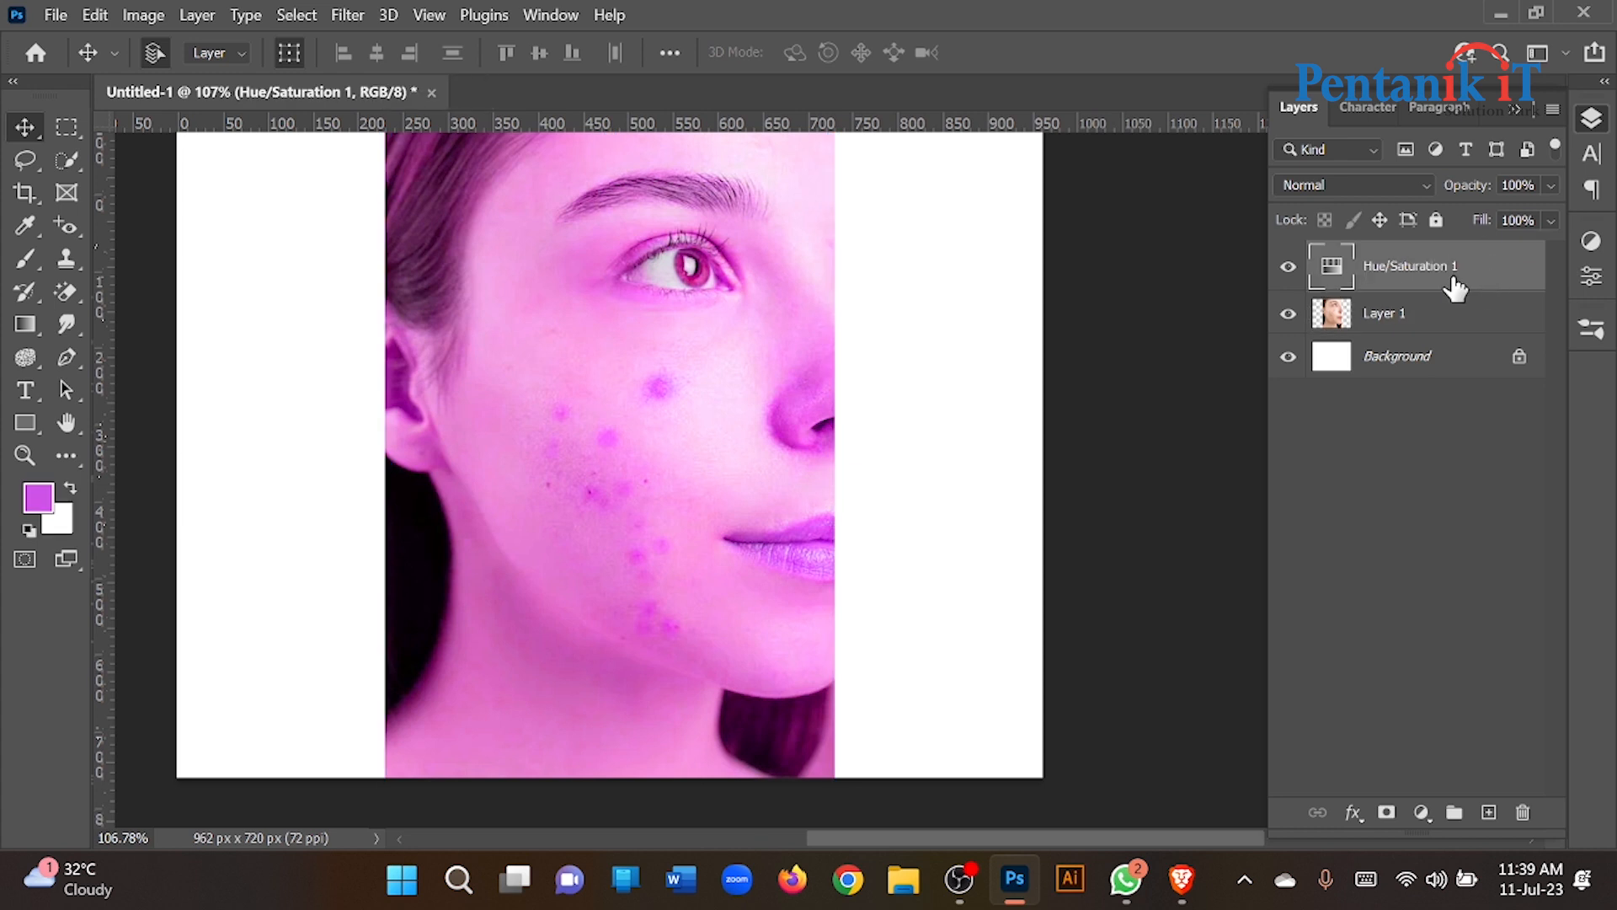
pyautogui.press('Delete')
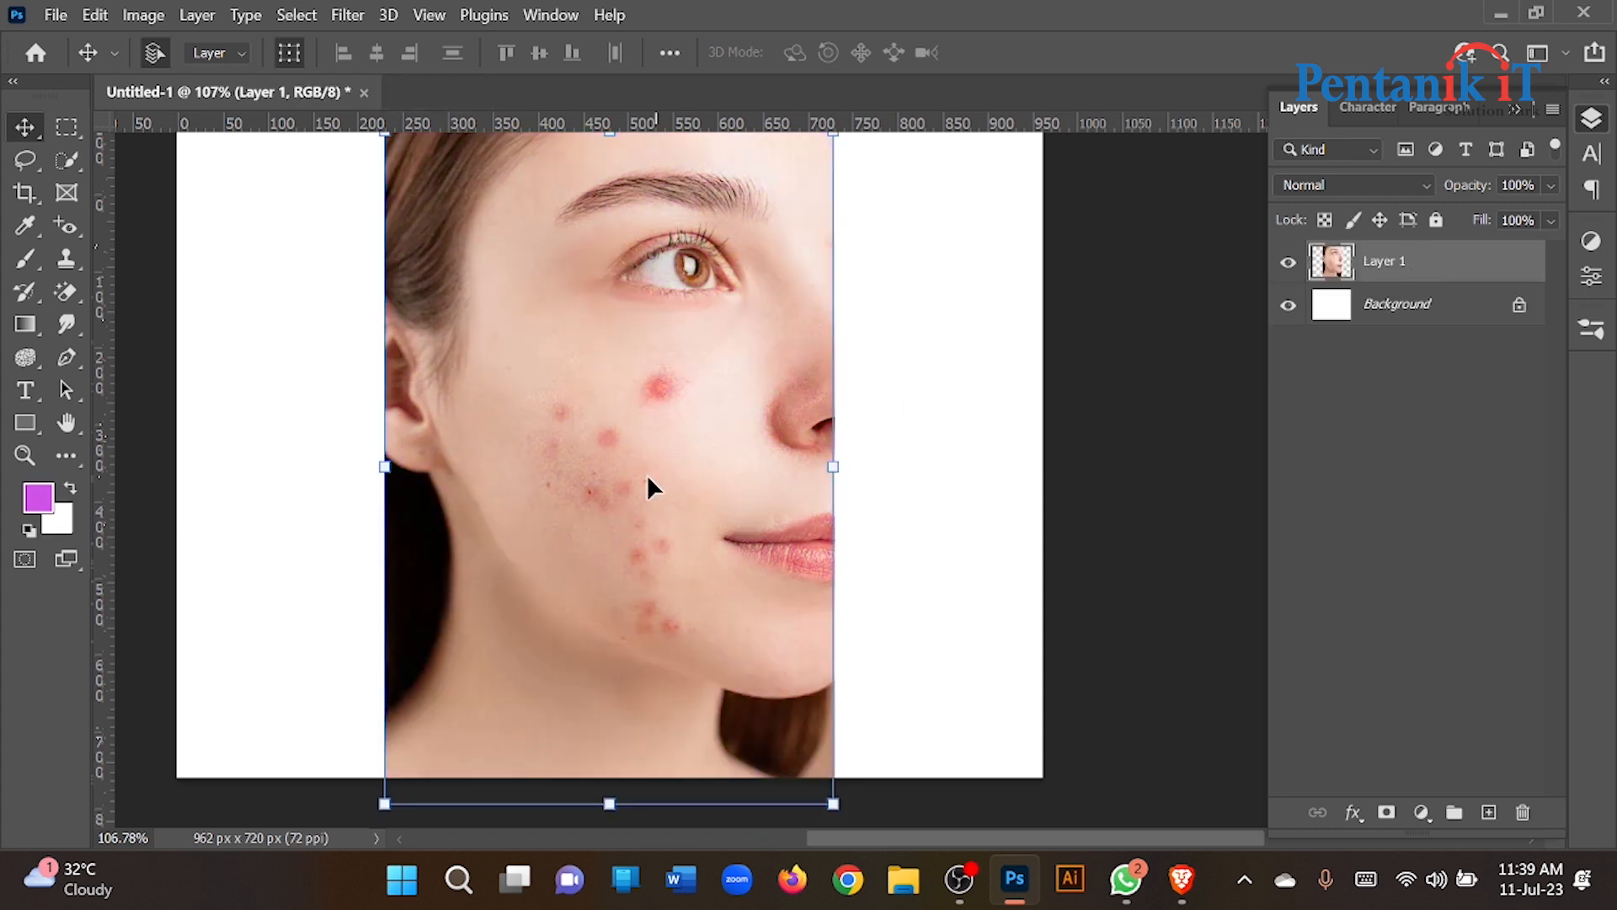
# Scale the face photo layer to 96% so that it fits the canvas height, and commit the transform.
pyautogui.scroll(-2, 650, 475)
pyautogui.keyDown('alt'); pyautogui.scroll(-4, 634, 508); pyautogui.keyUp('alt')
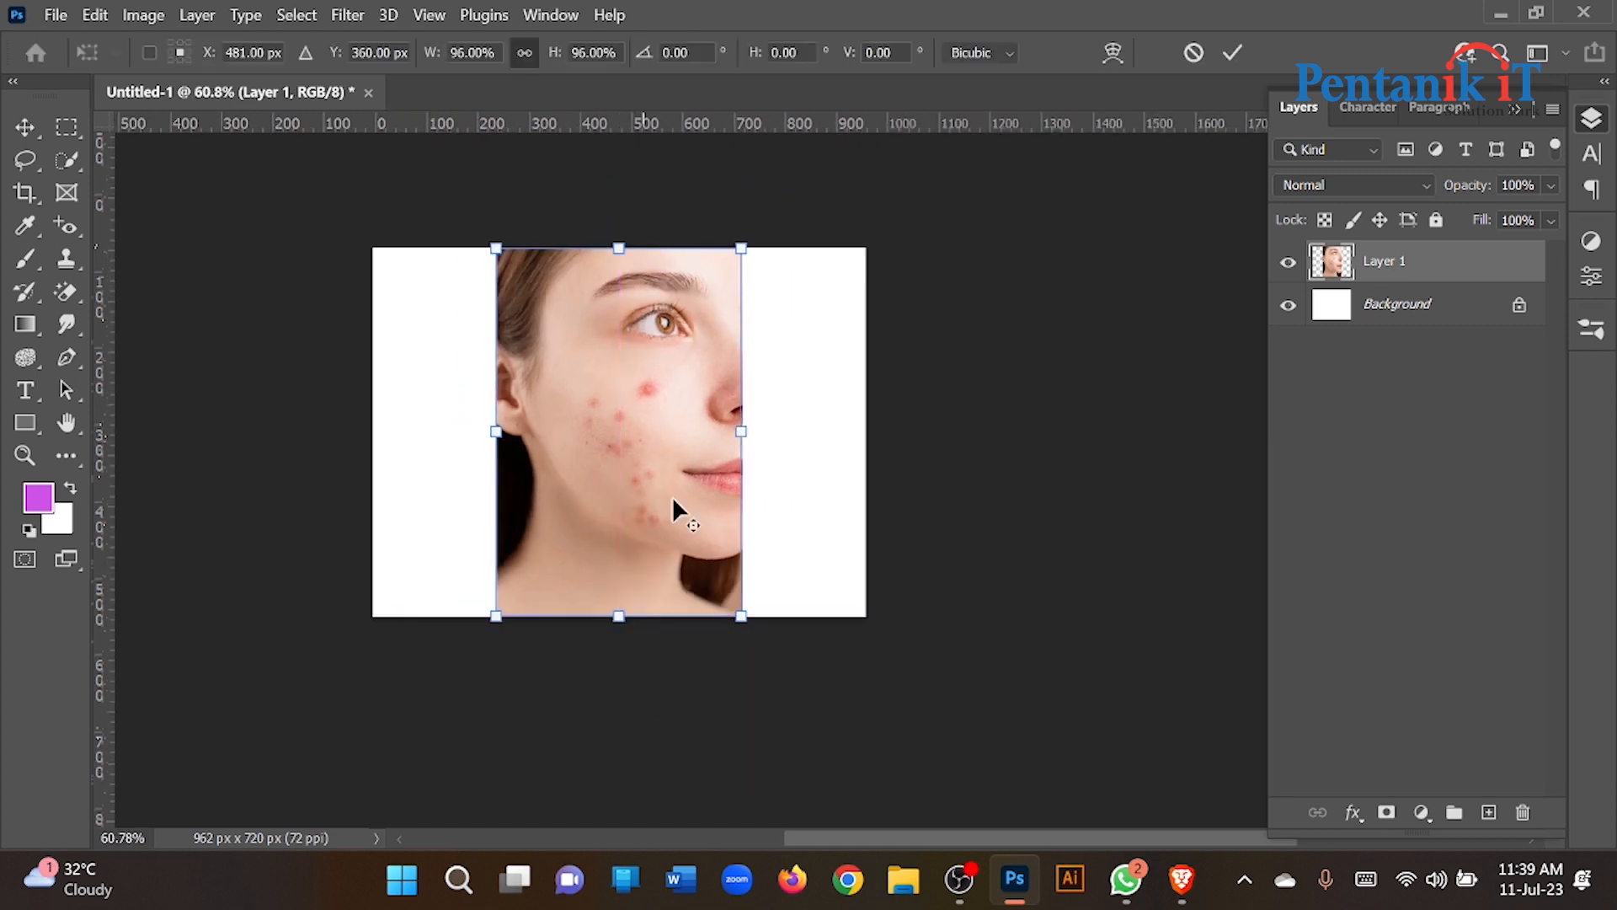
pyautogui.scroll(5, 855, 346)
pyautogui.click(1231, 54)
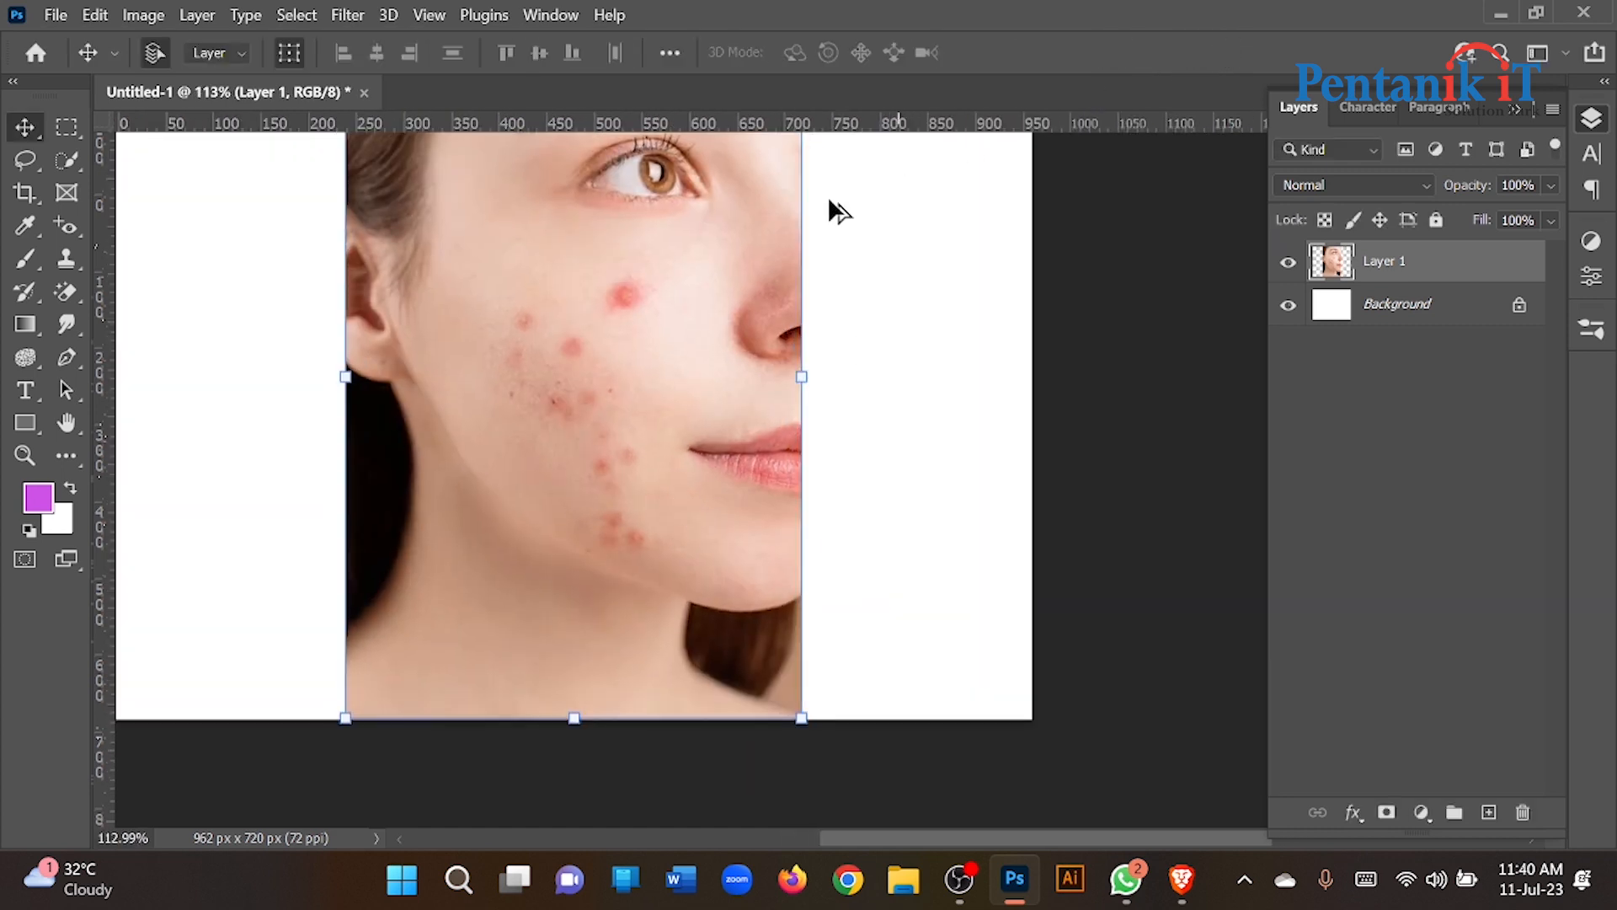
# With the Spot Healing Brush at size 53, remove the large red pimple on the cheek beside the nose.
pyautogui.scroll(3, 379, 386)
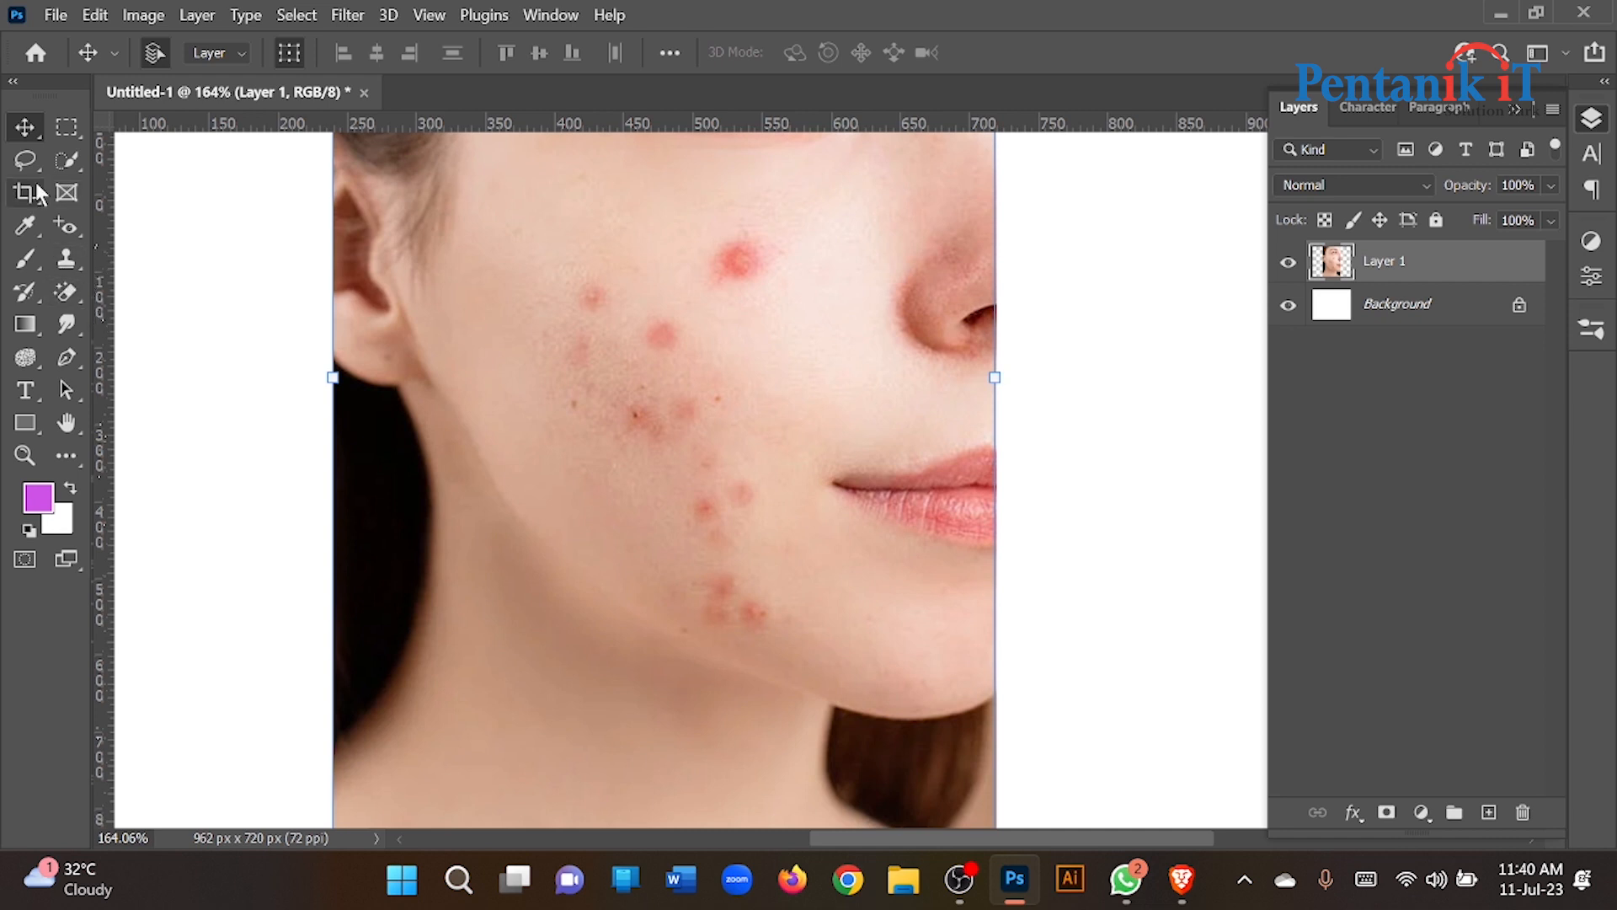
pyautogui.moveTo(67, 159); pyautogui.dragTo(145, 177)
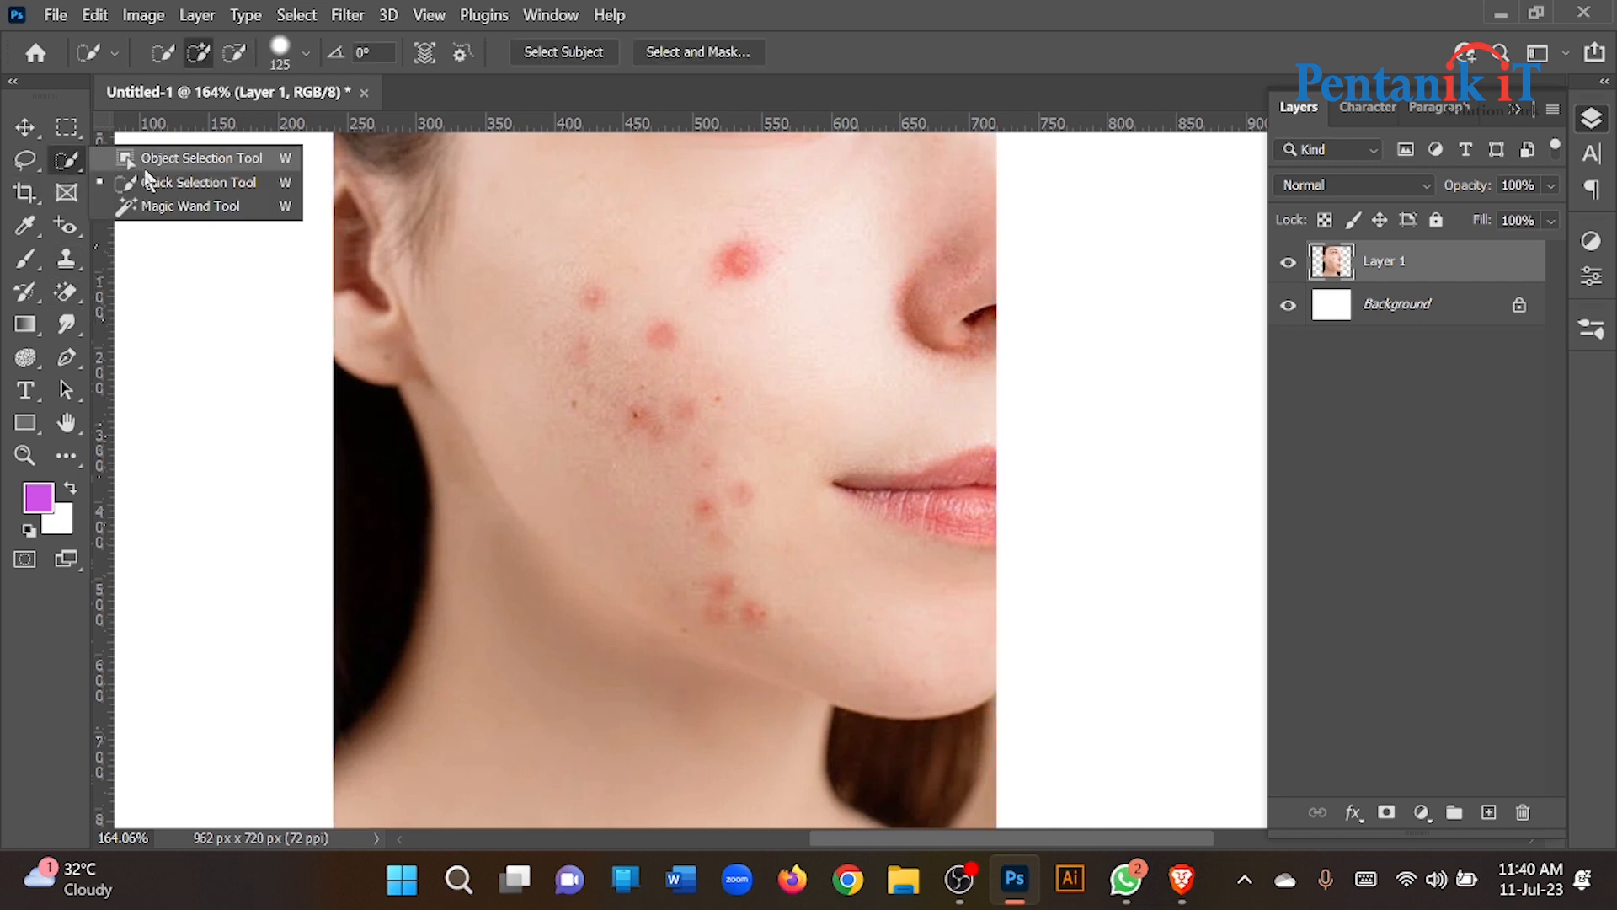
pyautogui.click(71, 200)
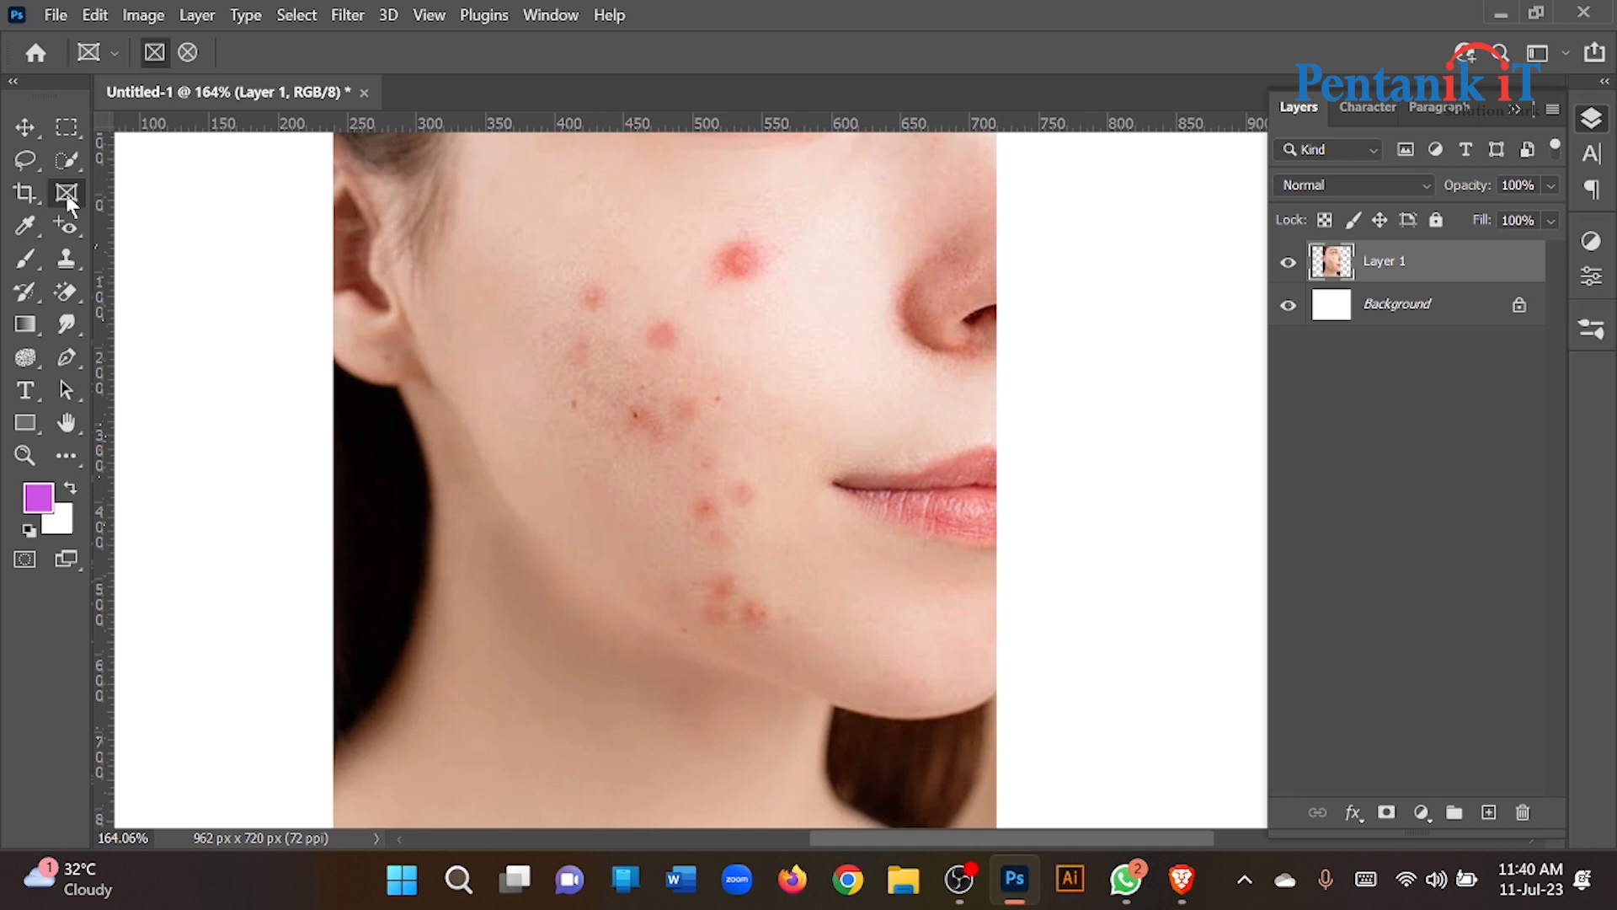
pyautogui.moveTo(66, 225); pyautogui.dragTo(169, 221)
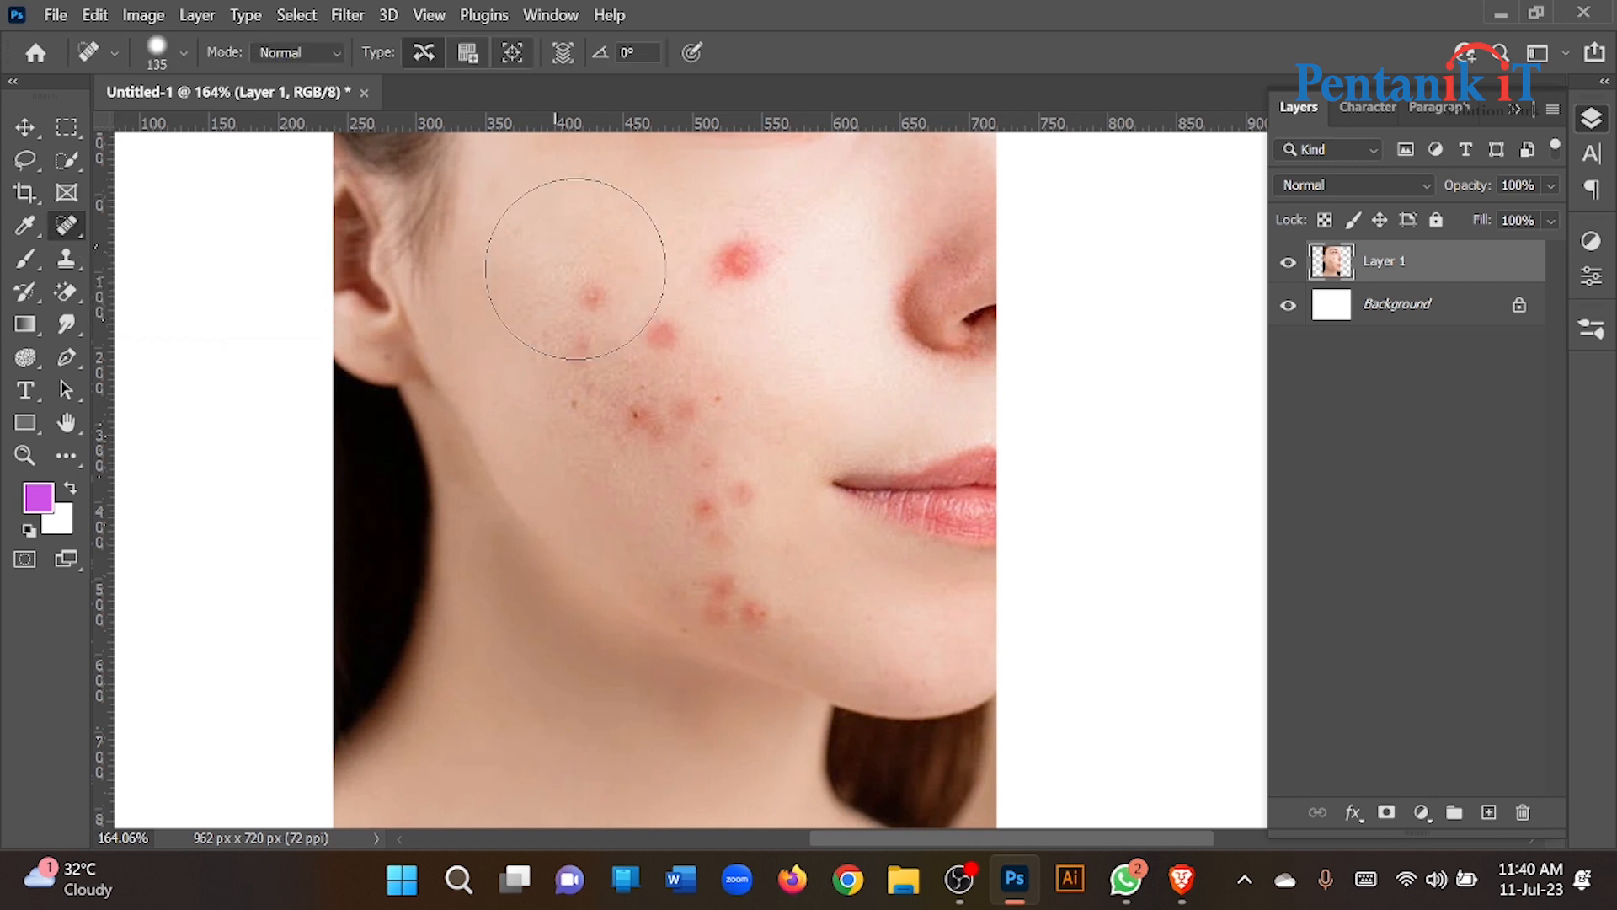
pyautogui.moveTo(713, 276); pyautogui.dragTo(627, 296)
pyautogui.click(731, 263)
pyautogui.click(760, 253)
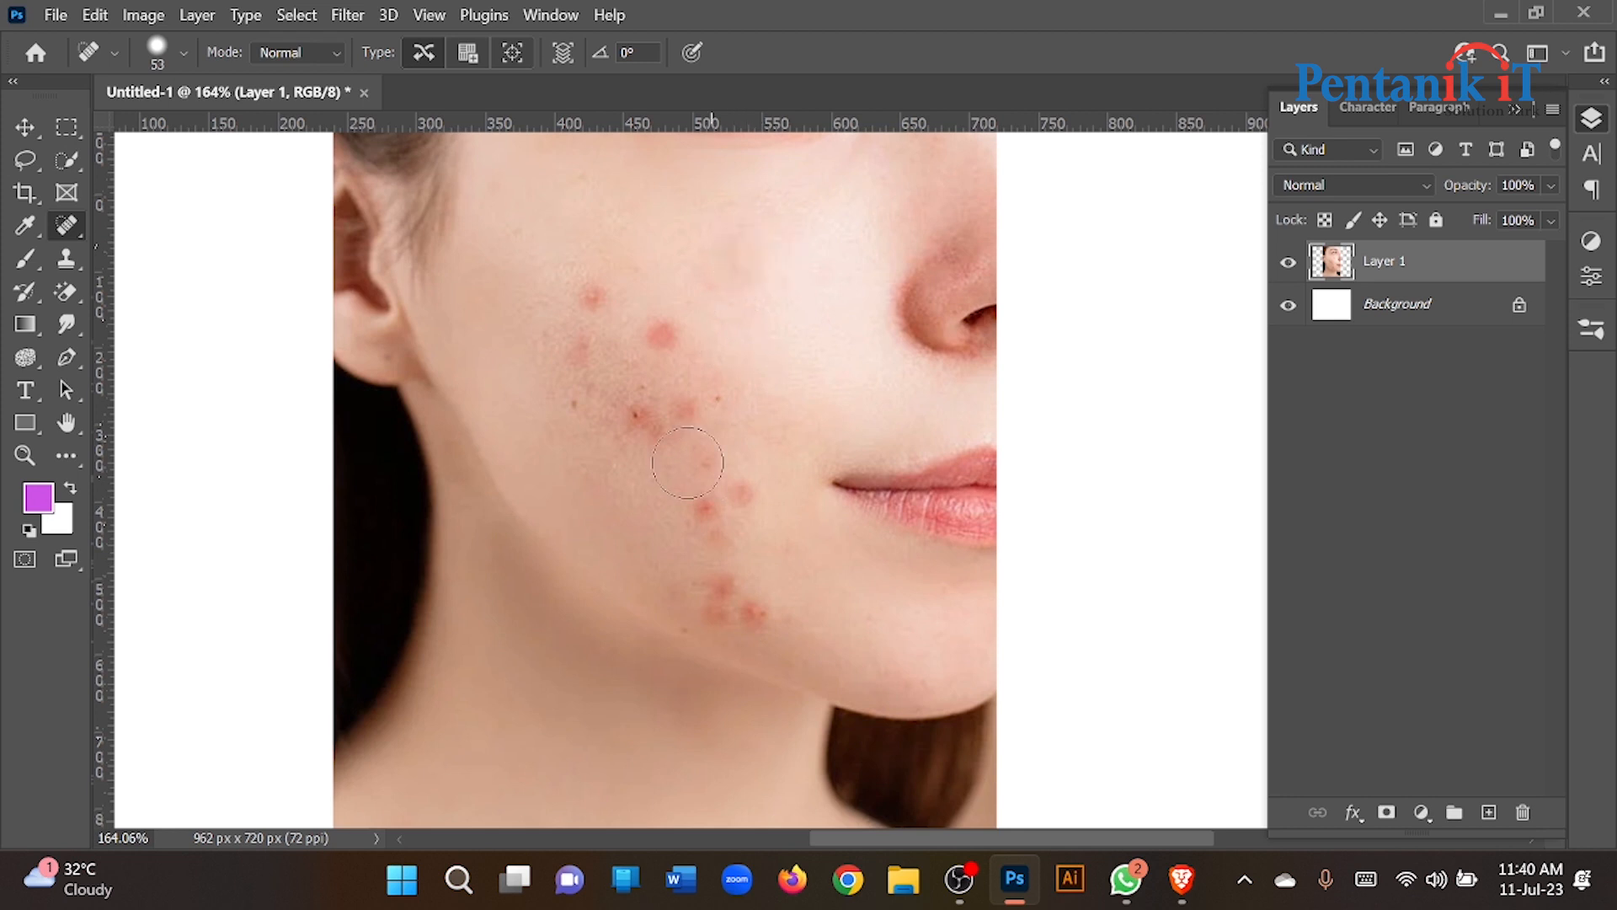
# Heal the pimples and dark spots across the upper and middle cheek with the Spot Healing Brush.
pyautogui.click(668, 342)
pyautogui.click(601, 295)
pyautogui.click(581, 352)
pyautogui.click(636, 417)
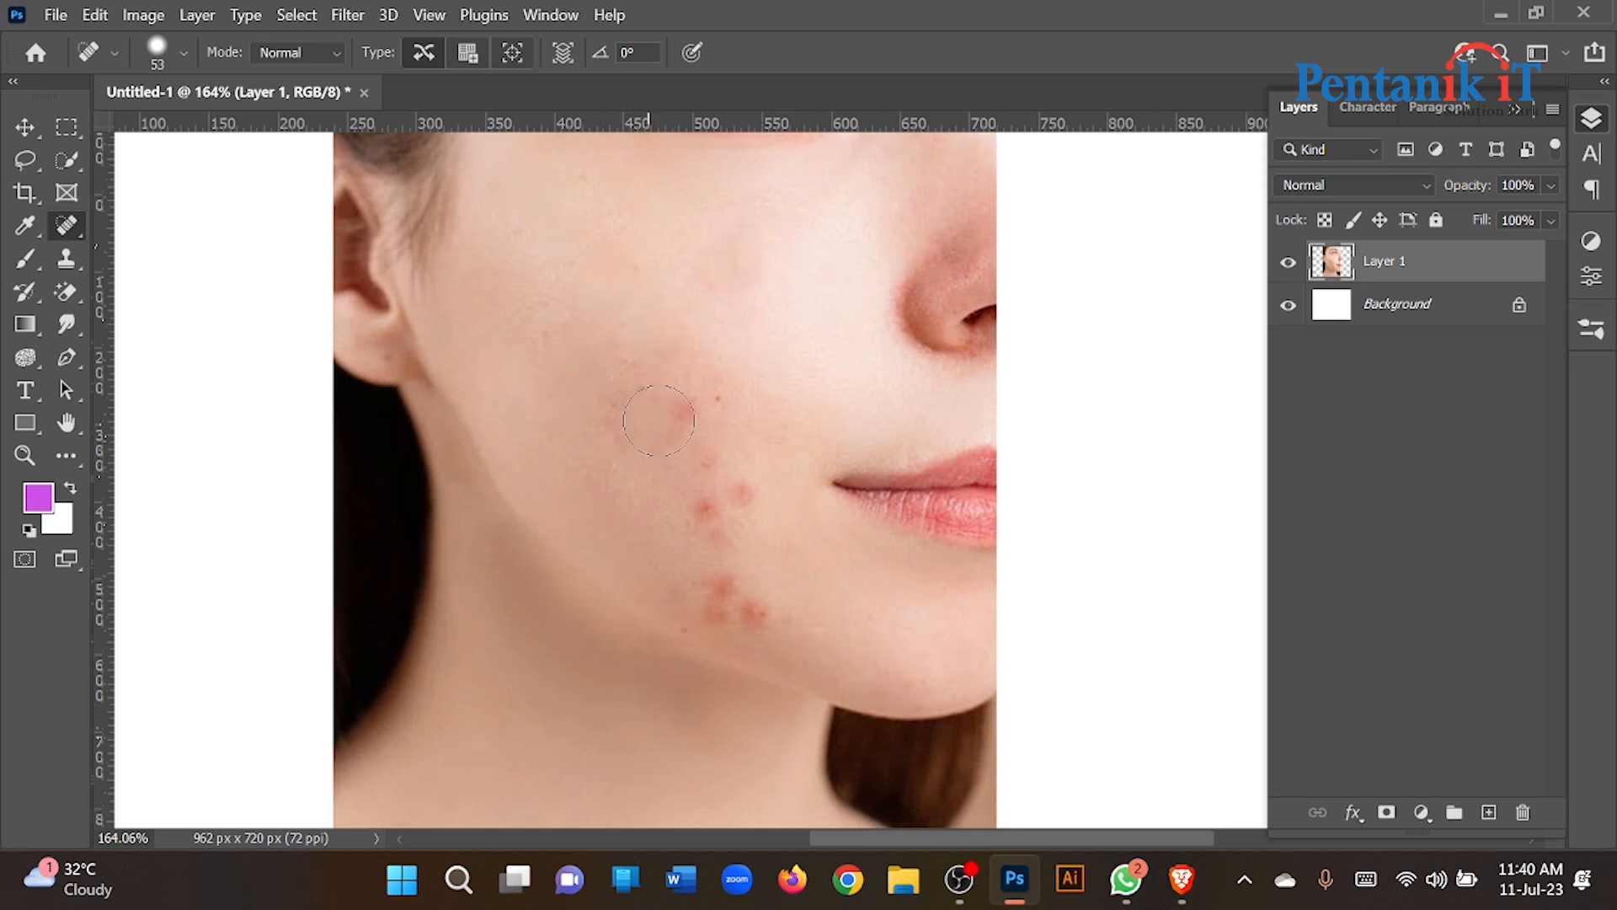
pyautogui.click(678, 410)
pyautogui.click(708, 404)
pyautogui.click(673, 431)
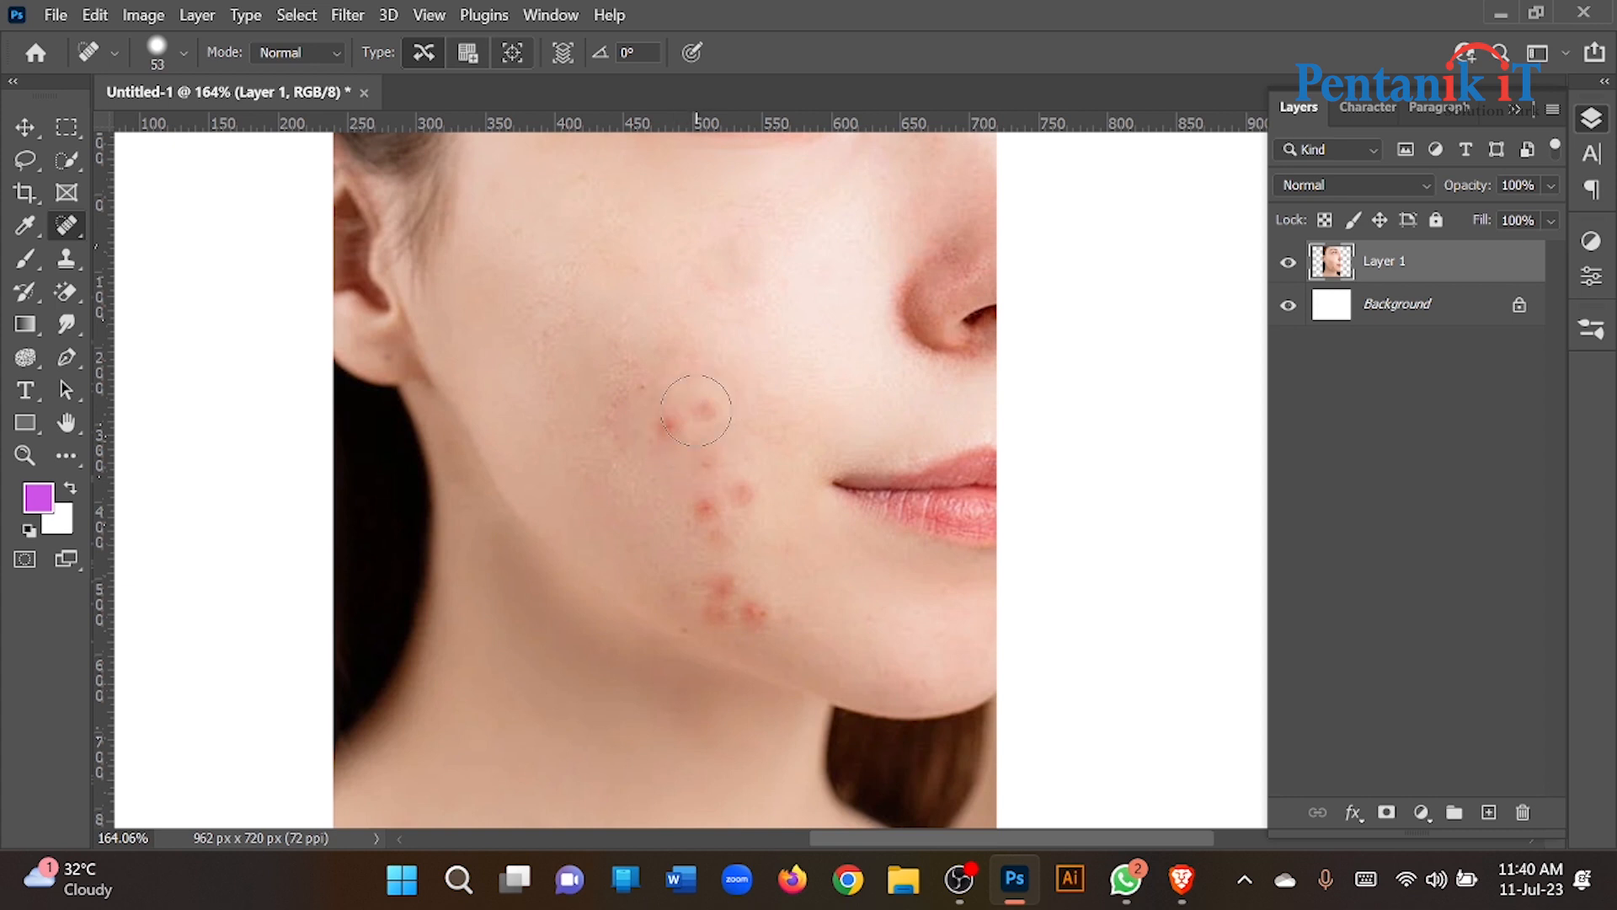
pyautogui.click(678, 430)
pyautogui.click(701, 417)
# Heal the pimples on the lower cheek near the mouth and jaw, and the small spot left on the mid cheek.
pyautogui.click(739, 497)
pyautogui.moveTo(713, 406); pyautogui.dragTo(709, 496)
pyautogui.click(743, 605)
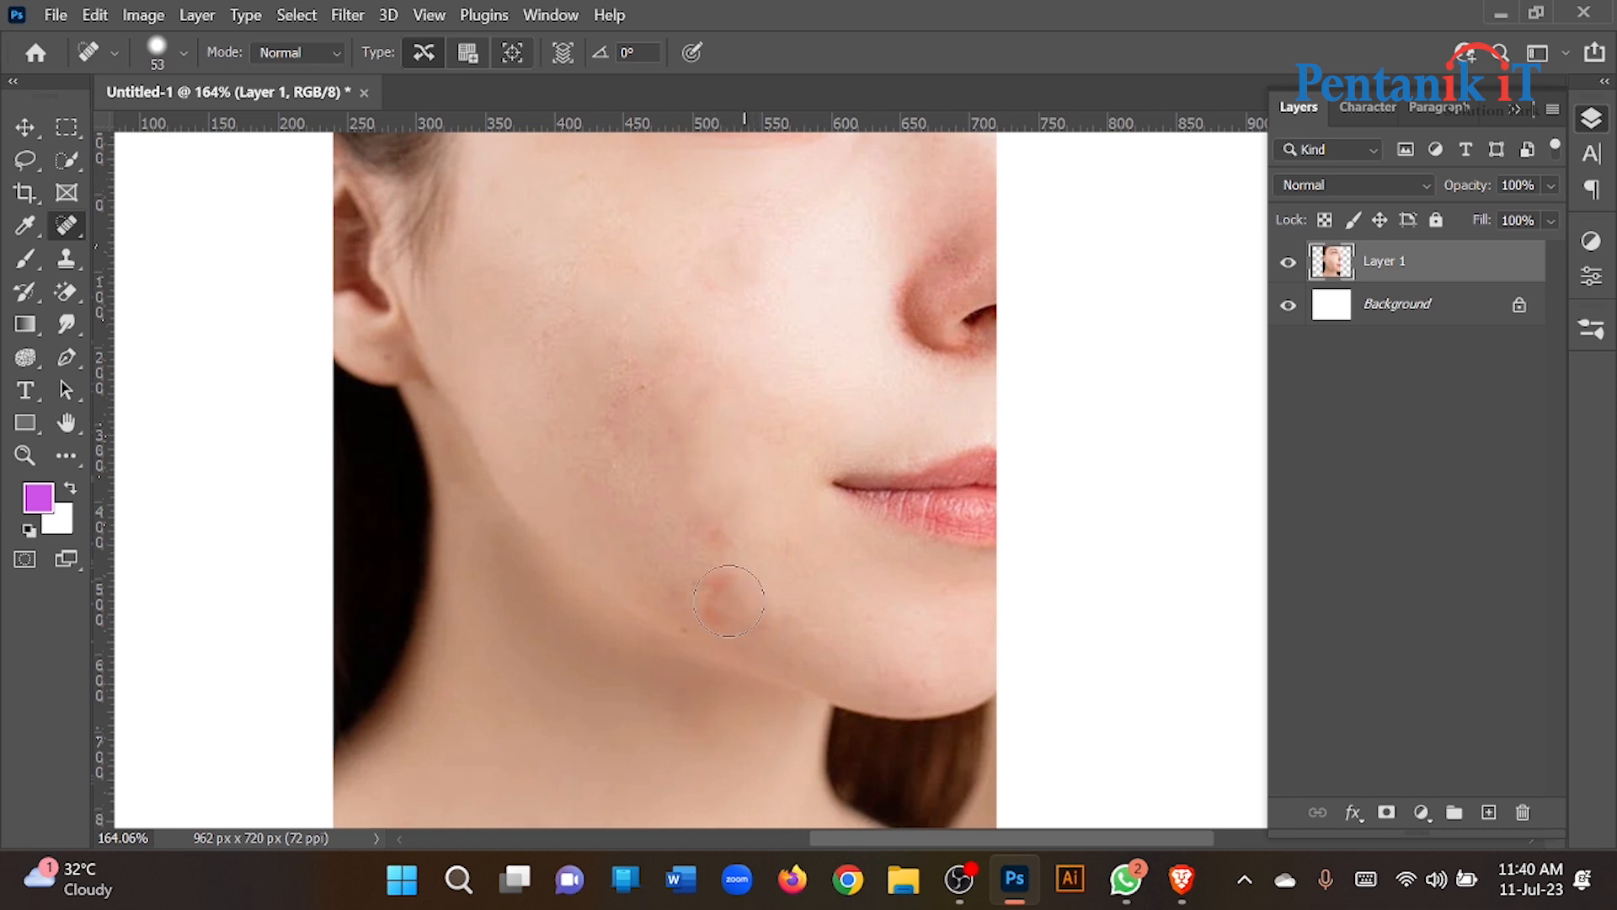
pyautogui.click(720, 595)
pyautogui.click(642, 389)
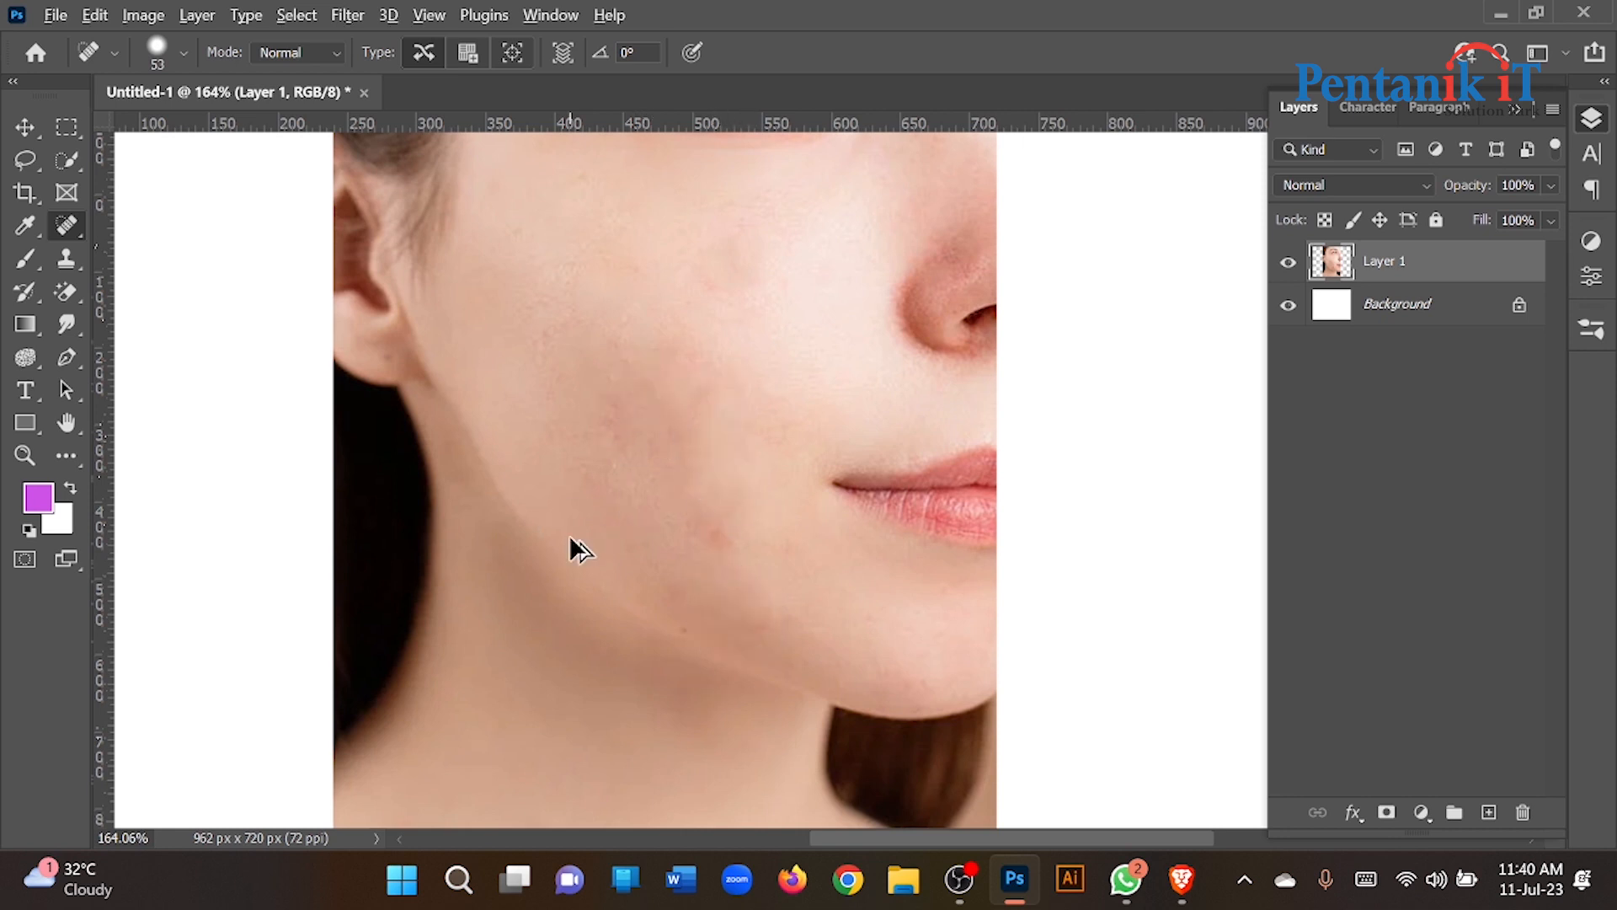
# With the Healing Brush at size 89, sample clear cheek skin and paint over the reddish marks on the mid and lower cheek.
pyautogui.scroll(-3, 571, 549)
pyautogui.scroll(3, 663, 489)
pyautogui.rightClick(69, 226)
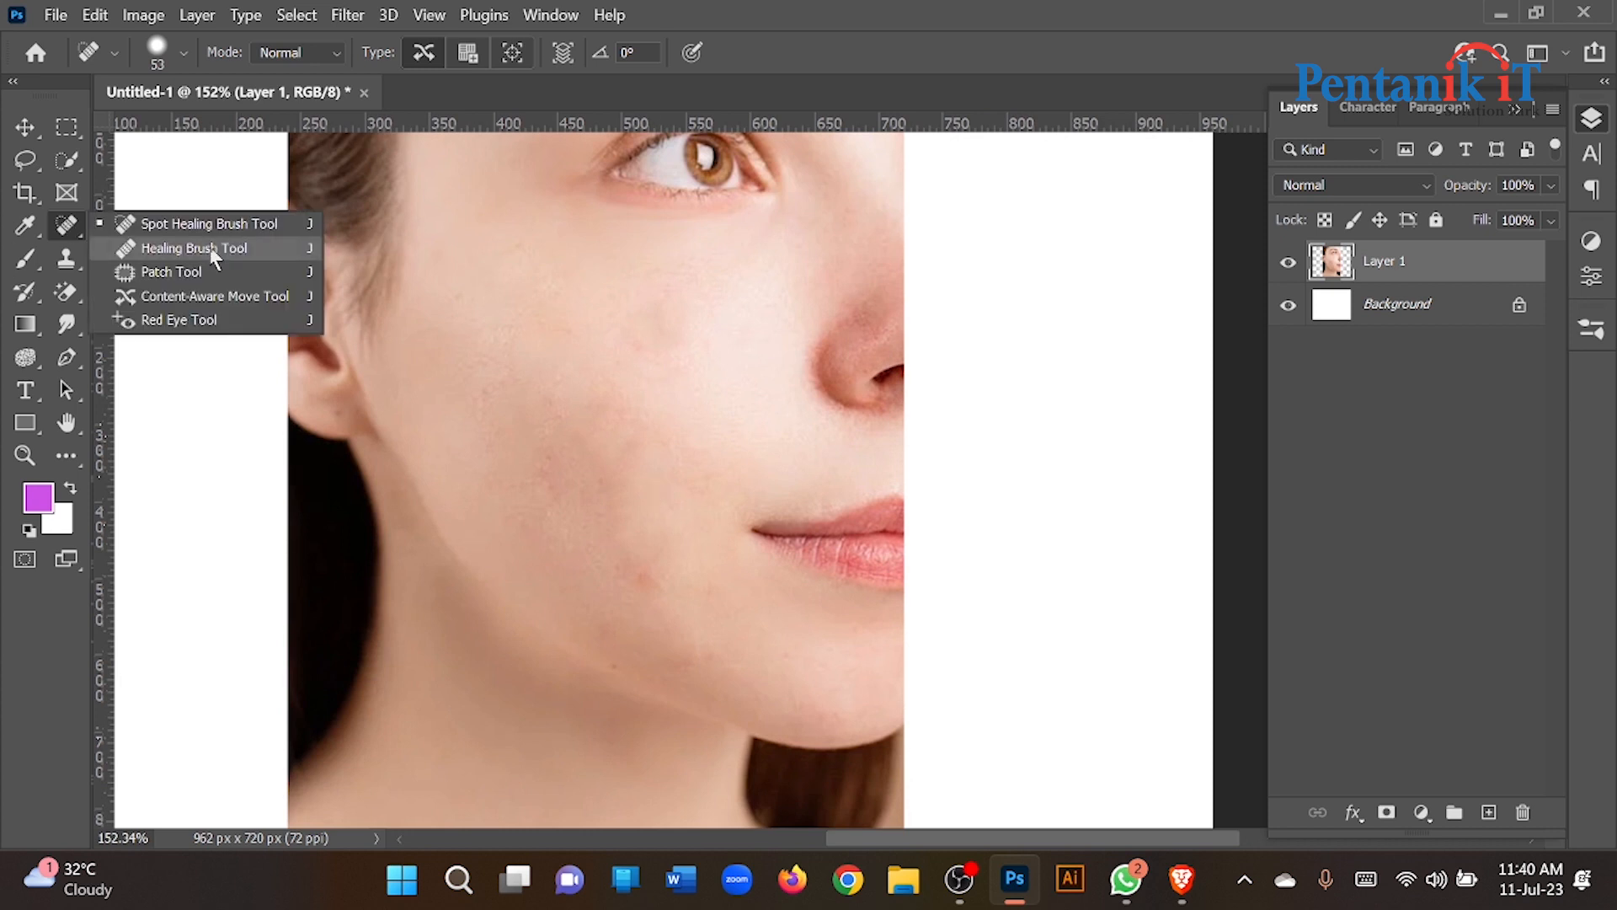
pyautogui.click(209, 249)
pyautogui.moveTo(578, 401); pyautogui.dragTo(612, 409)
pyautogui.click(613, 407)
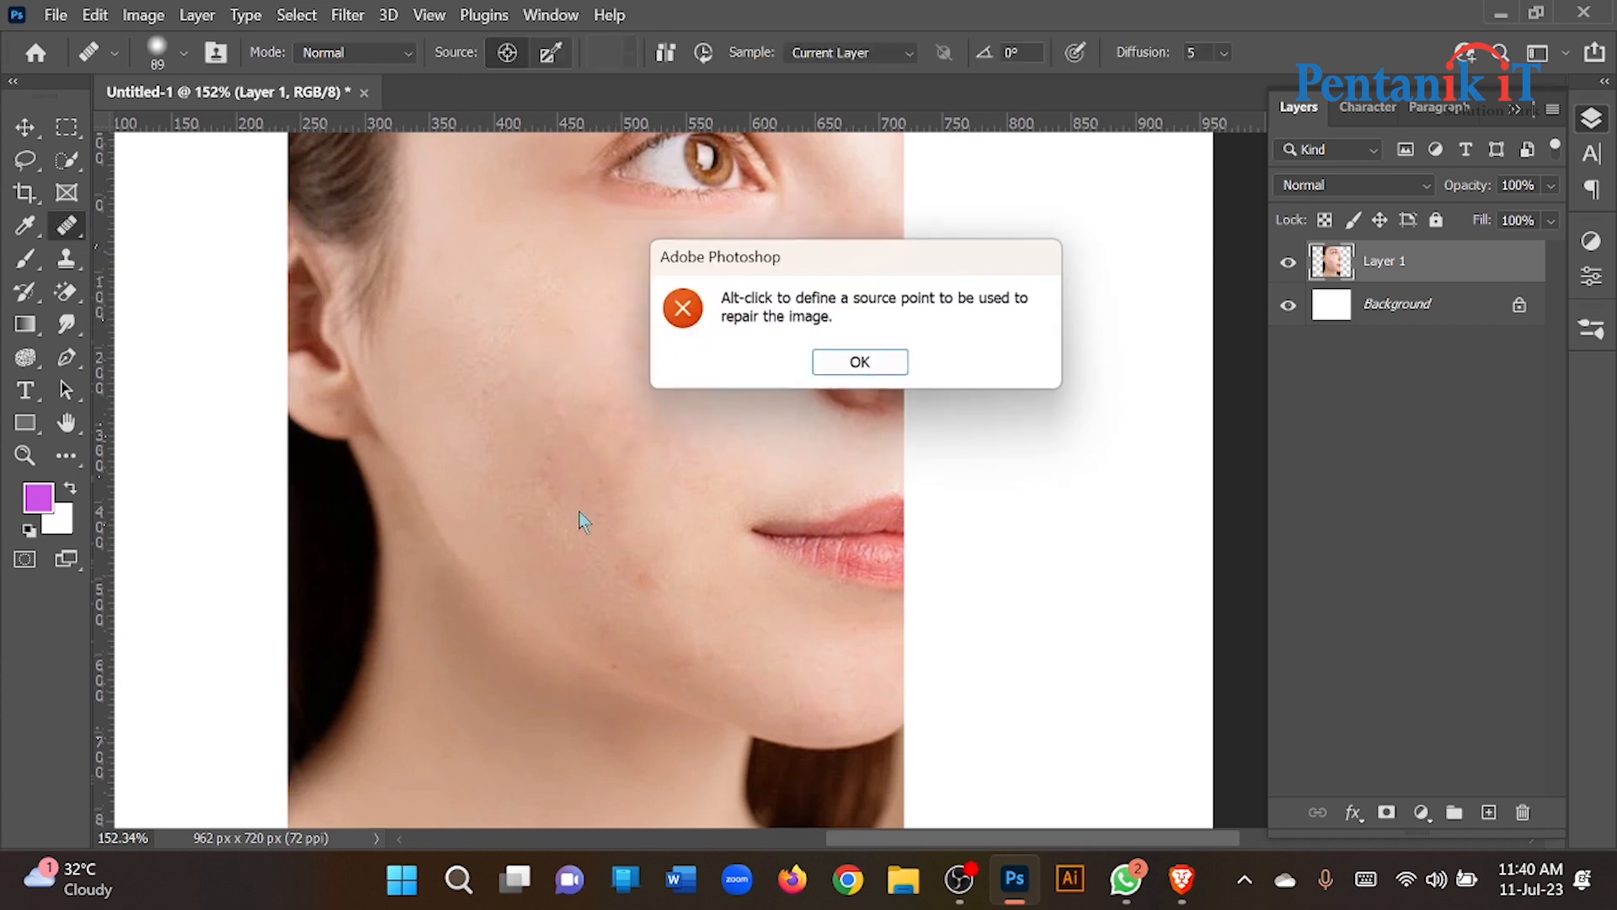
pyautogui.click(845, 361)
pyautogui.keyDown('alt'); pyautogui.click(629, 415); pyautogui.keyUp('alt')
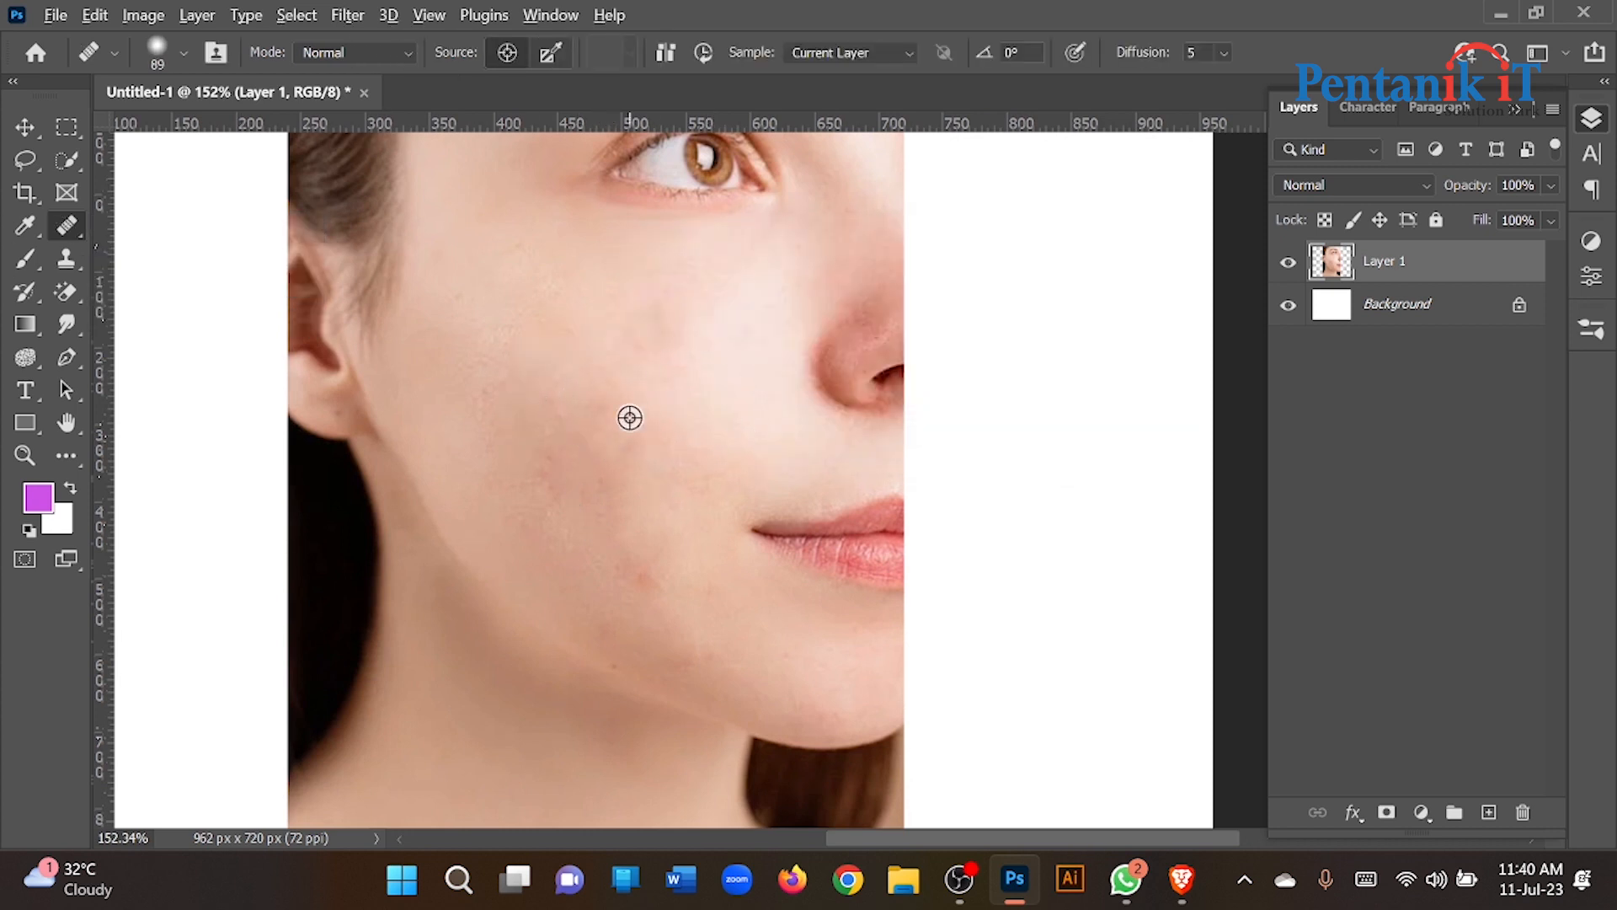
pyautogui.click(617, 516)
pyautogui.click(637, 578)
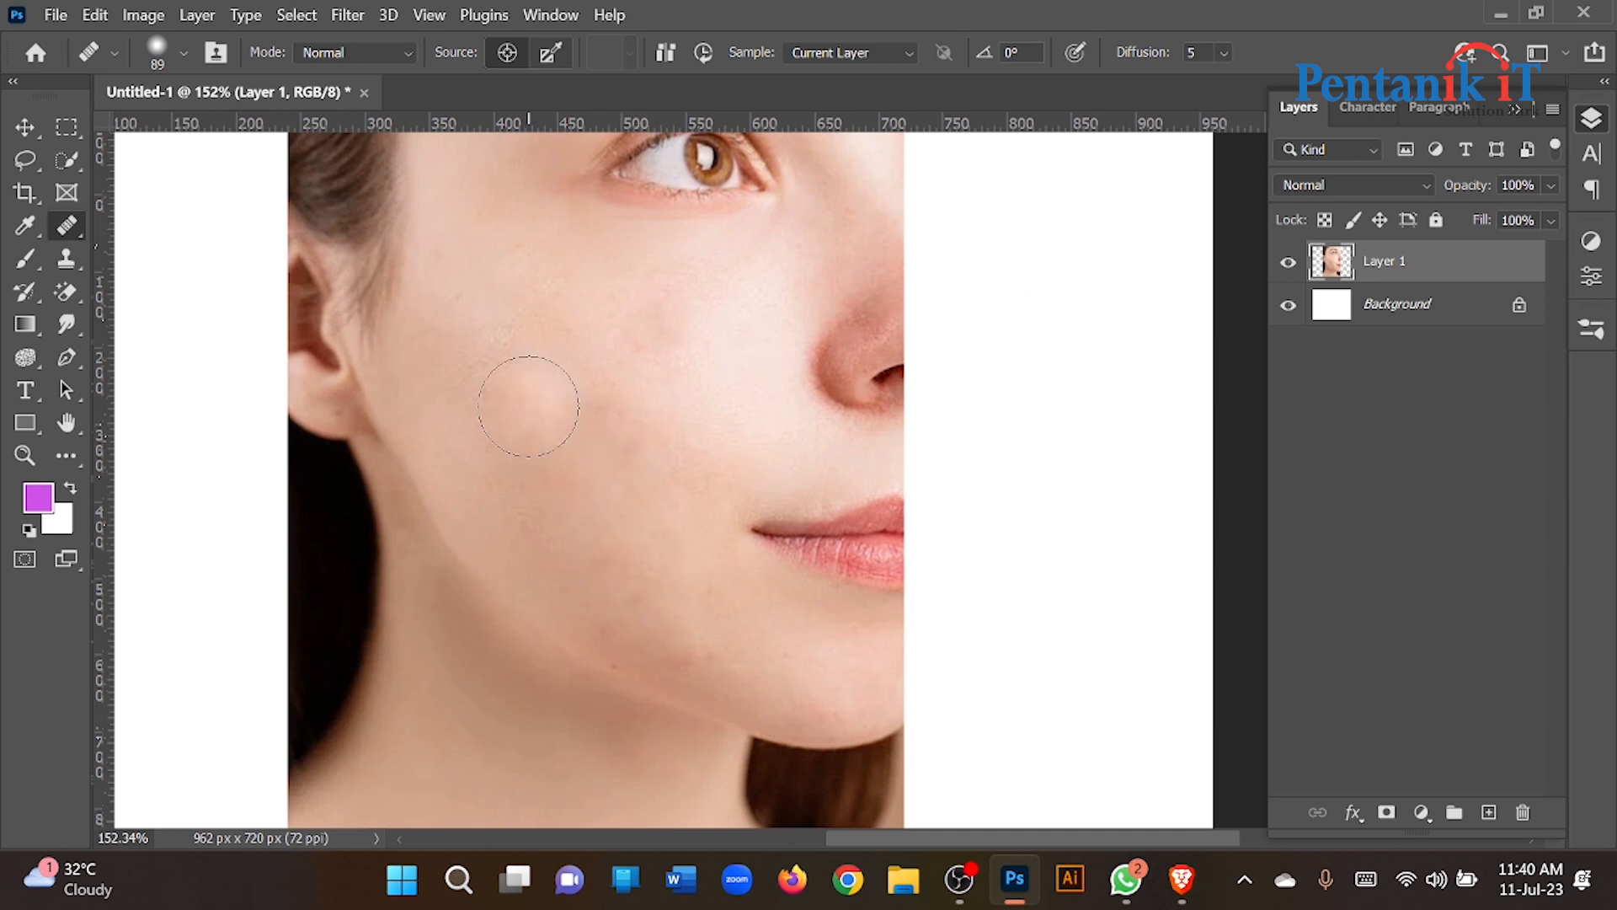
# Even out the remaining cheek discoloration with the Healing Brush, resampling clean skin near the ear, the mouth and the nose.
pyautogui.keyDown('alt'); pyautogui.click(477, 423); pyautogui.keyUp('alt')
pyautogui.click(539, 474)
pyautogui.click(618, 580)
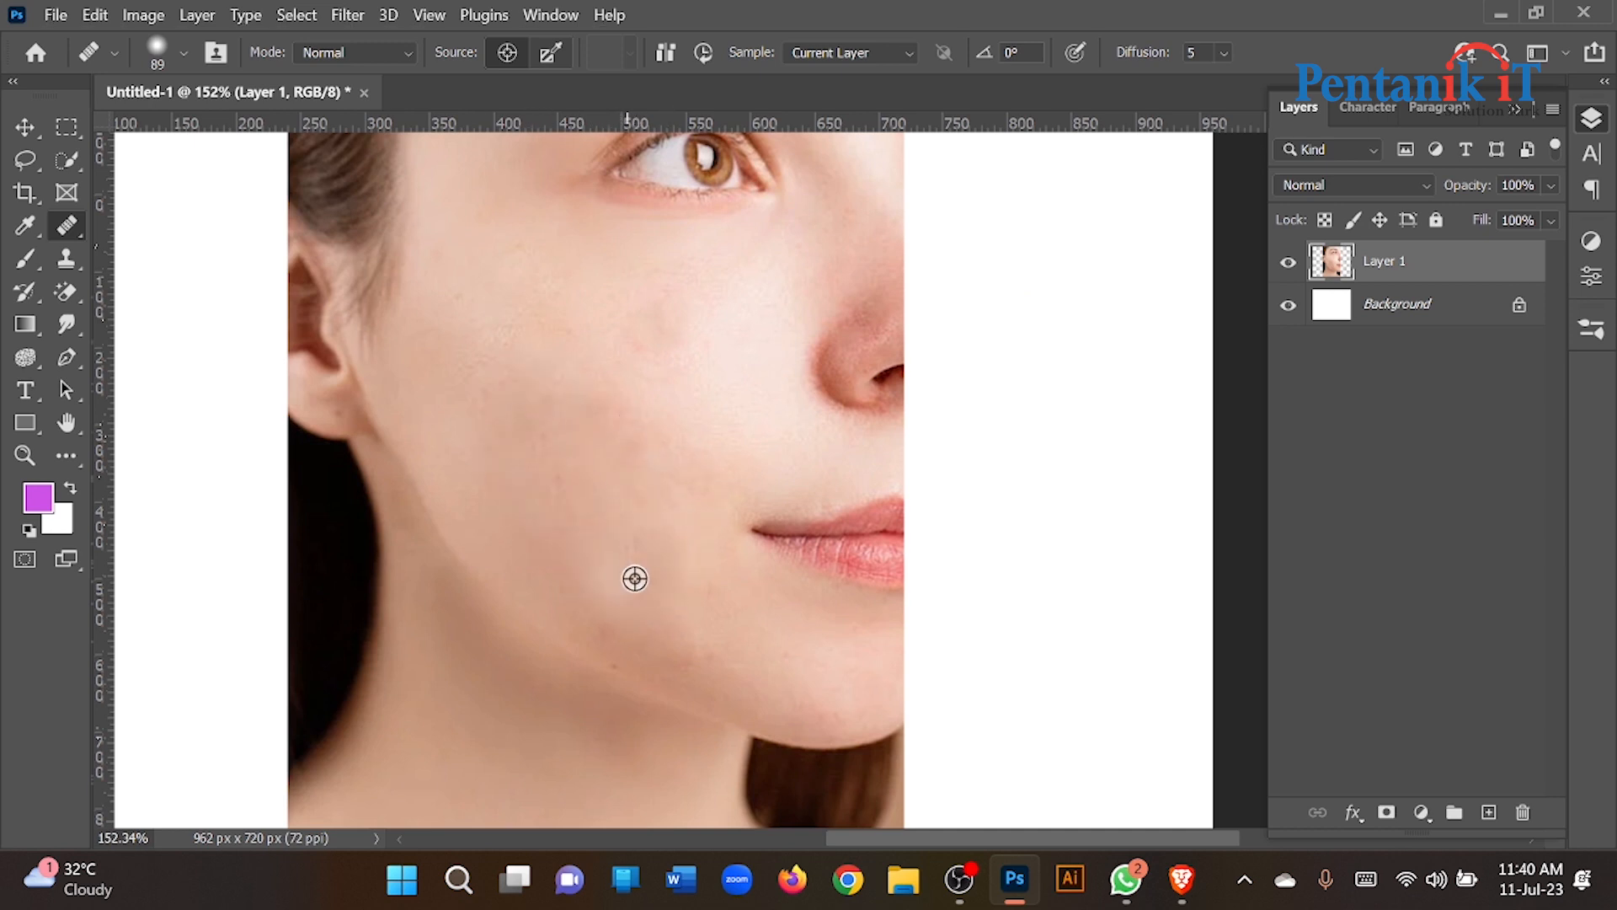
pyautogui.keyDown('alt'); pyautogui.click(668, 574); pyautogui.keyUp('alt')
pyautogui.click(546, 507)
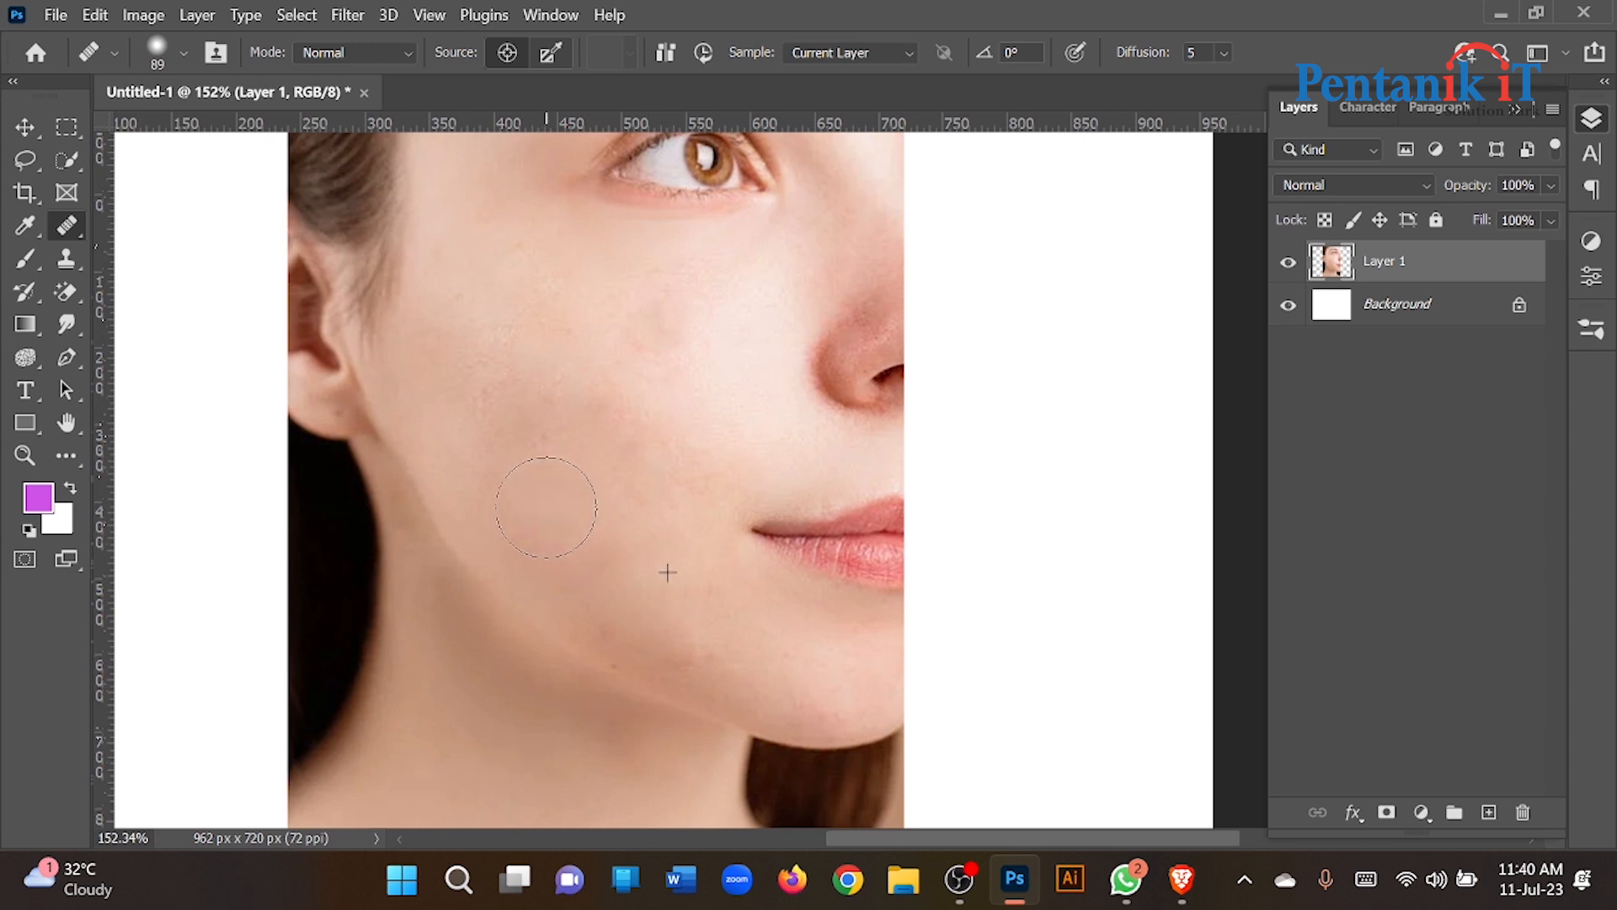
pyautogui.click(668, 455)
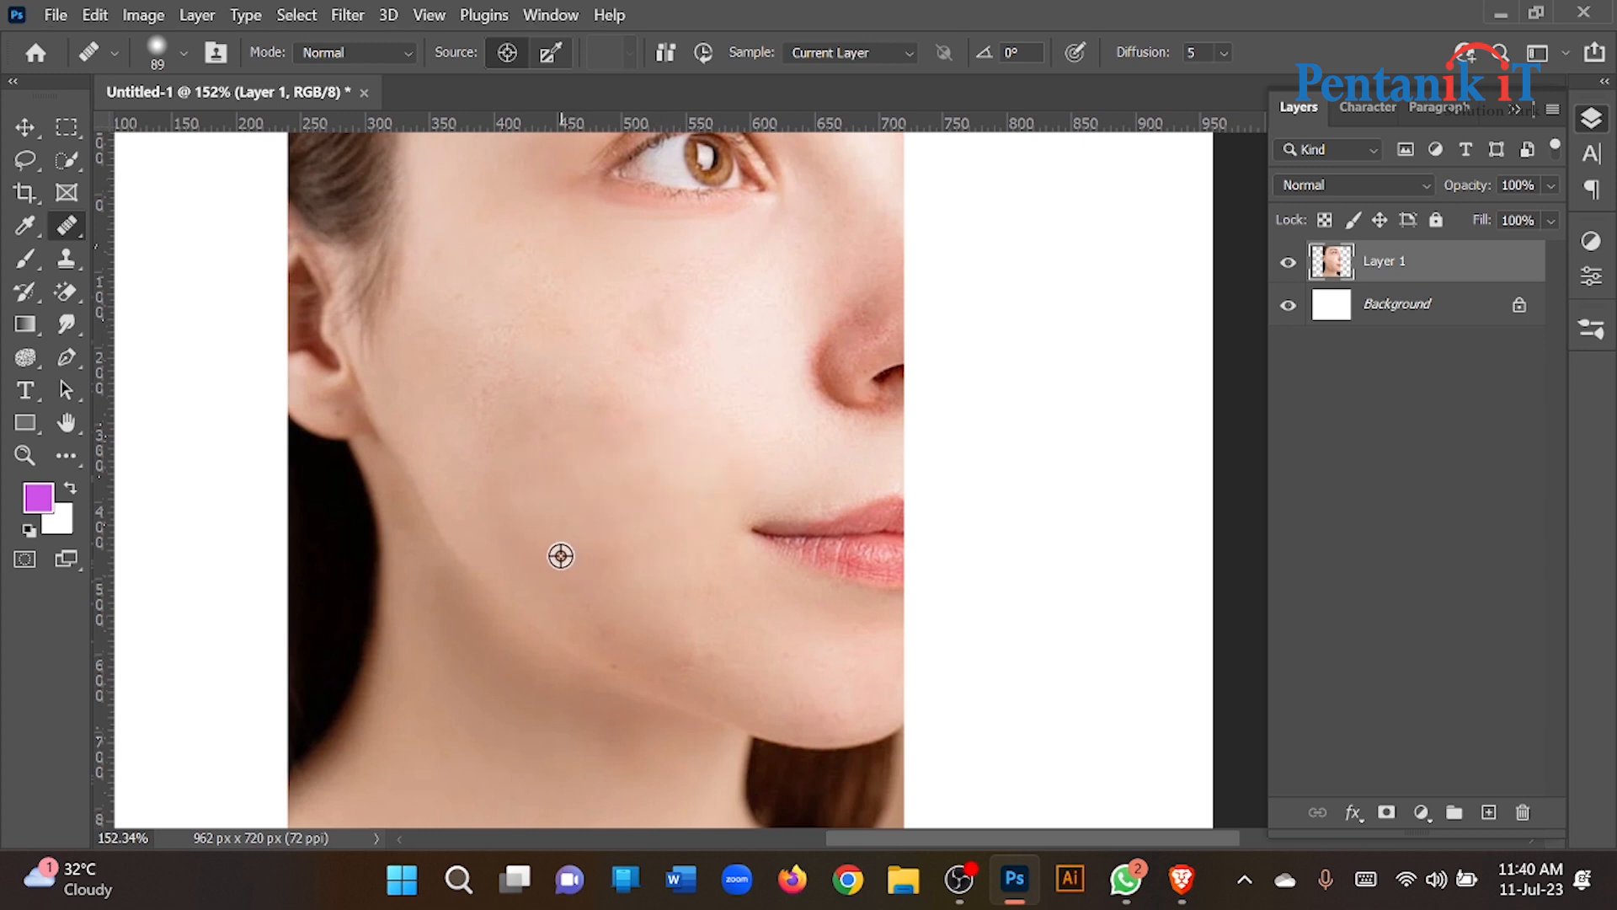
pyautogui.keyDown('alt'); pyautogui.click(729, 417); pyautogui.keyUp('alt')
pyautogui.click(553, 422)
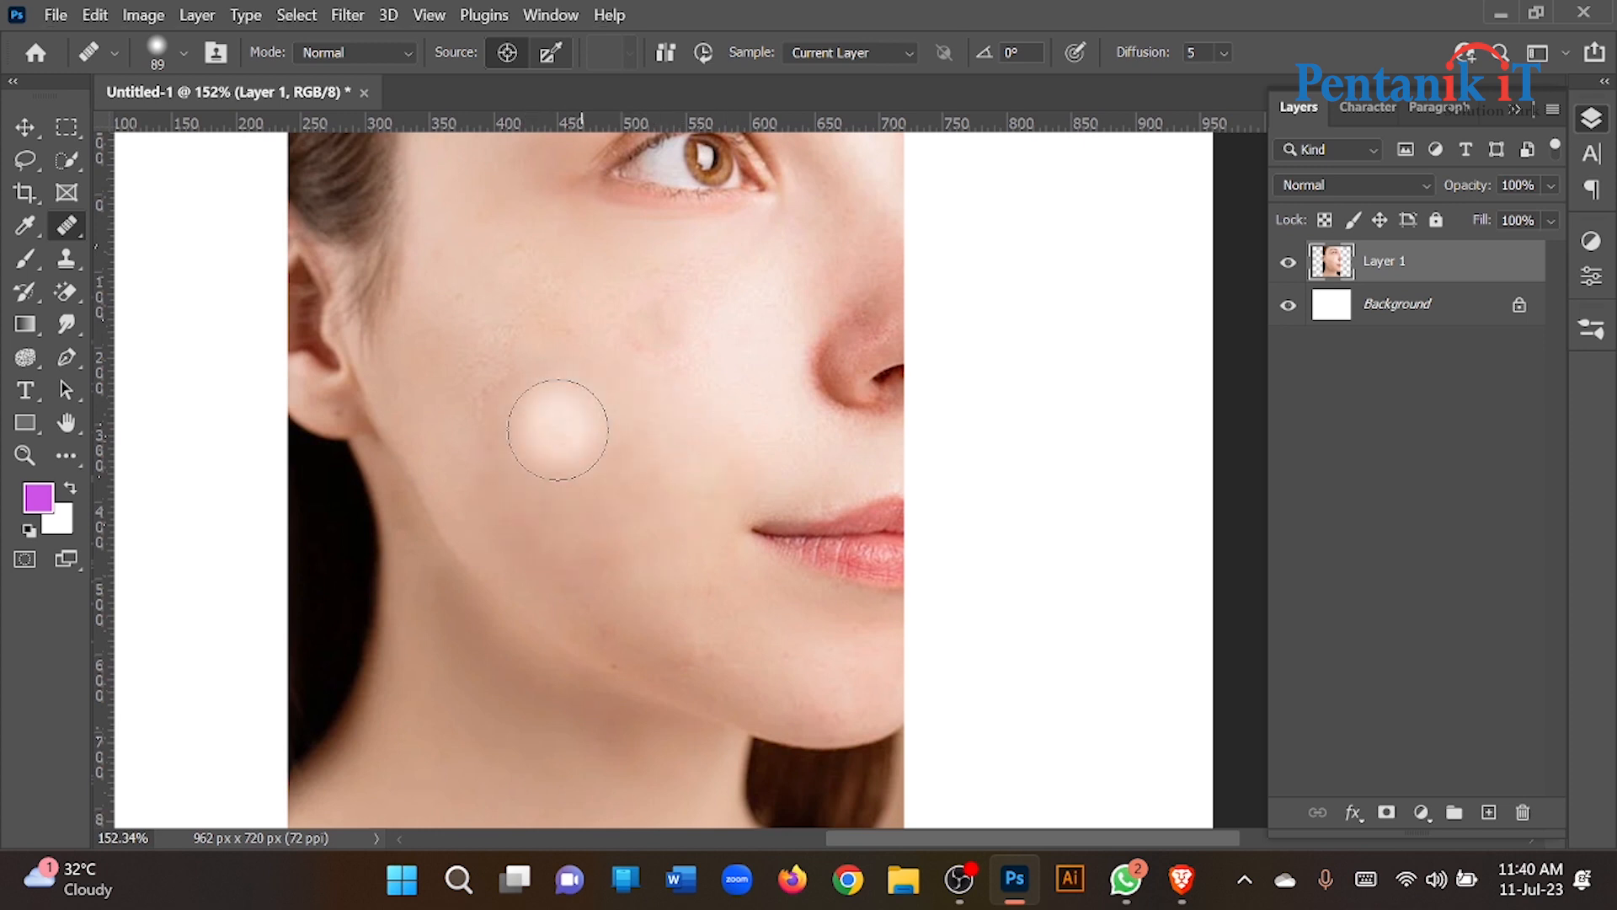
# Duplicate the retouched face layer and hide the original Layer 1.
pyautogui.hotkey('ctrl', '0')
pyautogui.scroll(2, 618, 602)
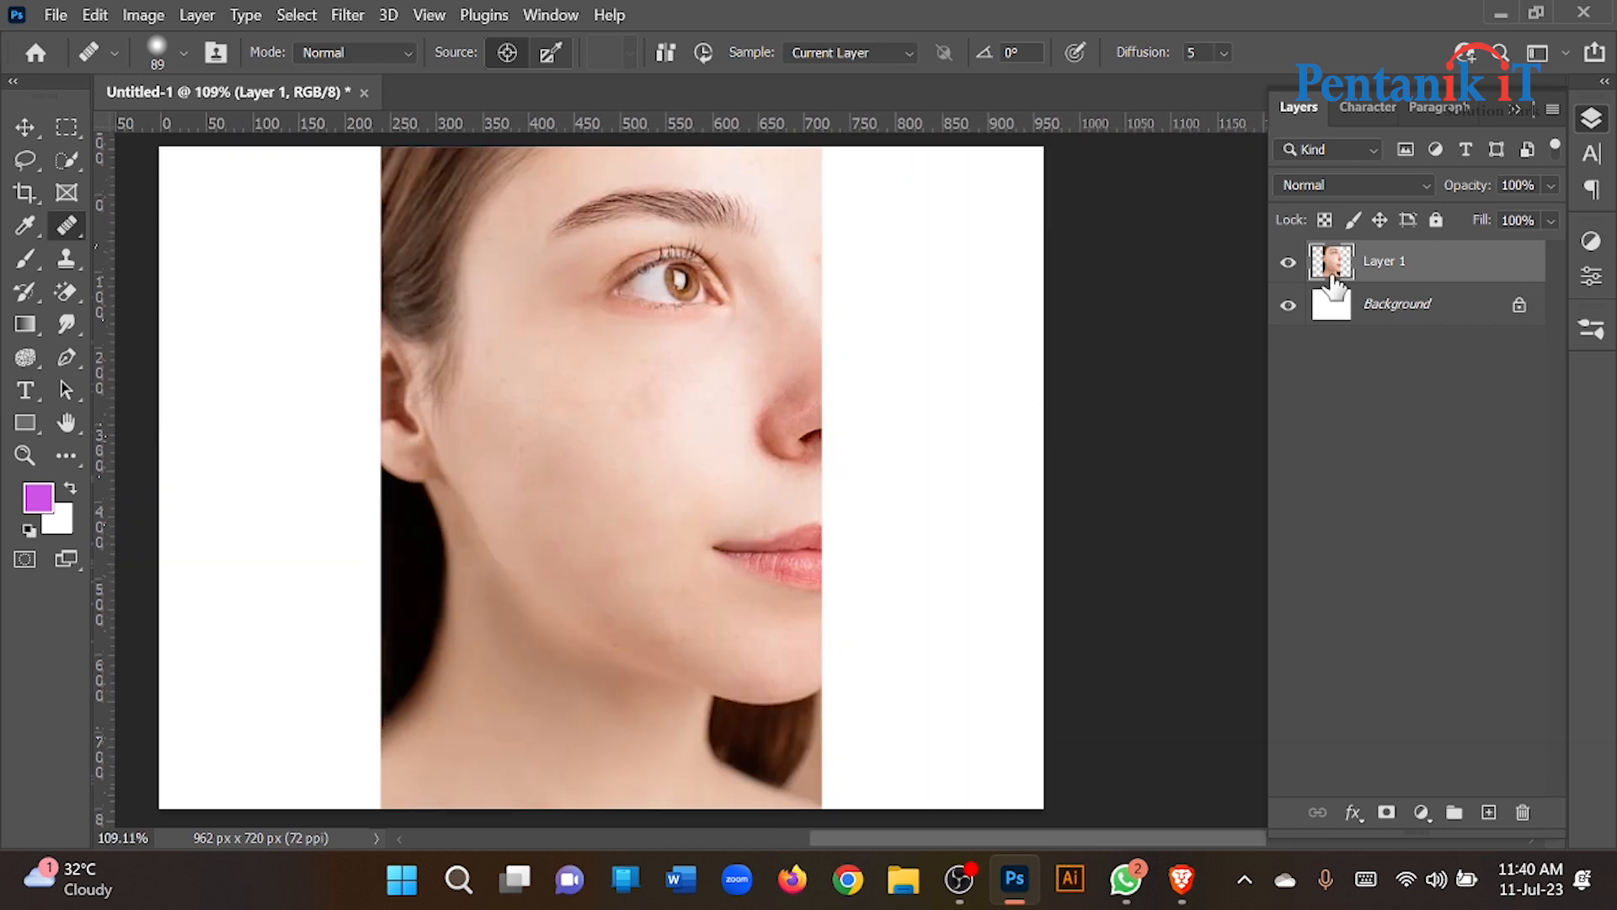
pyautogui.click(1288, 262)
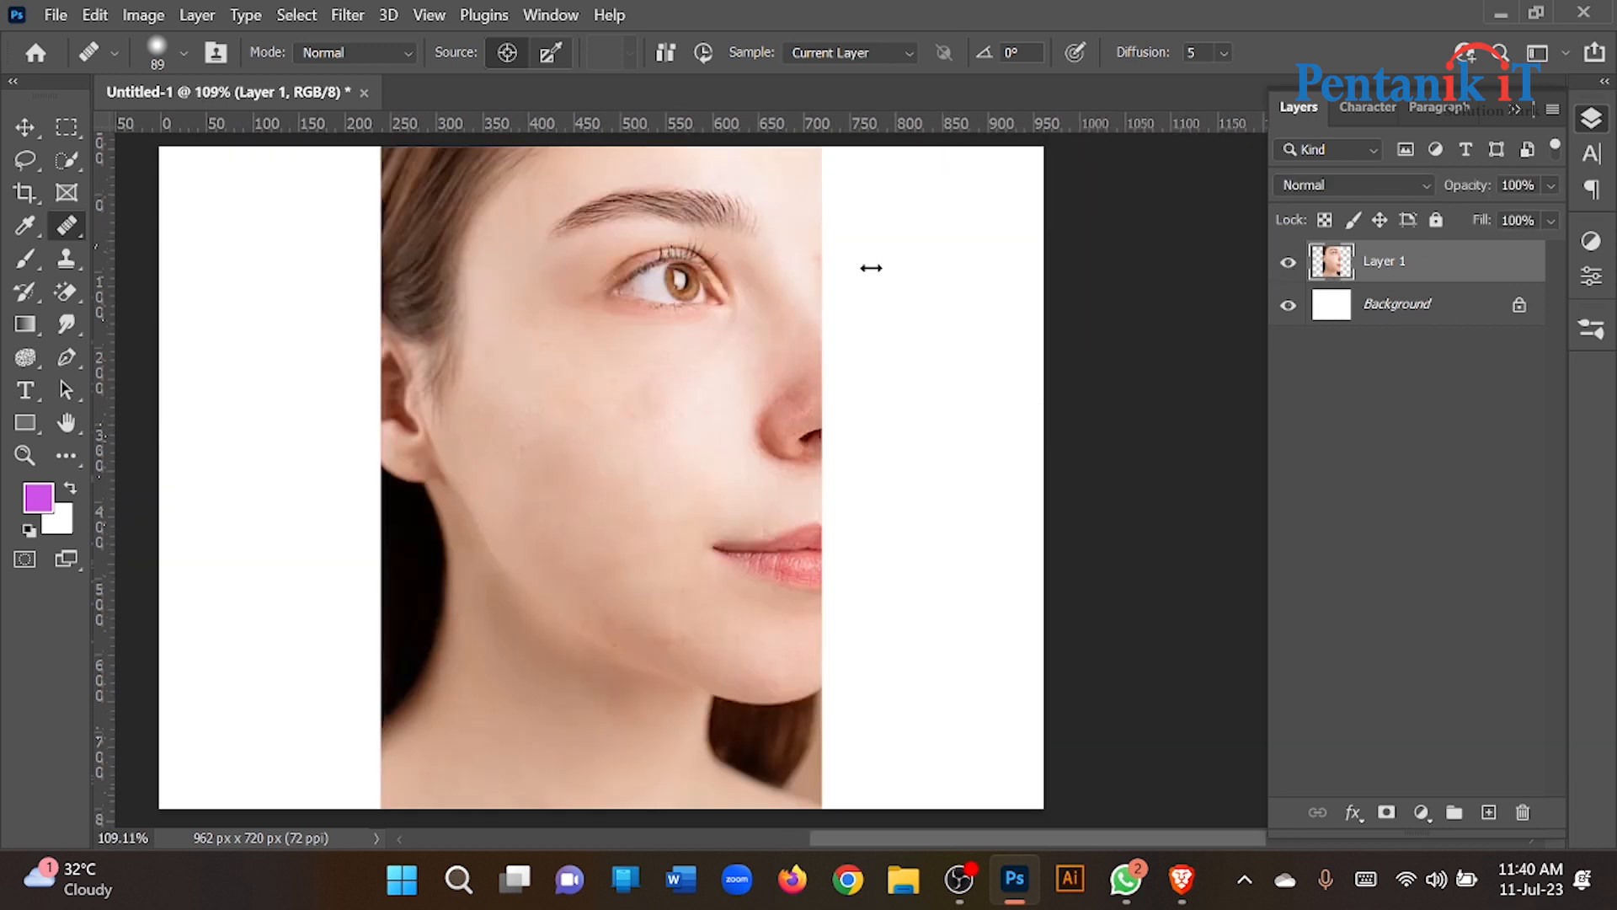
pyautogui.click(27, 129)
pyautogui.hotkey('ctrl', 'j')
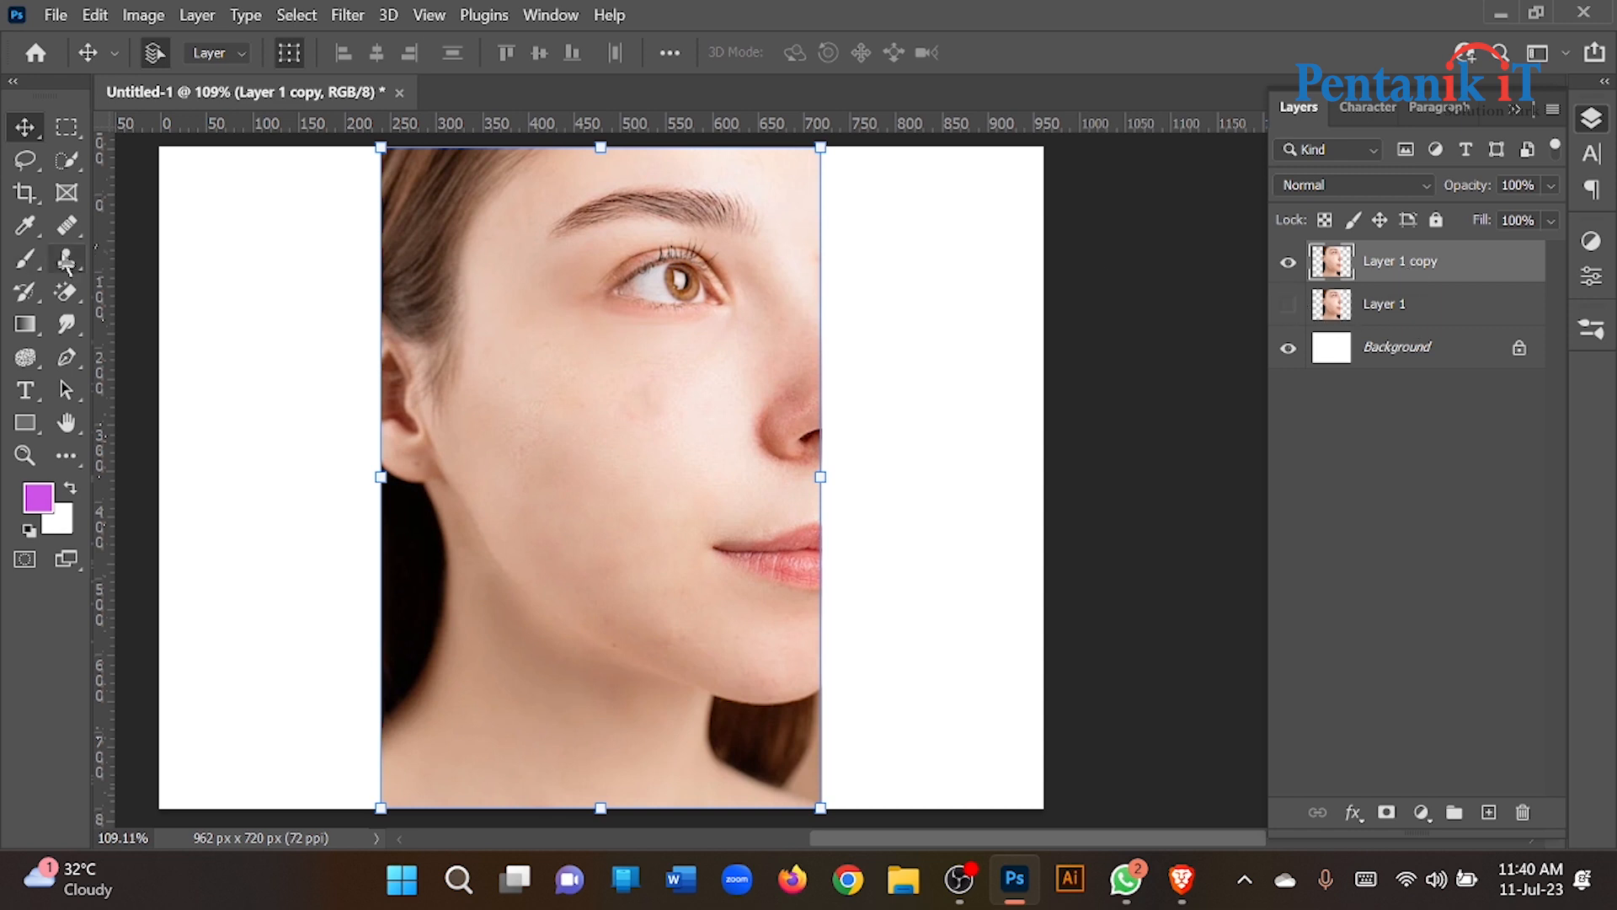
# Switch to the Mixer Brush tool for smoothing the skin on the duplicated face layer.
pyautogui.click(27, 259)
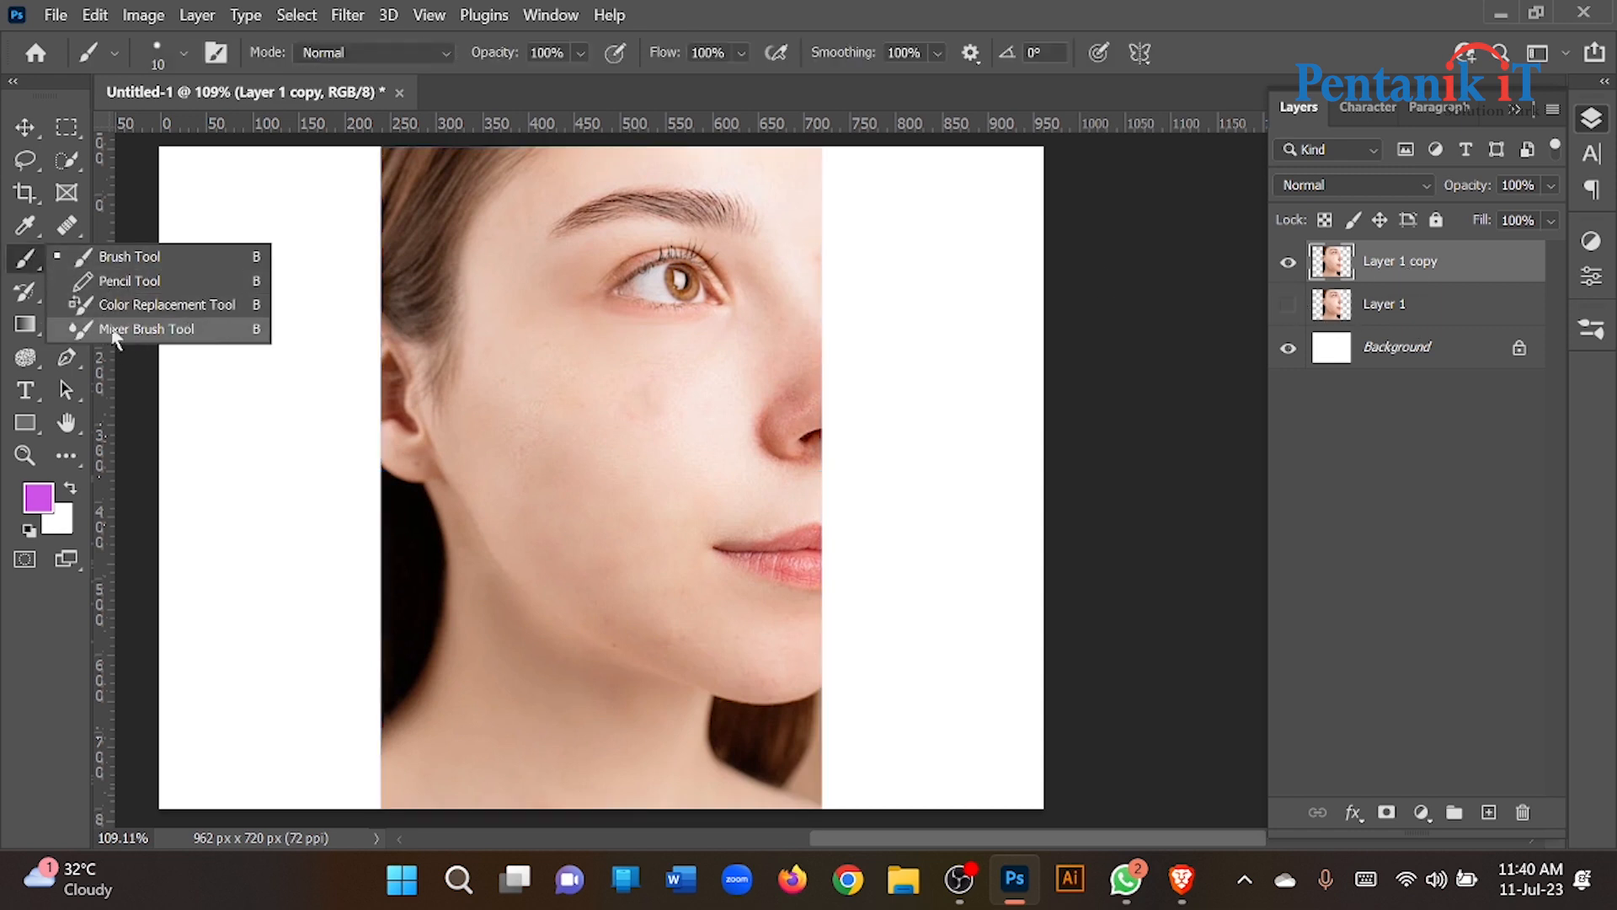
pyautogui.click(134, 332)
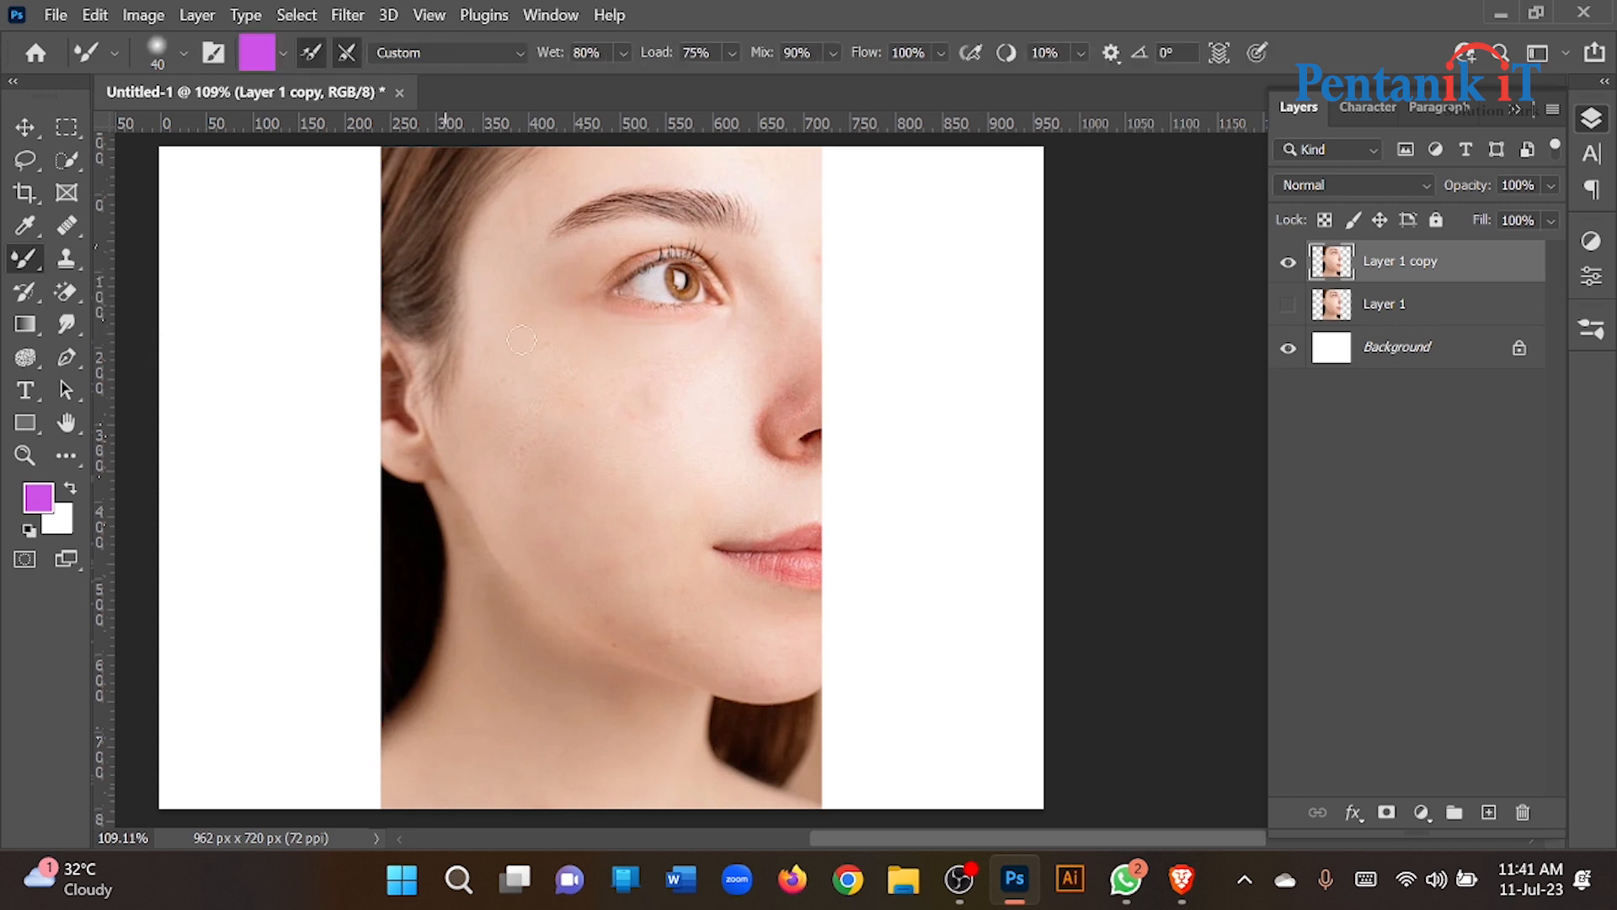
pyautogui.scroll(3, 651, 385)
pyautogui.scroll(3, 653, 443)
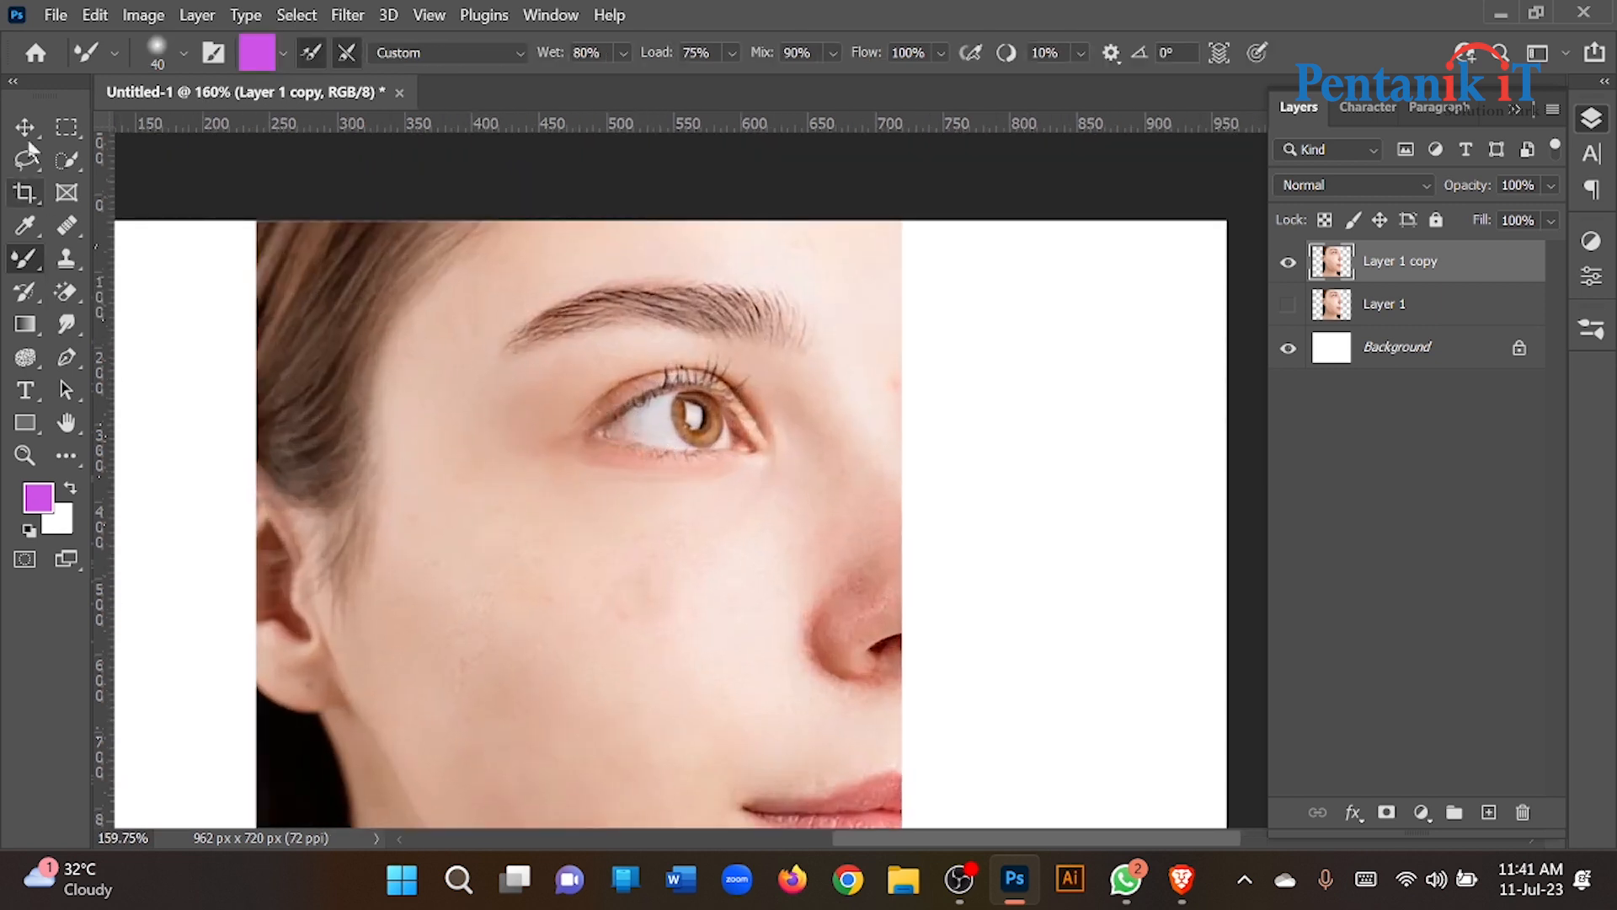
pyautogui.click(267, 64)
pyautogui.click(280, 59)
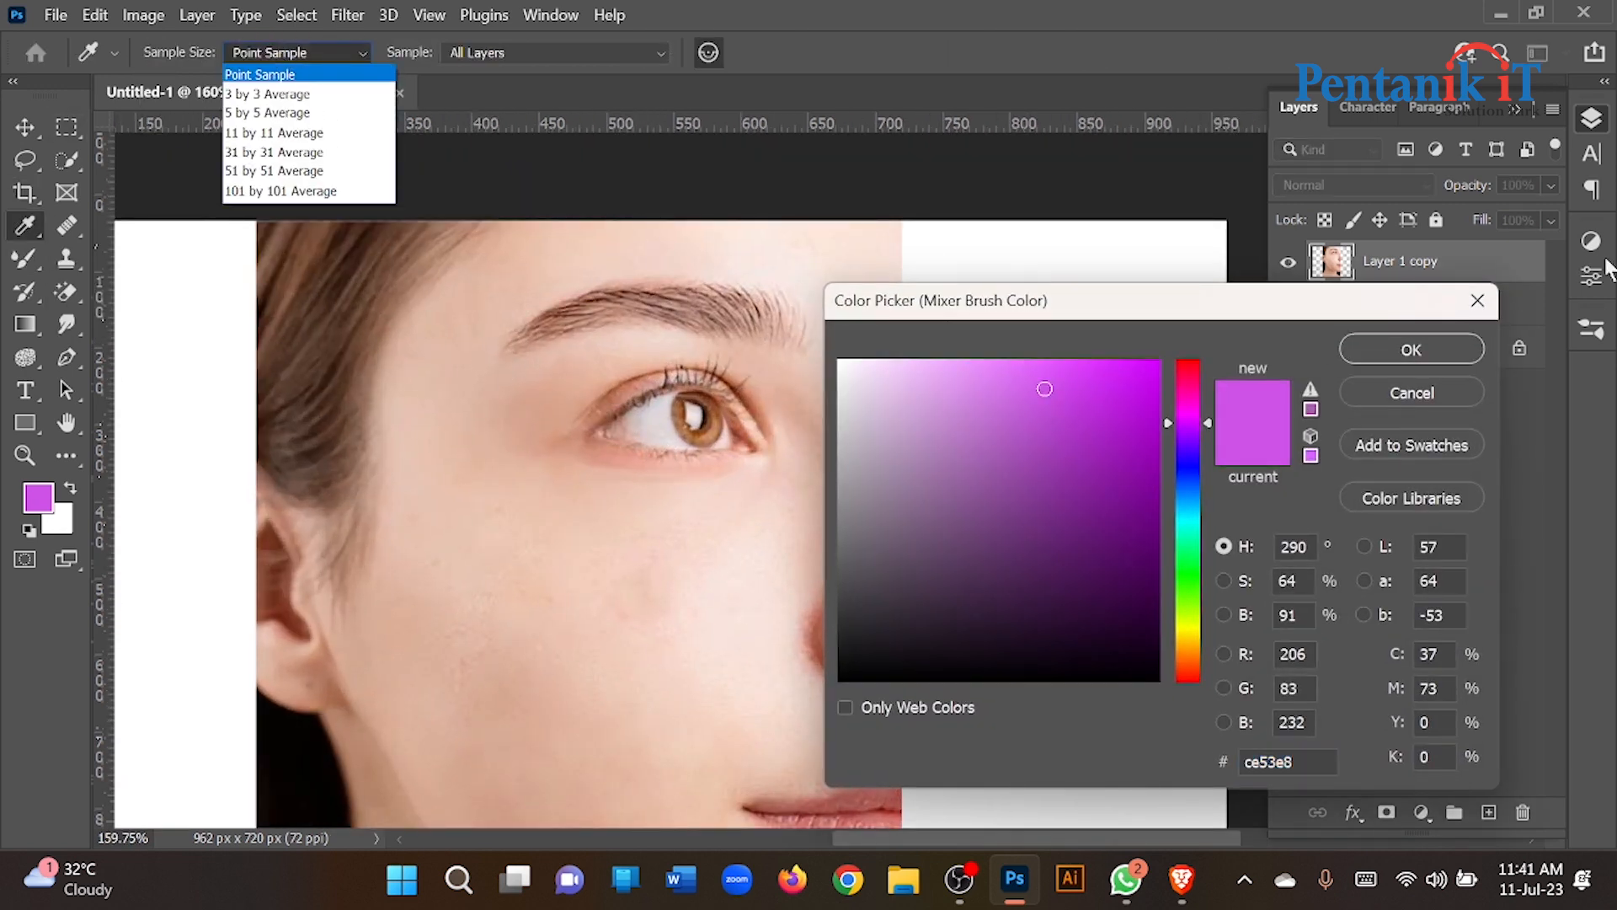
pyautogui.click(1436, 388)
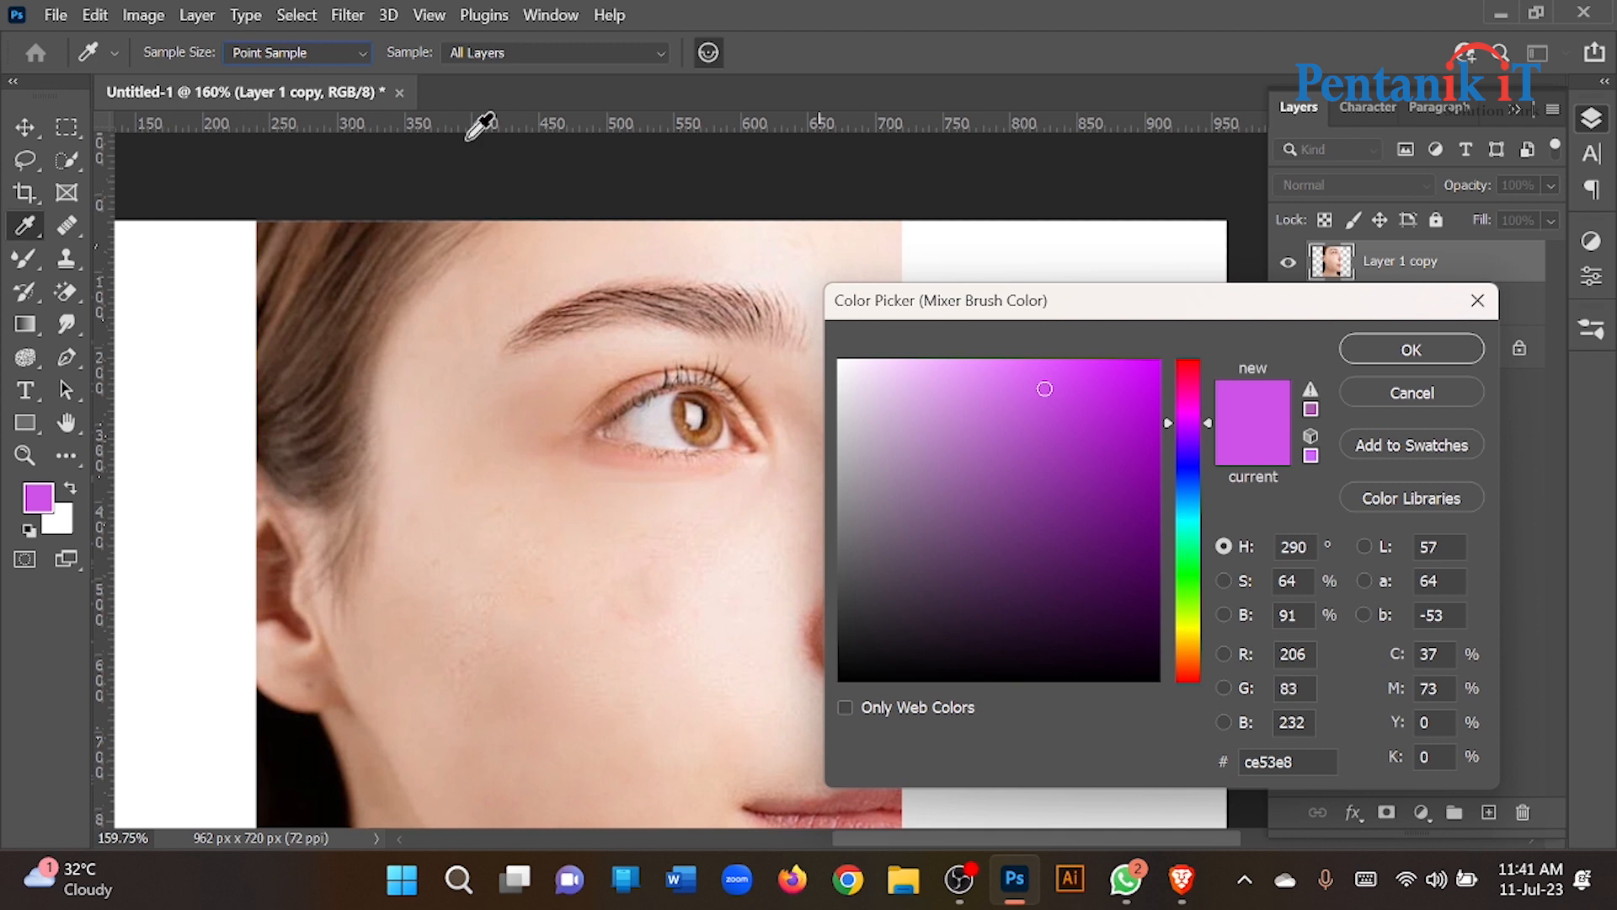
pyautogui.click(1408, 396)
# Clean the Mixer Brush so that it carries no purple paint.
pyautogui.click(282, 56)
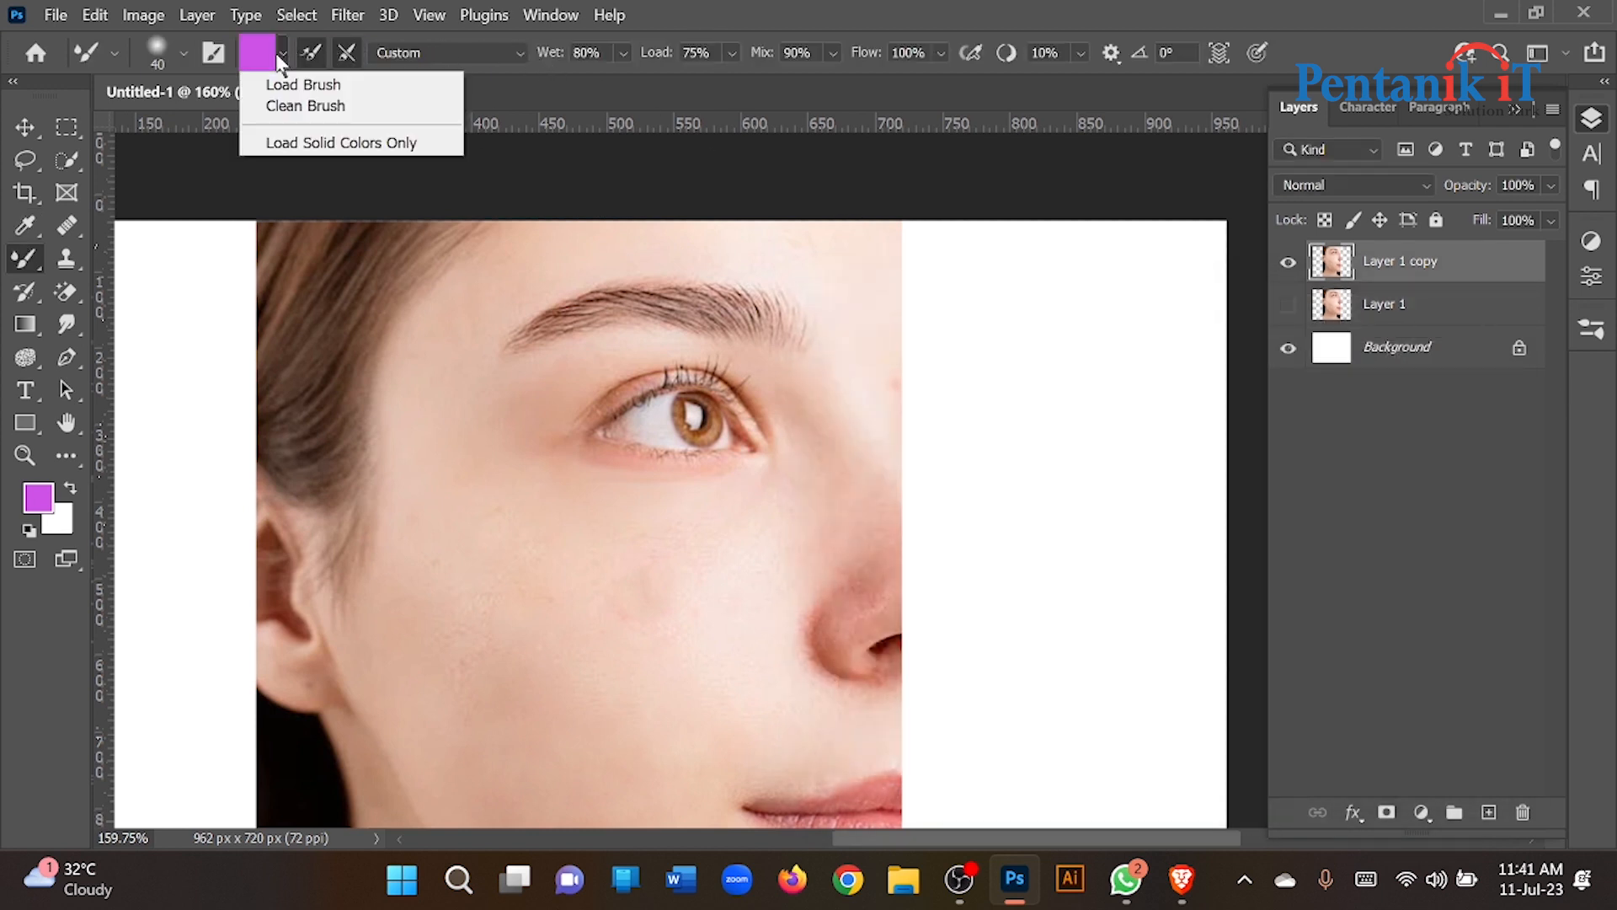
pyautogui.click(299, 105)
pyautogui.scroll(5, 521, 303)
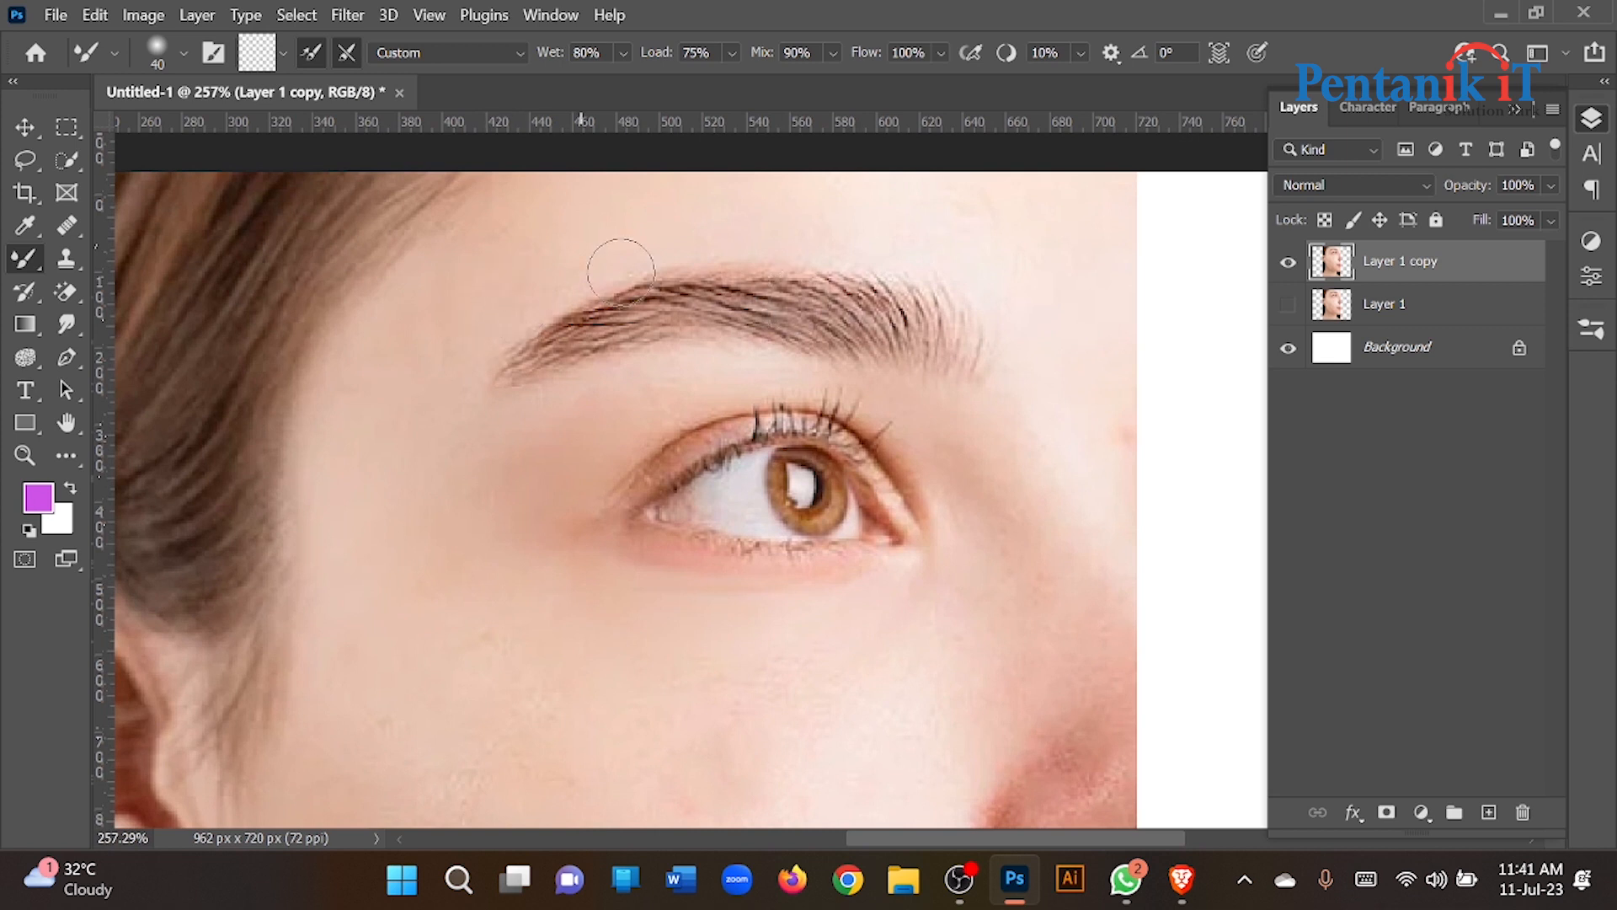
# Smooth the forehead skin above the eyebrow and beside its inner end with the Mixer Brush at size 54, sampling nearby clean skin.
pyautogui.scroll(2, 602, 270)
pyautogui.moveTo(675, 295)
pyautogui.mouseDown()
pyautogui.moveTo(819, 379)
pyautogui.moveTo(661, 318)
pyautogui.mouseUp()
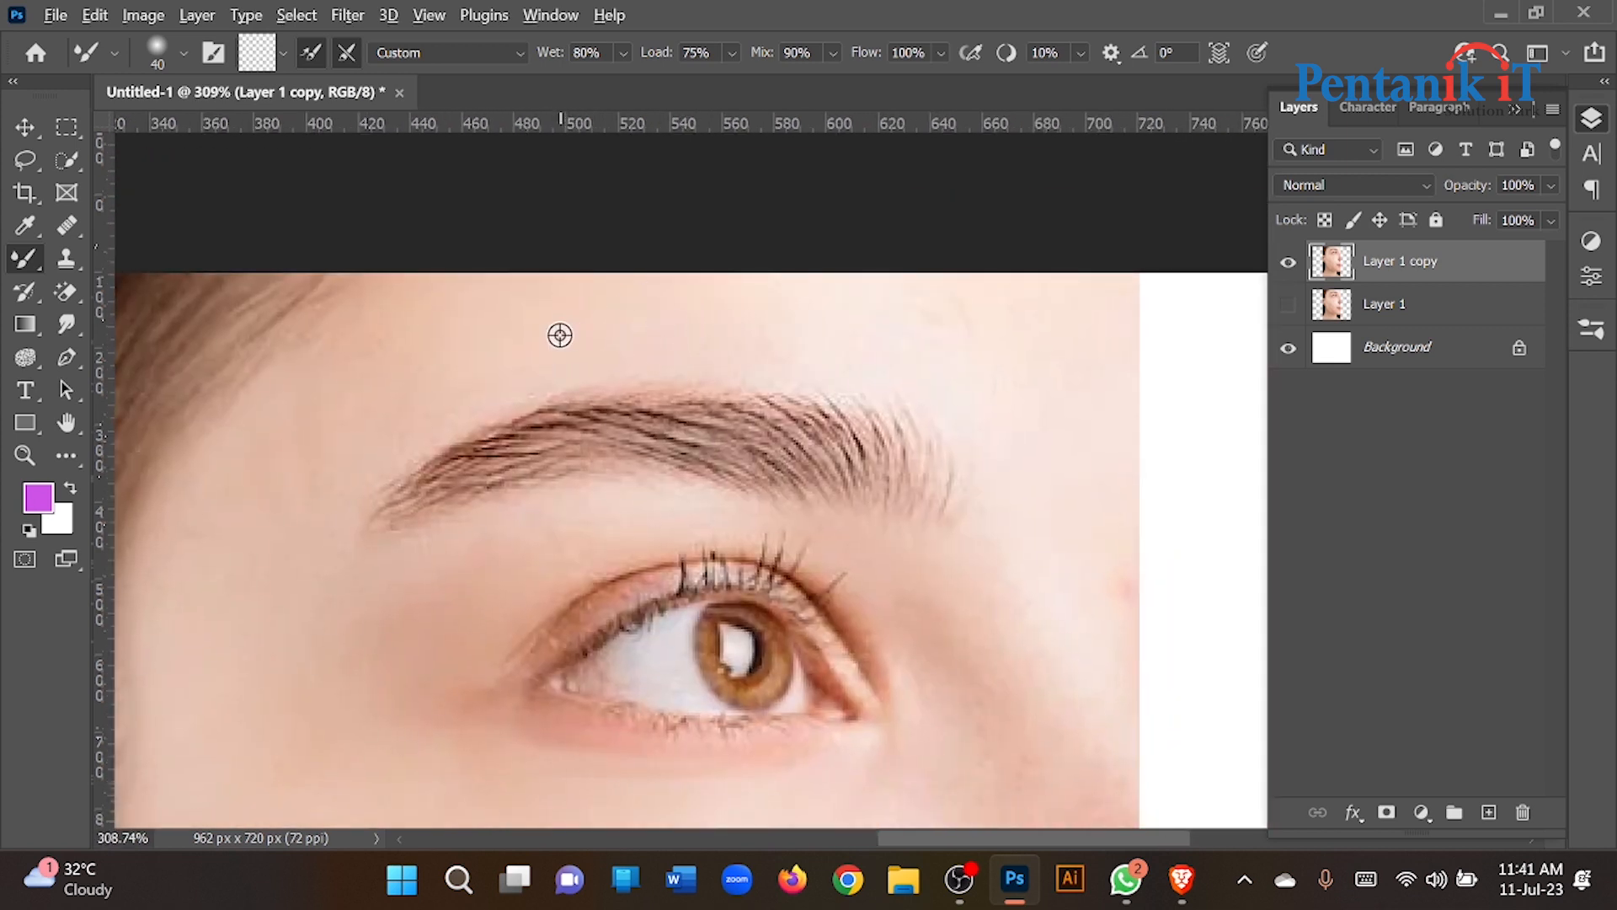
pyautogui.moveTo(651, 304); pyautogui.dragTo(661, 312)
pyautogui.moveTo(800, 358); pyautogui.dragTo(821, 366)
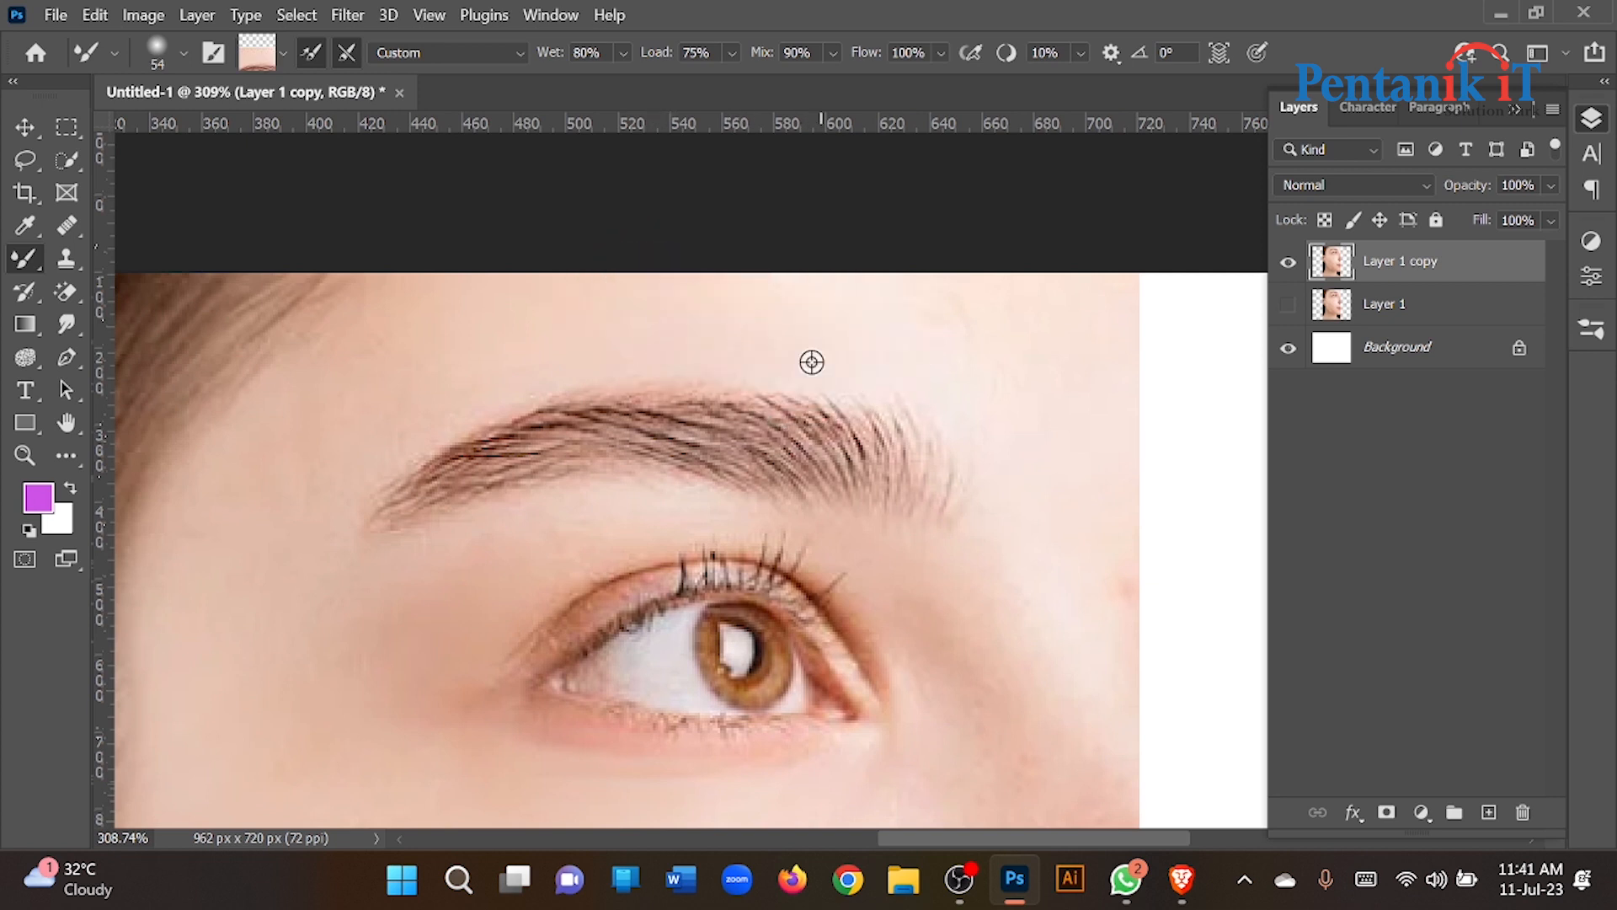
pyautogui.moveTo(1025, 342)
pyautogui.mouseDown()
pyautogui.moveTo(1162, 455)
pyautogui.moveTo(1019, 456)
pyautogui.mouseUp()
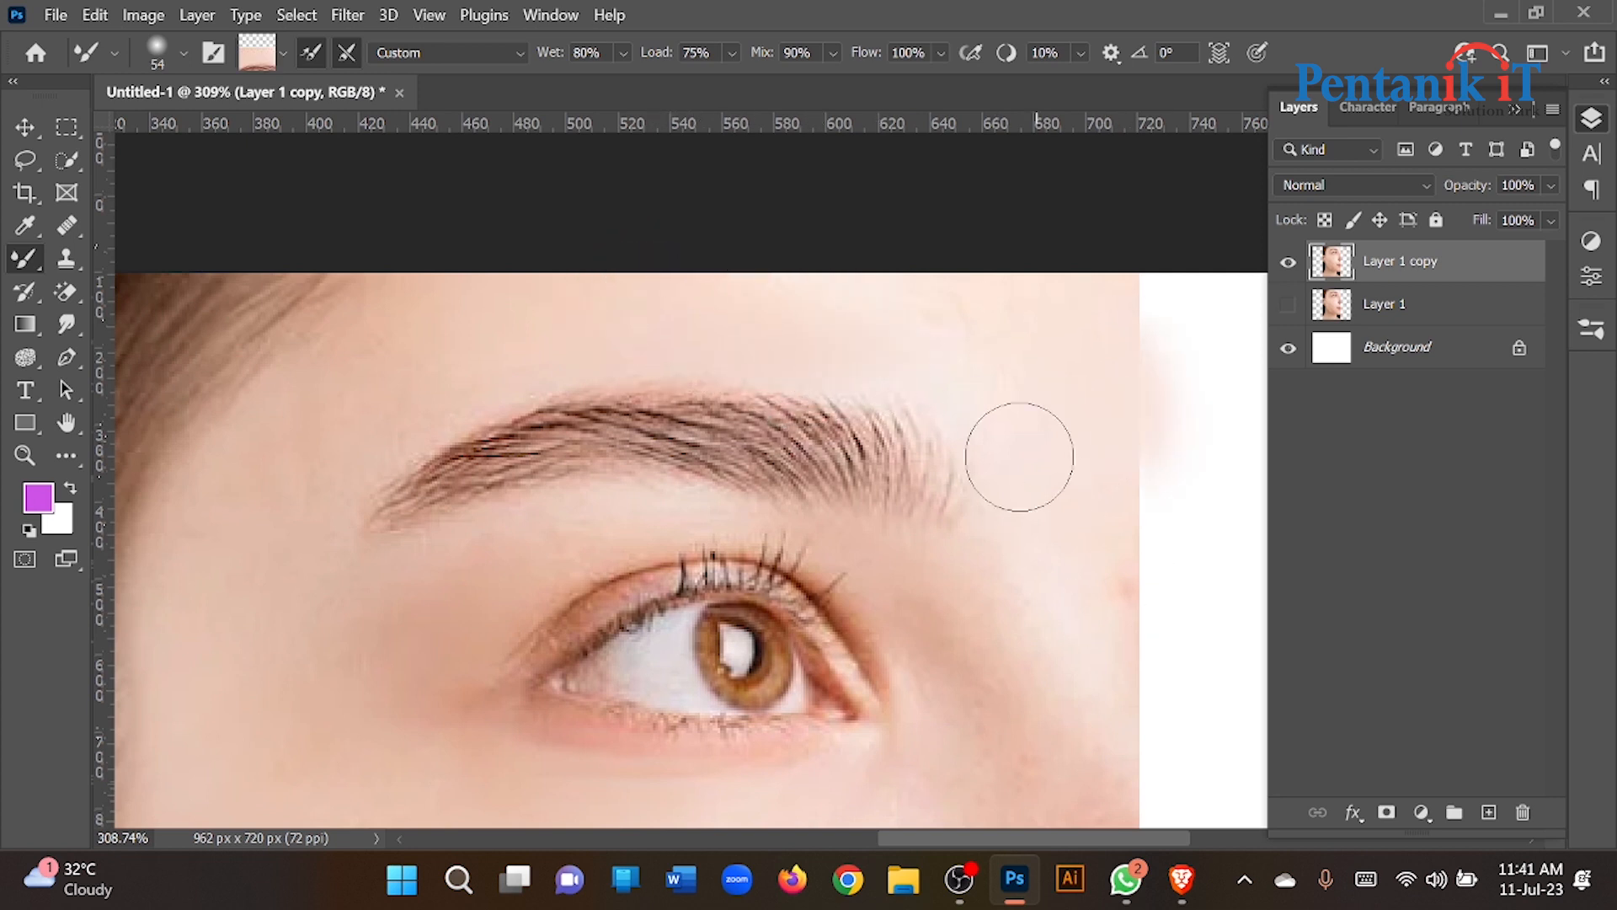
# Set the Mixer Brush's Mix to 62% and blend the skin along the hairline, temple and outer eye corner.
pyautogui.click(621, 57)
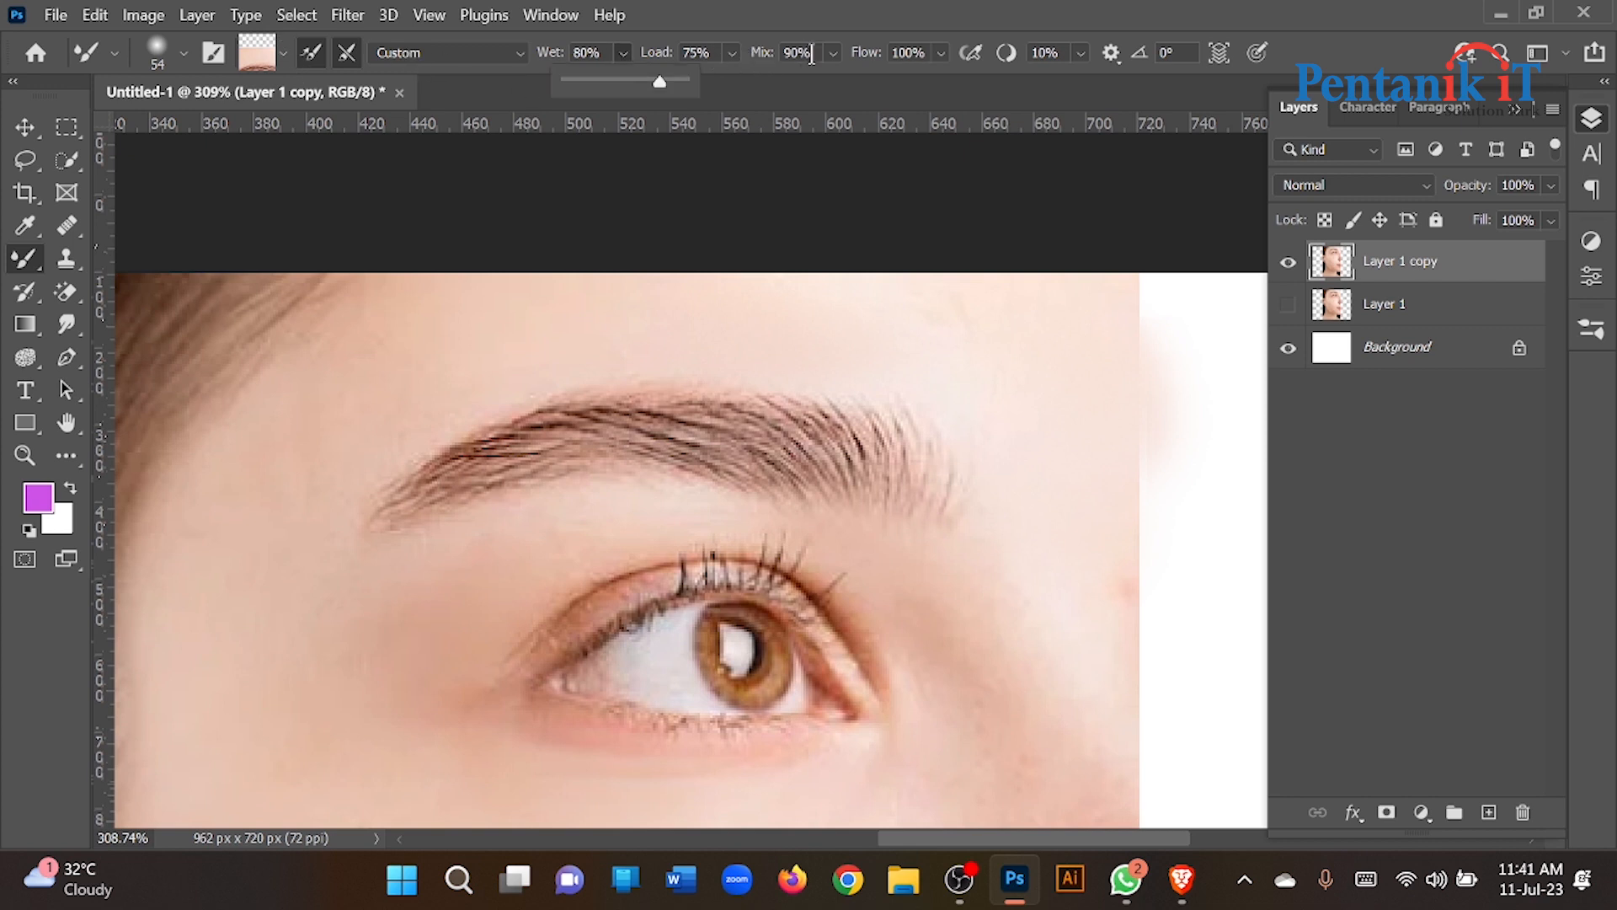
pyautogui.click(830, 53)
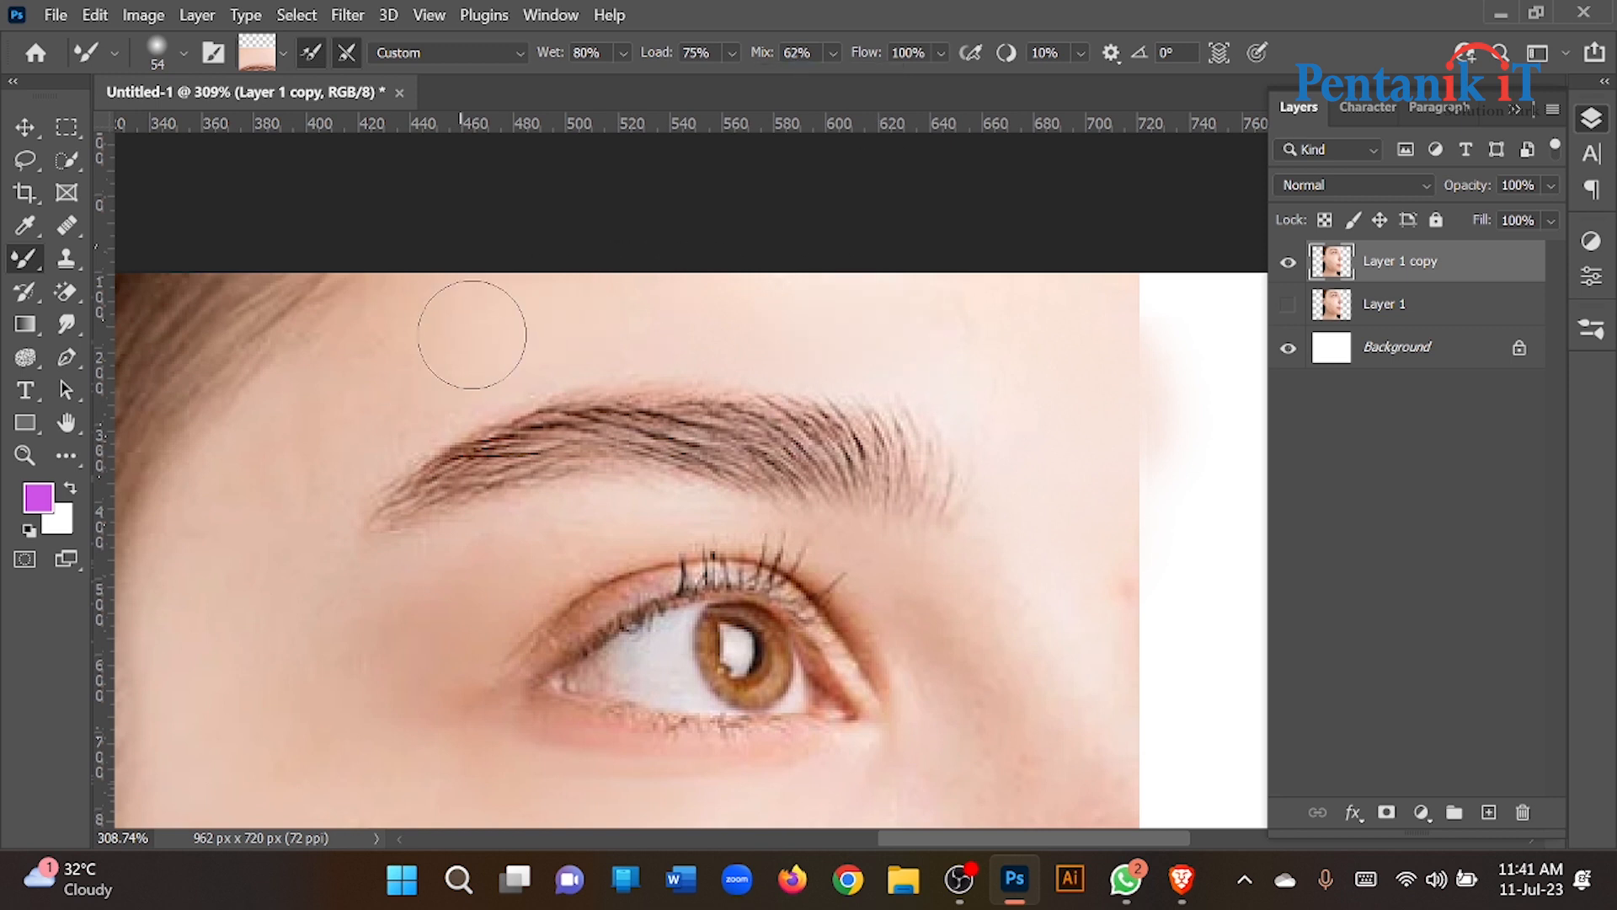
pyautogui.moveTo(300, 441); pyautogui.dragTo(451, 343)
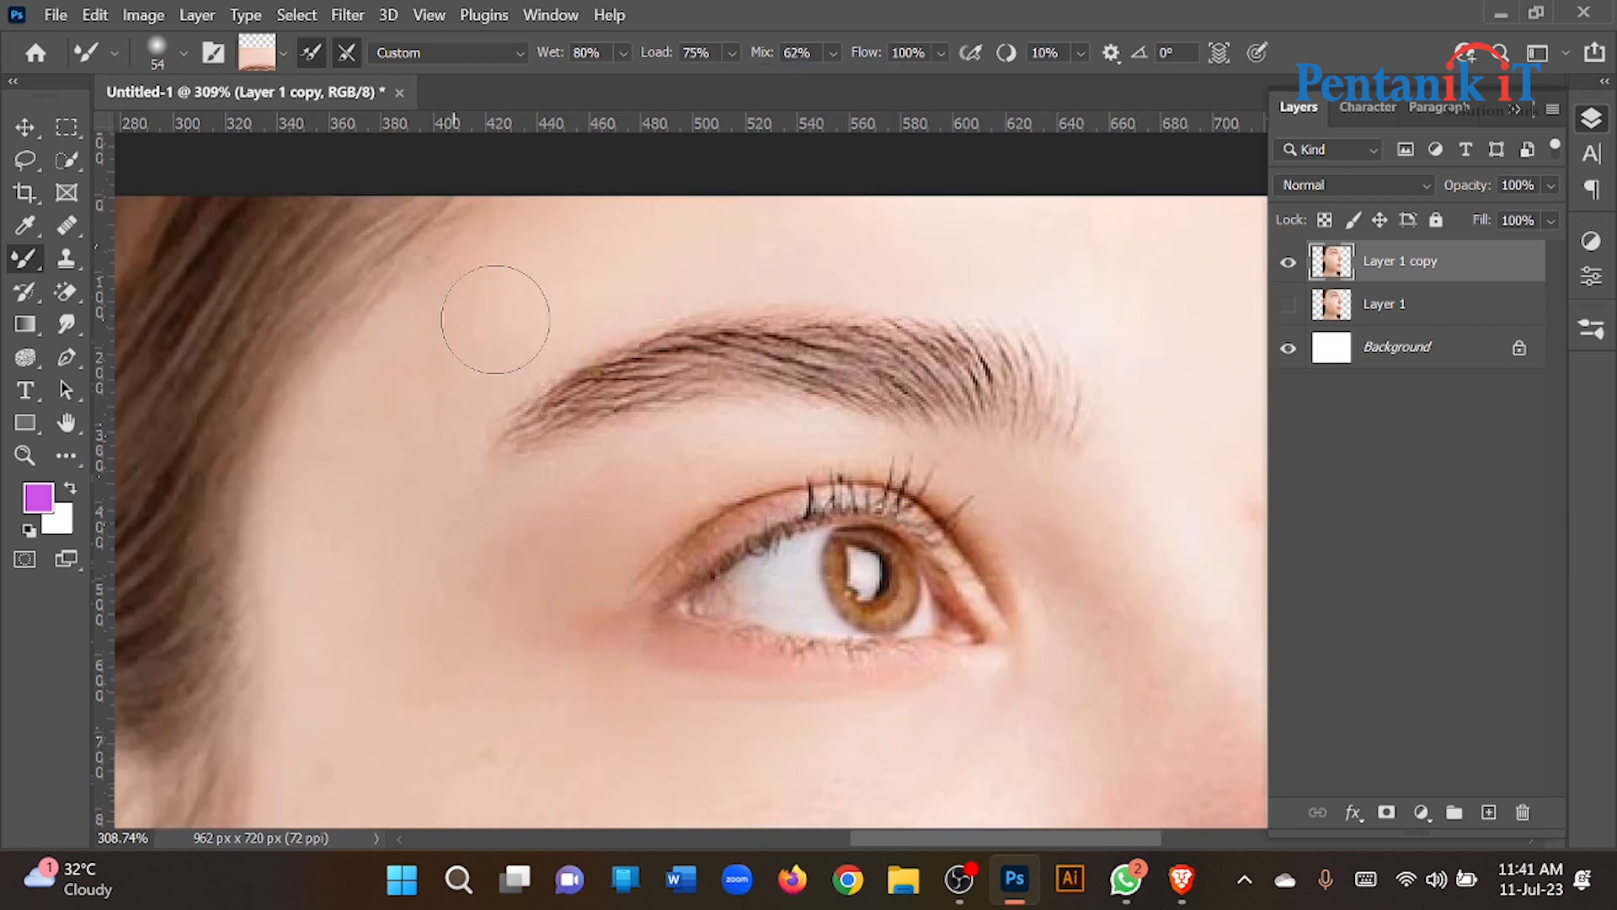
pyautogui.moveTo(401, 336); pyautogui.dragTo(448, 249)
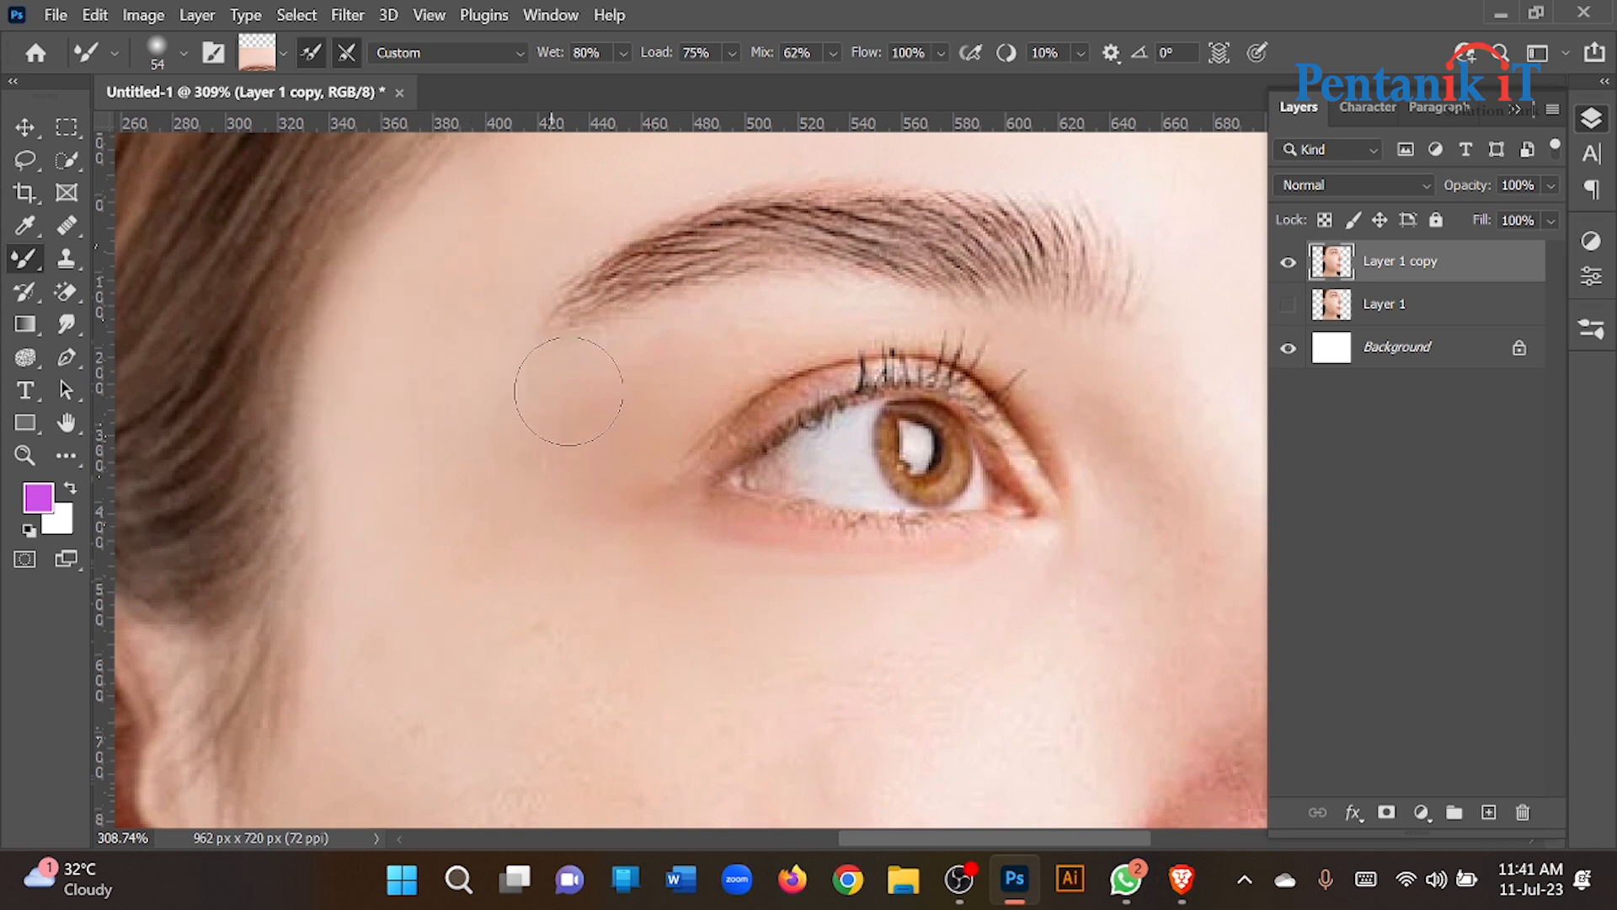
pyautogui.scroll(2, 712, 355)
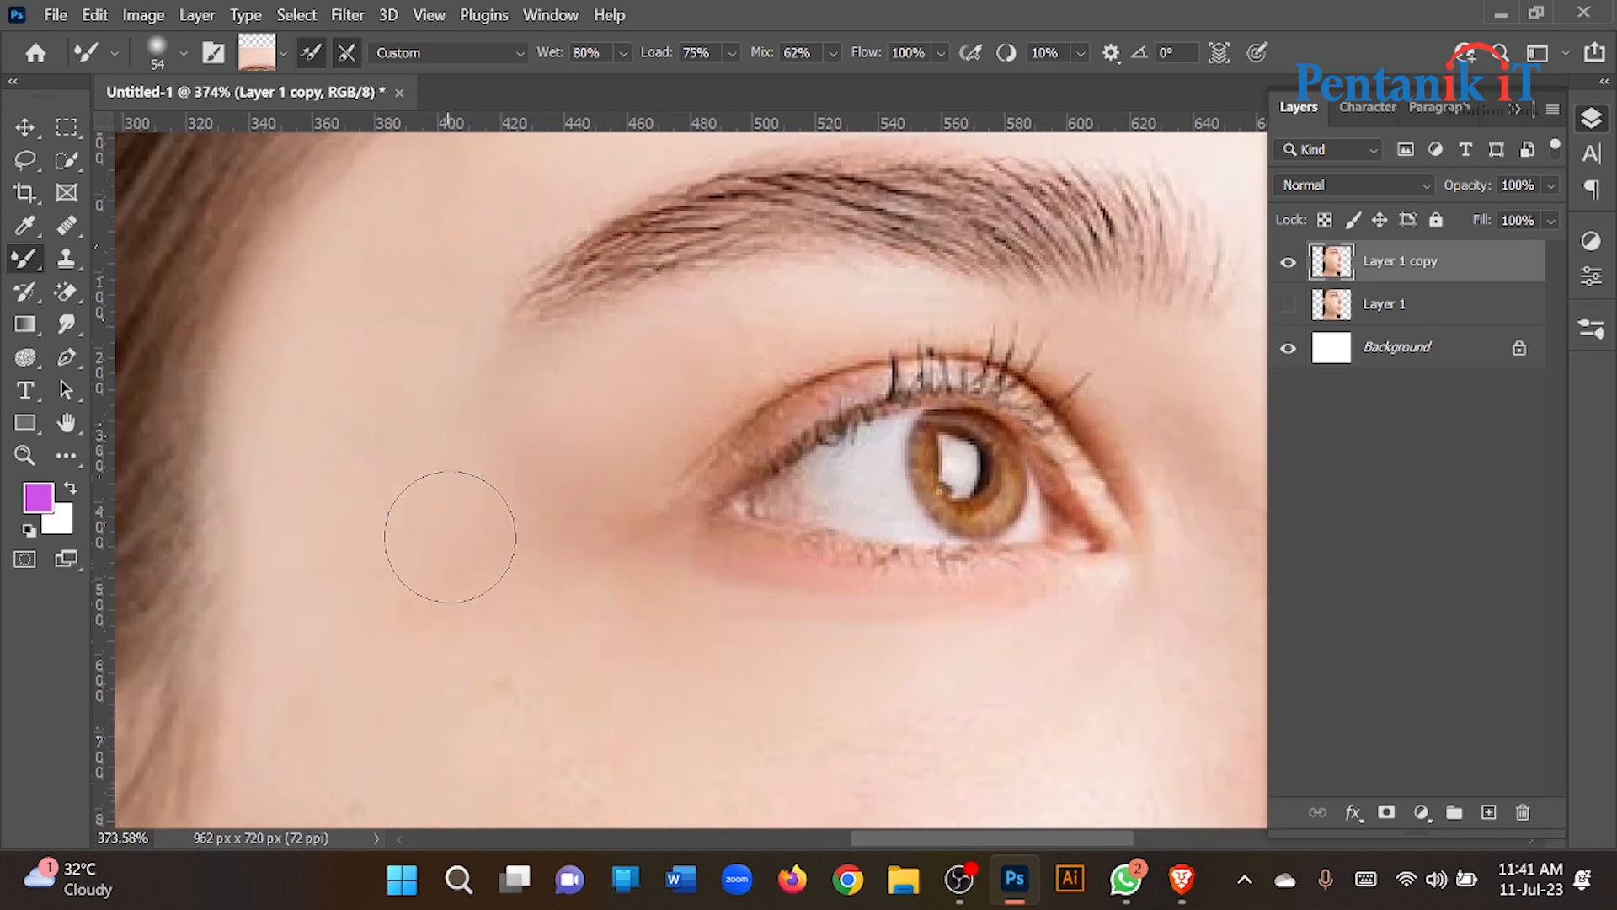
# Enlarge the Mixer Brush to 66 and smooth the skin below the eye and on the upper cheek.
pyautogui.scroll(-2, 455, 514)
pyautogui.moveTo(963, 460); pyautogui.dragTo(990, 529)
pyautogui.keyDown('alt'); pyautogui.rightClick(539, 657); pyautogui.keyUp('alt')
pyautogui.moveTo(817, 638)
pyautogui.mouseDown()
pyautogui.moveTo(703, 657)
pyautogui.moveTo(540, 645)
pyautogui.moveTo(523, 412)
pyautogui.mouseUp()
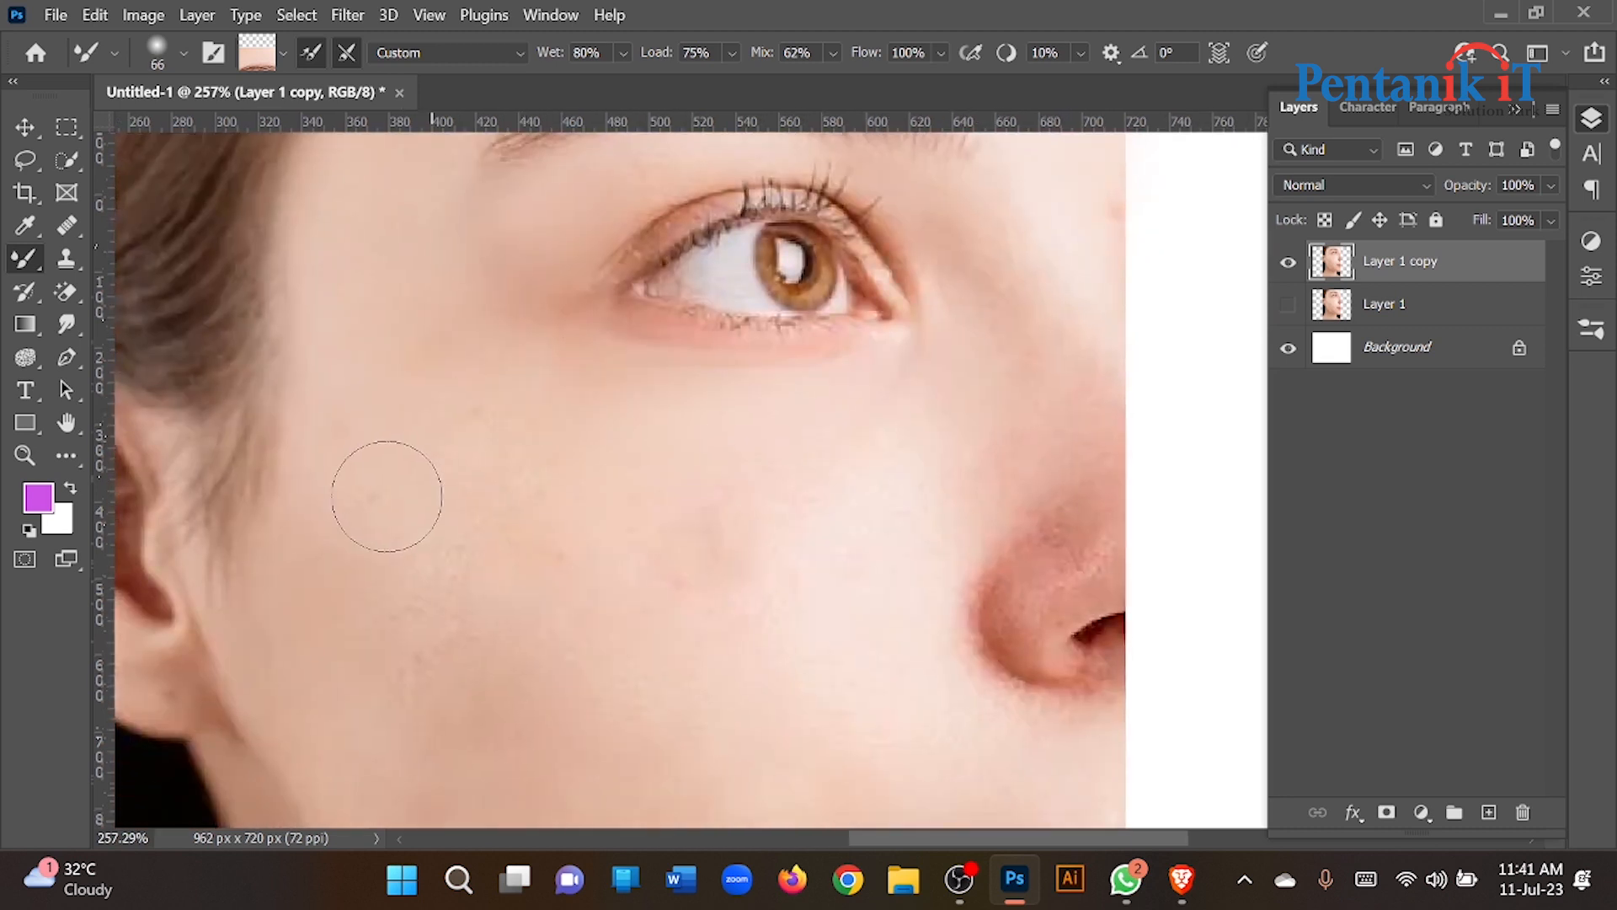
# Blend the cheek between the ear and the nose with the Mixer Brush, enlarging it to 80 and 101.
pyautogui.keyDown('alt'); pyautogui.rightClick(409, 444); pyautogui.keyUp('alt')
pyautogui.moveTo(372, 548); pyautogui.dragTo(378, 483)
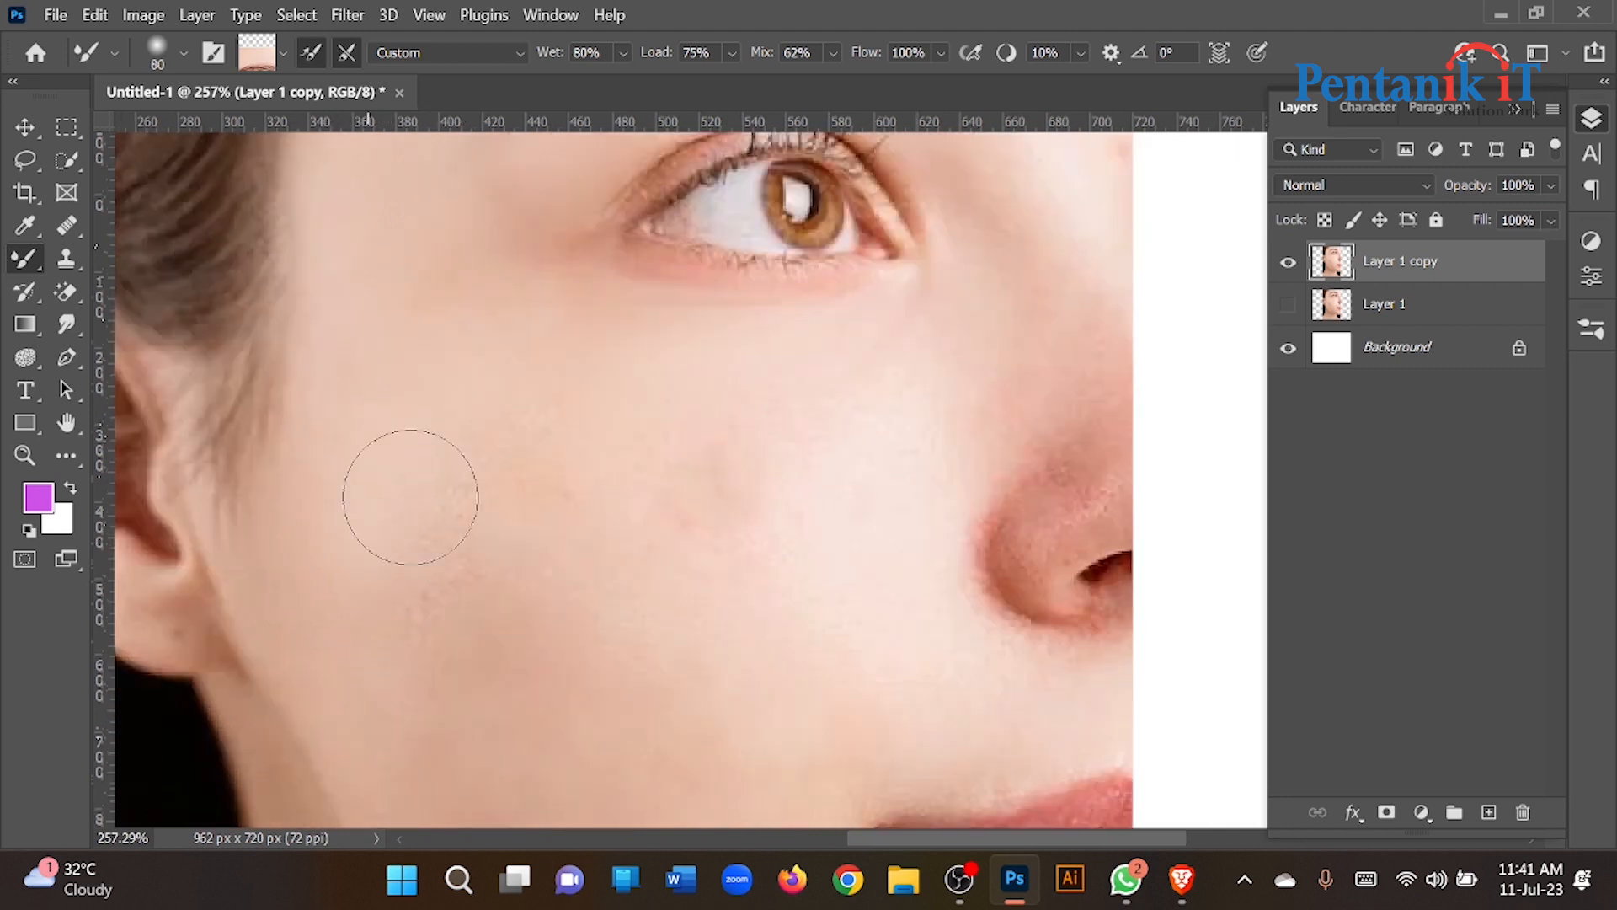
pyautogui.moveTo(440, 470); pyautogui.dragTo(435, 447)
pyautogui.keyDown('alt'); pyautogui.rightClick(741, 438); pyautogui.keyUp('alt')
pyautogui.moveTo(406, 578)
pyautogui.mouseDown()
pyautogui.moveTo(706, 446)
pyautogui.moveTo(800, 376)
pyautogui.moveTo(538, 613)
pyautogui.mouseUp()
pyautogui.moveTo(551, 452); pyautogui.dragTo(586, 329)
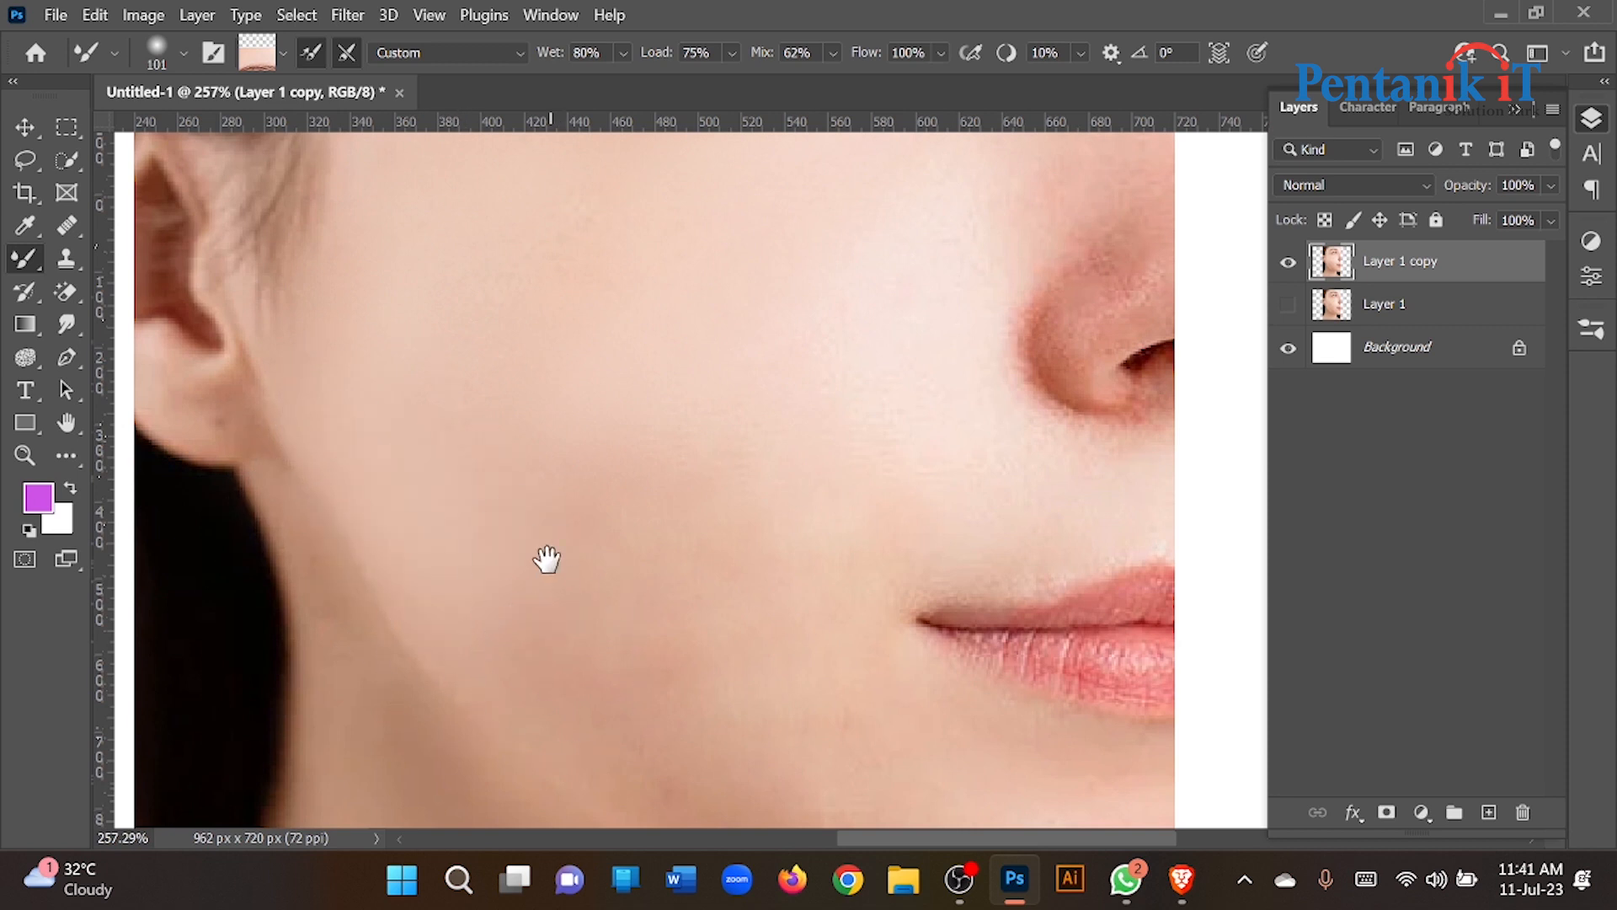
# Smooth the lower cheek, jaw and chin around the mouth with the Mixer Brush at sizes 118 and 97.
pyautogui.moveTo(548, 567); pyautogui.dragTo(403, 493)
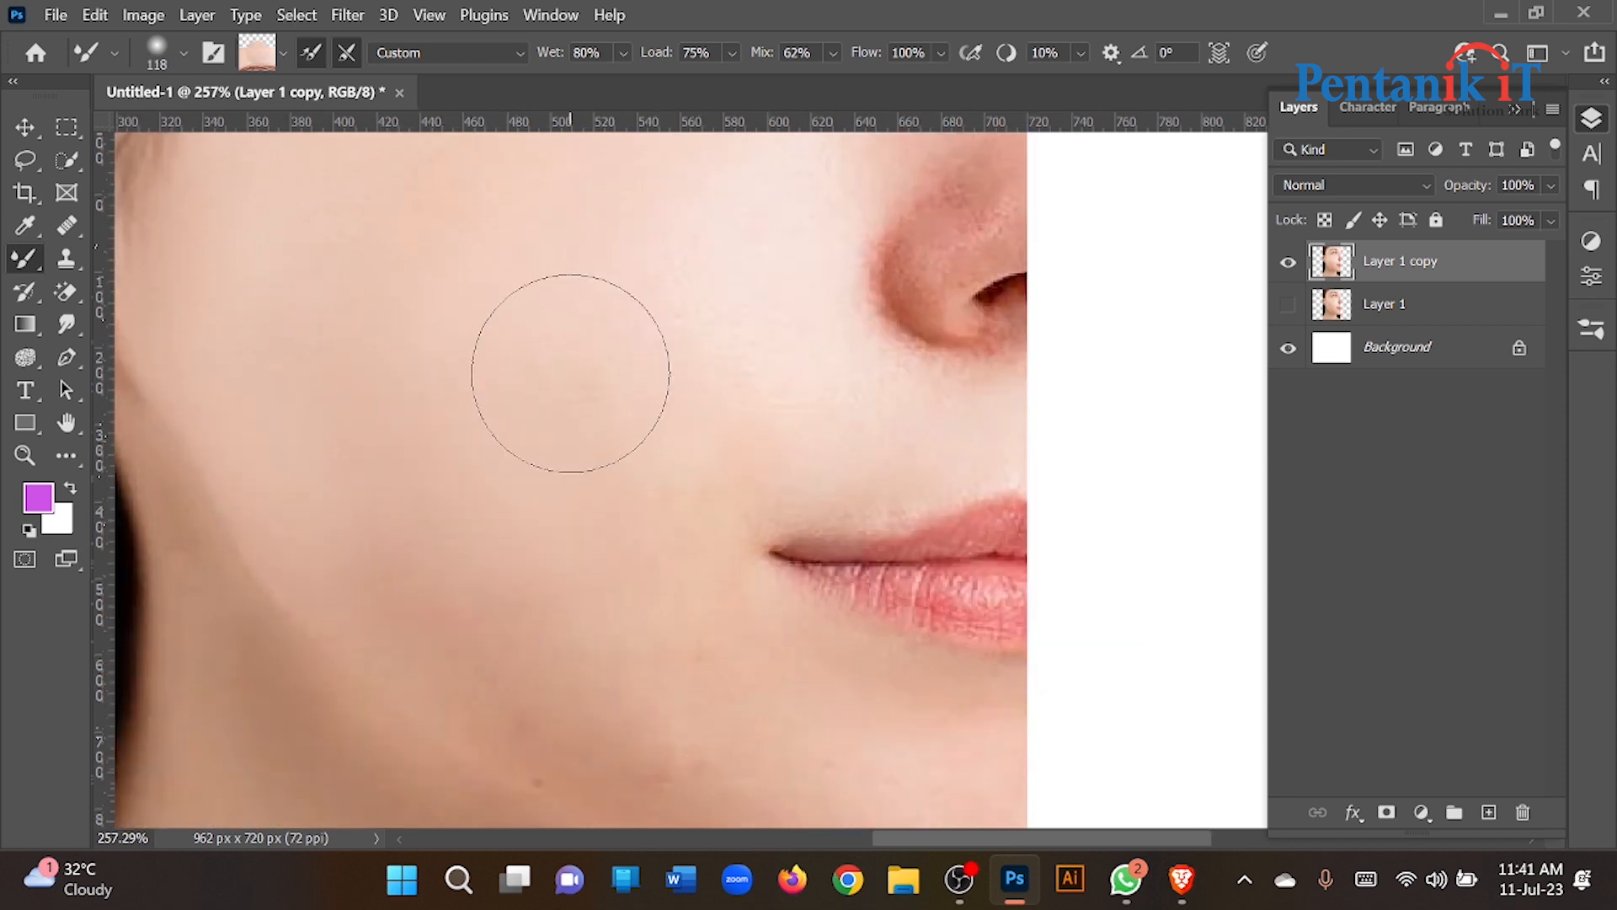
pyautogui.scroll(-5, 398, 467)
pyautogui.scroll(4, 467, 515)
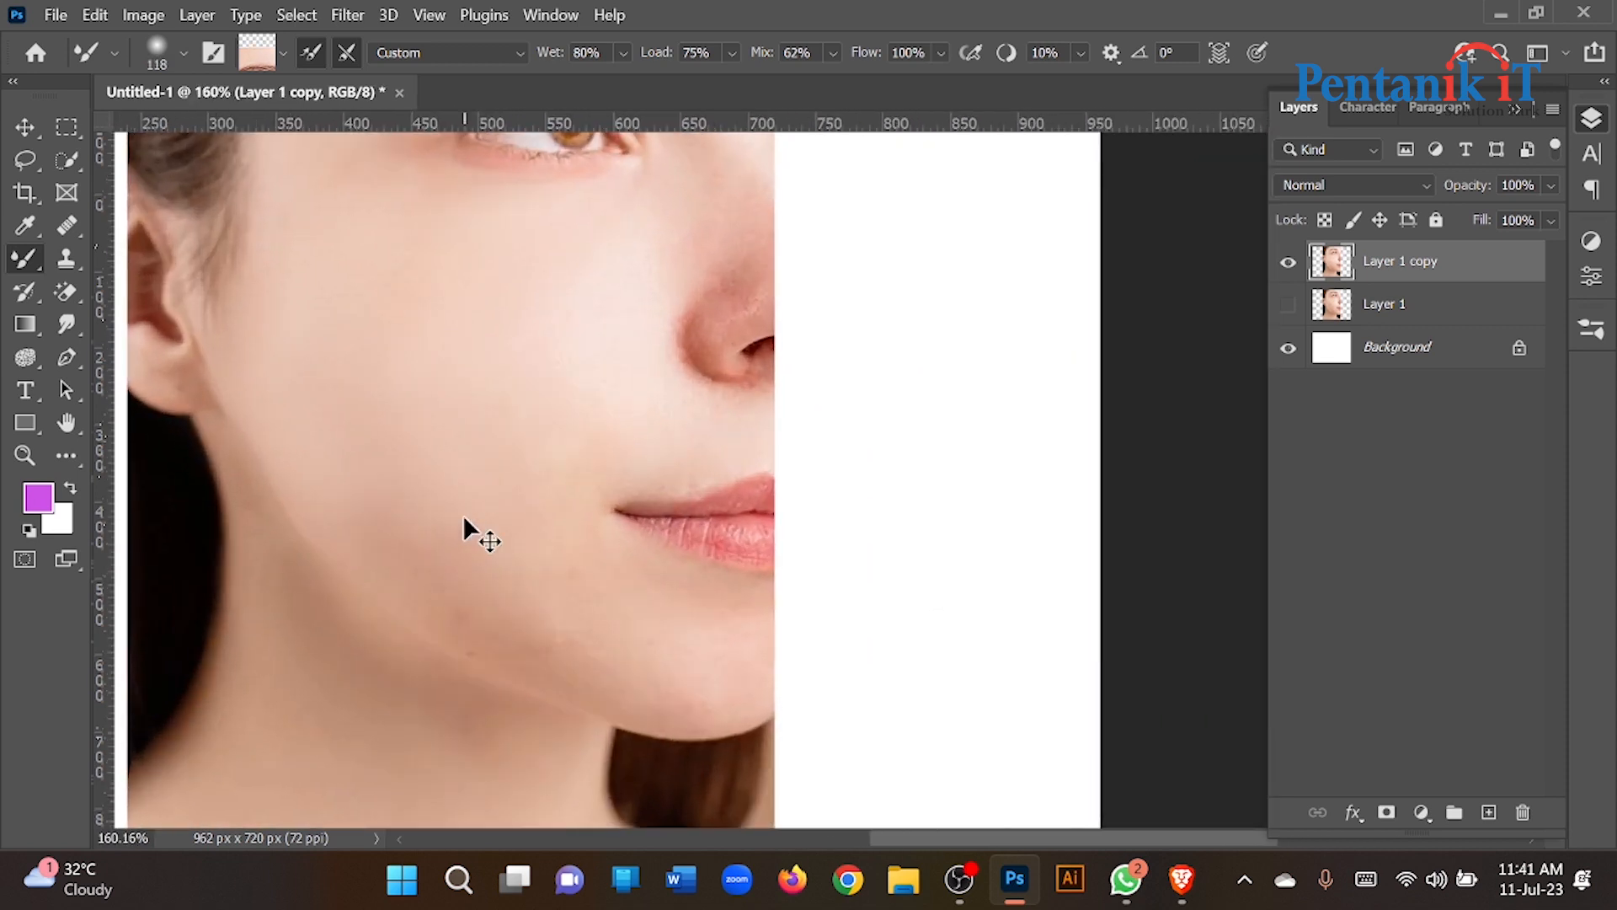
pyautogui.moveTo(406, 516); pyautogui.dragTo(388, 517)
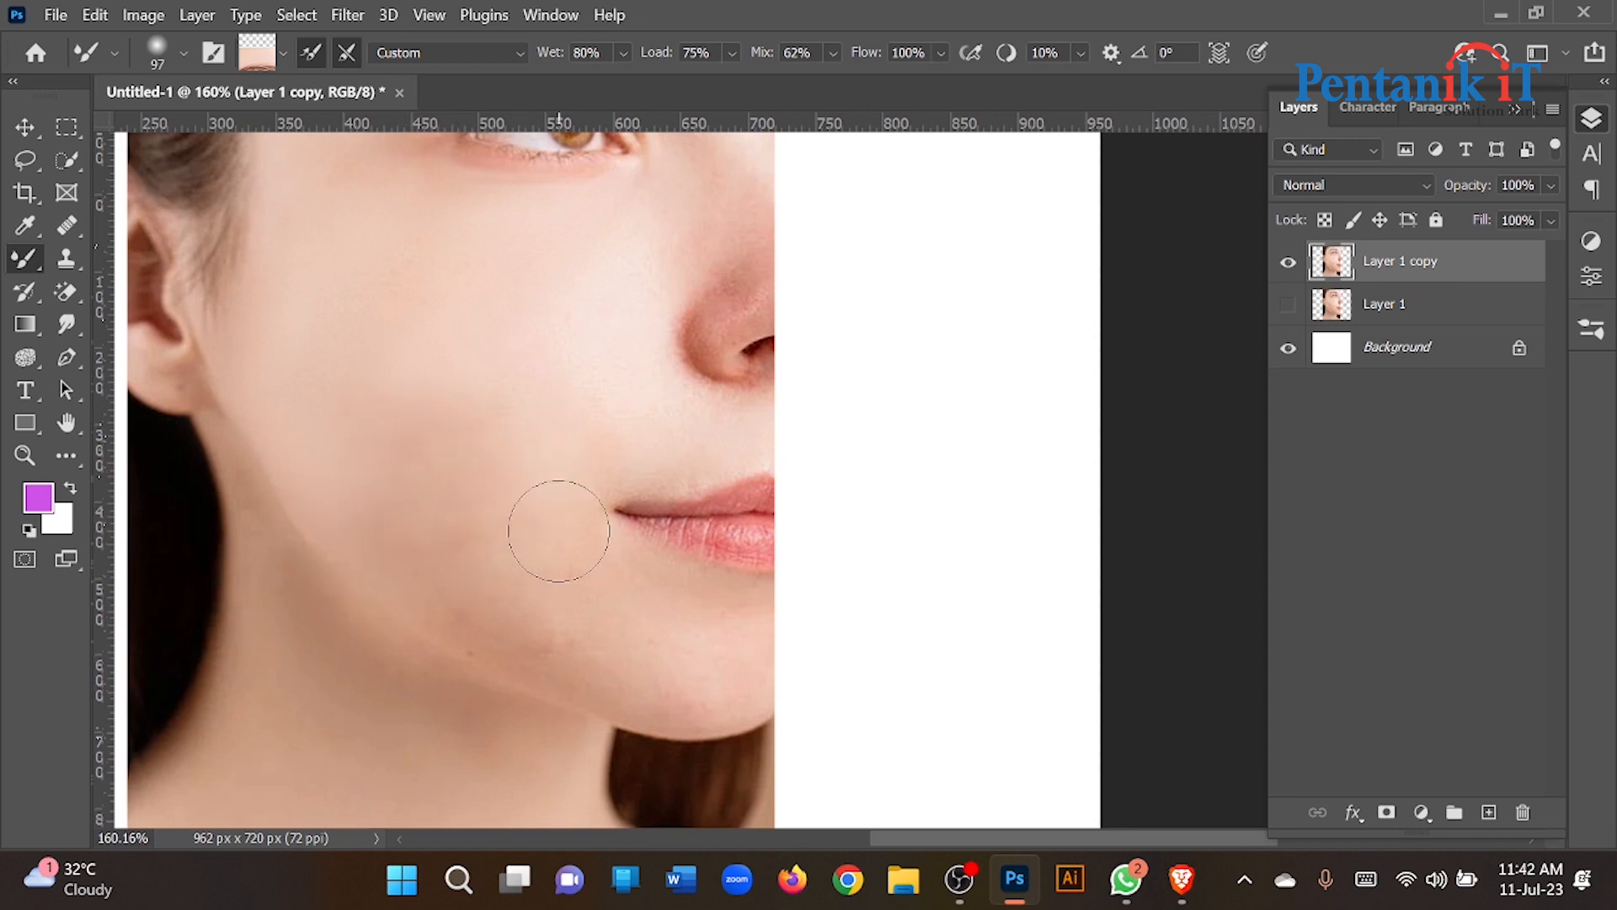
pyautogui.moveTo(648, 609); pyautogui.dragTo(572, 598)
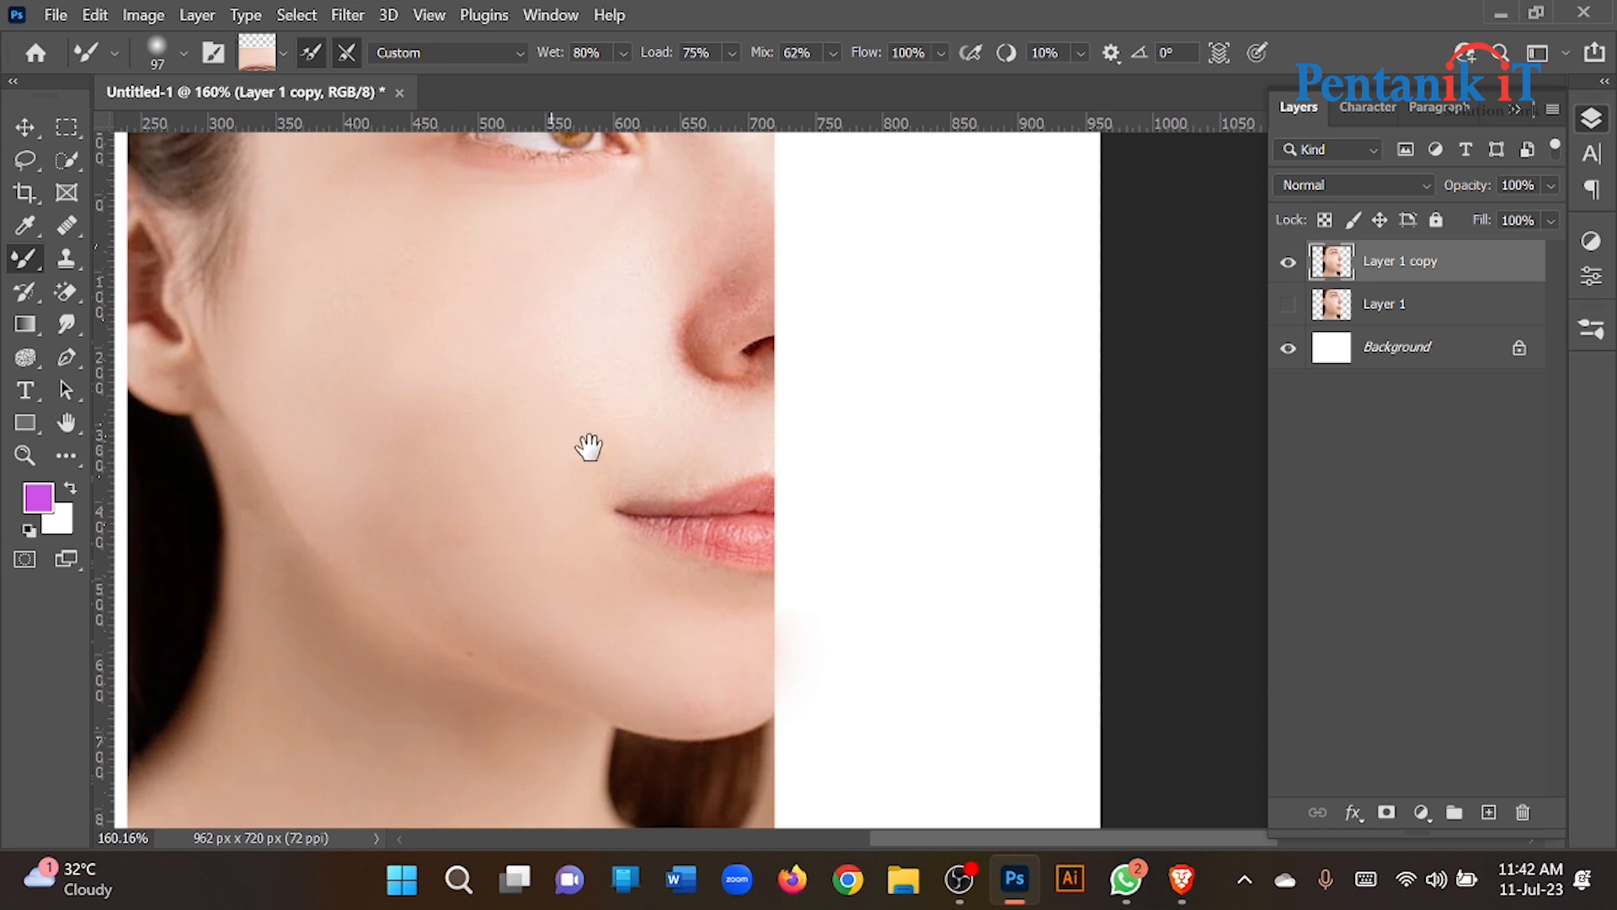
# Smooth the neck with the Mixer Brush at sizes 59 and 132, resampling neck skin below the jaw.
pyautogui.moveTo(570, 487); pyautogui.dragTo(639, 347)
pyautogui.moveTo(409, 426); pyautogui.dragTo(371, 435)
pyautogui.keyDown('alt'); pyautogui.click(360, 399); pyautogui.keyUp('alt')
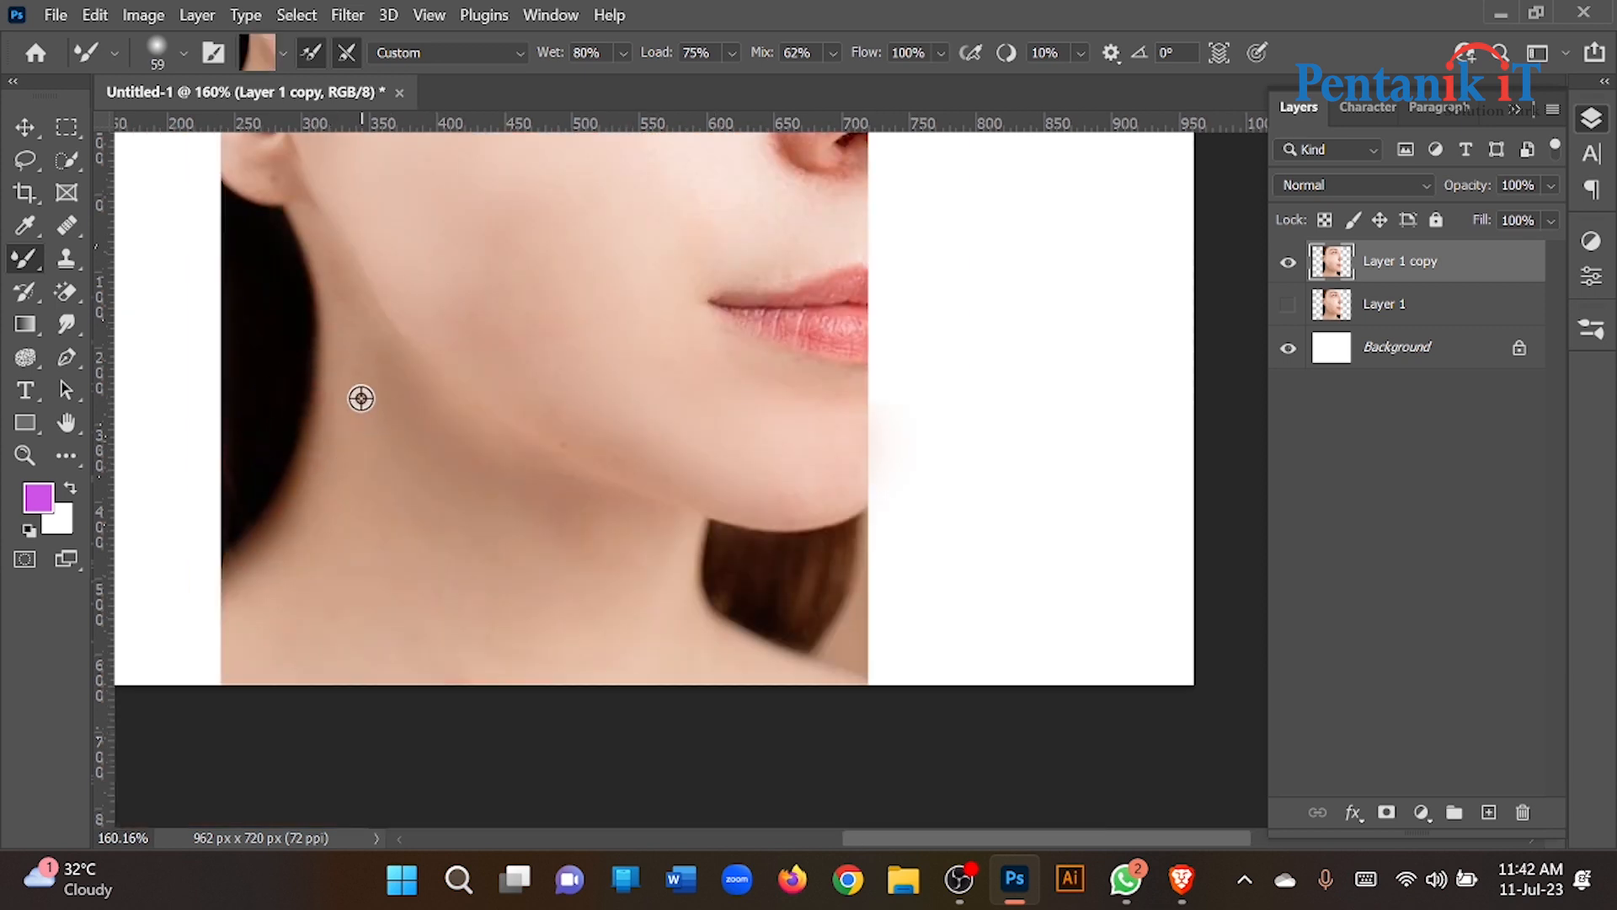
pyautogui.moveTo(327, 288)
pyautogui.mouseDown()
pyautogui.moveTo(263, 589)
pyautogui.moveTo(309, 472)
pyautogui.mouseUp()
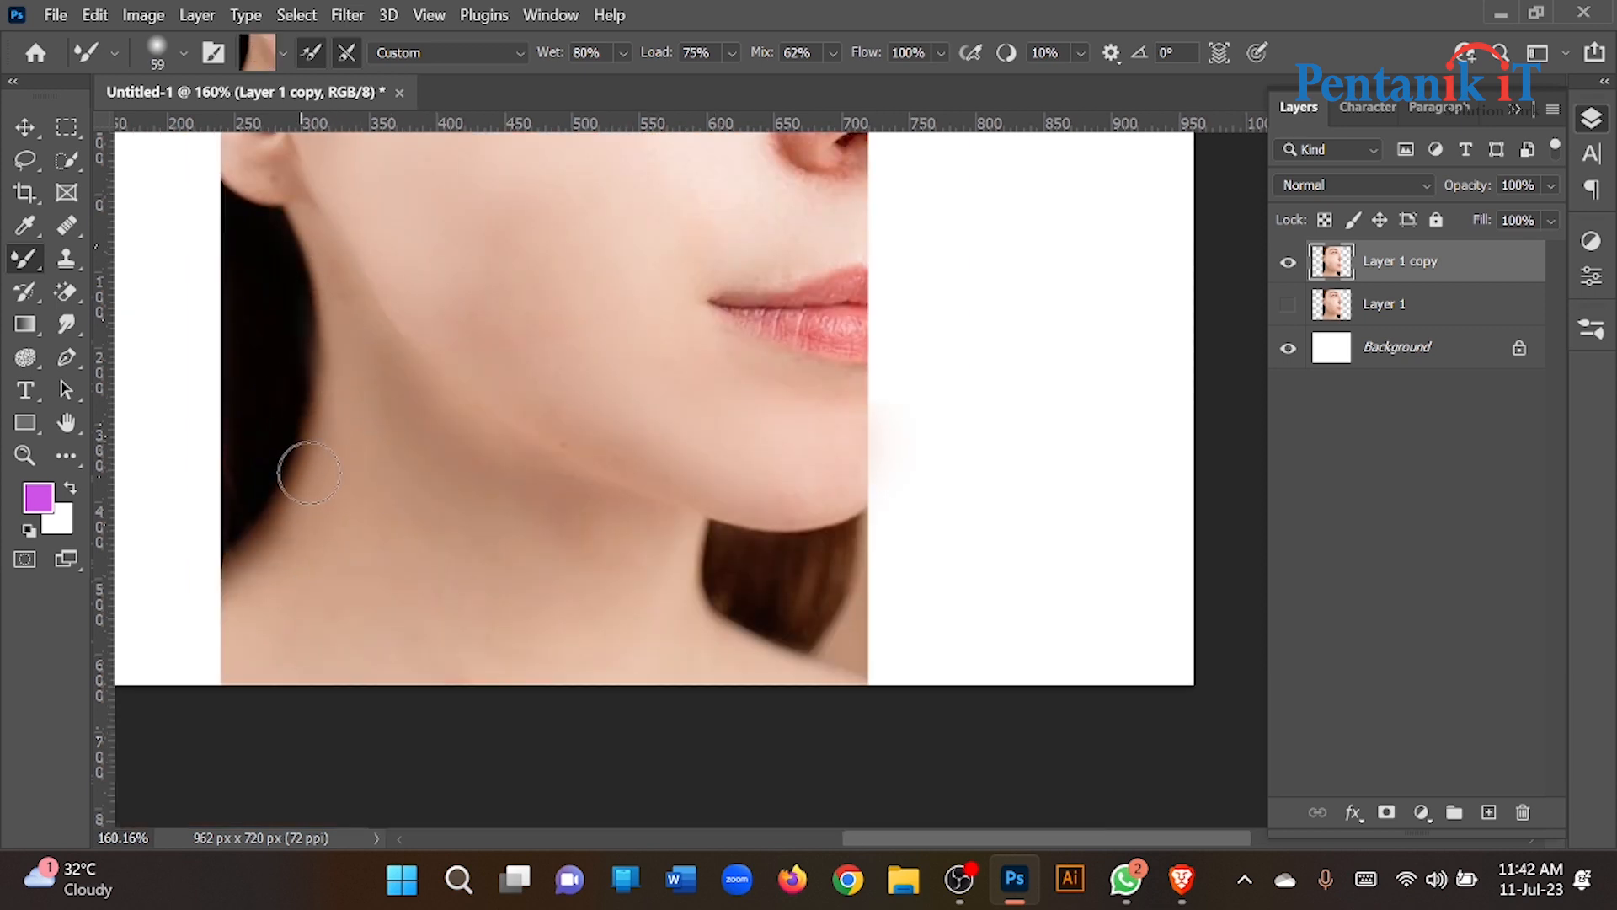
pyautogui.moveTo(325, 553); pyautogui.dragTo(384, 568)
pyautogui.keyDown('alt'); pyautogui.click(400, 554); pyautogui.keyUp('alt')
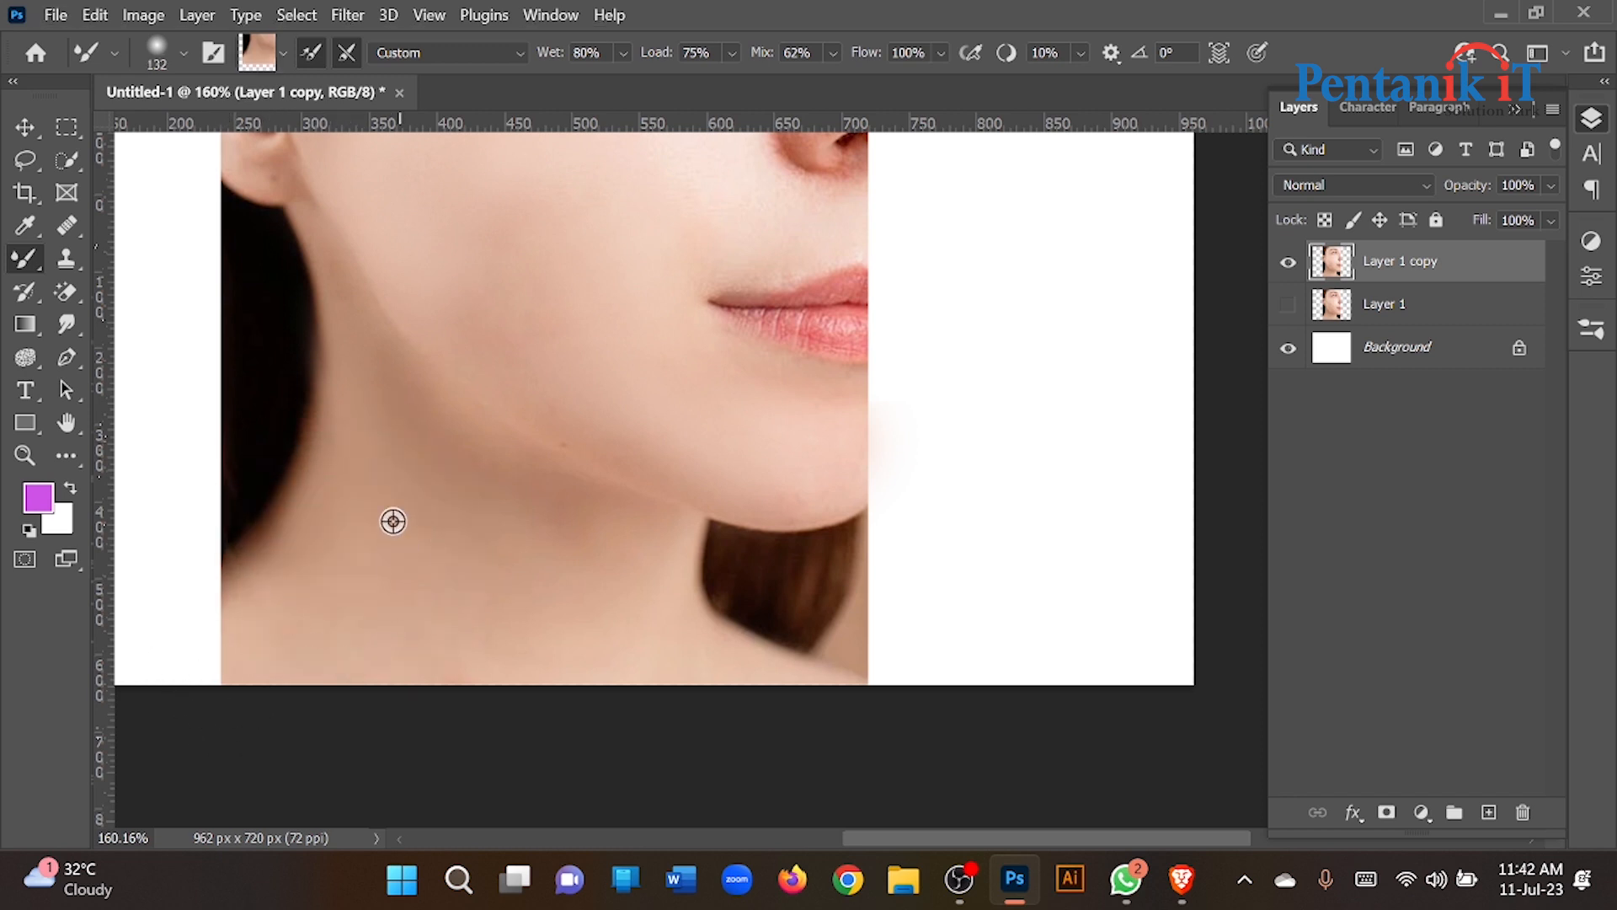
pyautogui.moveTo(419, 642)
pyautogui.mouseDown()
pyautogui.moveTo(384, 590)
pyautogui.moveTo(781, 662)
pyautogui.moveTo(409, 438)
pyautogui.mouseUp()
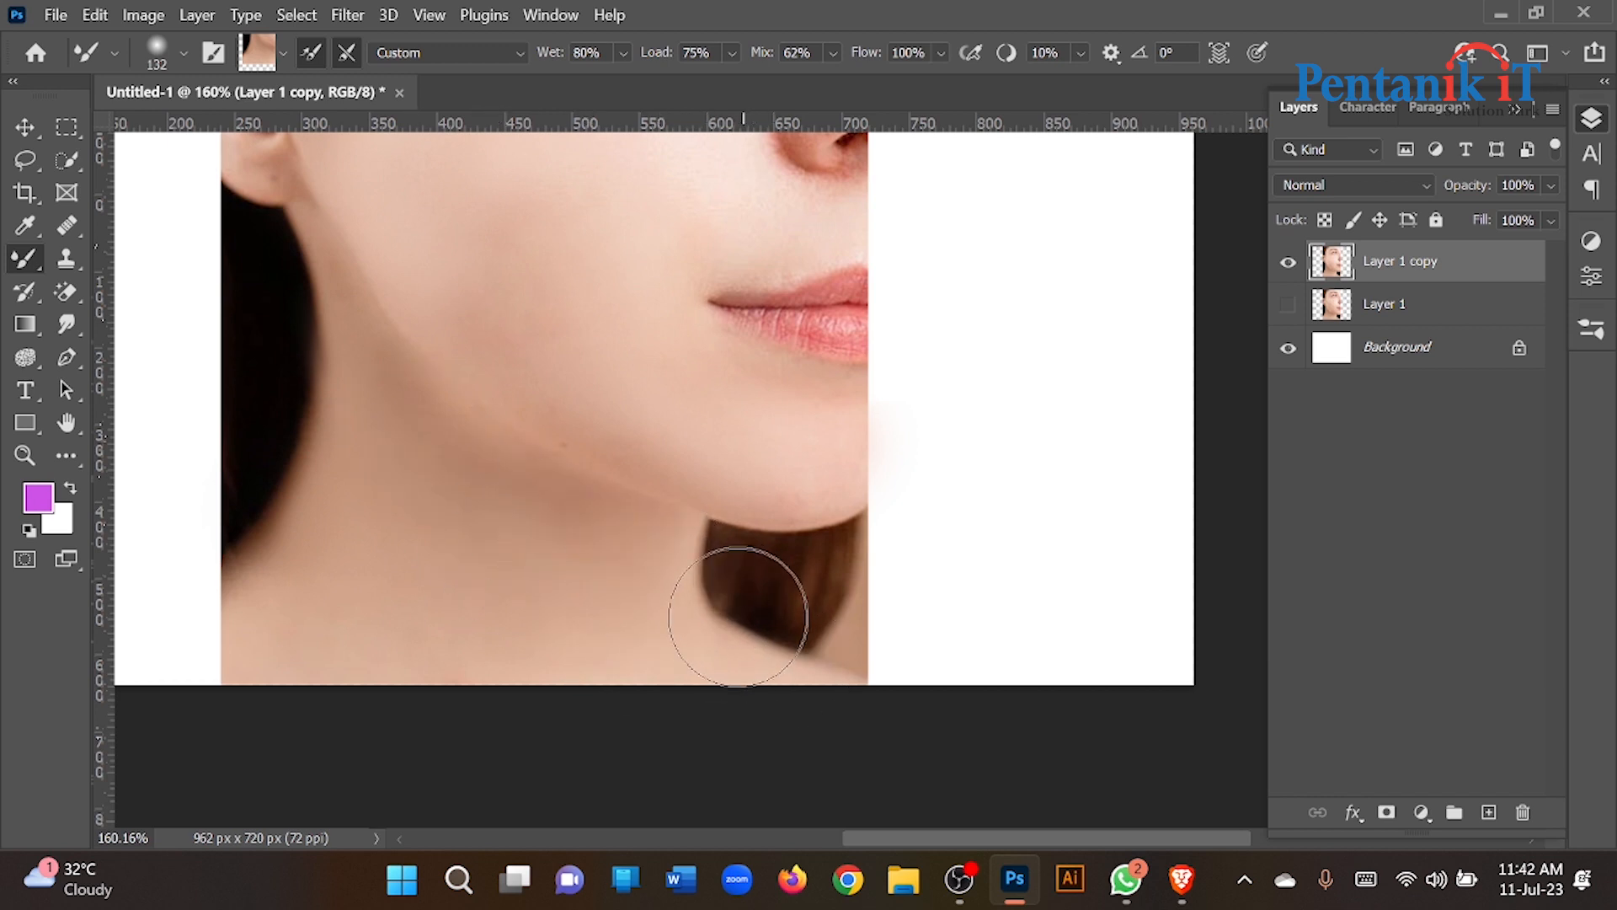
# Show Layer 1 and toggle the visibility of Layer 1 copy to compare the skin before and after smoothing.
pyautogui.scroll(-10, 635, 696)
pyautogui.scroll(4, 591, 592)
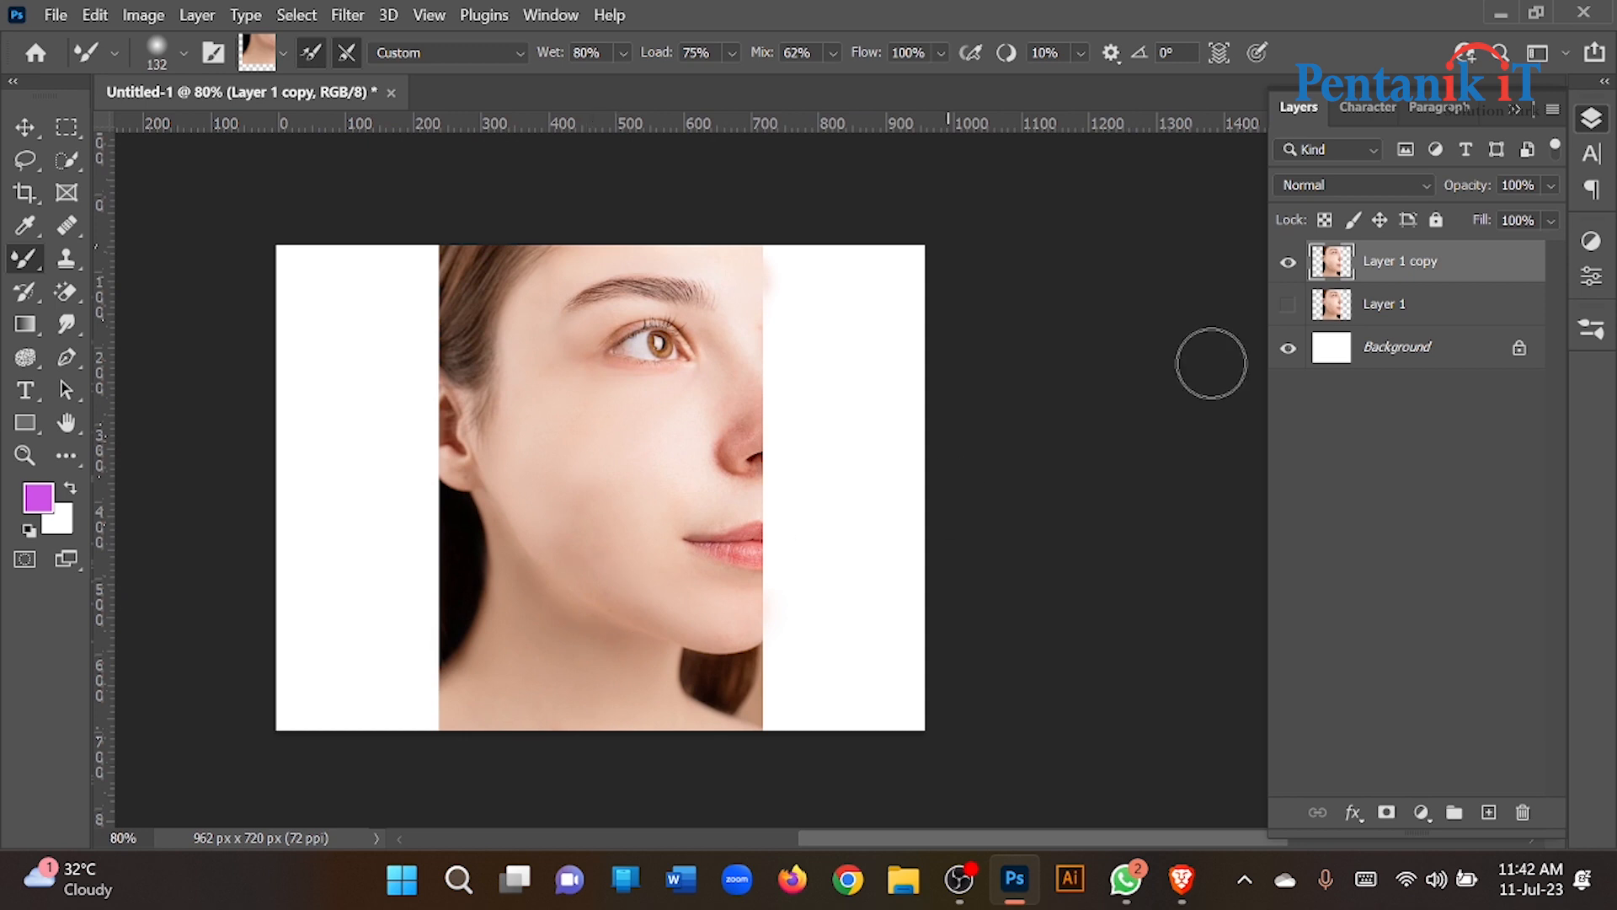
pyautogui.click(1288, 263)
pyautogui.click(1288, 262)
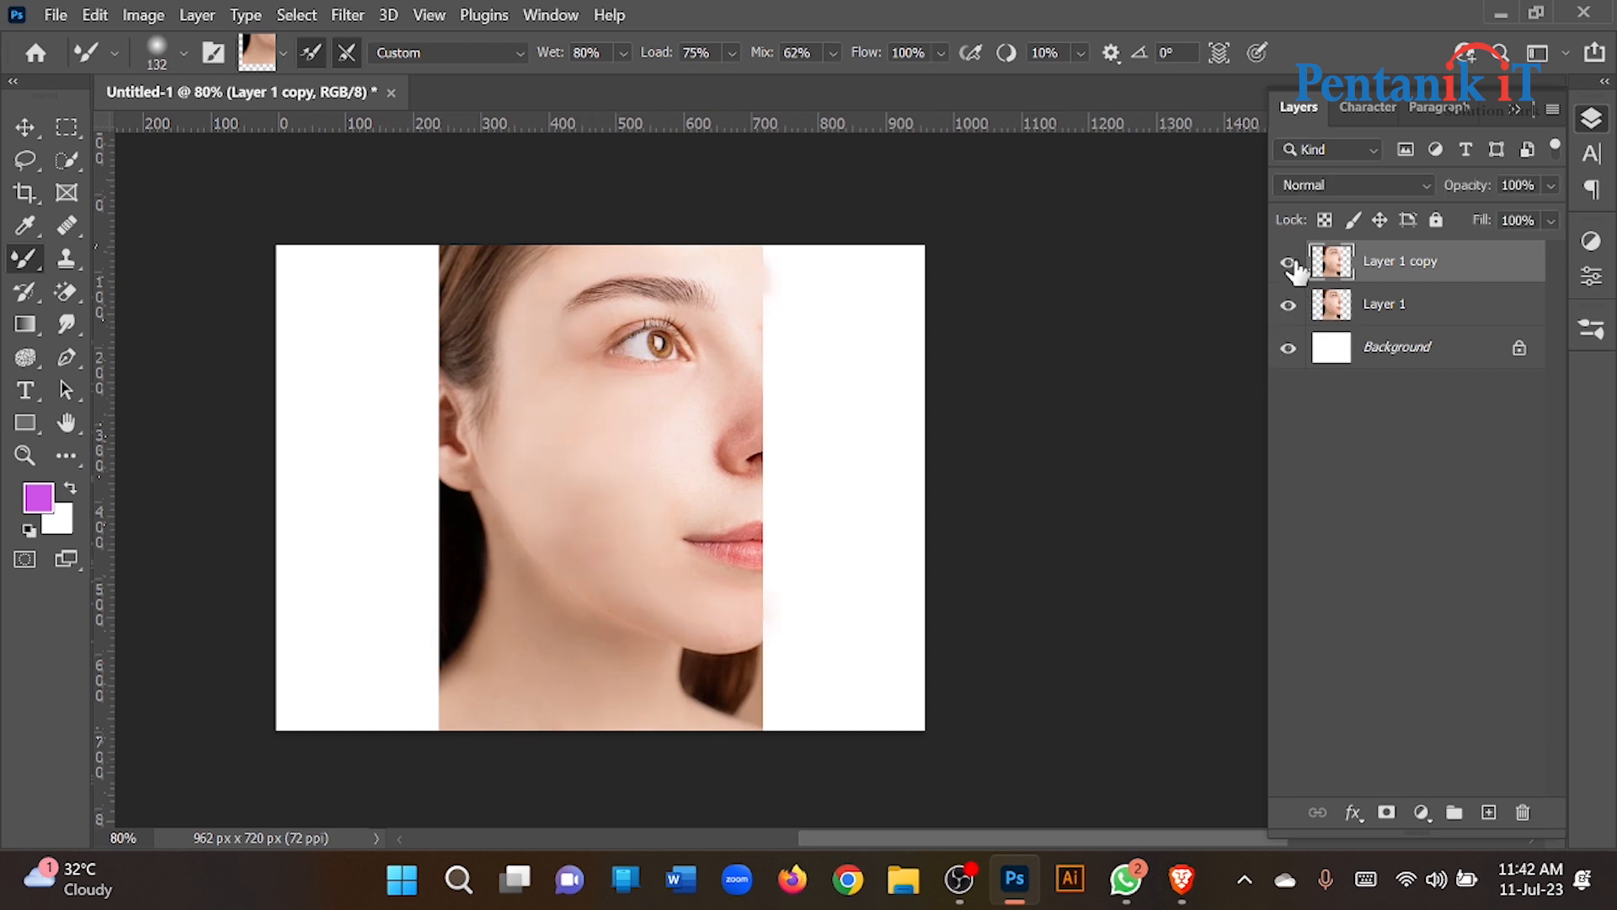
pyautogui.click(1289, 263)
pyautogui.click(26, 127)
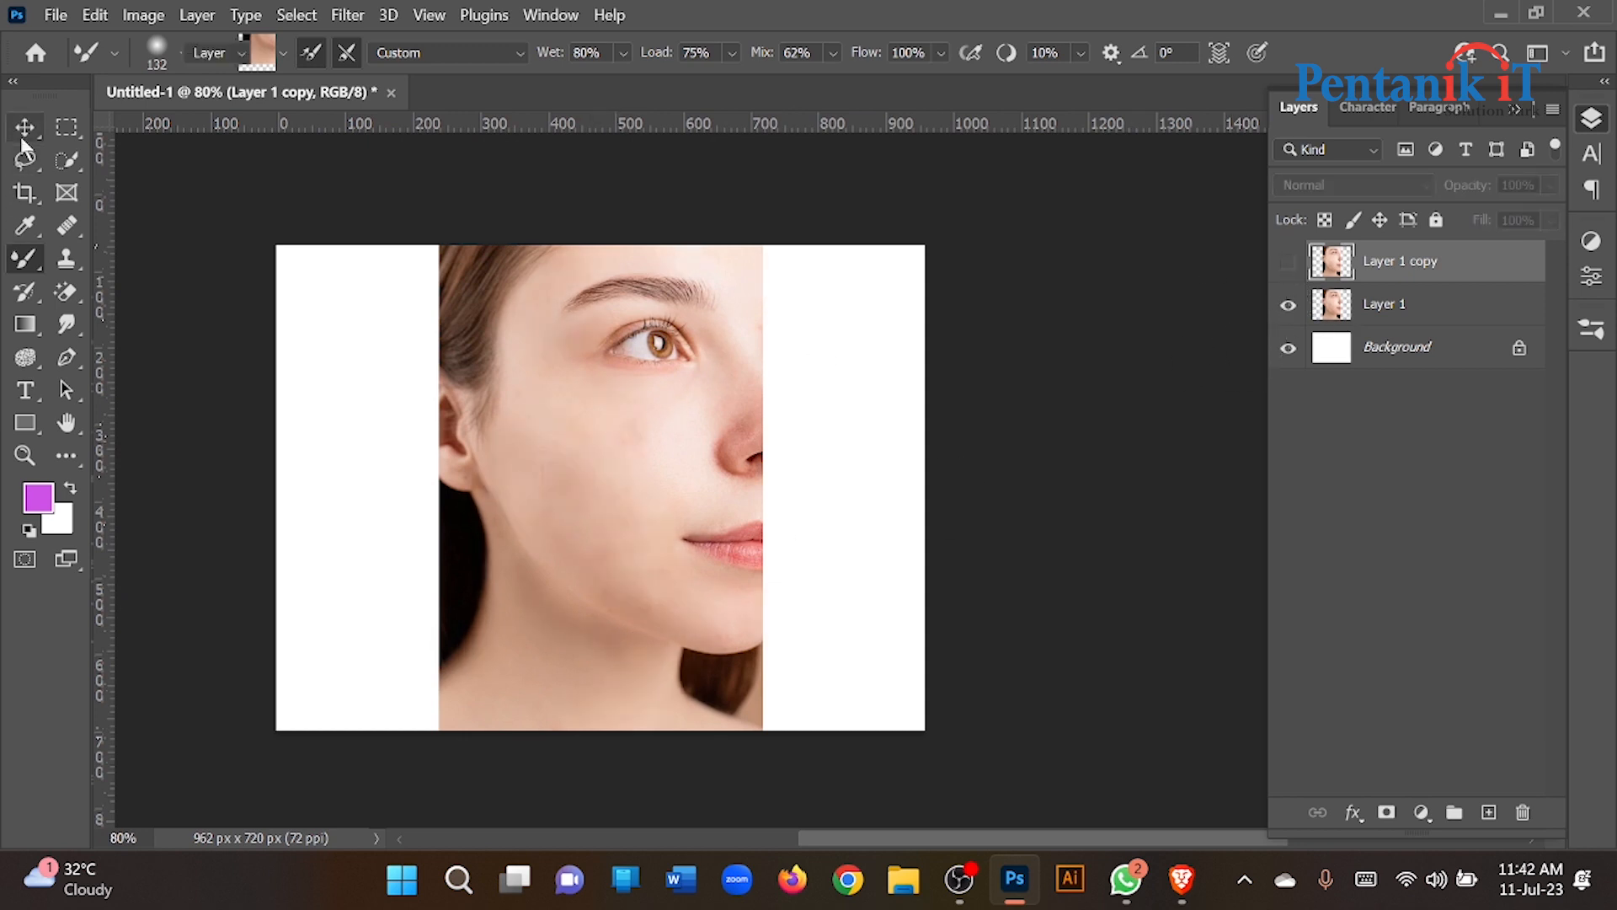
pyautogui.click(1281, 265)
pyautogui.click(1282, 265)
pyautogui.click(1283, 264)
pyautogui.click(1284, 265)
pyautogui.click(1285, 265)
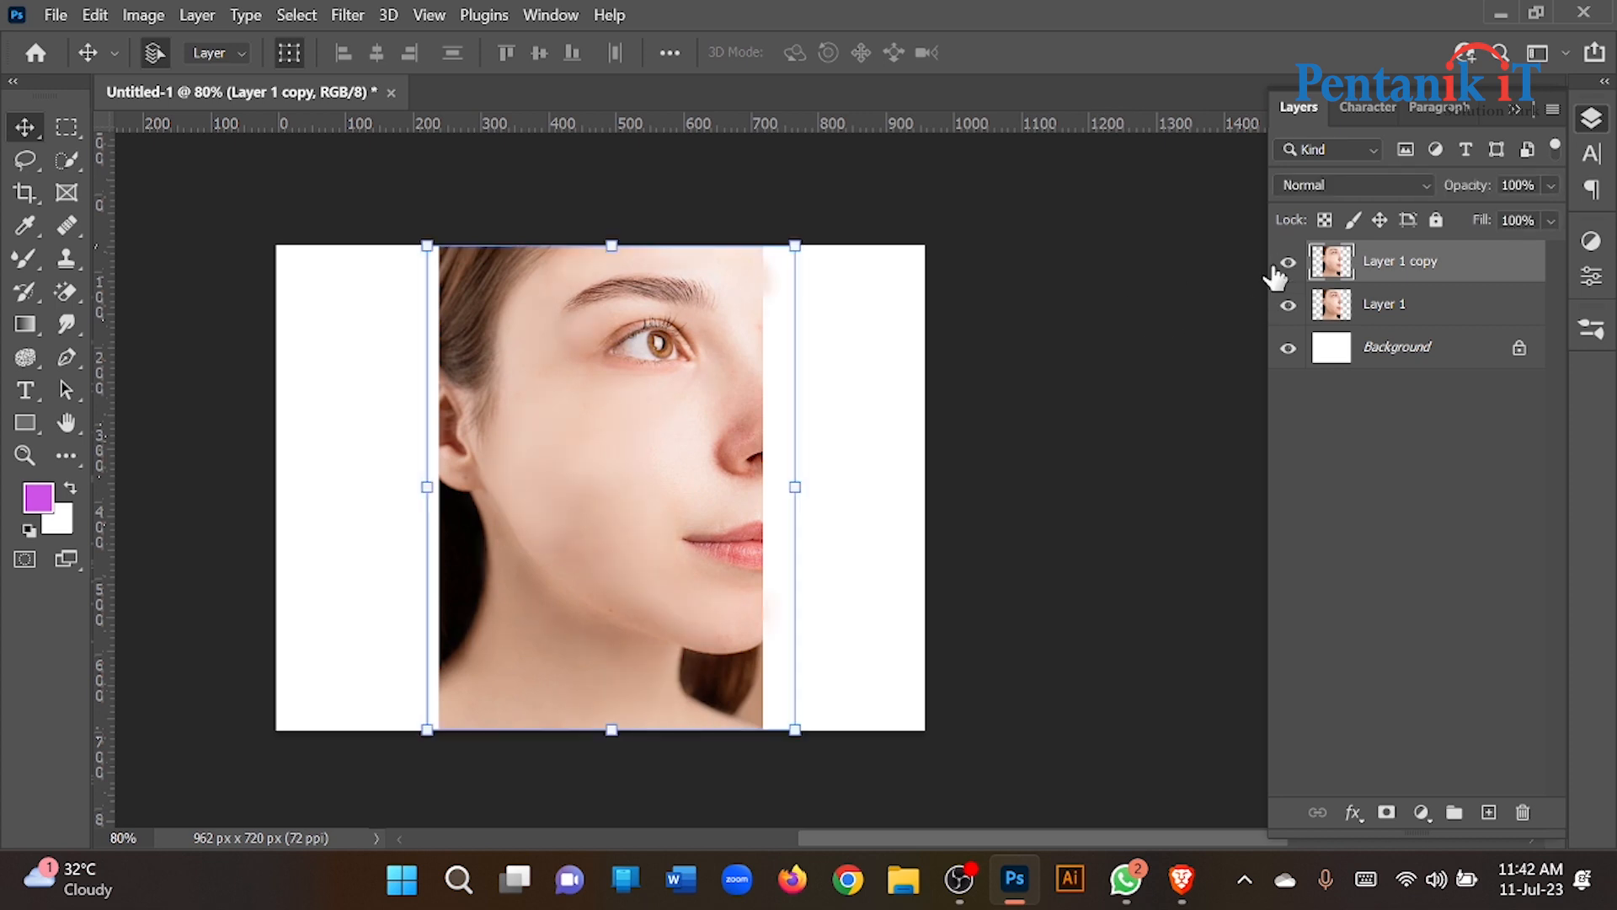
# Delete Layer 1 copy and Layer 1 so that only the Background layer is left.
pyautogui.press('Delete')
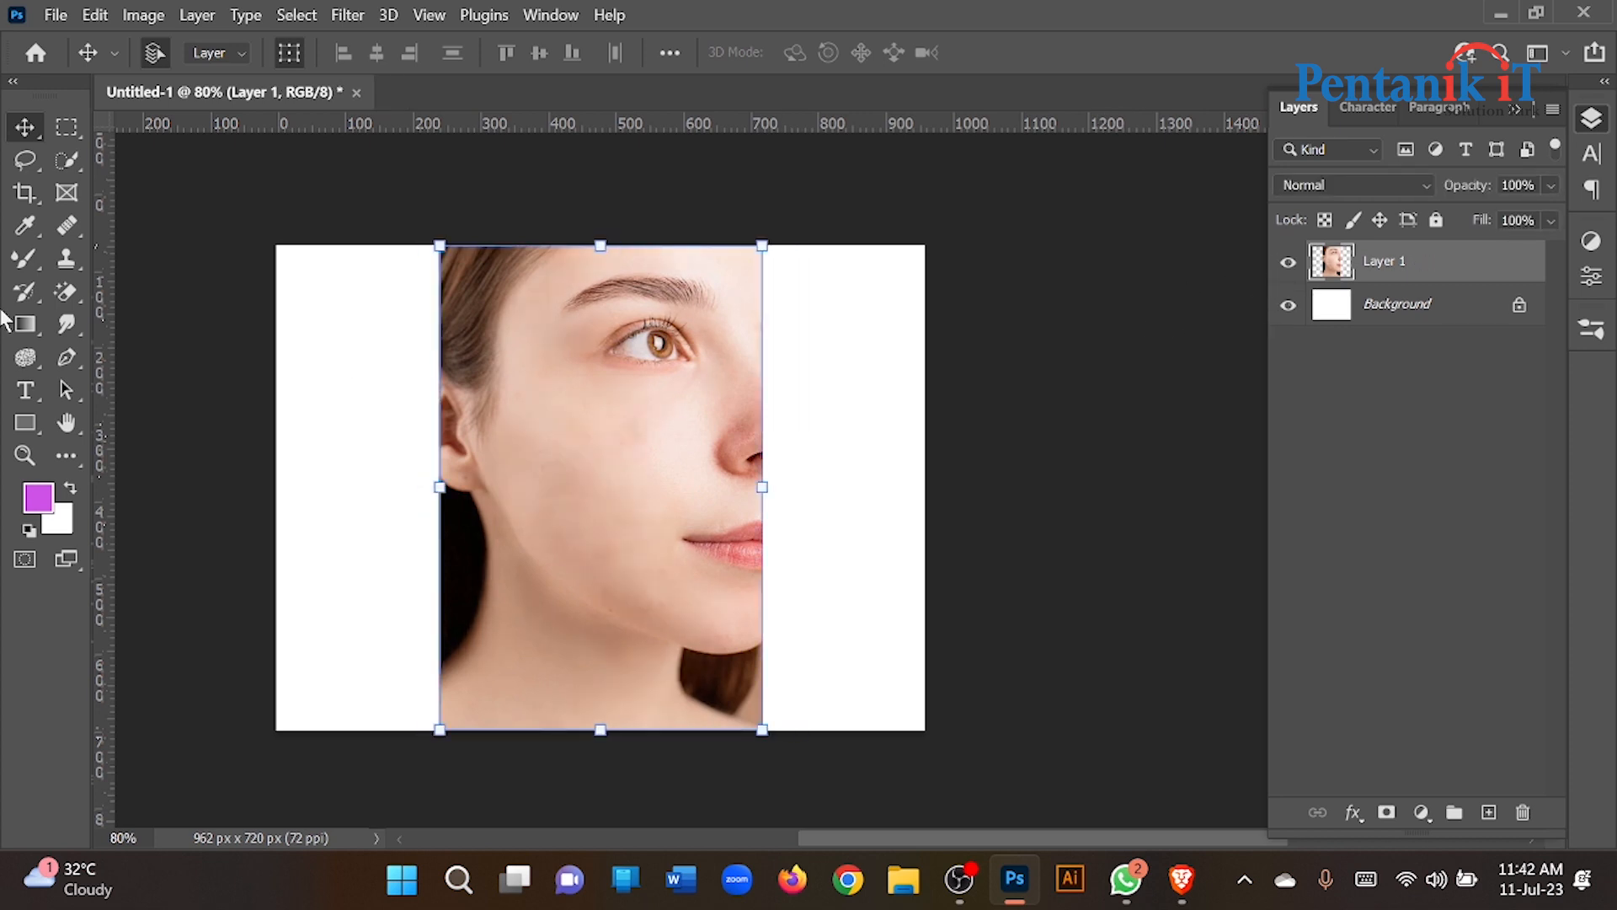
pyautogui.press('Delete')
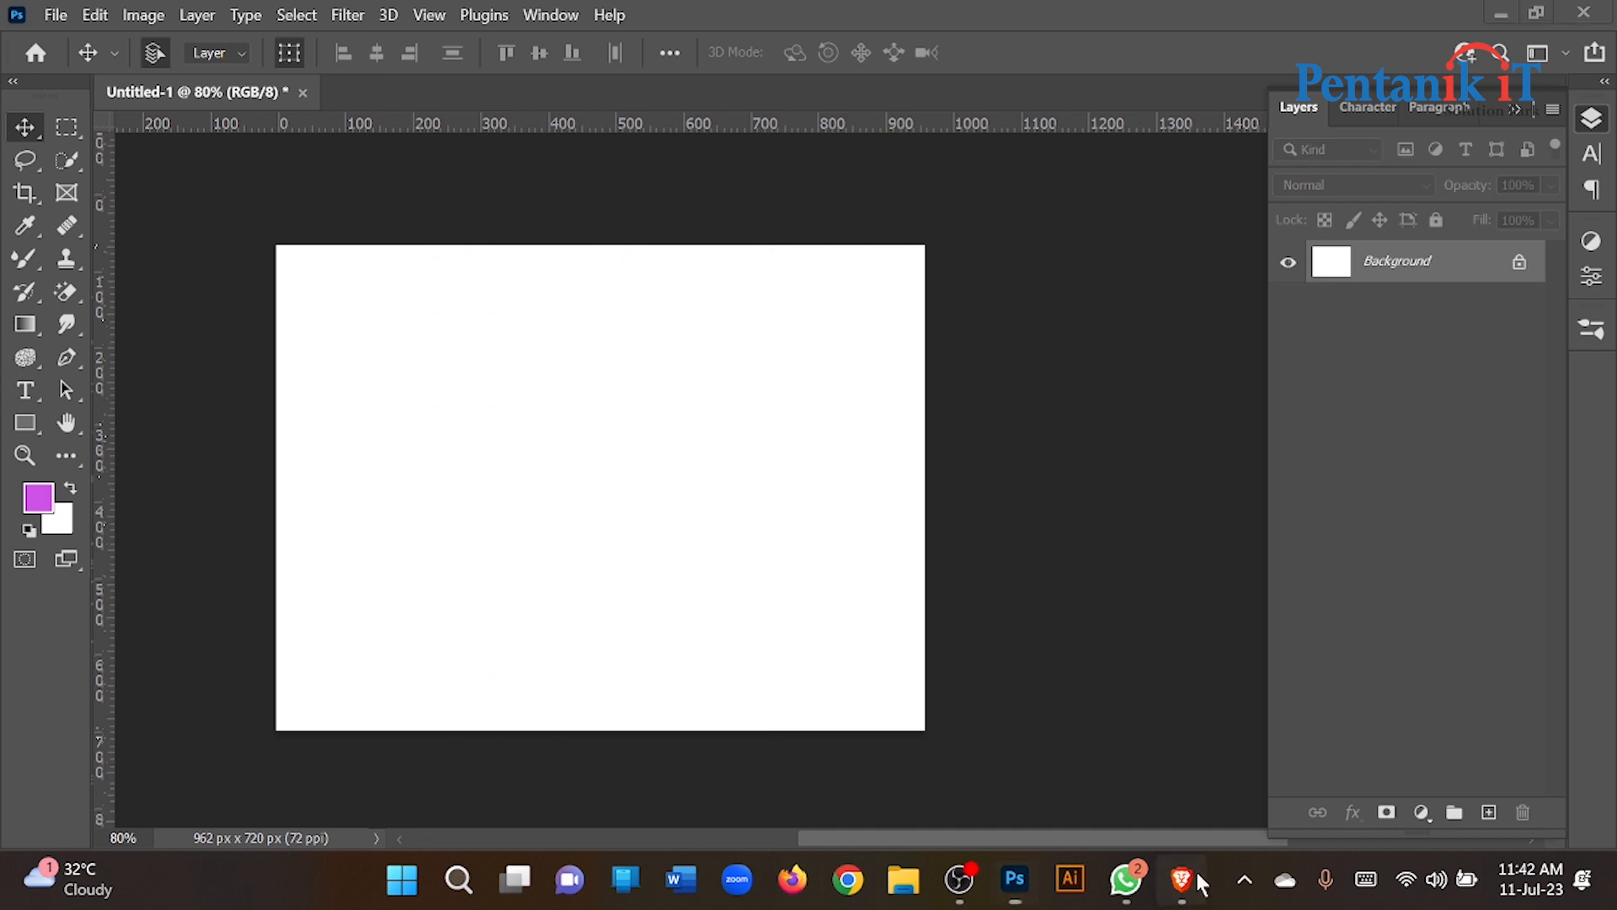
# Switch to the Brave browser and open YouTube in a new tab.
pyautogui.click(1183, 879)
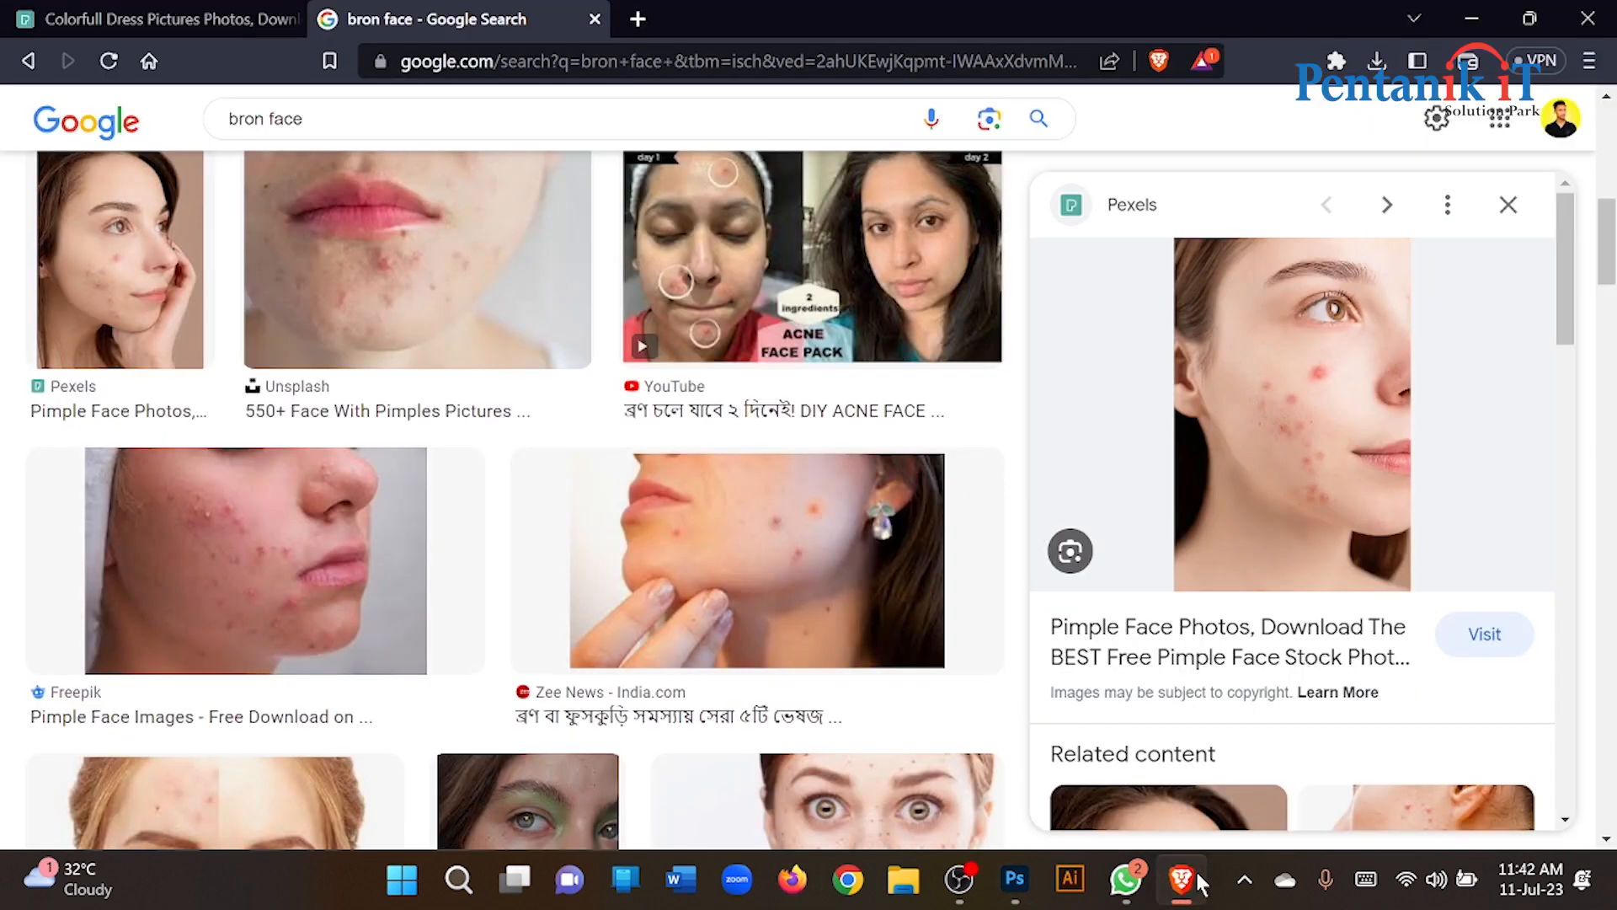
pyautogui.doubleClick(657, 23)
pyautogui.click(1234, 19)
pyautogui.click(645, 21)
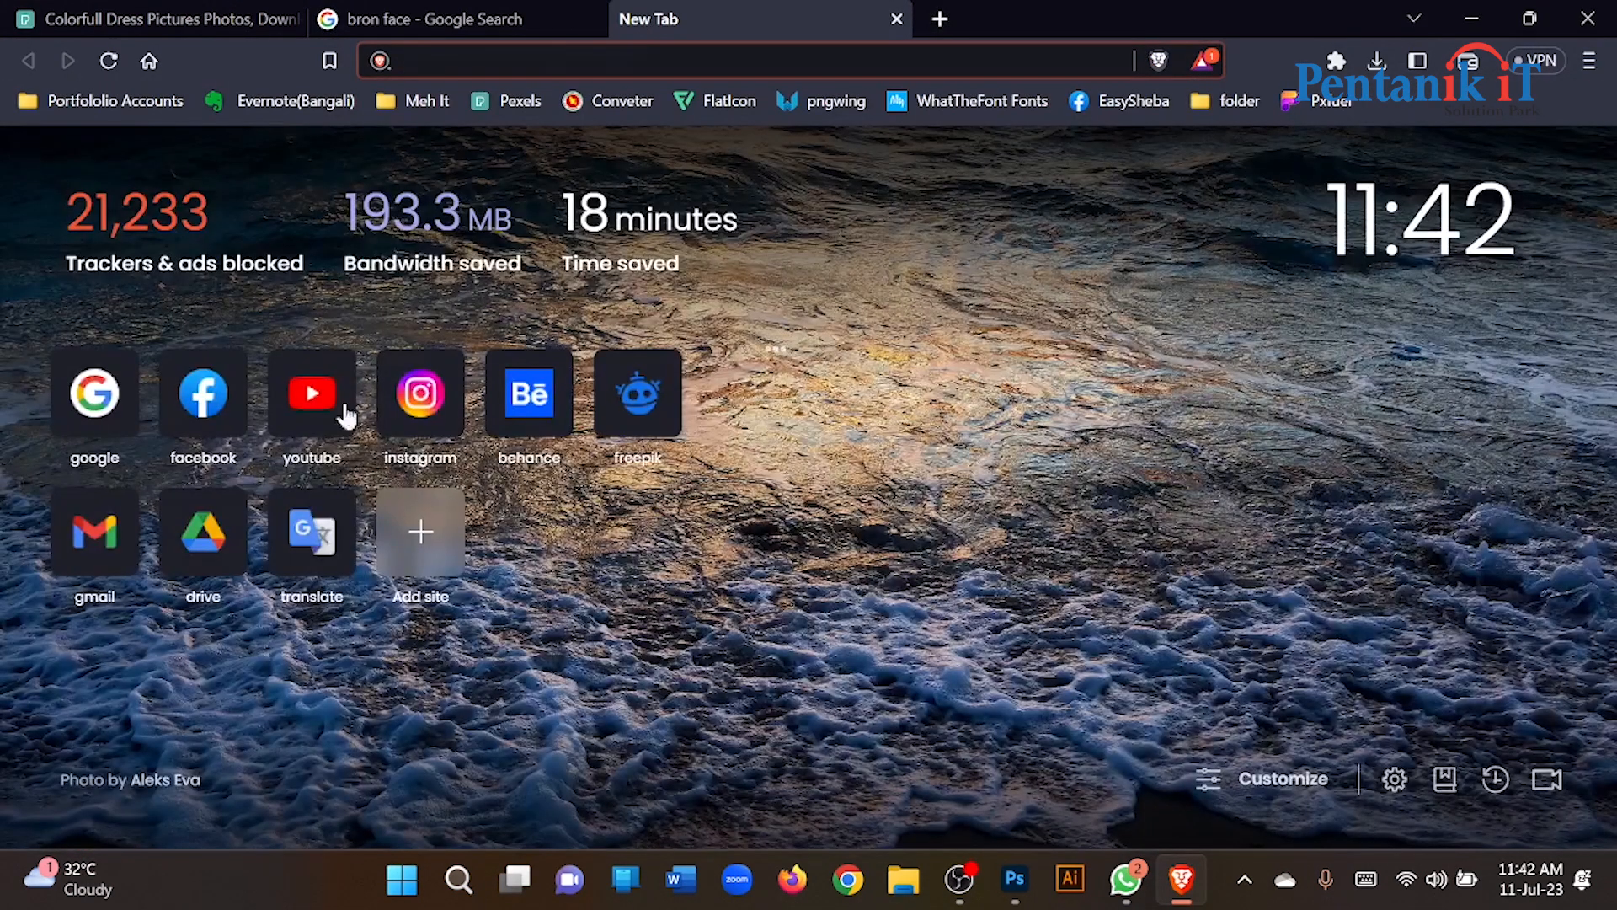
pyautogui.click(333, 432)
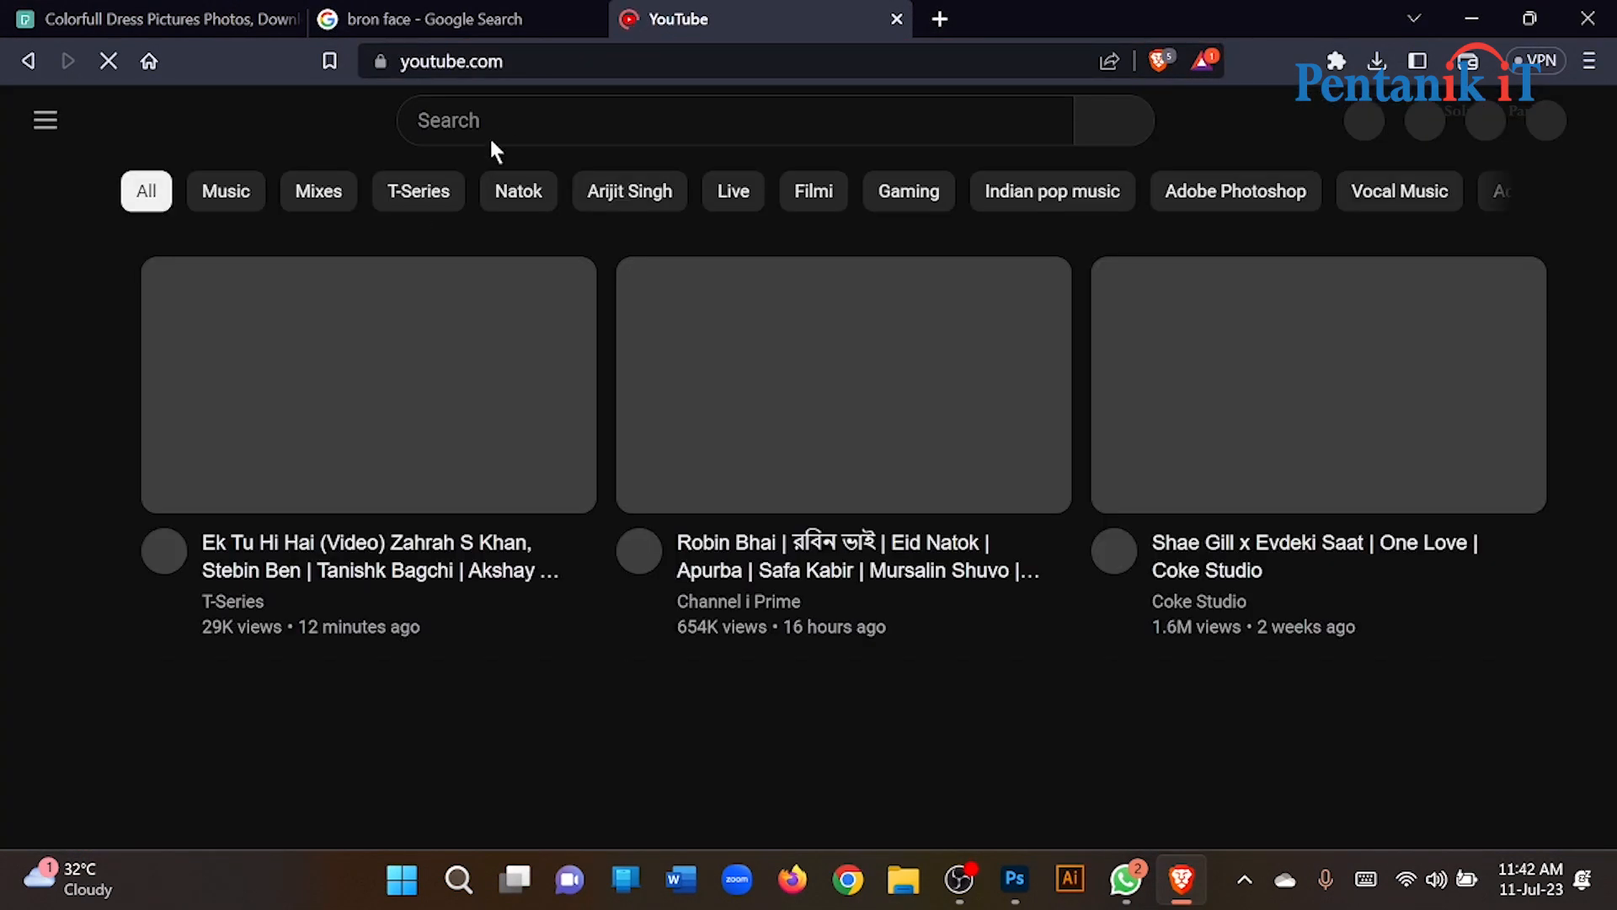
# Search YouTube for "photo retouching in photoshop".
pyautogui.click(499, 126)
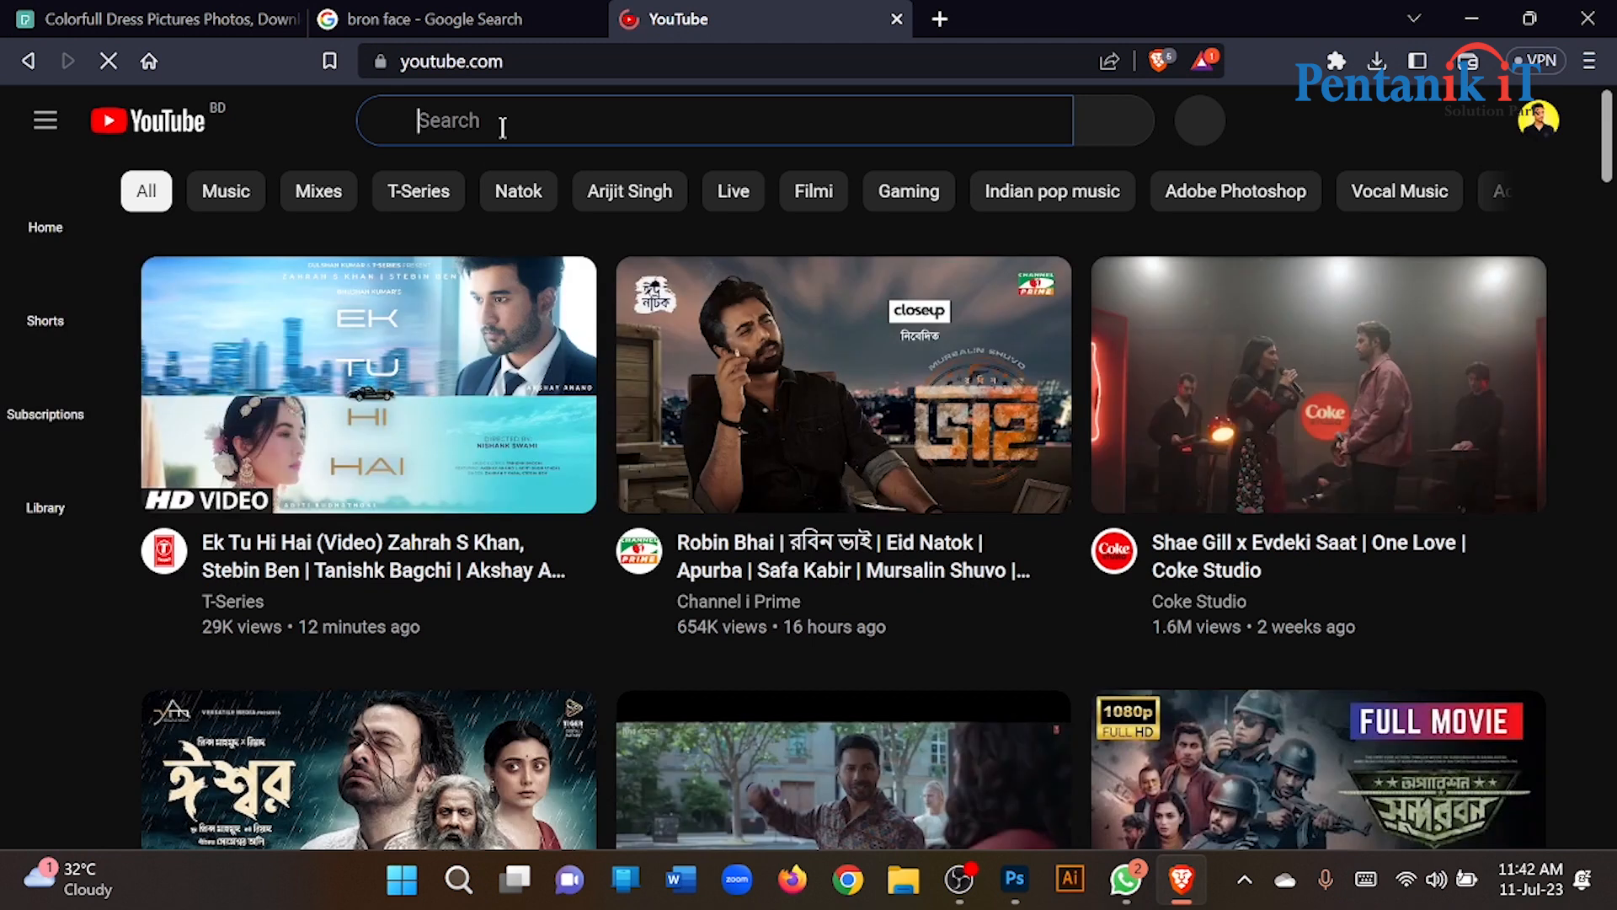
pyautogui.write('photo')
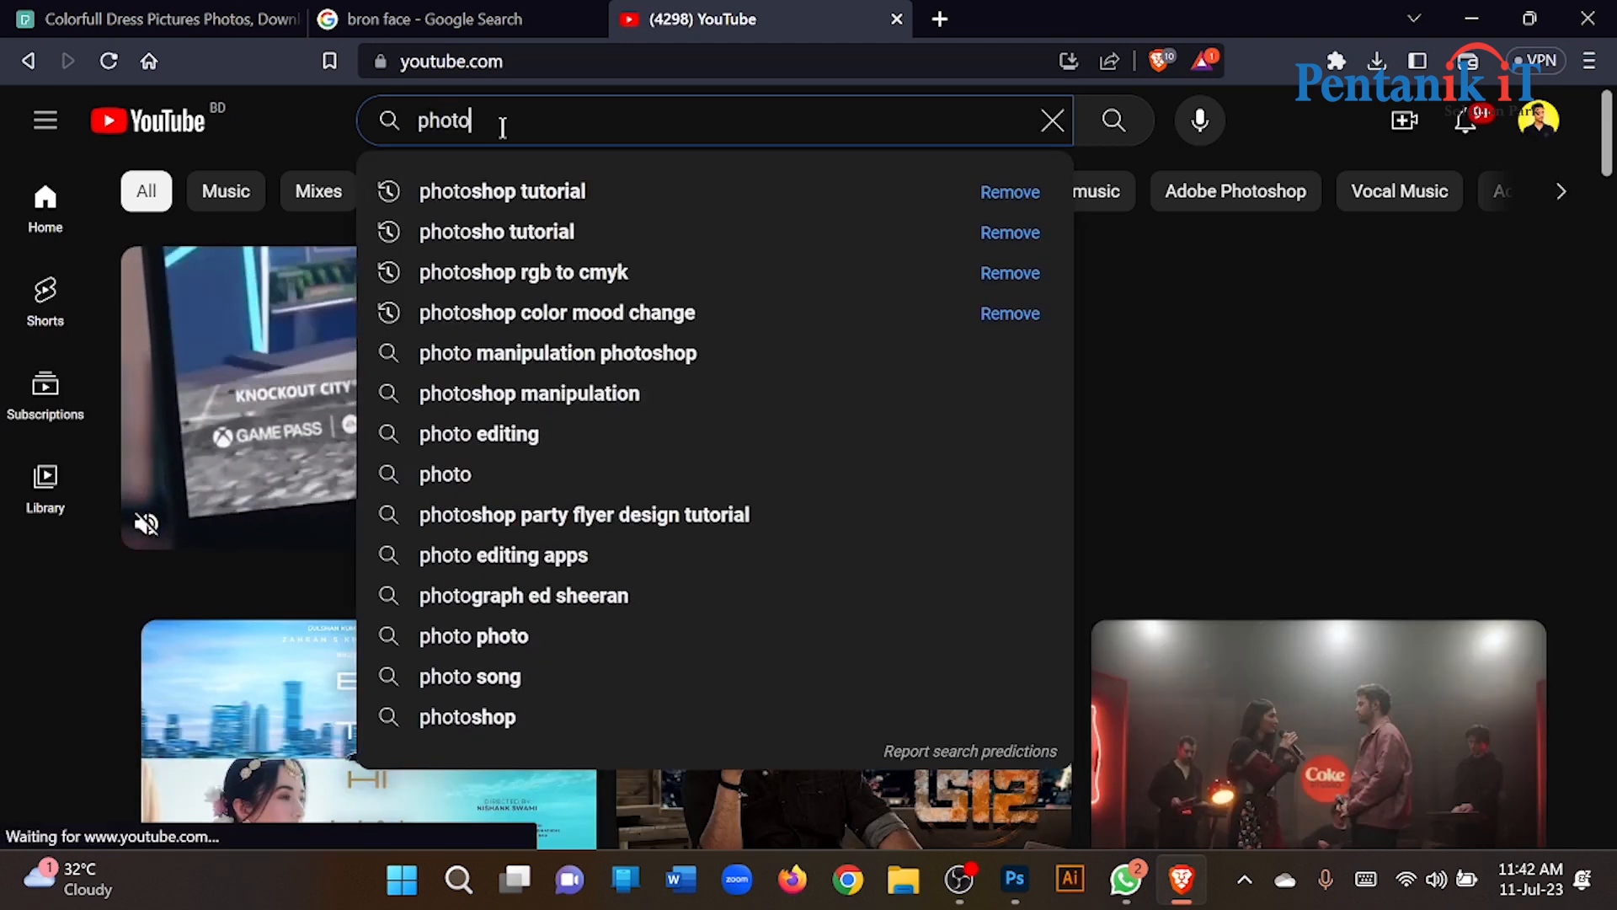
pyautogui.write(' re')
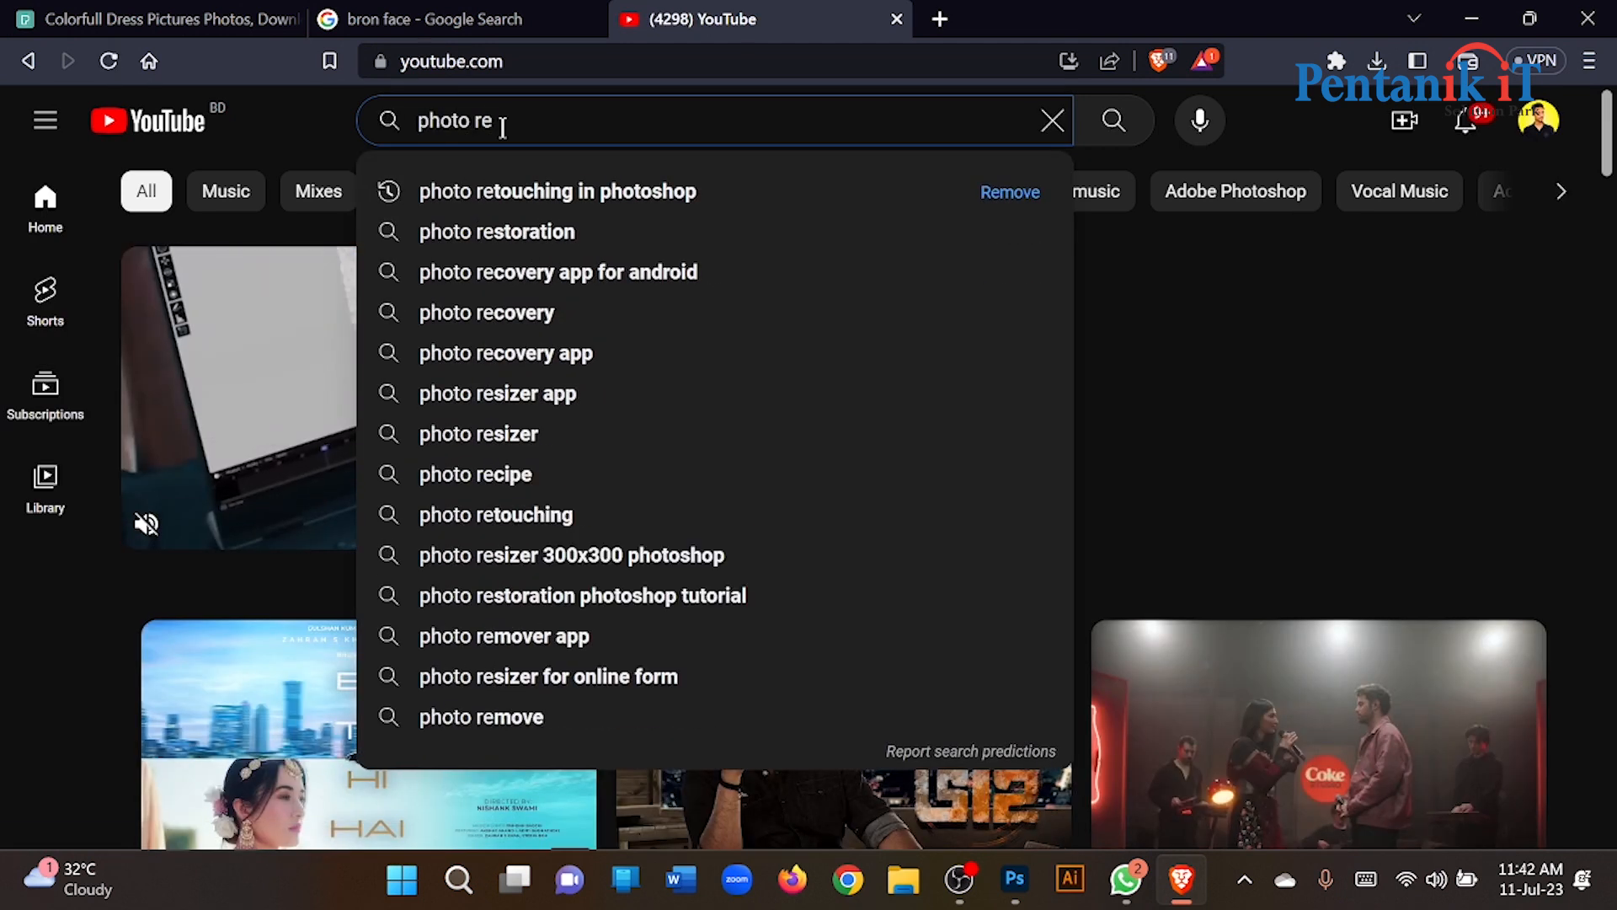
pyautogui.press('Down')
pyautogui.press('Return')
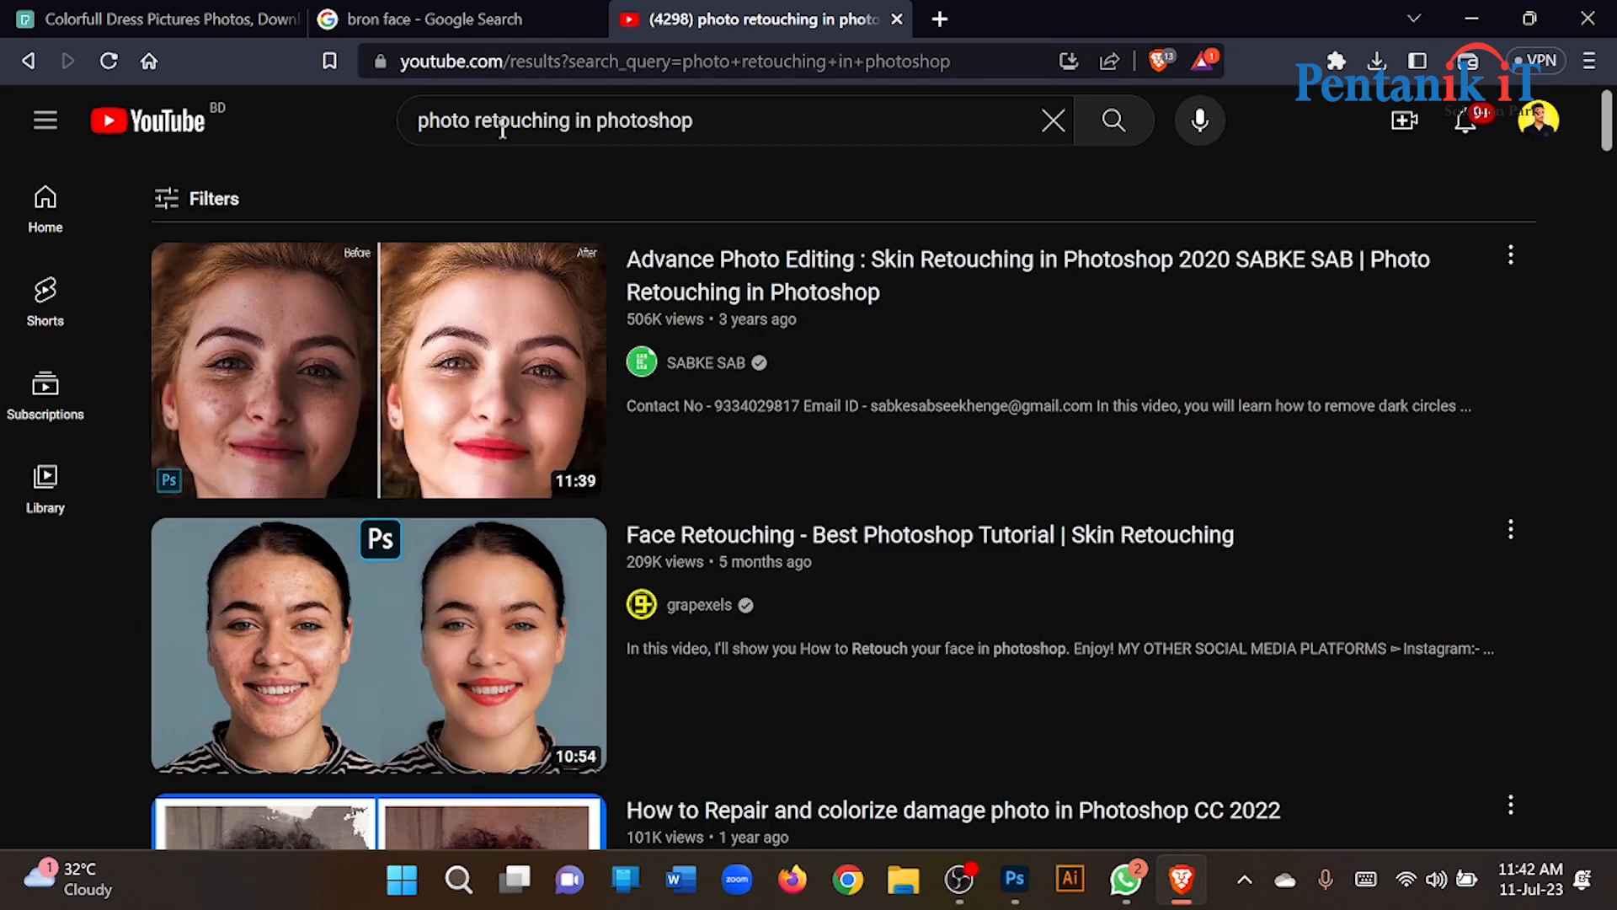
# Look through the photo retouching search results for Photoshop skin and portrait retouching tutorials.
pyautogui.scroll(-10, 226, 413)
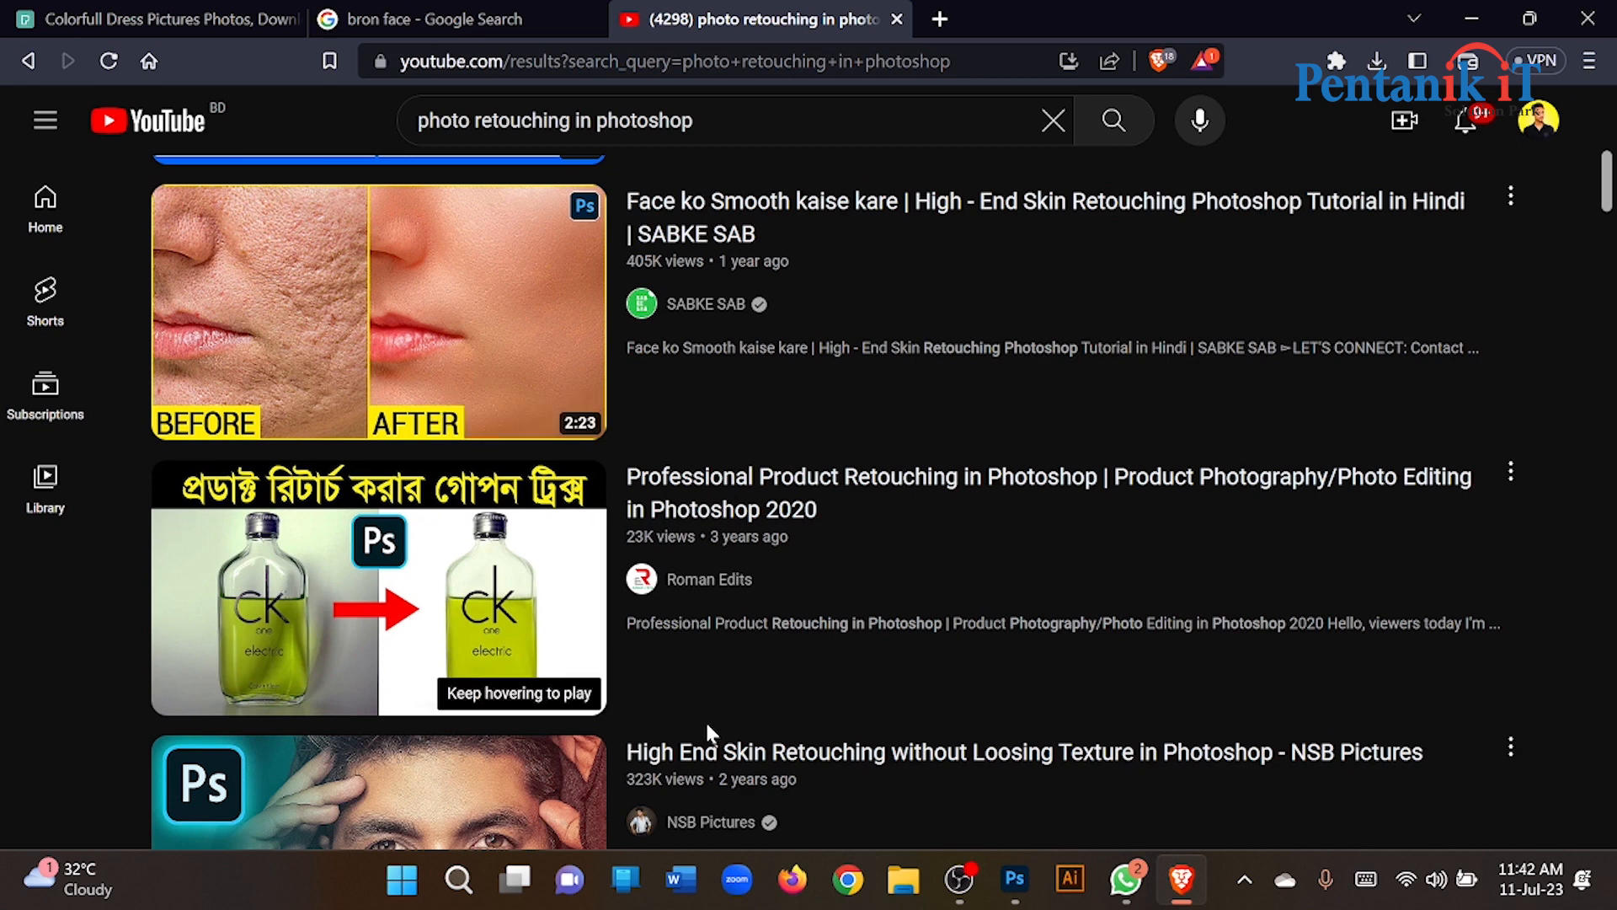
pyautogui.scroll(-5, 847, 636)
pyautogui.scroll(-3, 847, 636)
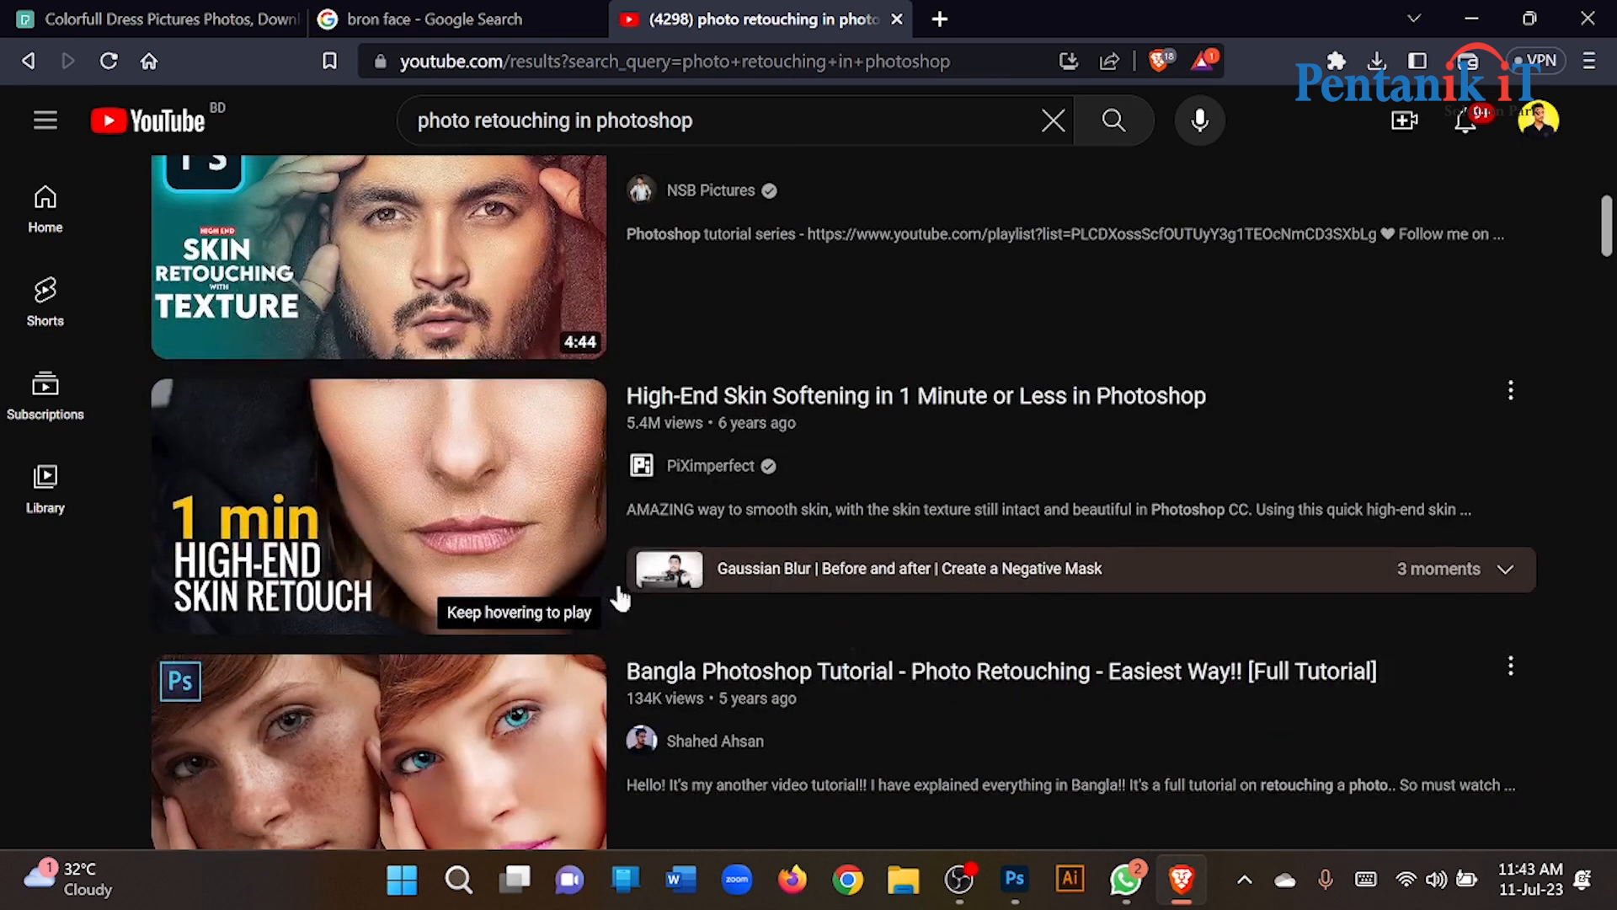
pyautogui.scroll(2, 408, 441)
pyautogui.scroll(-4, 916, 272)
pyautogui.scroll(-2, 916, 272)
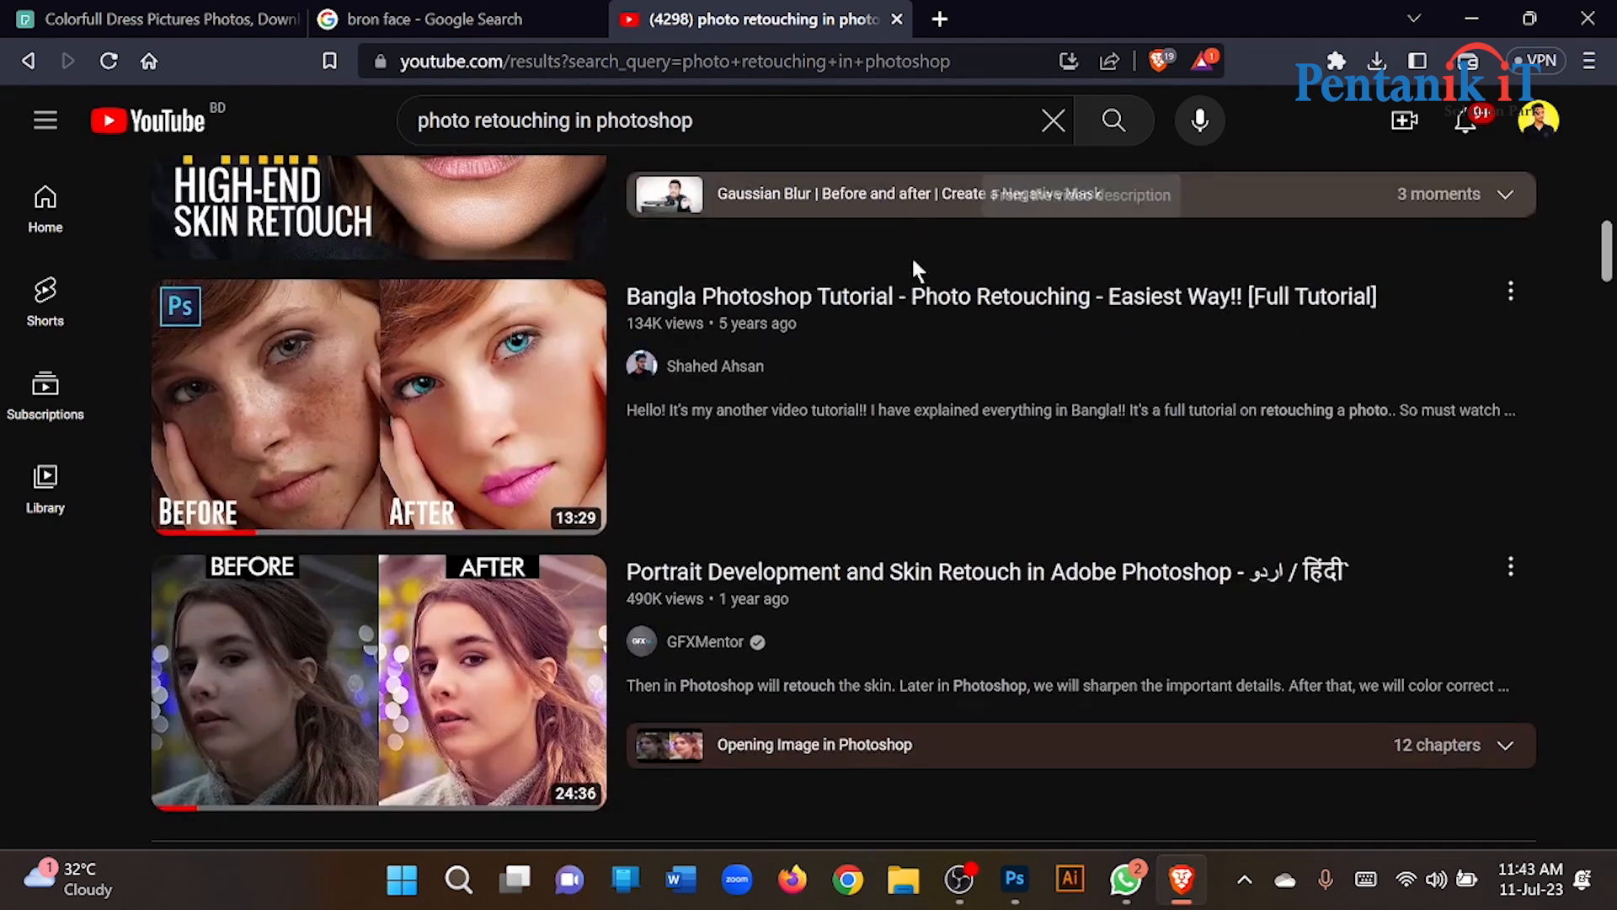
# Compare the before-and-after previews of the skin, portrait and product retouching videos across the YouTube results.
pyautogui.scroll(-3, 509, 468)
pyautogui.scroll(12, 477, 613)
pyautogui.scroll(10, 476, 614)
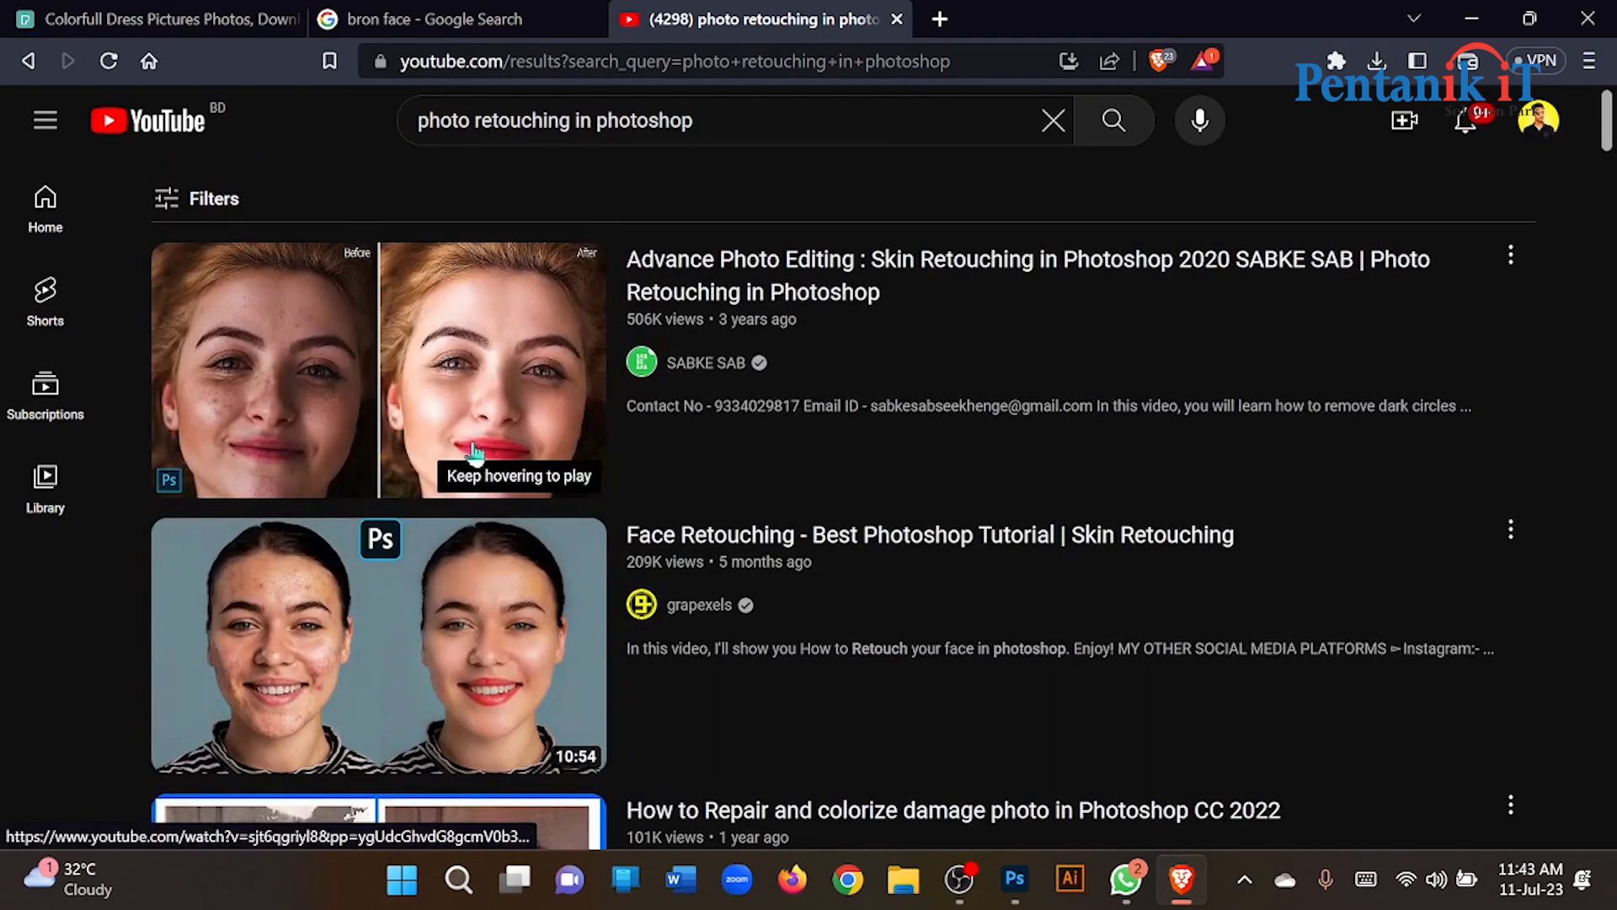
pyautogui.scroll(-2, 562, 523)
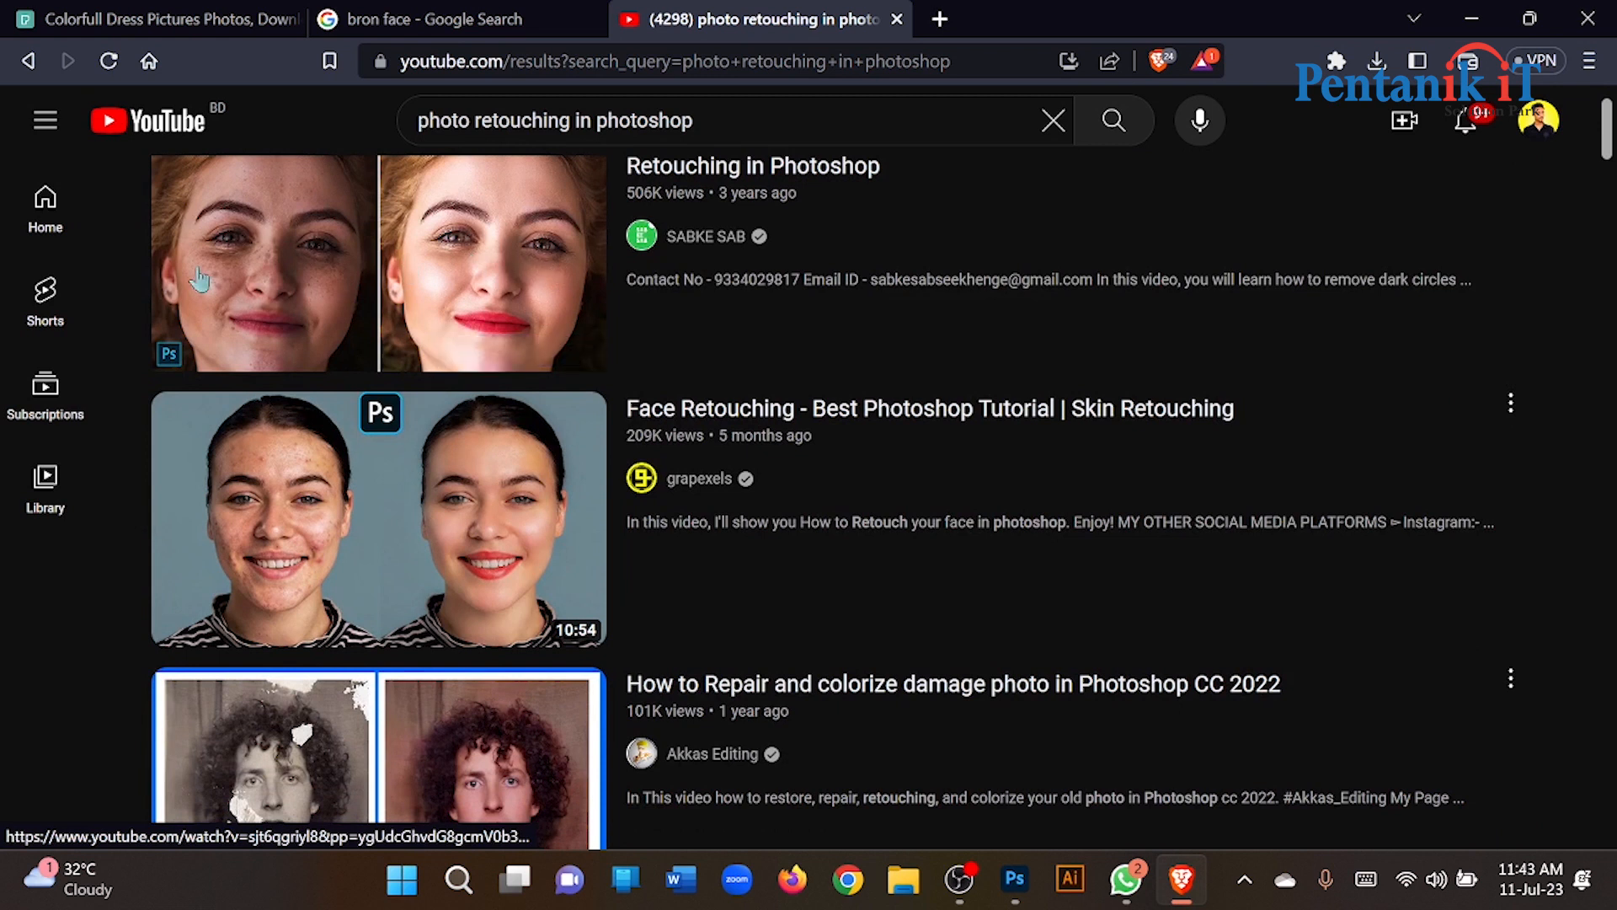
pyautogui.scroll(-2, 548, 277)
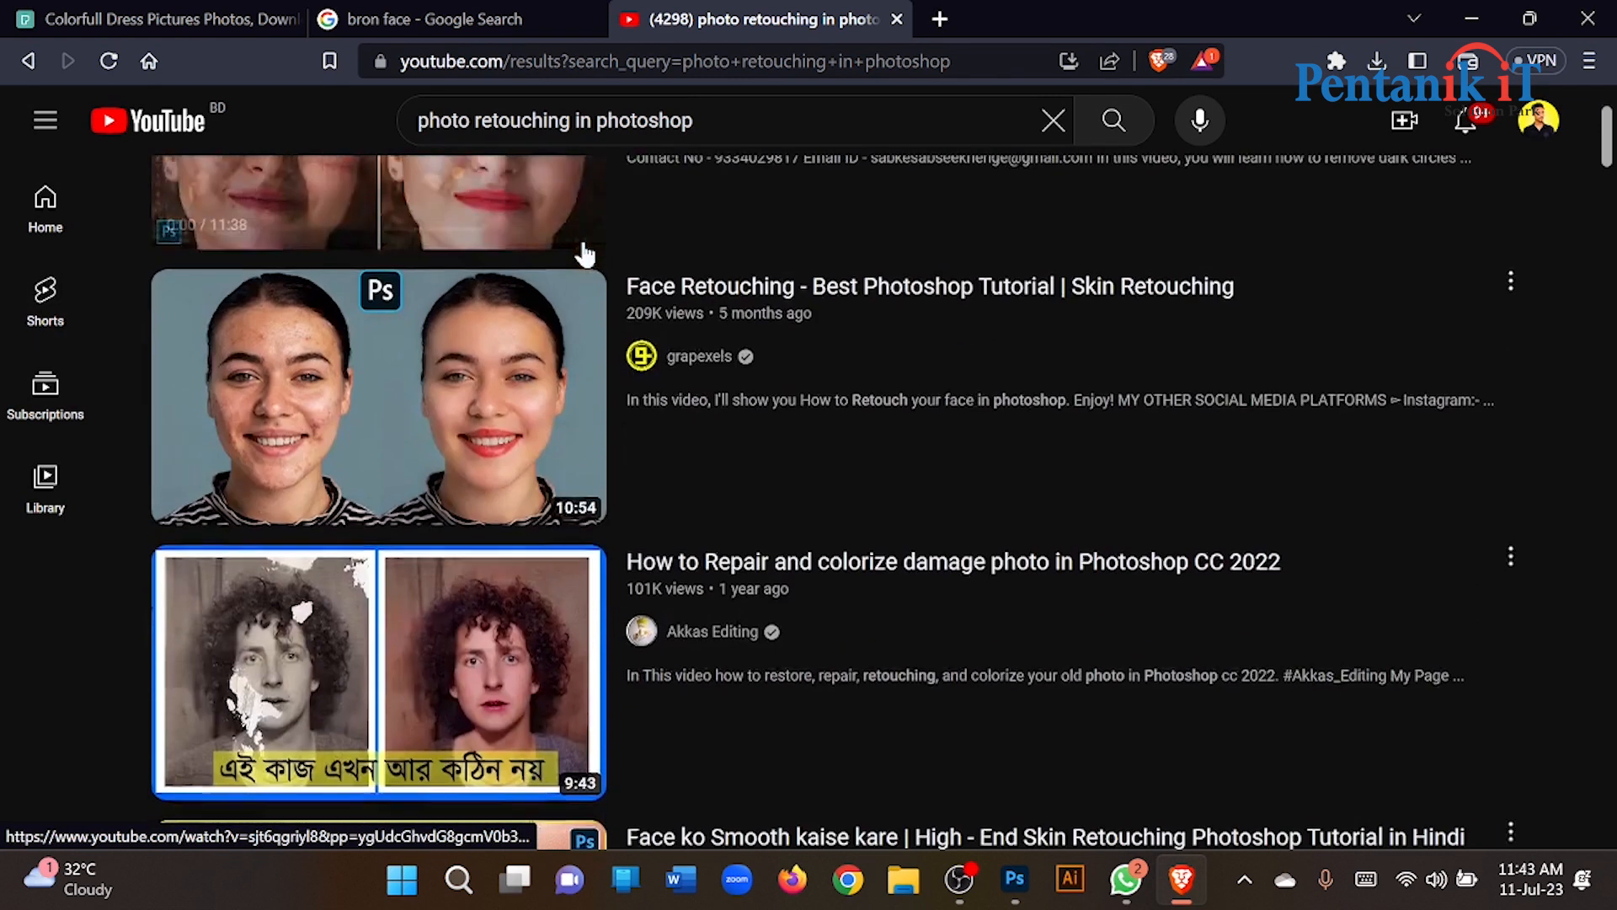
pyautogui.scroll(-5, 564, 412)
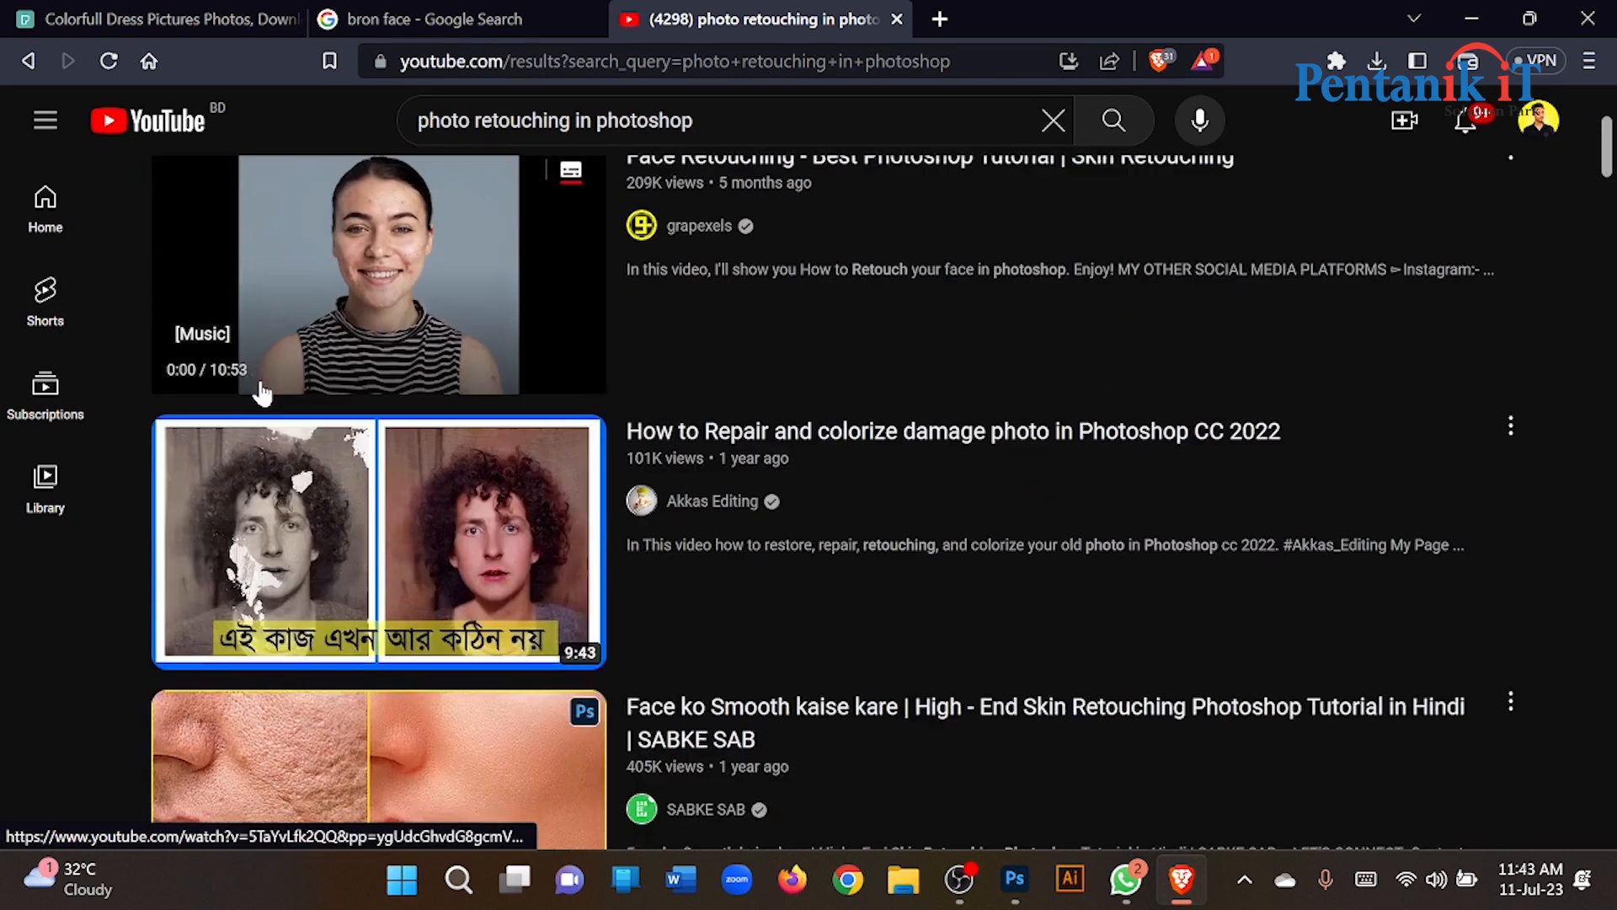
pyautogui.scroll(-6, 565, 394)
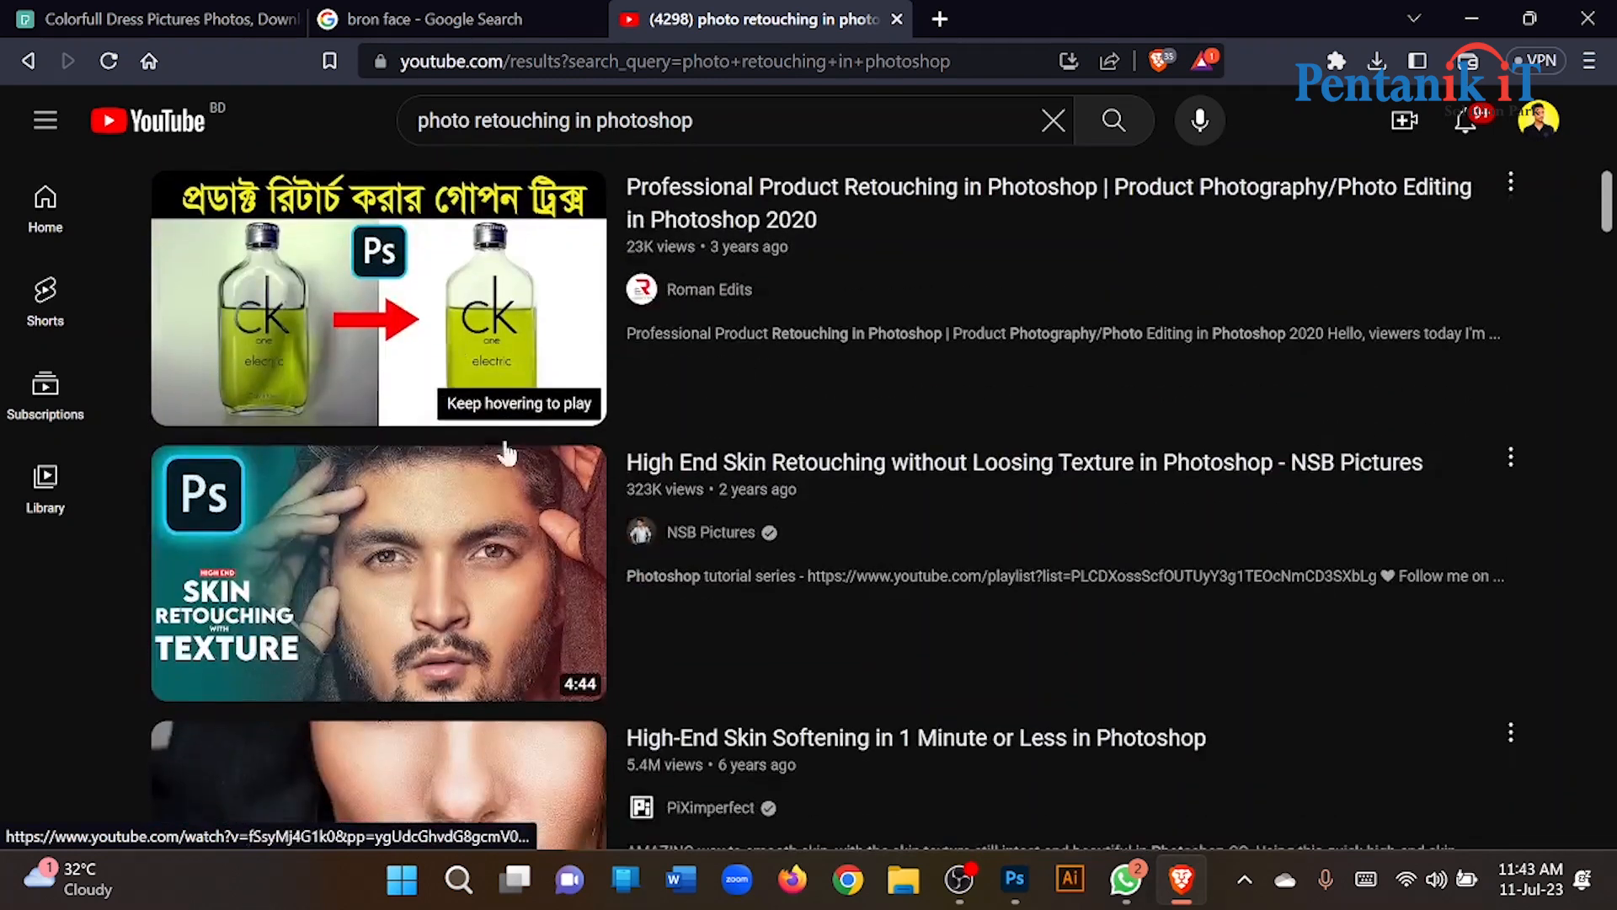
pyautogui.scroll(-5, 447, 296)
pyautogui.scroll(3, 471, 328)
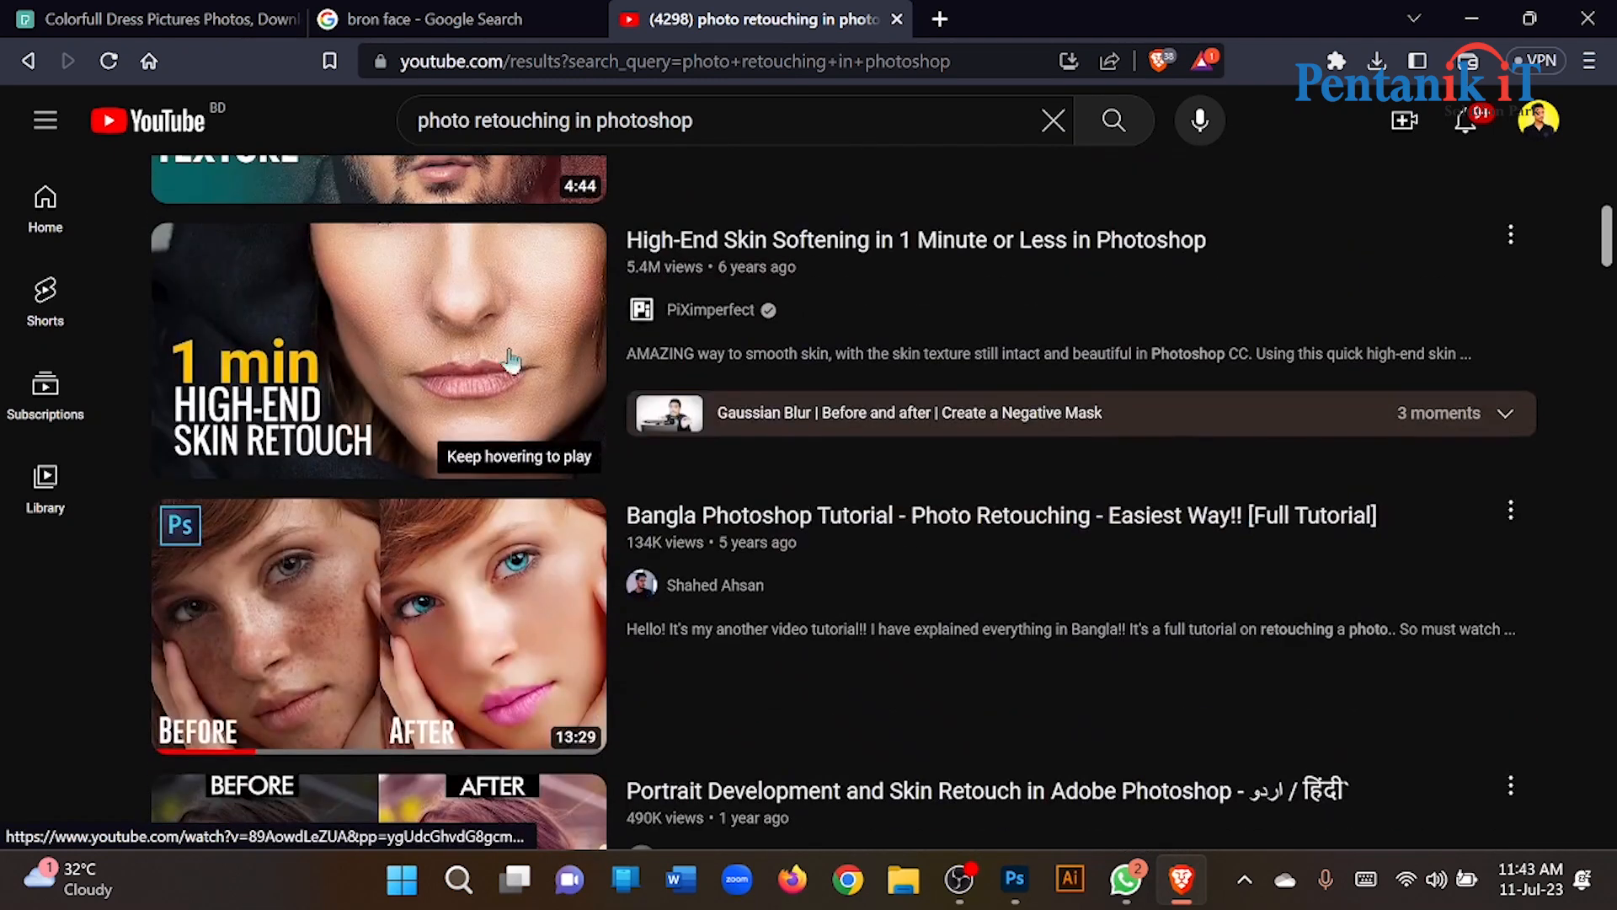
pyautogui.scroll(-3, 491, 352)
pyautogui.scroll(-8, 670, 325)
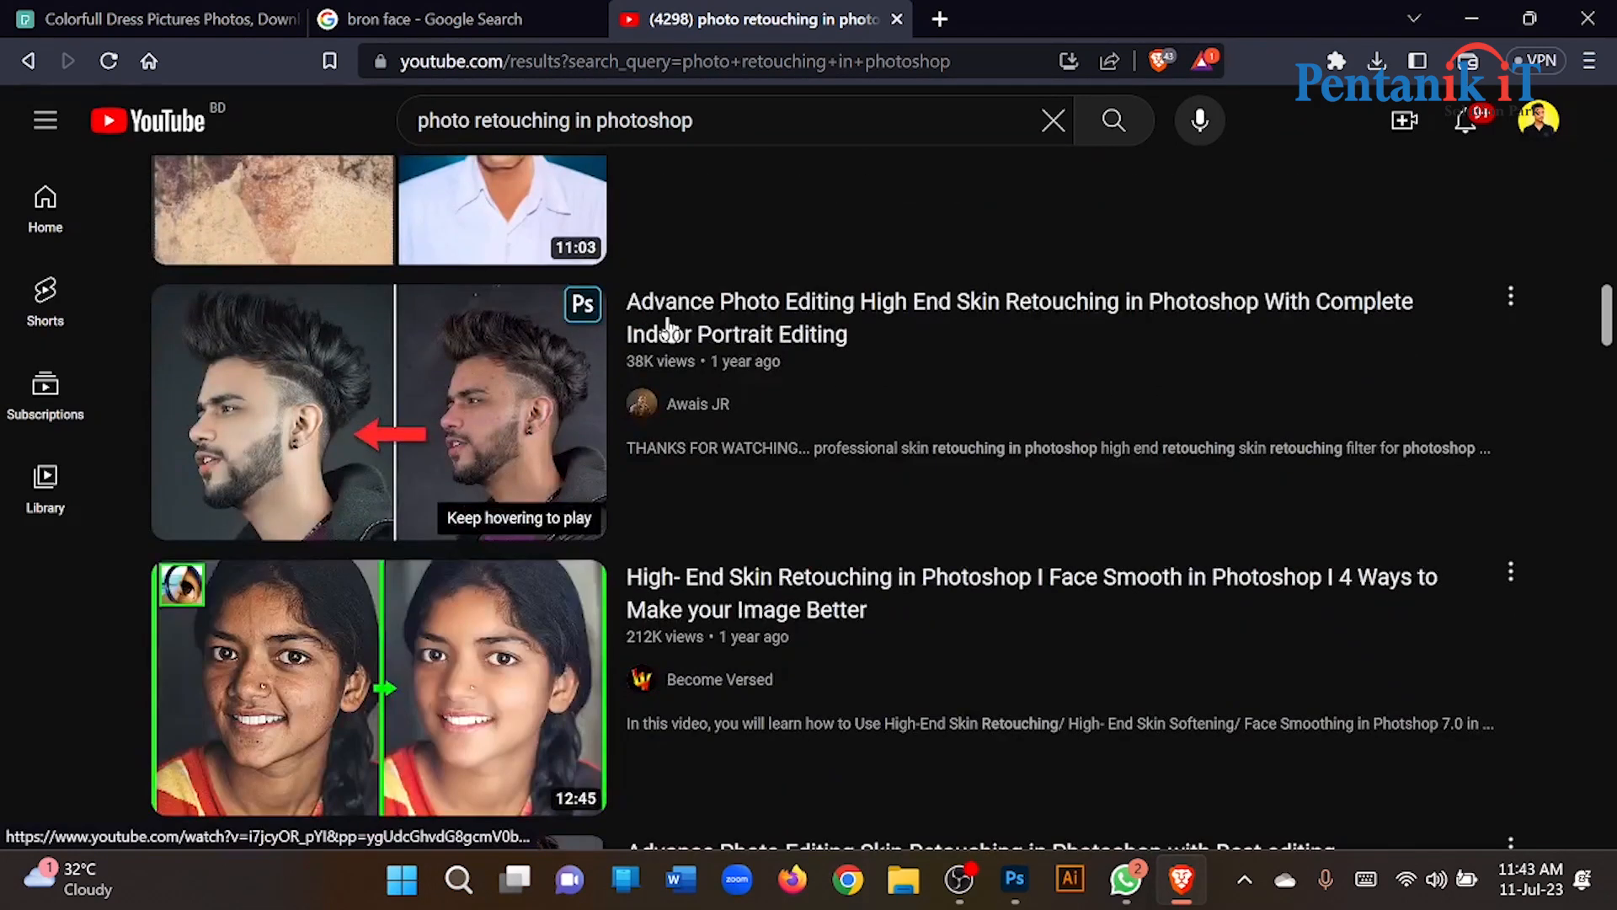
pyautogui.scroll(2, 605, 337)
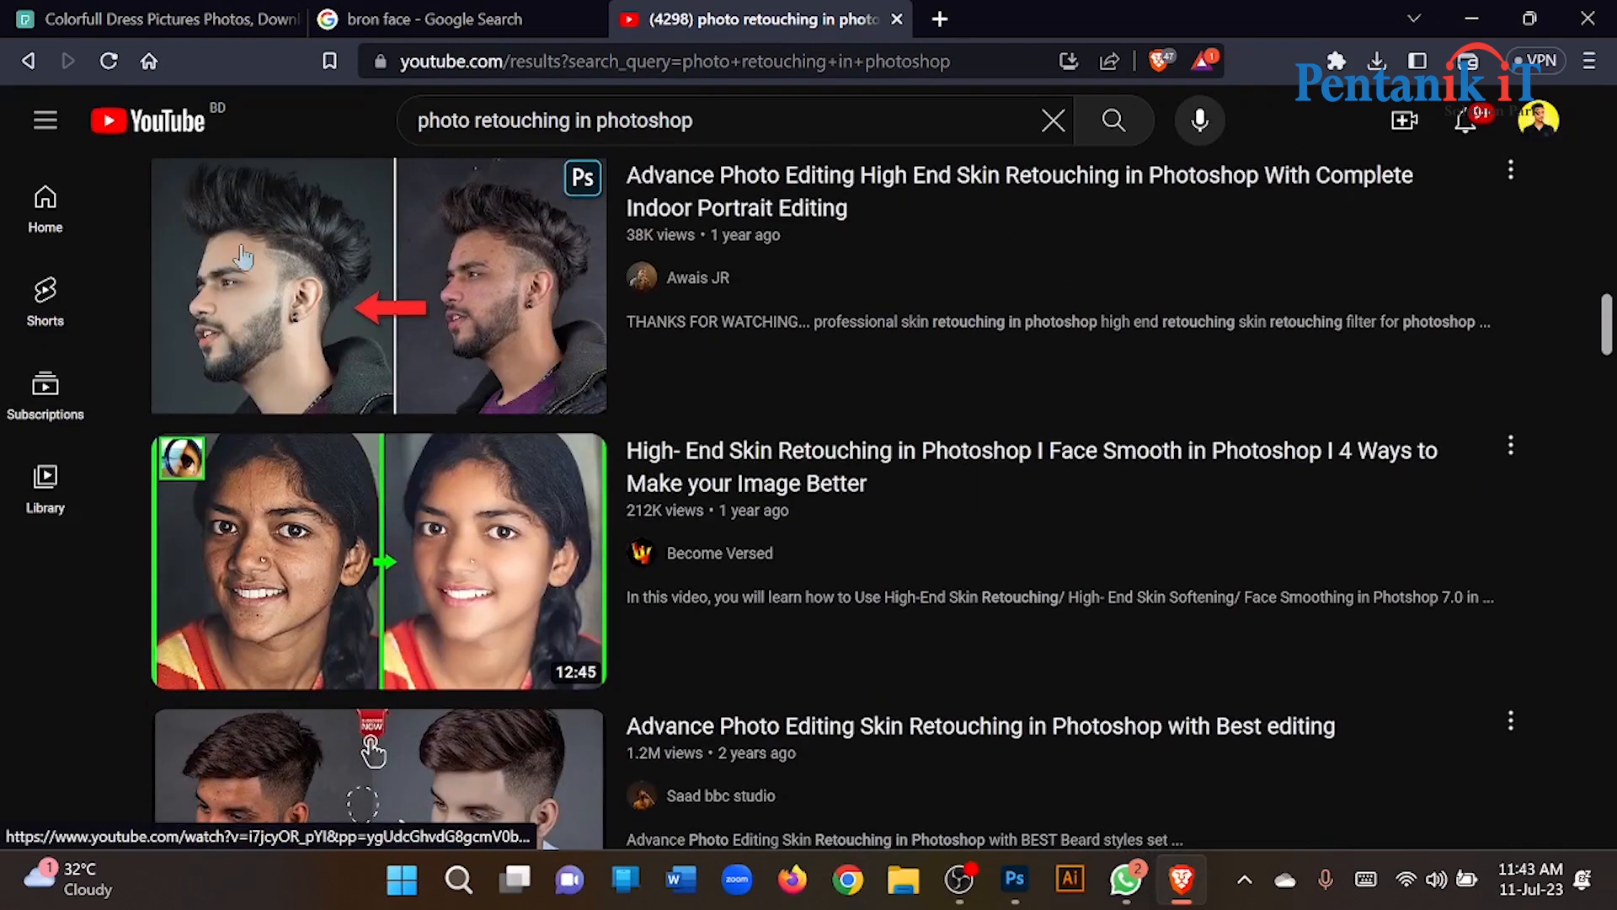
pyautogui.scroll(-5, 59, 394)
pyautogui.scroll(-2, 55, 390)
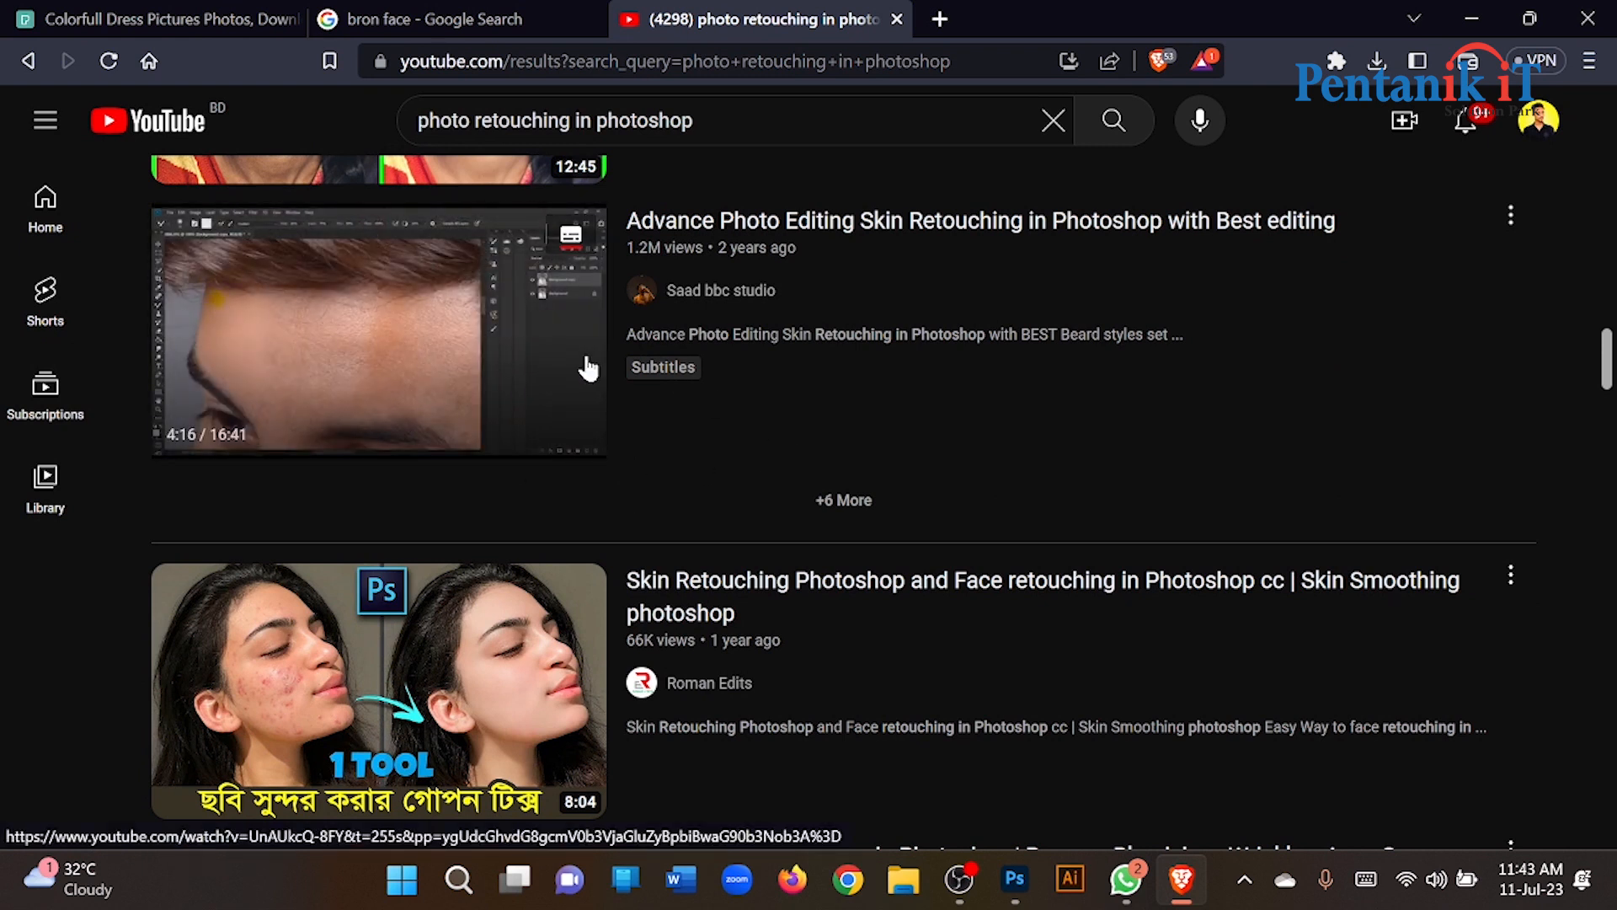
pyautogui.click(1015, 878)
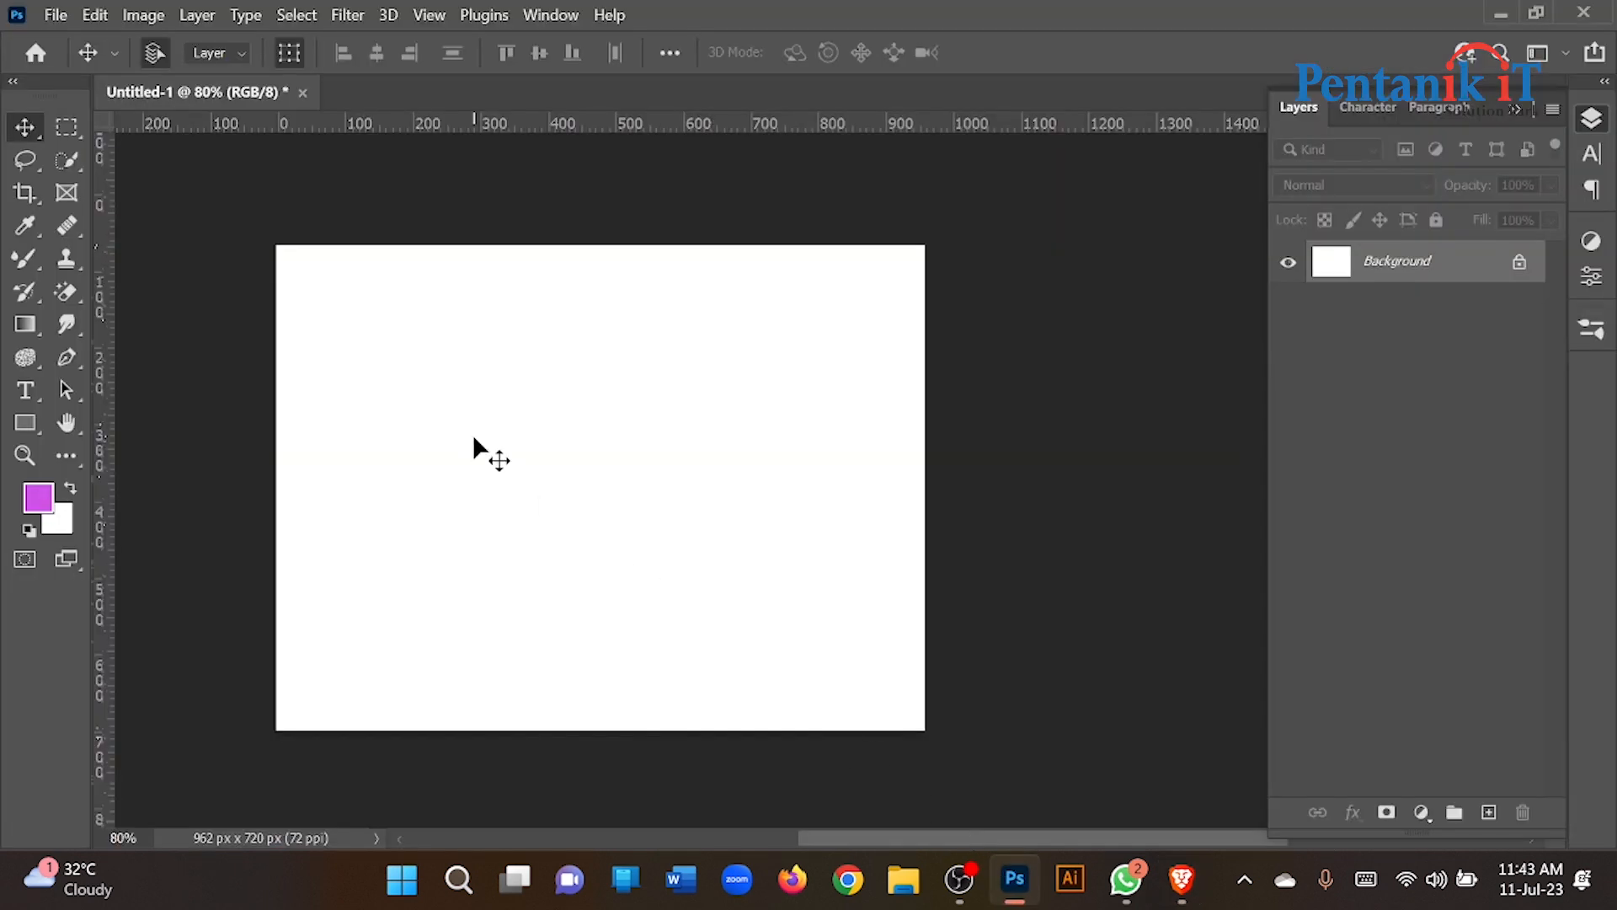
pyautogui.hscroll(2, 474, 438)
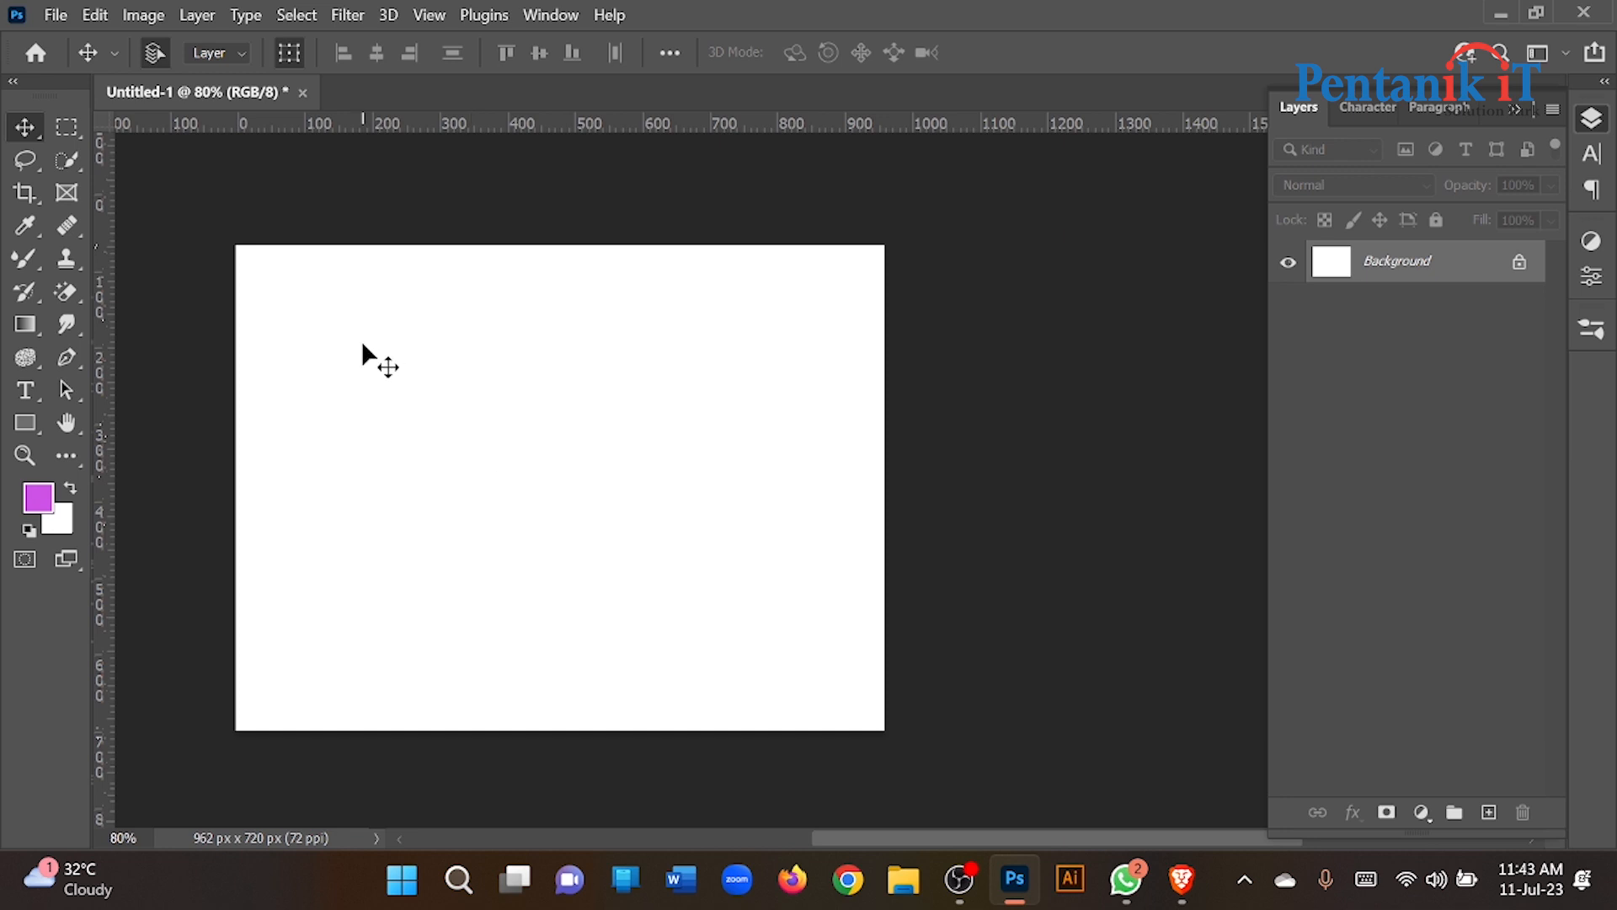
pyautogui.press('space')
pyautogui.moveTo(346, 361); pyautogui.dragTo(429, 345)
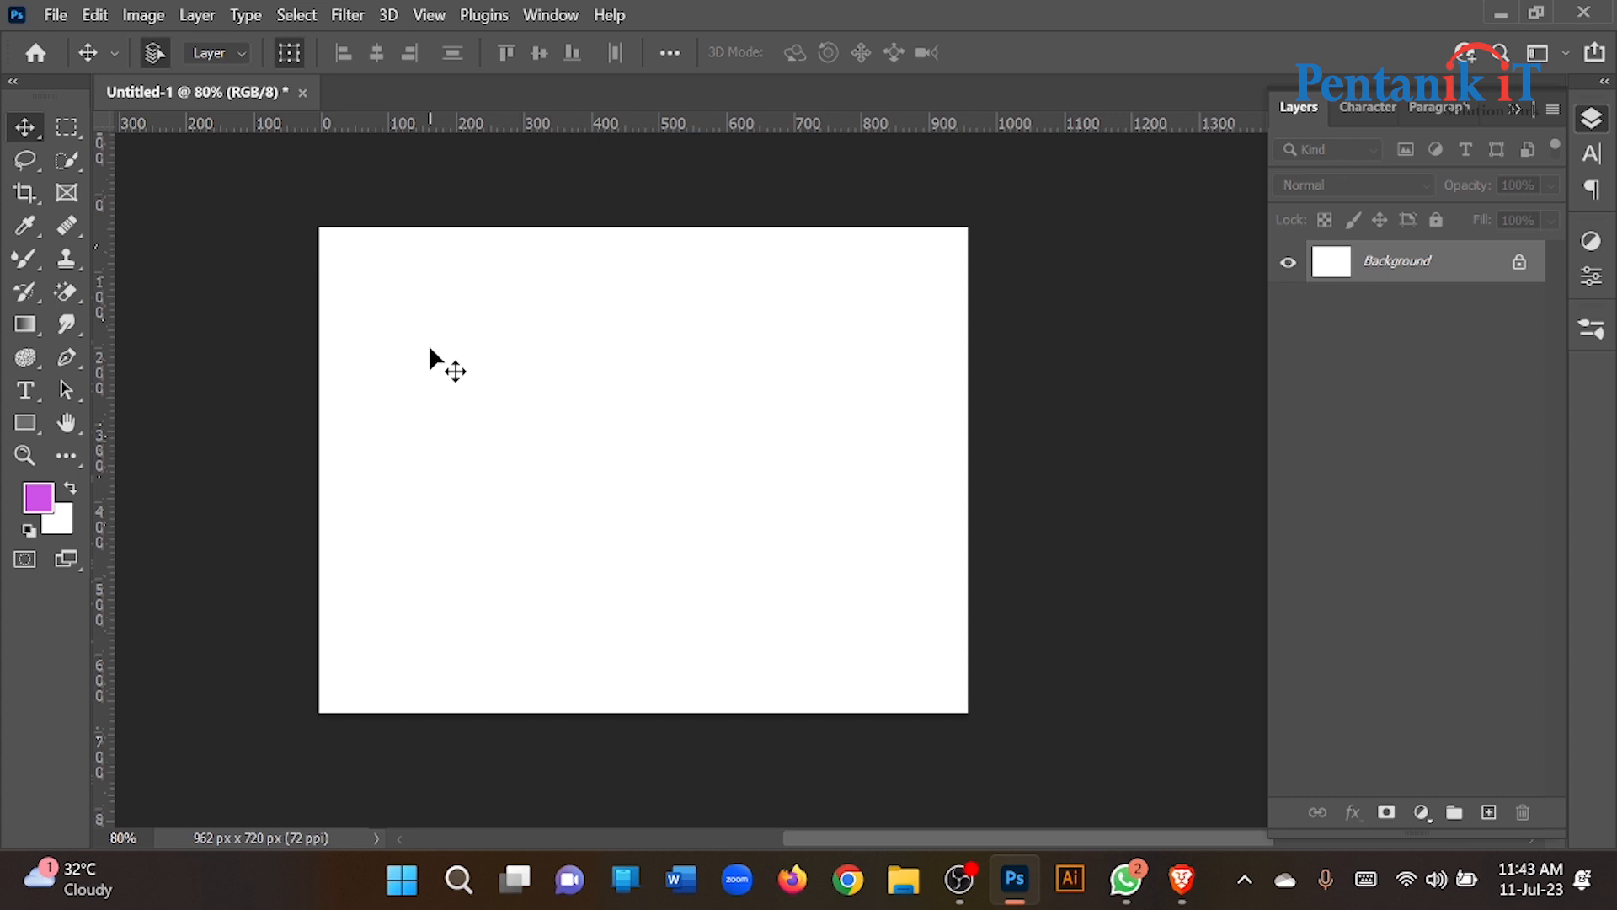
# Switch back to the Brave browser, search Google for "fiverr" in a new tab and open the Fiverr site.
pyautogui.click(1182, 879)
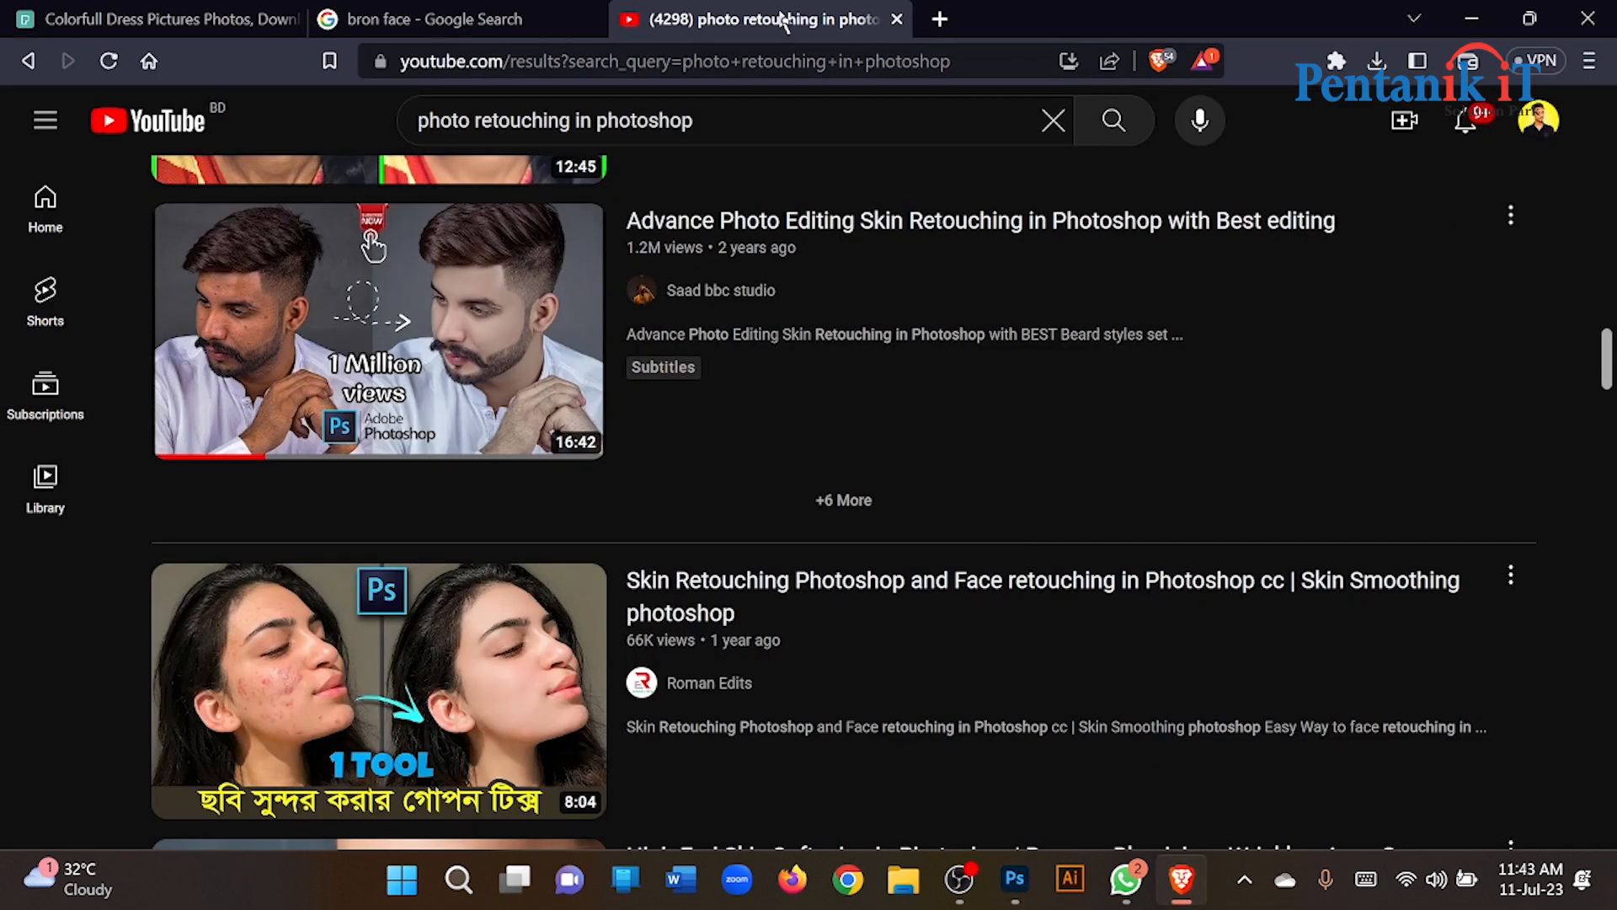
pyautogui.click(940, 19)
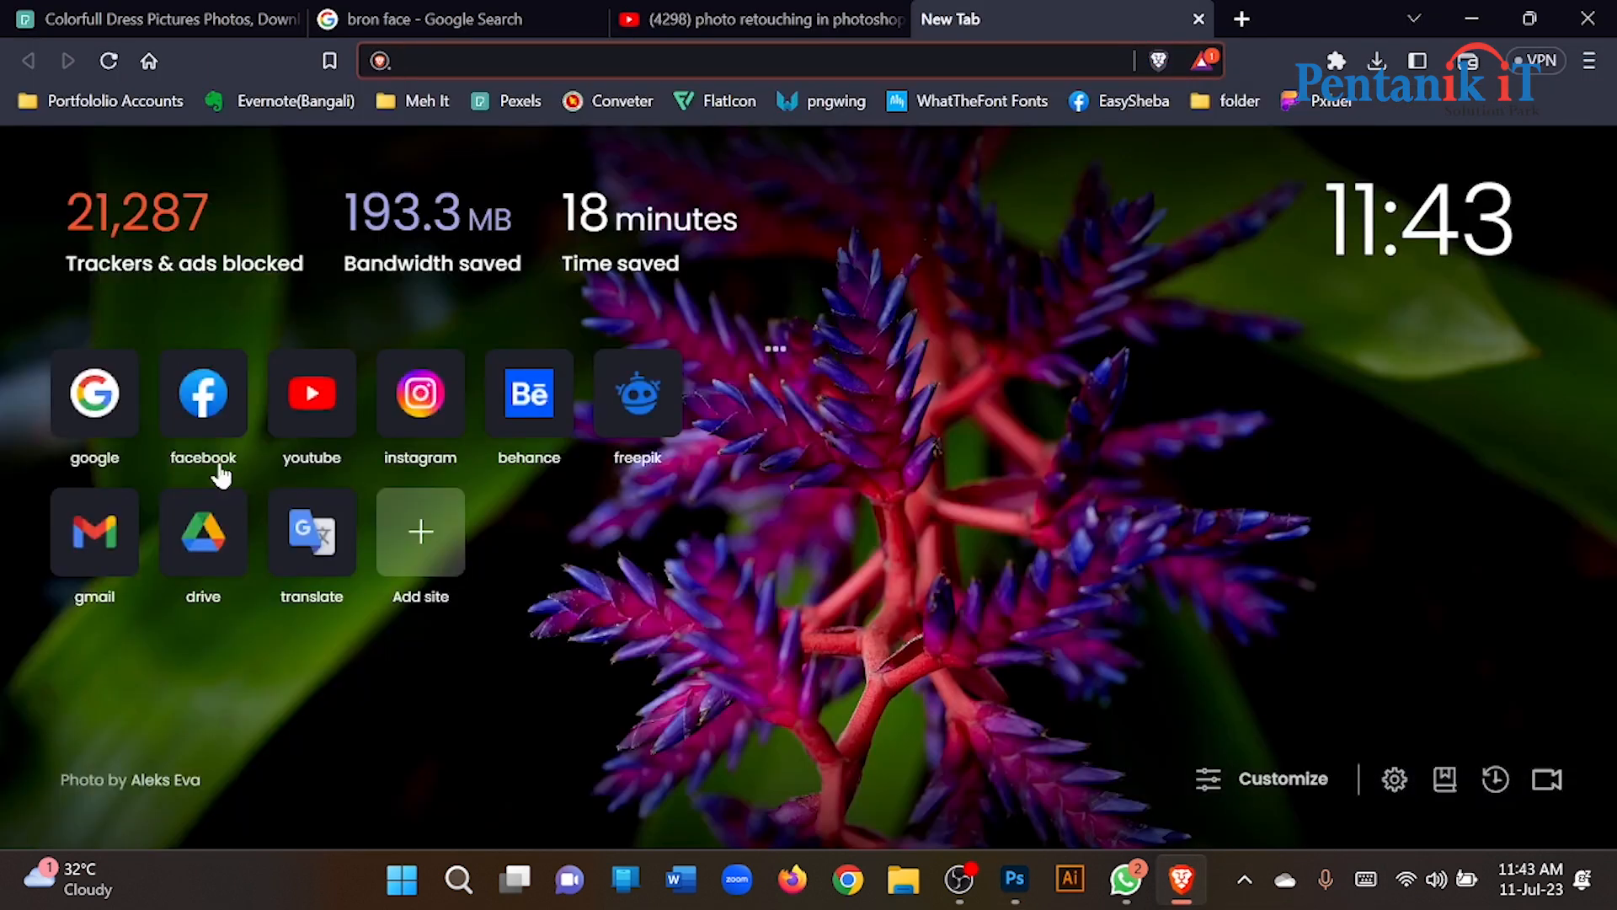
pyautogui.click(132, 428)
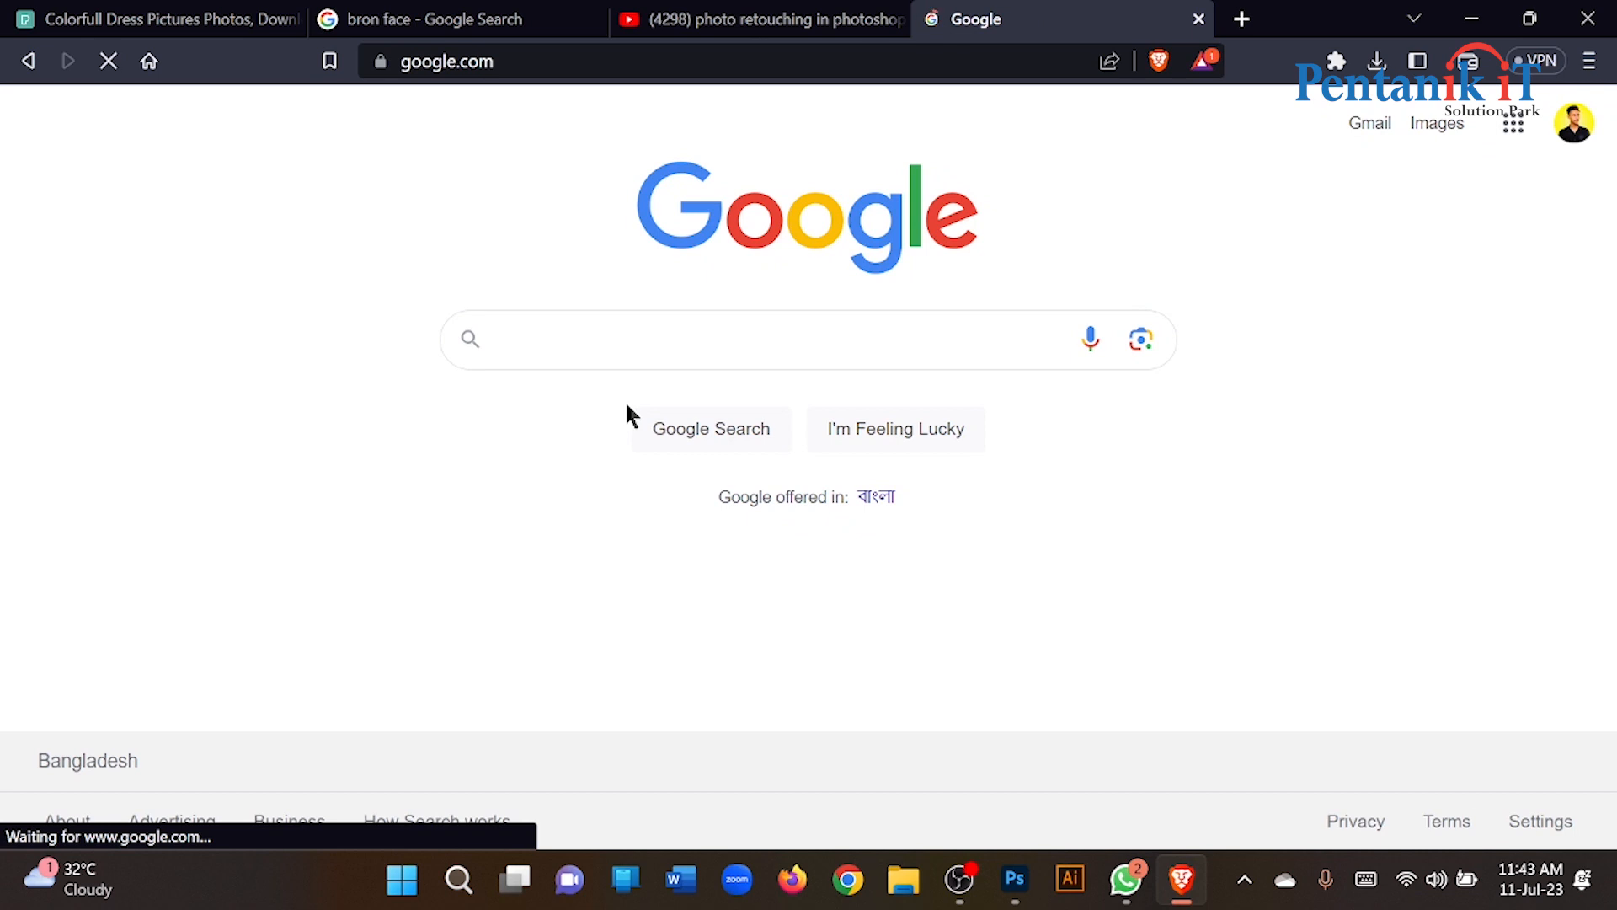
pyautogui.write('fiverr')
pyautogui.press('Return')
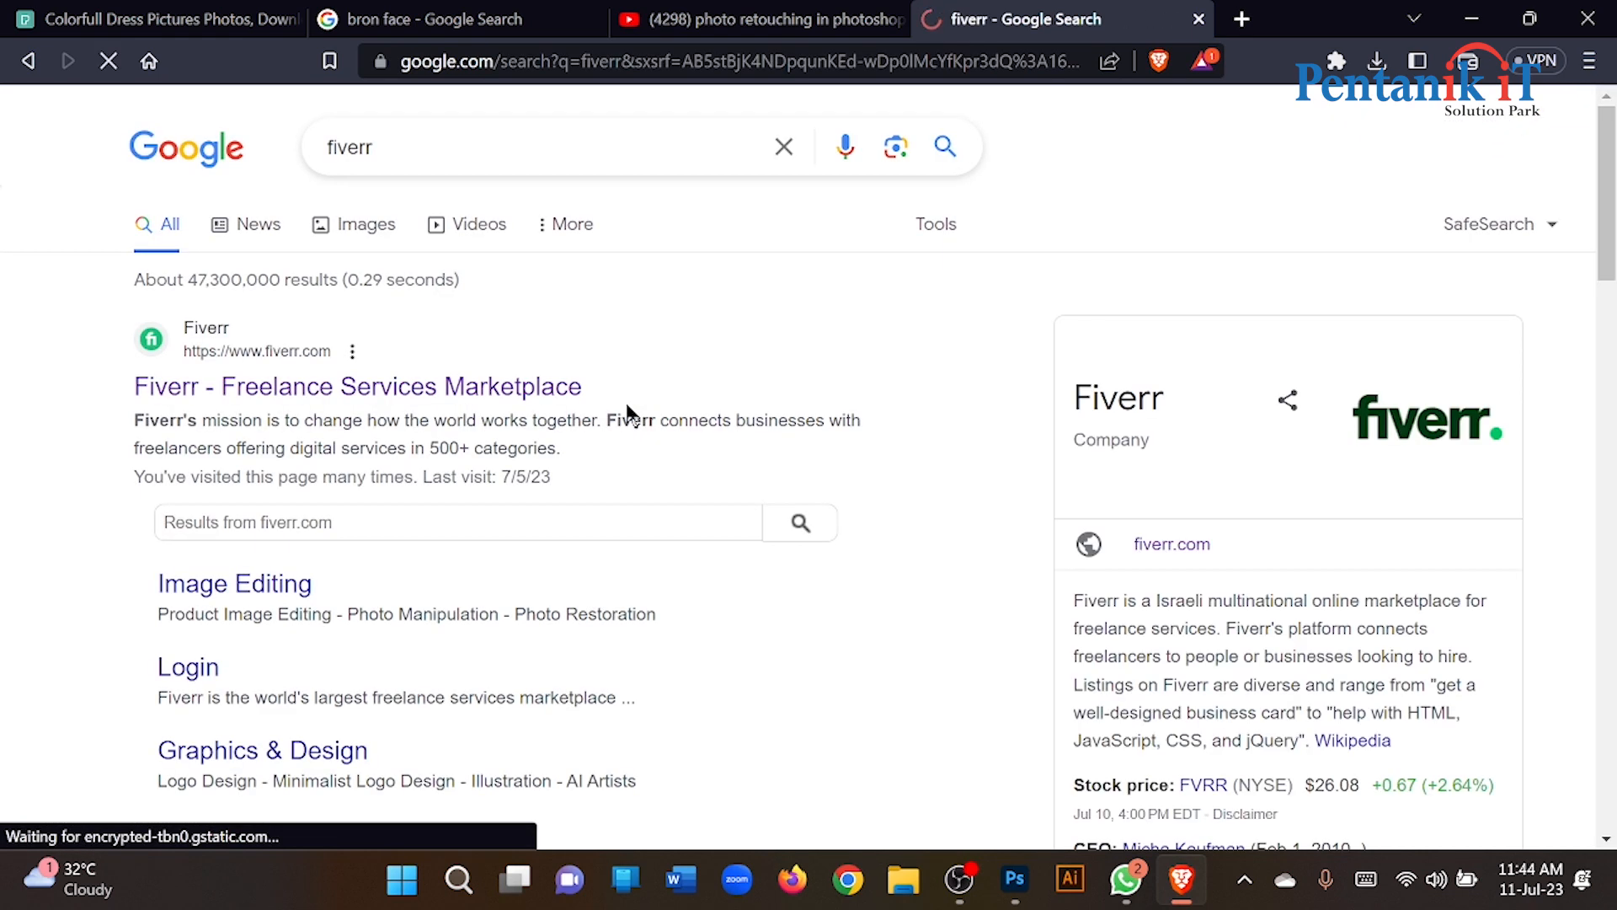
pyautogui.click(336, 396)
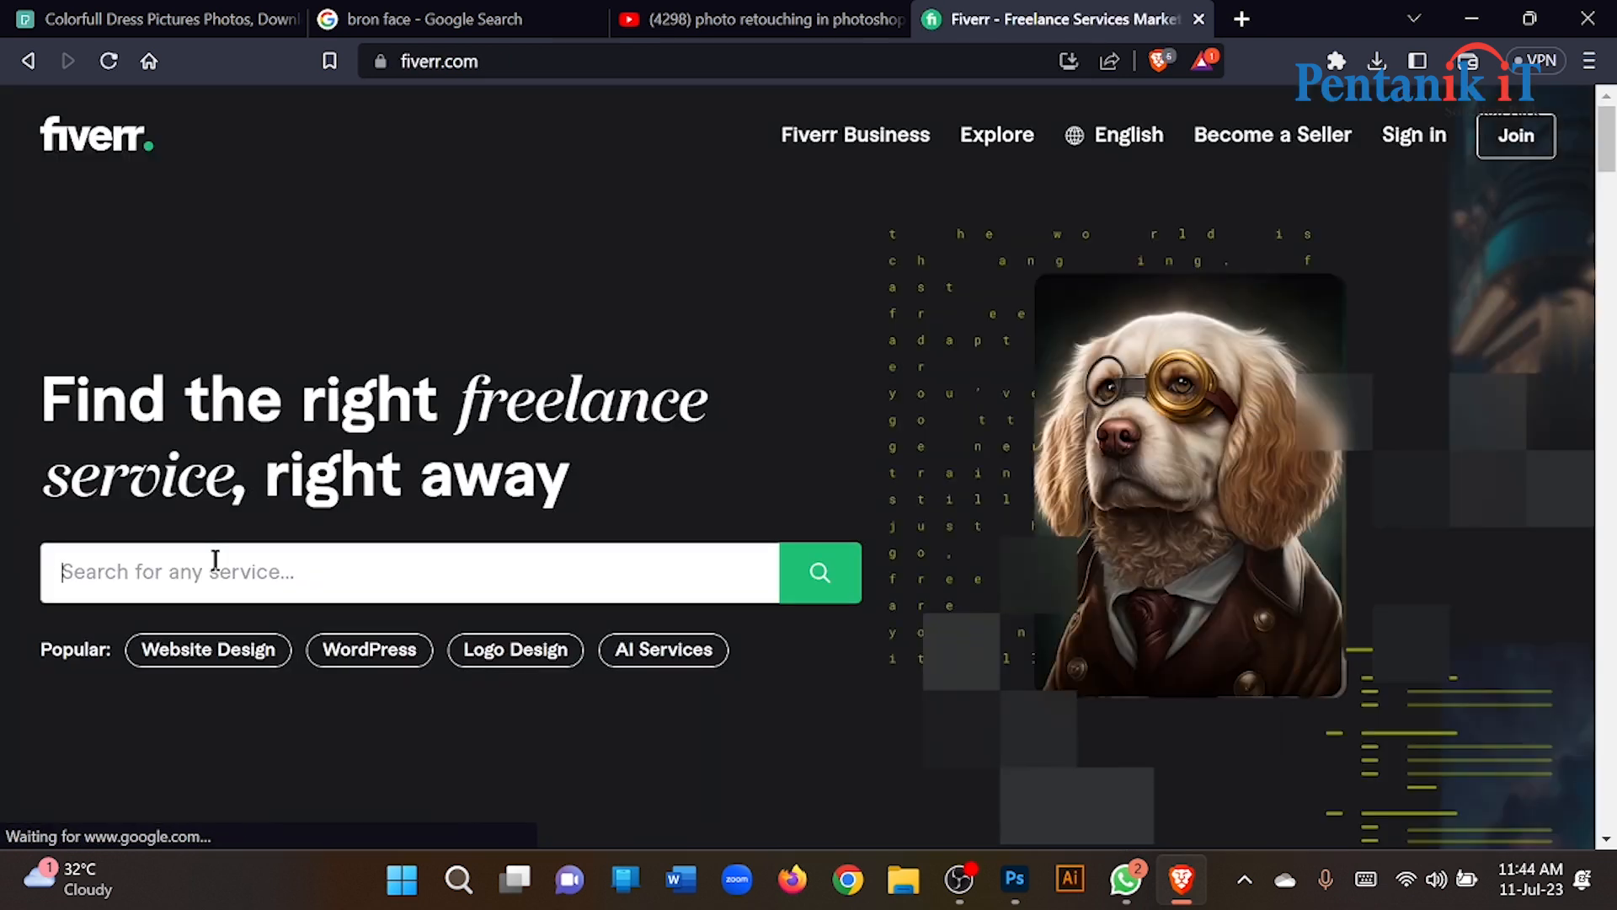
# Search Fiverr for "photo retouching" services.
pyautogui.write('photo')
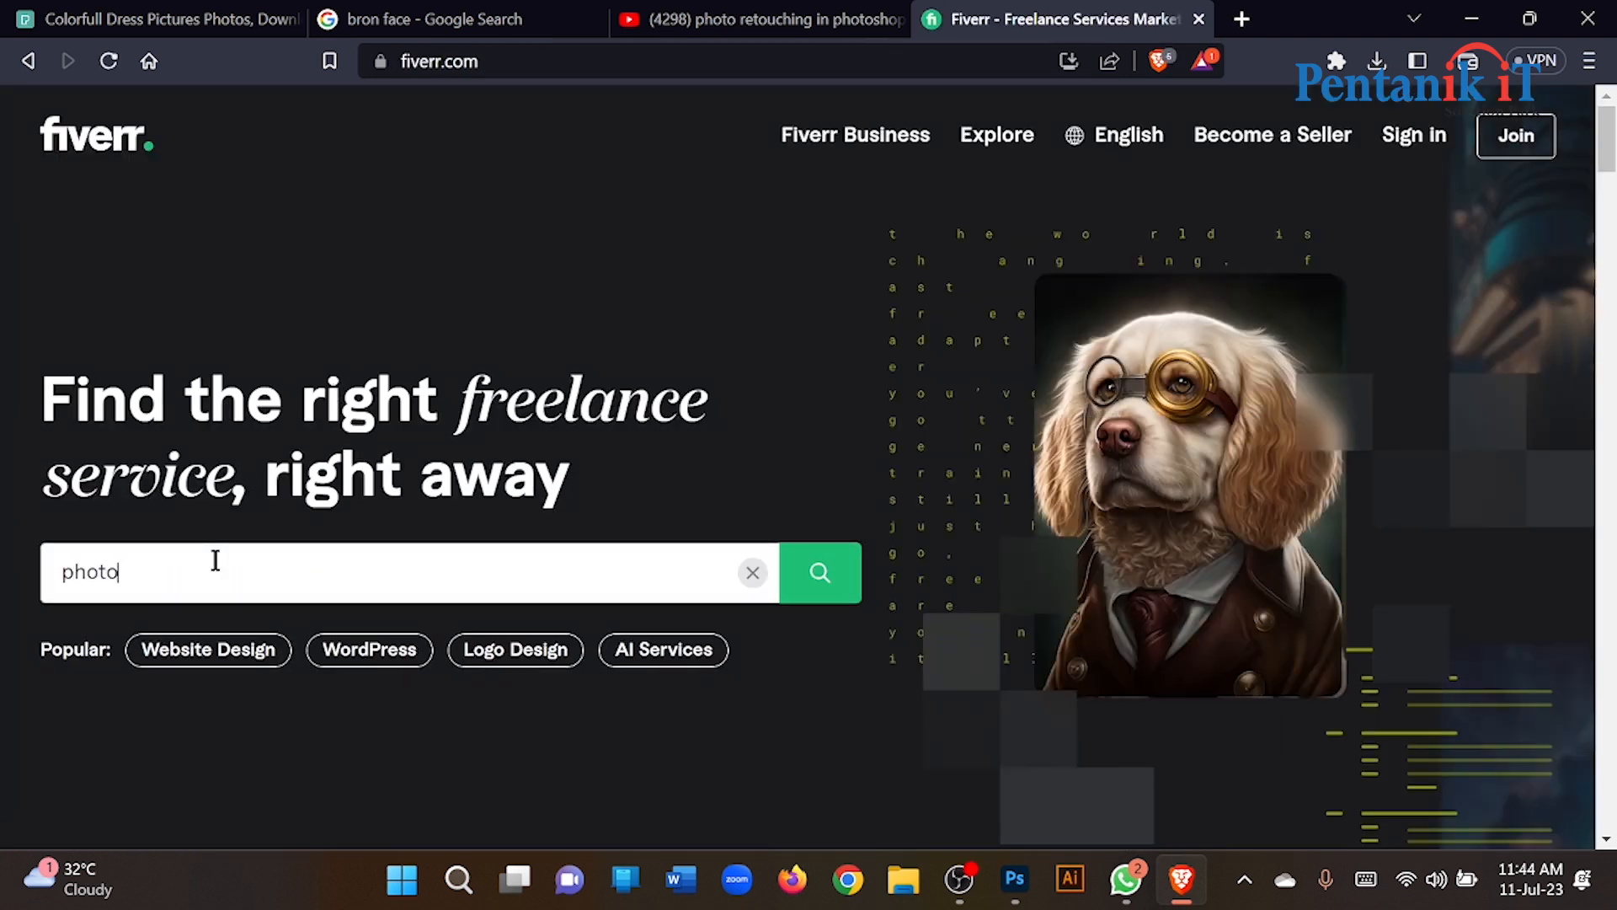
pyautogui.write(' reto')
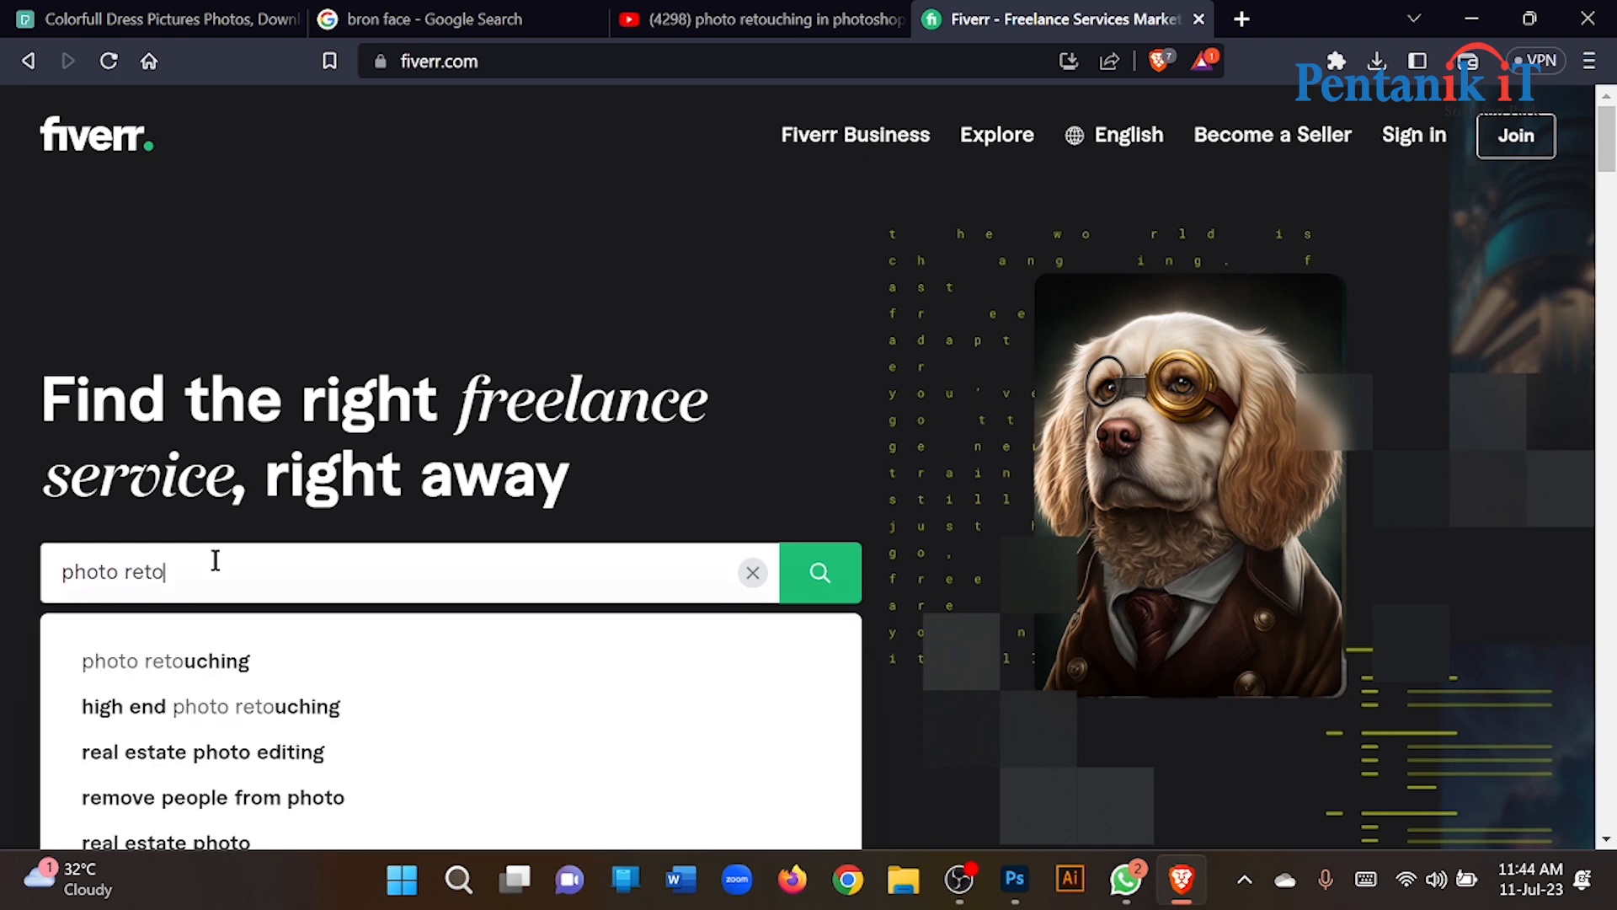
pyautogui.write('uchn')
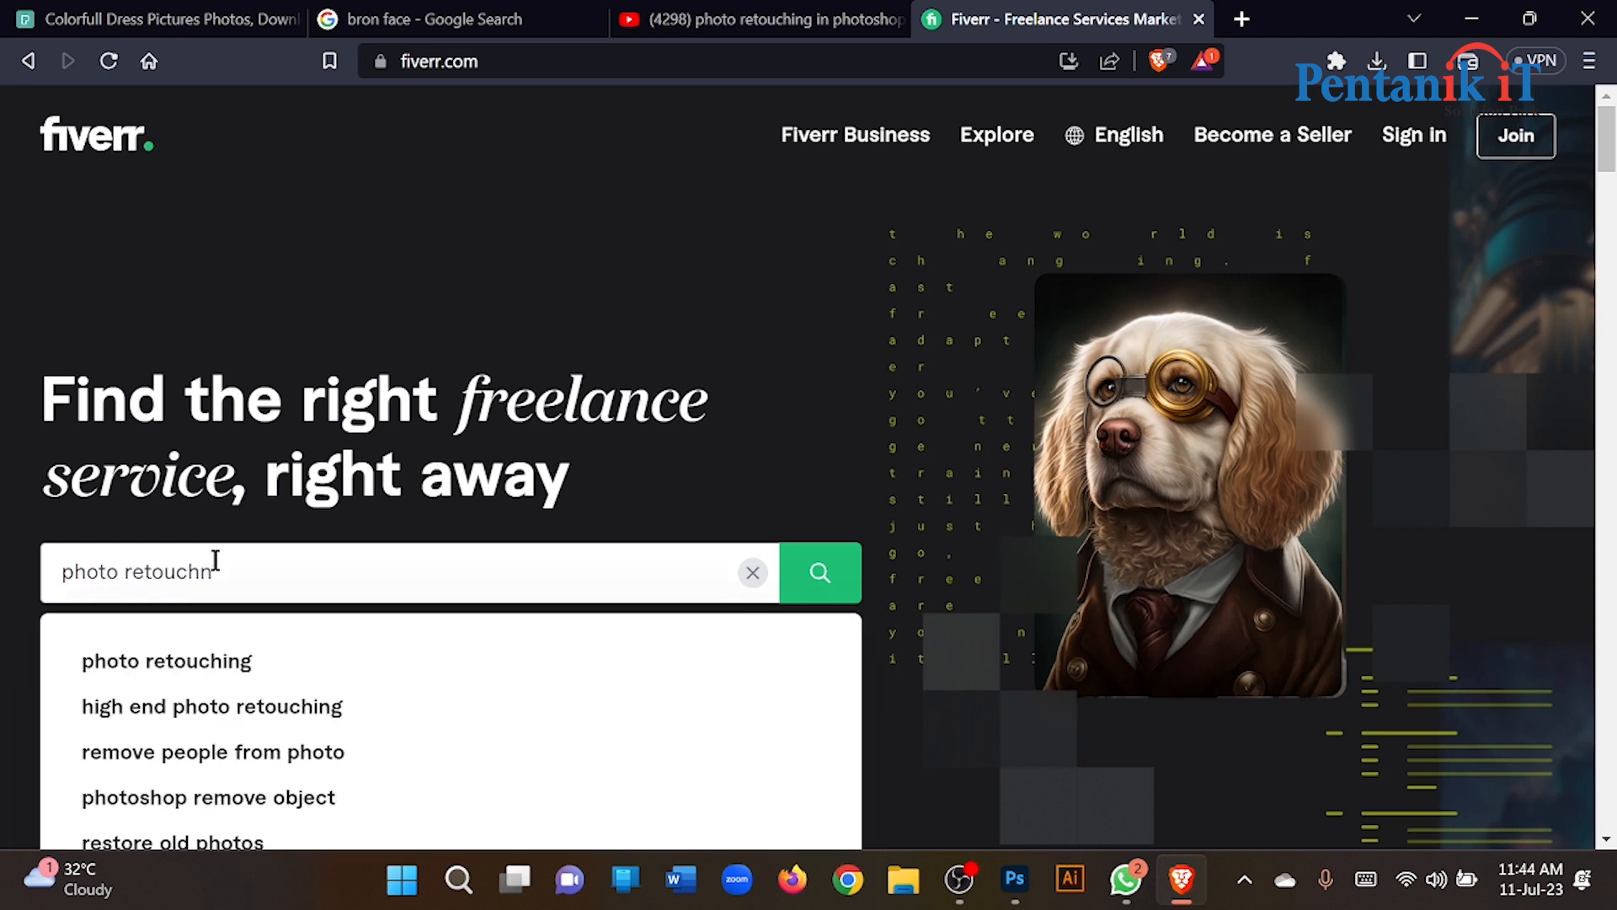
pyautogui.press('BackSpace')
pyautogui.click(164, 666)
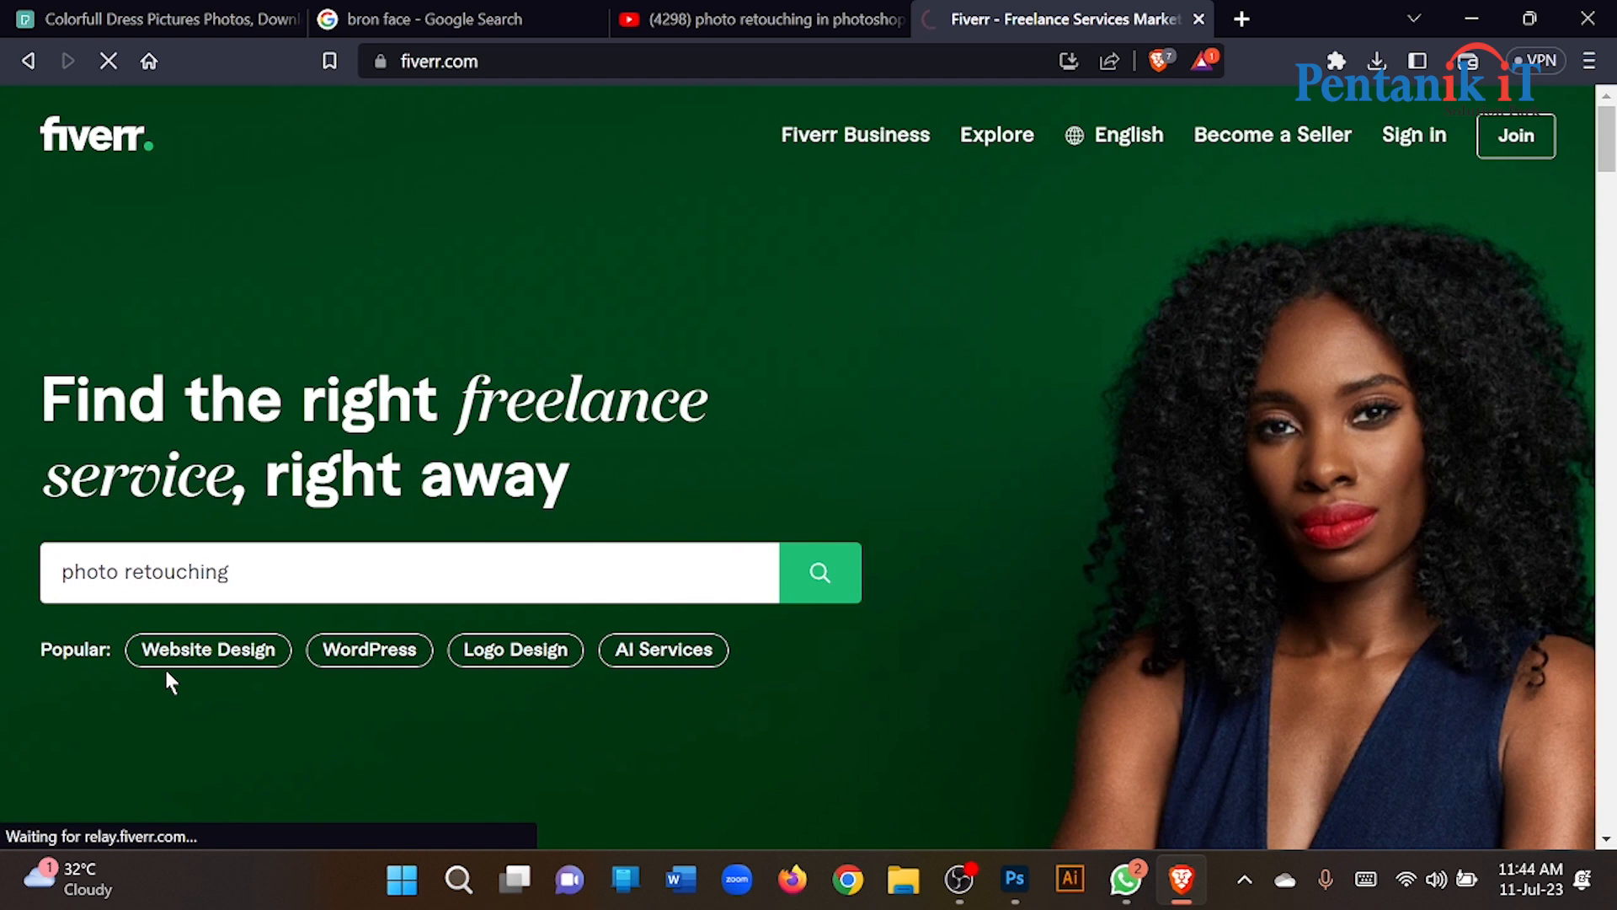
# Examine the photo retouching gigs on Fiverr, including their sample images, ratings and starting prices.
pyautogui.scroll(-5, 118, 678)
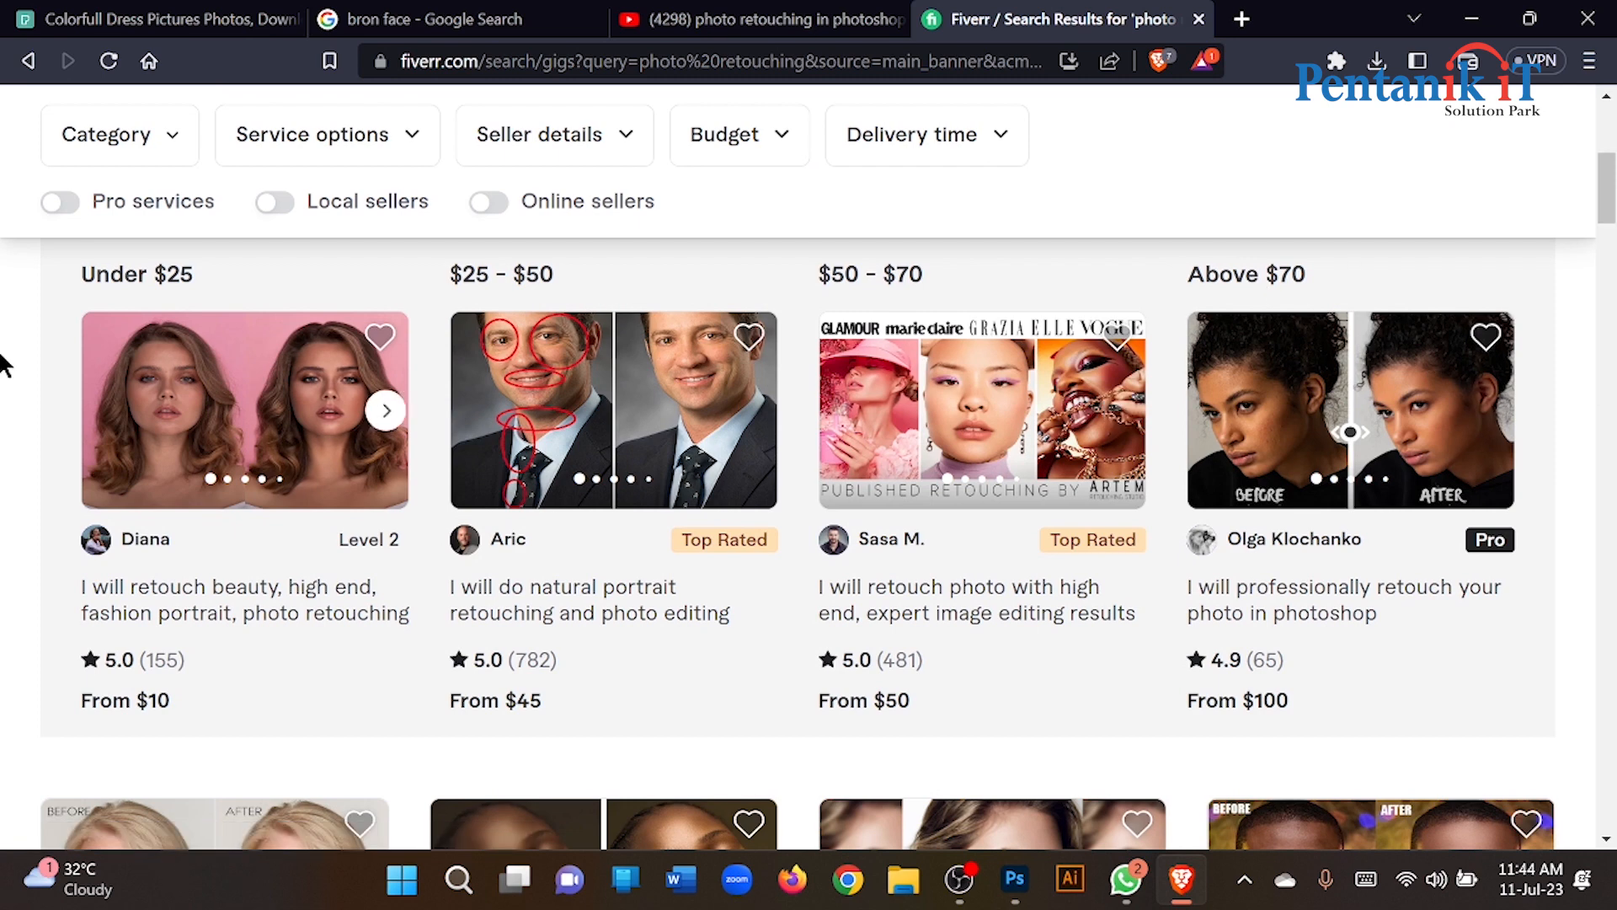
pyautogui.scroll(-5, 552, 440)
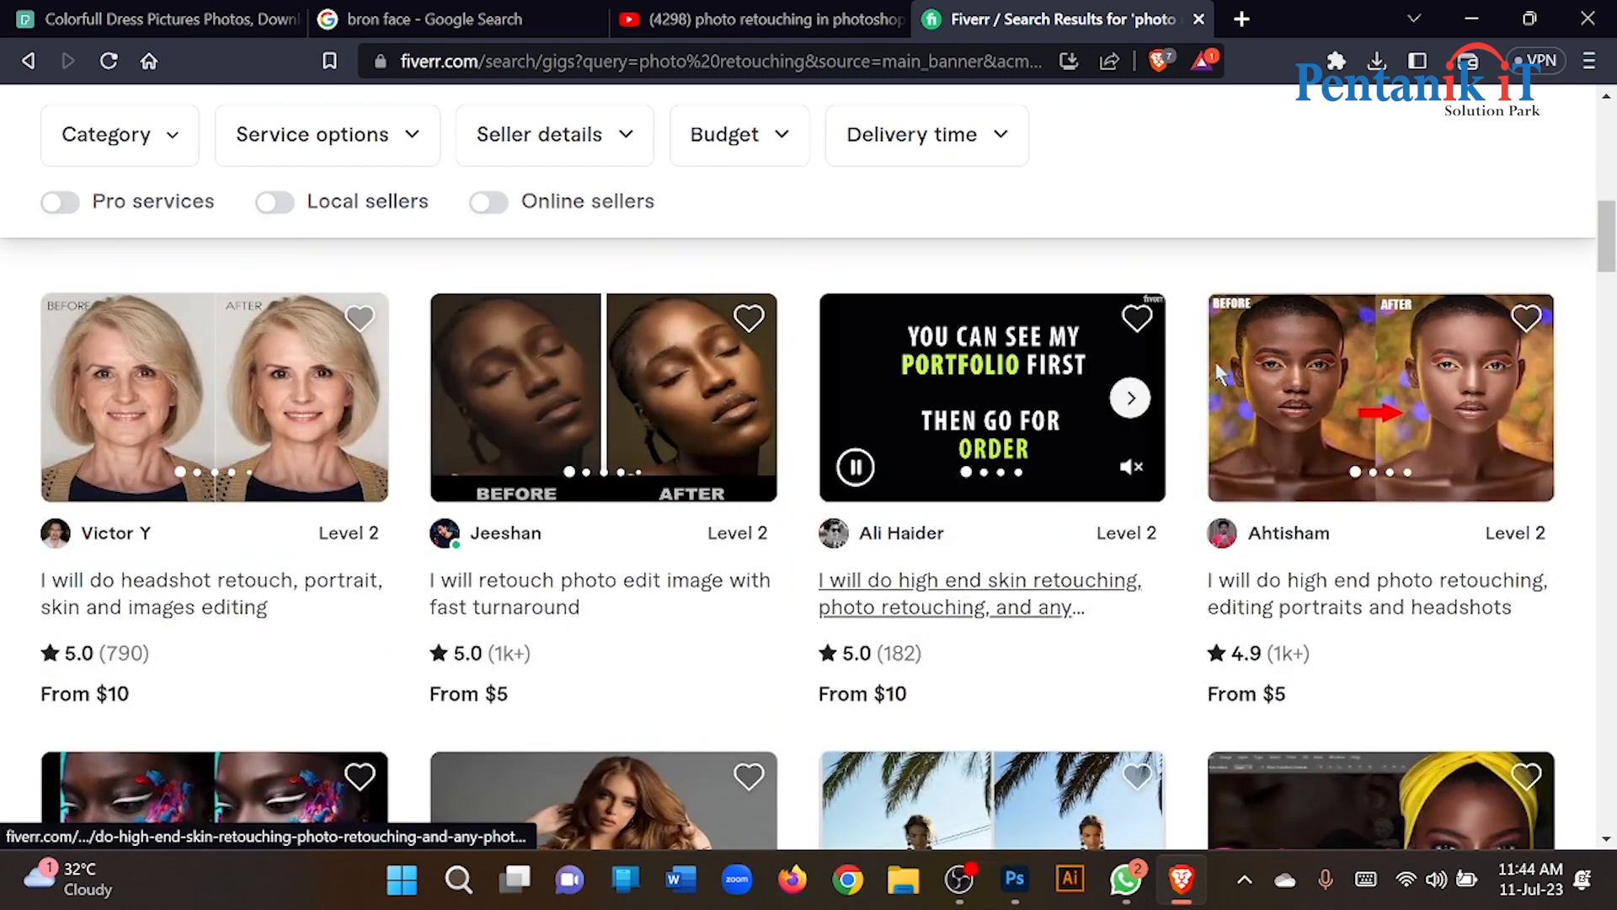
pyautogui.scroll(-5, 17, 405)
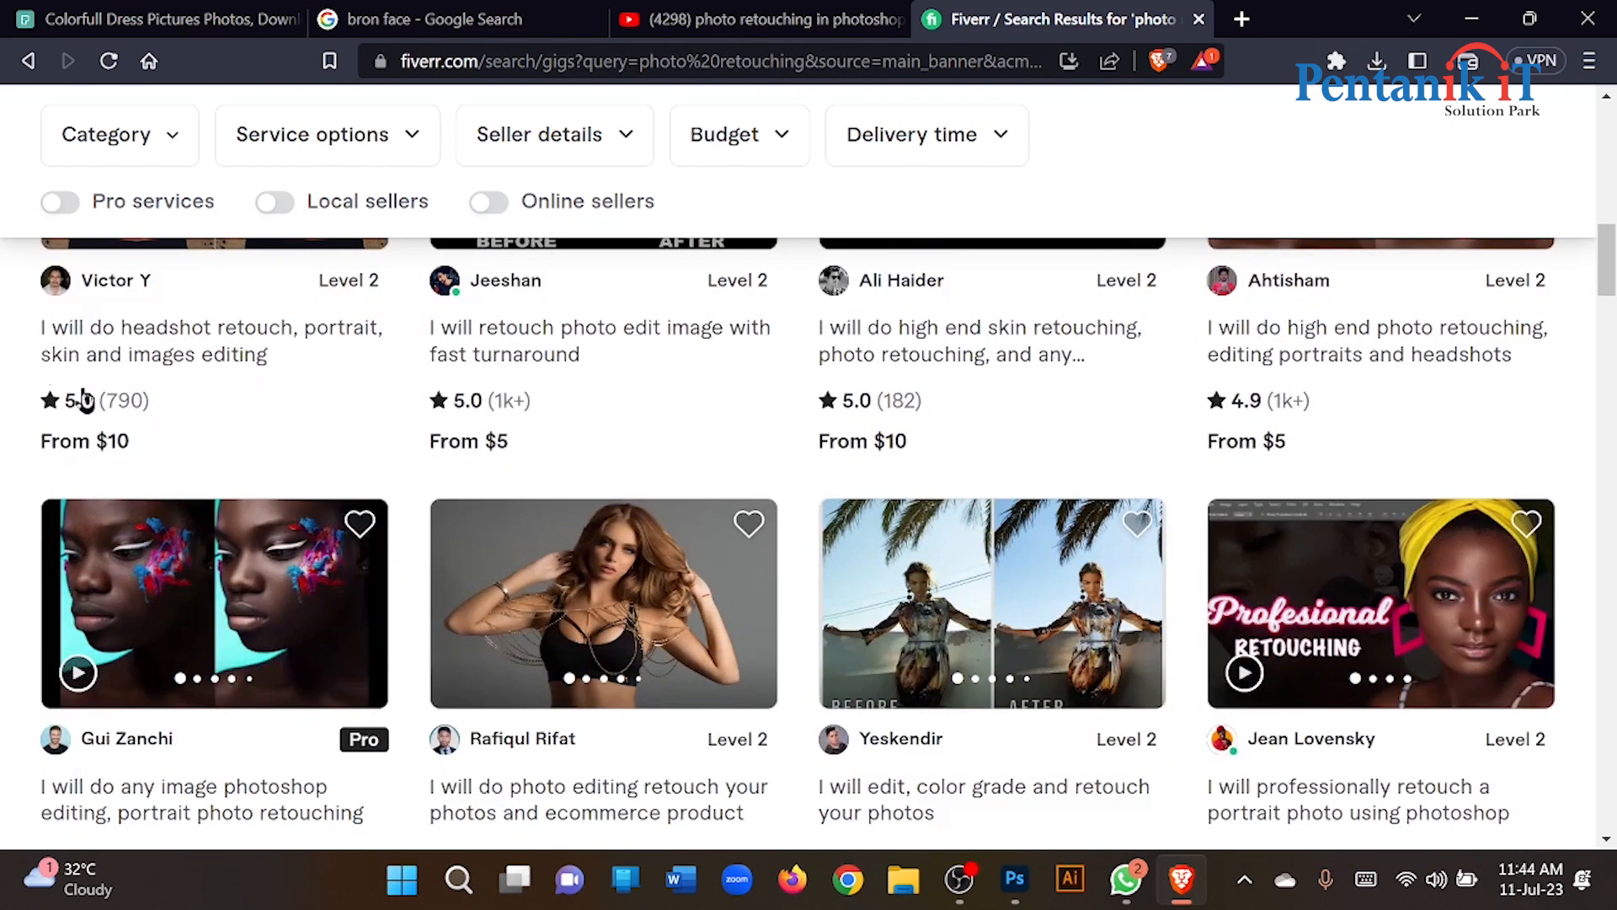
pyautogui.scroll(-3, 4, 700)
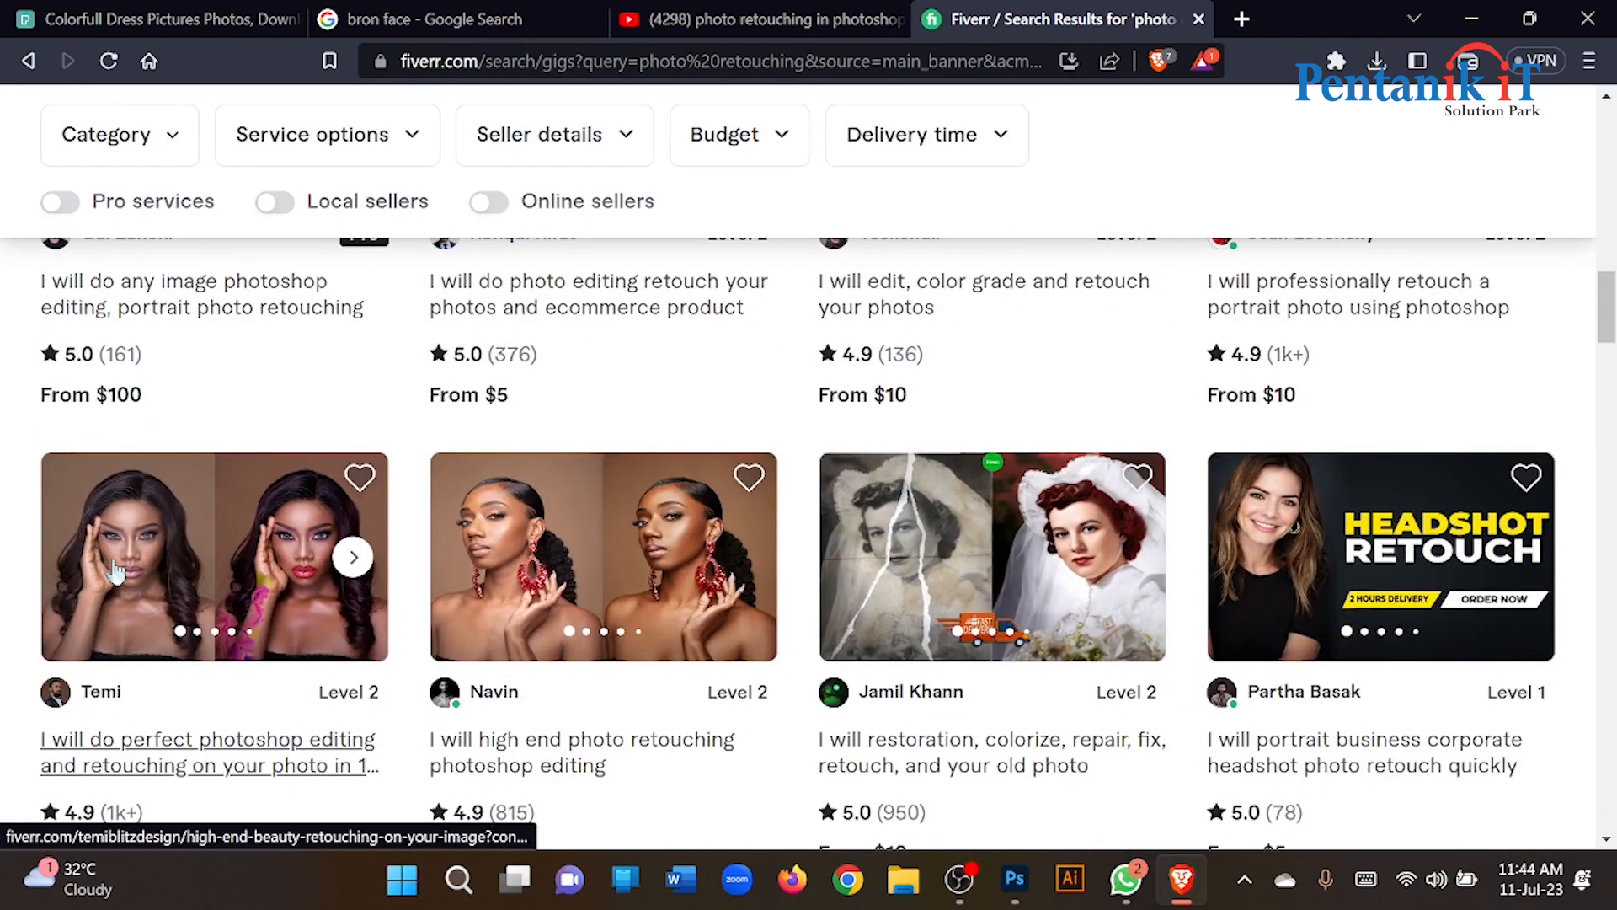
pyautogui.scroll(9, 5, 572)
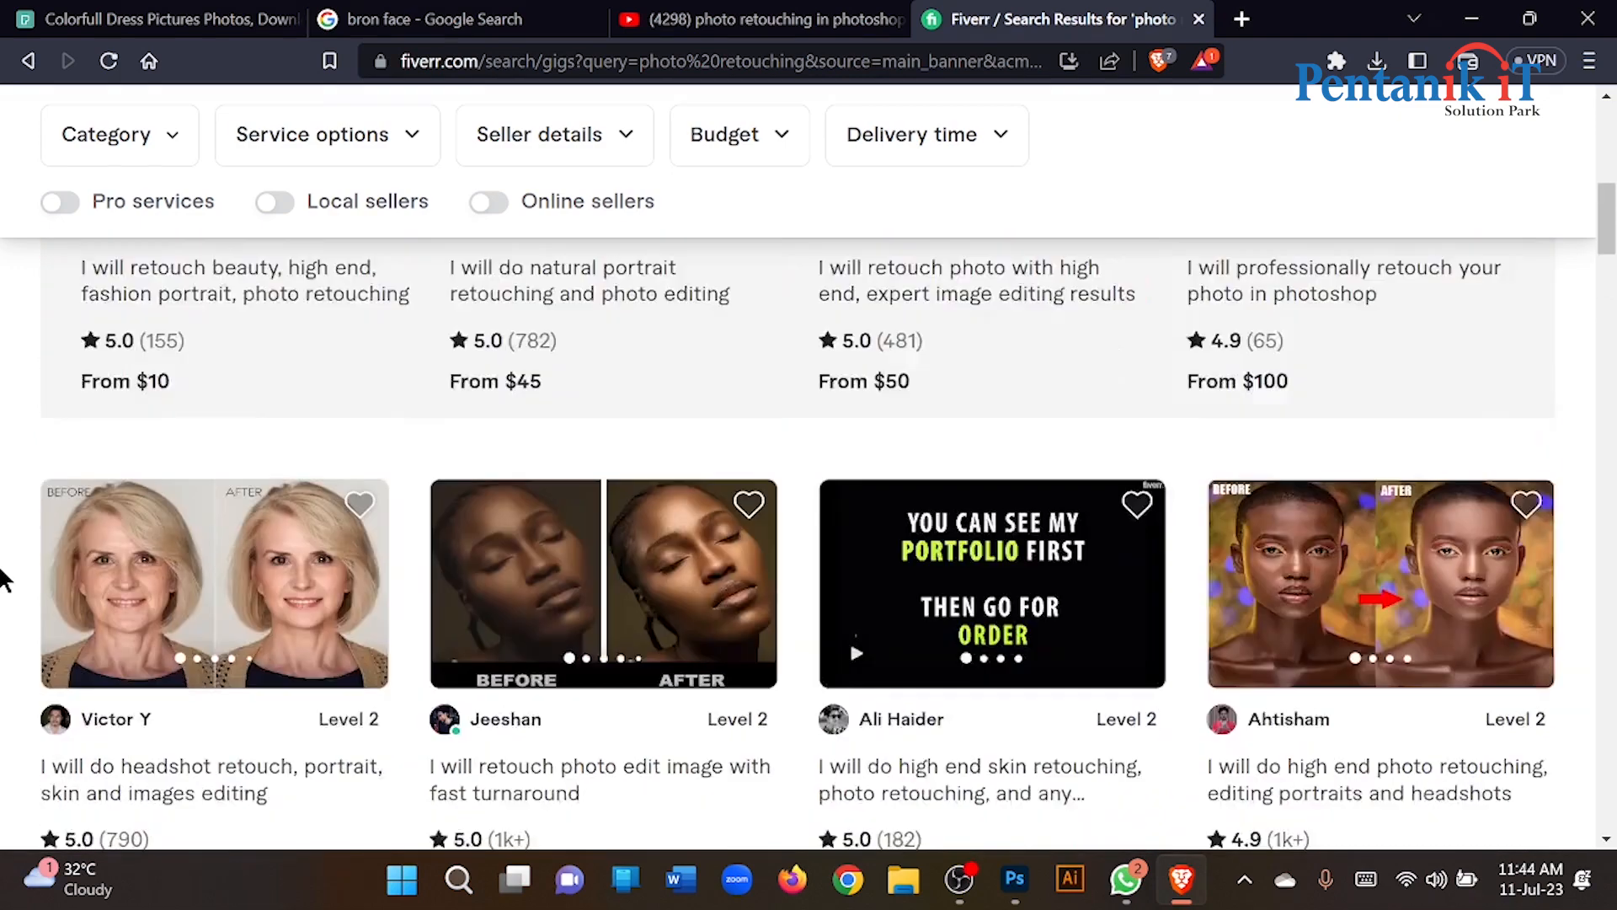